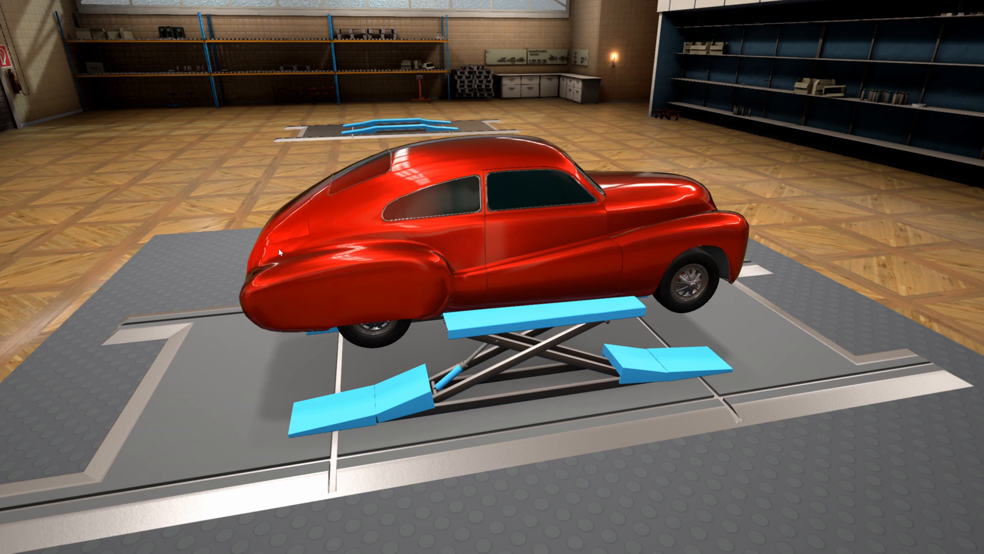
right_drag(306, 242, 463, 267)
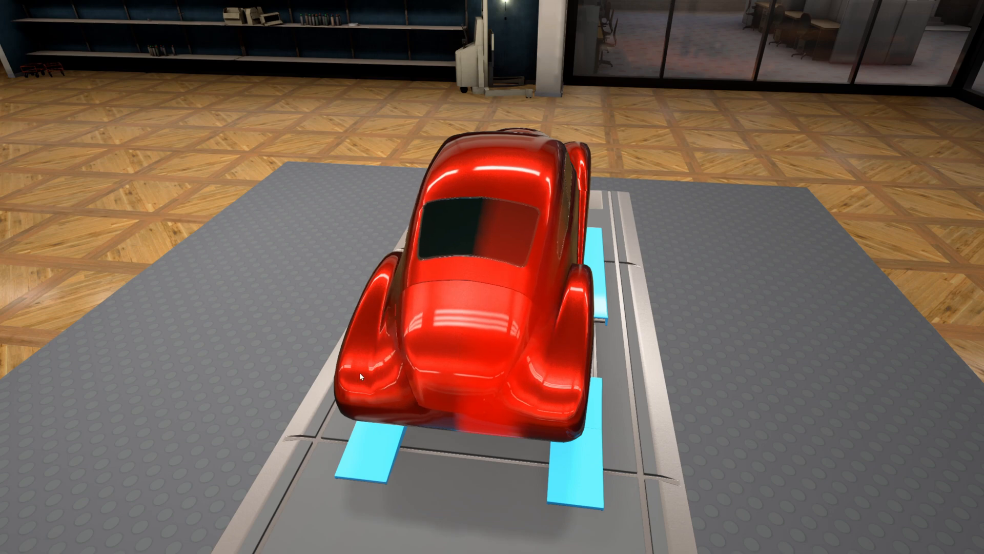
right_drag(585, 368, 423, 293)
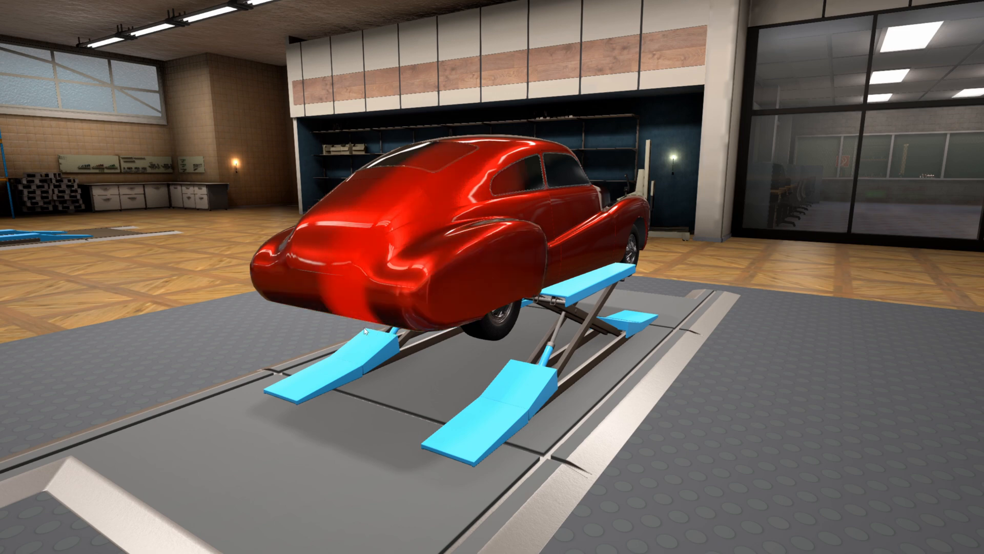
right_drag(349, 337, 617, 223)
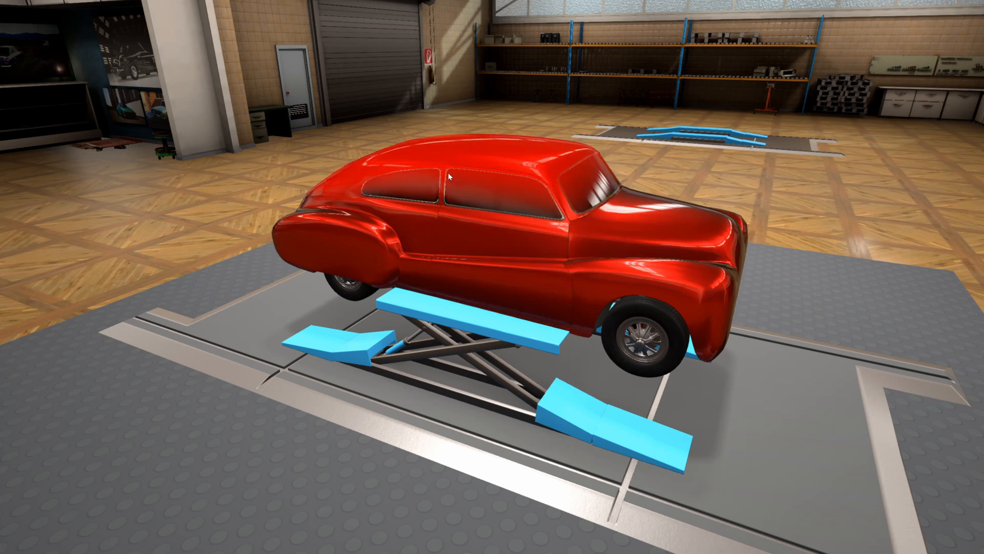
right_drag(436, 167, 497, 169)
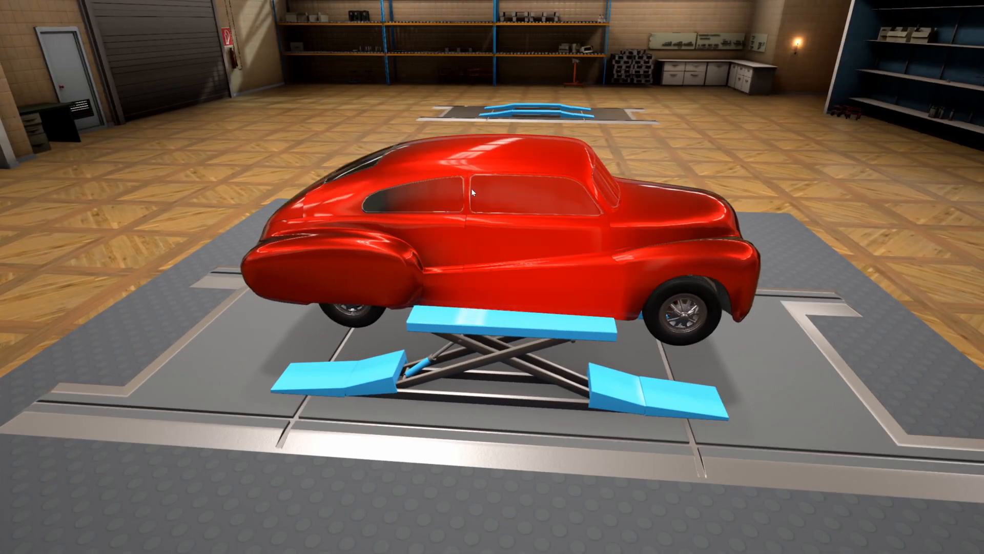
drag(449, 201, 440, 206)
right_drag(440, 208, 651, 330)
drag(614, 346, 550, 297)
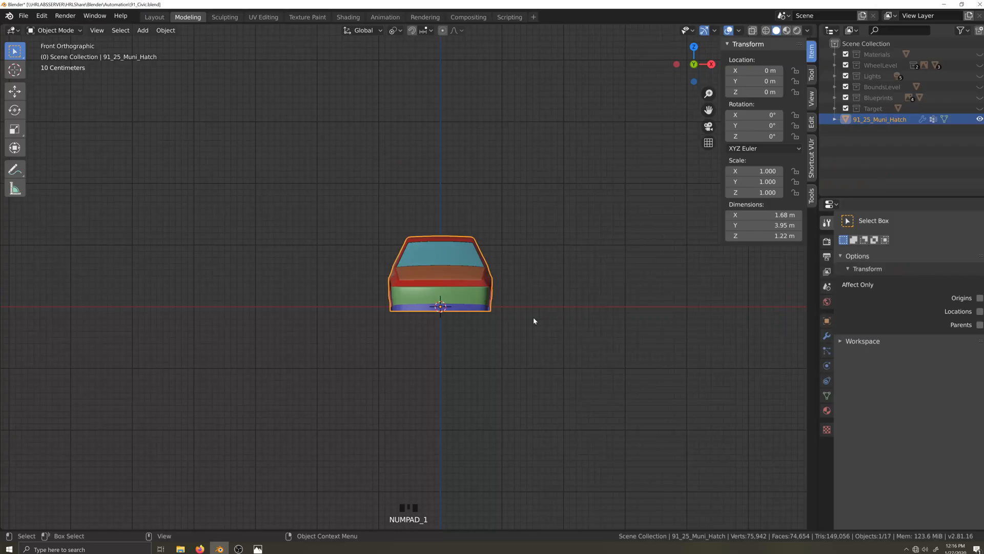
- Deselect the car body and add an armature at the world origin
click(485, 384)
key(shift+a)
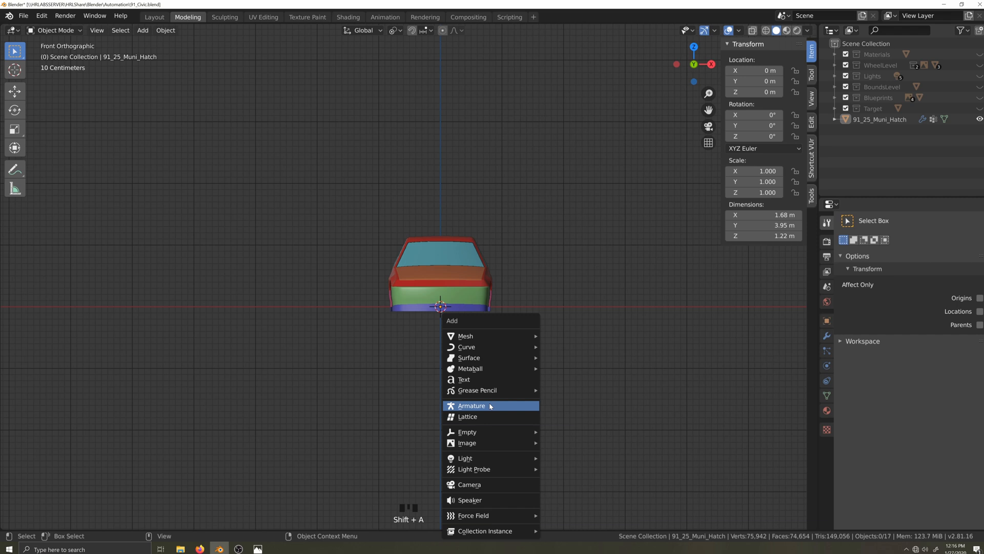
click(489, 405)
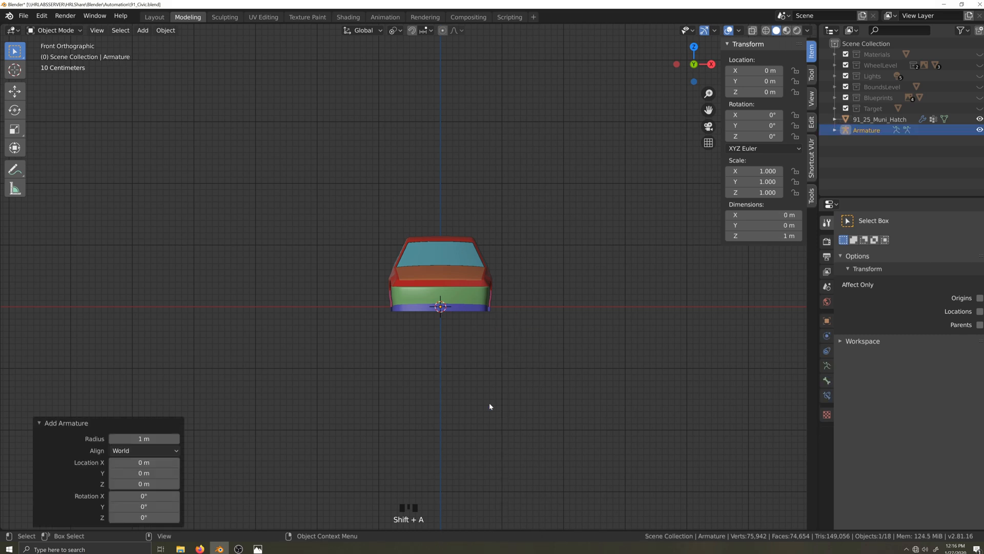
- Set the armature's viewport display to show in front of the body and to show bone names
click(826, 366)
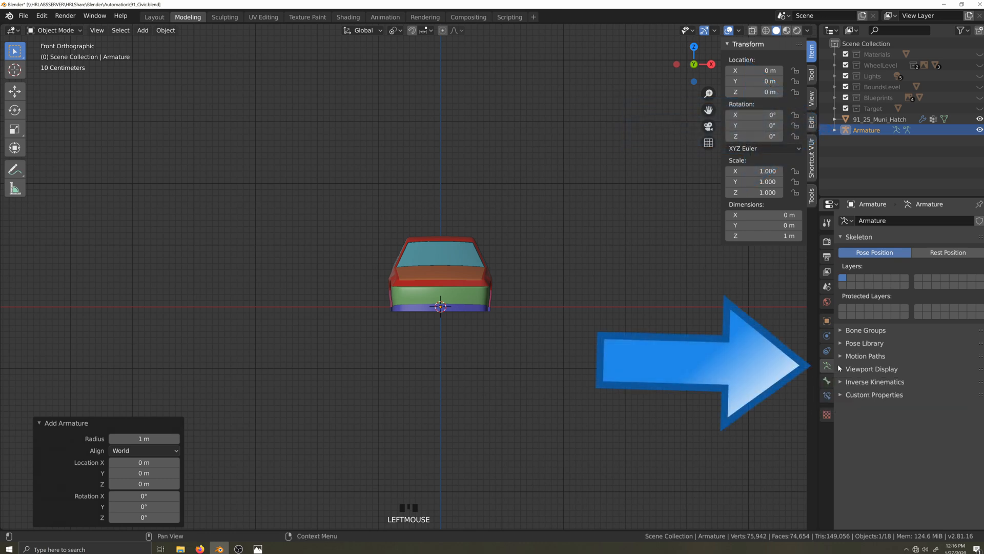
click(840, 369)
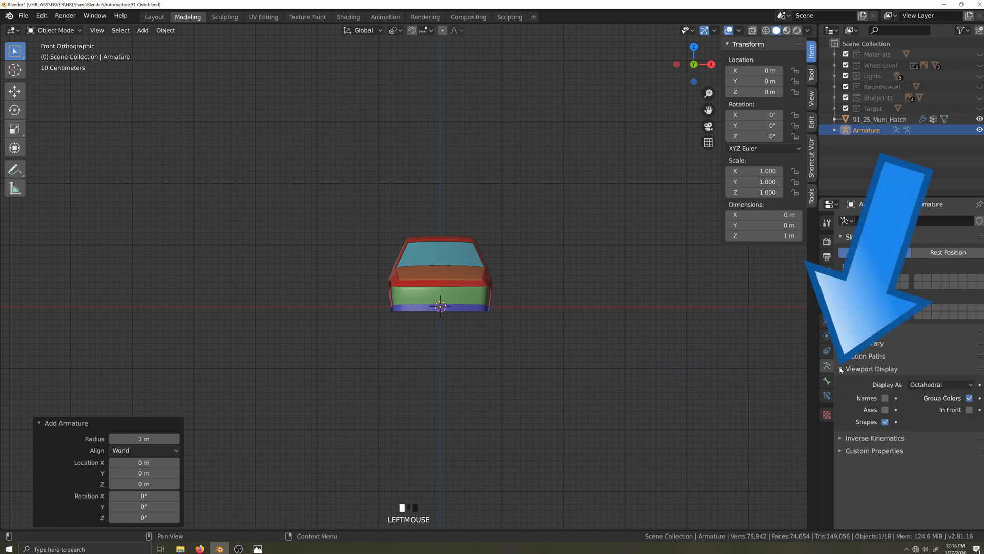
click(969, 409)
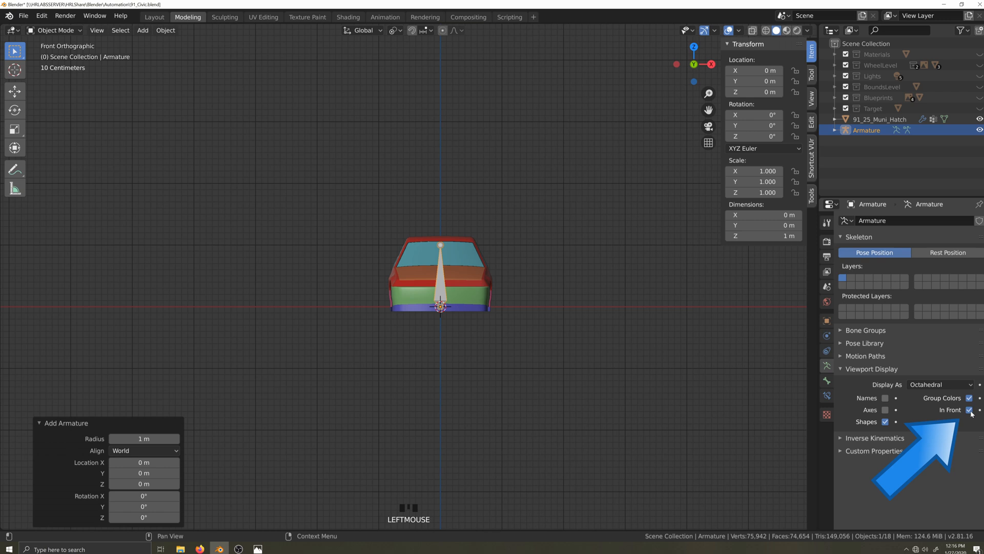
click(888, 398)
scroll(497, 343, up, 3)
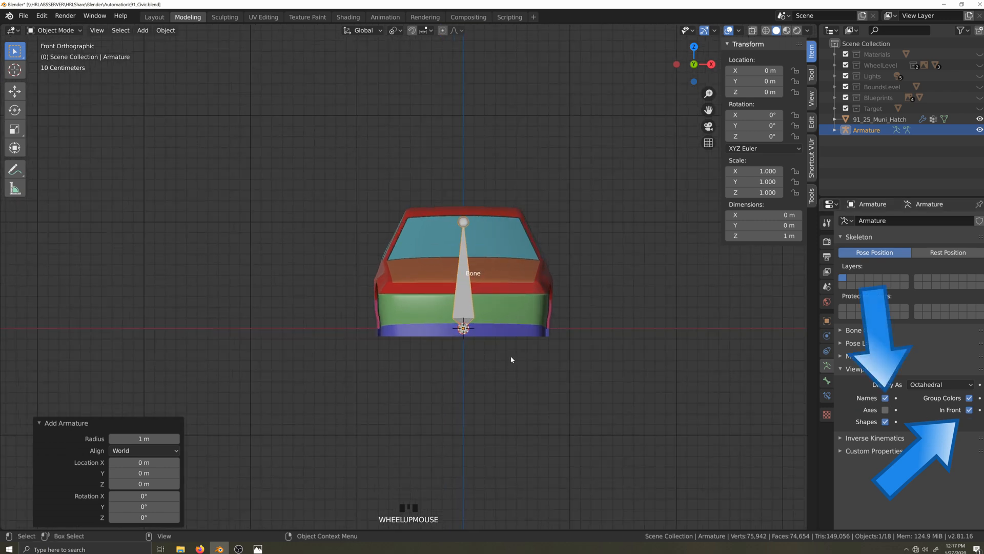
- In the armature's edit mode, select the whole bone and scale it down uniformly to about 0.333
key(Tab)
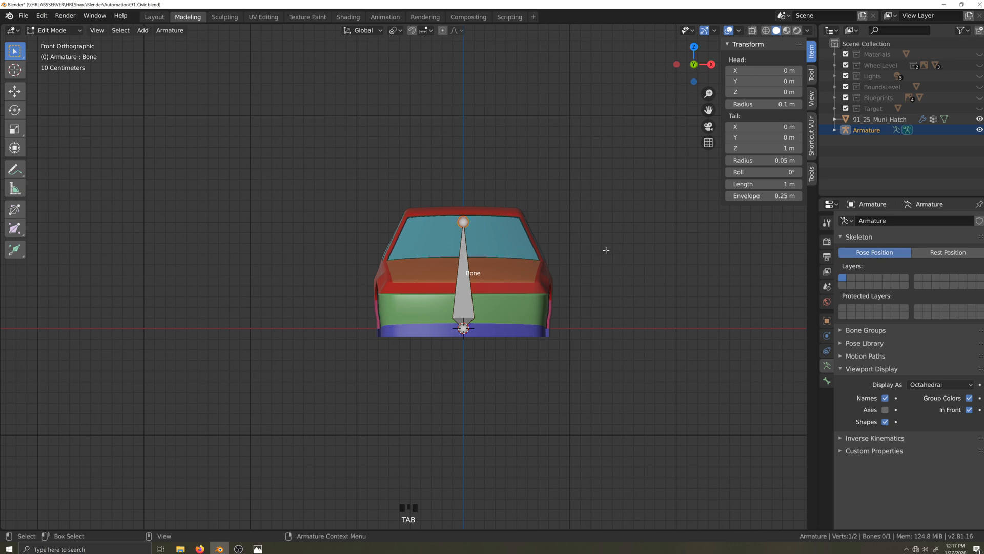
key(a)
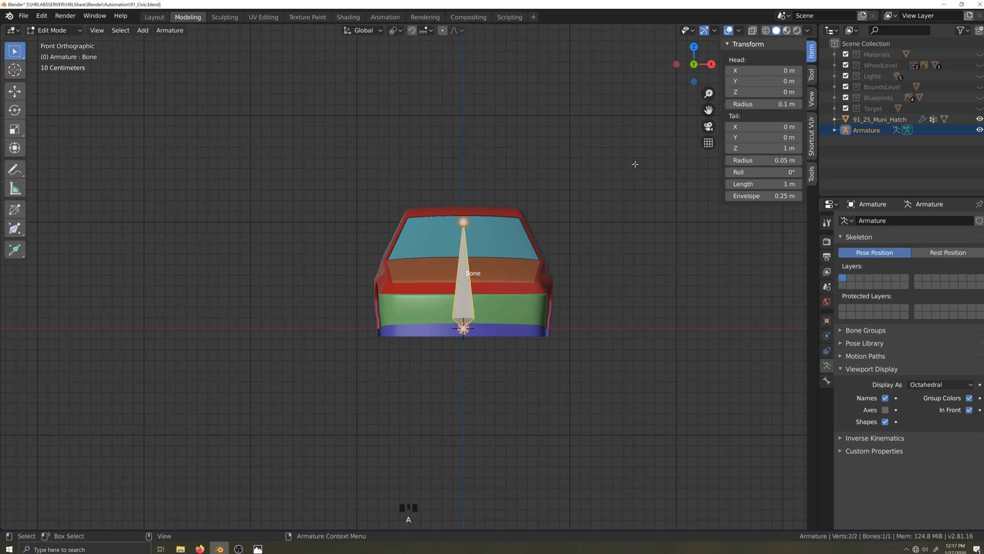
key(alt+a)
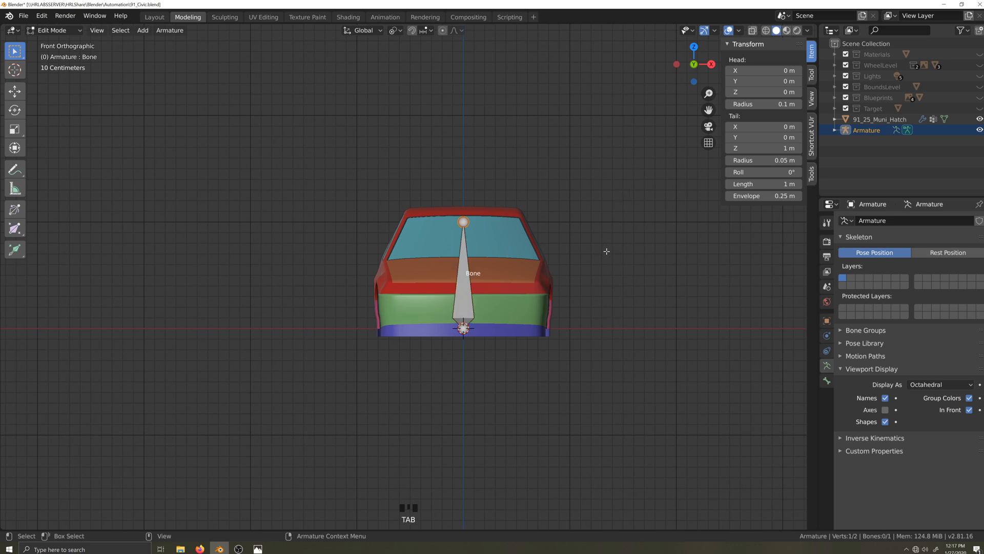
key(a)
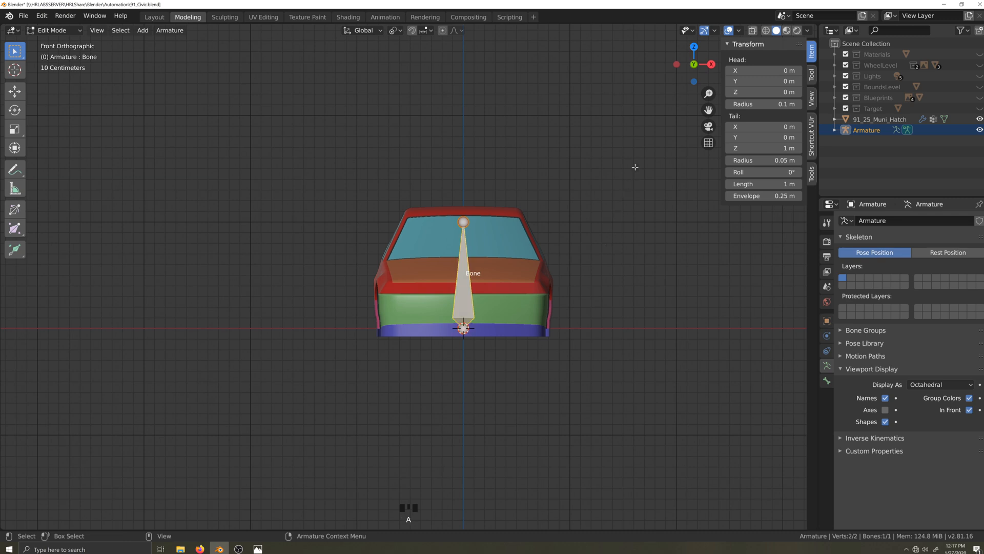
key(s)
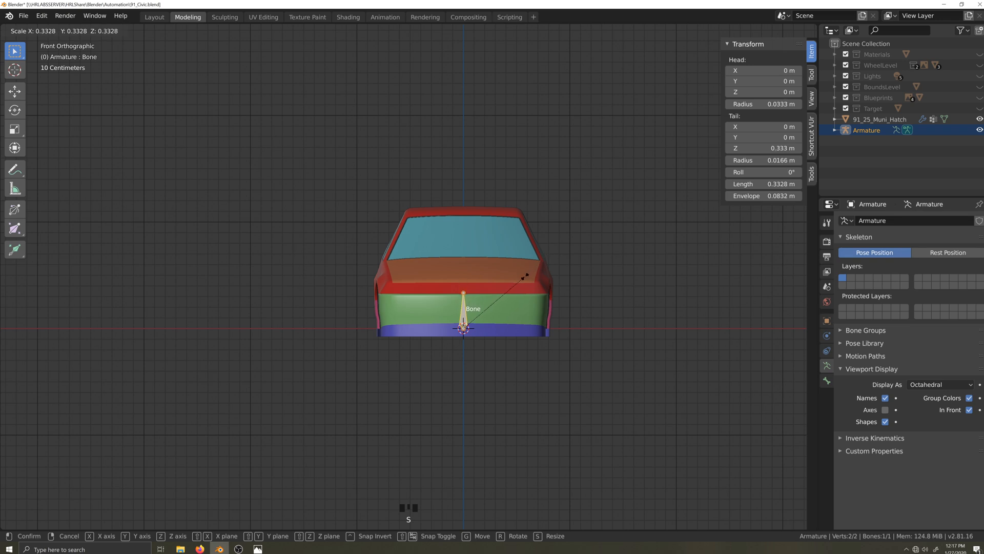
click(525, 276)
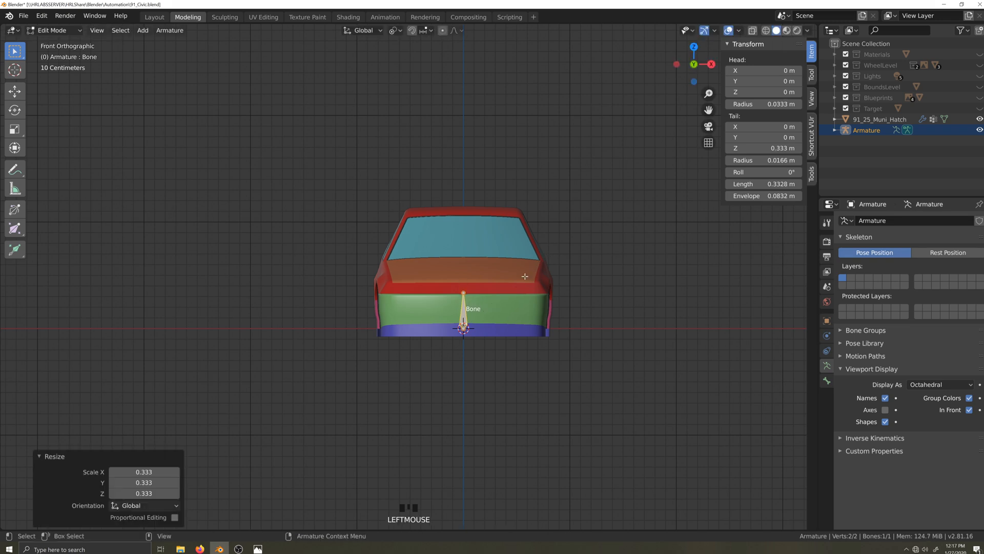
- Rename the bone as Bone Root
click(826, 380)
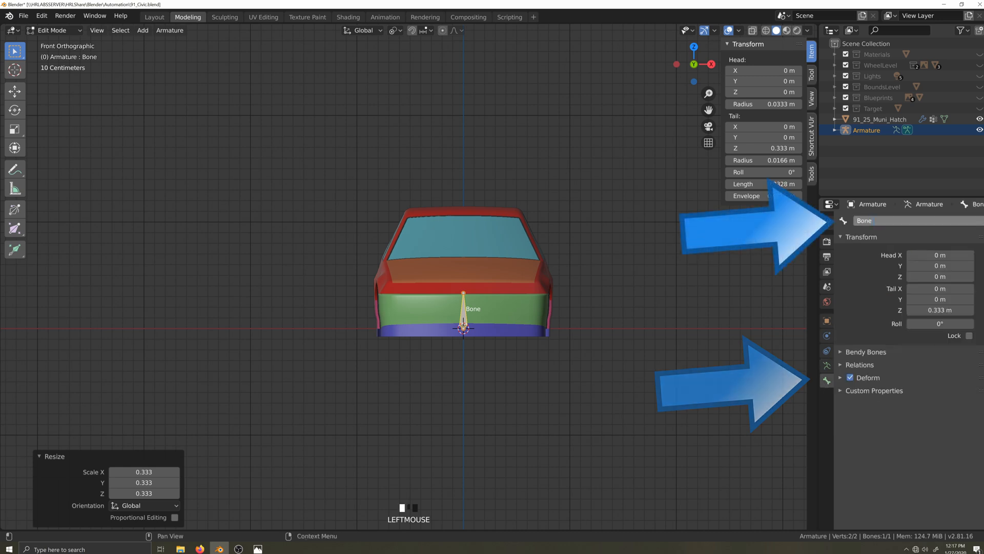
text(Root)
key(Return)
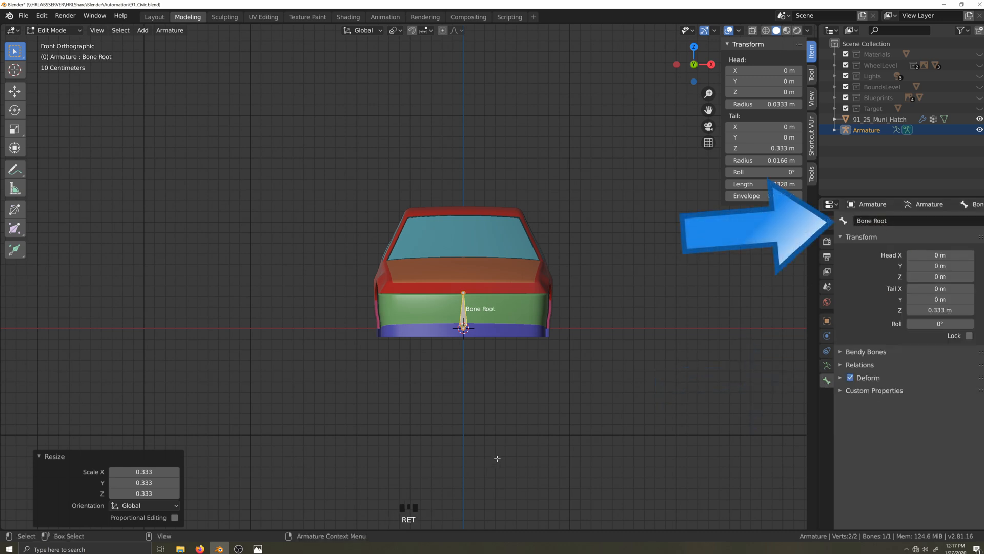
- Leave armature editing, put the 91_25_Muni_Hatch body into edit mode and show its vertex groups
key(grave)
middle_drag(454, 449, 548, 446)
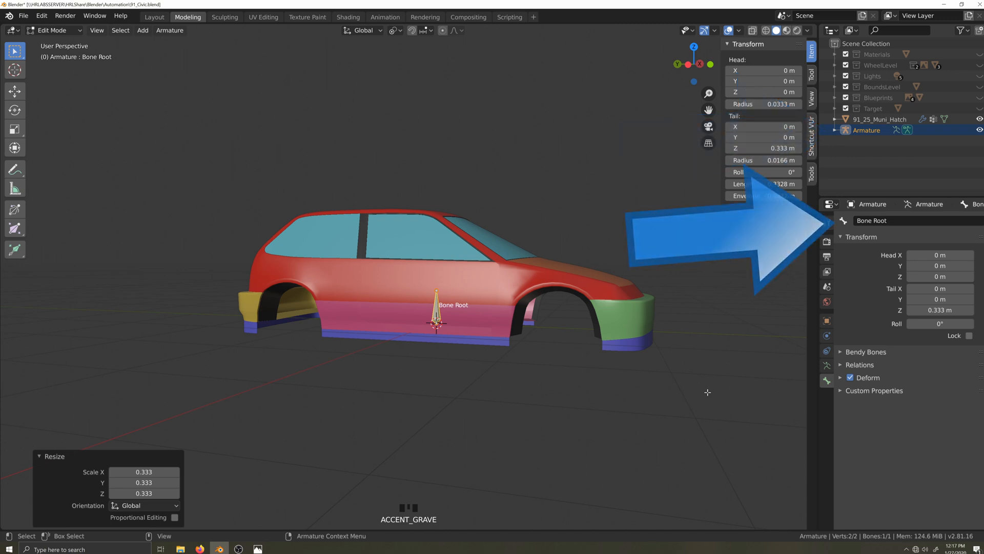
key(Tab)
click(477, 340)
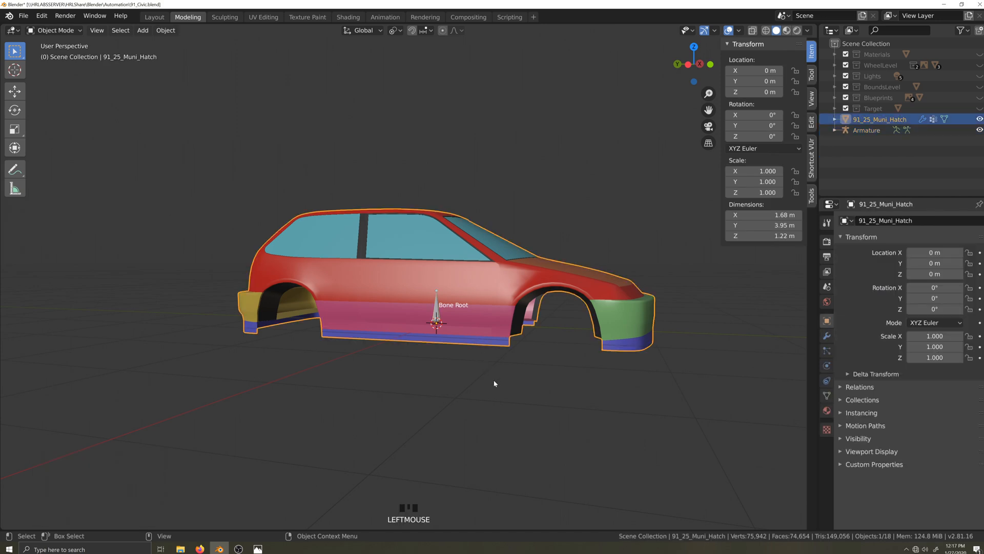
key(Tab)
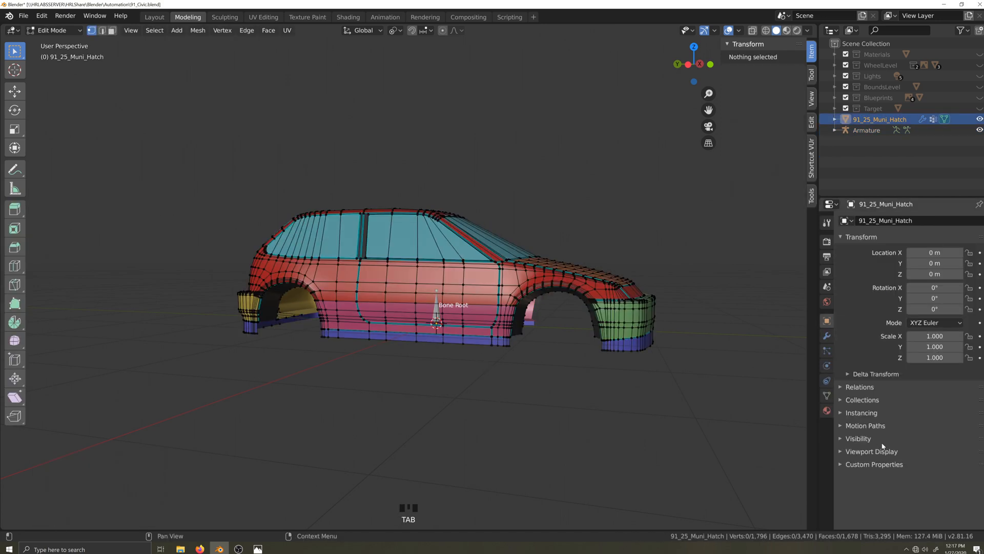
click(827, 397)
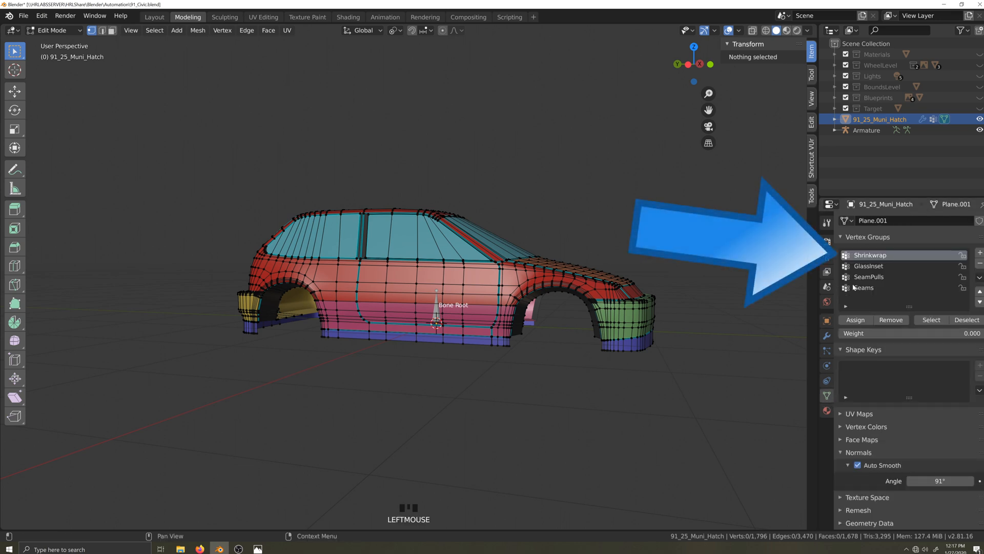
- Select the vertices of the Shrinkwrap group to inspect which ones it covers, and clear the selection
click(931, 320)
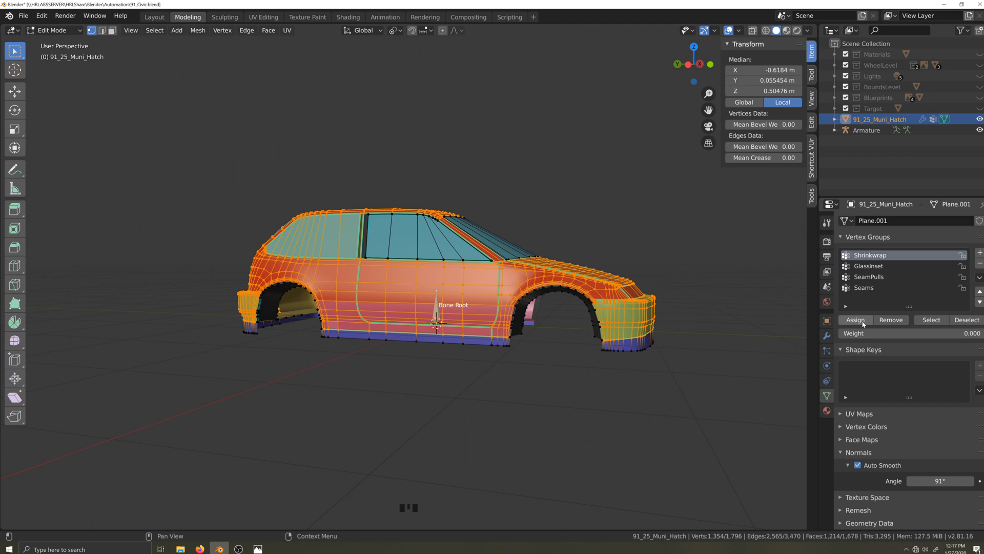
click(865, 324)
click(708, 379)
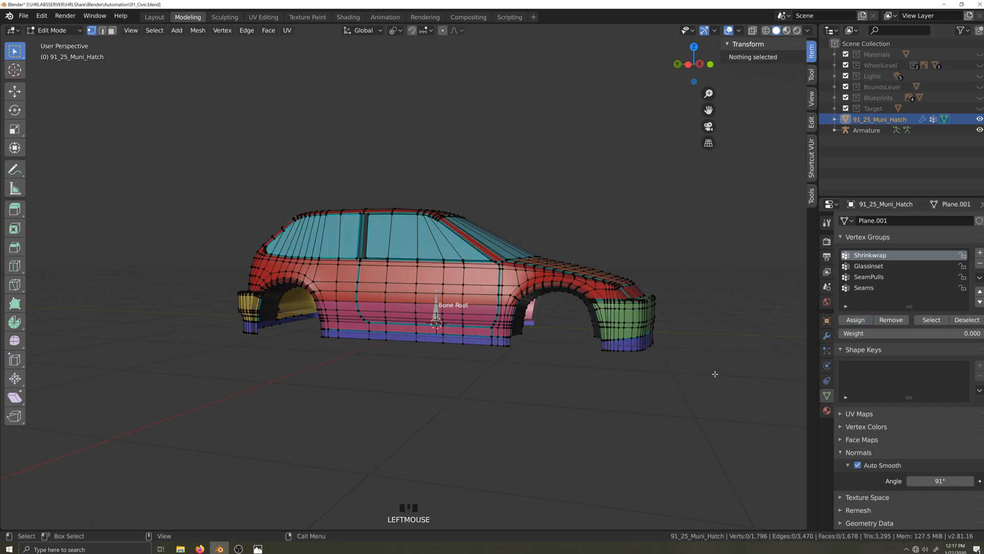
- Select the GlassInset group's vertices, inspect them up close on the window glass, and clear the selection
click(871, 266)
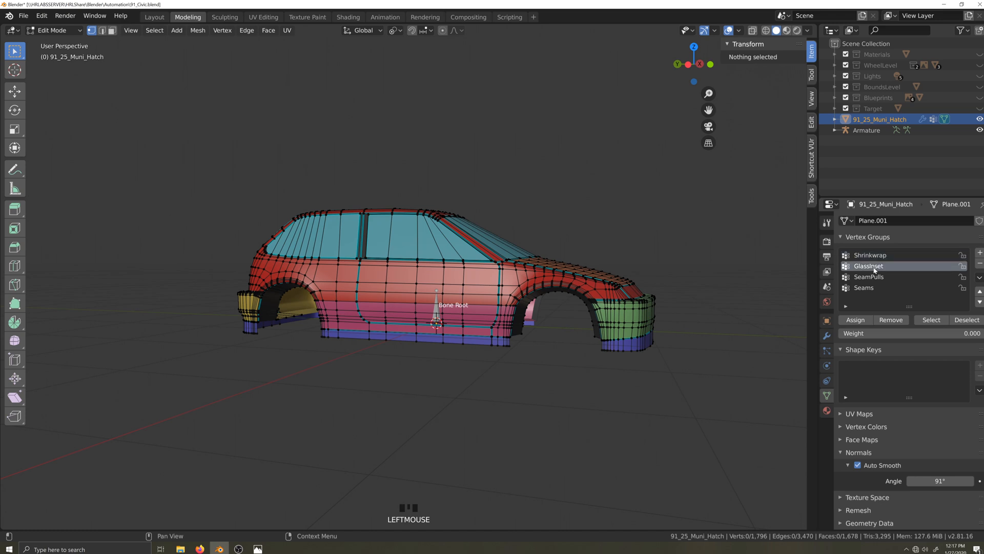
click(932, 320)
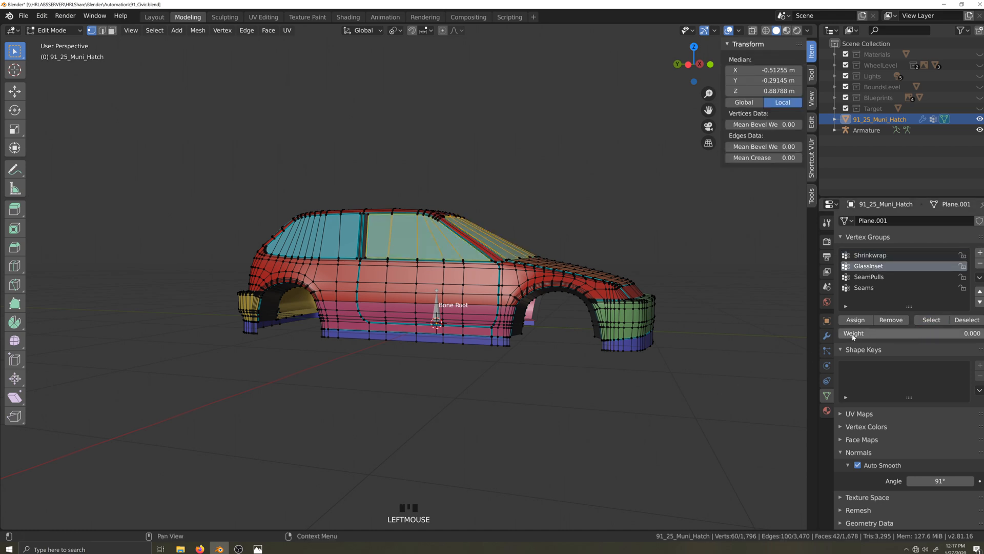
click(867, 321)
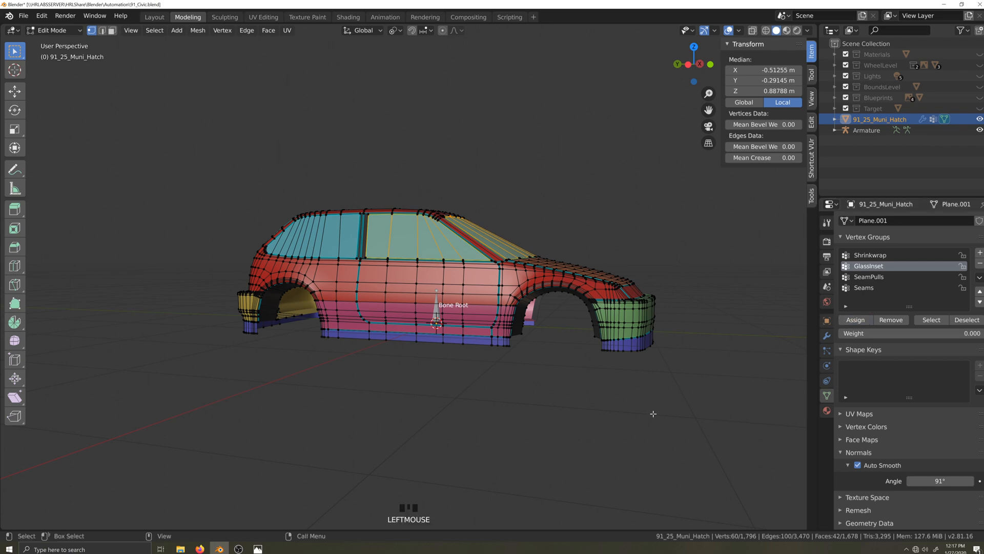
scroll(464, 384, up, 4)
key(grave)
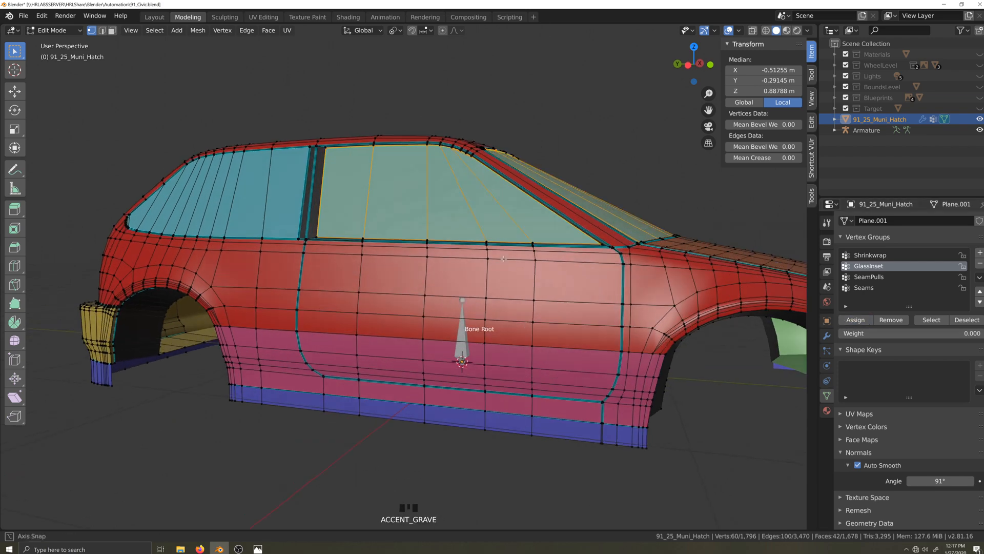
scroll(451, 308, up, 4)
click(414, 318)
scroll(410, 417, down, 7)
click(391, 444)
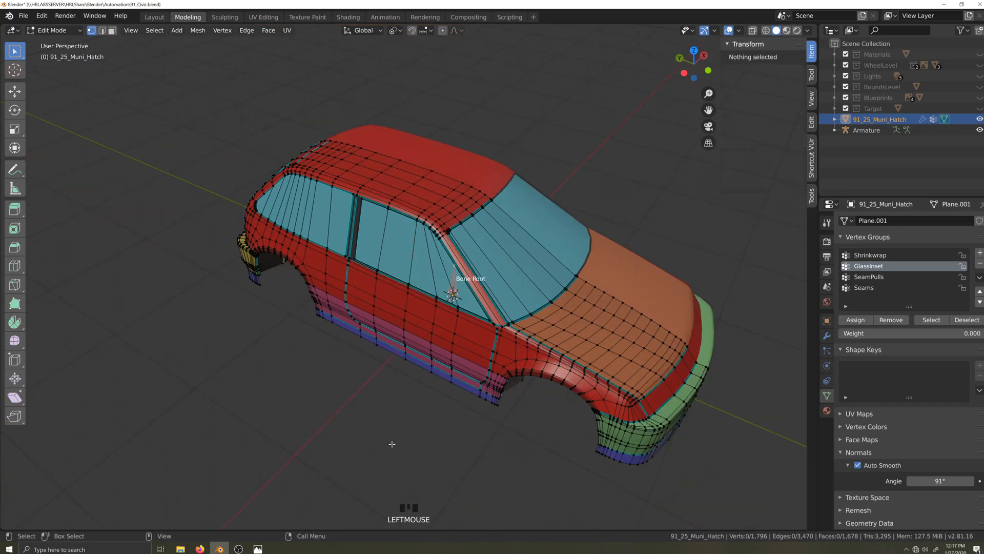
- Add a new vertex group to the body mesh and name it Bone Root
key(grave)
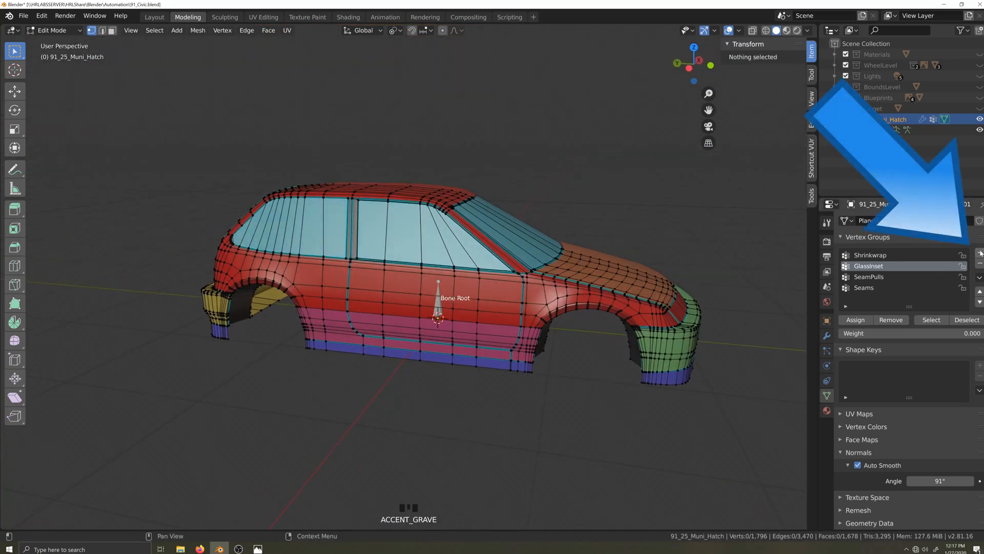
click(979, 253)
double_click(870, 299)
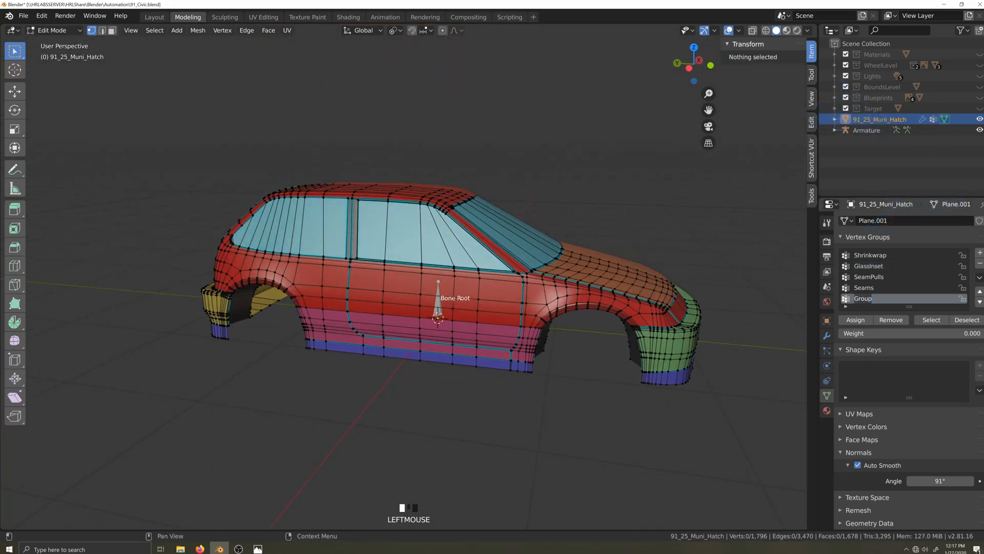
text(Bone Root)
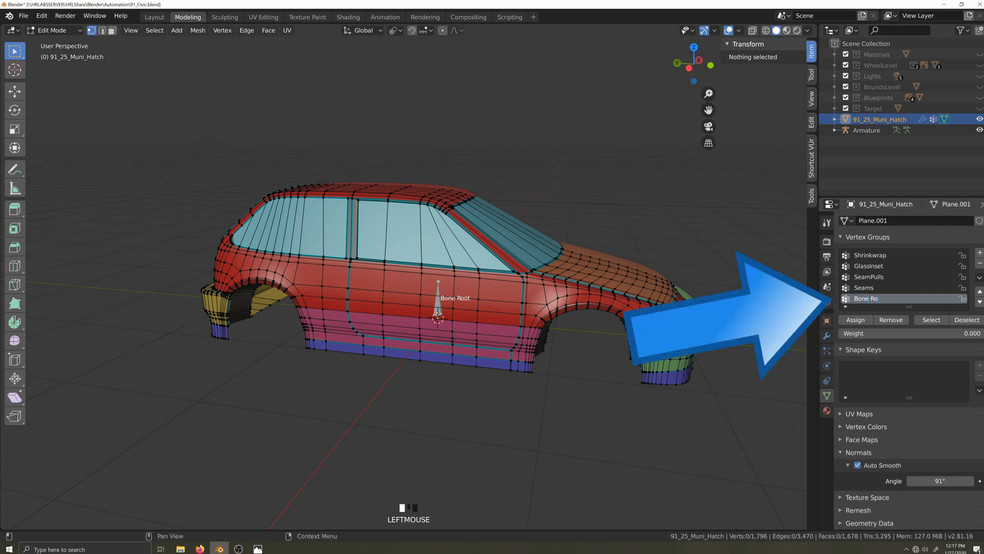
key(Return)
- Select all vertices of the car body and assign them to the Bone Root vertex group with weight 1
key(a)
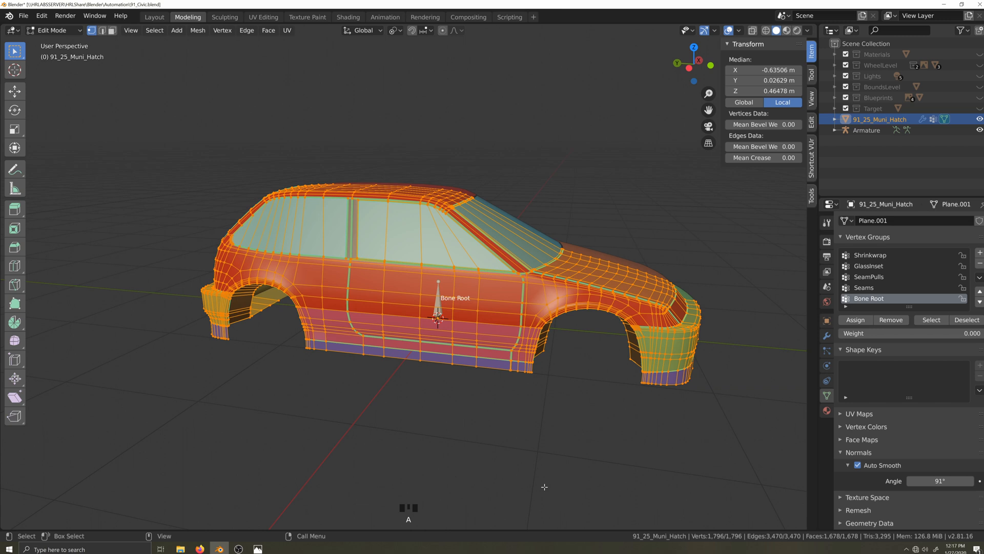
click(907, 333)
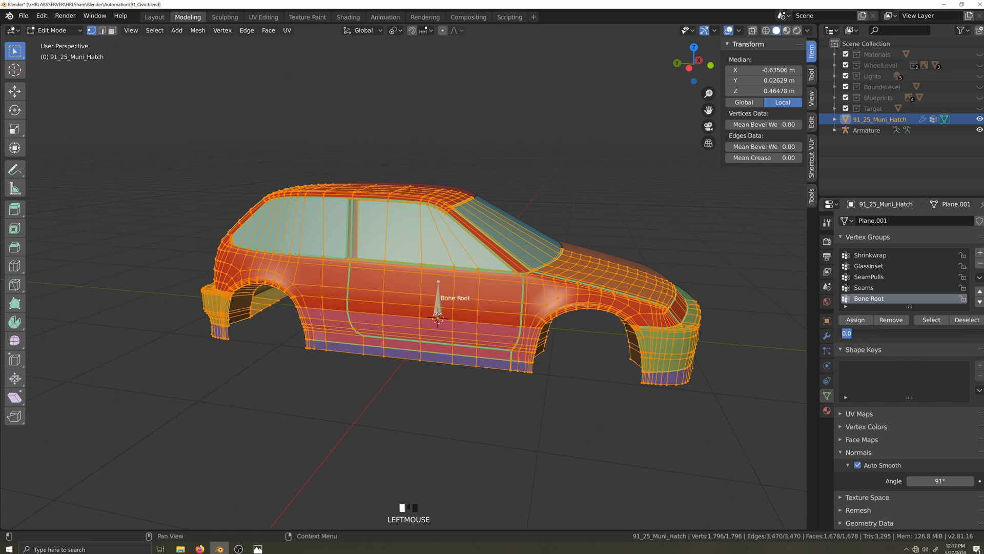
text(1)
key(KP_Enter)
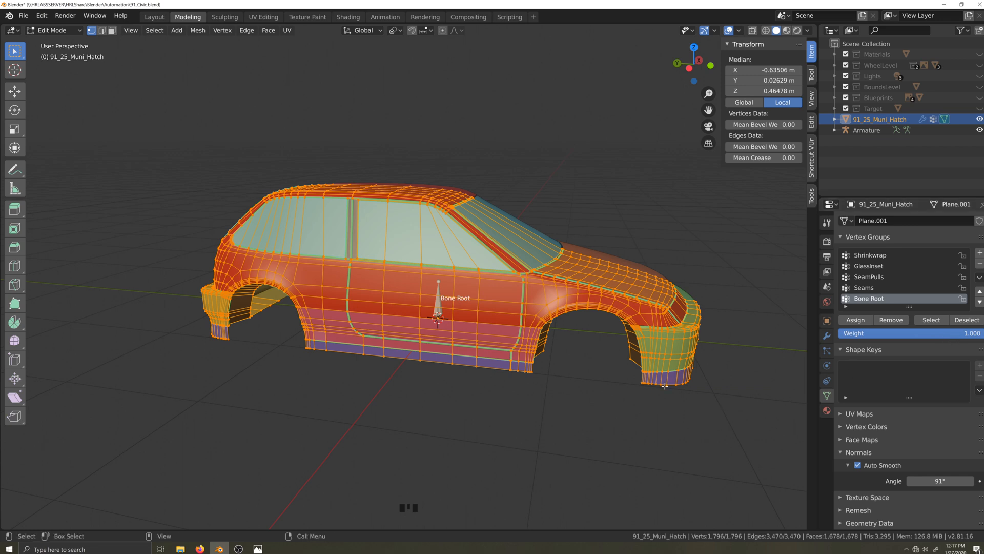
click(855, 320)
scroll(521, 463, down, 3)
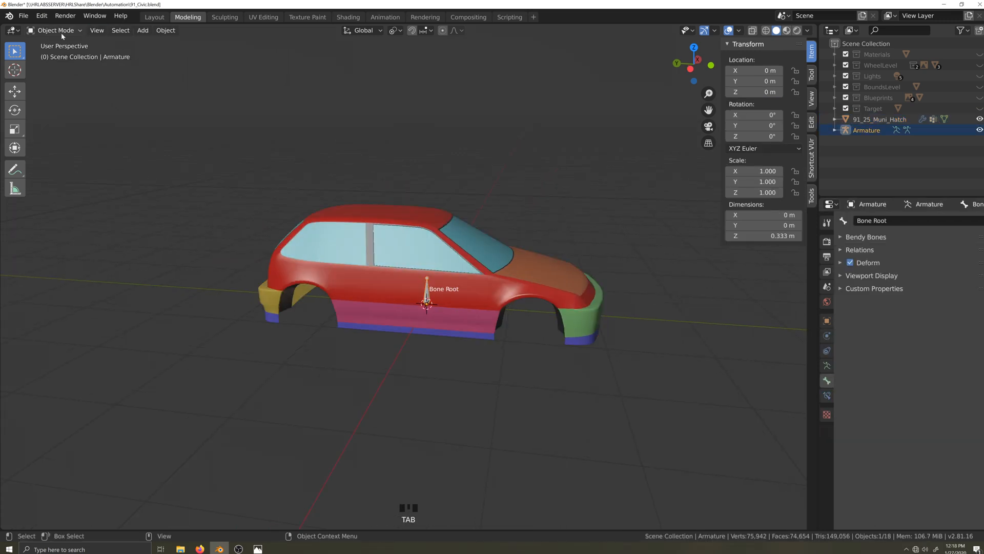
- Duplicate the root bone in armature edit mode and place the copy about 2.99 m ahead of the car along negative Y
key(Tab)
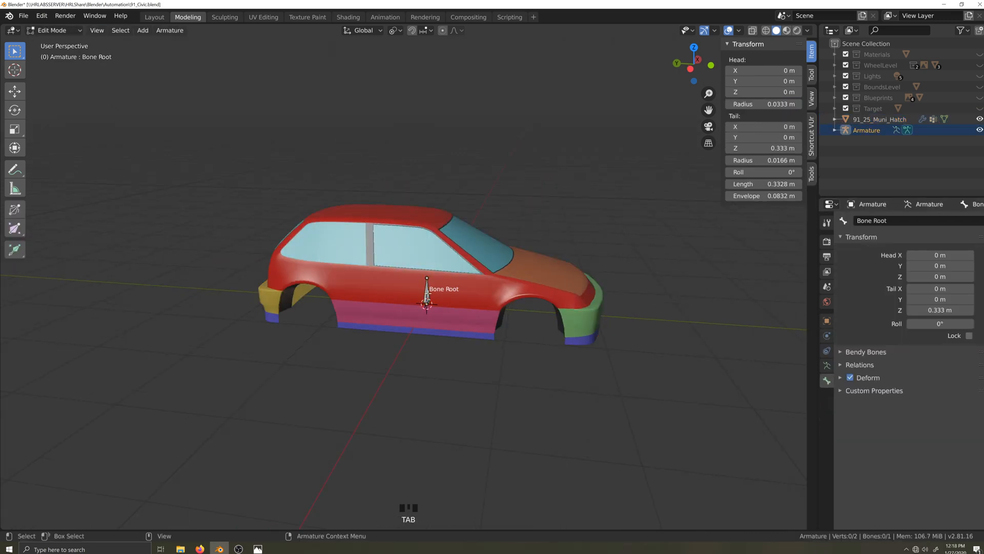
click(430, 303)
key(shift+d)
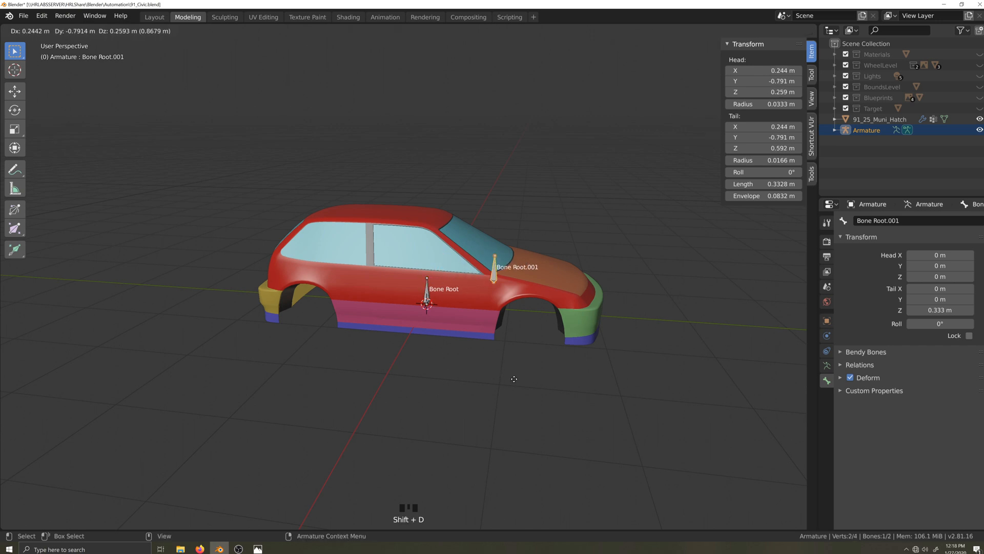
key(y)
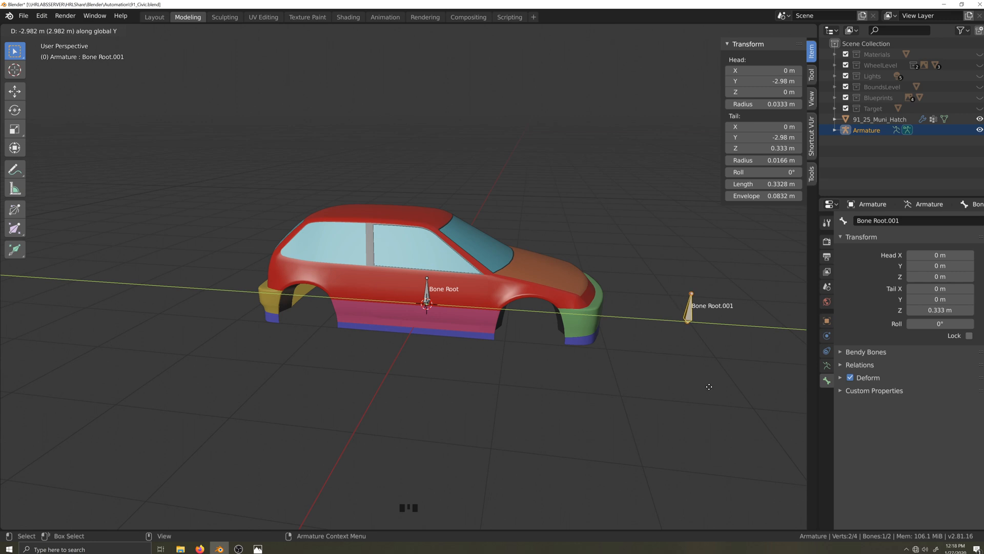
click(709, 386)
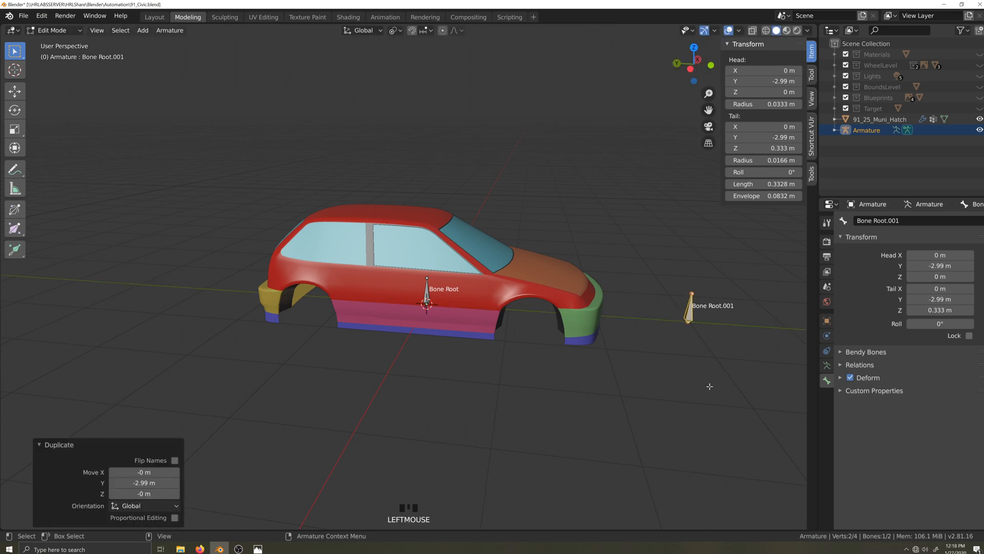
- Rename the duplicated bone in front of the car as FrontBumper
click(827, 367)
click(827, 382)
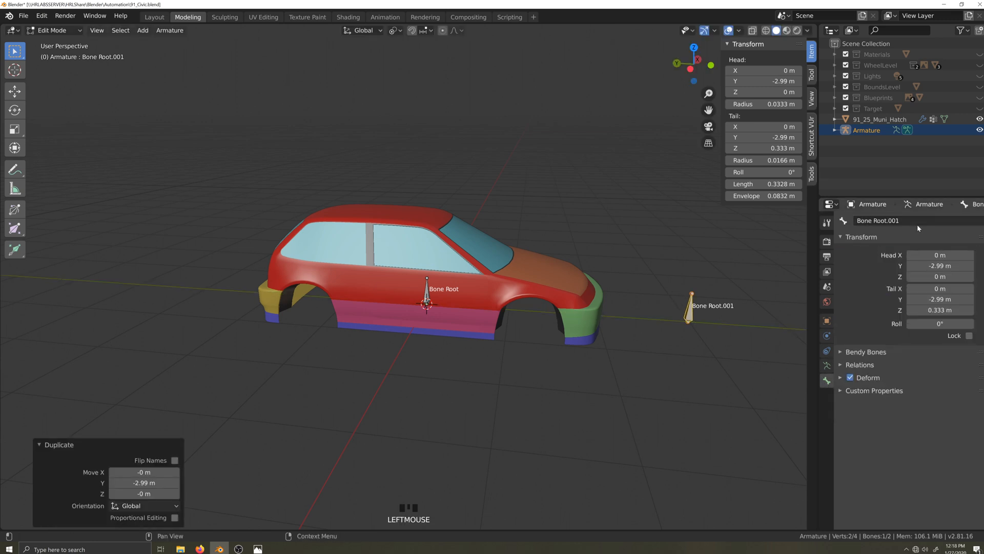
click(918, 220)
text(Fro)
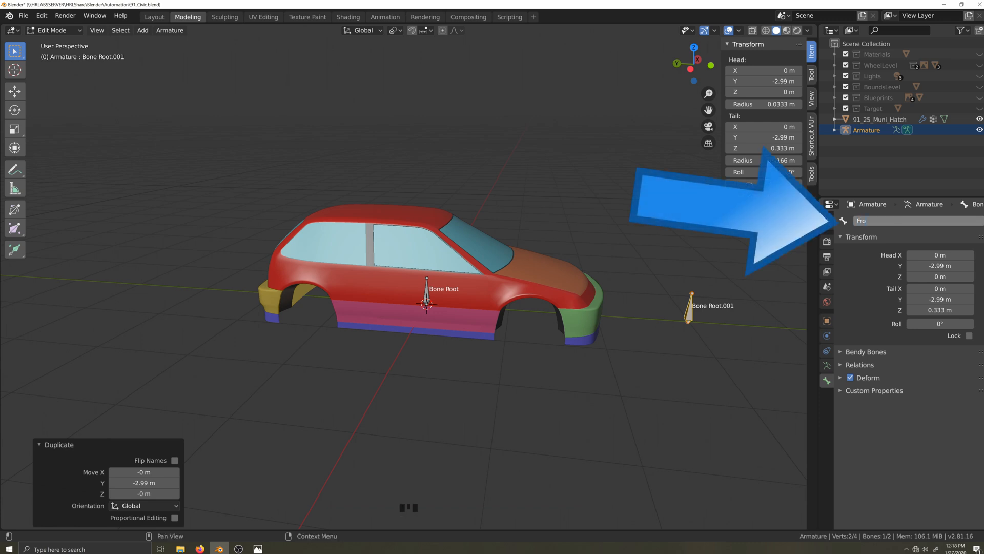
text(ntBumper)
key(Return)
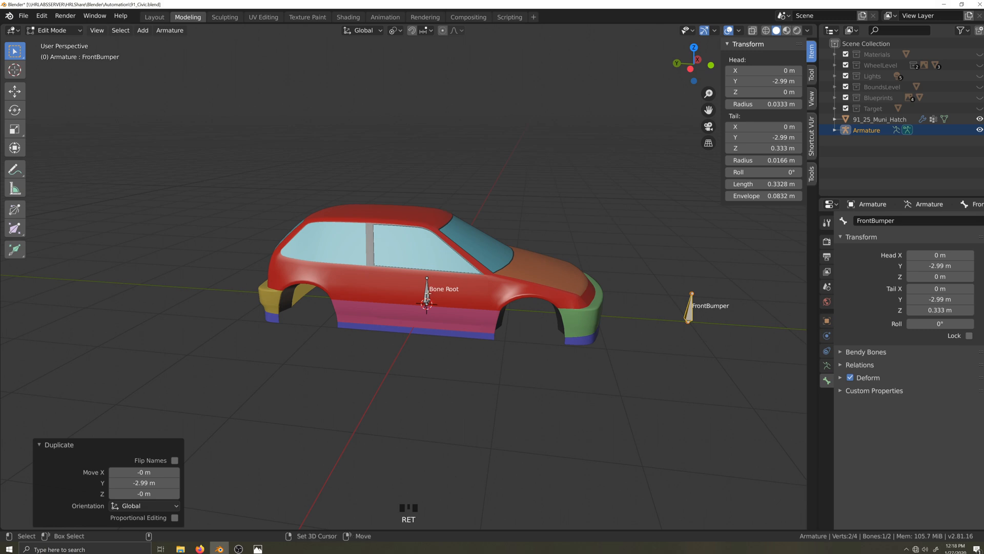
- Parent the FrontBumper bone to Bone Root using Keep Offset
shift+click(427, 297)
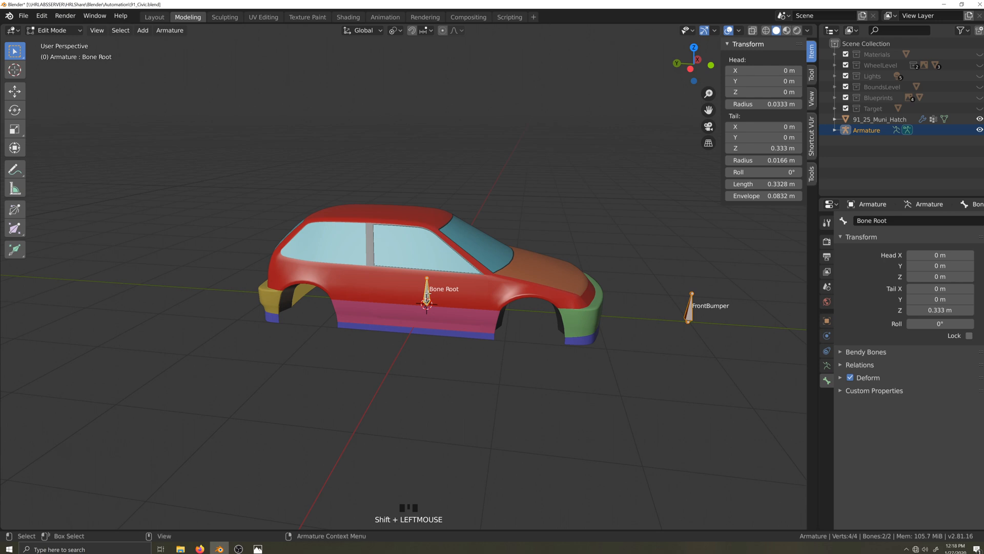
key(ctrl+p)
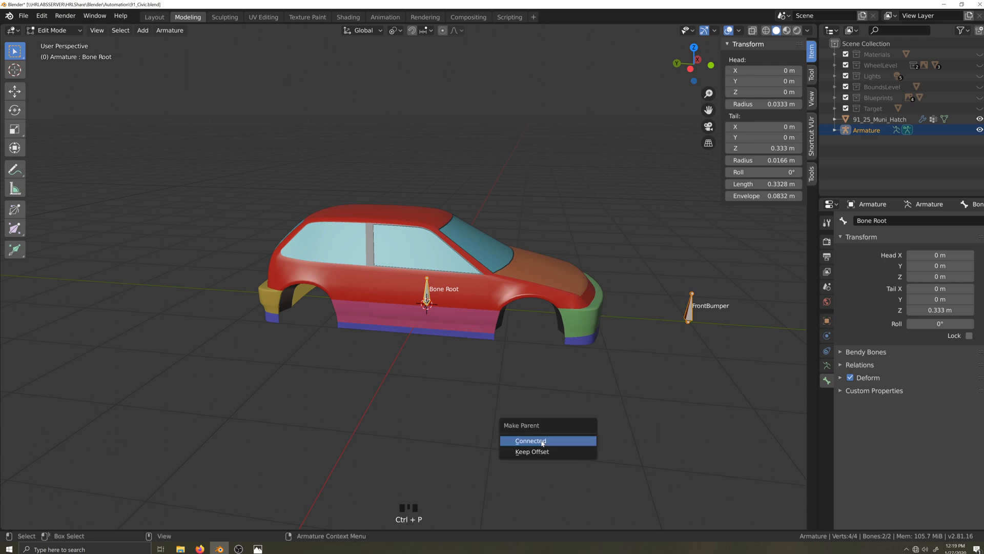
click(536, 450)
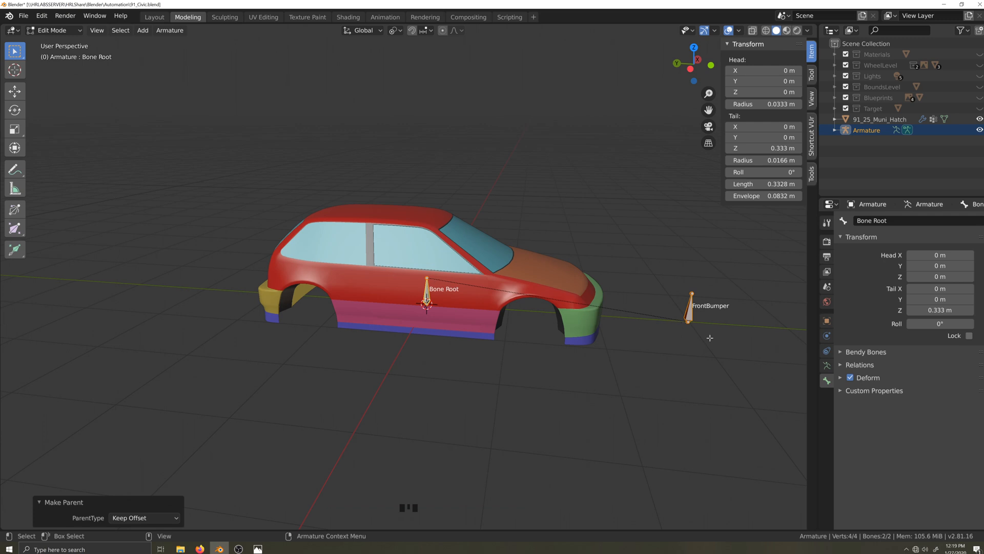
- Select the near-side front bumper vertices of the 91_25_Muni_Hatch mesh in see-through display, including the upper bumper corner
key(shift+grave)
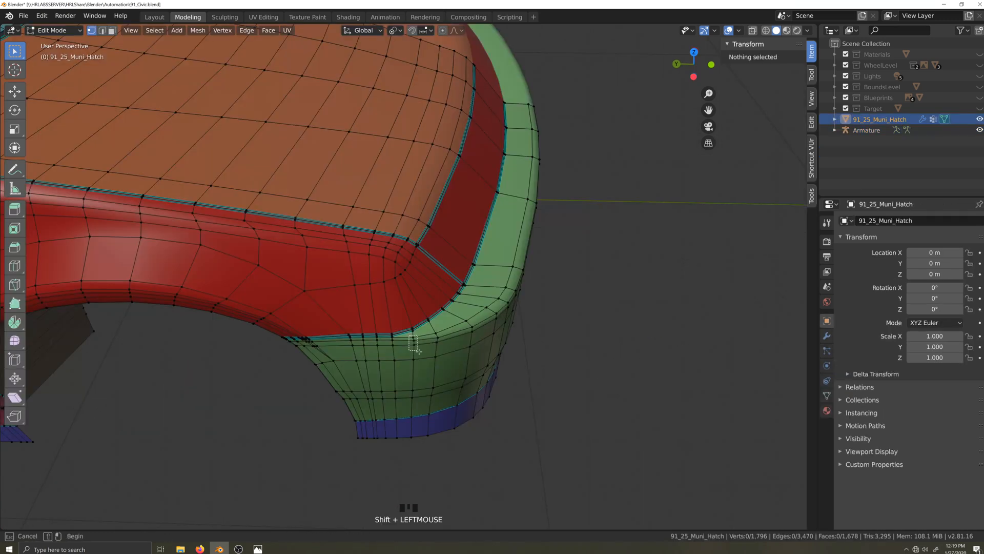
key(alt+z)
shift+drag(408, 181, 561, 352)
key(grave)
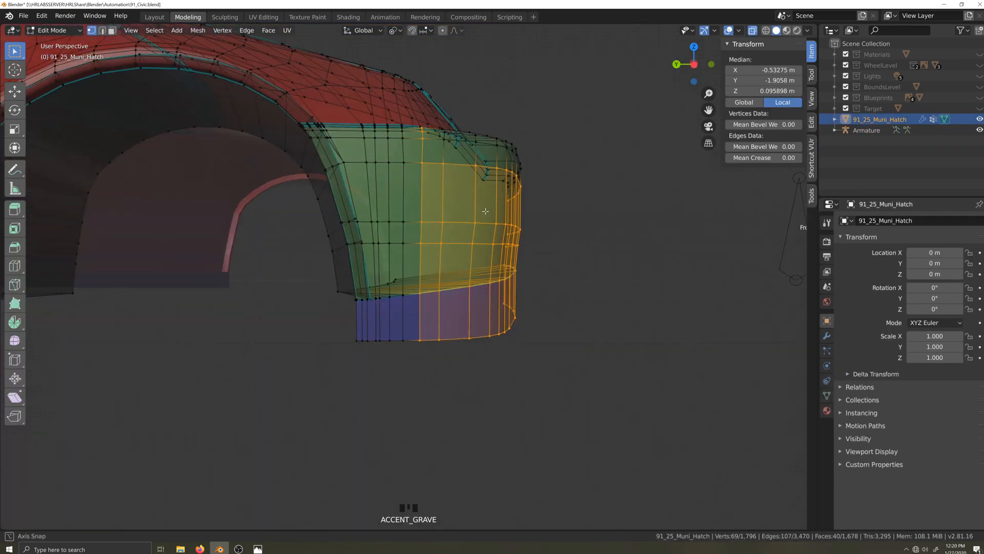
shift+drag(442, 258, 555, 117)
key(grave)
middle_drag(613, 363, 573, 406)
scroll(608, 337, down, 2)
scroll(608, 336, down, 1)
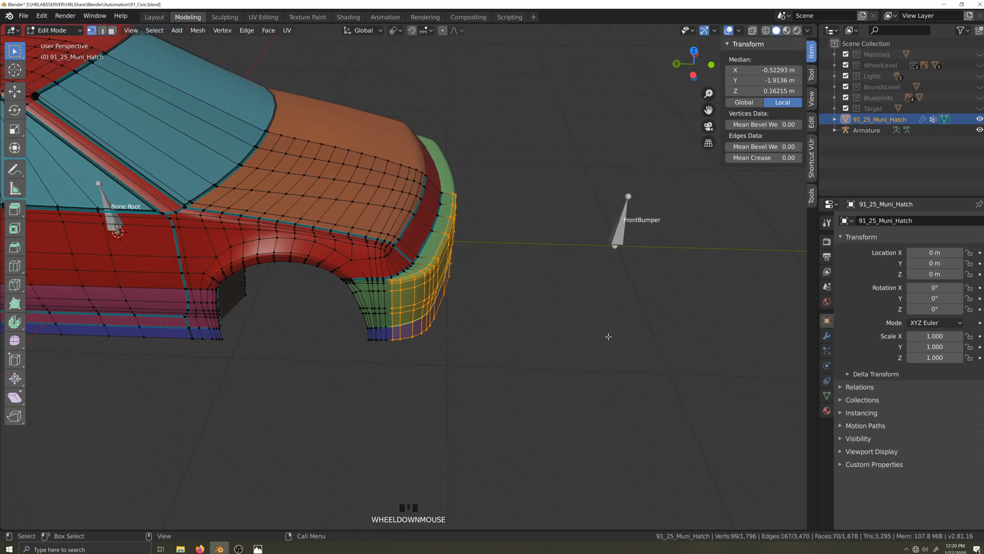
- Leave mesh editing, put the armature into pose mode and select only the FrontBumper bone
key(Tab)
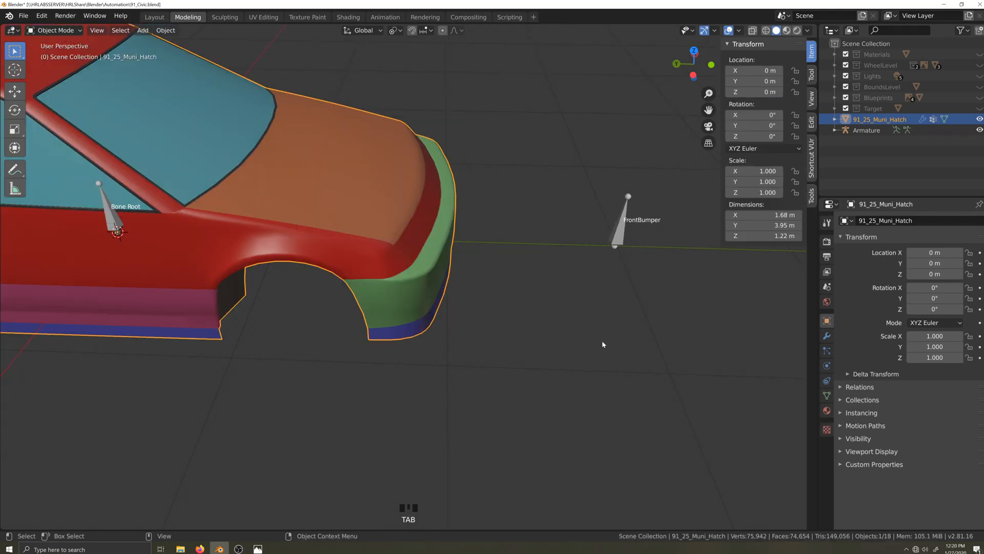
click(620, 242)
key(ctrl+Tab)
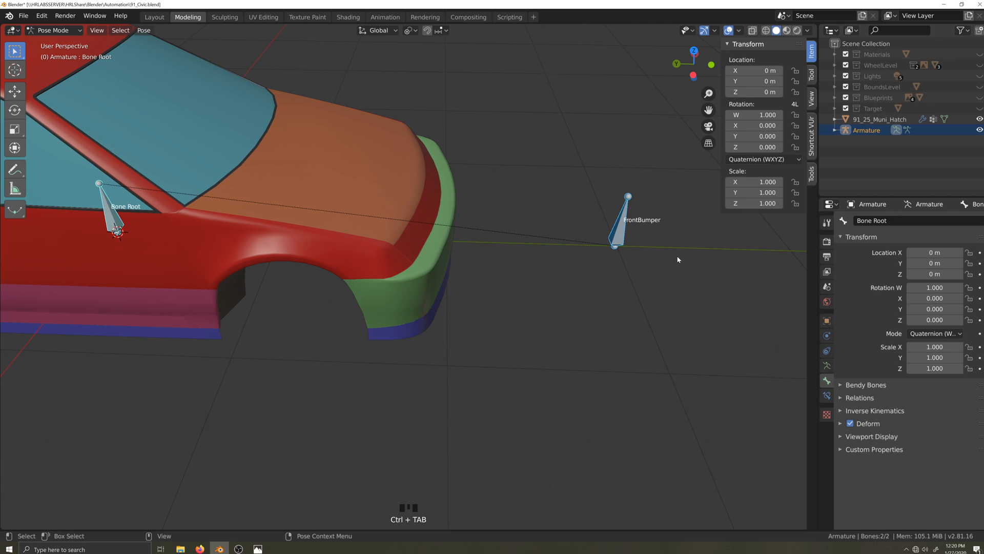
key(g)
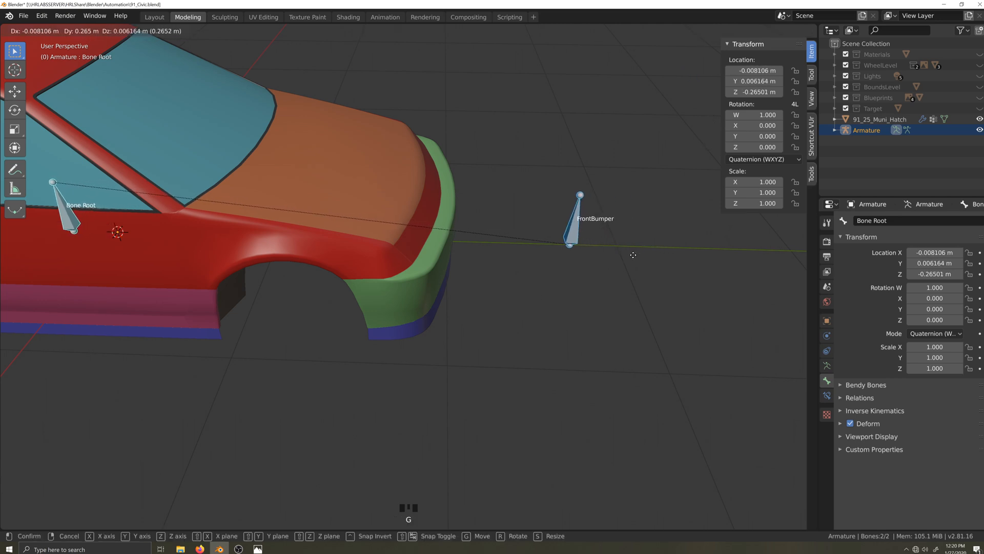
right_click(634, 257)
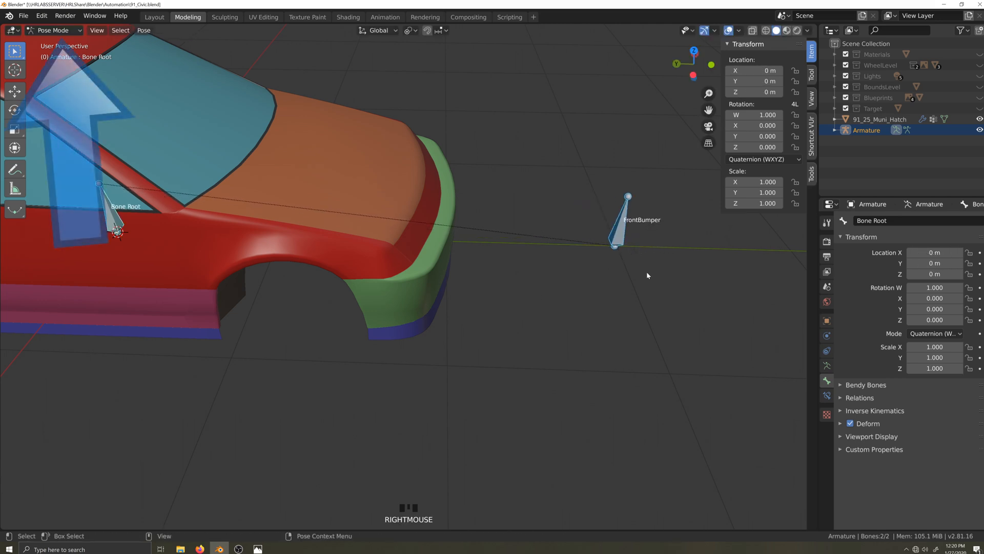
scroll(647, 272, down, 2)
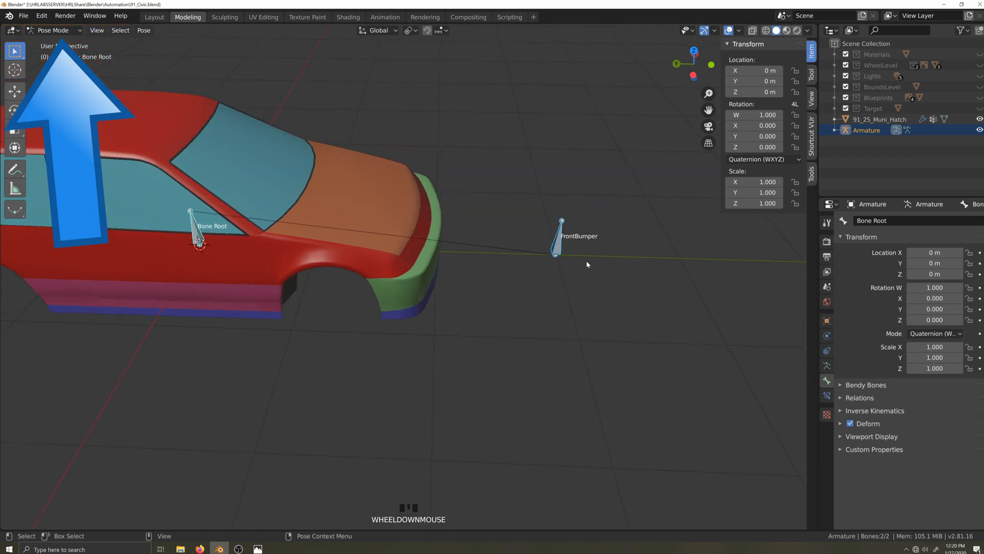
click(575, 283)
click(558, 247)
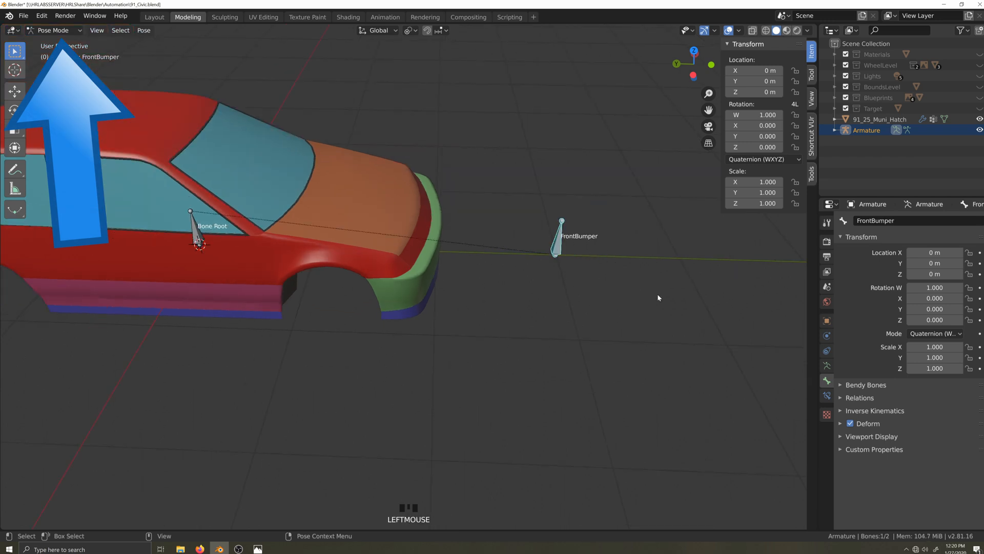
- Try moving the FrontBumper bone freely and constrained to the global Y axis
key(g)
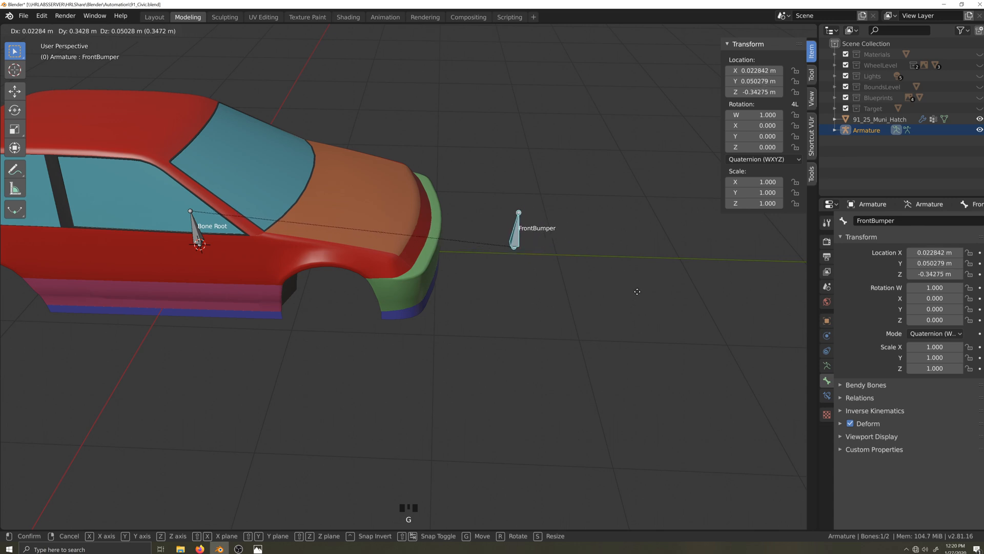
key(y)
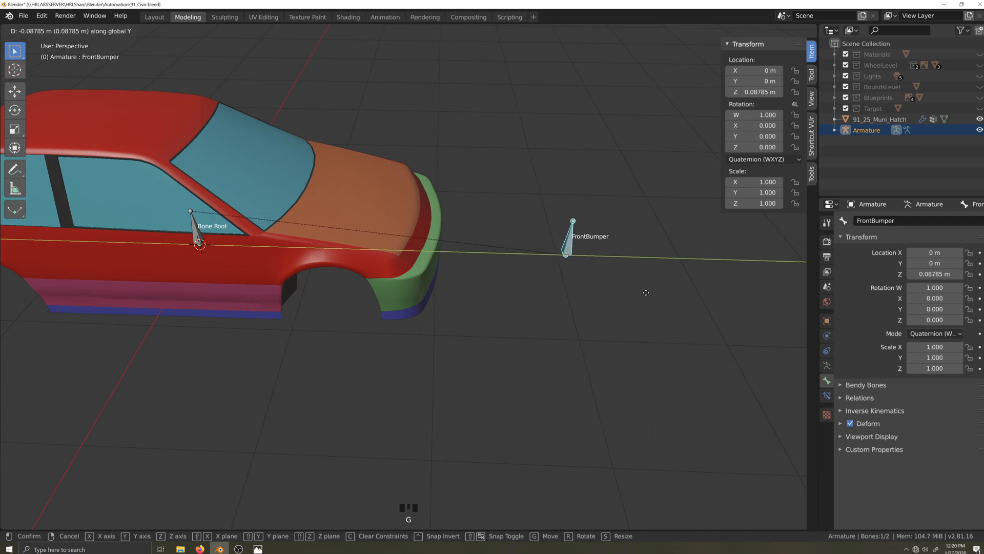
right_click(603, 295)
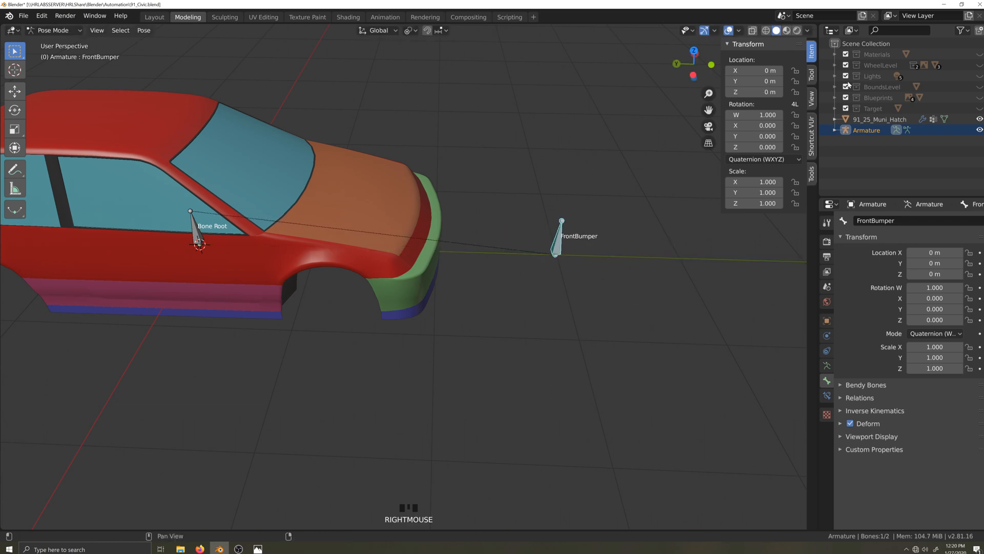
key(g)
key(y)
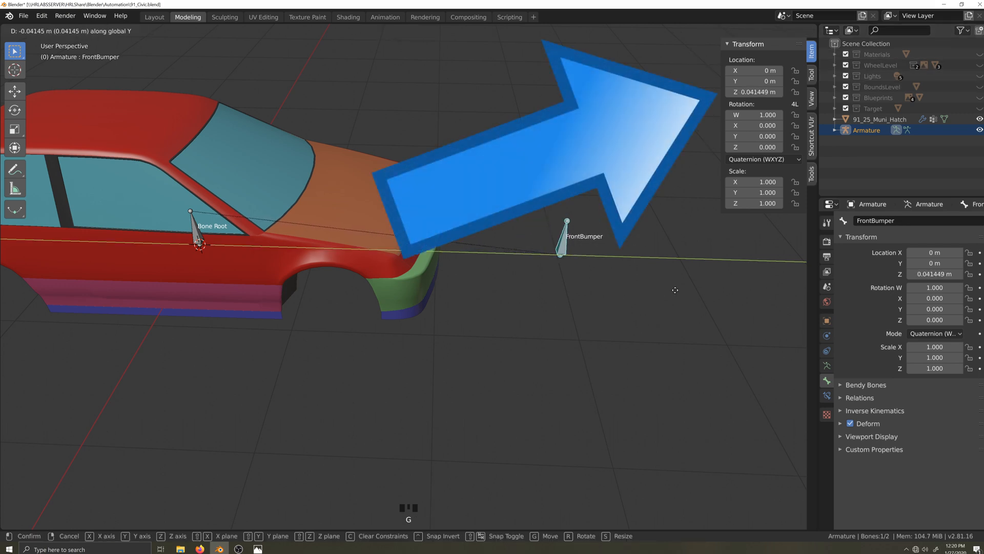
right_click(602, 295)
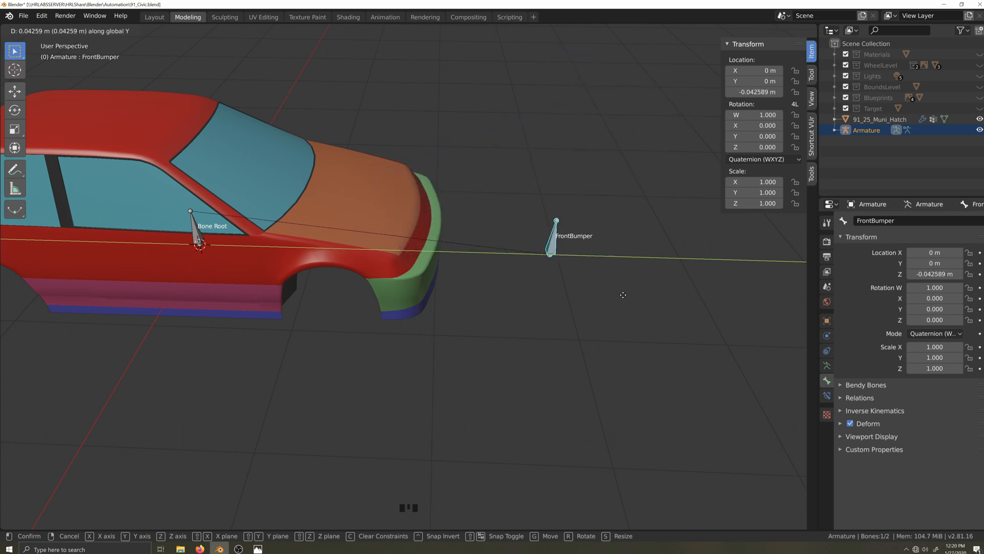
right_click(604, 298)
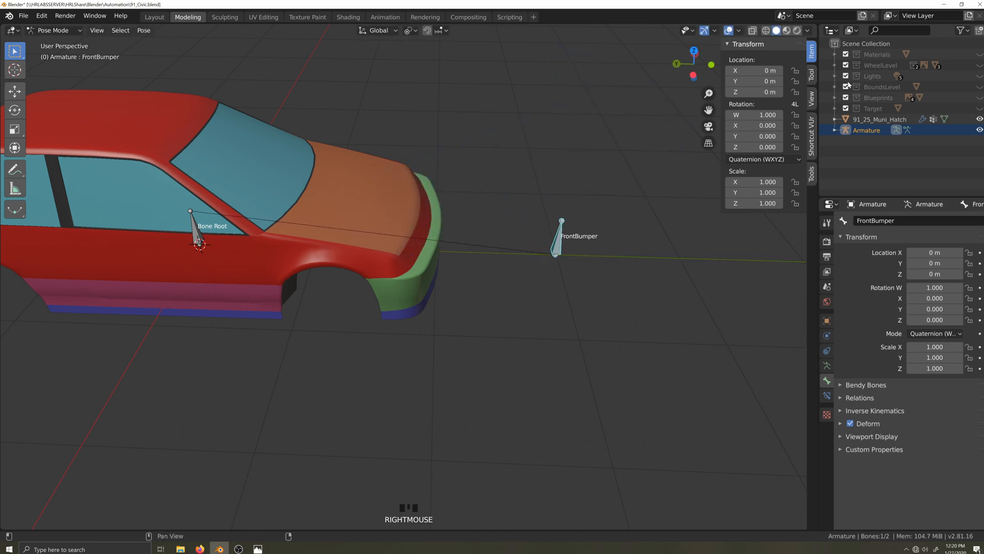
- Lock the X and Y location of the FrontBumper bone and test the restriction with a trial move
click(796, 82)
click(796, 71)
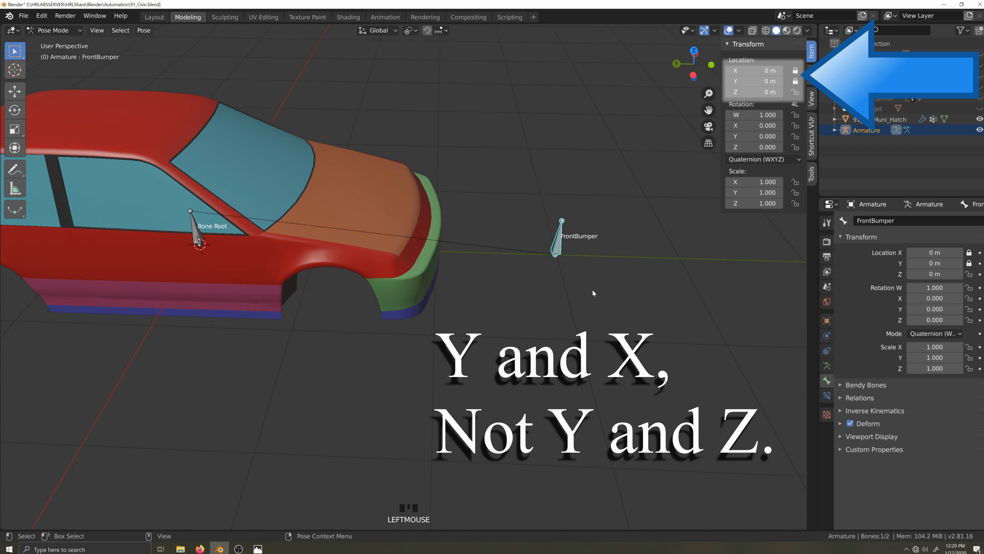
key(g)
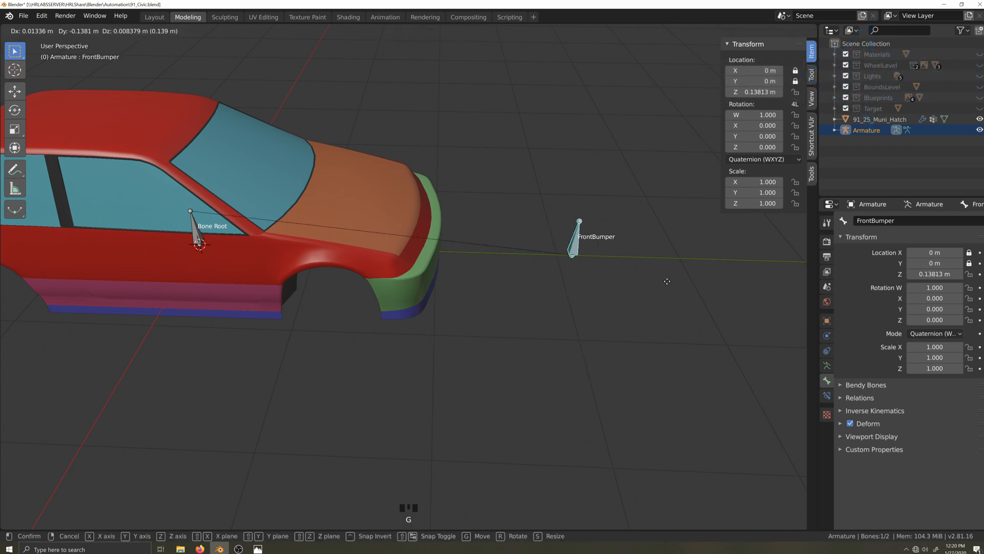
right_click(573, 310)
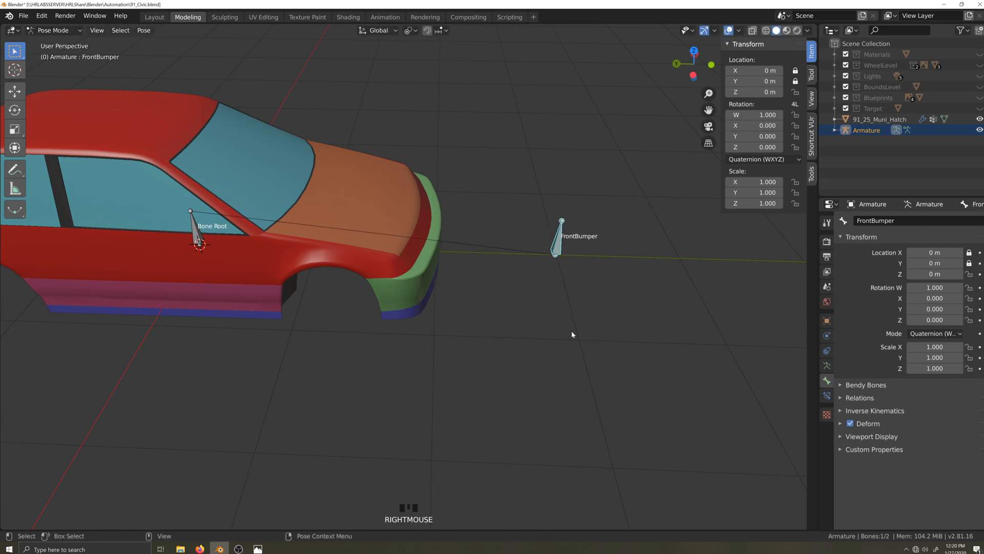
- Move the FrontBumper pose bone about 0.48 m along its unlocked axis toward the car
scroll(576, 319, up, 2)
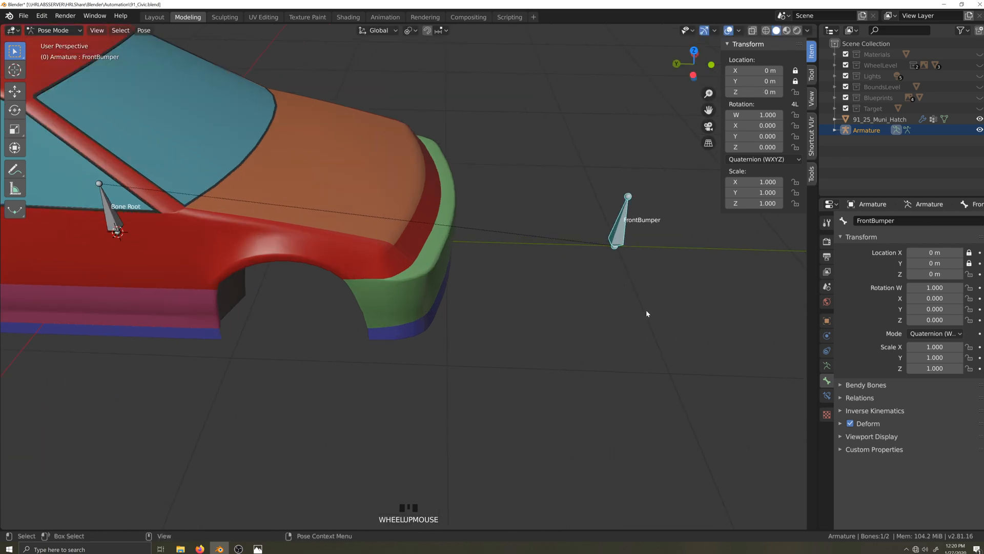
key(g)
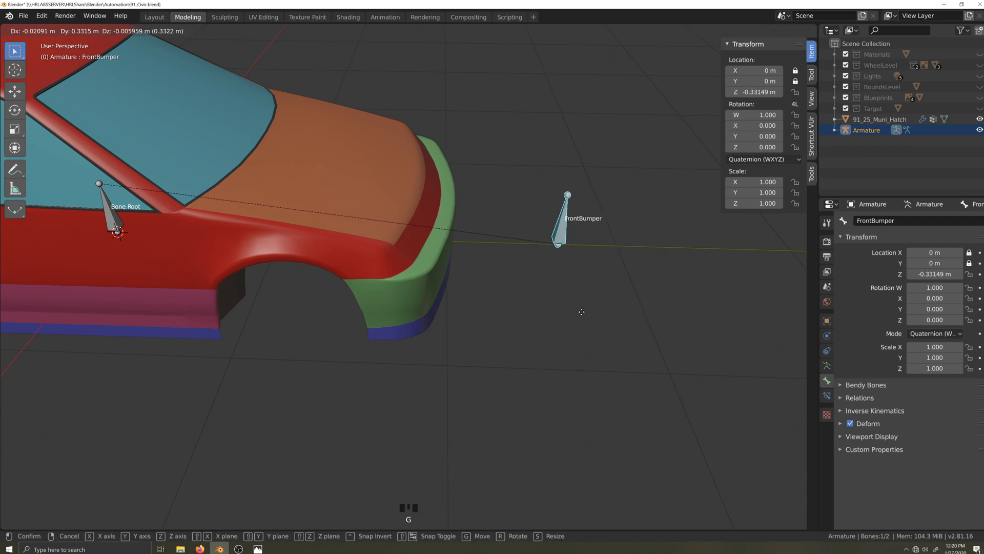
click(564, 312)
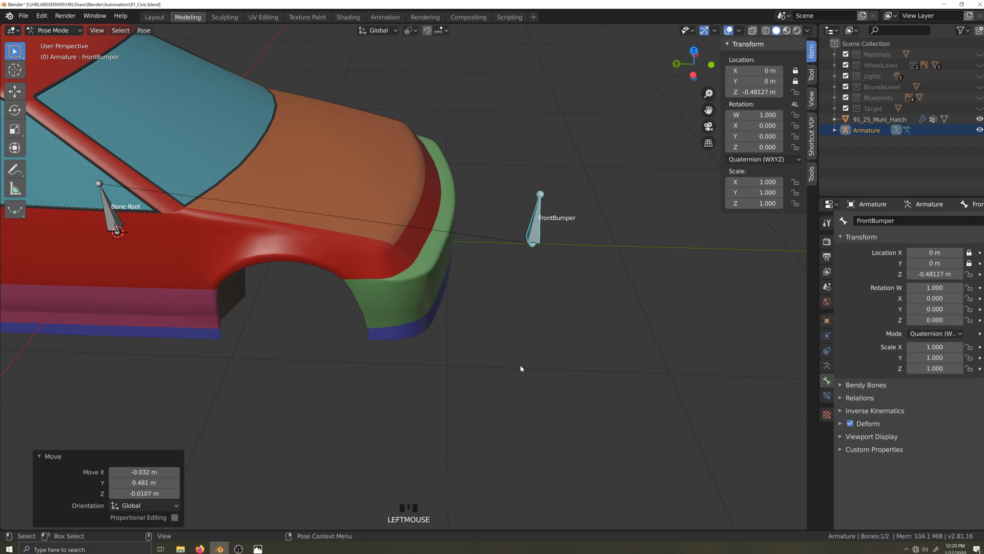
- Leave pose mode, select the car body and switch it to weight painting with vertex selection masking enabled
key(ctrl+Tab)
click(398, 301)
key(Tab)
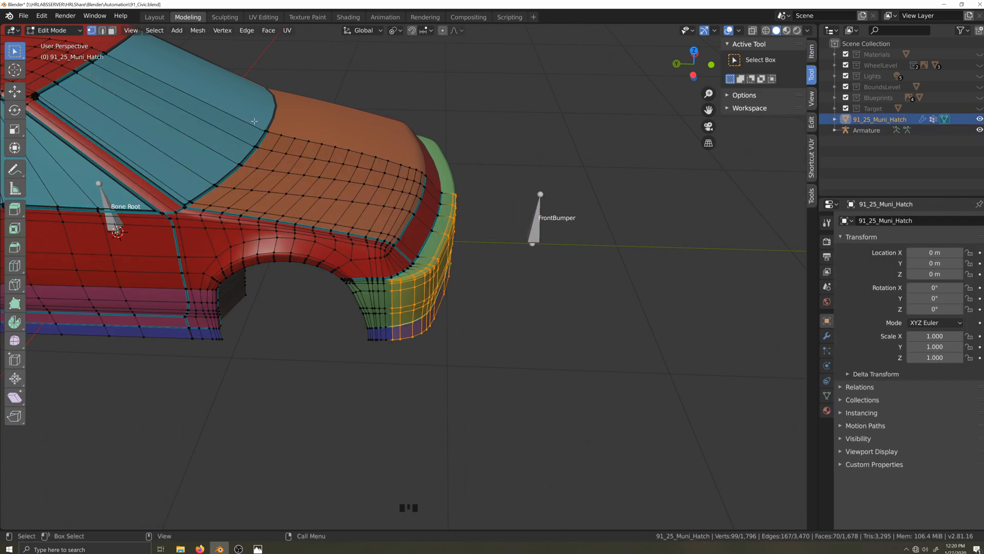
click(74, 31)
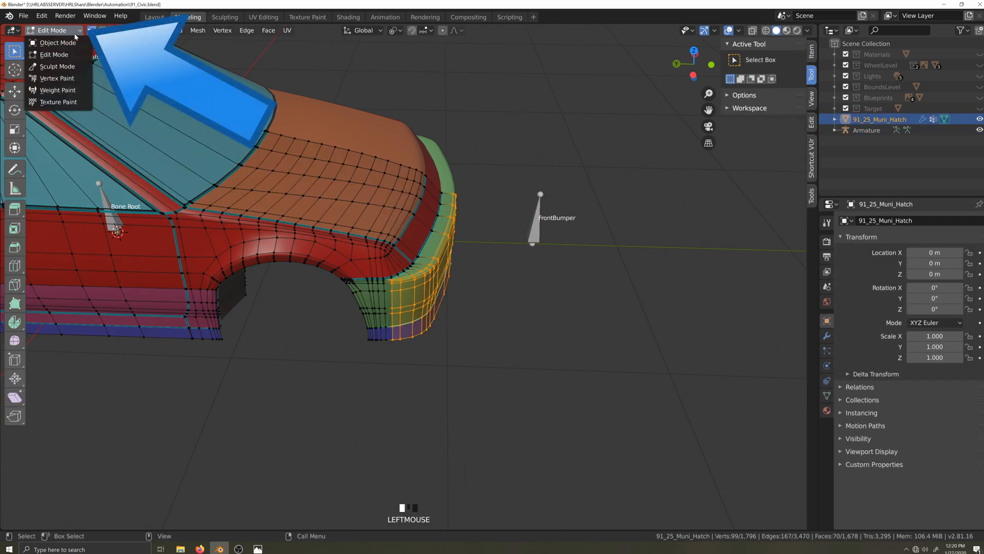
click(64, 90)
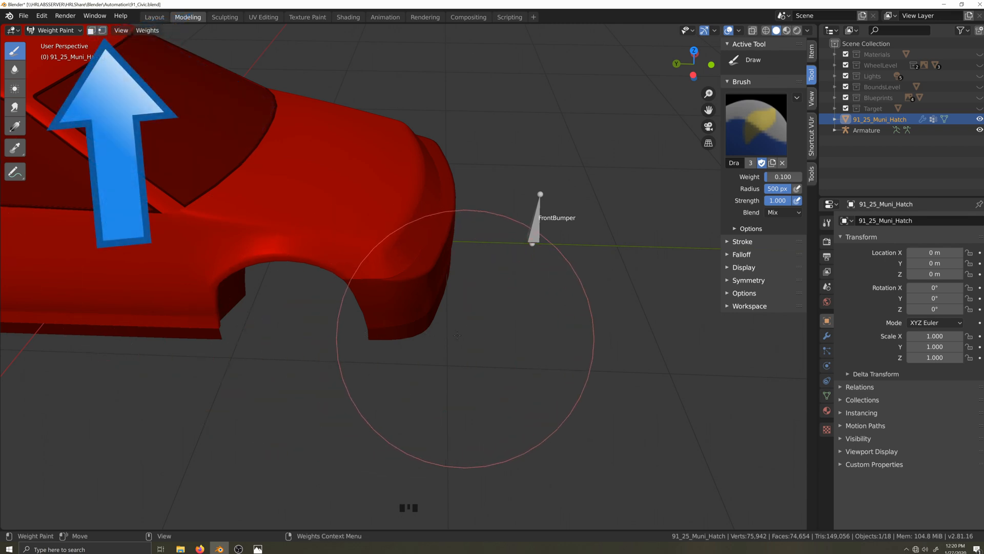
click(102, 30)
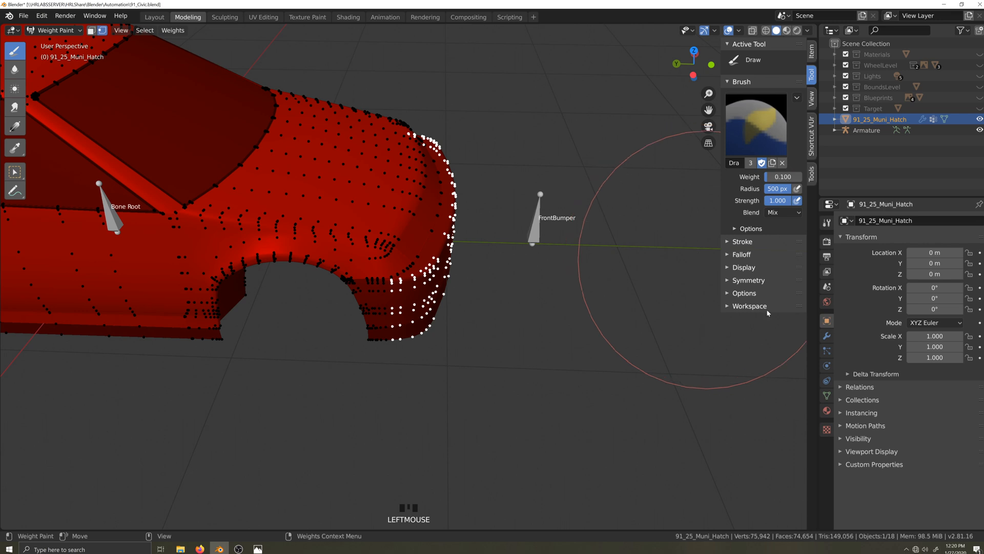
- Add a vertex group named FrontBumper to the car body mesh
click(826, 396)
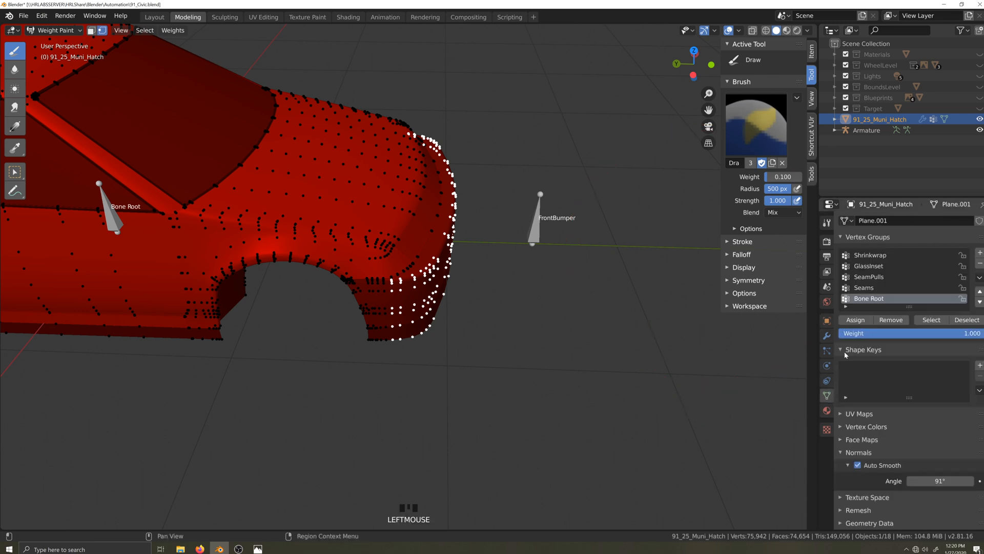
click(979, 253)
double_click(863, 298)
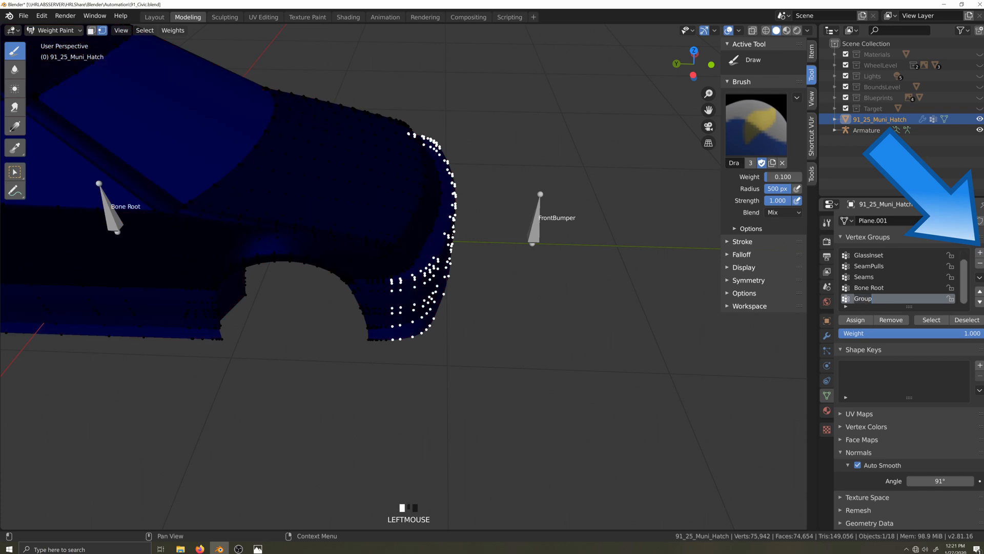
text(Fro)
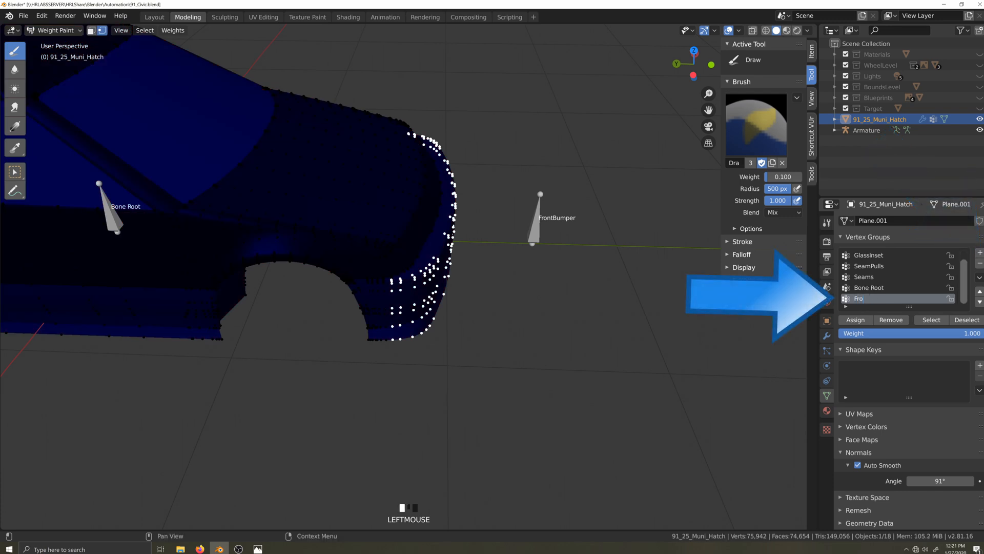
text(ntBumper)
key(Return)
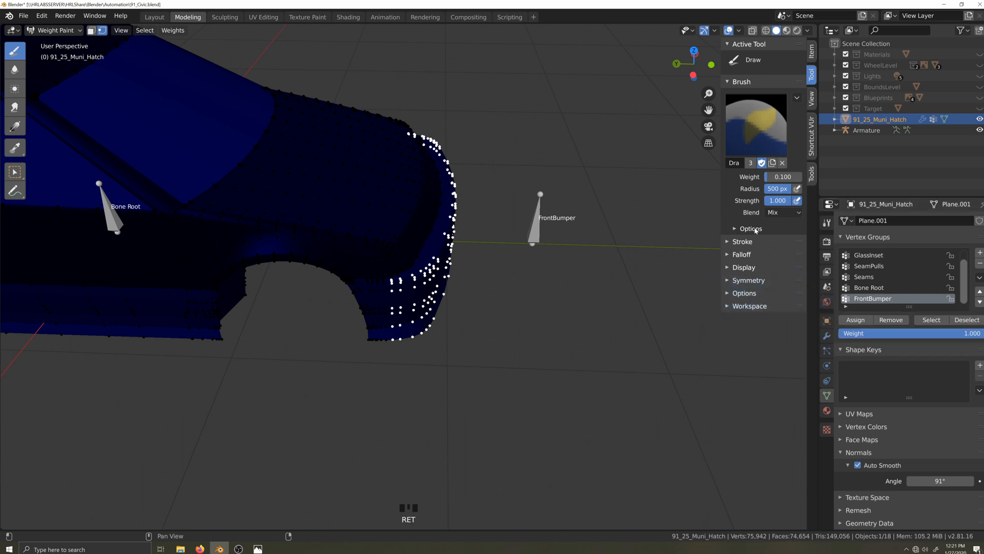
- Set the weight paint brush to Add blending with a weight of 0.3
click(783, 212)
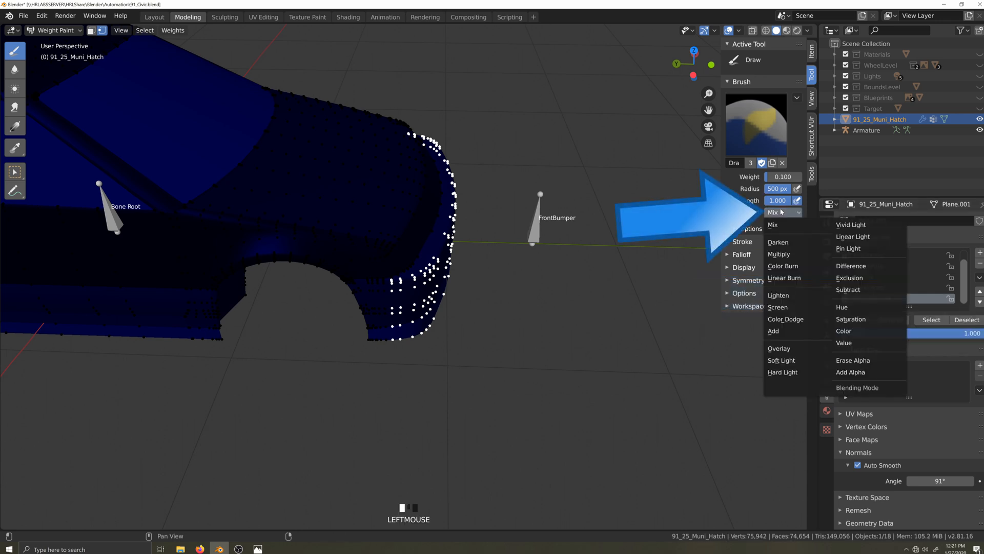
click(781, 331)
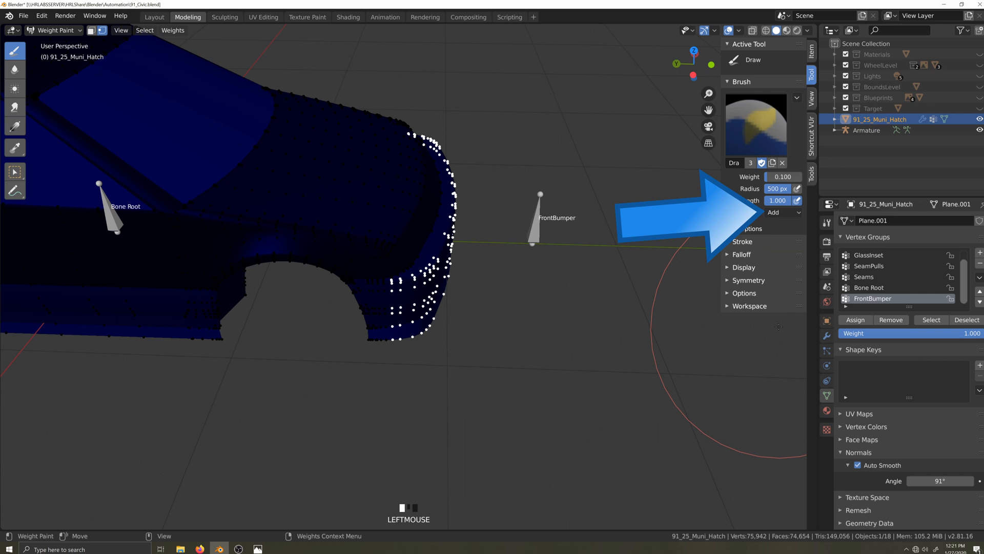
click(784, 180)
text(0.2)
key(KP_Enter)
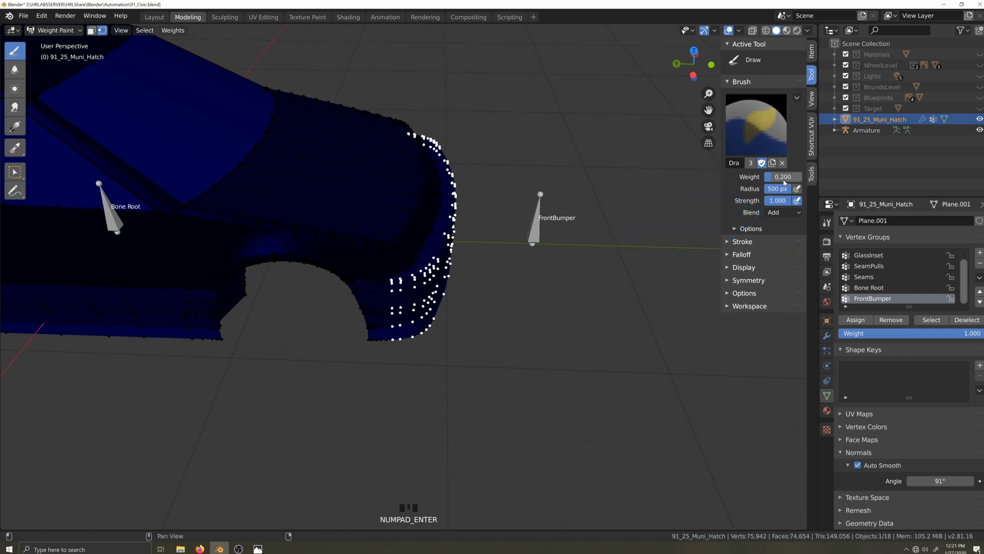
click(783, 179)
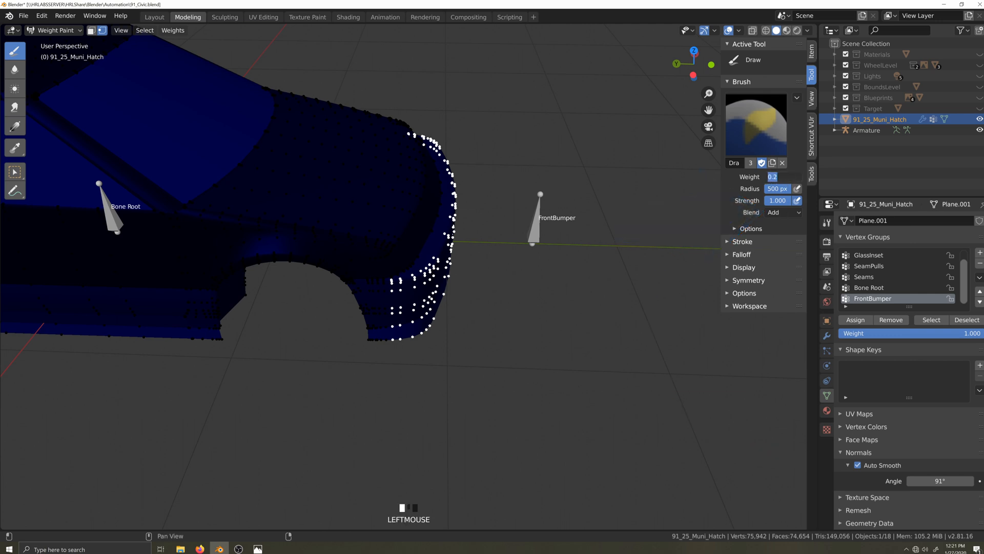
text(0.3)
key(KP_Enter)
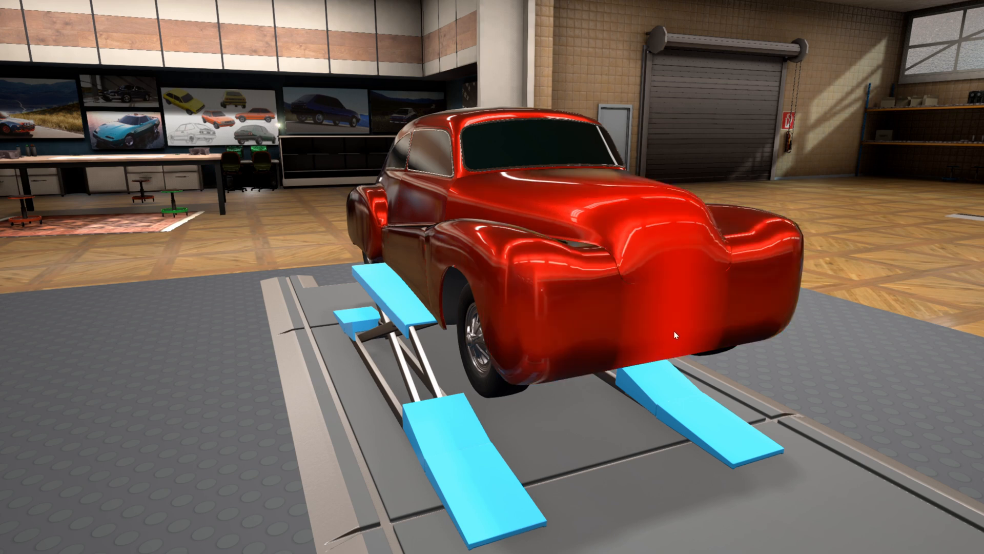
drag(673, 330, 672, 352)
drag(552, 331, 608, 376)
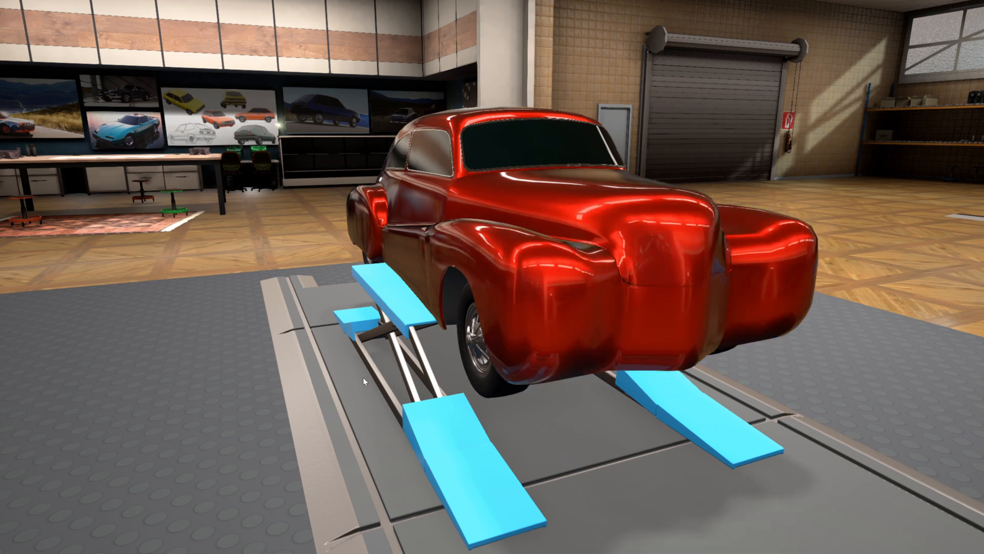
drag(143, 349, 398, 392)
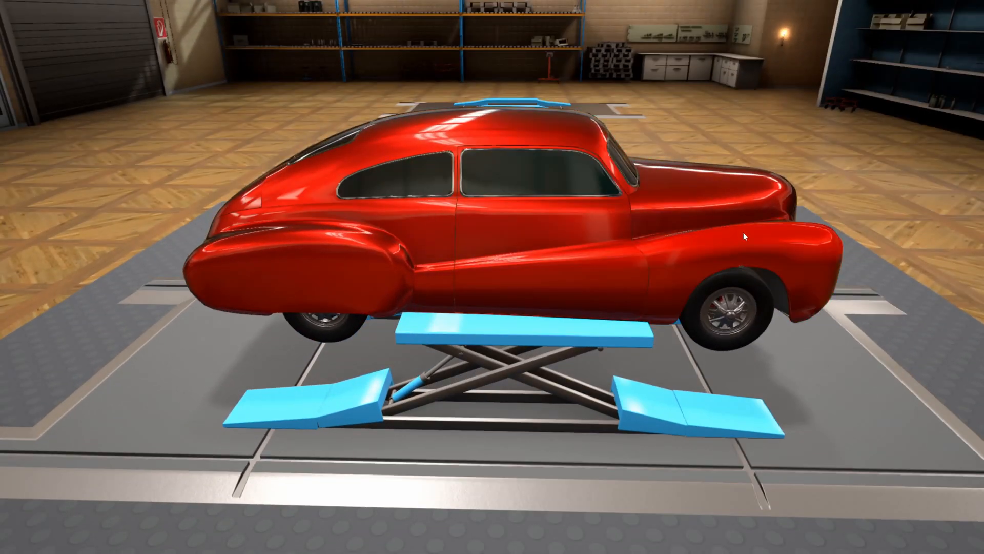
drag(743, 232, 744, 176)
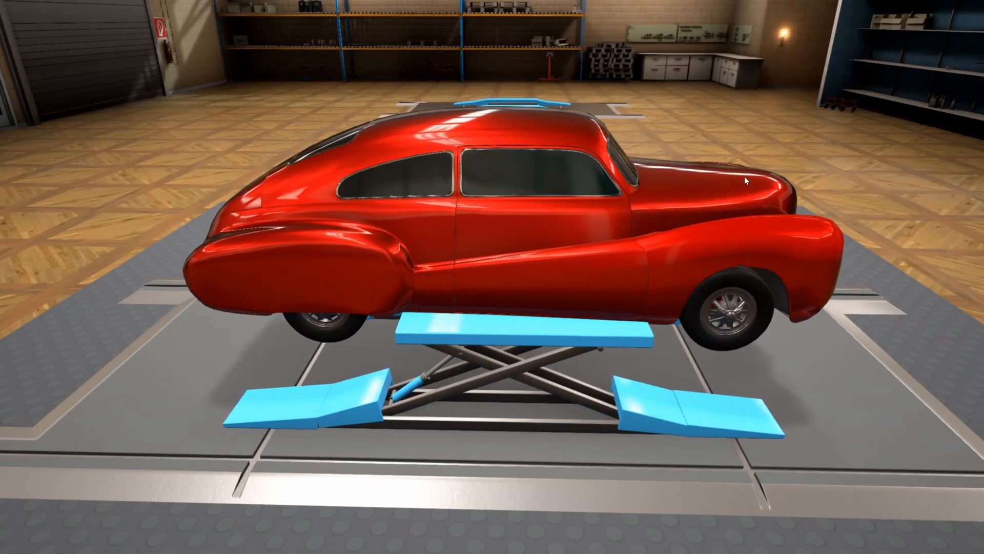
drag(581, 254, 506, 292)
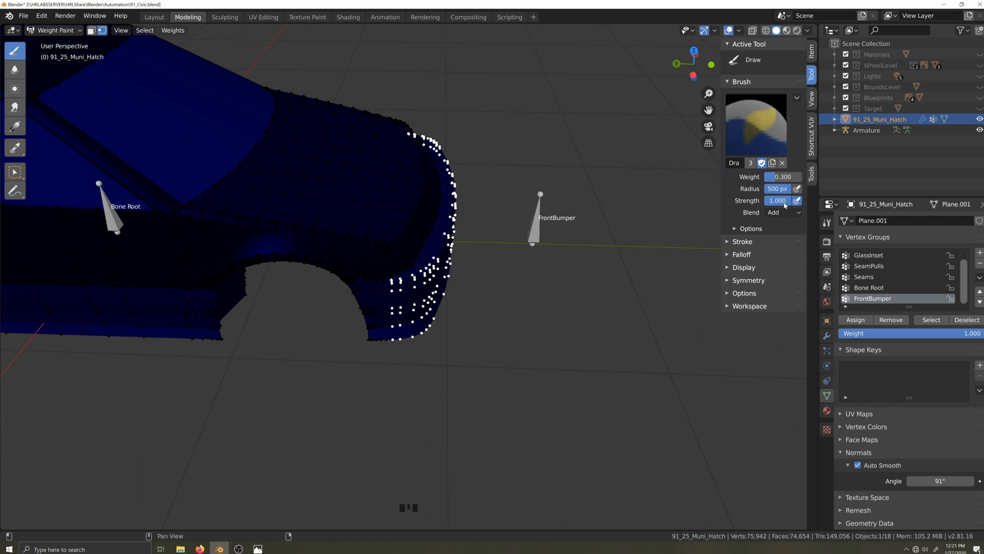
- Disable Front Faces Only for the brush and enable 2D Falloff and Auto Normalize
click(736, 230)
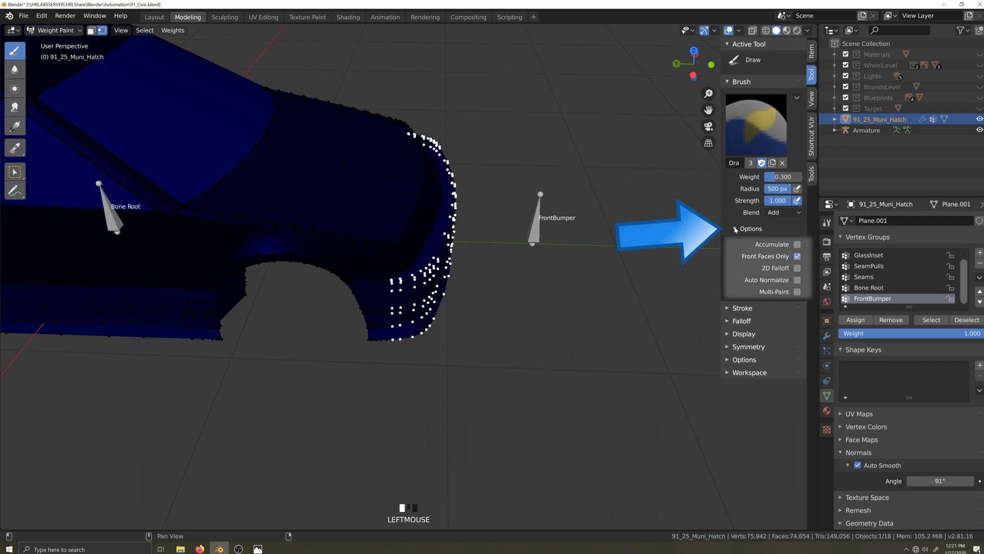
click(798, 279)
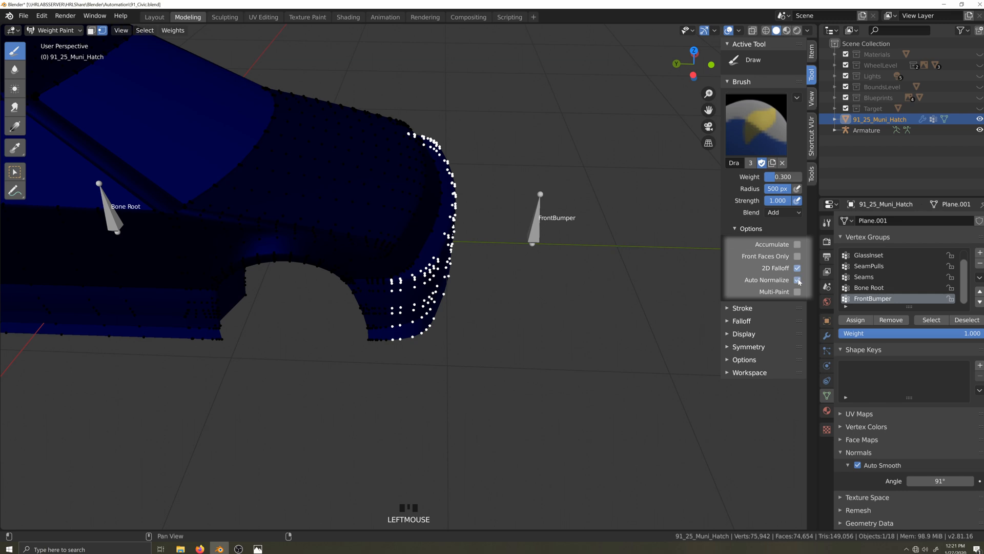
click(736, 229)
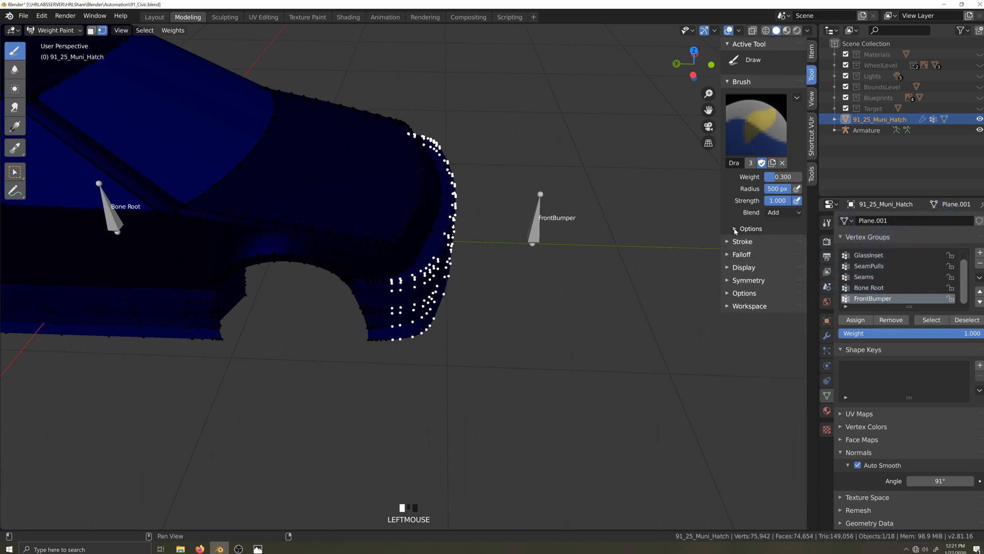
- Set the brush falloff to Constant and review the unified brush options
click(731, 255)
click(784, 387)
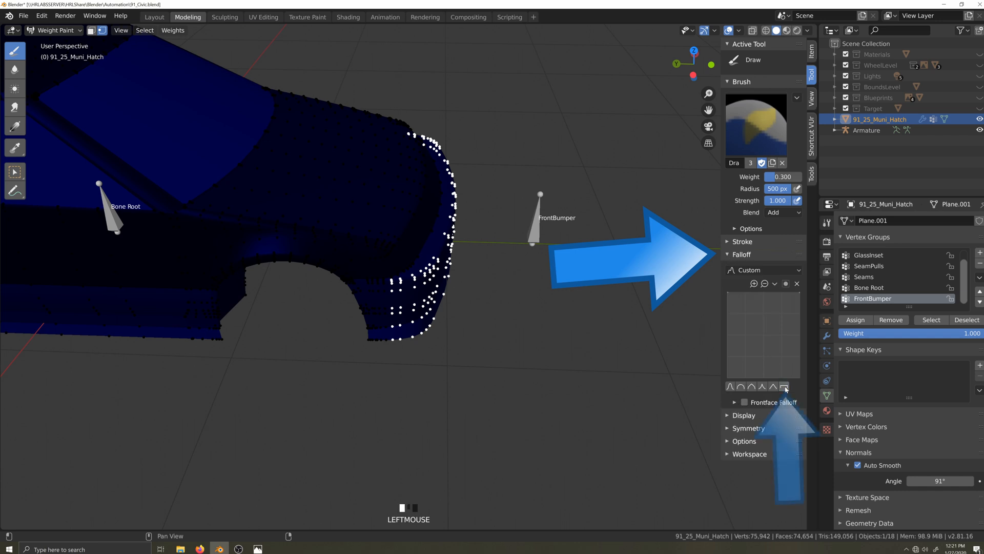
click(751, 388)
click(742, 388)
click(785, 388)
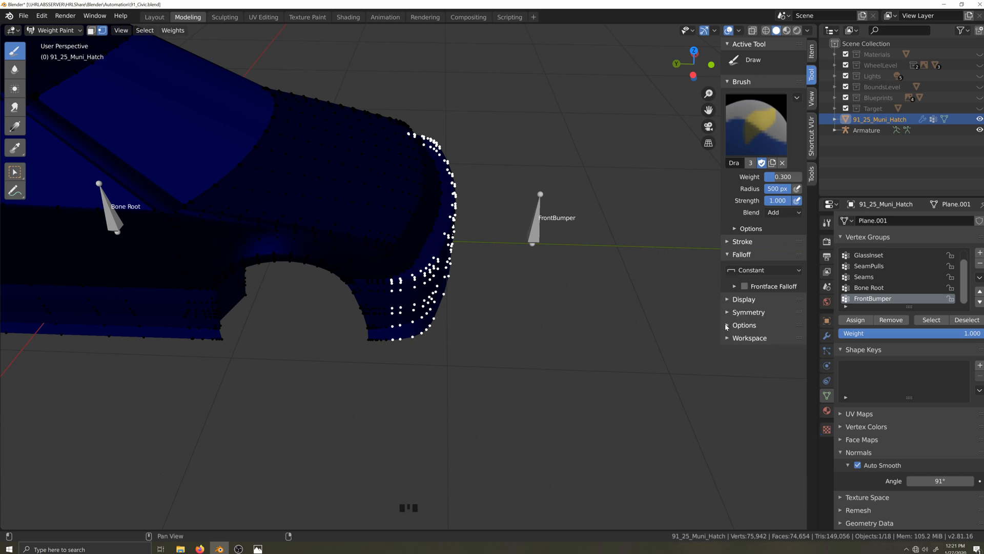
click(727, 326)
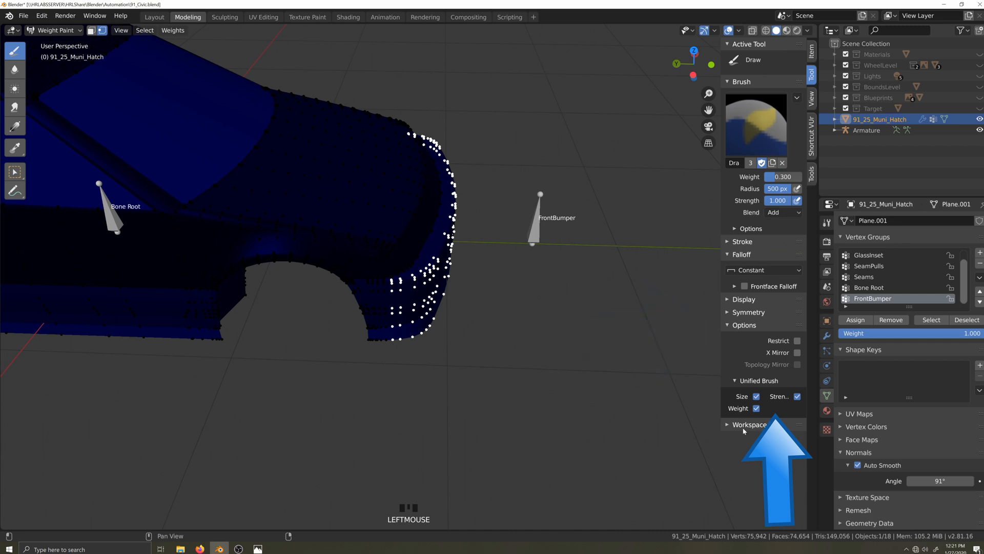
click(727, 325)
- In left orthographic view, paint one brush dab over the upper part of the selected front bumper vertices and return to object mode
key(ctrl+KP_3)
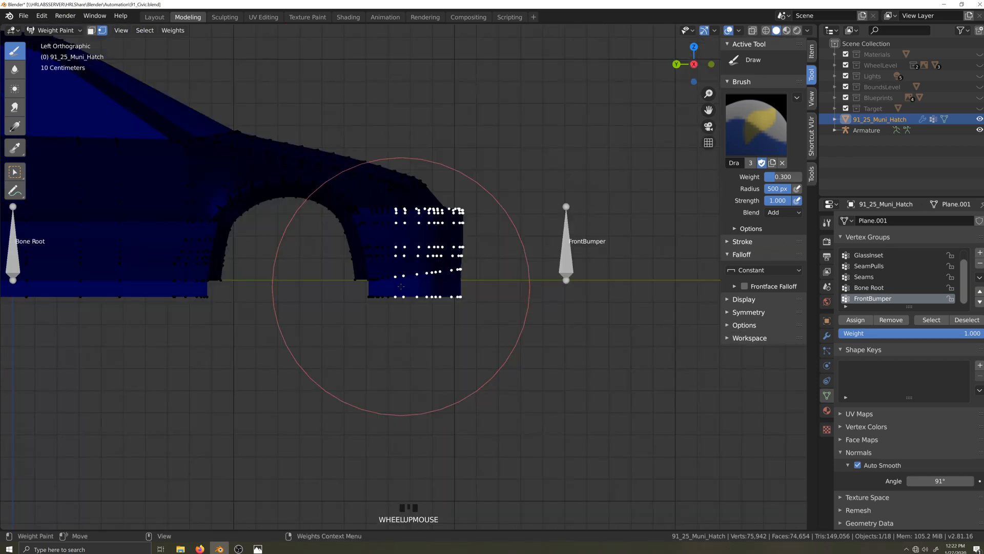
click(424, 138)
click(56, 31)
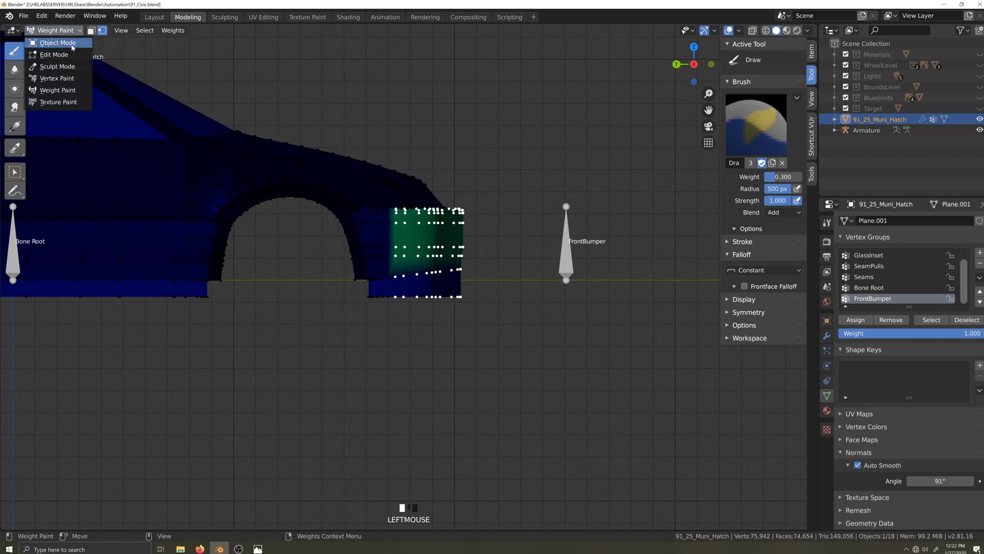
click(58, 42)
key(grave)
click(545, 230)
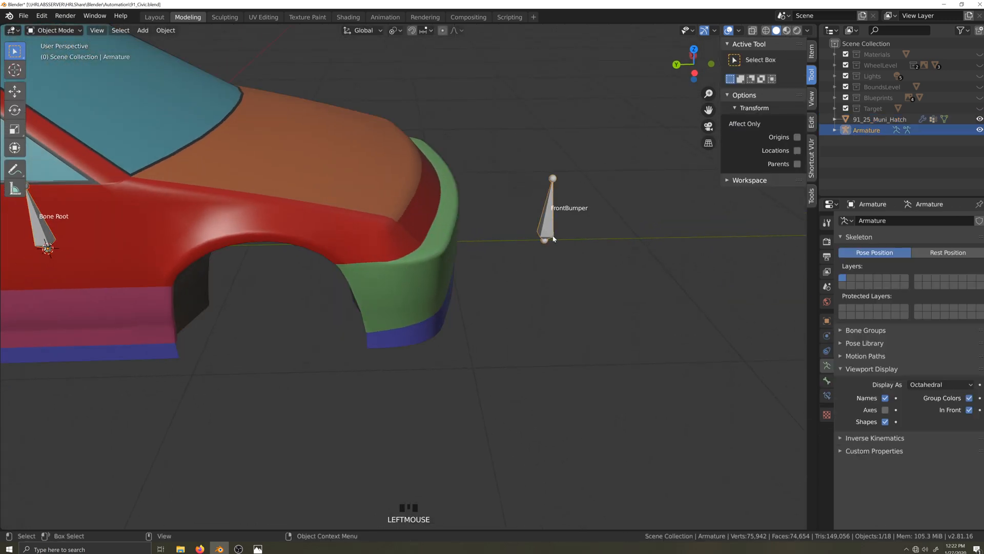
key(ctrl+Tab)
key(ctrl+Tab)
- Add an Armature modifier to the car body above the Mirror modifier, with Armature as its object
click(400, 264)
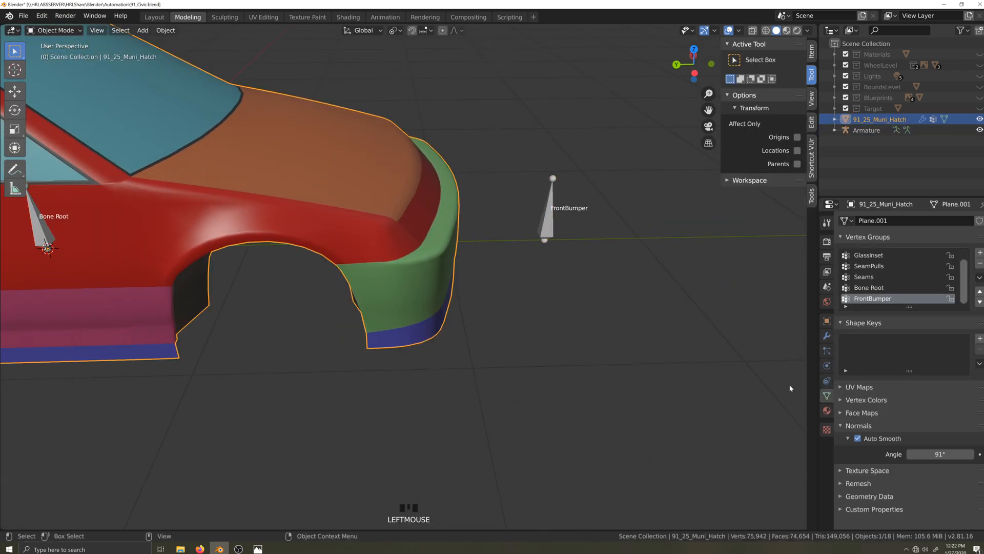
click(826, 336)
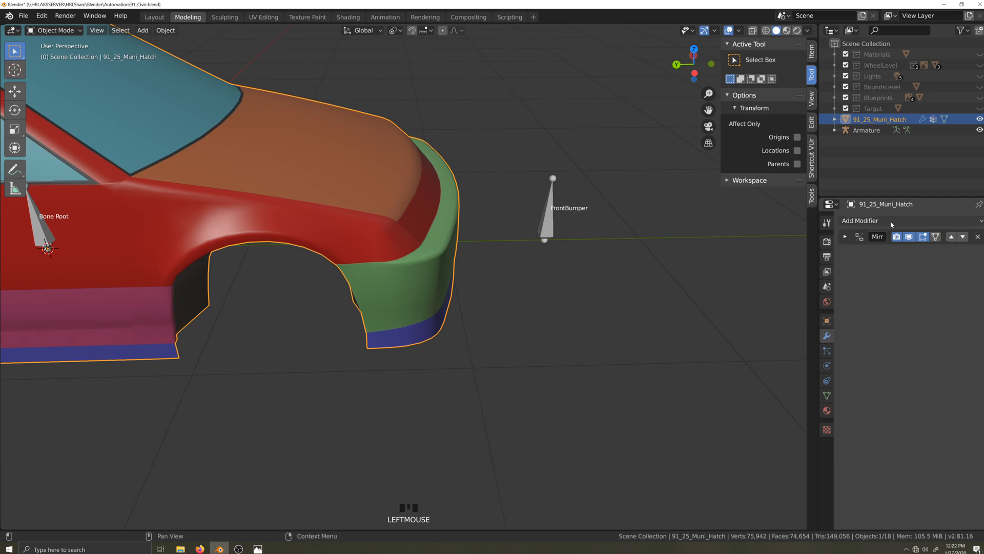
click(871, 220)
click(876, 245)
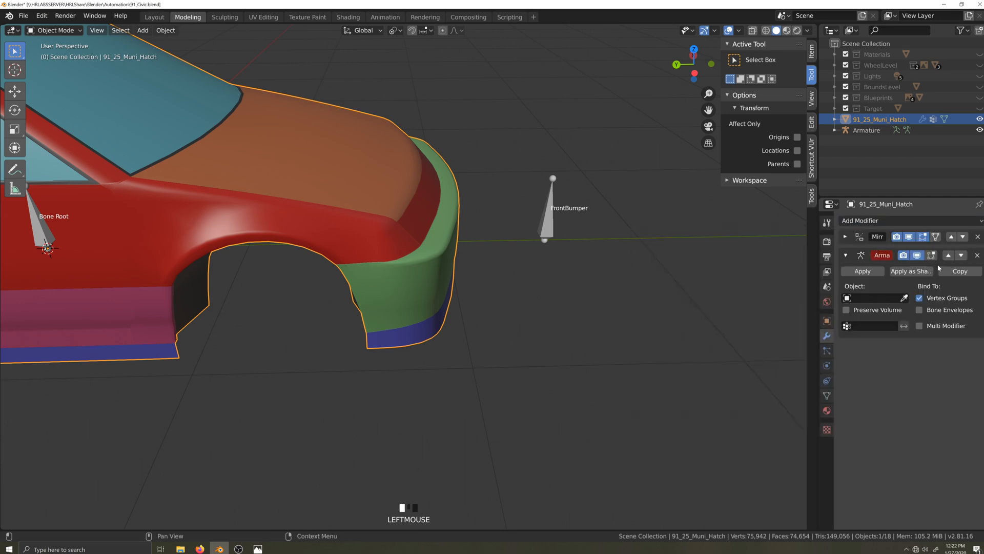
click(875, 279)
click(872, 294)
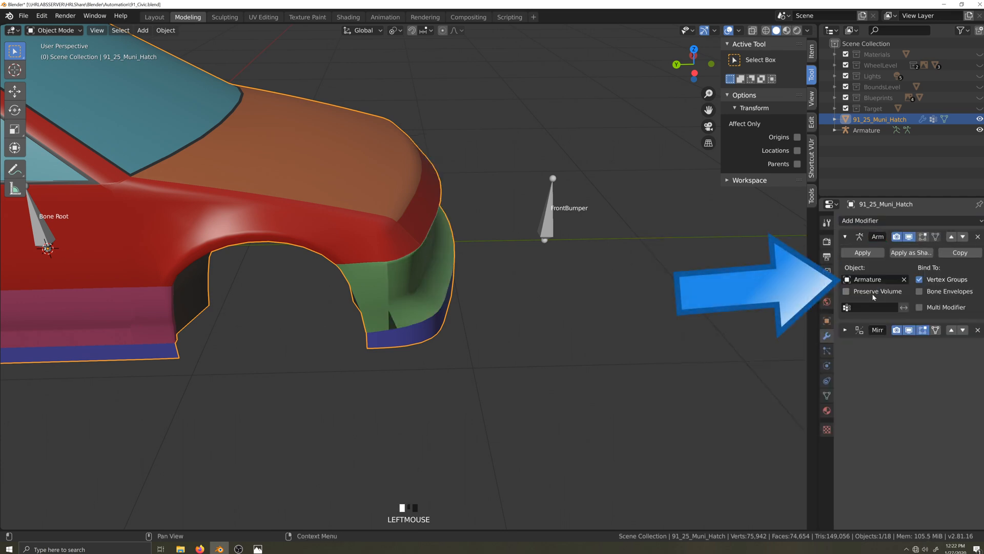
- Try moving the FrontBumper bone in pose mode to test the bumper deformation, then return to object mode
click(538, 231)
key(ctrl+Tab)
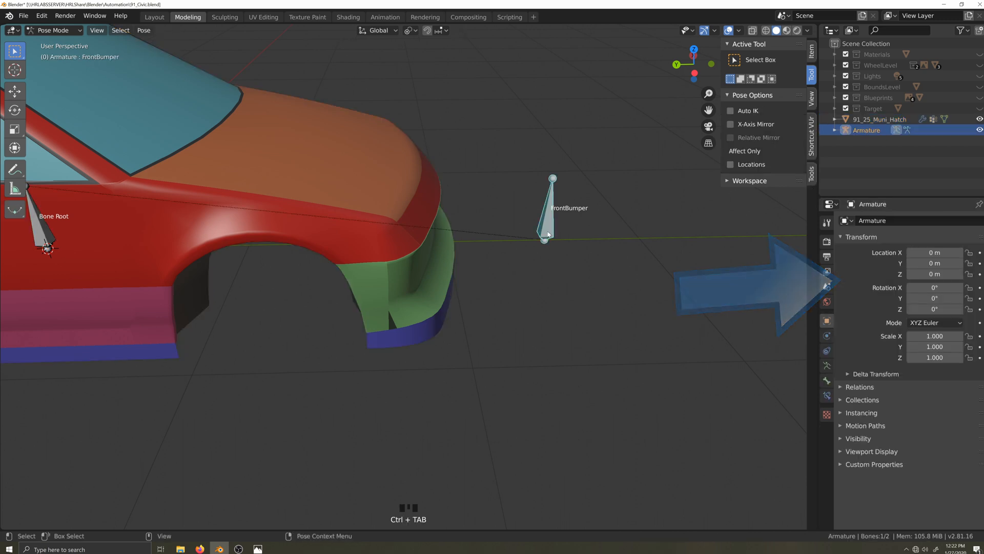
key(g)
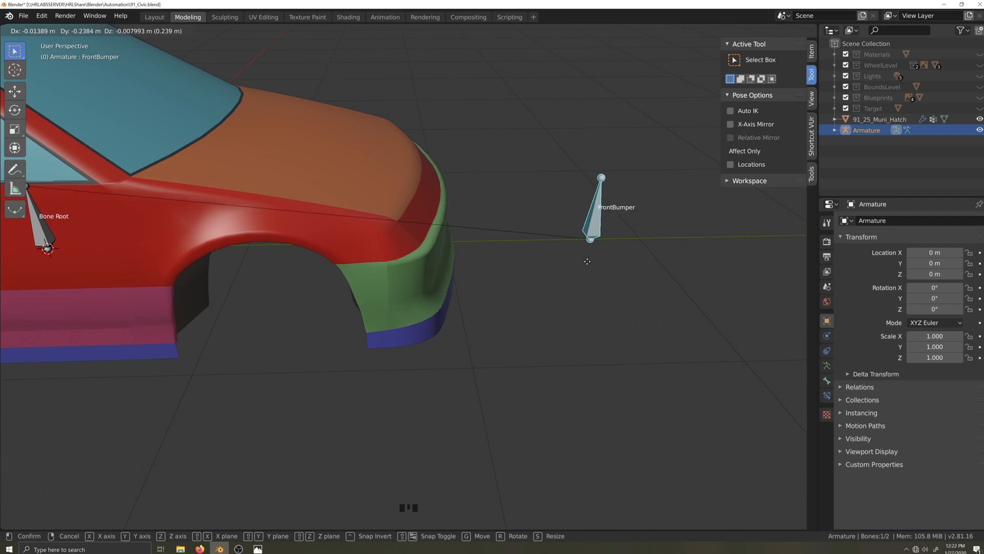
right_click(584, 259)
key(grave)
key(g)
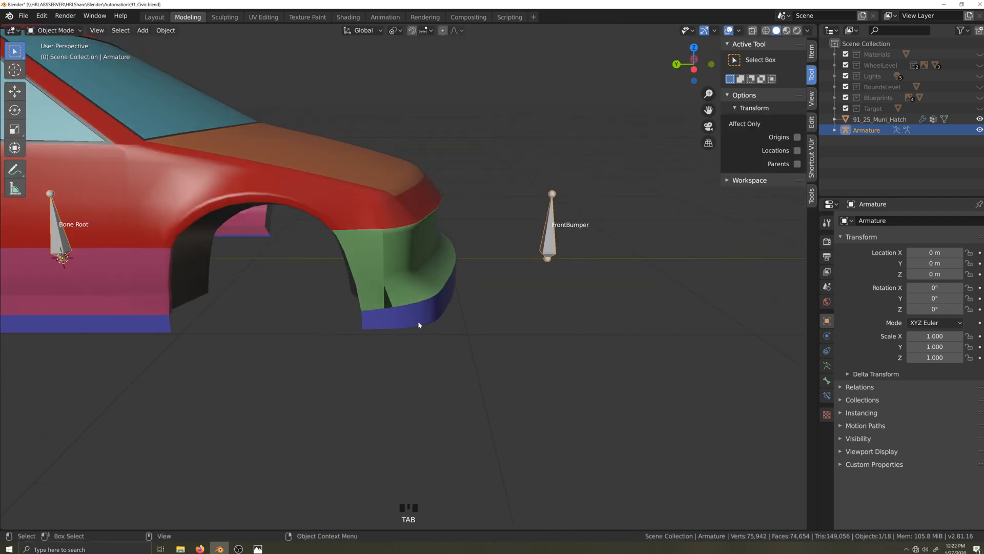
- Enter Weight Paint mode on the car body with X-ray on and subtract the front bumper's weight using a Subtract blend dab
click(417, 321)
key(Tab)
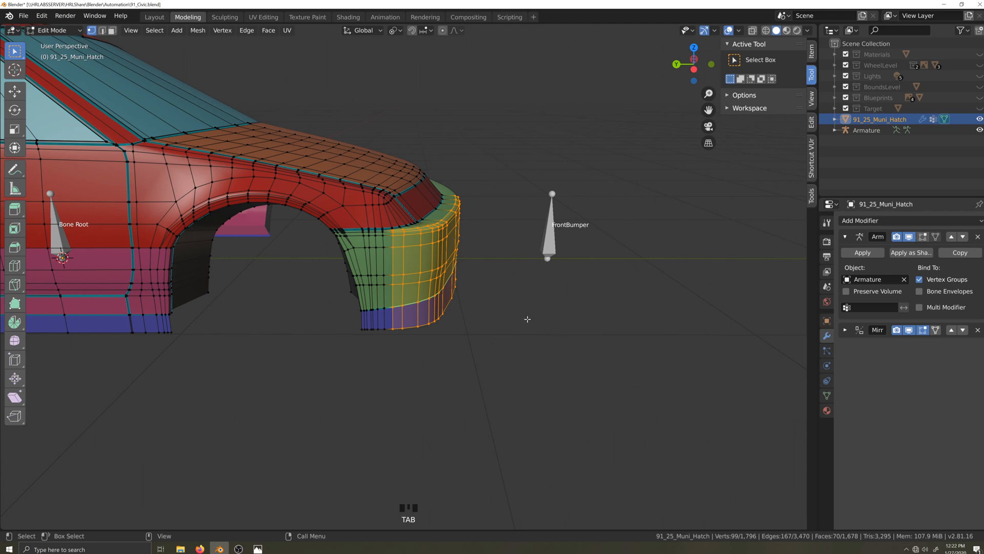
click(54, 30)
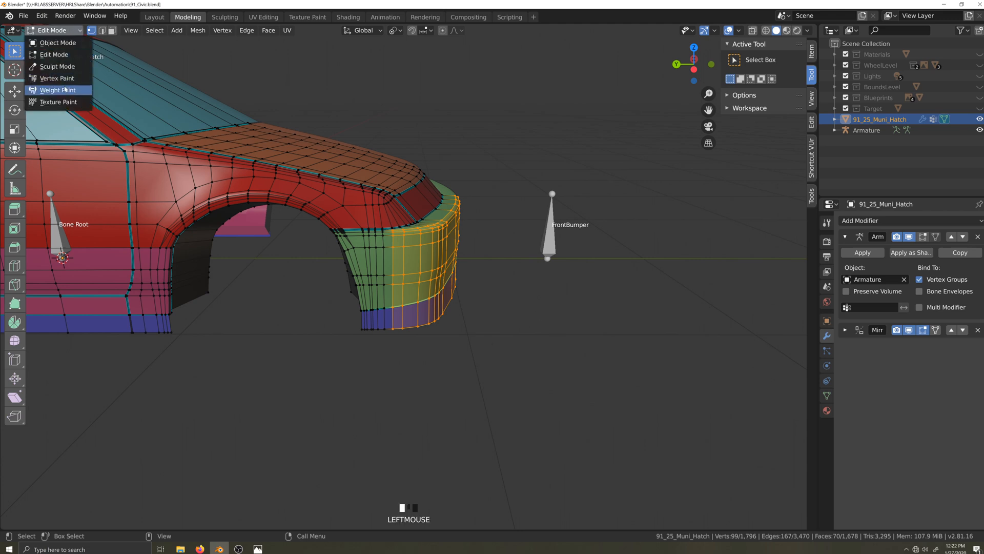
click(52, 91)
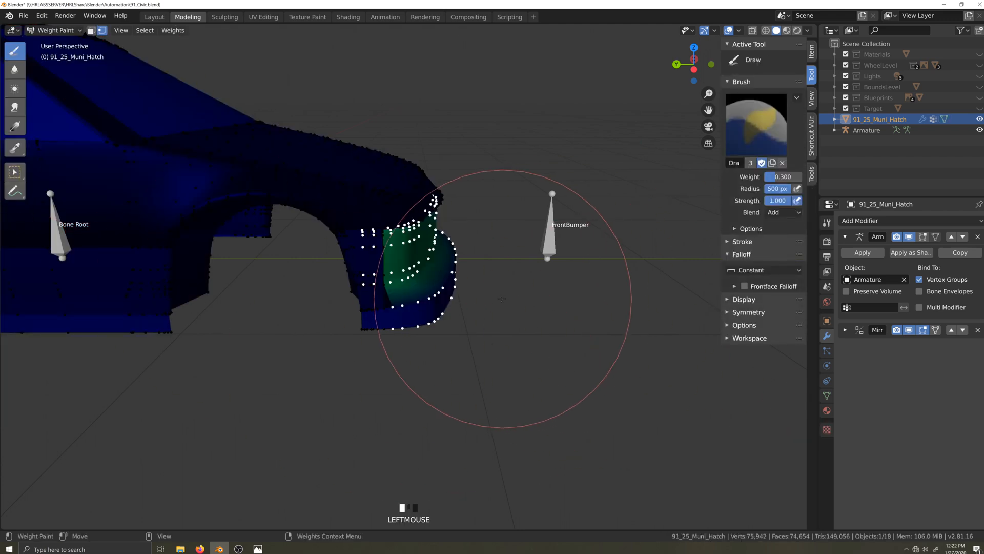
key(alt+z)
click(781, 212)
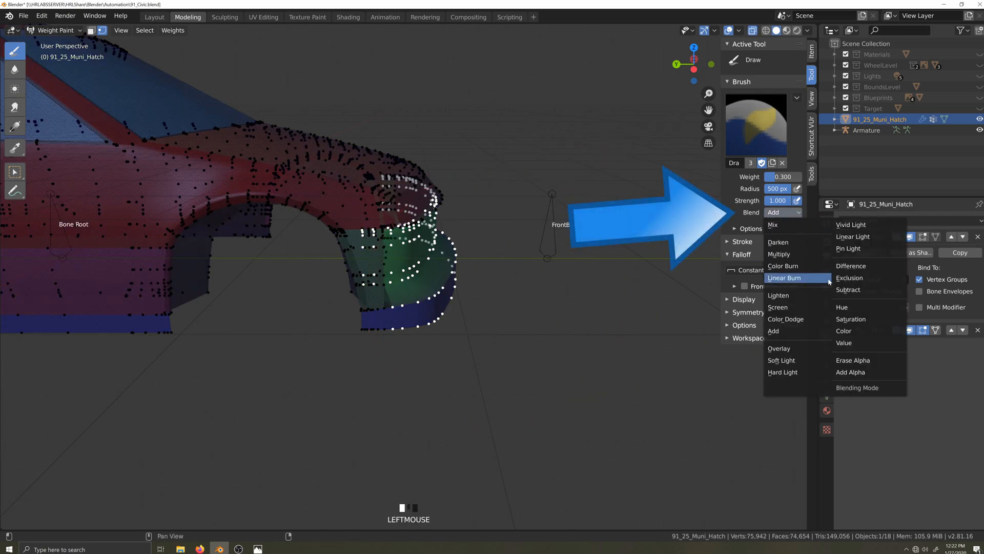
click(849, 289)
click(396, 257)
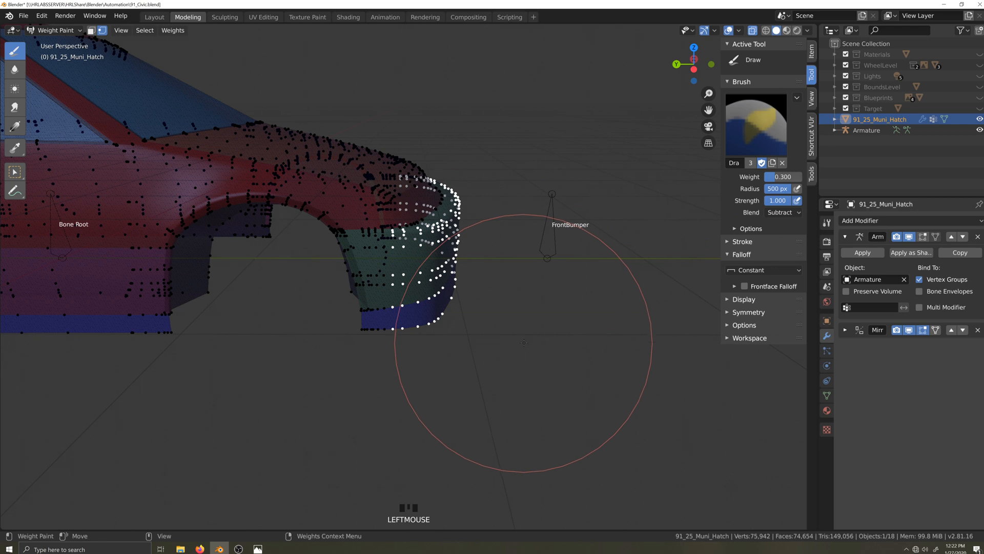
- Set the brush blend to Add and its weight to 0.25, and paint one dab over the selected front bumper vertices
click(781, 212)
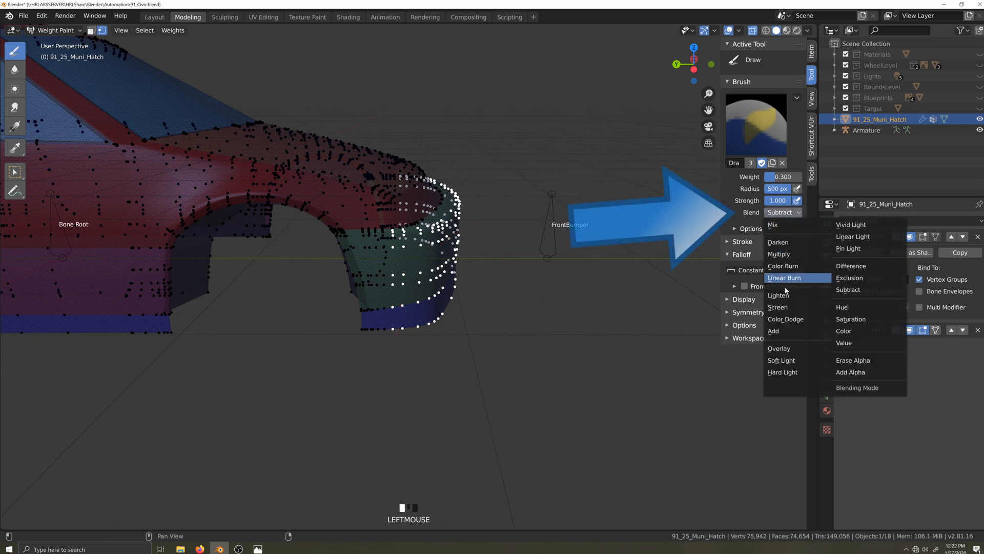
click(773, 331)
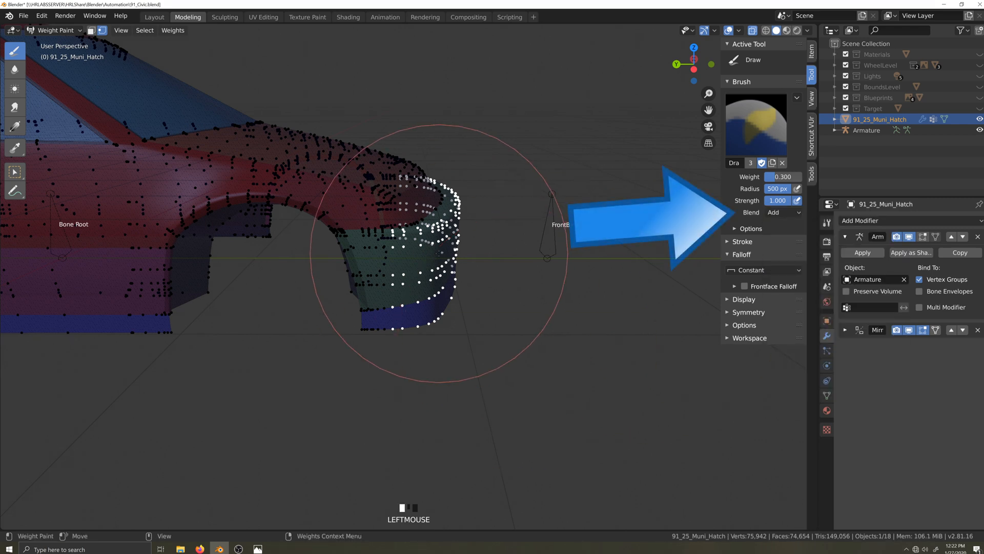
click(782, 176)
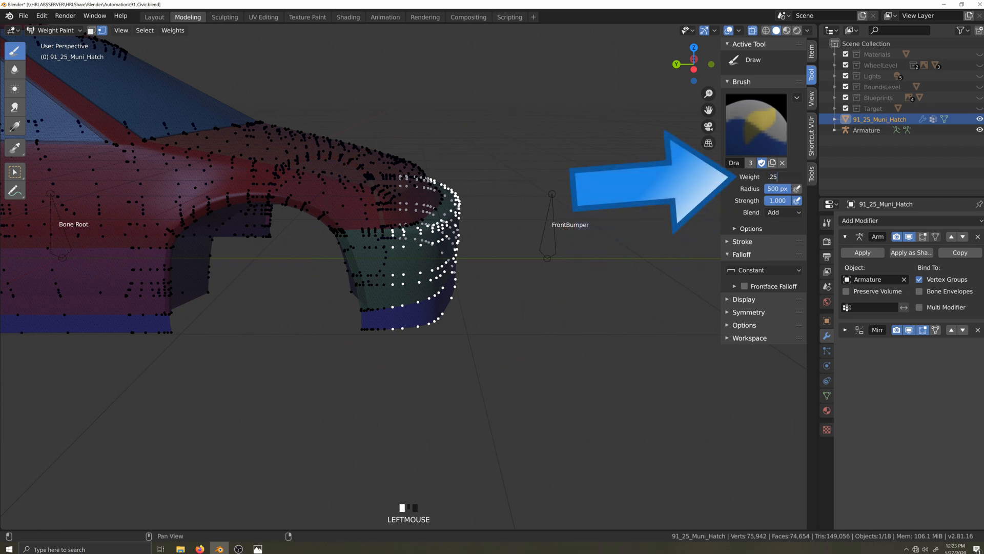
text(.25)
key(KP_Enter)
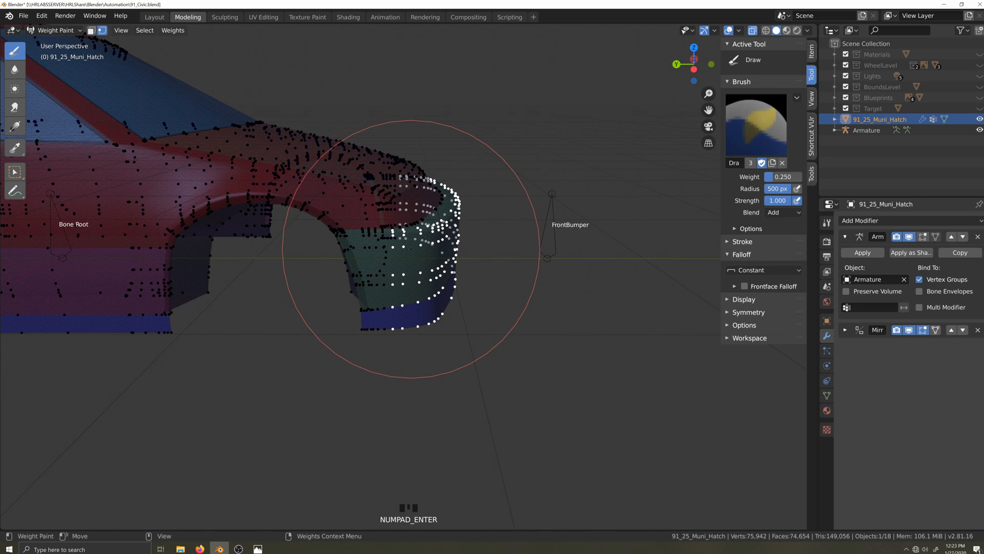
drag(411, 249, 414, 251)
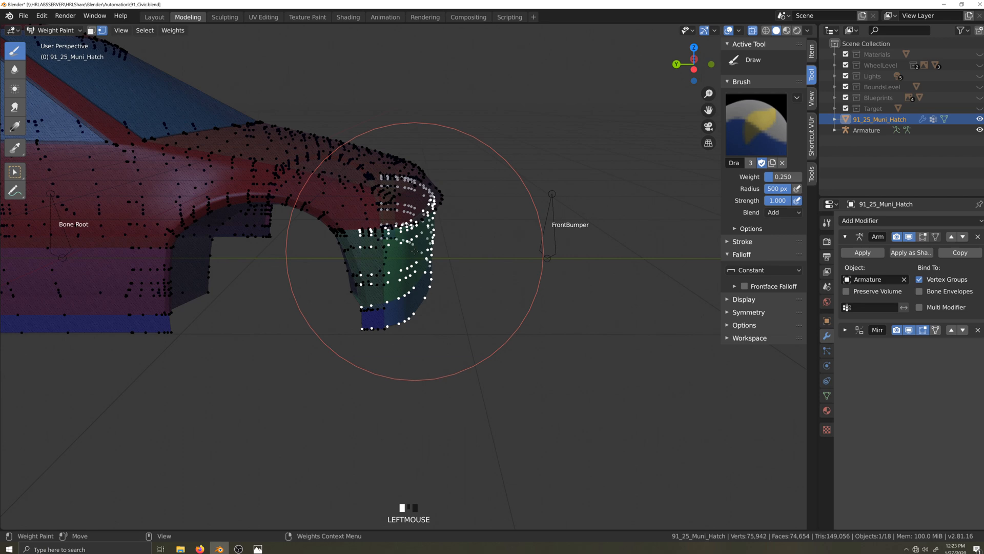
- Return to object mode, select the armature and move the FrontBumper bone about -0.37 m along Y in pose mode
click(54, 31)
click(51, 40)
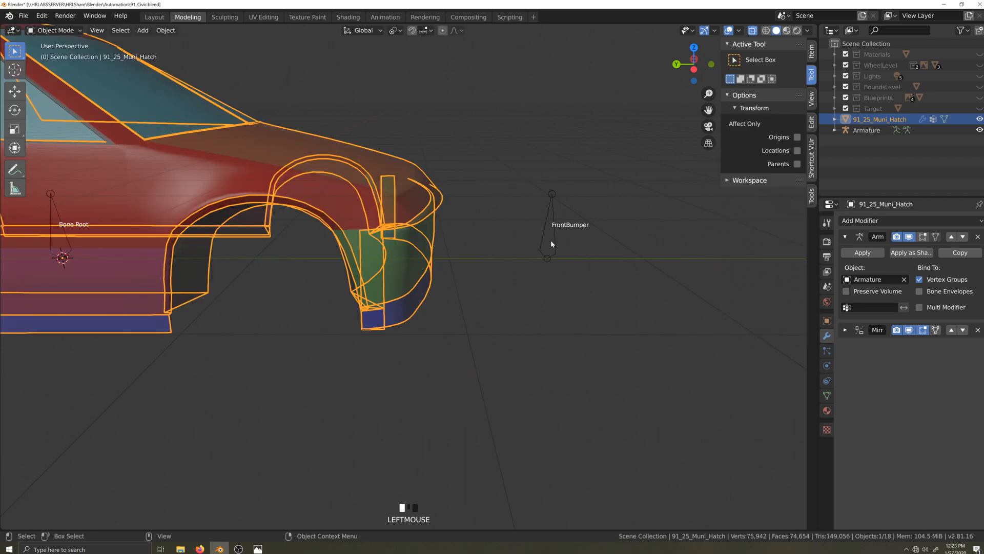
click(552, 253)
middle_drag(554, 253, 575, 256)
key(ctrl+Tab)
key(g)
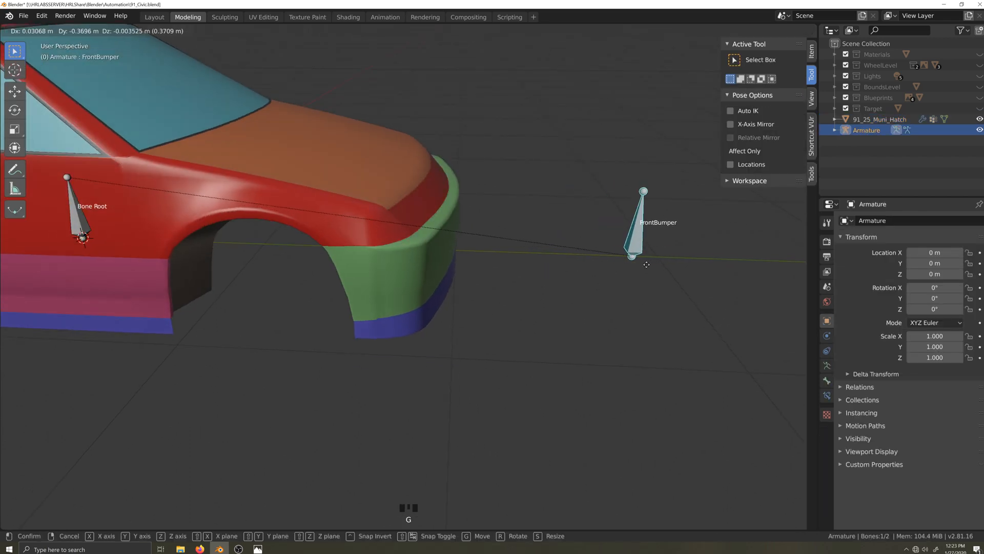
click(649, 263)
- Show the wireframe overlay and move the FrontBumper bone about 0.08 m back along Y
click(738, 30)
click(673, 214)
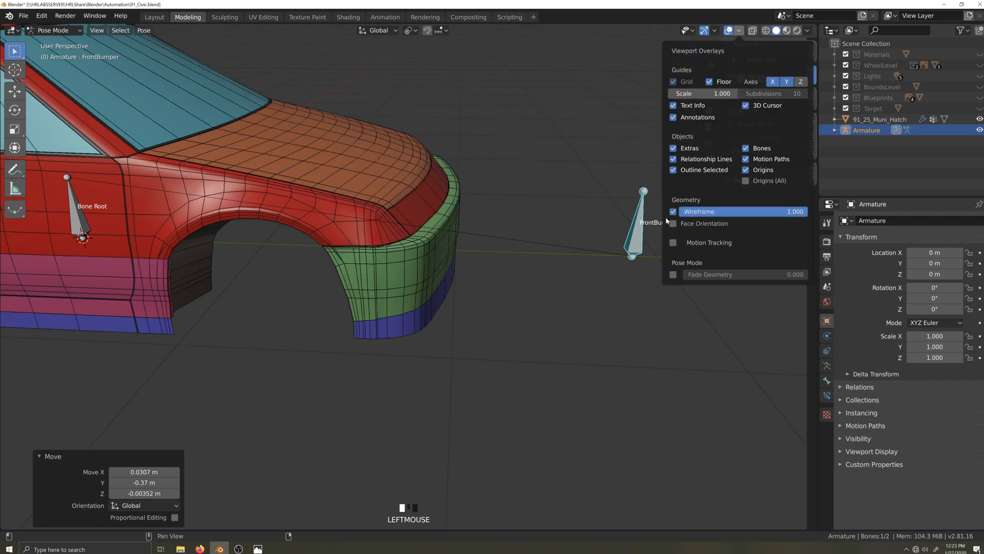
key(g)
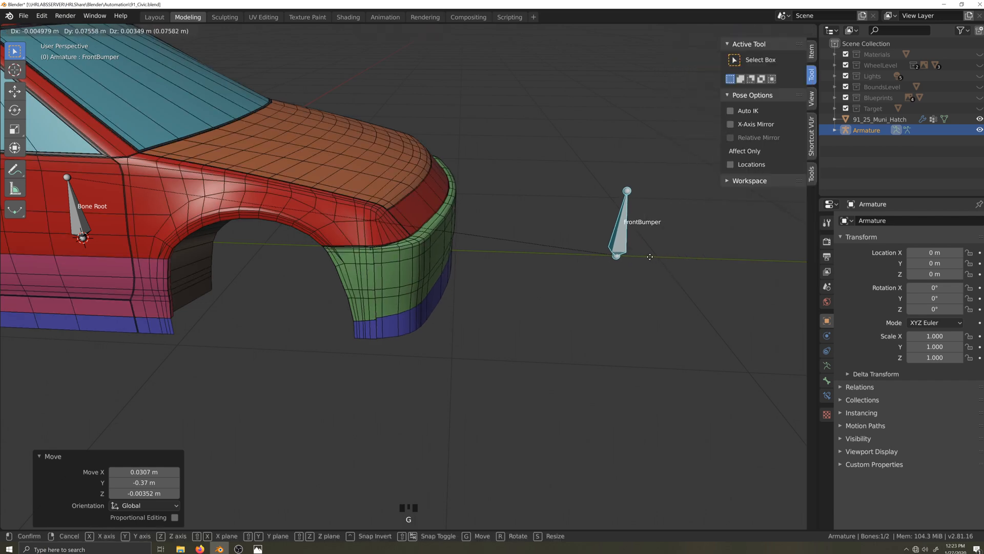
click(650, 256)
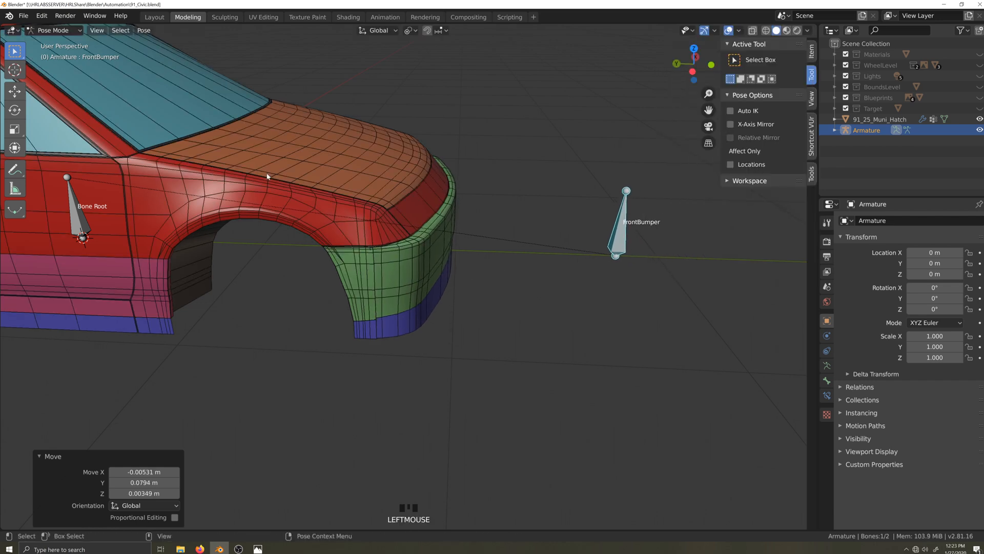
- Leave pose mode, select the car body and open it in Weight Paint mode in top orthographic view
click(54, 30)
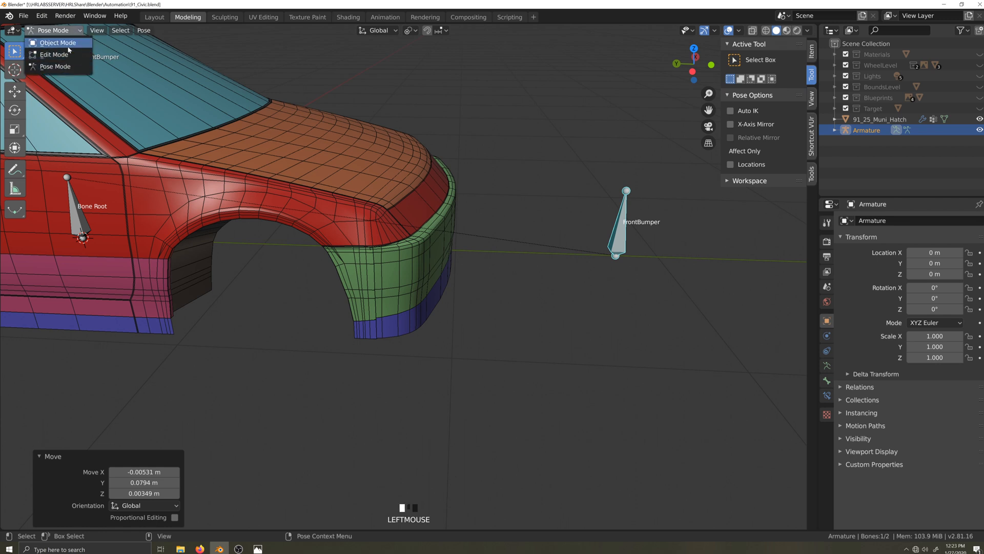
key(ctrl+Tab)
click(400, 274)
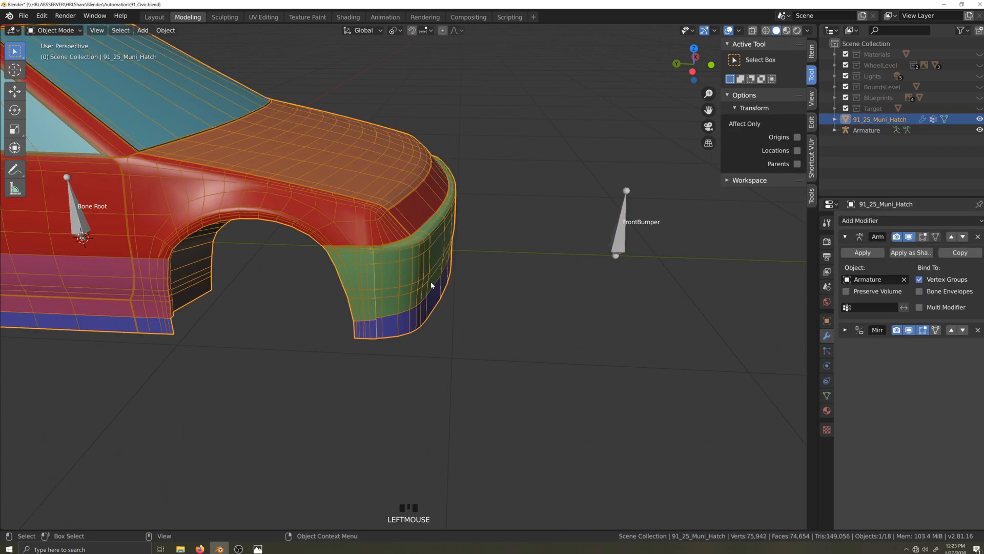
click(55, 30)
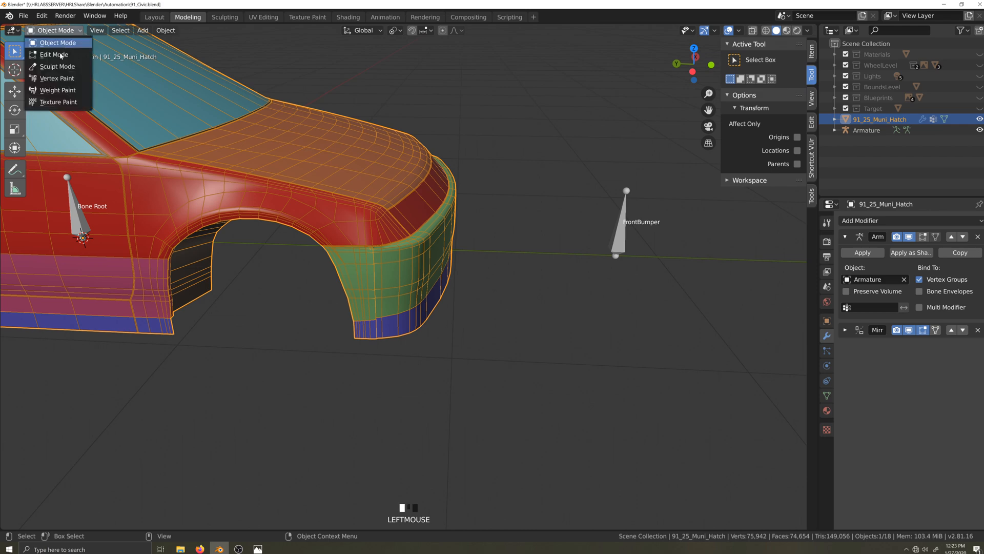
click(43, 90)
key(KP_7)
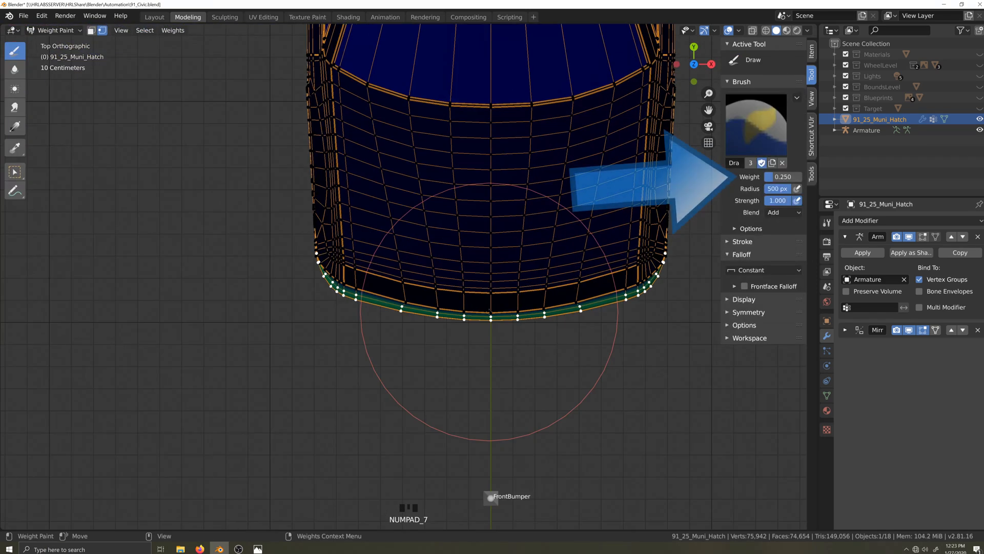
- Set the weight paint brush to a weight of 0.010 with Subtract blend
click(789, 177)
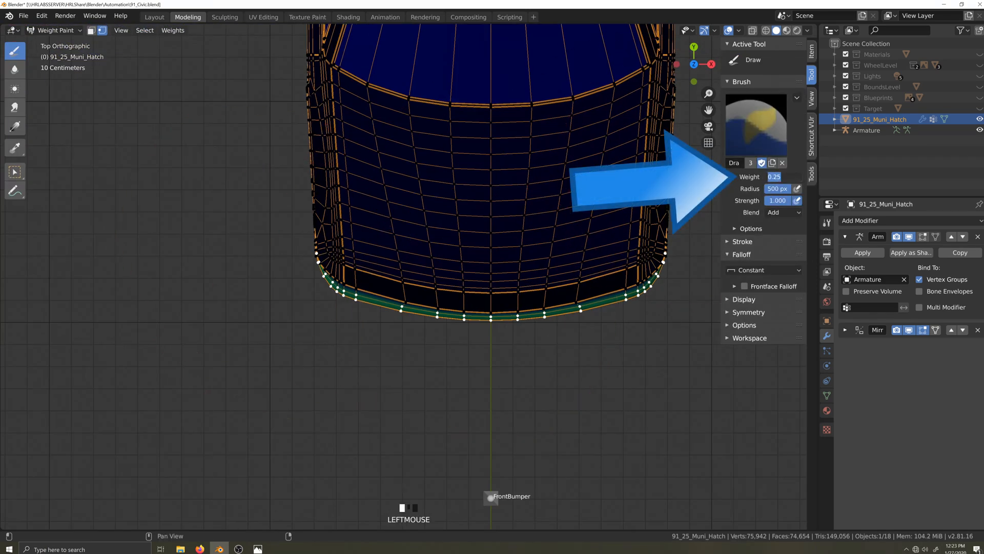
text(.001)
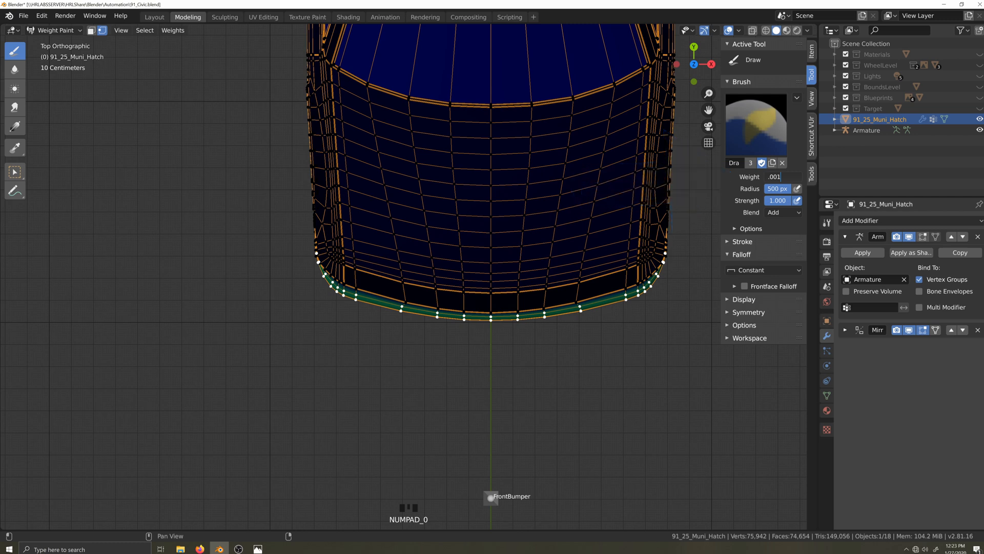
key(KP_Enter)
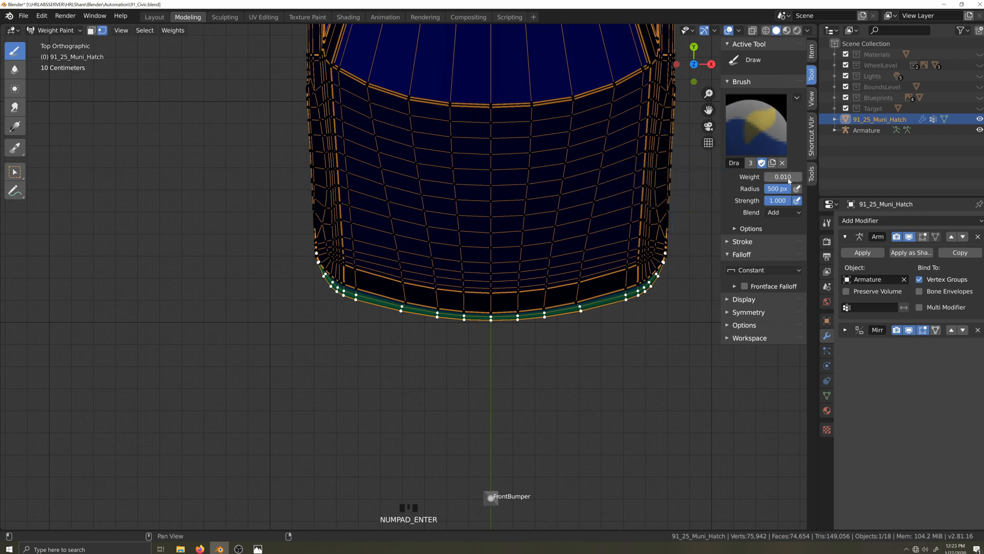
click(783, 212)
click(849, 290)
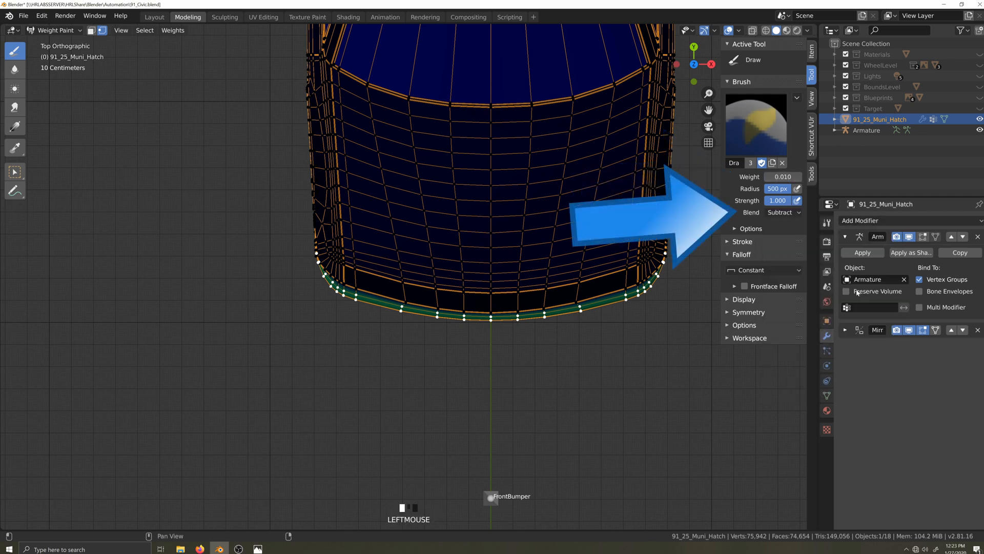
- With X-ray on, paint repeated dabs over the bumper's outer corner vertices to gradually subtract their weight
scroll(263, 417, up, 4)
key(shift+grave)
click(355, 264)
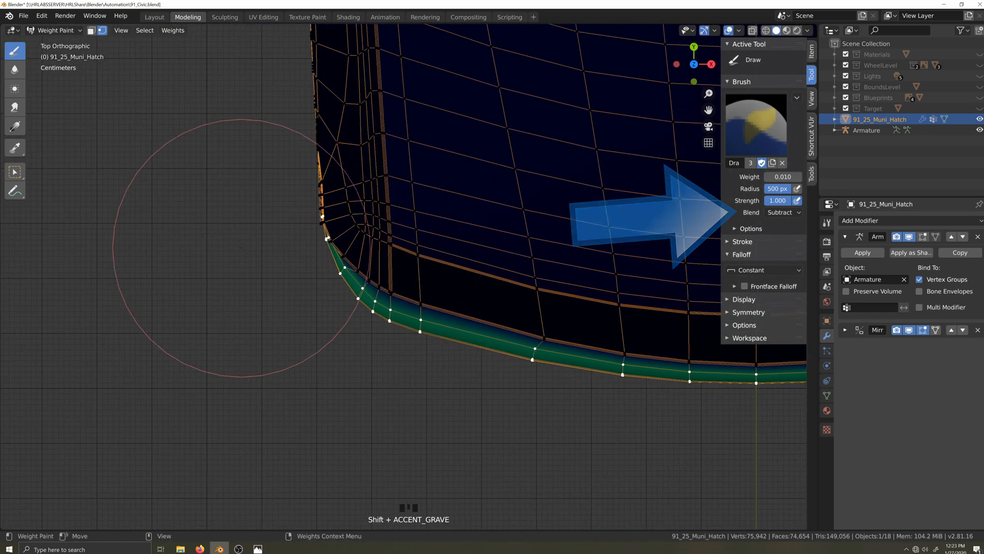
key(alt+z)
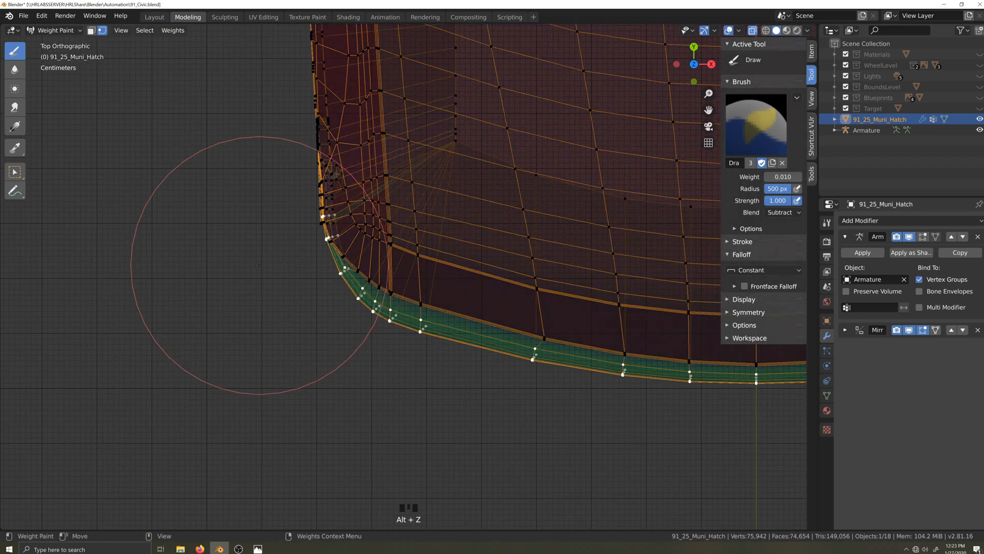
click(261, 267)
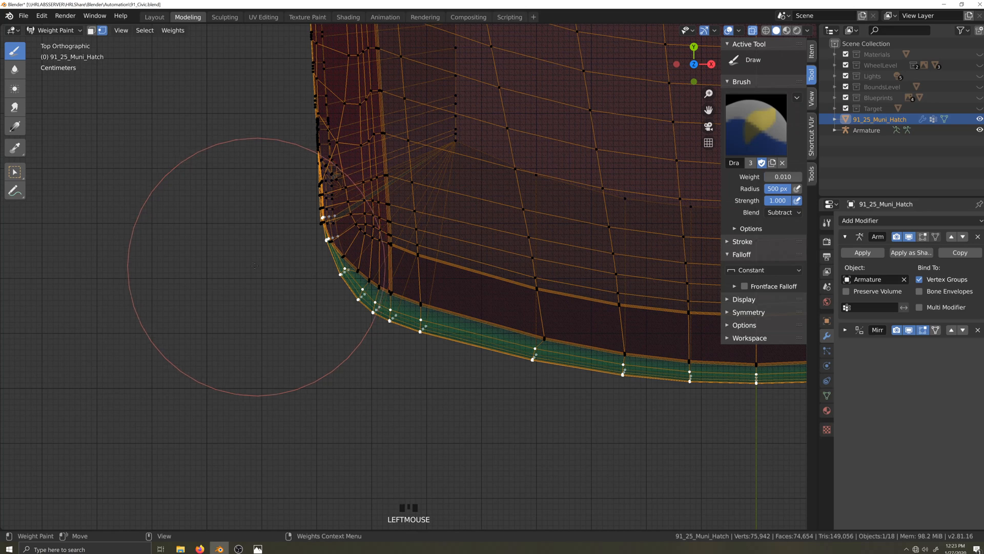
click(248, 258)
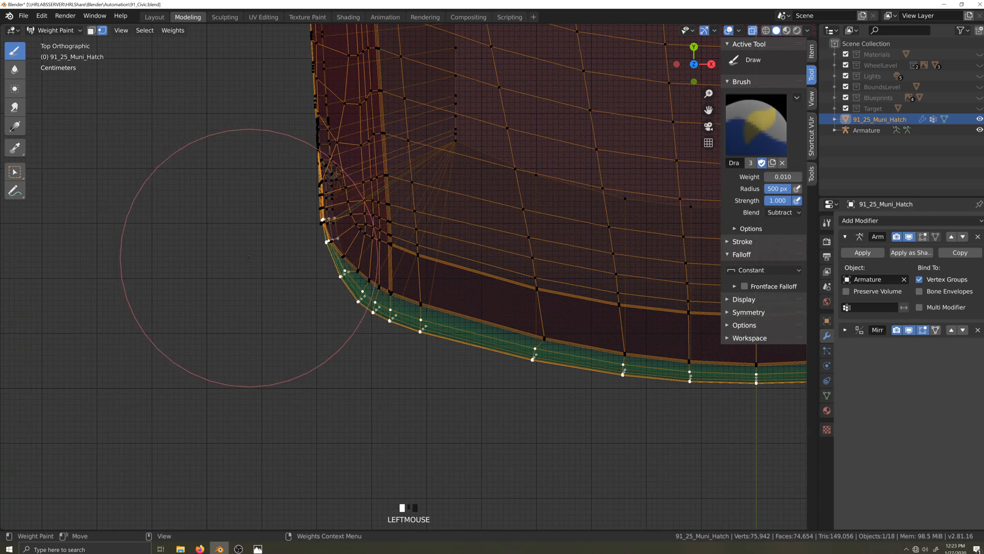
mouse_move(249, 257)
mouse_down()
mouse_move(252, 176)
mouse_move(307, 148)
mouse_move(314, 123)
mouse_up()
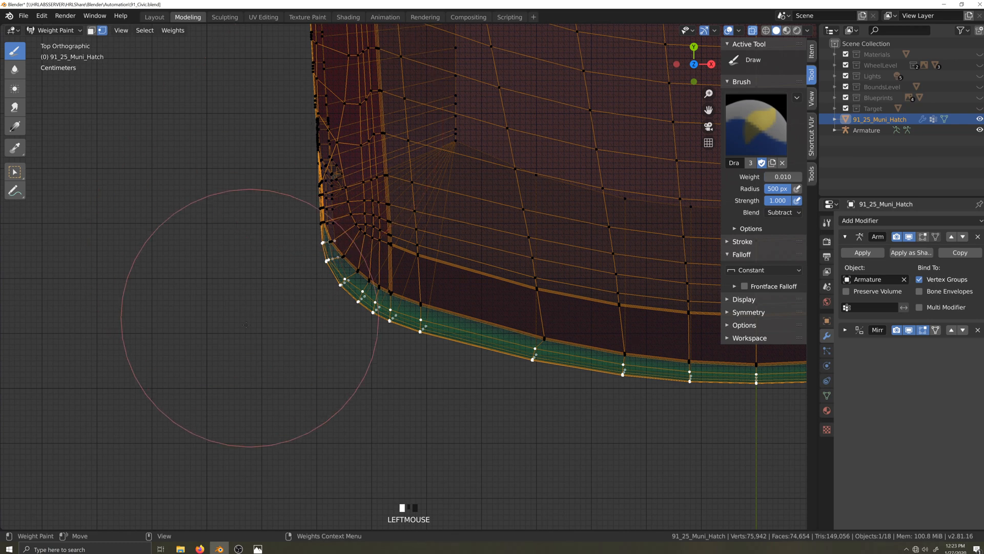
- Set the brush blend back to Add, paint a short stroke over the bumper corner vertices and return to object mode
click(784, 212)
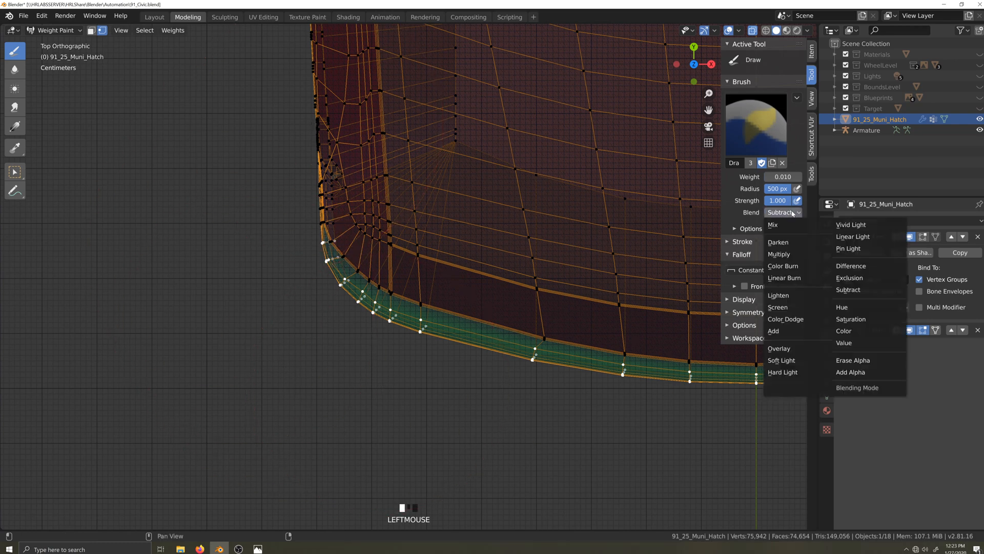
click(782, 333)
mouse_move(322, 136)
mouse_down()
mouse_move(366, 99)
mouse_move(329, 142)
mouse_up()
click(70, 31)
click(66, 43)
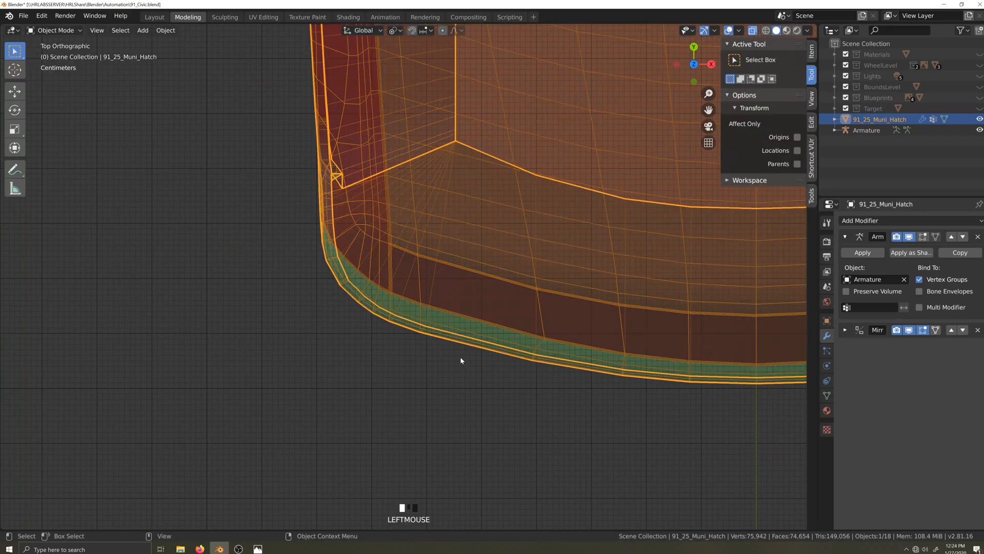
- Try moving the FrontBumper bone in pose mode to test the corner deformation, cancelling the move
key(grave)
mouse_move(461, 360)
middle_down()
mouse_move(500, 351)
mouse_move(470, 235)
mouse_move(516, 262)
mouse_move(499, 248)
middle_up()
scroll(516, 262, down, 6)
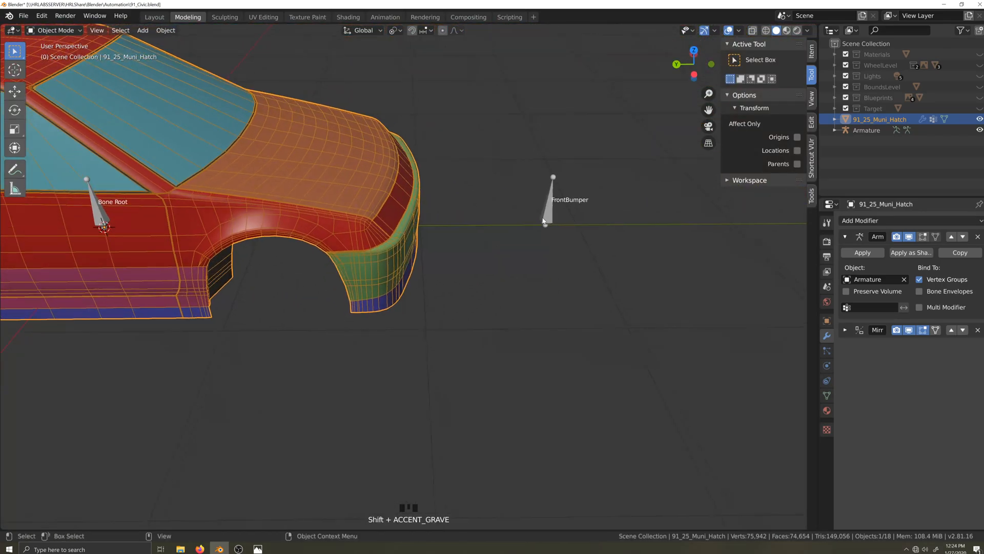
click(549, 218)
key(ctrl+Tab)
key(g)
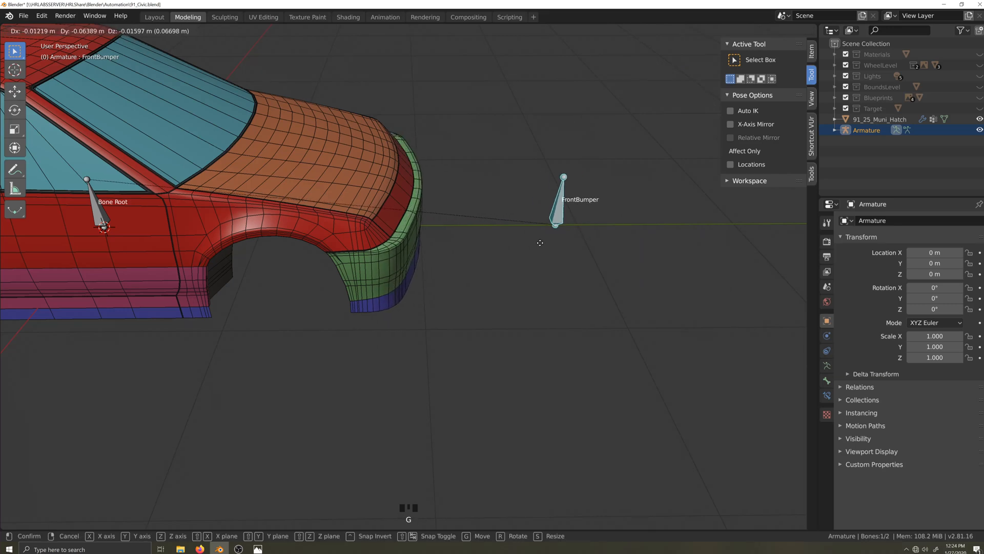
right_click(563, 230)
- Turn off the wireframe overlay, leave face orientation off, and switch the viewport's solid lighting to MatCap
click(739, 31)
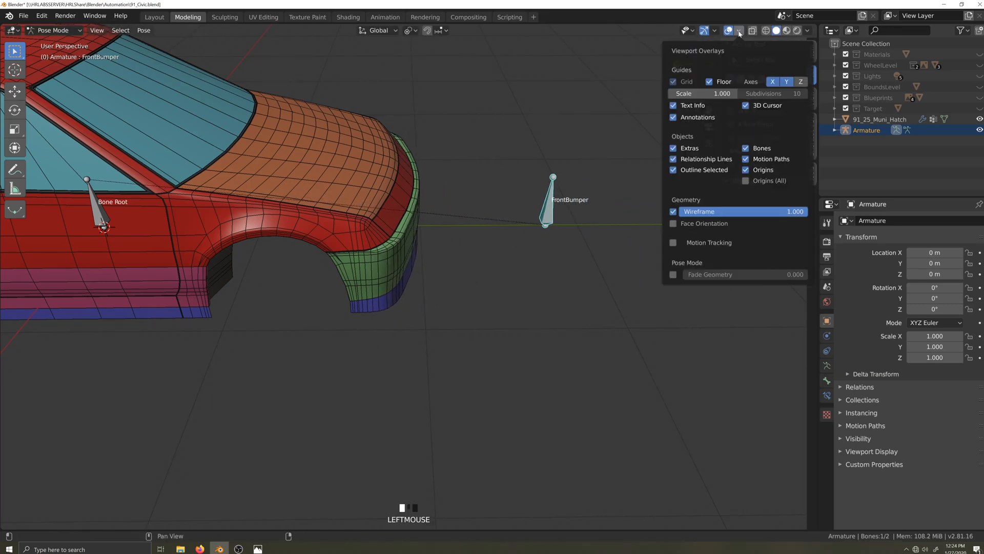
click(673, 223)
click(673, 211)
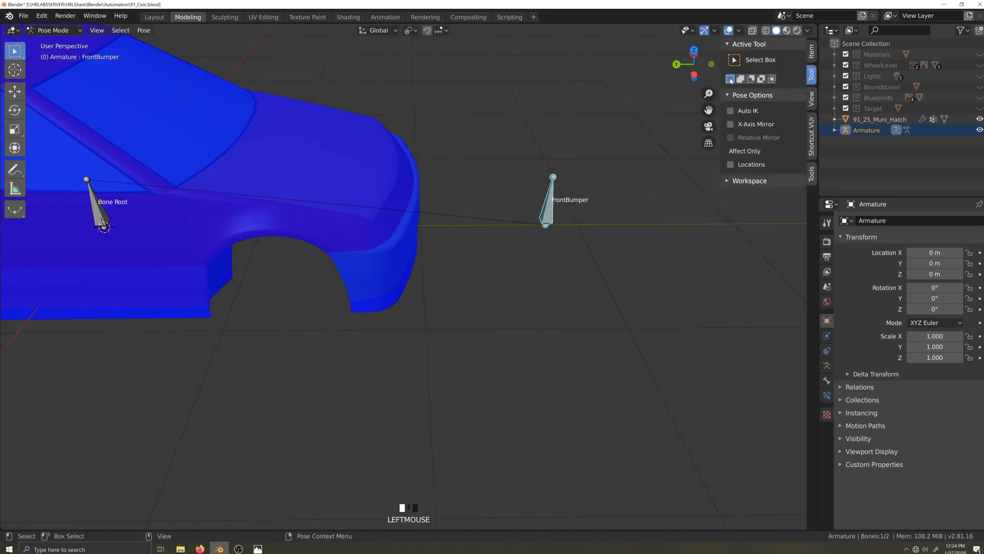
click(739, 30)
click(673, 223)
click(808, 31)
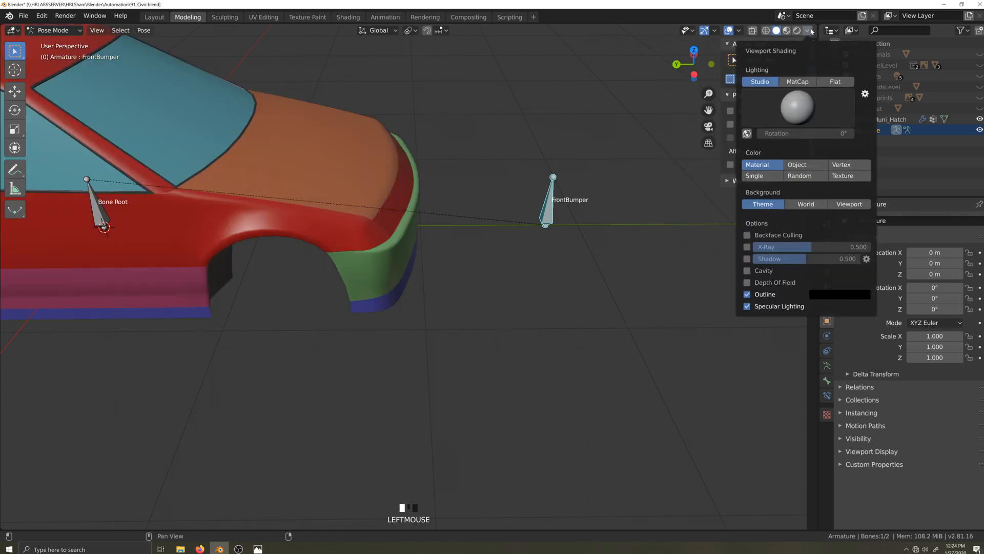
click(804, 80)
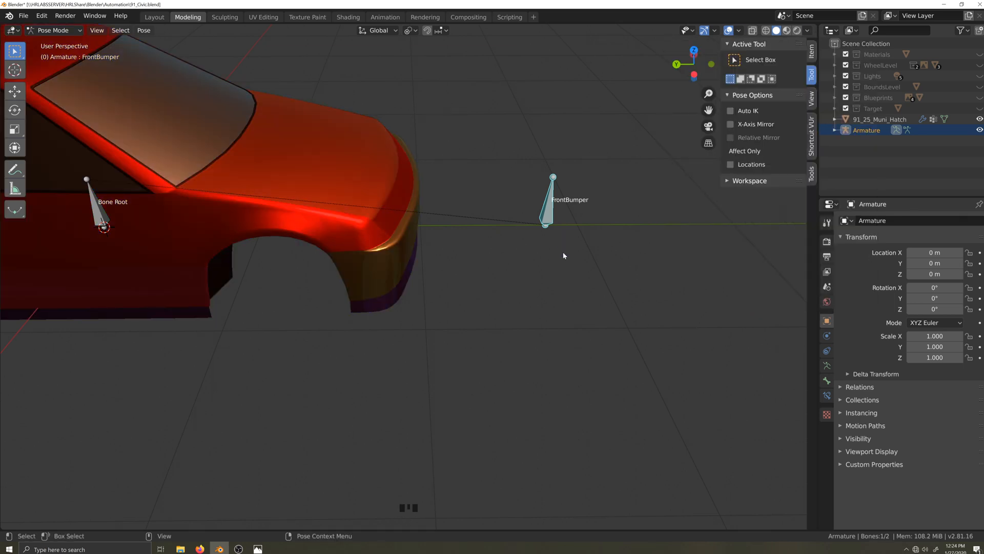
- Test-move the FrontBumper bone, cancel the move, and clear the bone's user transforms
key(g)
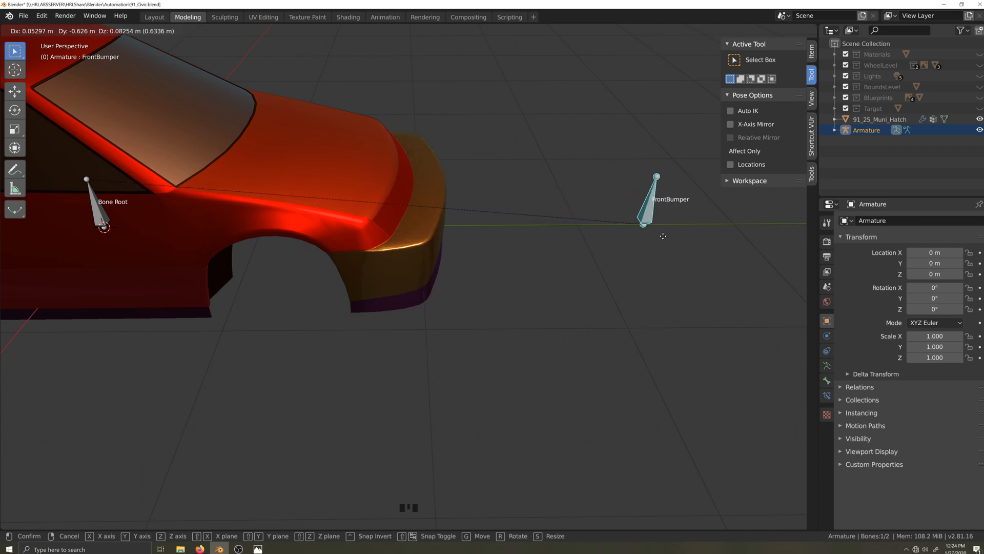
right_click(535, 436)
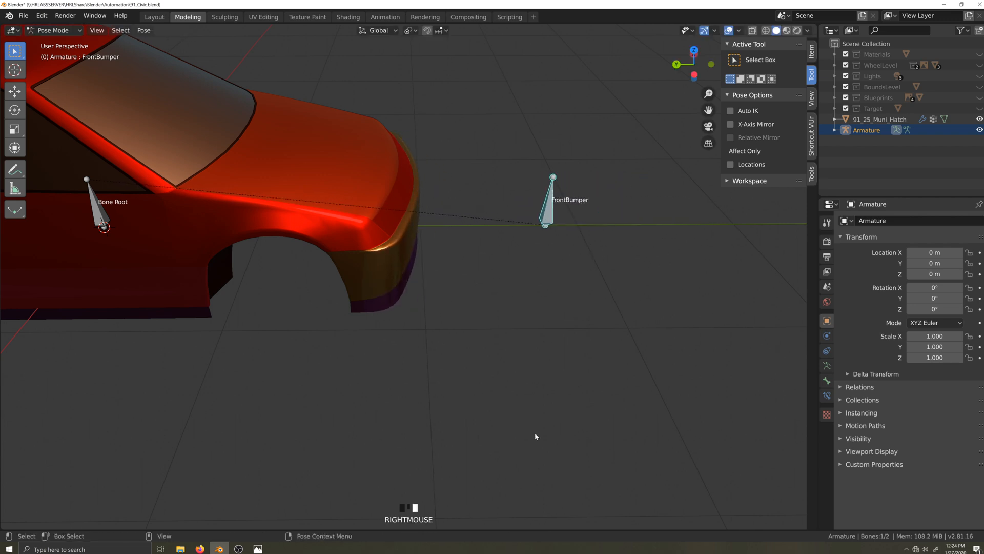
right_click(541, 399)
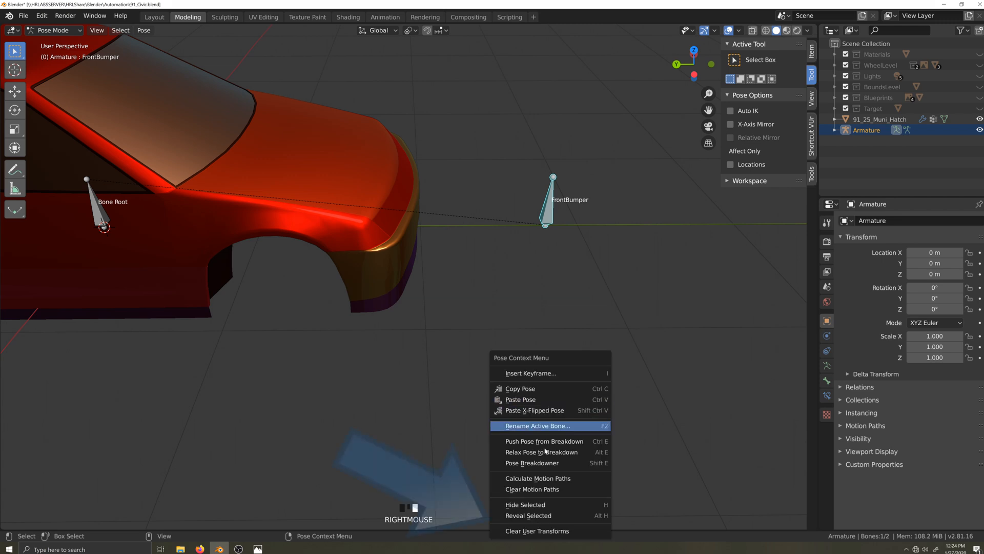
click(546, 532)
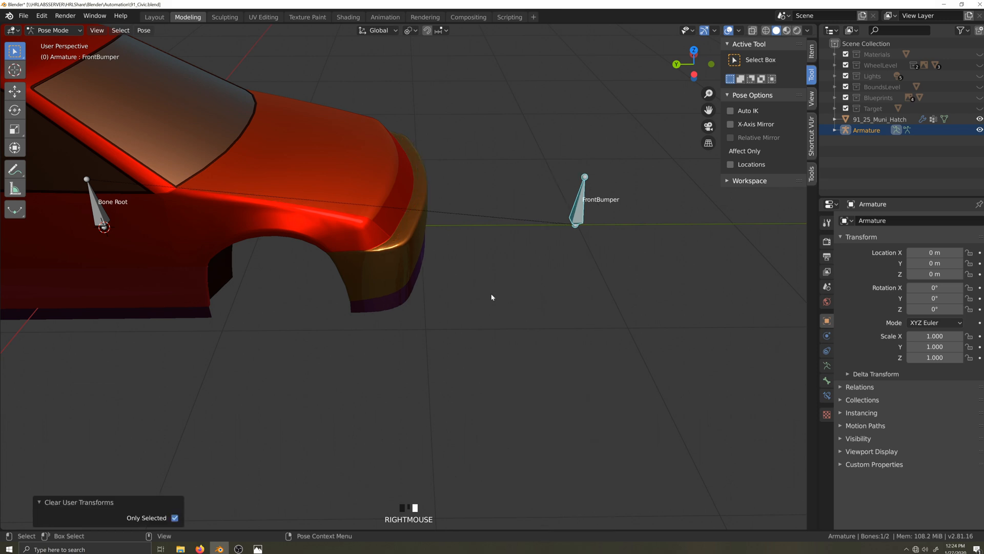
- In armature edit mode and left orthographic view, raise the FrontBumper bone about 0.497 m along global Z
scroll(495, 276, up, 1)
middle_drag(495, 276, 555, 314)
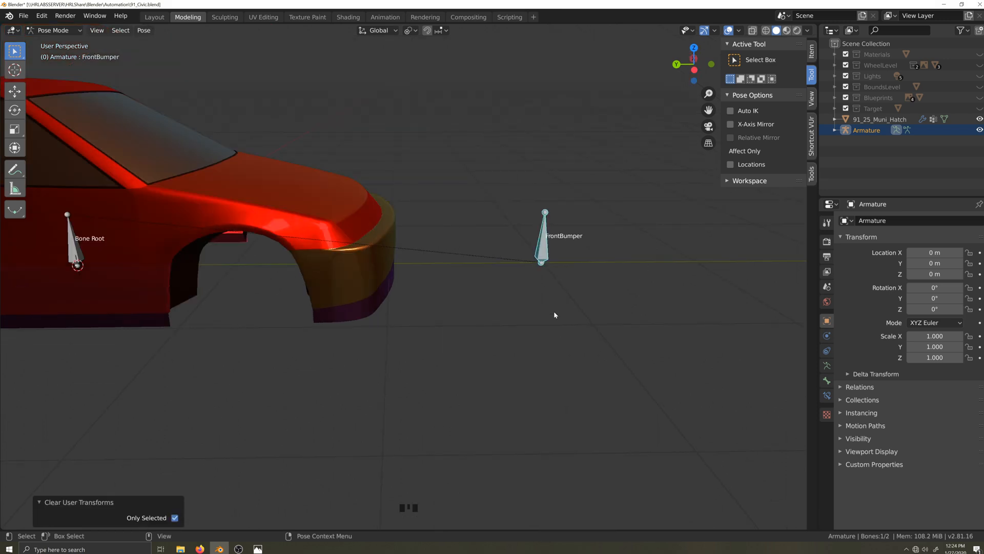
key(Tab)
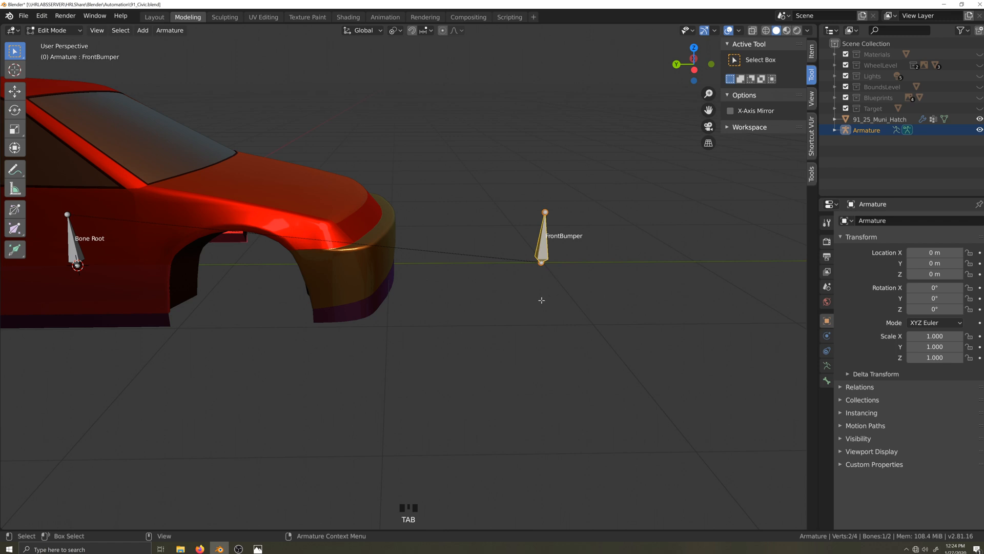
key(ctrl+KP_3)
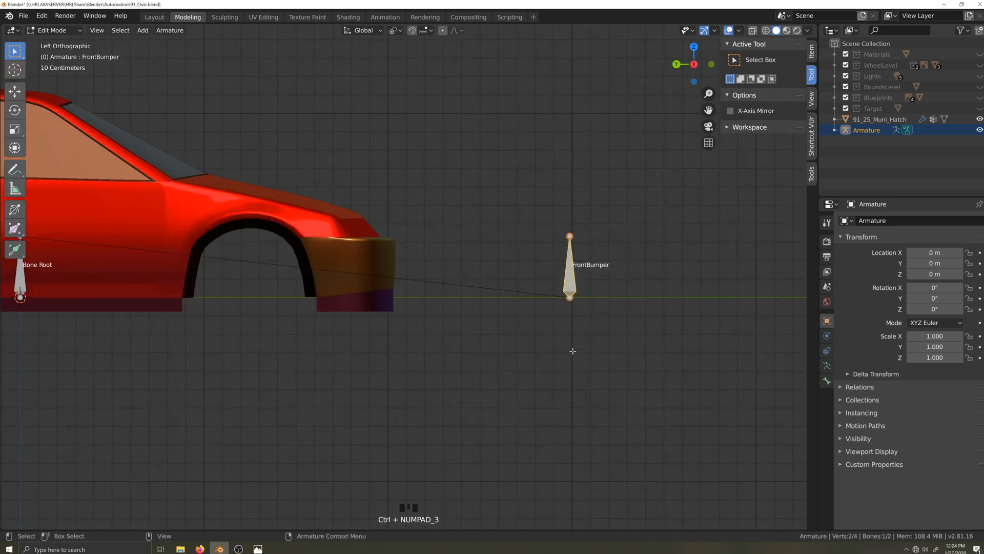
key(g)
key(z)
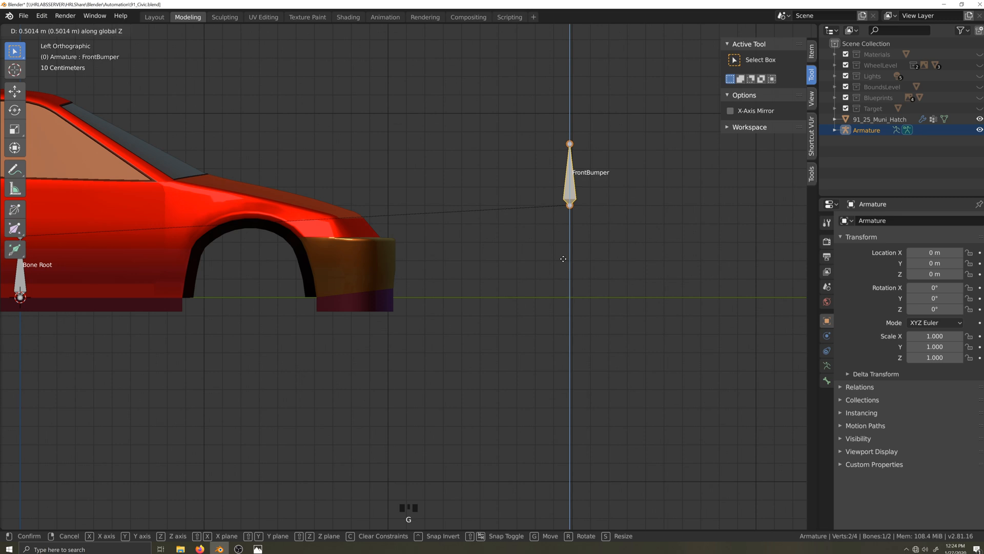
click(563, 260)
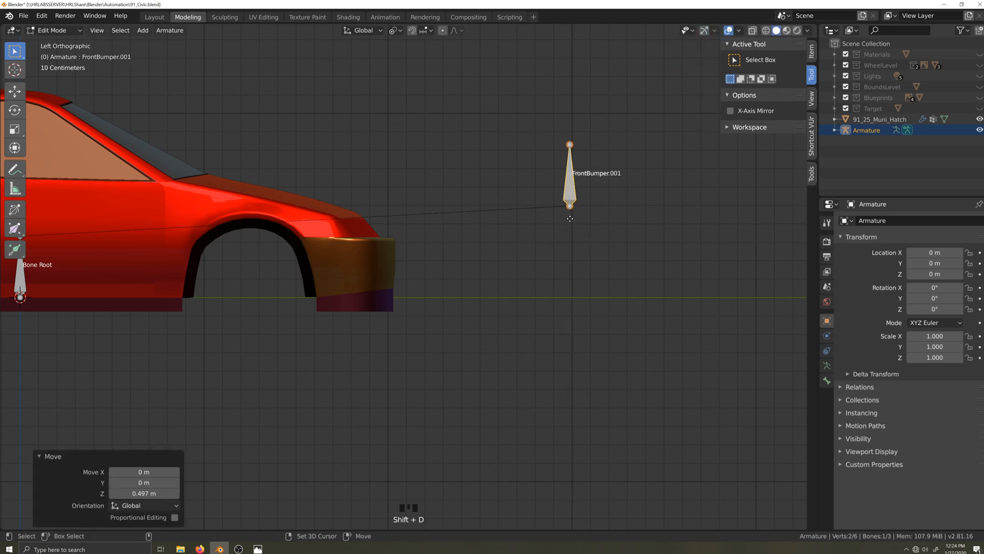
- Duplicate the FrontBumper bone and place the copy about 0.496 m lower along global Z
key(shift+d)
key(z)
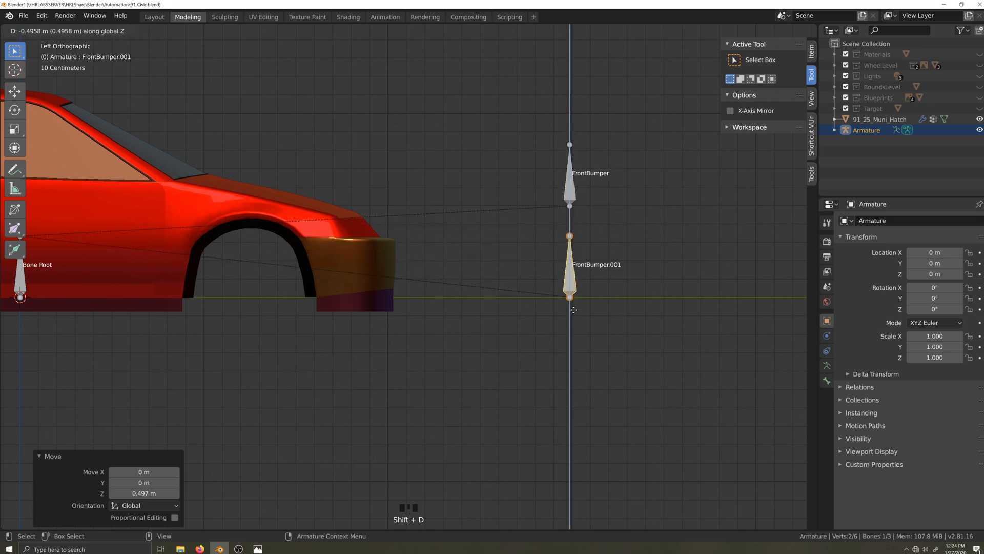
click(573, 309)
- Rename the duplicated lower bone as LowerValance in its bone properties
click(827, 364)
click(827, 381)
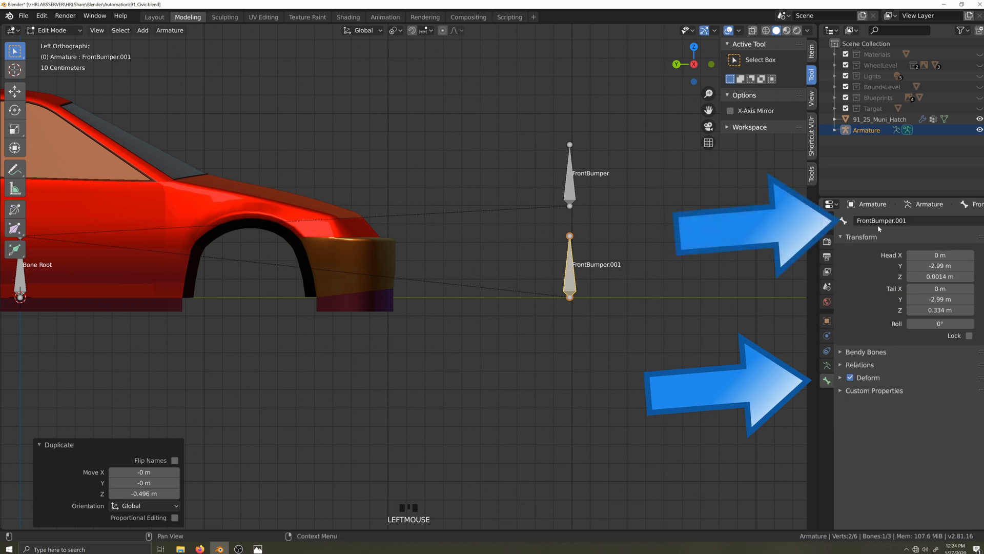
click(878, 225)
text(Lowe)
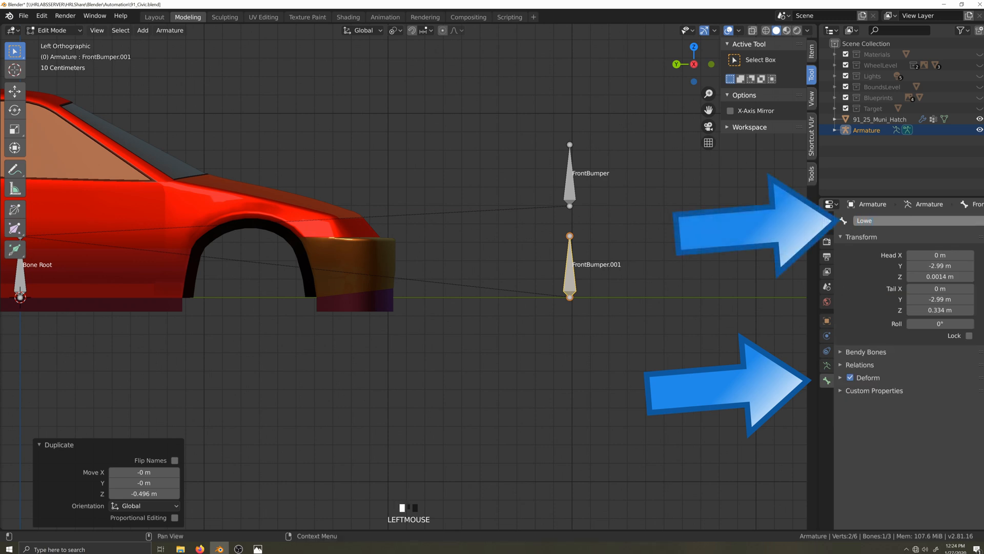
text(rValance)
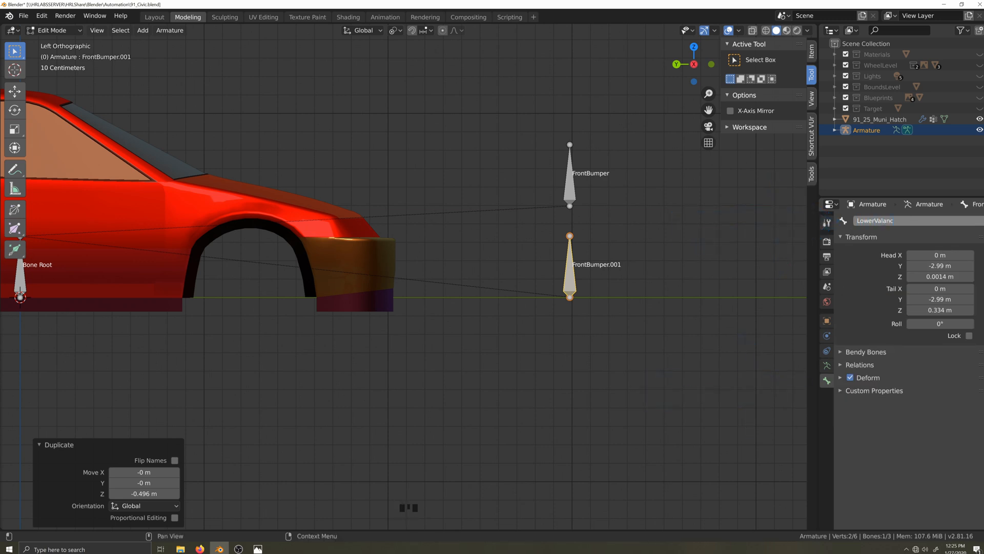
key(Return)
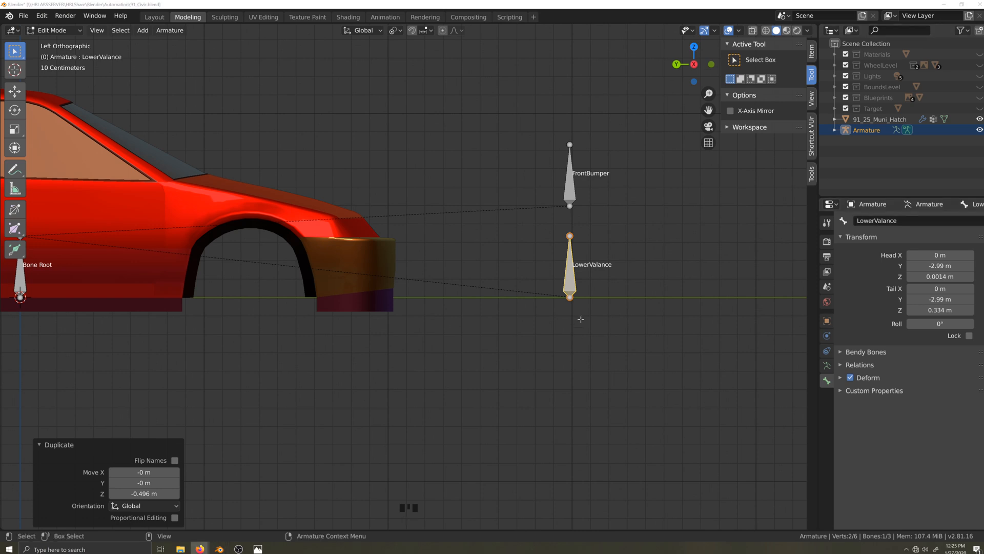
- In pose mode, move the LowerValance bone about 0.388 m along Y toward the car
key(Tab)
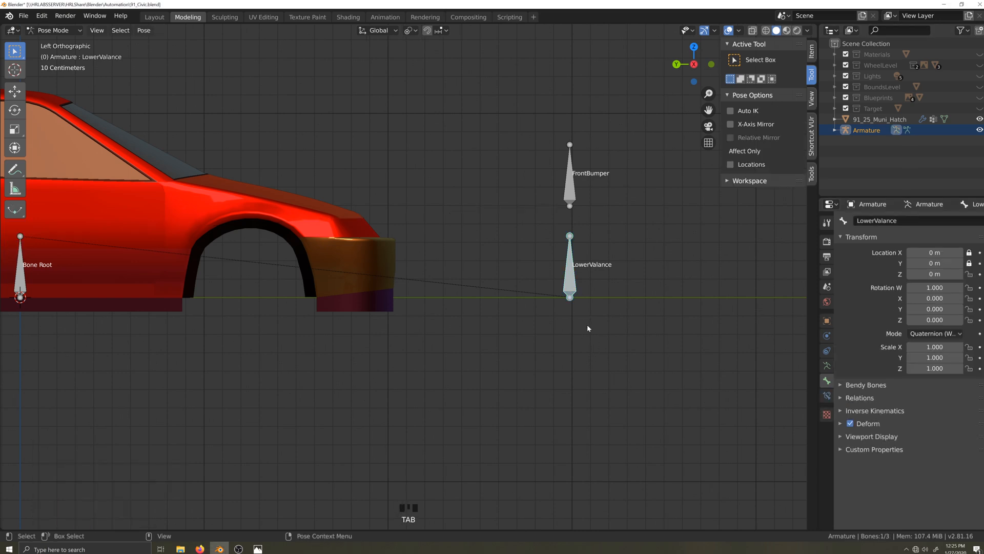
key(g)
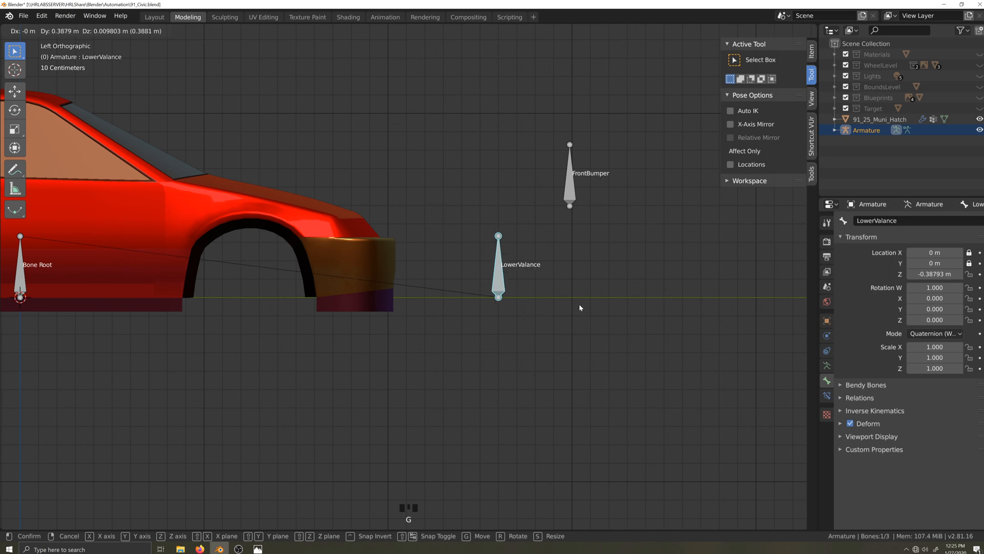
click(580, 308)
- In edit mode on the car body with X-ray on, deselect the upper bumper vertices, keeping only the lower valance vertices selected
shift+middle_drag(429, 327, 520, 310)
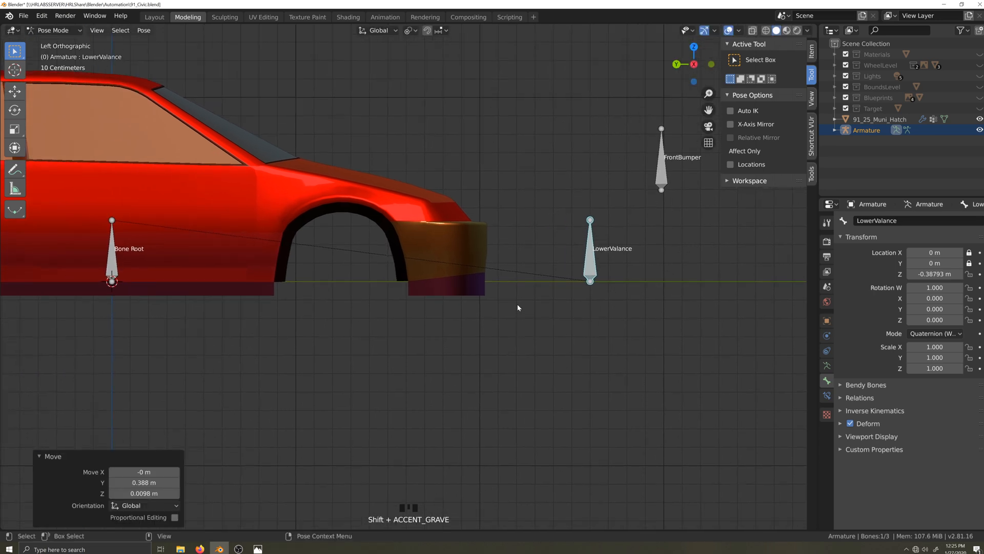
key(ctrl+Tab)
click(481, 288)
key(Tab)
scroll(525, 378, up, 3)
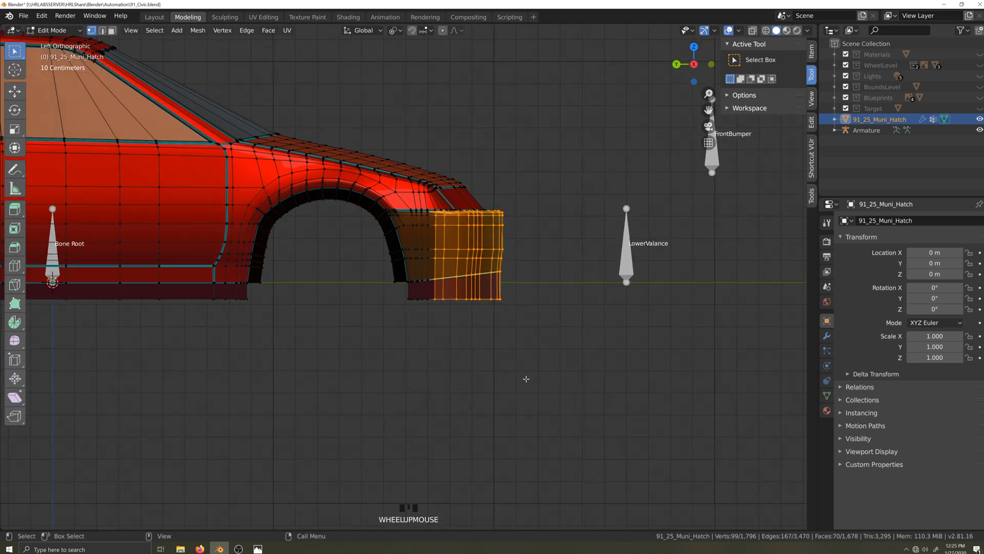
key(alt+z)
ctrl+drag(395, 156, 563, 264)
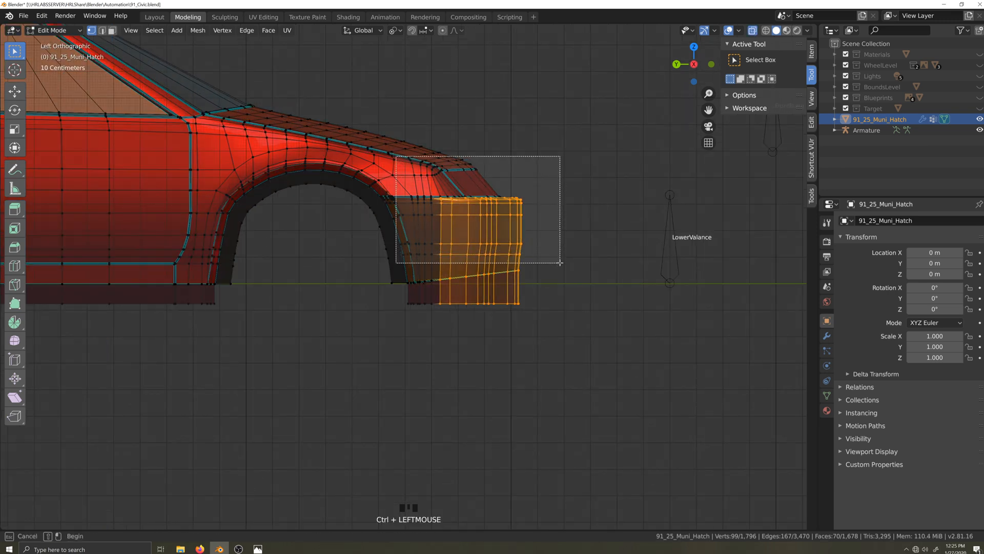
key(shift+grave)
- Add a vertex group to the car body and rename it LowerValance
click(827, 395)
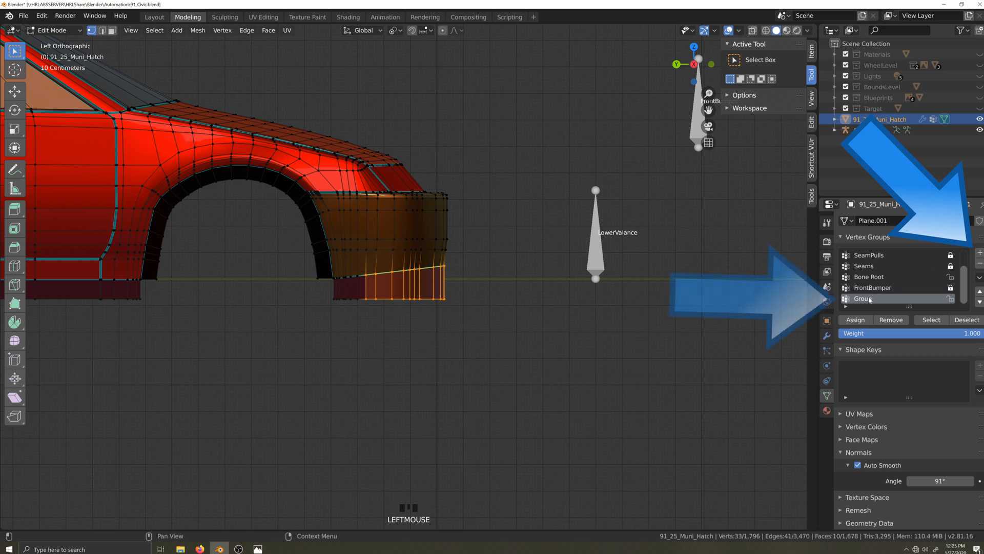
double_click(877, 296)
text(LowerValance)
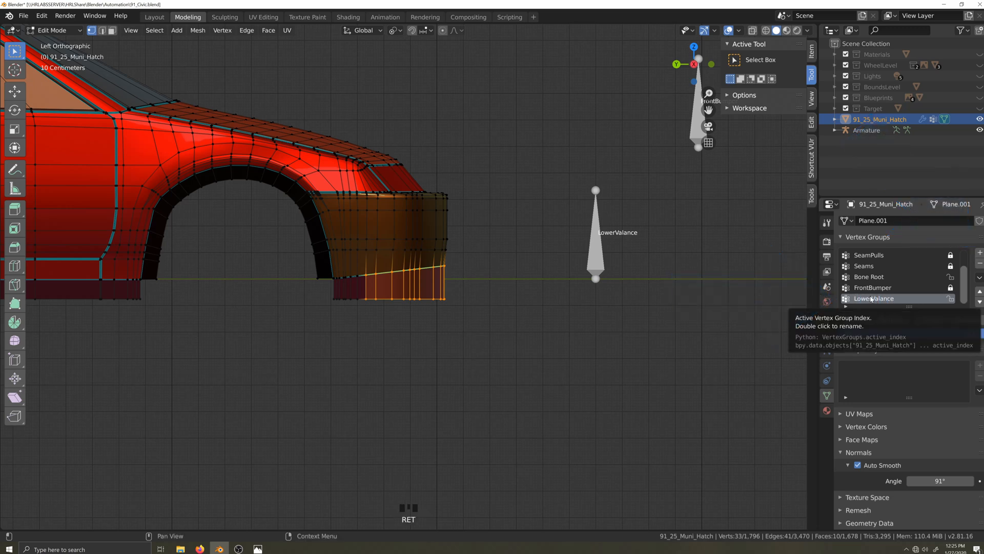
- Lock the FrontBumper vertex group to protect its weights
drag(963, 294, 951, 278)
click(951, 266)
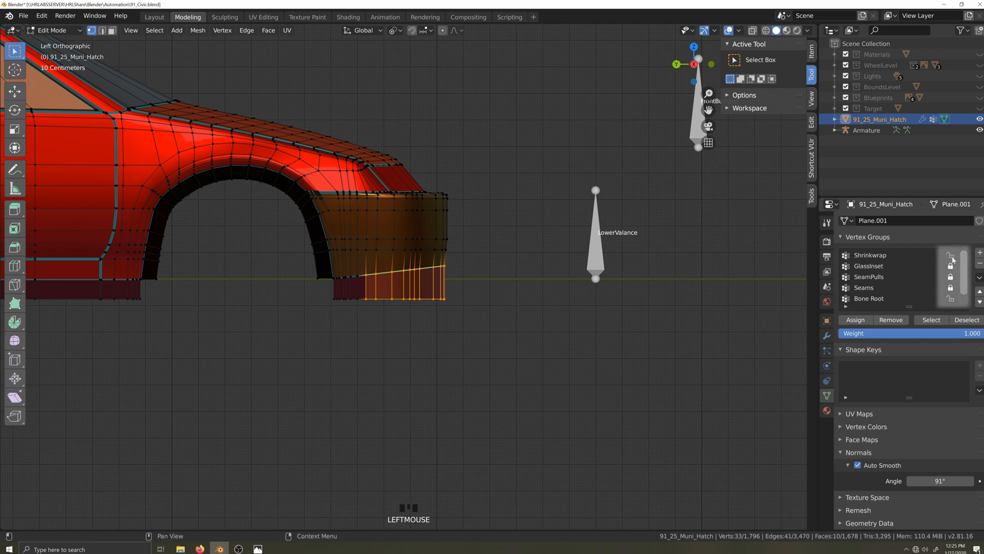
scroll(909, 263, down, 1)
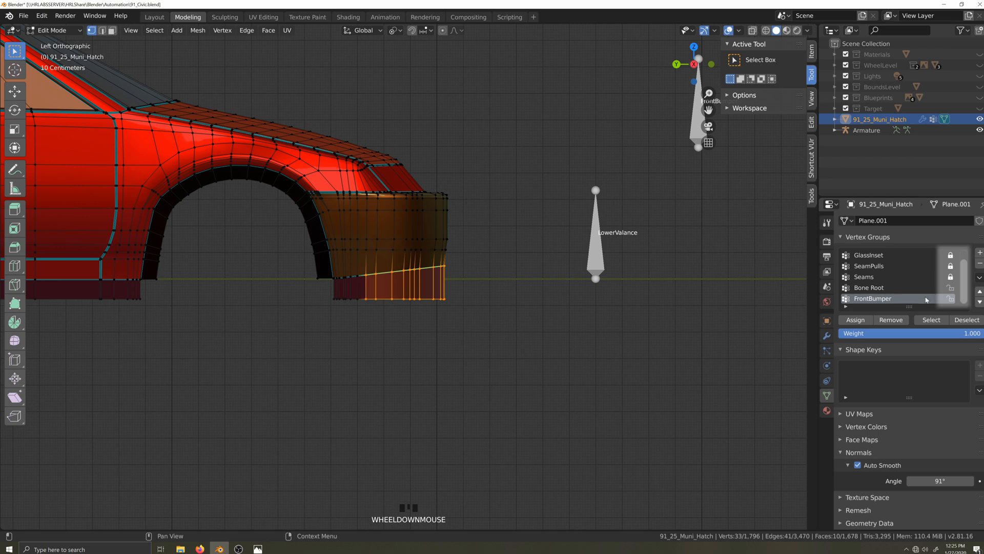
click(951, 298)
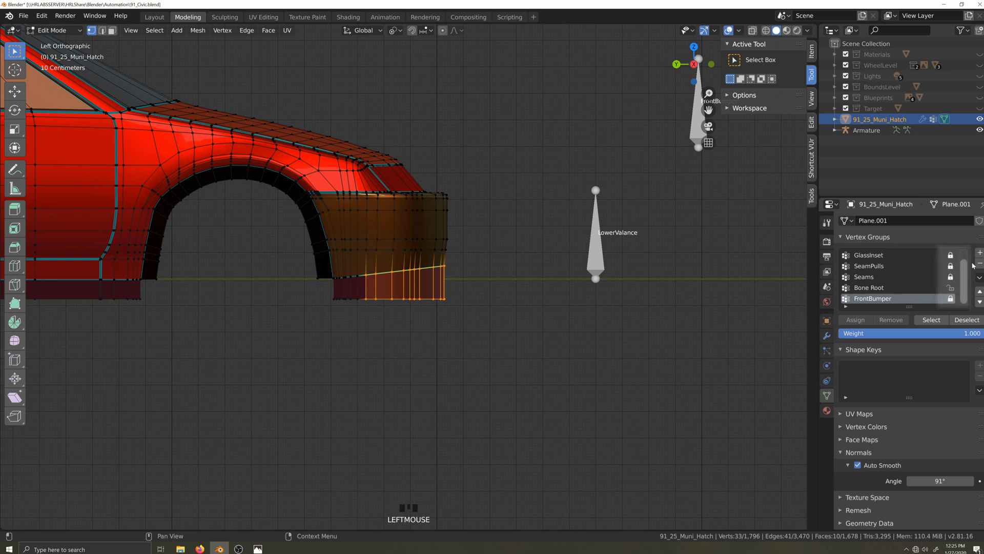
- Create a new vertex group below FrontBumper and name it LowerValance
click(980, 252)
double_click(877, 298)
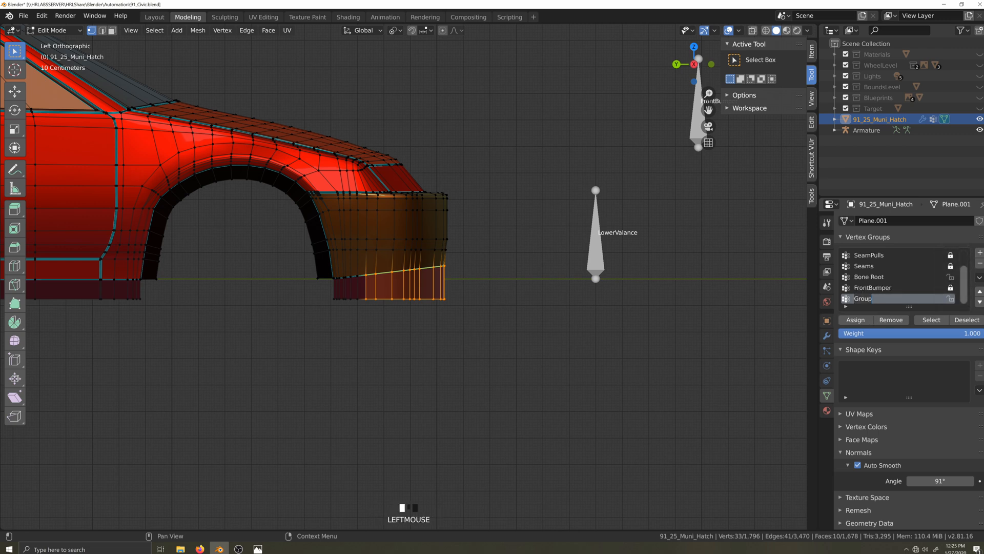
text(LowerVala)
text(nce)
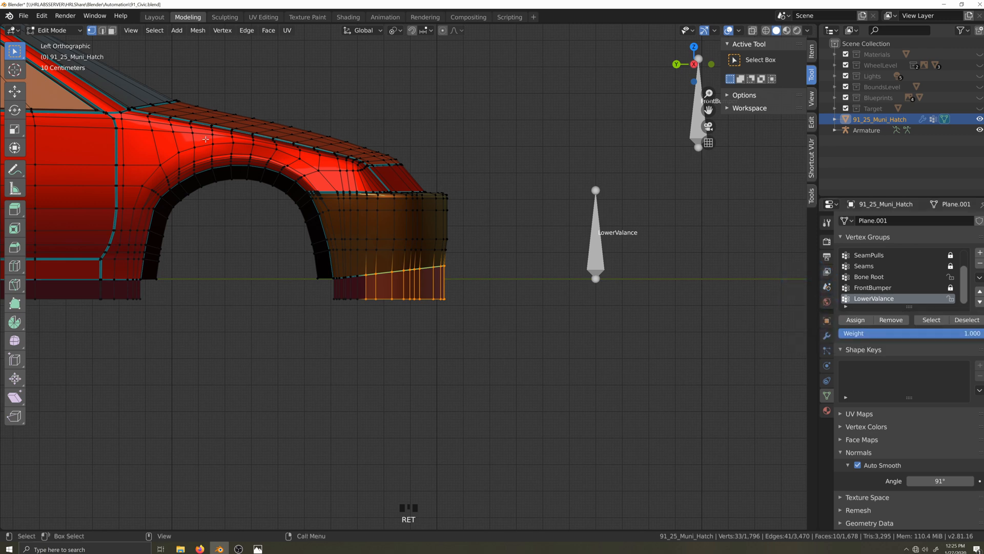
- In weight paint mode with X-ray on, apply a 0.260 Add weight to the selected lower valance vertices
click(54, 30)
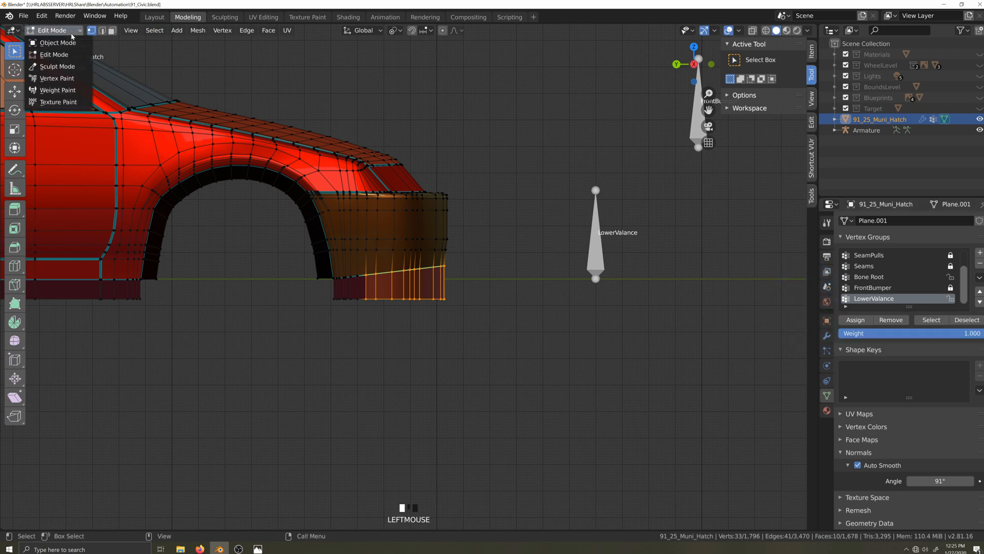
click(75, 90)
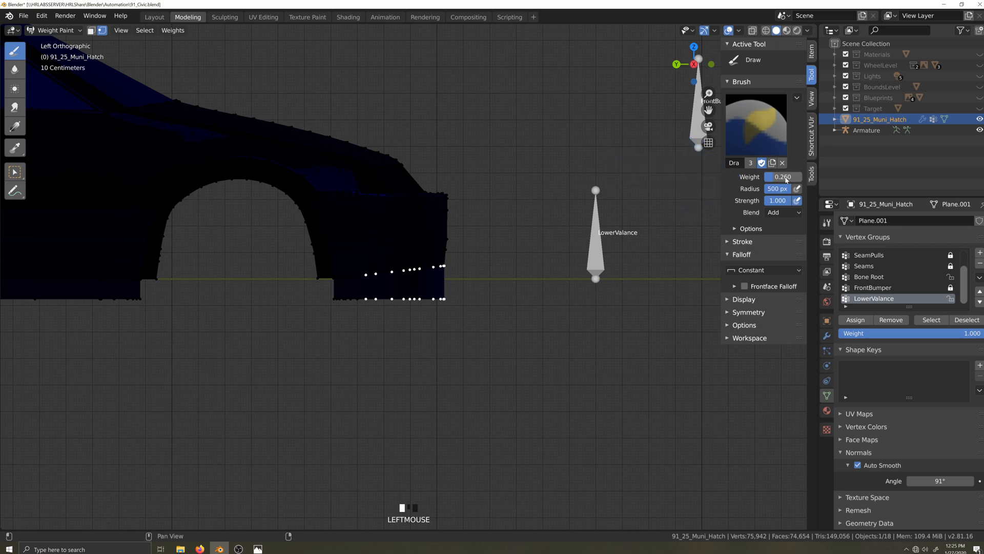
key(alt+z)
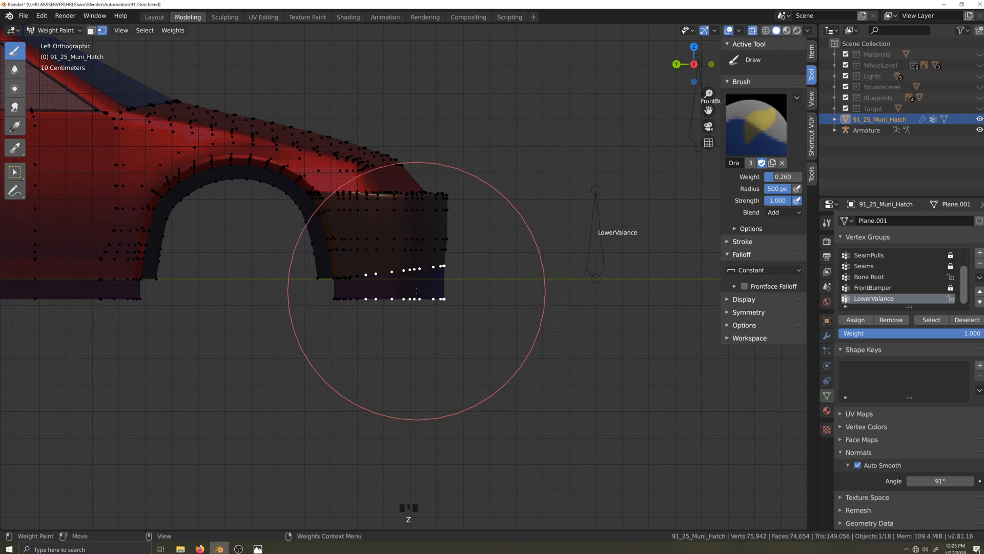
click(416, 291)
- Set the weight paint Draw brush to a weight of 0.010 with Subtract blending
key(KP_7)
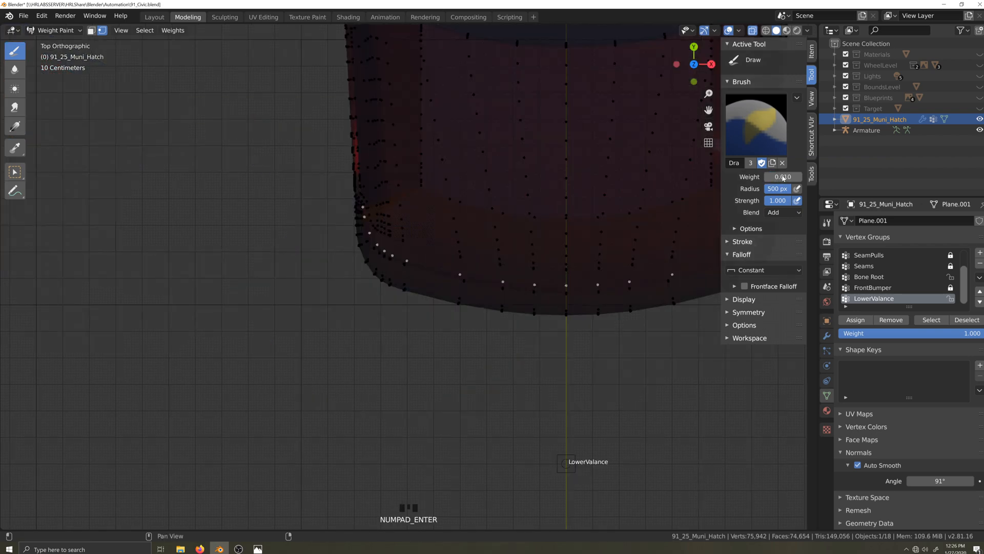
click(789, 212)
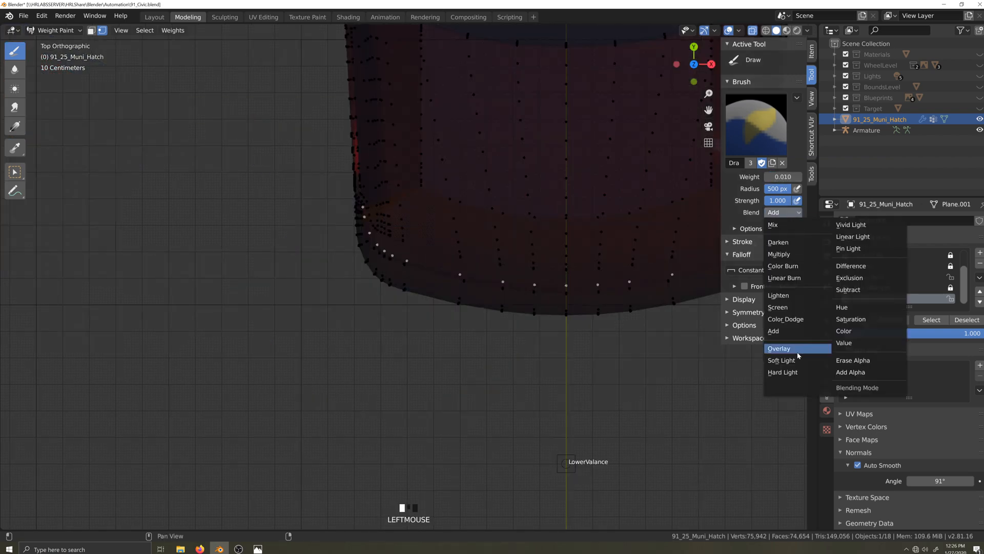
click(848, 290)
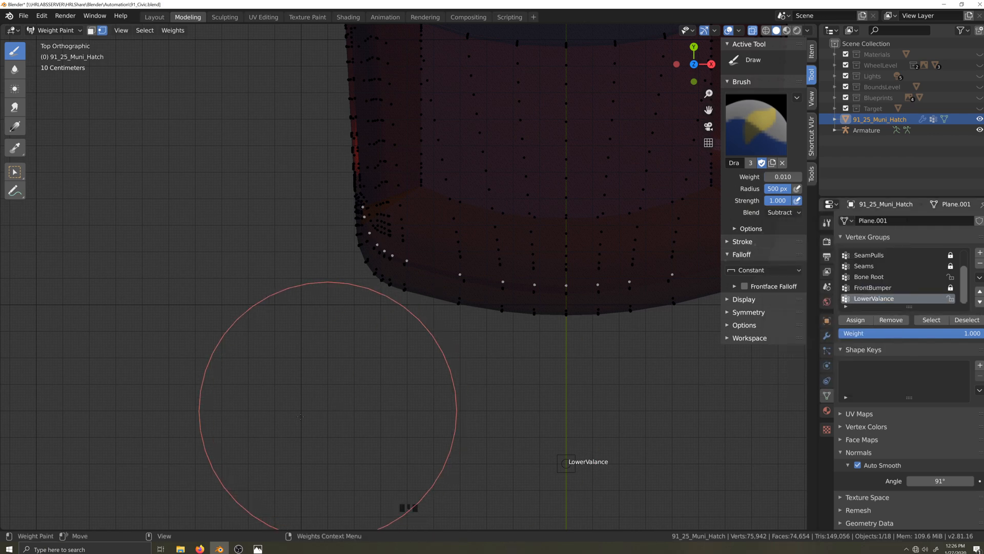
- Progressively subtract weight from the selected lower valance vertices around the bumper's front corner, working in top view
scroll(318, 198, up, 4)
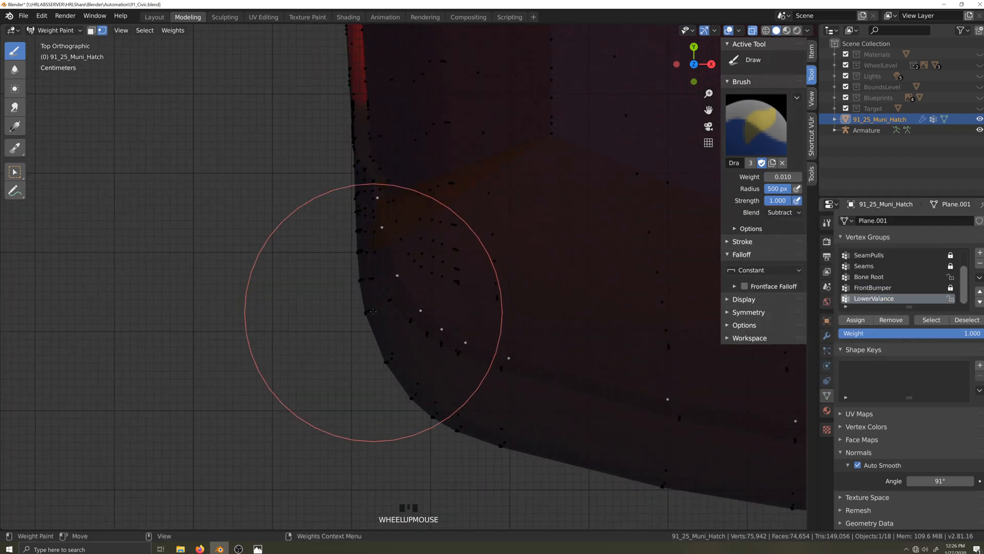
click(443, 270)
click(404, 249)
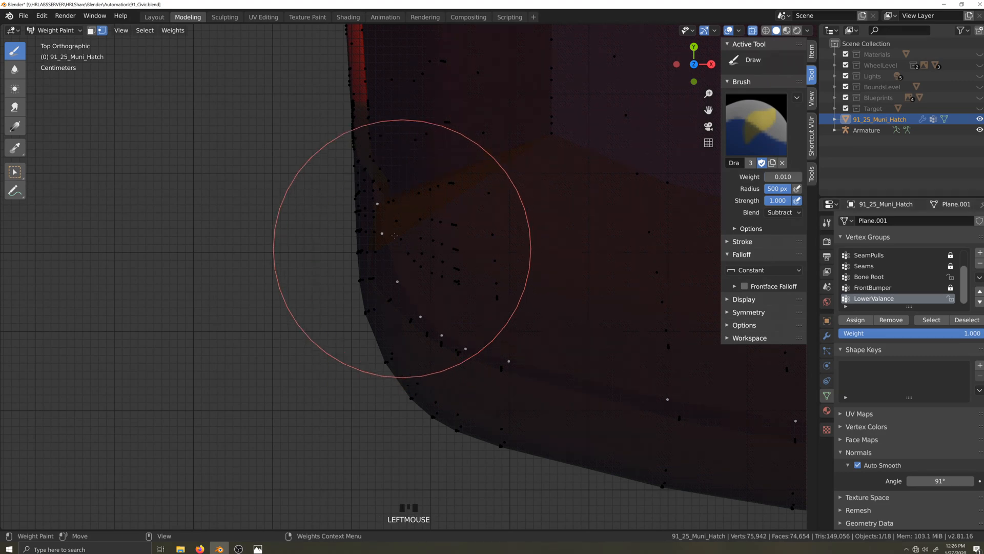
click(393, 230)
click(390, 203)
click(394, 213)
click(386, 188)
click(388, 159)
click(387, 164)
click(388, 166)
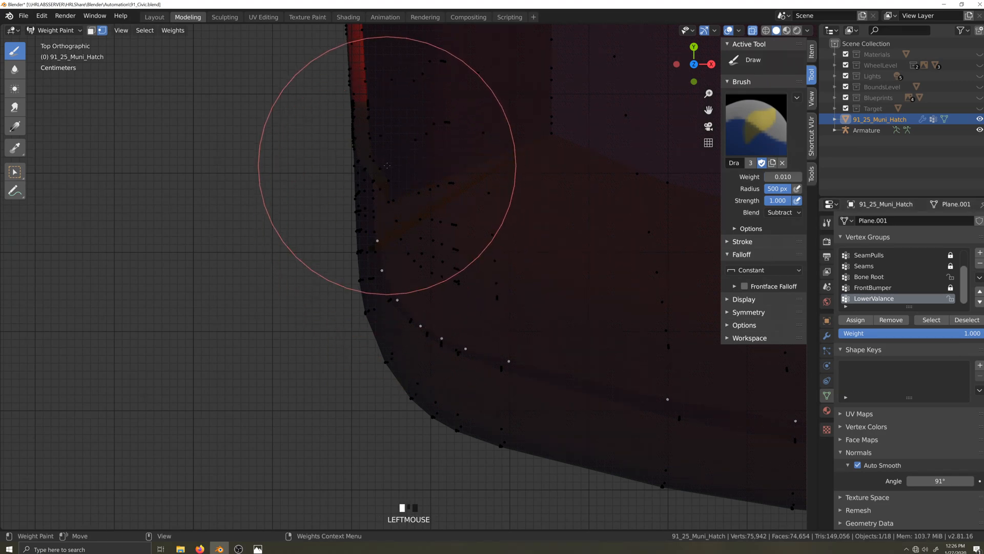
click(393, 141)
click(394, 139)
click(371, 165)
middle_drag(371, 165, 224, 362)
click(224, 363)
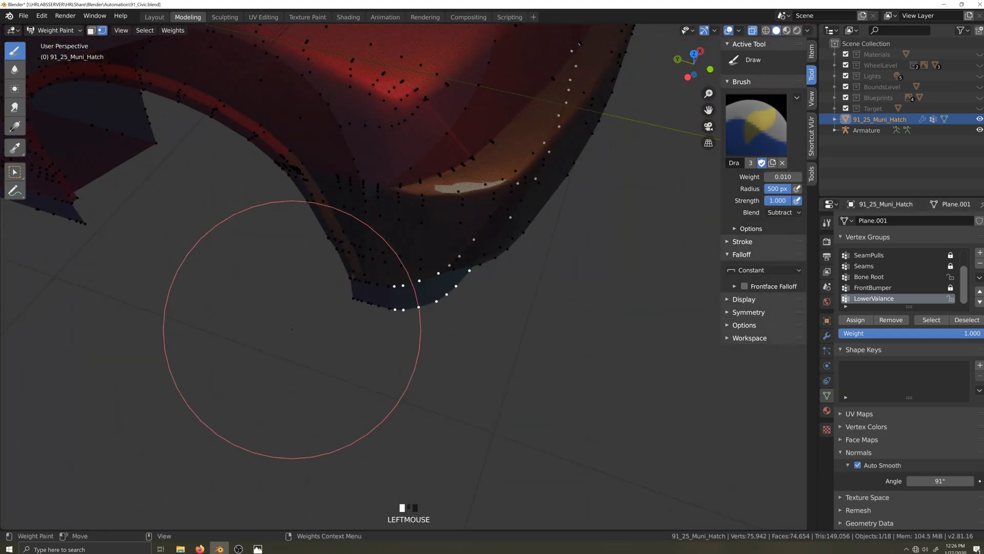
- Refine the corner curve of the lower valance with further 0.010 Subtract strokes in a closer top view
key(KP_7)
scroll(228, 419, up, 1)
scroll(228, 419, up, 4)
key(shift+grave)
click(365, 375)
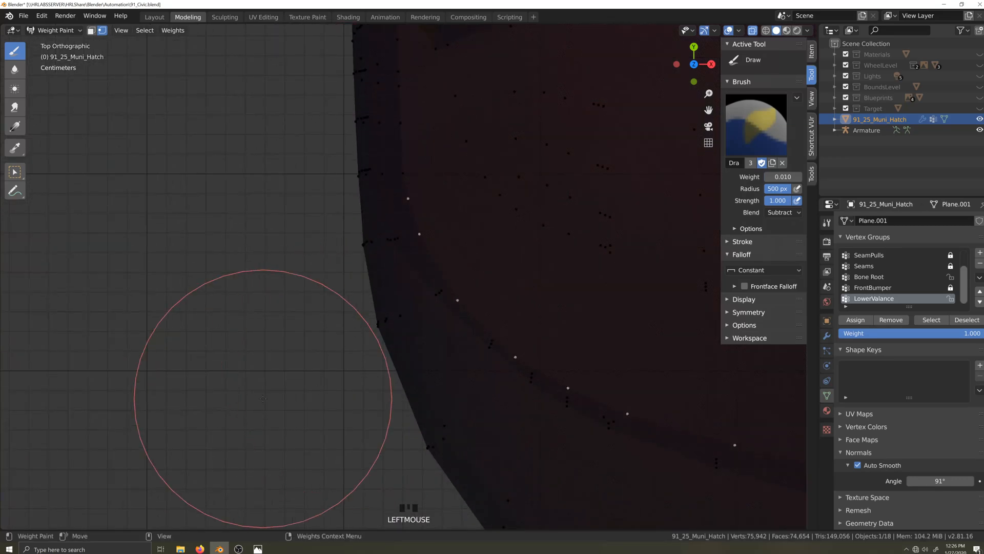
click(376, 347)
scroll(433, 283, down, 4)
key(grave)
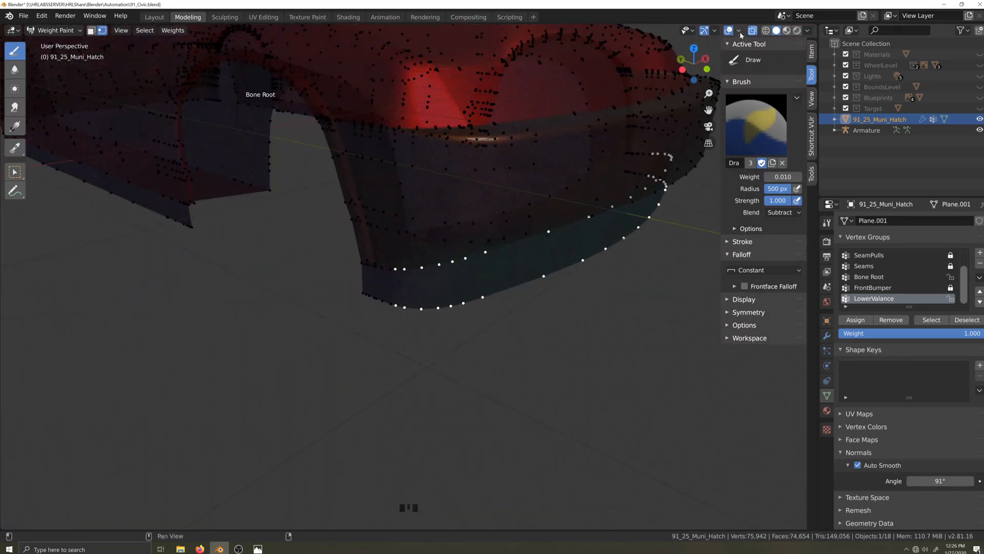
- Show the wireframe overlay and reselect only the valance vertex column just behind the weighted corner, returning to weight paint mode
click(739, 31)
click(671, 199)
key(grave)
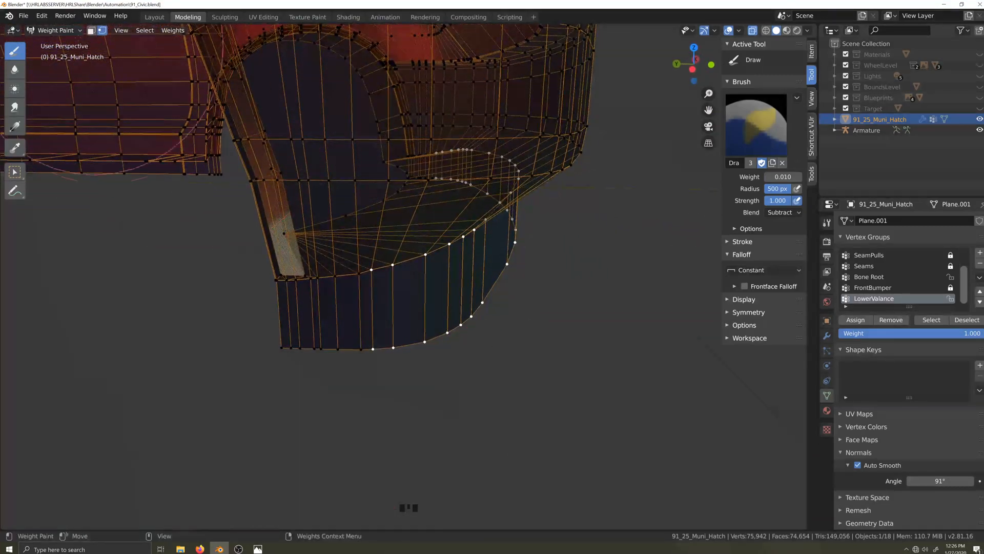
click(51, 31)
click(51, 54)
drag(348, 269, 365, 381)
click(51, 31)
click(51, 86)
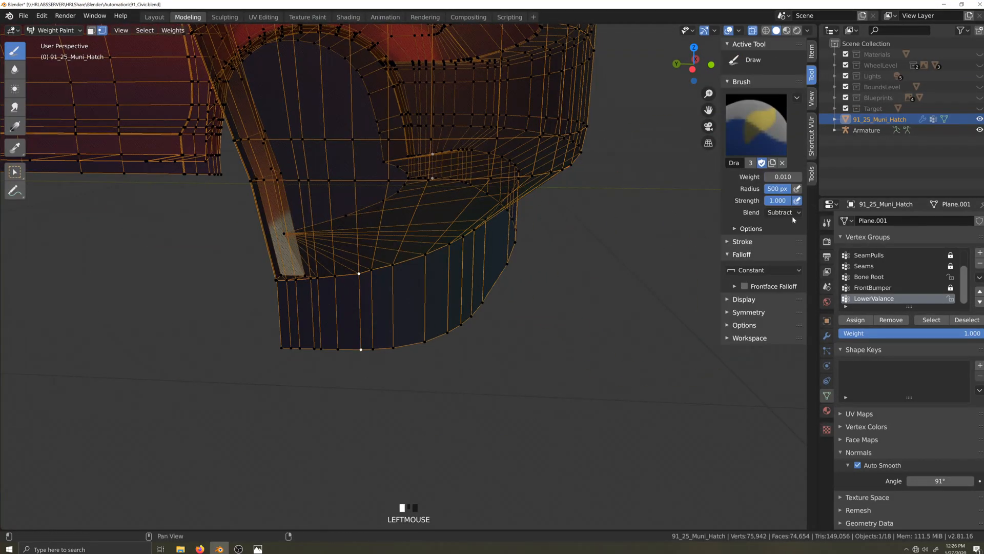
- Set the brush blending to Add for the selected valance vertex column
click(784, 212)
click(797, 331)
key(grave)
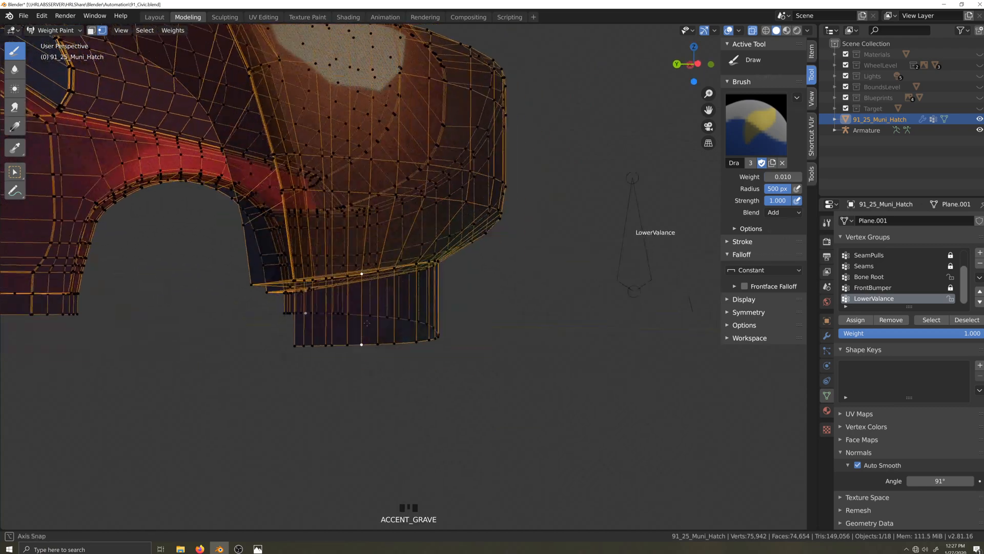
scroll(180, 146, down, 2)
- Put the armature in pose mode and clear the user transforms of the LowerValance bone
click(56, 30)
click(54, 43)
key(grave)
click(506, 218)
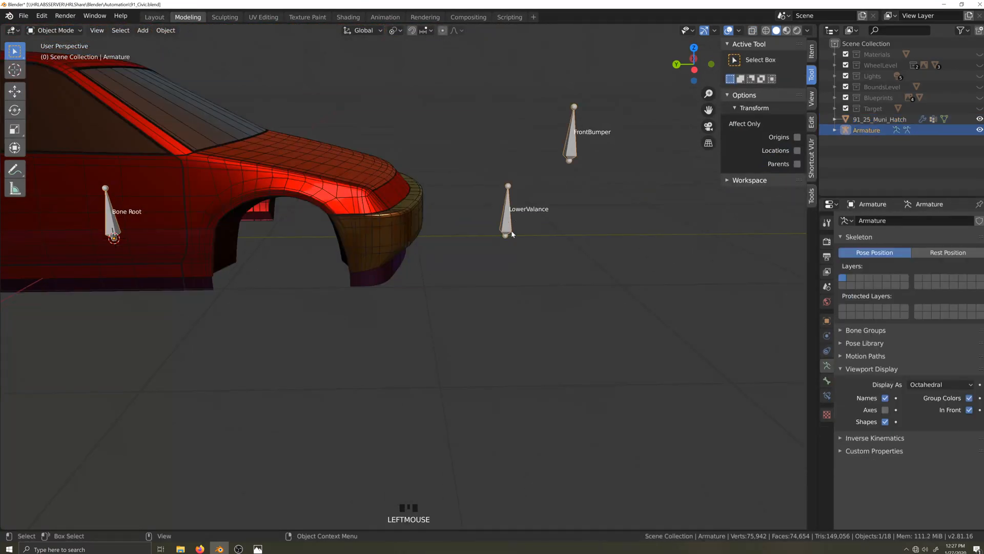
key(ctrl+Tab)
right_click(509, 230)
click(508, 227)
key(grave)
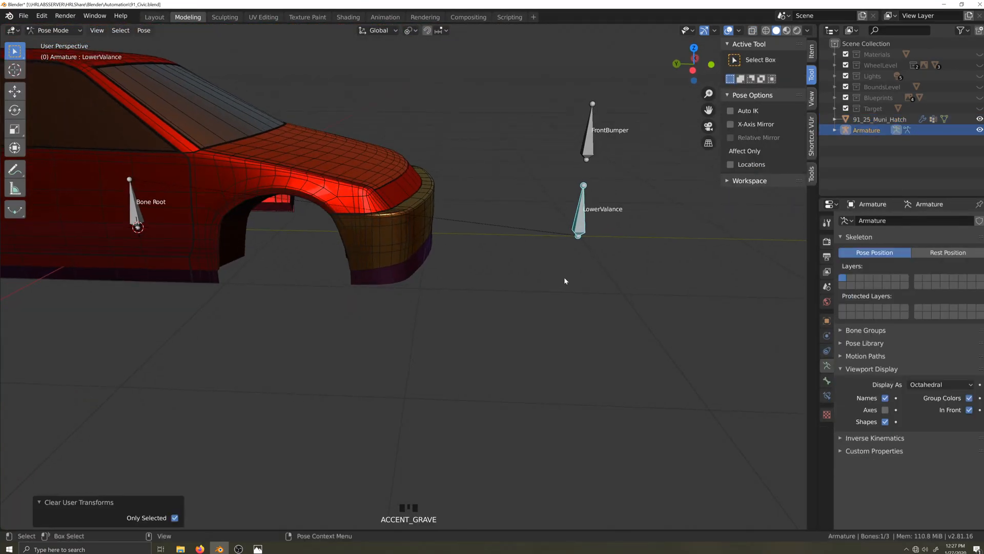
- Test the morphs by moving the LowerValance bone about 0.27 m and the FrontBumper bone about 0.17 m along Y toward the car
key(g)
click(533, 284)
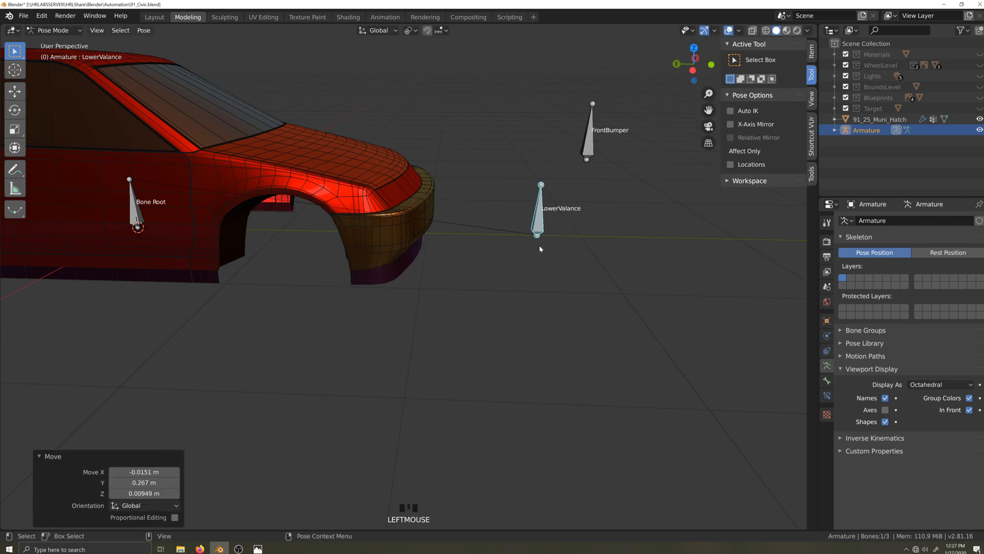
click(591, 151)
key(g)
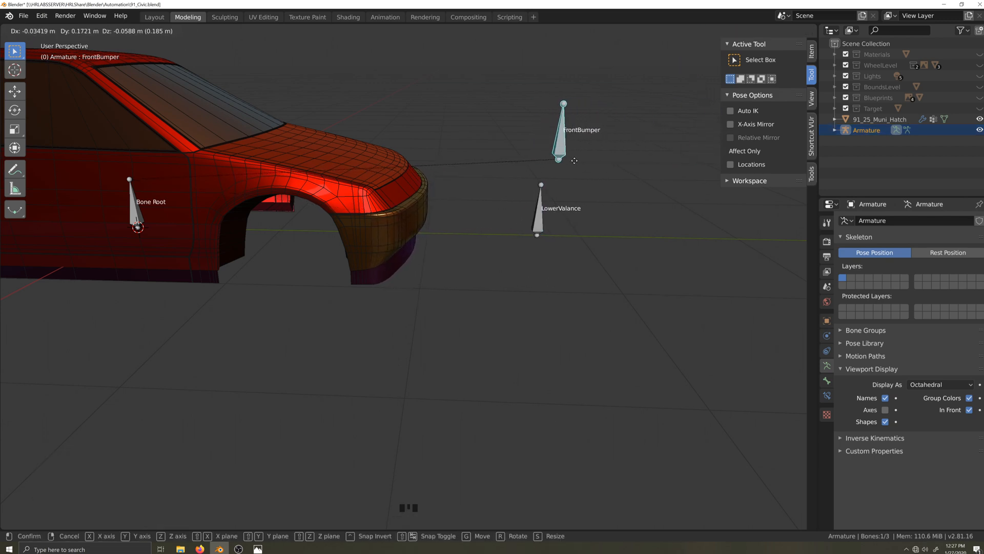
click(554, 161)
- Test the opposite direction by moving the LowerValance bone about 0.40 m and the FrontBumper bone about 0.05 m along Y away from the car
click(533, 234)
key(g)
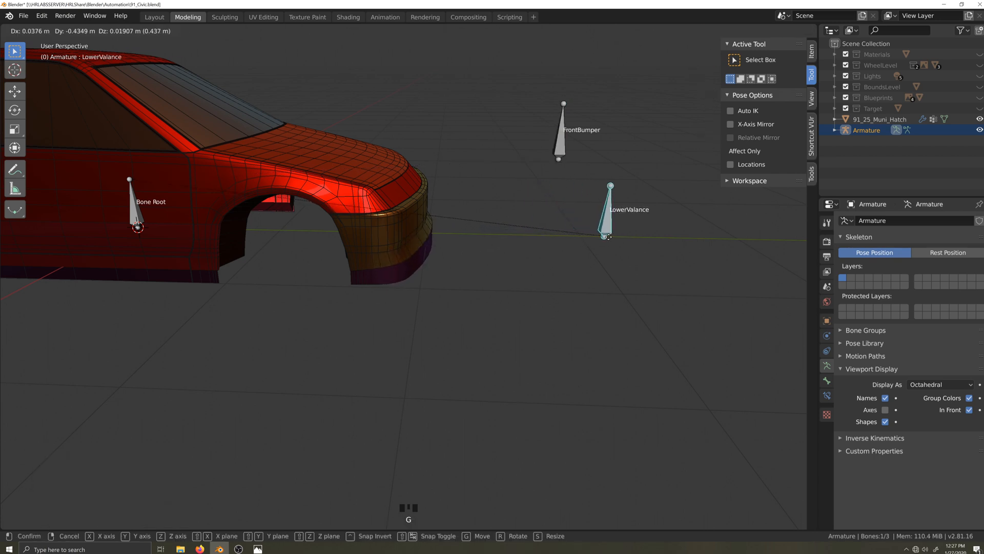
click(615, 238)
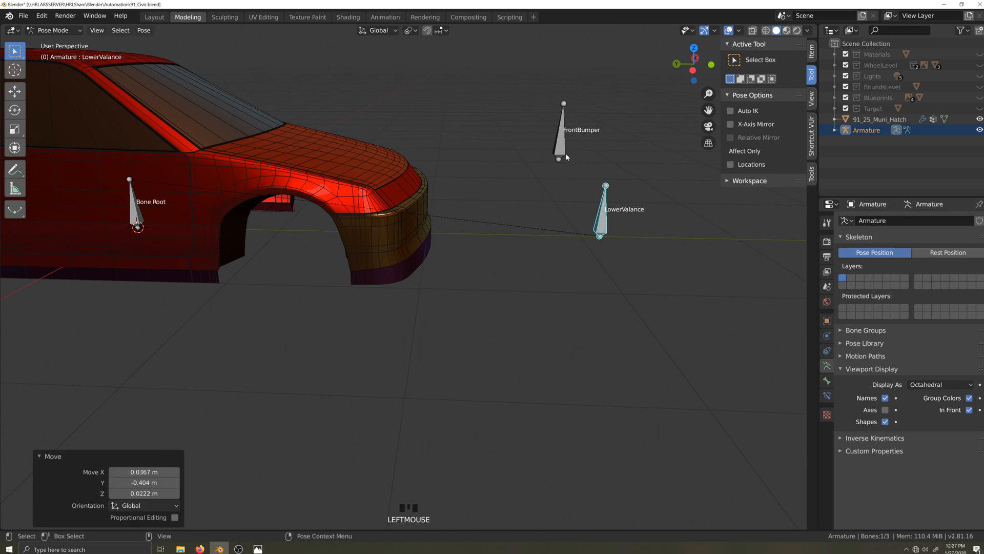
click(561, 149)
key(g)
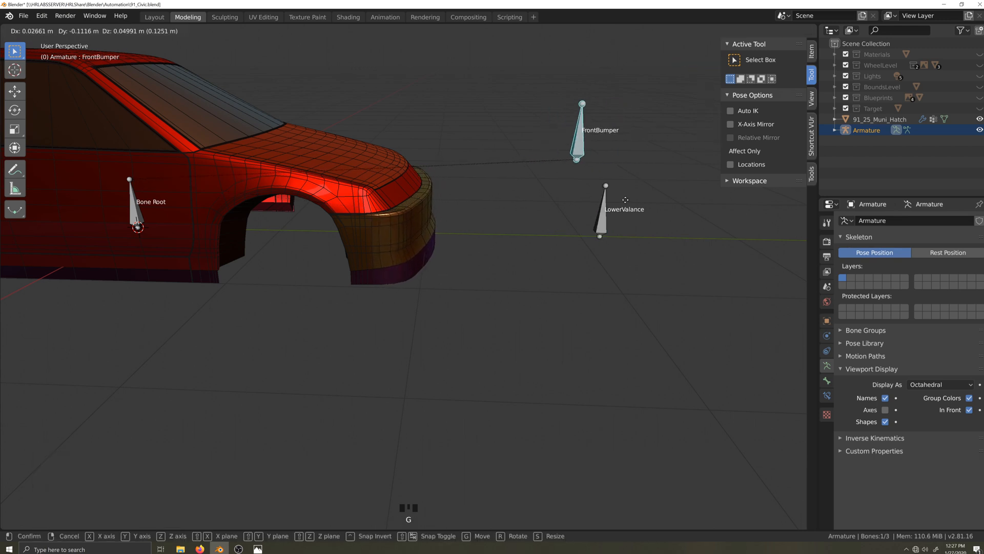
click(561, 218)
scroll(560, 221, down, 1)
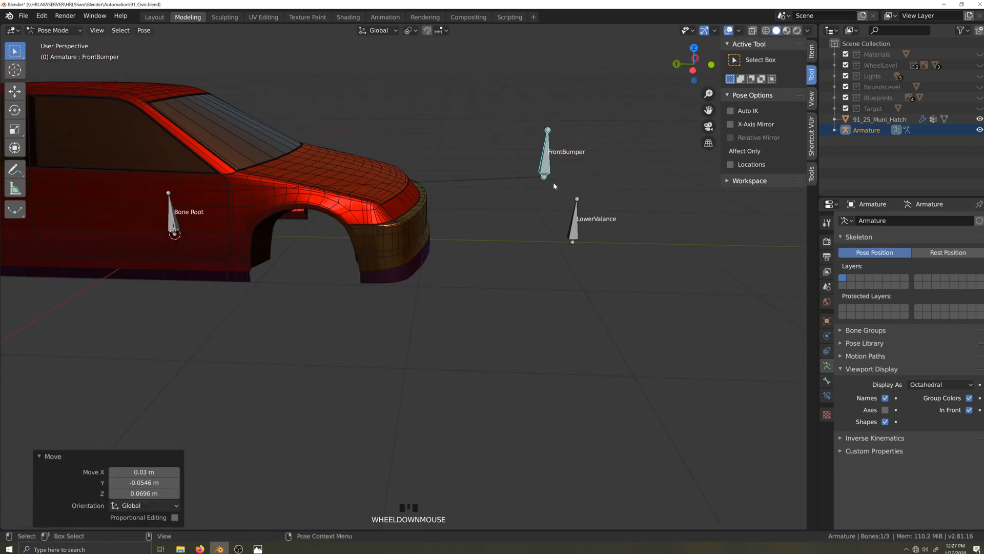
click(576, 225)
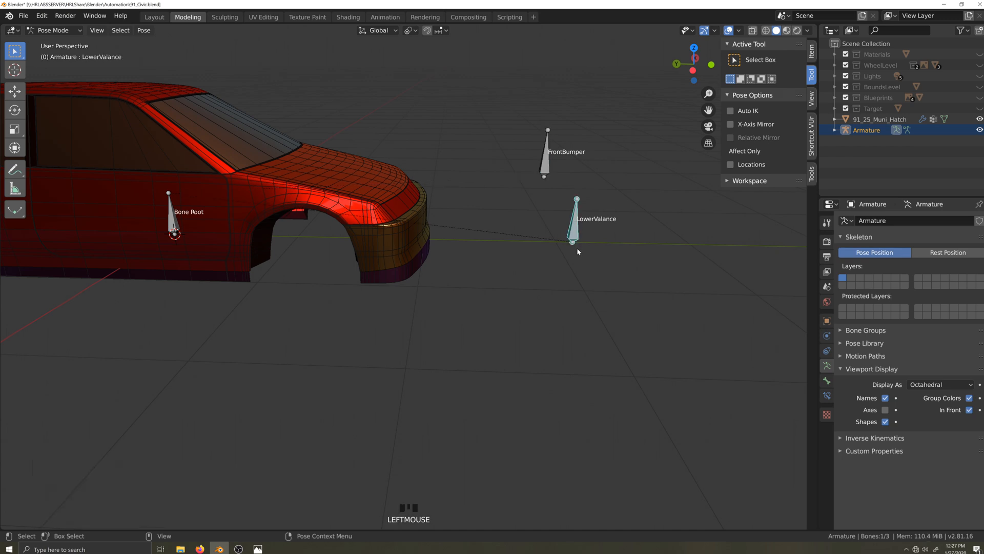
shift+click(546, 167)
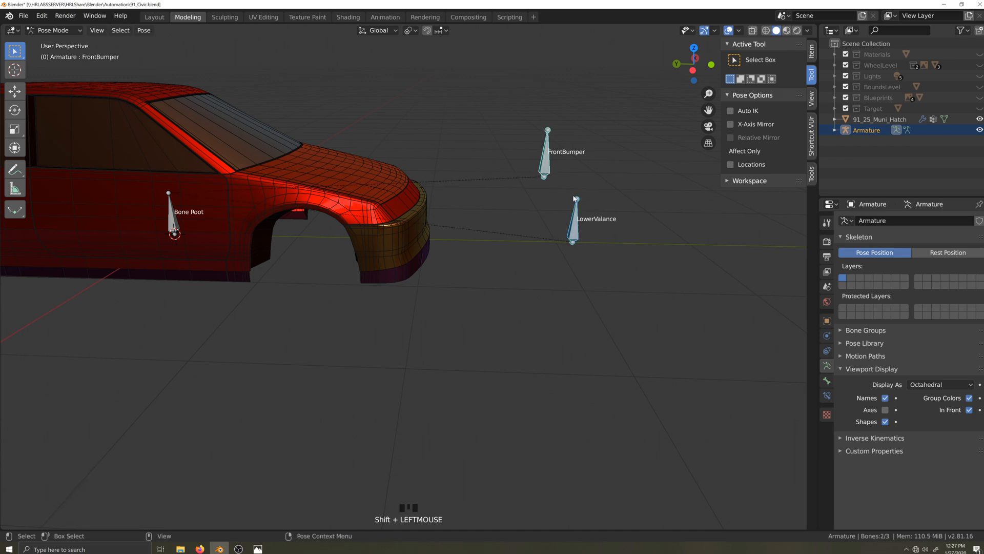
click(577, 231)
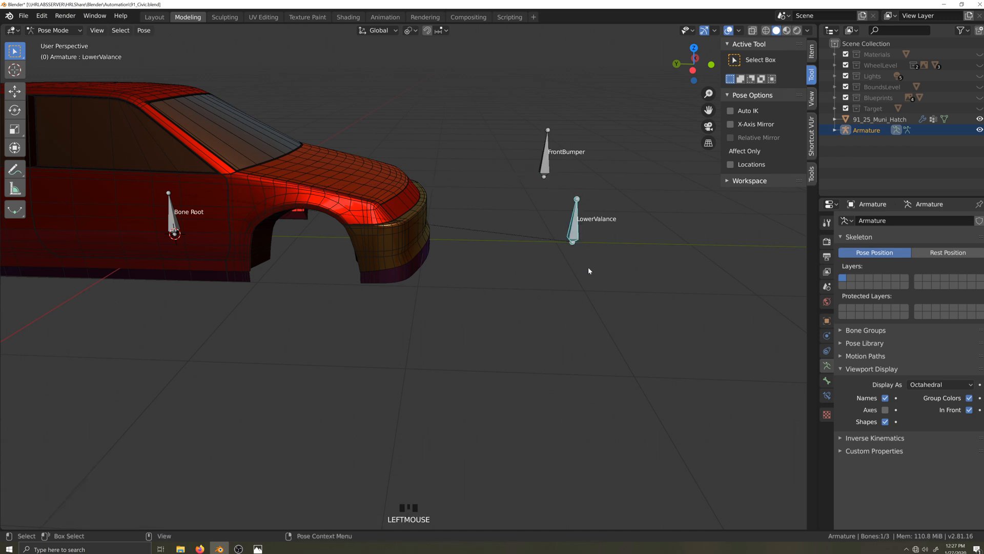
- In armature edit mode, duplicate the FrontBumper bone about 0.5 m straight up and name the copy FrontAngle
key(Tab)
key(shift+grave)
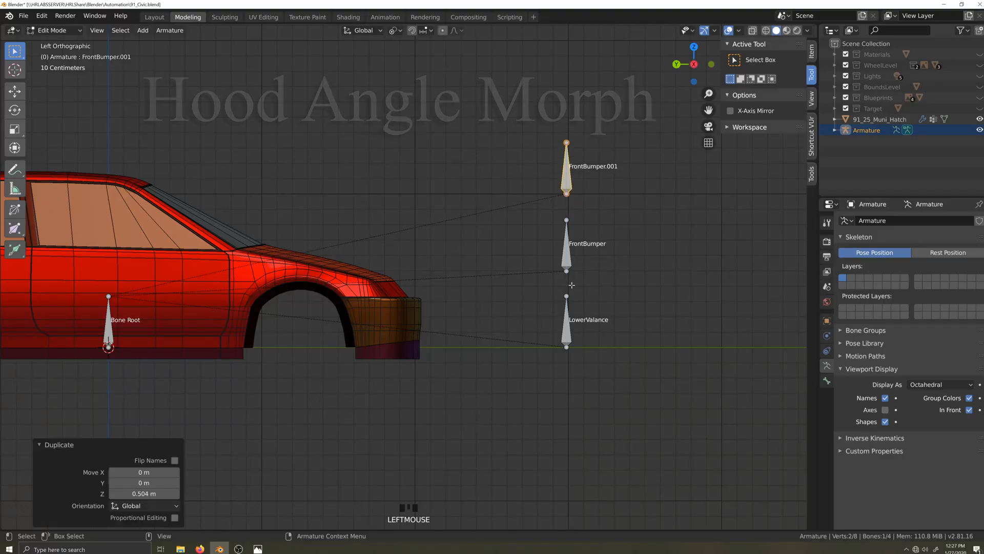
middle_drag(571, 285, 598, 351)
click(826, 380)
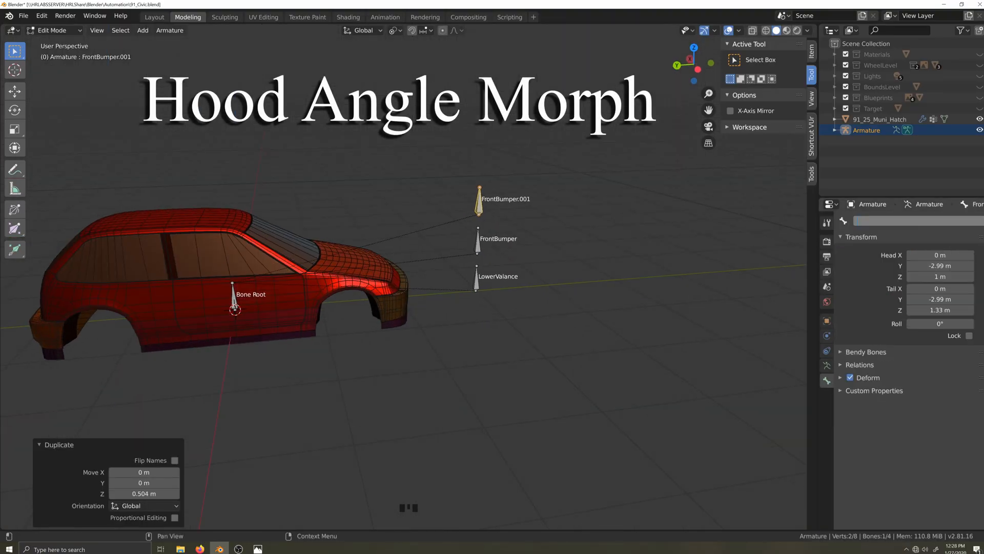
text(FrontAngle)
key(Return)
scroll(512, 358, up, 2)
middle_drag(512, 368, 498, 371)
key(grave)
middle_drag(451, 328, 429, 325)
key(Tab)
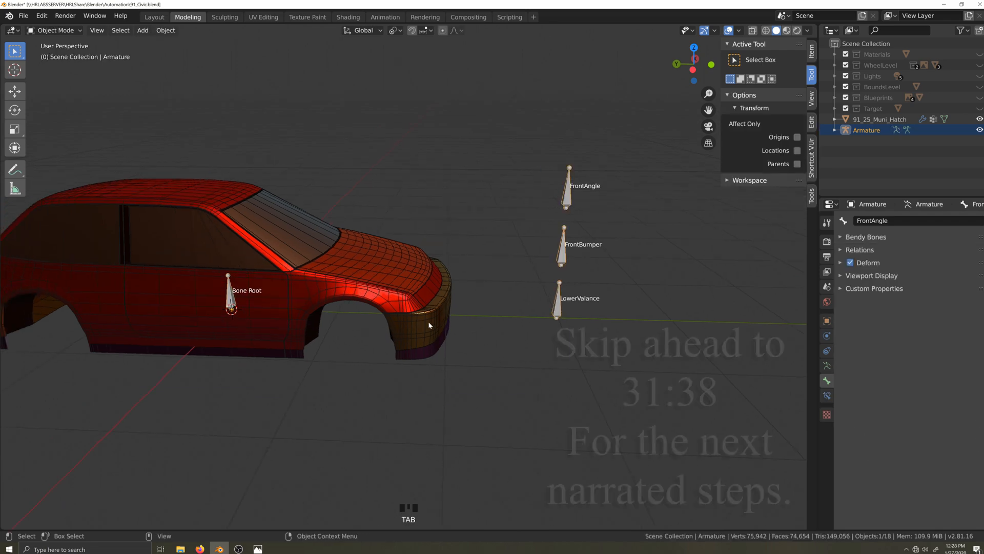
- In pose mode, move the FrontAngle bone forward, away from the car
click(429, 322)
key(grave)
middle_drag(470, 387, 476, 395)
click(564, 191)
key(ctrl+Tab)
click(564, 191)
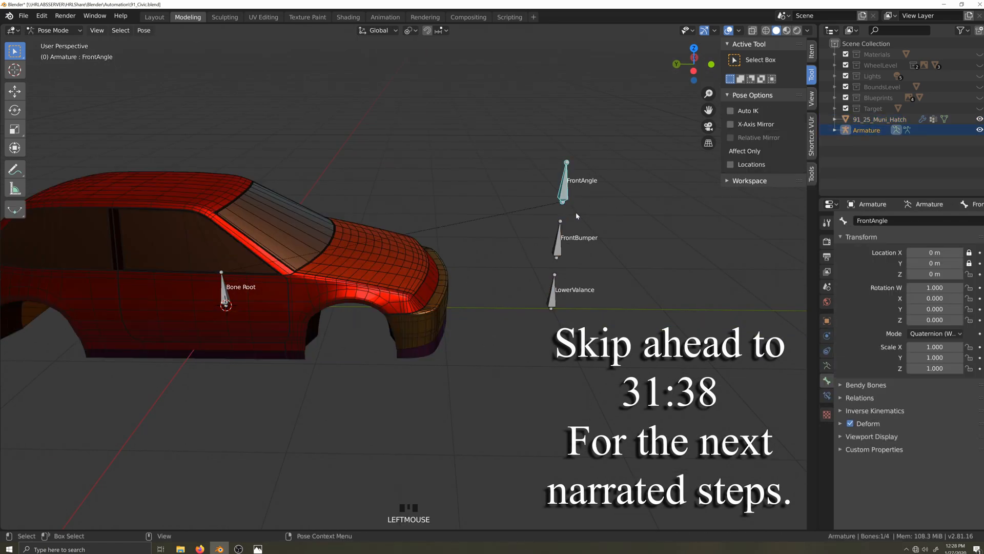
key(g)
click(650, 213)
- Select the hood vertices of the car body in edit mode with X-ray on, leaving out the bumper and fender
key(ctrl+Tab)
click(418, 319)
key(grave)
scroll(493, 383, up, 2)
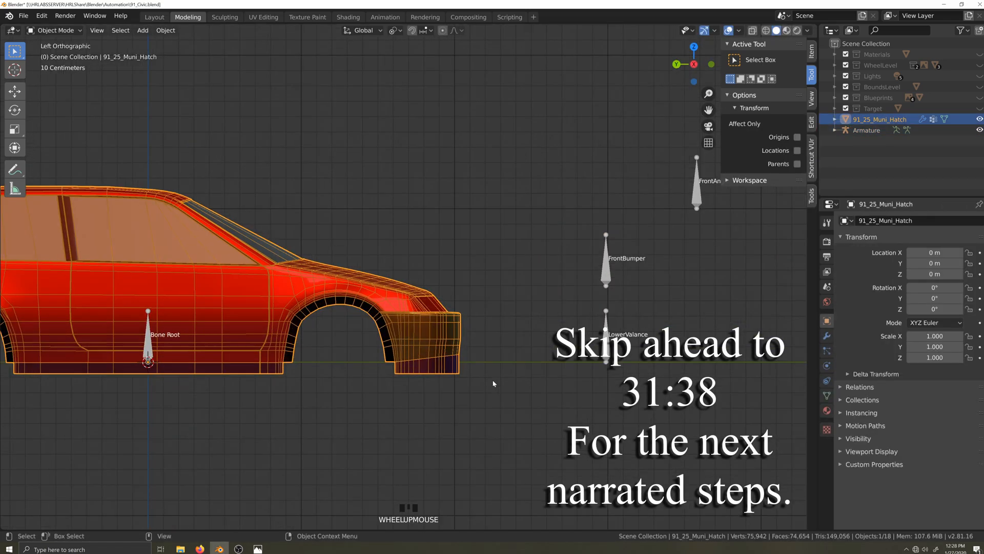
scroll(493, 383, up, 3)
key(Tab)
key(alt+z)
drag(381, 269, 476, 320)
key(c)
drag(378, 289, 193, 230)
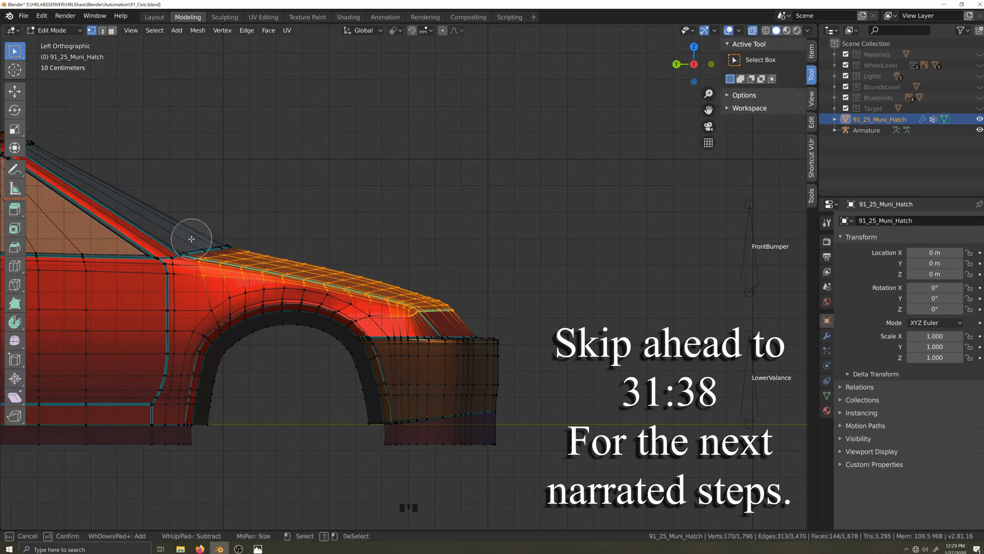
right_click(193, 230)
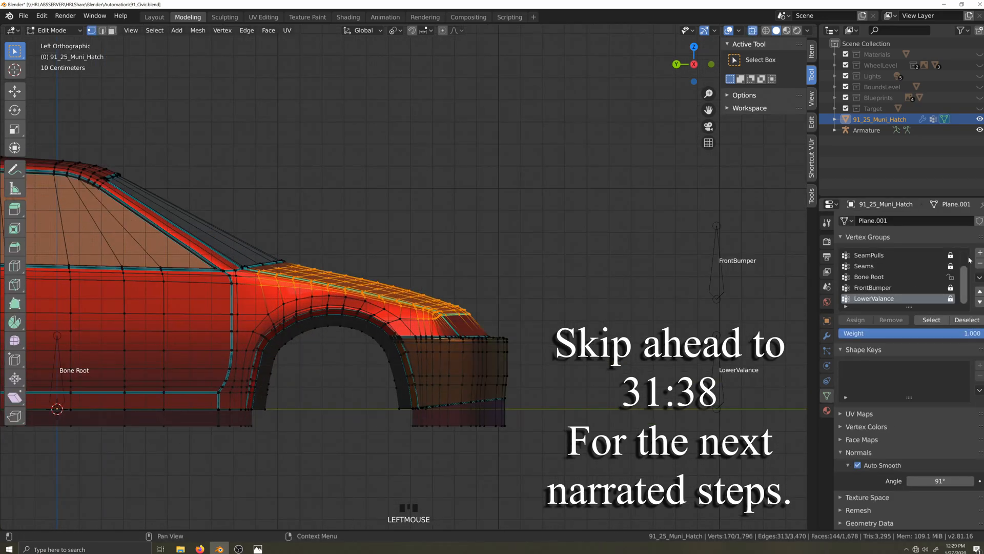
- Add a new vertex group to the car body and name it FrontAngle
click(979, 252)
scroll(899, 306, down, 2)
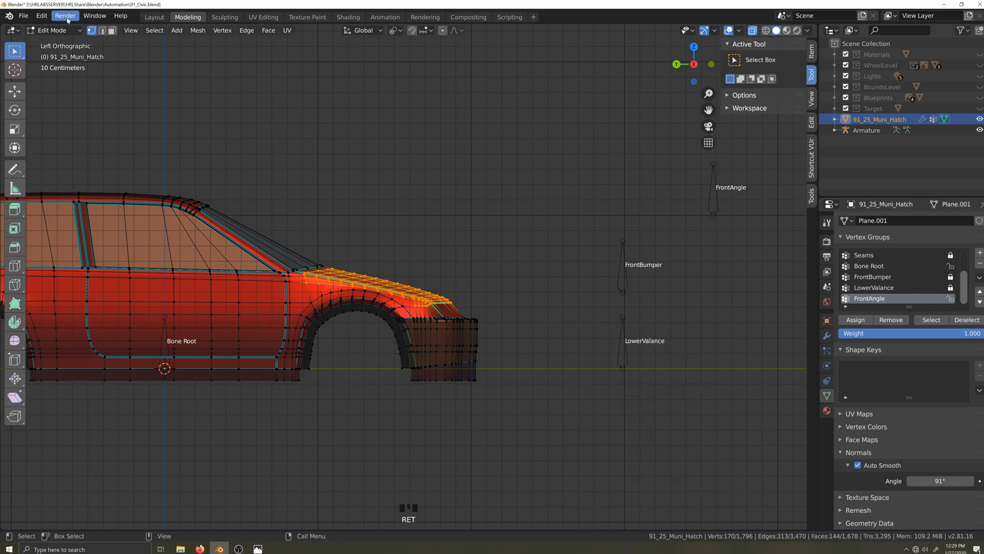
- In weight paint mode, apply a 0.250 Add weight to the selected hood vertices
click(54, 30)
click(51, 92)
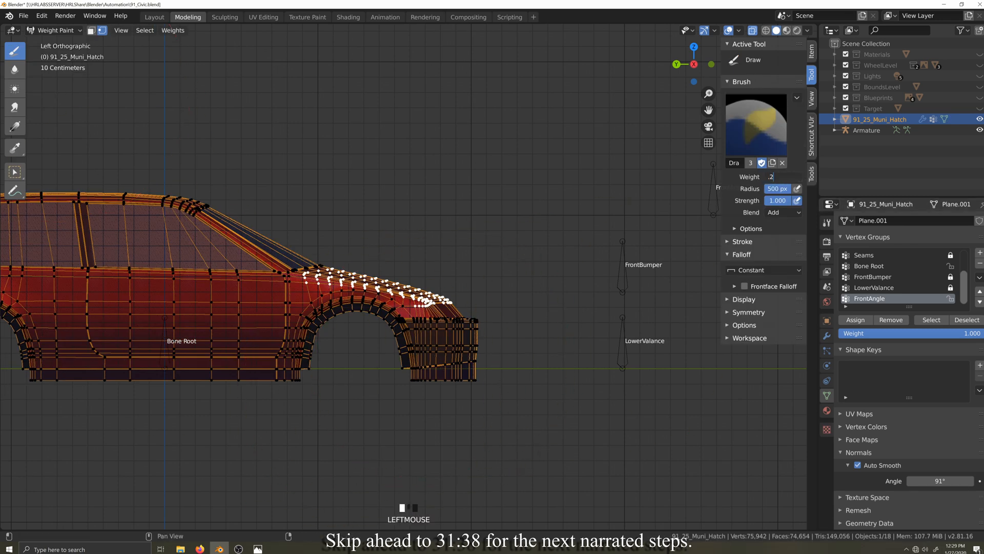
key(KP_Enter)
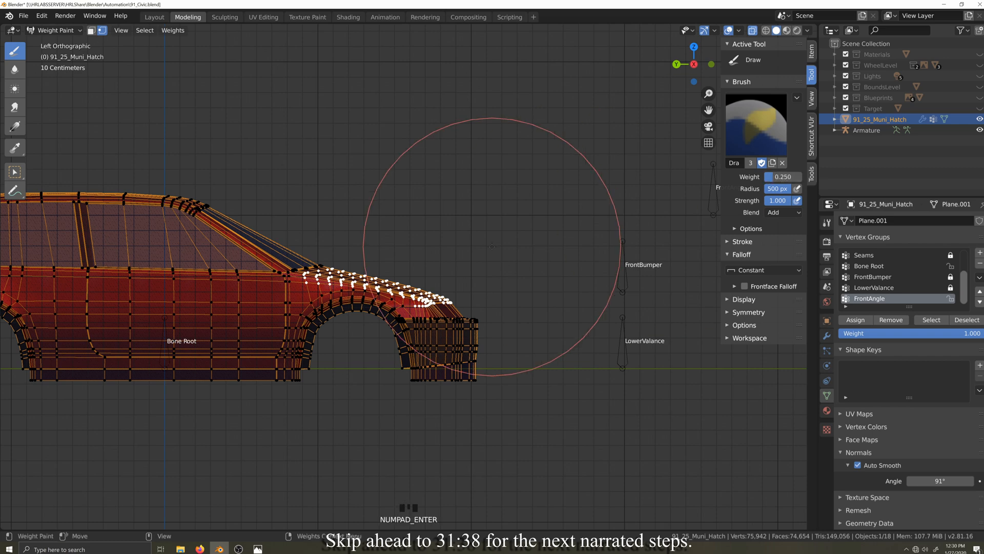
scroll(308, 400, up, 1)
- Return to posing the armature and move the FrontAngle bone about 0.25 m along Y toward the car
click(70, 31)
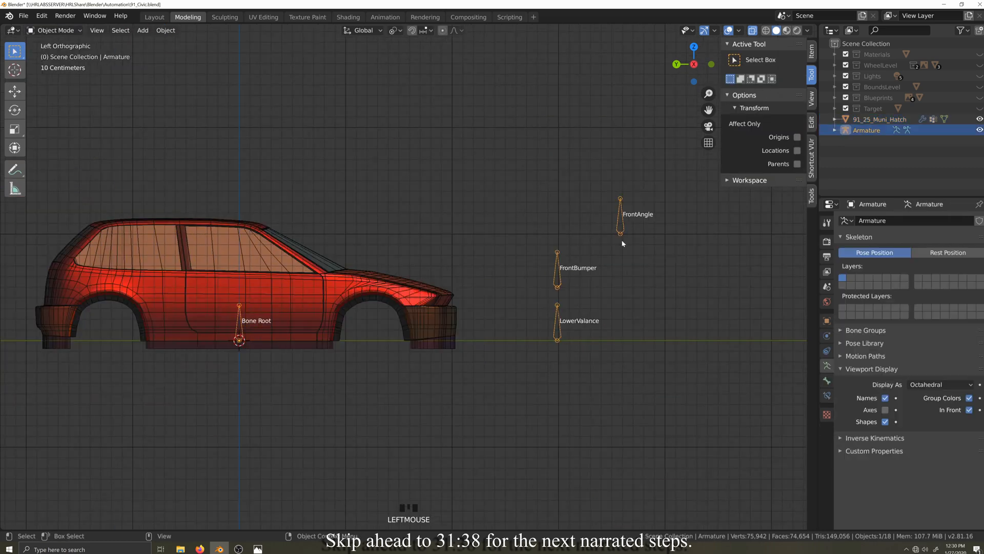
scroll(701, 280, up, 2)
drag(707, 186, 674, 187)
click(59, 30)
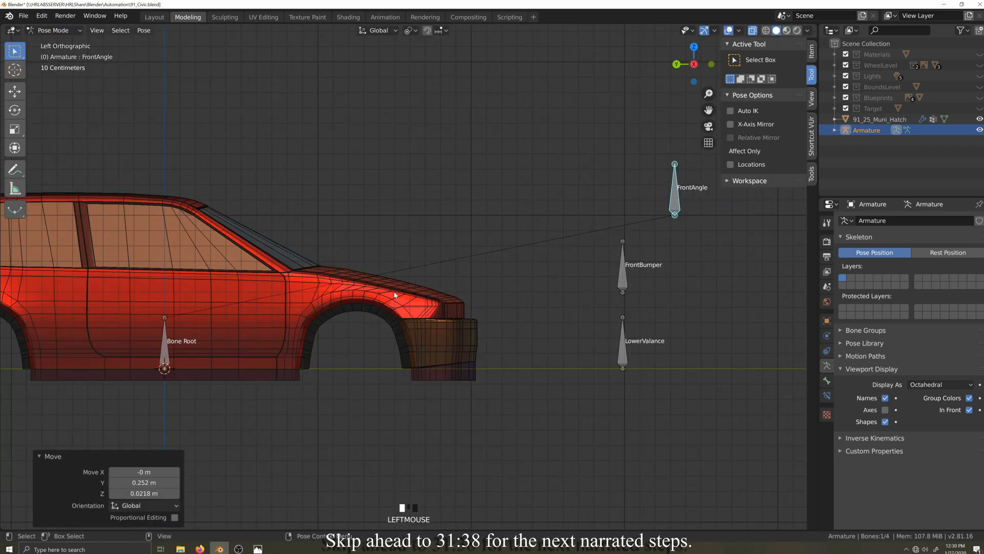
- Switch to weight painting the car body and set the brush to weight 0.010 with Subtract blending
click(395, 294)
click(60, 31)
click(63, 89)
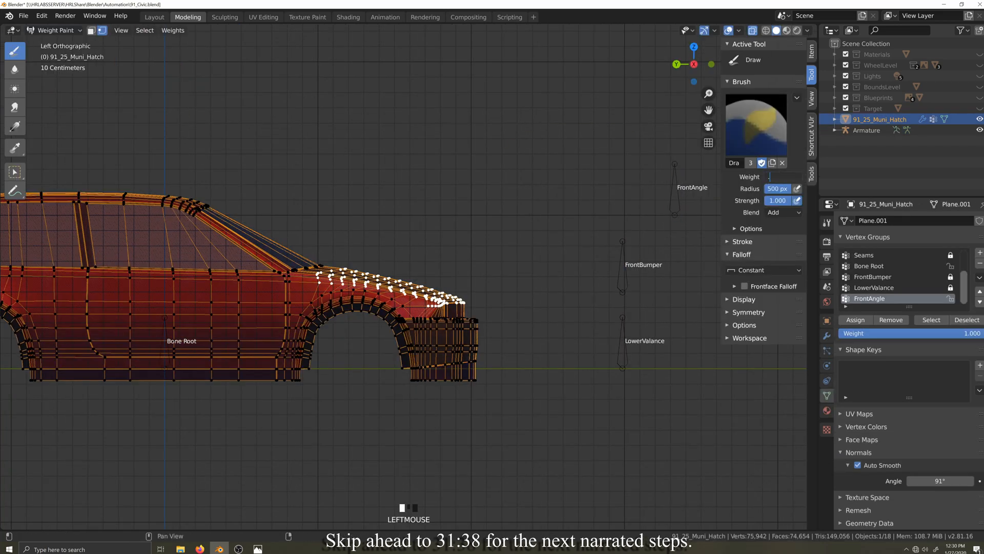
click(784, 212)
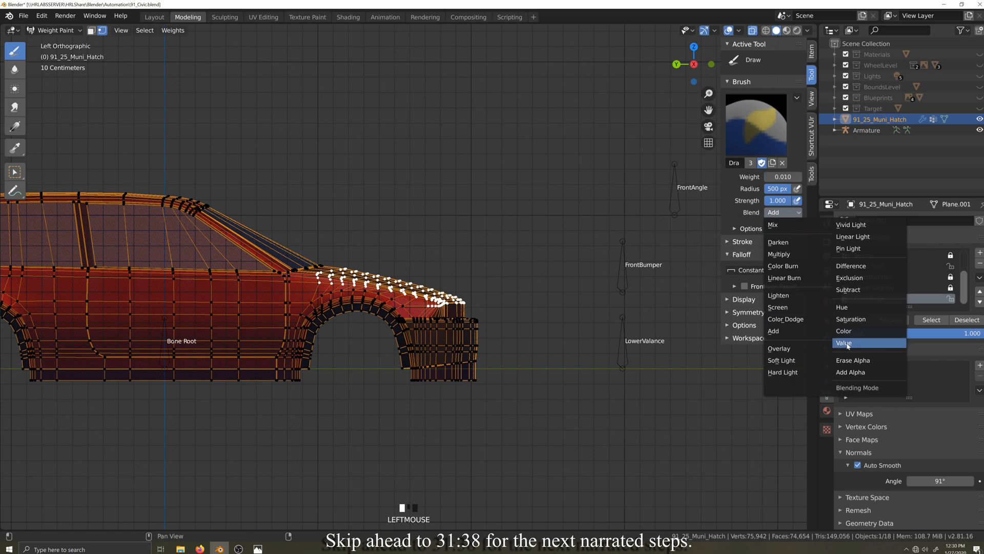
click(866, 291)
scroll(117, 203, down, 4)
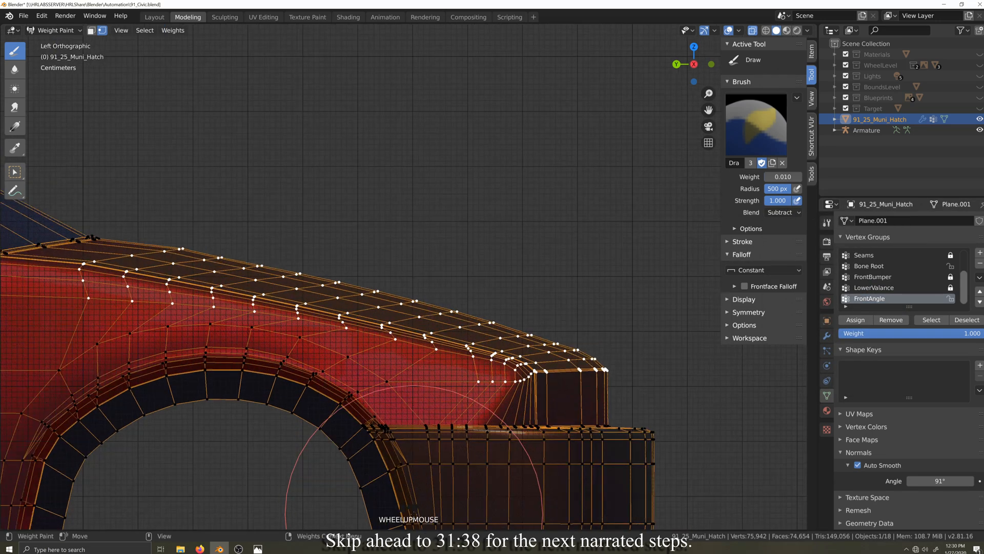
- Hide the Mirror modifier in the viewport and subtract FrontAngle weight along the outer hood vertices in top view
key(shift+grave)
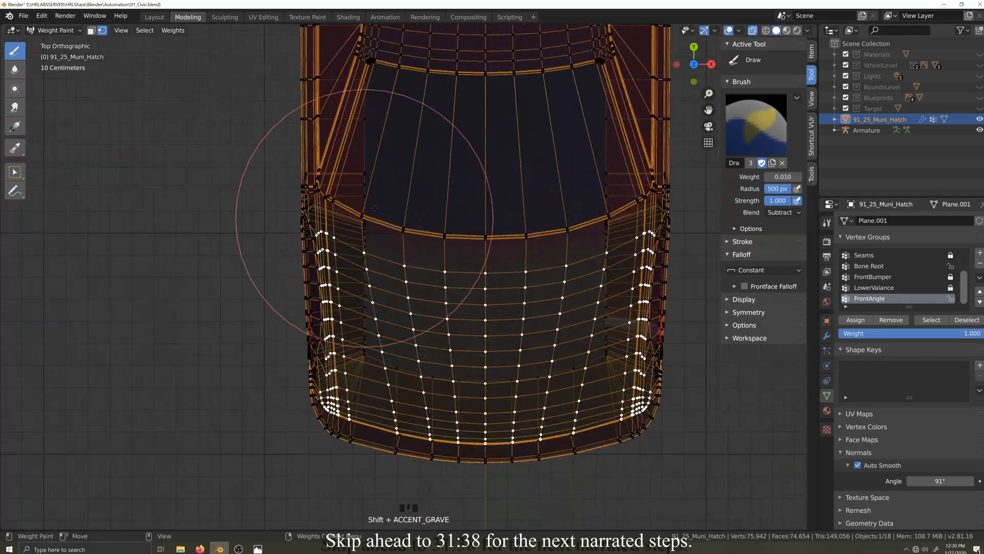
click(827, 336)
click(908, 329)
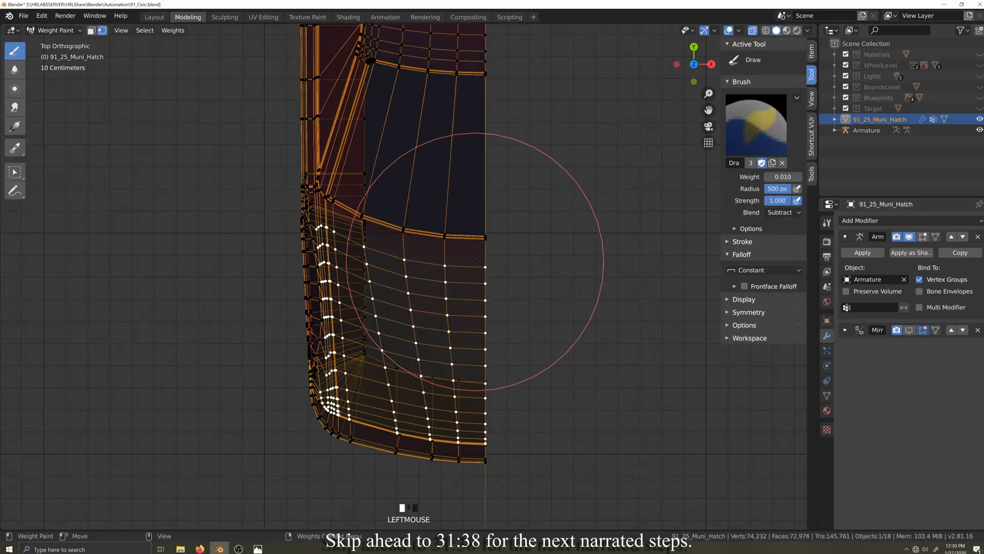
mouse_move(328, 266)
mouse_down()
mouse_move(496, 290)
mouse_move(356, 284)
mouse_up()
right_click(597, 381)
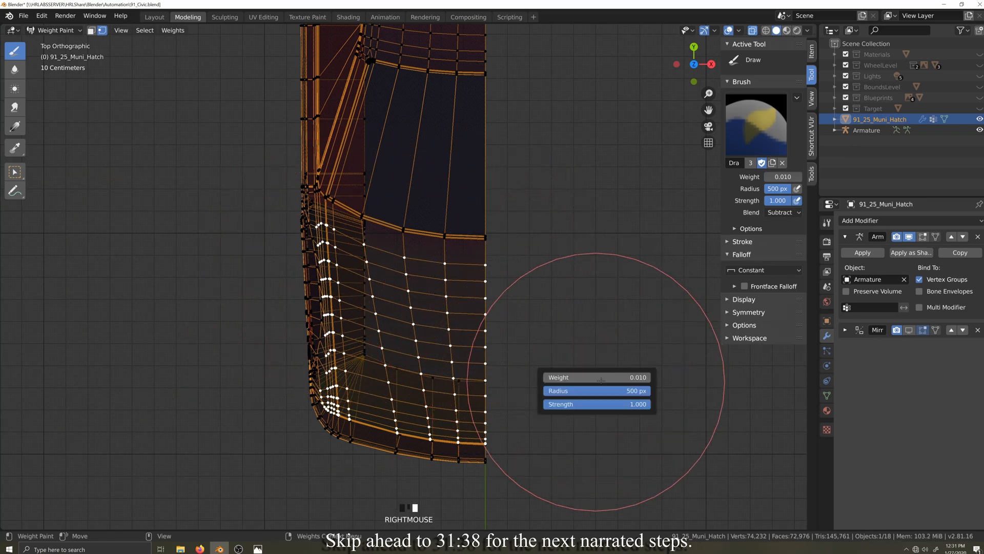
- Subtract more FrontAngle weight across the hood and its outer edge with the 500 px brush, comparing top and left views
key(ctrl+KP_3)
scroll(536, 322, up, 3)
key(shift+grave)
key(KP_7)
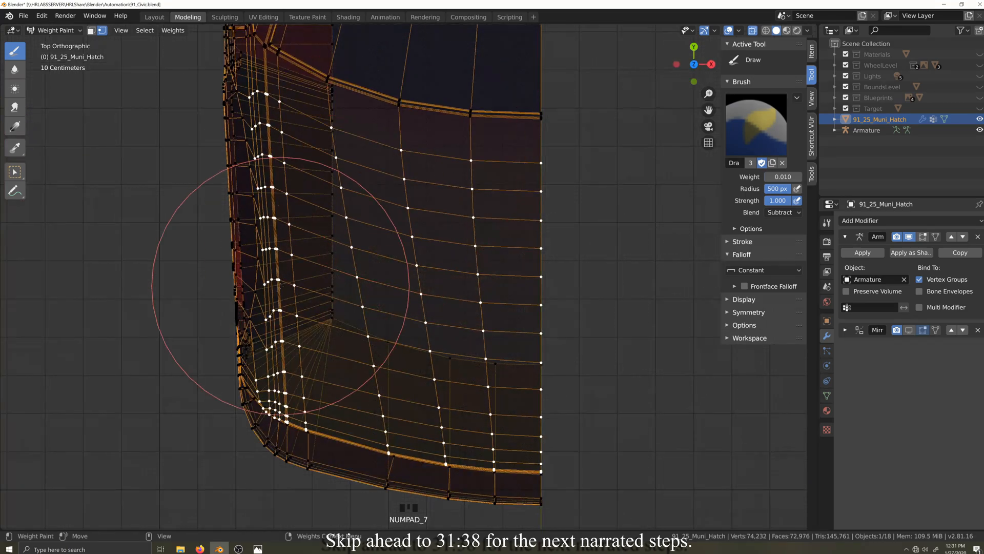
scroll(288, 238, up, 2)
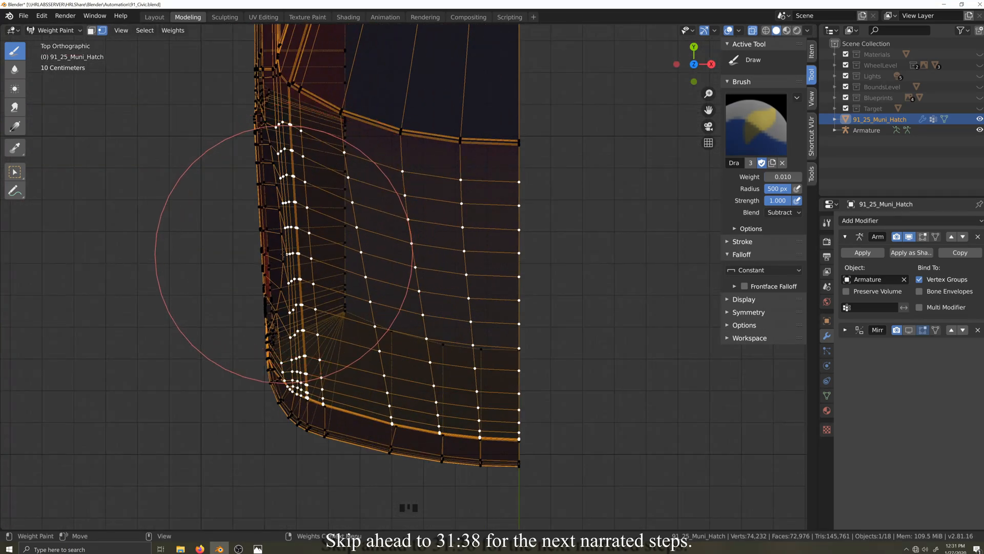
mouse_move(307, 390)
mouse_down()
mouse_move(330, 389)
mouse_move(445, 287)
mouse_up()
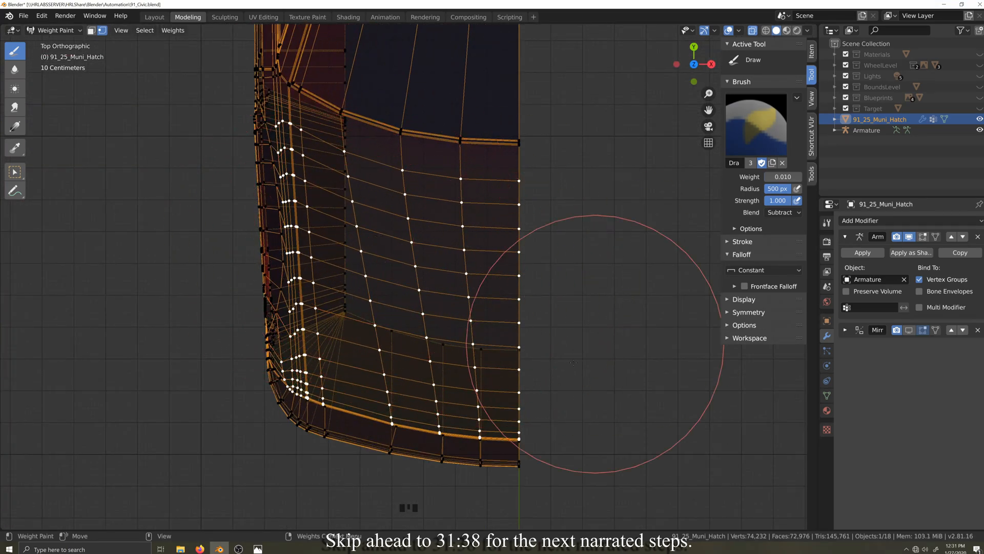
key(ctrl+KP_3)
scroll(474, 492, up, 2)
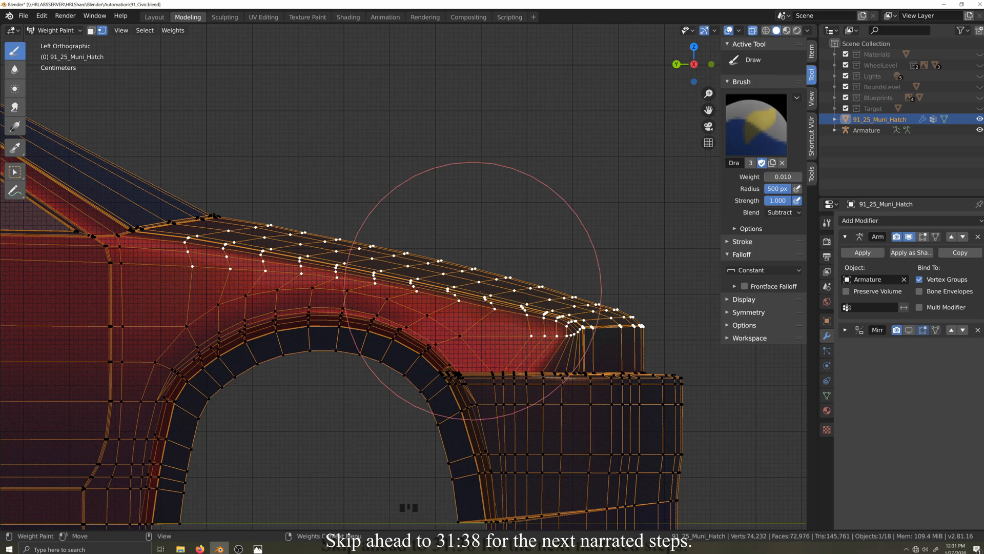
key(KP_7)
scroll(451, 231, down, 2)
mouse_move(389, 64)
mouse_down()
mouse_move(484, 104)
mouse_move(489, 125)
mouse_move(426, 139)
mouse_move(475, 161)
mouse_move(507, 224)
mouse_move(358, 219)
mouse_move(471, 239)
mouse_up()
drag(310, 226, 512, 261)
- Switch the brush to Add blending with a 50 px radius and touch up the rearmost selected fender vertices
click(798, 216)
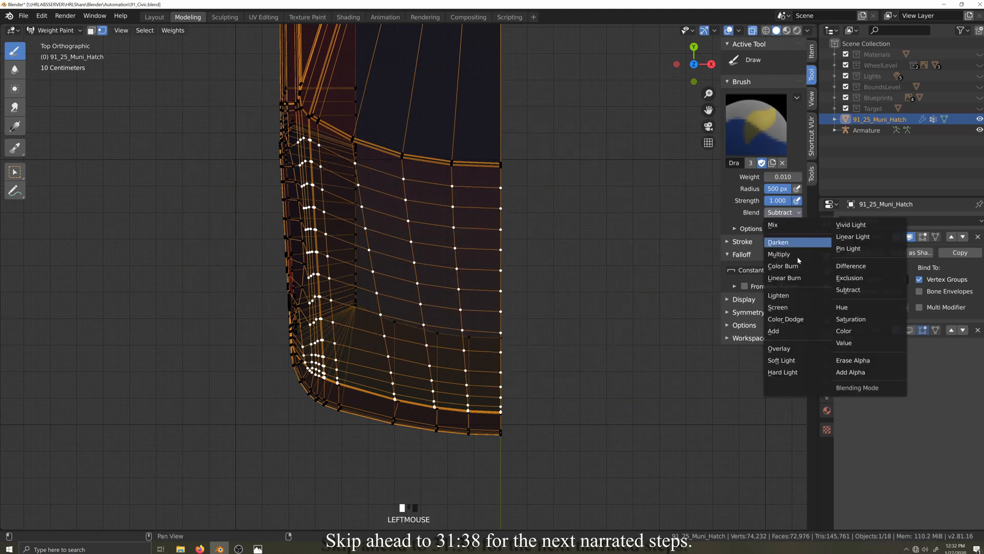
click(792, 331)
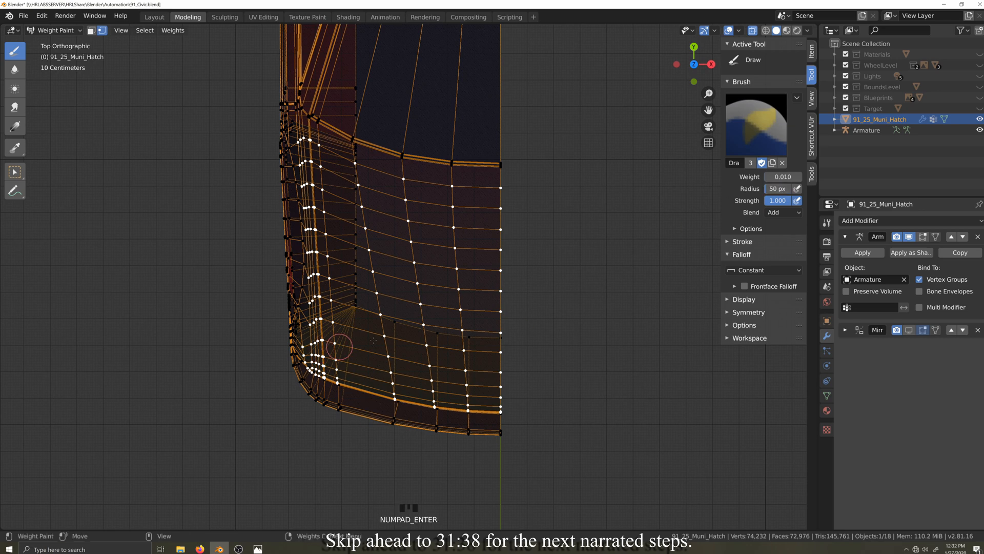
key(ctrl+KP_3)
scroll(314, 357, up, 4)
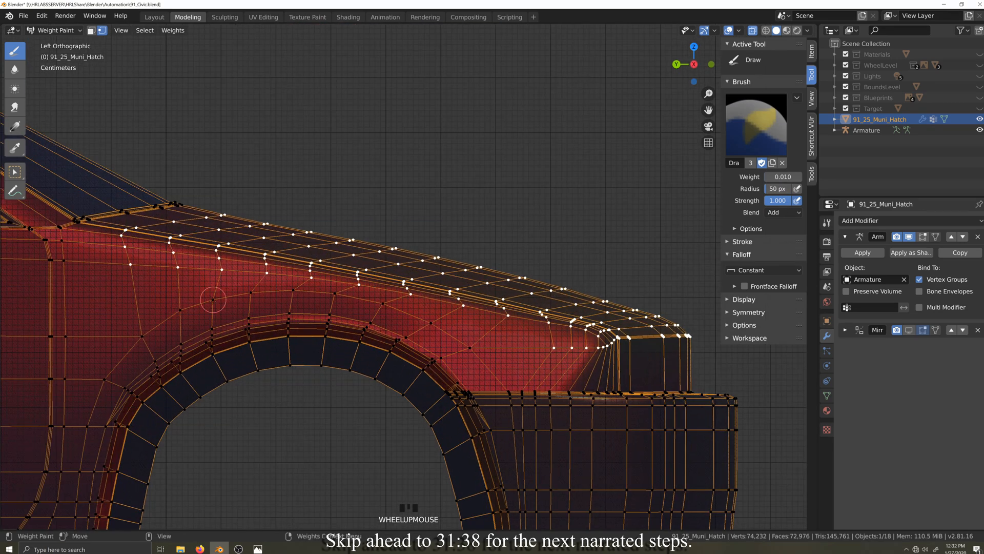
click(127, 269)
- Switch the brush back to Subtract and even out the FrontAngle weights of the upper fender vertices along the hood line
click(791, 213)
click(845, 290)
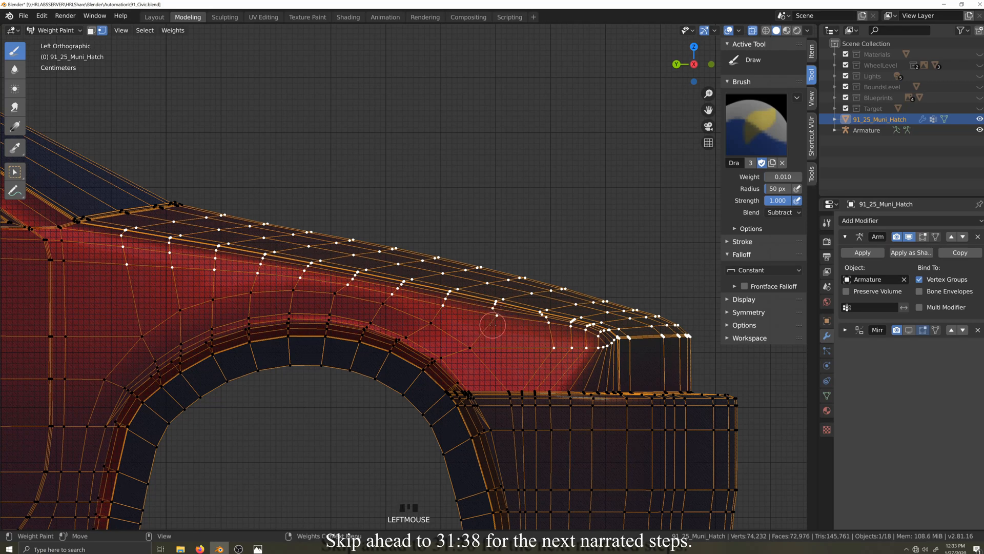
scroll(572, 336, up, 2)
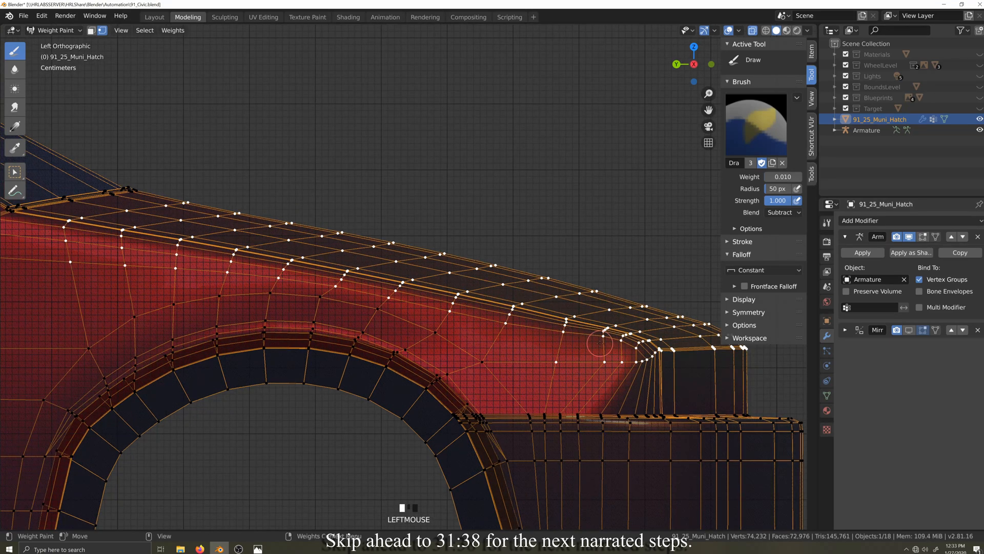
scroll(598, 340, down, 1)
- Enlarge the brush radius to 202 px and subtract weight from the vertices around the front corner above the headlight
mouse_move(777, 188)
mouse_down()
mouse_move(810, 189)
mouse_move(775, 189)
mouse_up()
drag(620, 365, 669, 361)
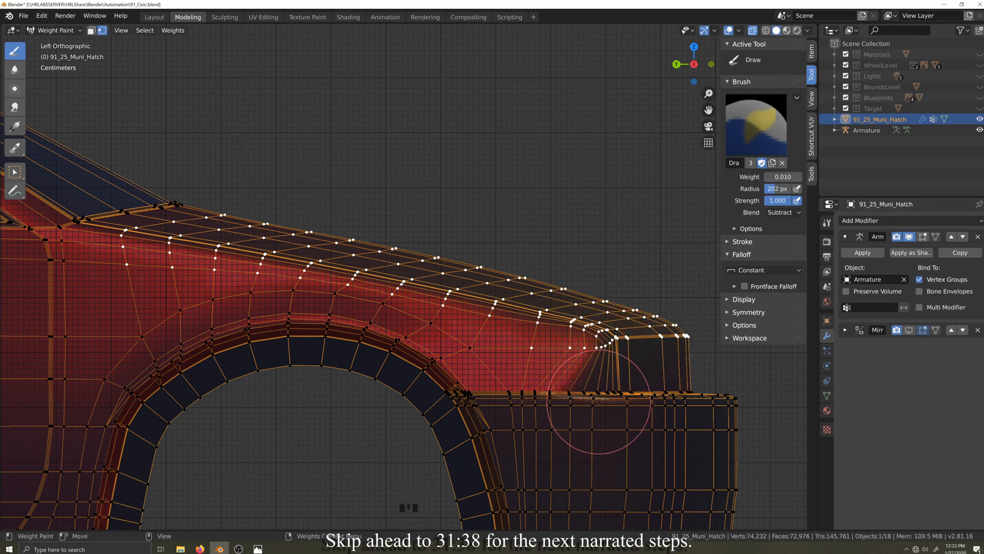
drag(608, 367, 666, 347)
drag(609, 368, 669, 360)
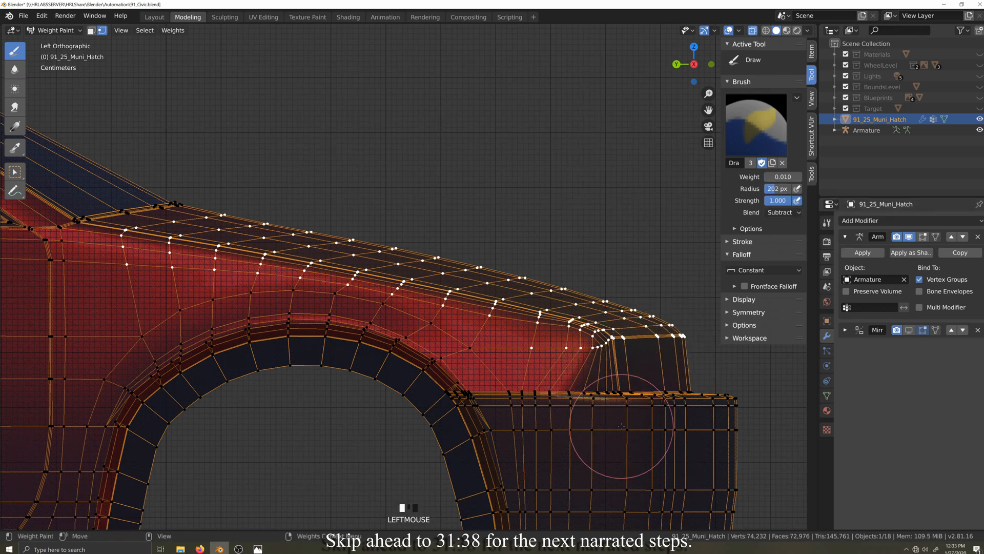
- Reduce the brush radius to 50 px and subtract weight from individual vertices at the front fender corner
scroll(641, 389, up, 2)
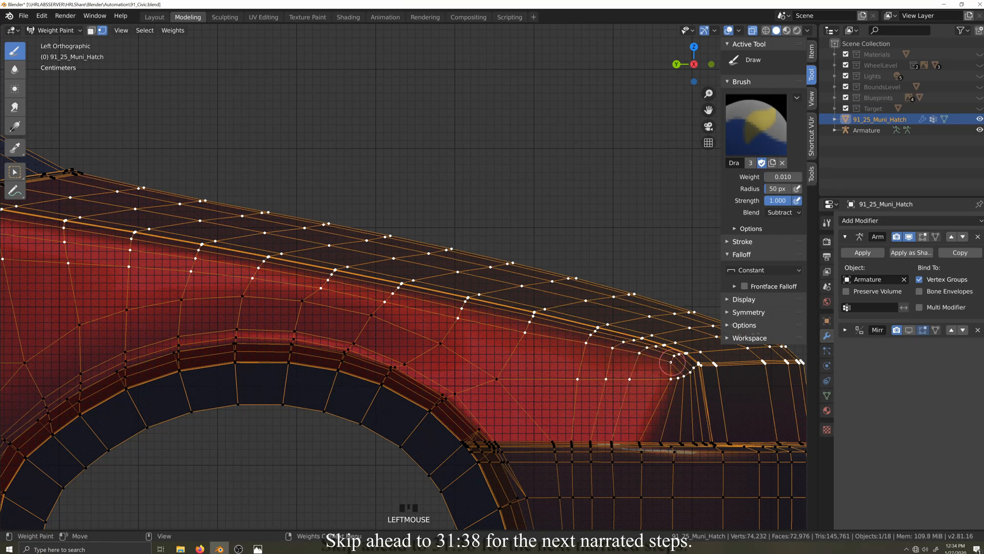
key(shift+grave)
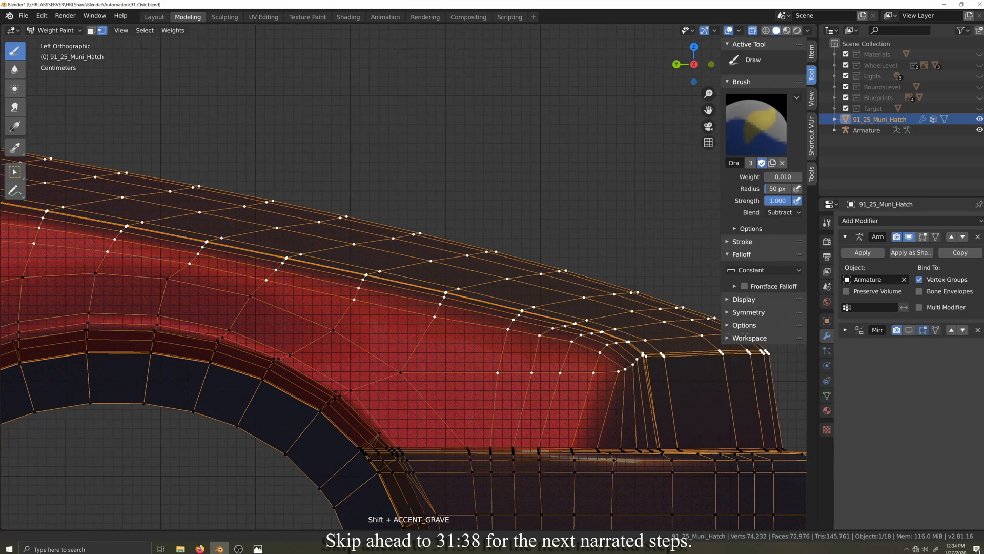
click(656, 394)
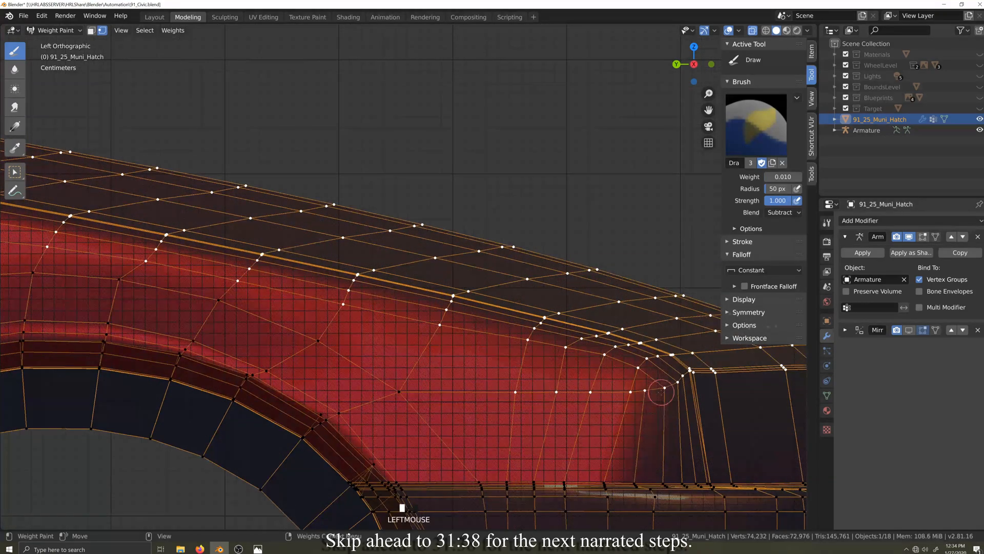
scroll(598, 384, down, 4)
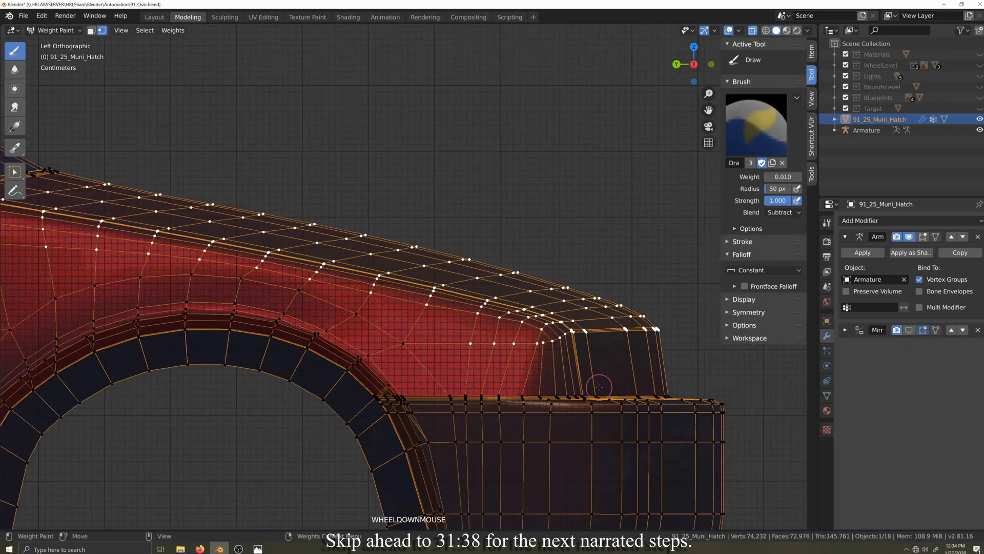
- Turn X-ray off in top view and smooth the front corner vertices with small Add and Subtract touches
key(KP_7)
key(alt+z)
key(shift+grave)
scroll(410, 359, up, 3)
click(395, 341)
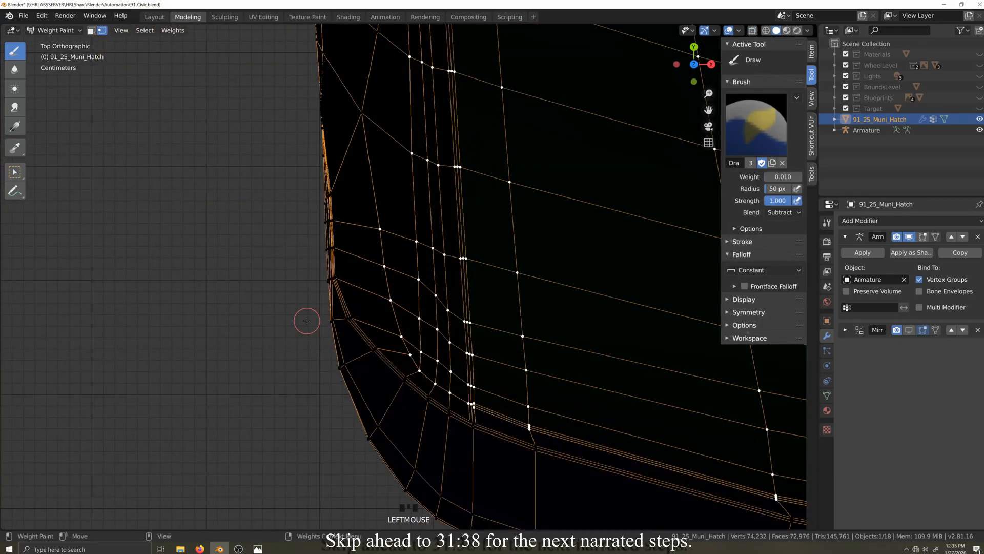
click(791, 213)
click(789, 332)
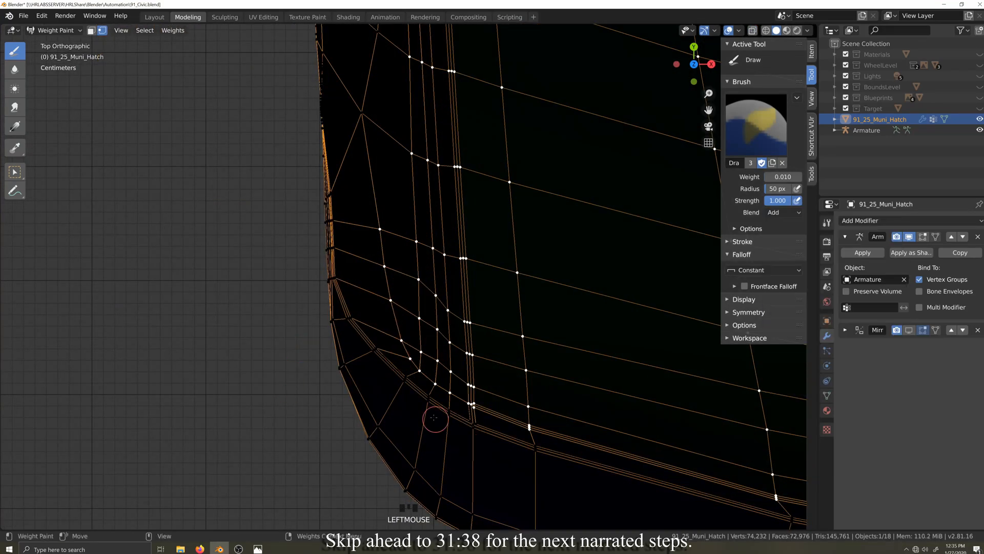
click(848, 290)
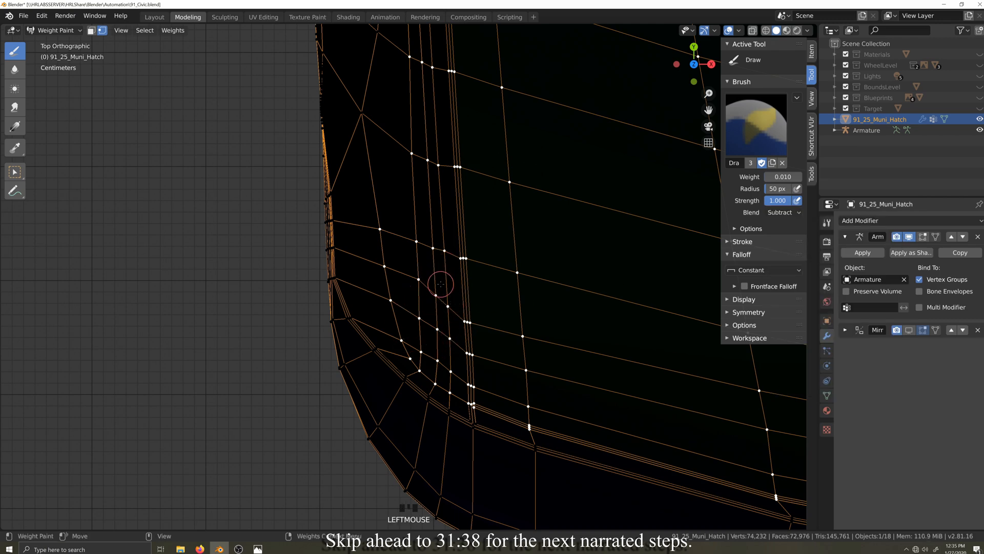
scroll(441, 283, down, 5)
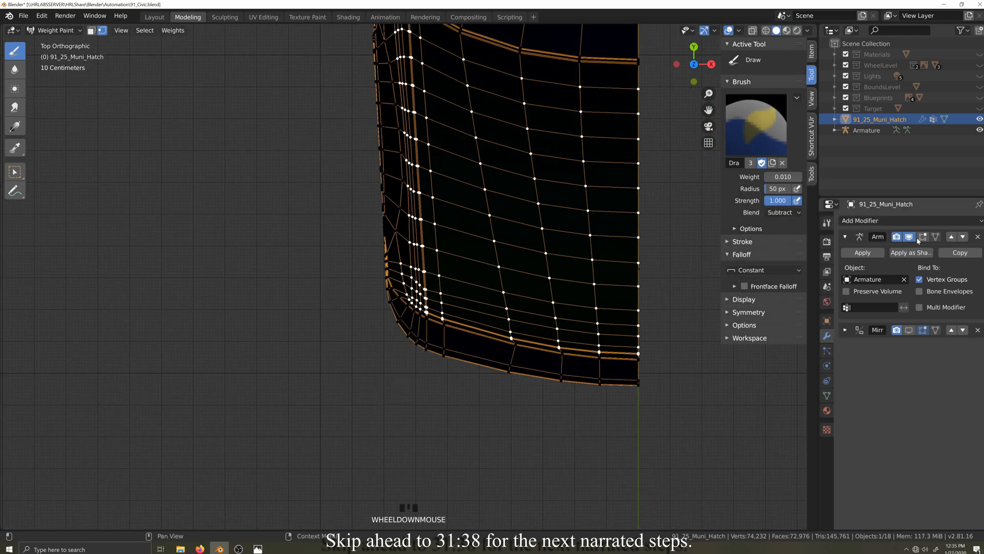
- Clear the FrontAngle bone's pose transforms, lock its X and Y location, and test moving it in pose mode
scroll(472, 356, down, 2)
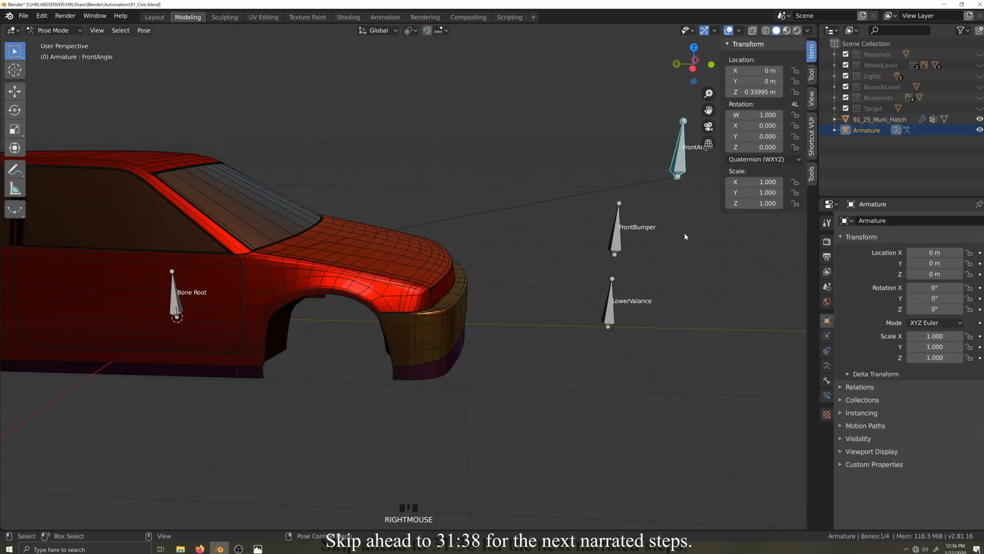
right_click(685, 236)
click(666, 193)
key(g)
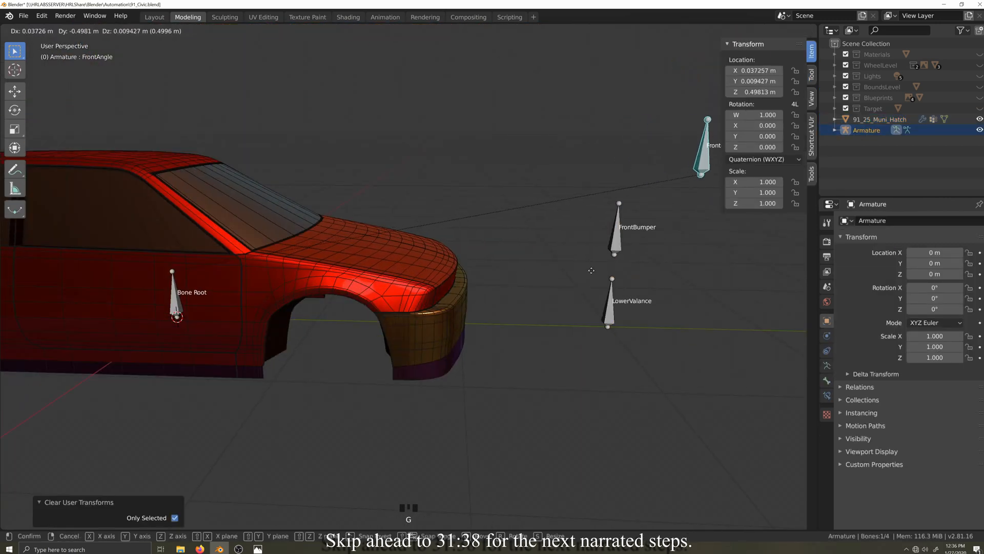
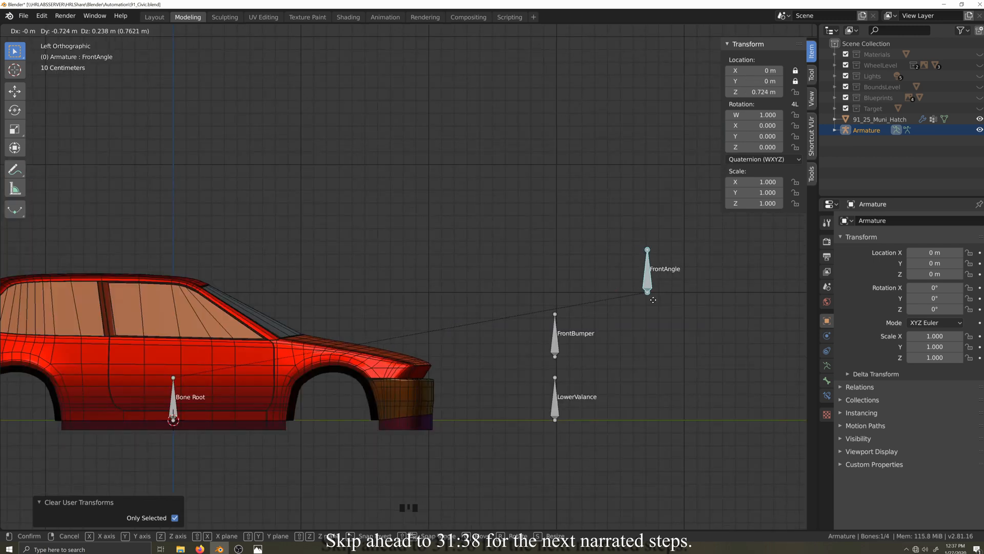
right_click(596, 303)
right_click(589, 339)
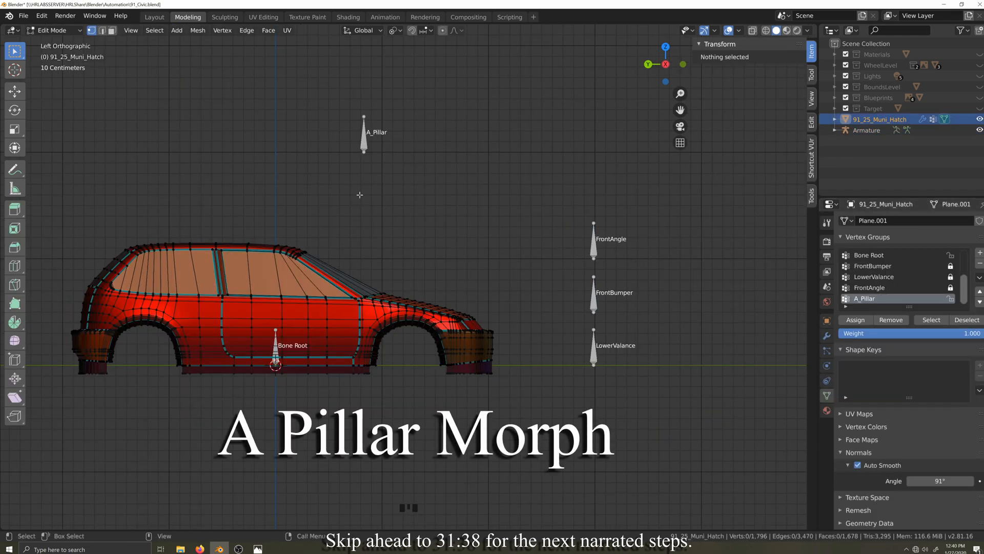
- With X-ray on, box select the car body vertices at the door's front edge, the A-pillar base and the rear of the hood
scroll(365, 436, up, 6)
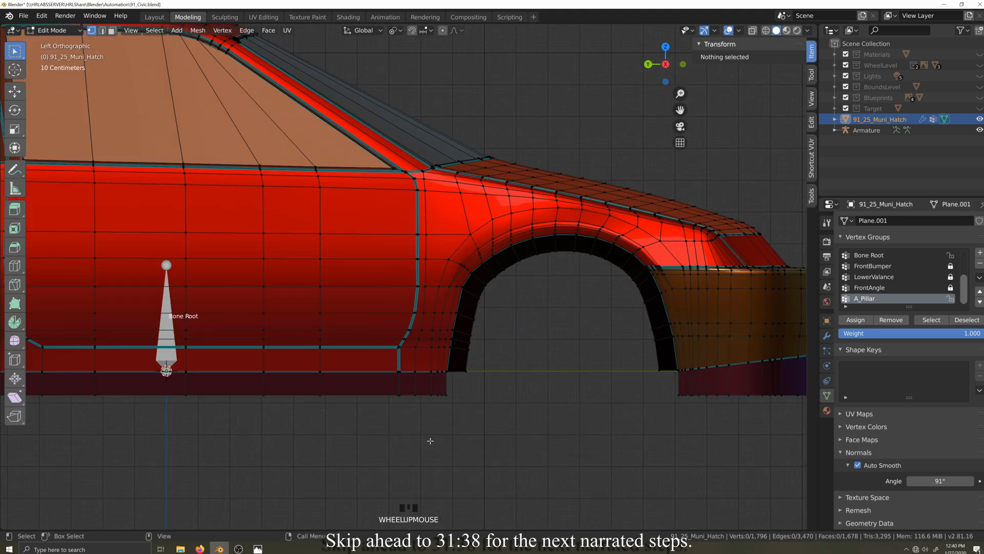
scroll(430, 440, down, 2)
click(409, 336)
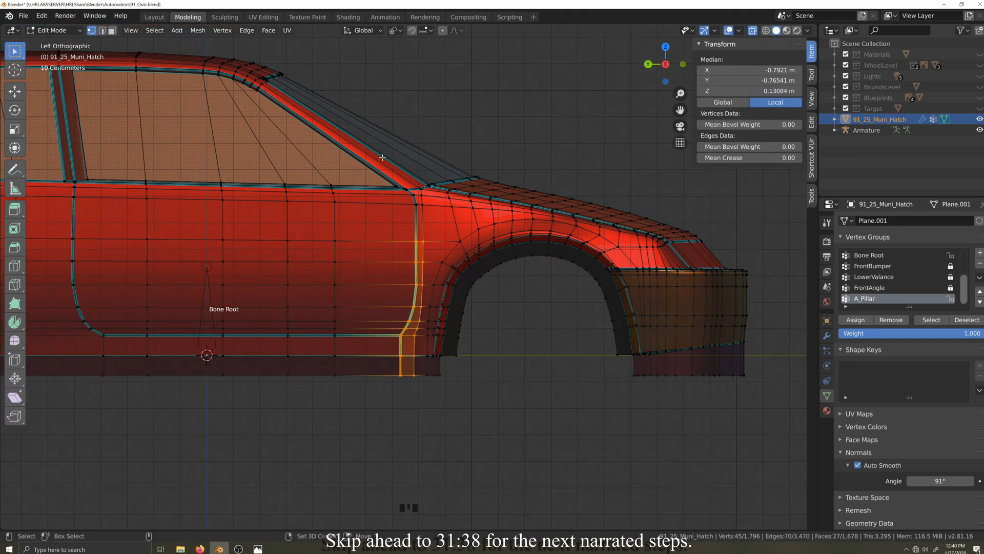
shift+drag(381, 158, 431, 224)
scroll(410, 191, down, 1)
shift+drag(427, 176, 504, 221)
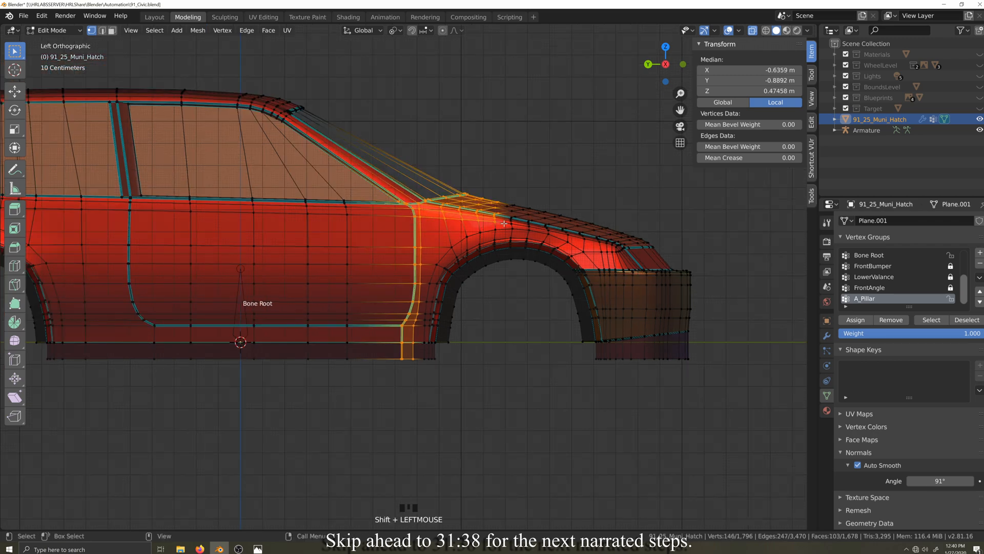
- Extend the A-pillar vertex selection with further box selections around the windshield, hood and door areas
scroll(506, 218, up, 3)
shift+drag(564, 135, 626, 193)
shift+middle_drag(626, 193, 405, 171)
mouse_move(375, 108)
shift+mouse_down()
mouse_move(433, 171)
mouse_move(620, 198)
mouse_move(546, 206)
shift+mouse_up()
key(c)
right_click(547, 206)
scroll(543, 206, down, 3)
shift+middle_drag(541, 206, 635, 252)
scroll(589, 249, down, 2)
shift+drag(259, 221, 362, 394)
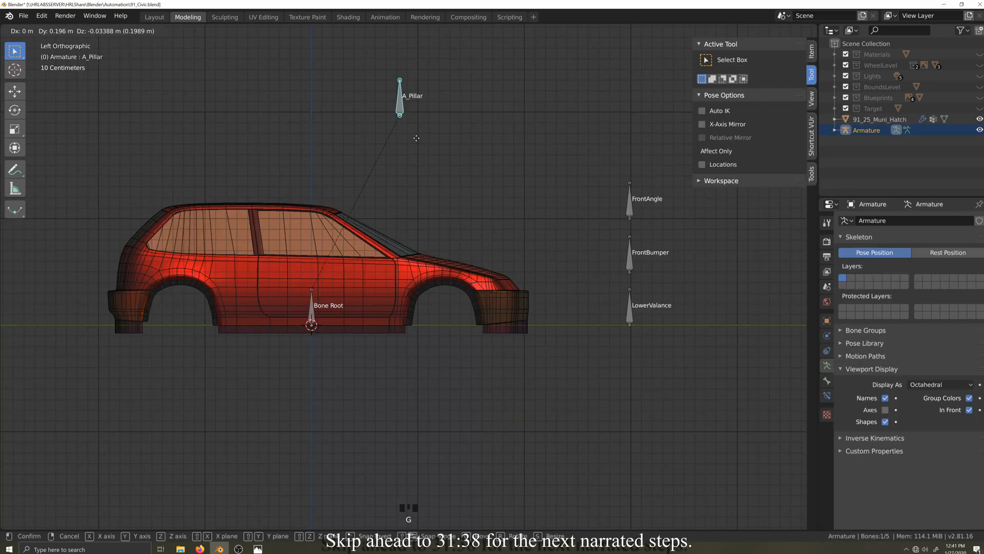
- Try moving the A_Pillar bone along the Y axis in pose mode
key(ctrl+Tab)
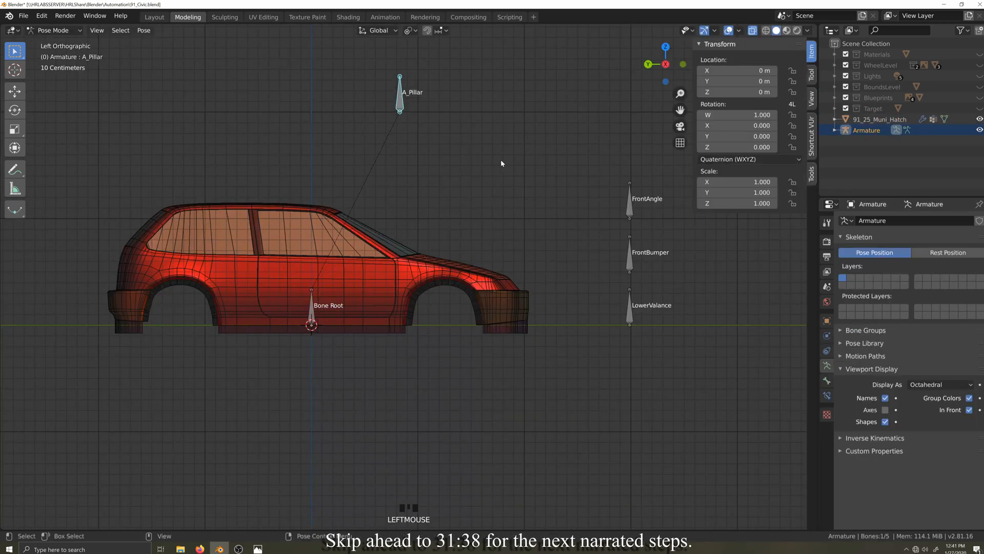
key(g)
key(y)
right_click(461, 159)
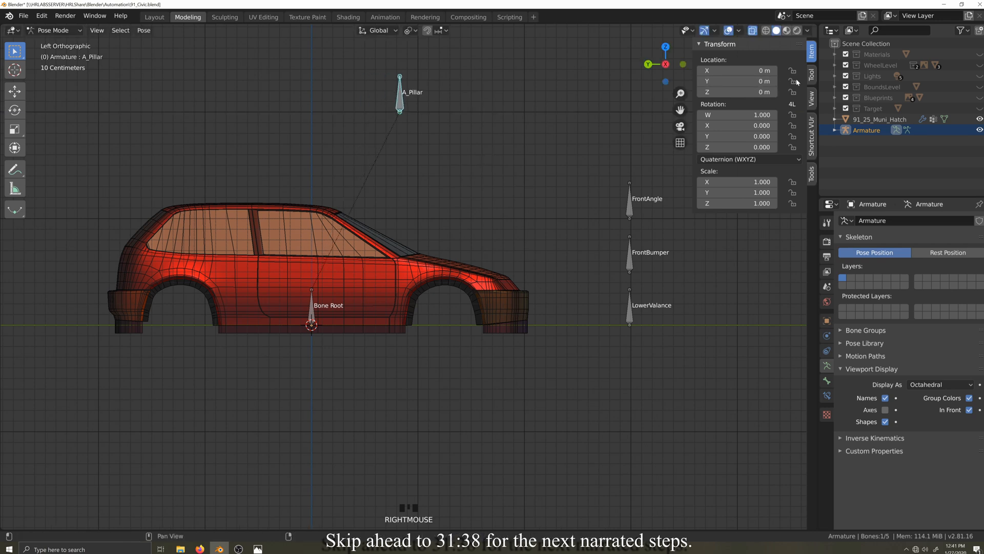
- Lock the A_Pillar bone's X and Y location and move it about 0.56 m rearward in pose mode
key(g)
click(458, 153)
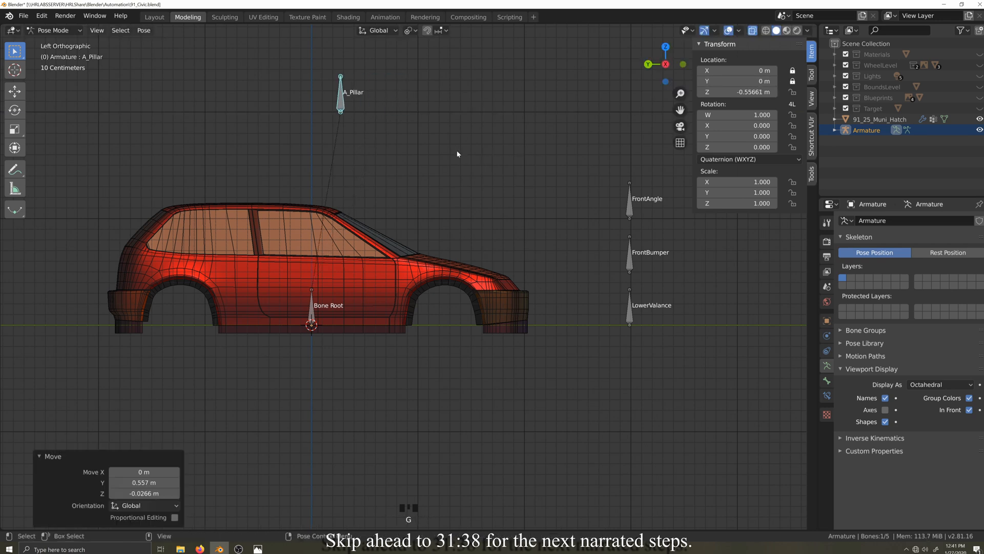
key(ctrl+Tab)
- Weight paint the car body's A_Pillar group, adding 0.250 weight to the selected door vertices and A-pillar base with a 500 px brush
click(392, 273)
key(Tab)
click(53, 30)
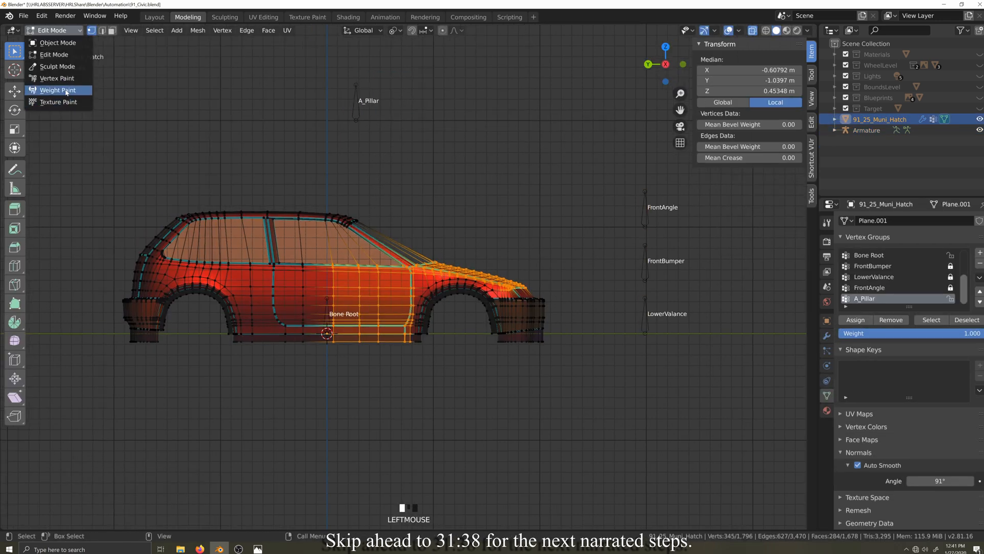
click(58, 90)
click(812, 75)
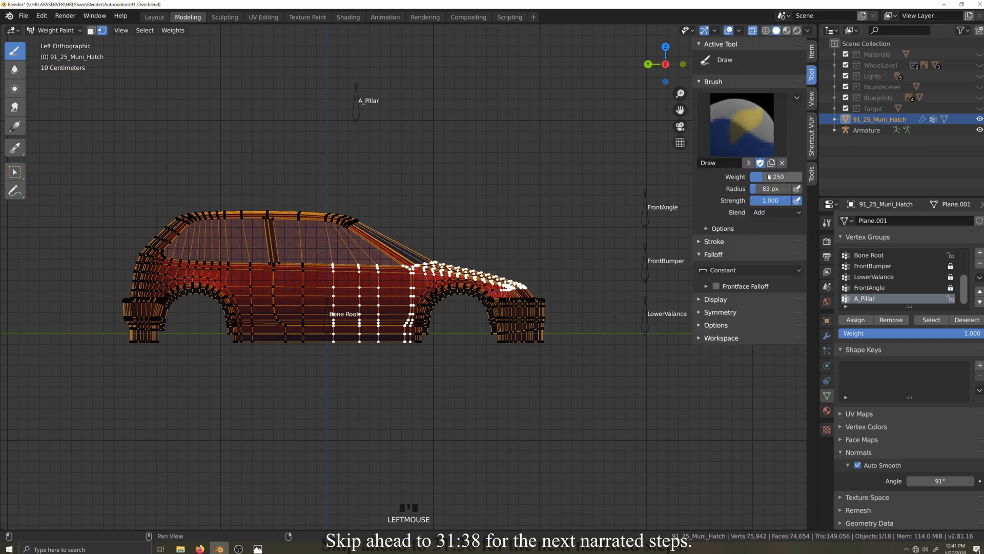
scroll(262, 409, up, 5)
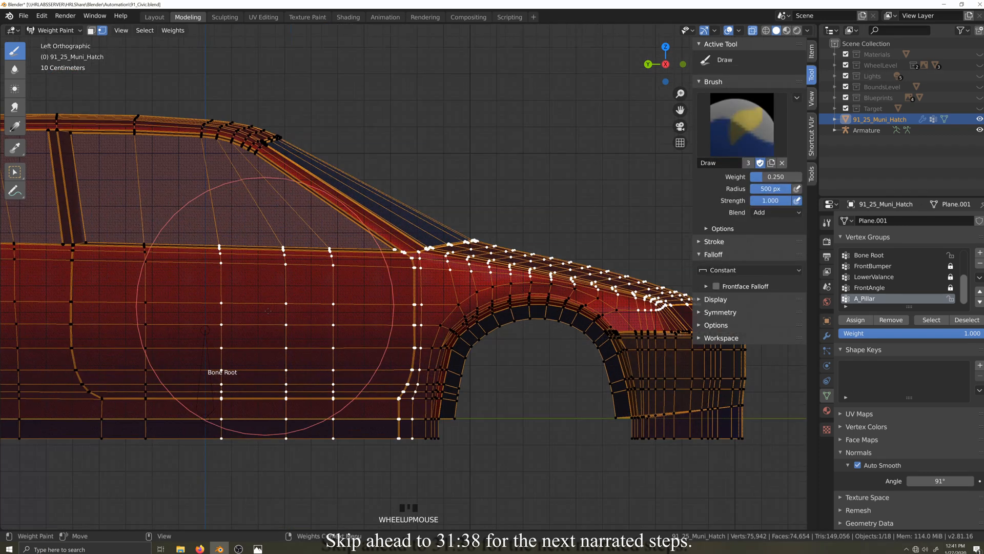
mouse_move(310, 374)
mouse_down()
mouse_move(241, 328)
mouse_move(268, 165)
mouse_move(417, 115)
mouse_move(442, 395)
mouse_up()
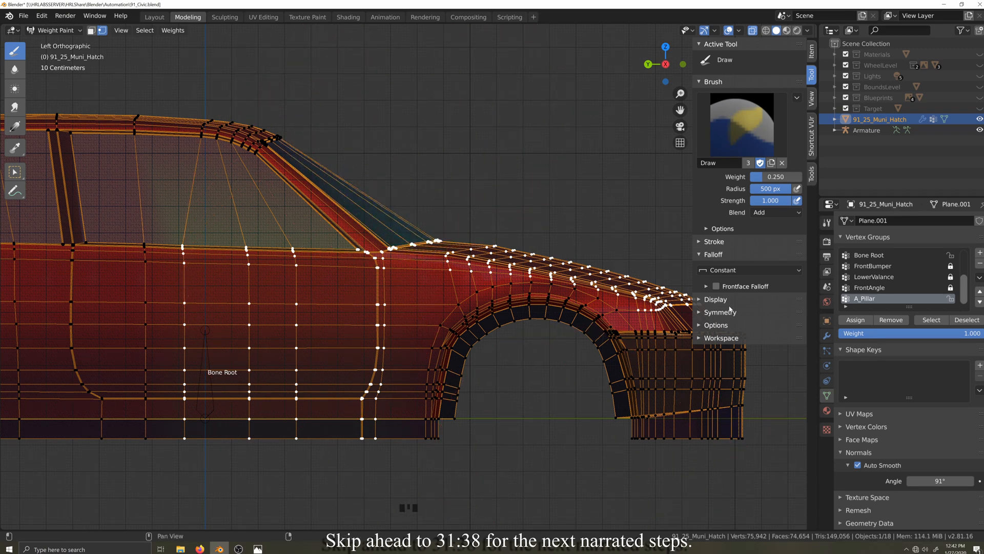
- Subtract A_Pillar weight from the door vertices with a 0.010 weight brush, undoing the last stroke
click(798, 213)
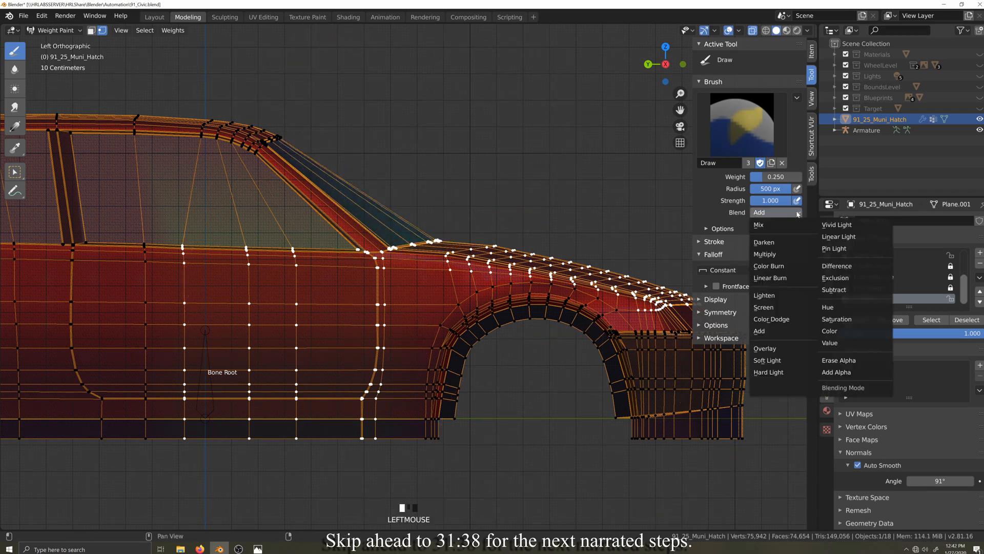
click(836, 290)
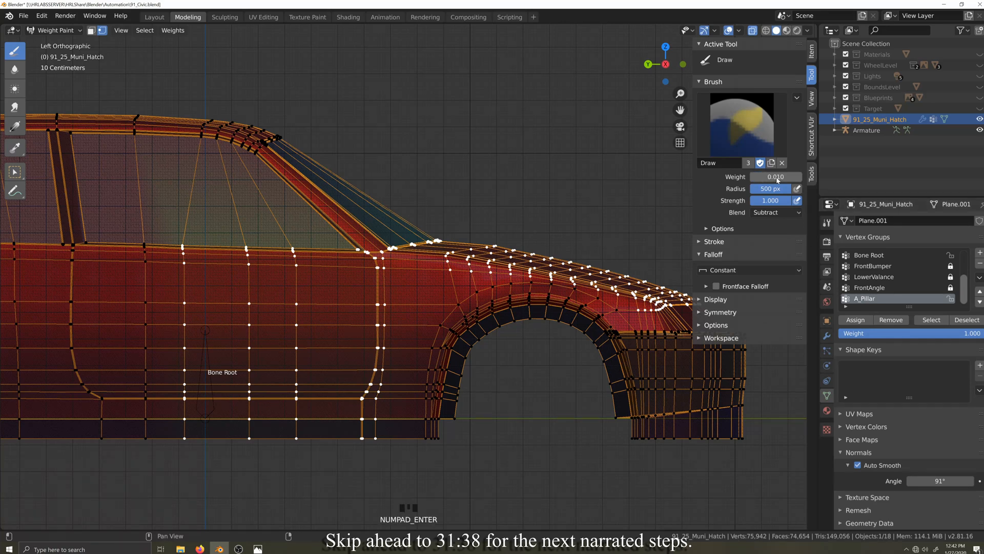
mouse_move(103, 313)
mouse_down()
mouse_move(94, 375)
mouse_move(115, 370)
mouse_move(155, 294)
mouse_move(210, 326)
mouse_move(143, 333)
mouse_move(208, 362)
mouse_move(222, 446)
mouse_move(213, 325)
mouse_move(198, 318)
mouse_move(213, 407)
mouse_move(219, 312)
mouse_move(198, 345)
mouse_move(548, 403)
mouse_up()
key(ctrl+z)
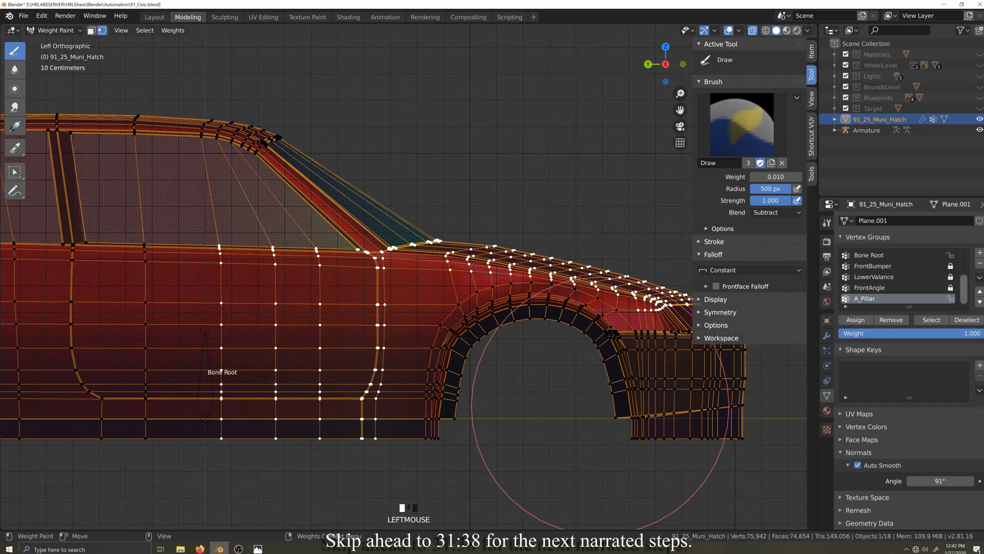
- Deselect the door and A-pillar base vertices in edit mode and return to weight painting with only the hood vertices selected
scroll(600, 405, down, 3)
click(54, 30)
click(49, 53)
ctrl+drag(171, 231, 343, 442)
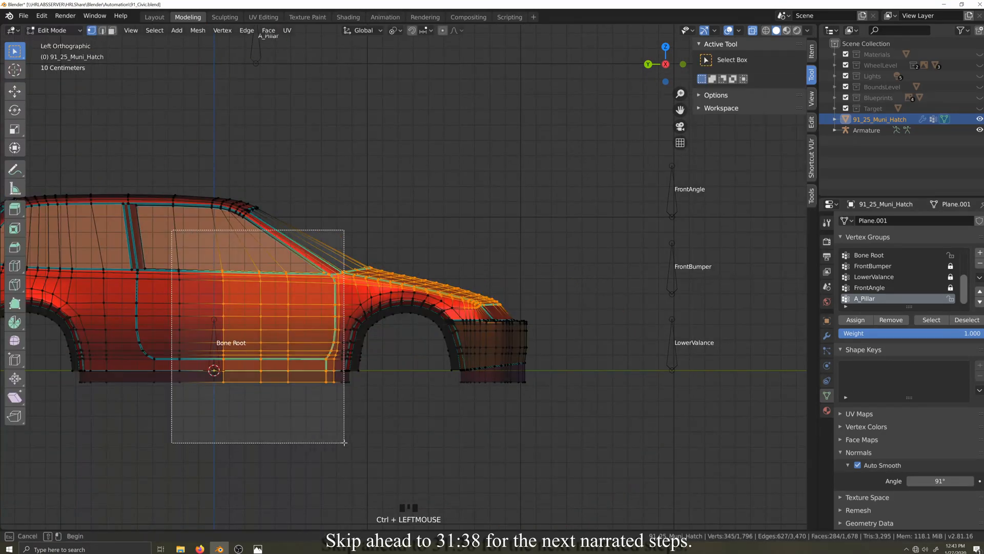
scroll(344, 442, up, 5)
click(54, 30)
click(48, 87)
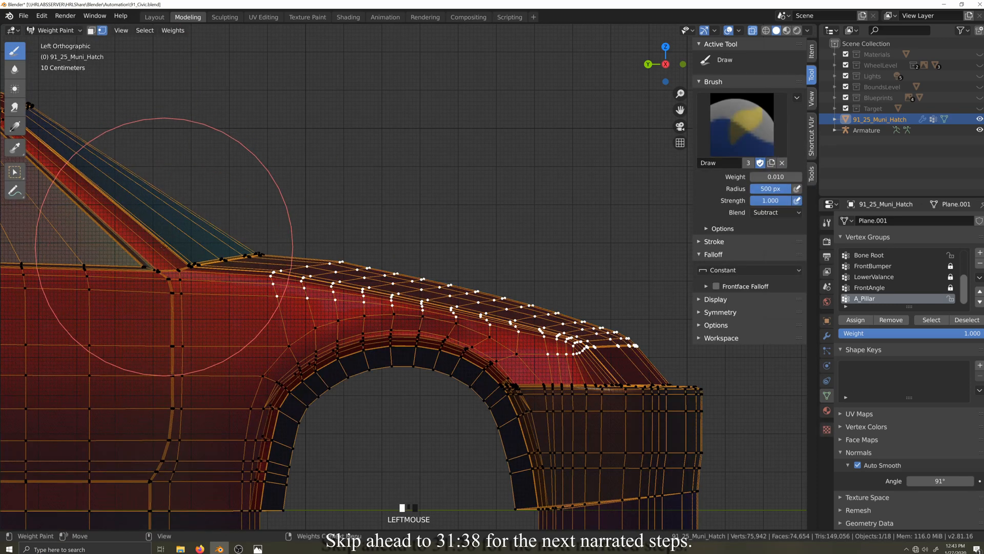
- Set the brush blend to Add and paint 0.010 A_Pillar weight over the hood vertices, undoing a stroke before repainting
scroll(192, 205, down, 2)
mouse_move(205, 277)
mouse_down()
mouse_move(265, 193)
mouse_move(221, 288)
mouse_move(259, 300)
mouse_up()
click(776, 212)
click(763, 332)
scroll(188, 304, up, 2)
mouse_move(165, 323)
mouse_down()
mouse_move(159, 223)
mouse_move(191, 311)
mouse_move(227, 199)
mouse_move(347, 155)
mouse_move(387, 153)
mouse_up()
key(ctrl+z)
mouse_move(194, 335)
mouse_down()
mouse_move(232, 190)
mouse_move(292, 106)
mouse_move(238, 149)
mouse_move(208, 325)
mouse_move(418, 152)
mouse_move(238, 259)
mouse_move(285, 297)
mouse_move(422, 169)
mouse_move(307, 294)
mouse_move(428, 158)
mouse_move(483, 162)
mouse_move(266, 312)
mouse_move(475, 92)
mouse_move(551, 200)
mouse_up()
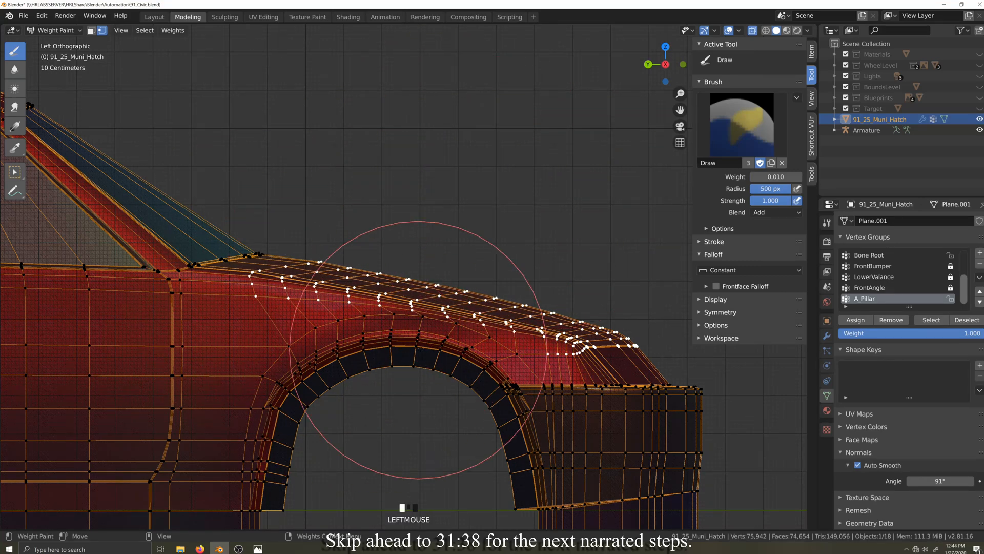
- Build up a gradual A_Pillar weight falloff along the hood with repeated additive 0.010 strokes, strongest near the windshield
mouse_move(528, 190)
mouse_down()
mouse_move(370, 315)
mouse_move(492, 182)
mouse_move(359, 325)
mouse_up()
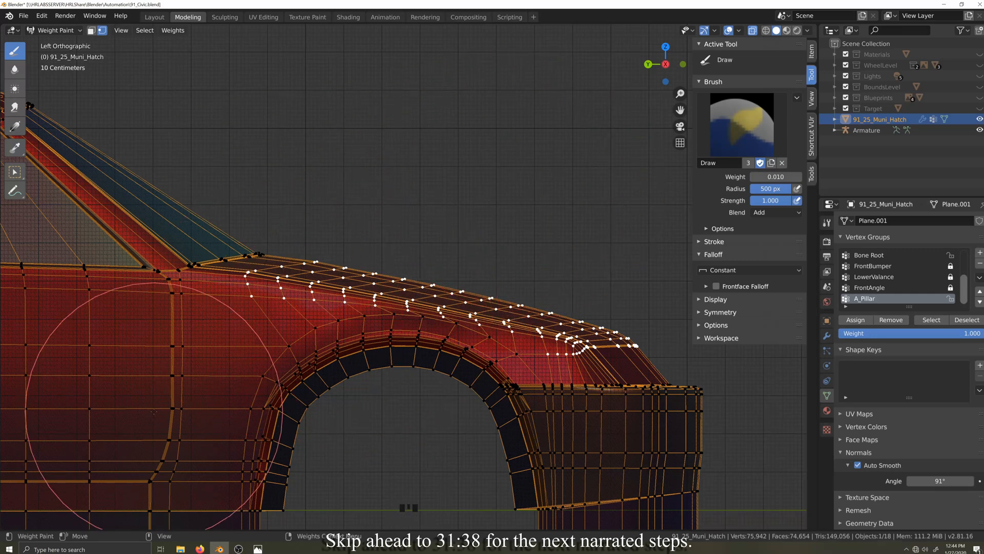
mouse_move(468, 175)
mouse_down()
mouse_move(224, 237)
mouse_move(290, 334)
mouse_move(393, 122)
mouse_up()
mouse_move(417, 153)
mouse_down()
mouse_move(297, 263)
mouse_move(231, 208)
mouse_up()
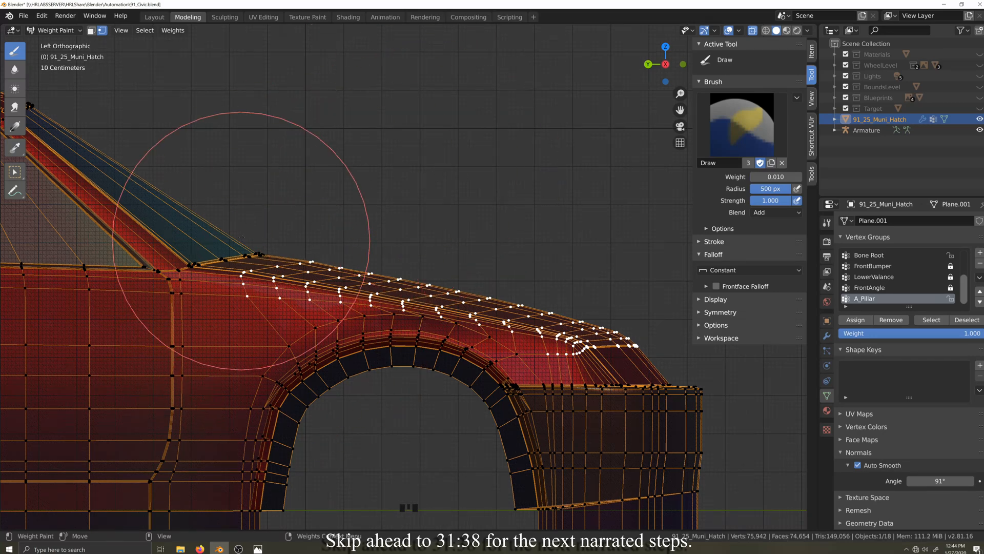
mouse_move(420, 166)
mouse_down()
mouse_move(92, 191)
mouse_move(330, 158)
mouse_move(219, 299)
mouse_up()
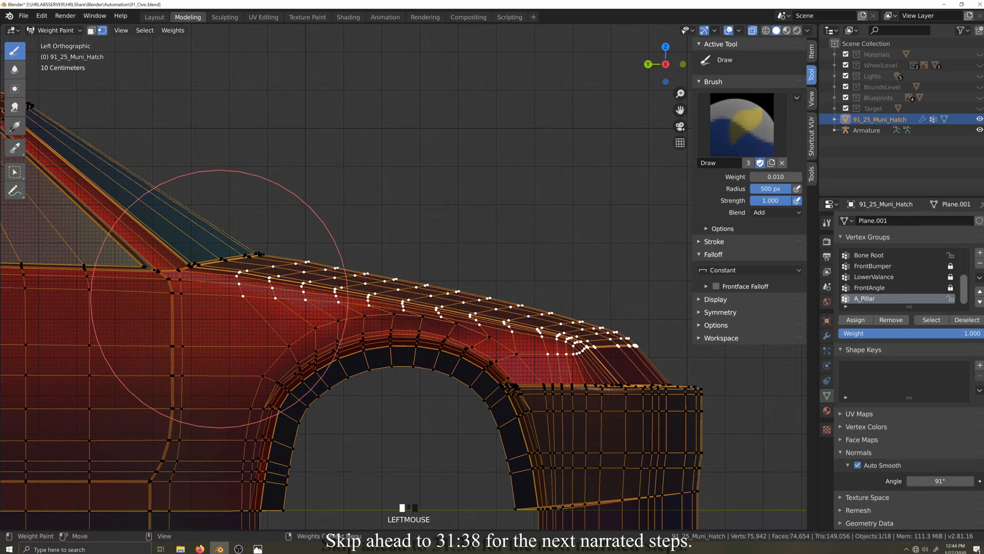
mouse_move(308, 122)
mouse_down()
mouse_move(268, 121)
mouse_move(119, 252)
mouse_move(143, 198)
mouse_move(341, 121)
mouse_move(76, 241)
mouse_move(359, 359)
mouse_up()
- Reduce A_Pillar weight on individual hood edge and fender vertices with a 50 px Subtract brush at 0.010 weight
scroll(610, 469, up, 2)
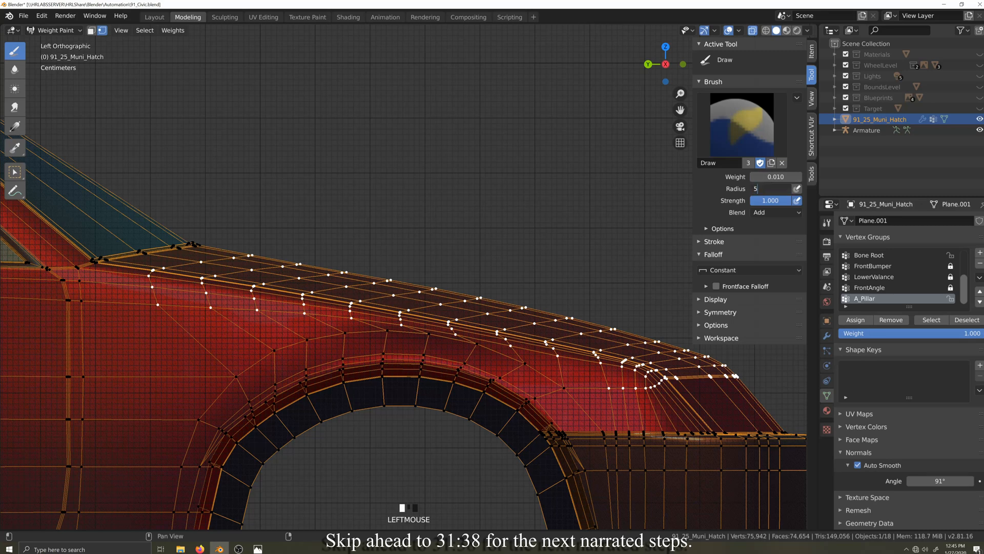
click(793, 213)
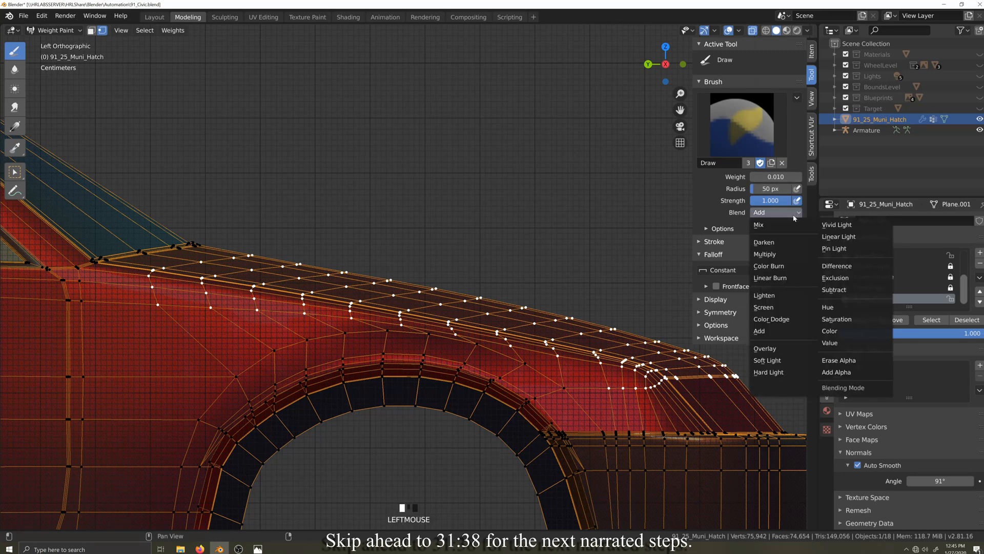
click(843, 289)
scroll(521, 487, up, 1)
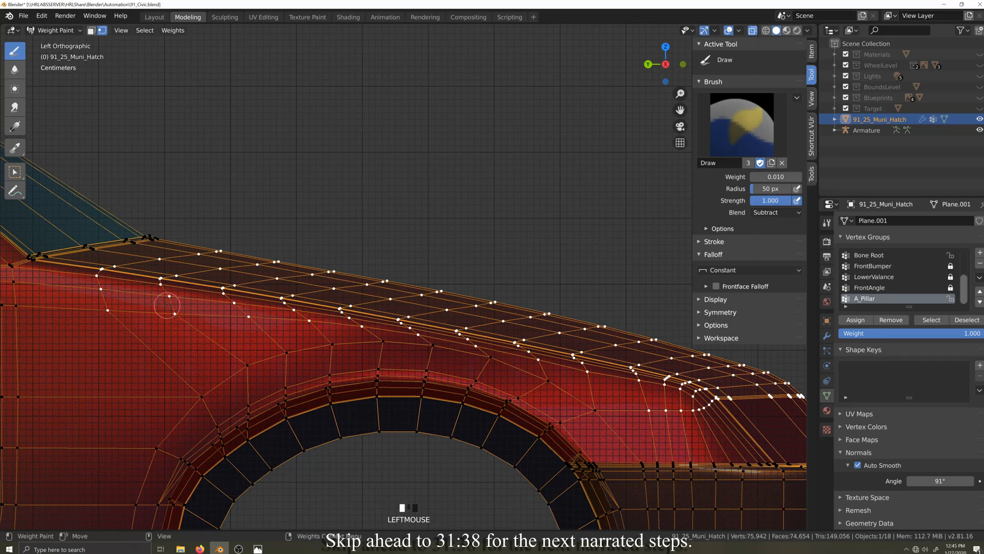
- Select the armature and test the A_Pillar morph by moving its bone in pose mode
scroll(404, 392, down, 7)
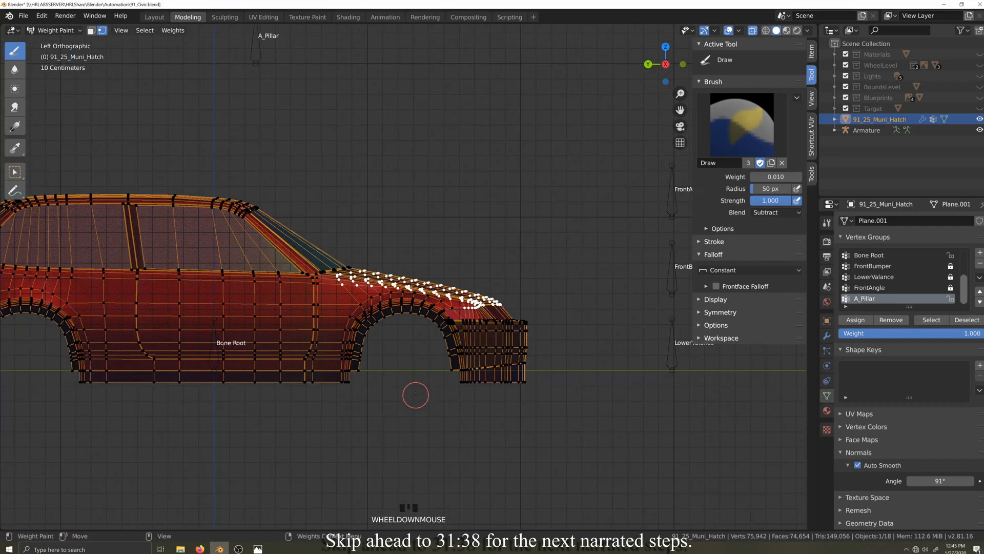
key(Tab)
middle_drag(416, 395, 393, 410)
scroll(394, 410, down, 3)
key(Tab)
click(56, 31)
click(67, 43)
click(333, 120)
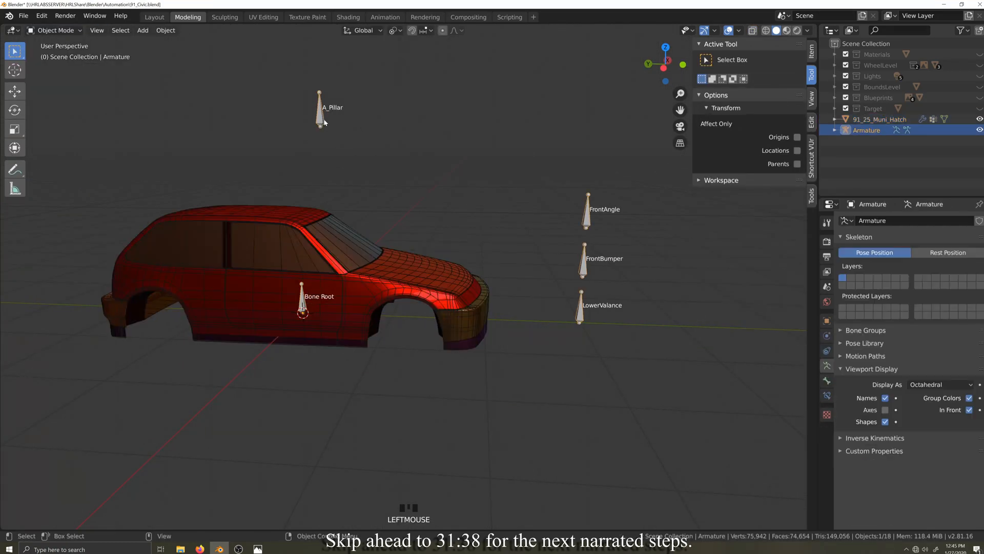
key(ctrl+Tab)
scroll(339, 154, up, 5)
key(g)
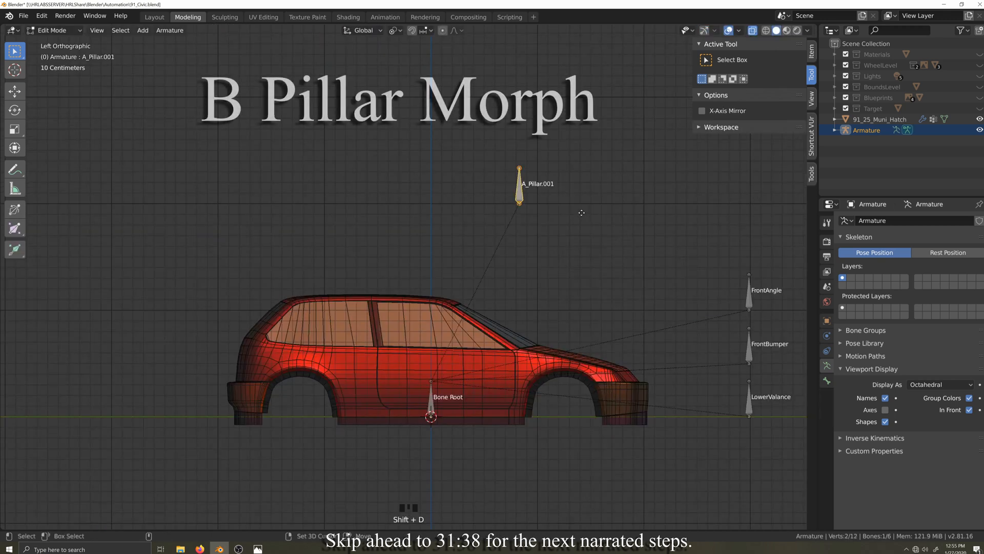
- Duplicate the A_Pillar bone 1.34 m along Y and rename the copy B_Pillar
key(shift+d)
key(y)
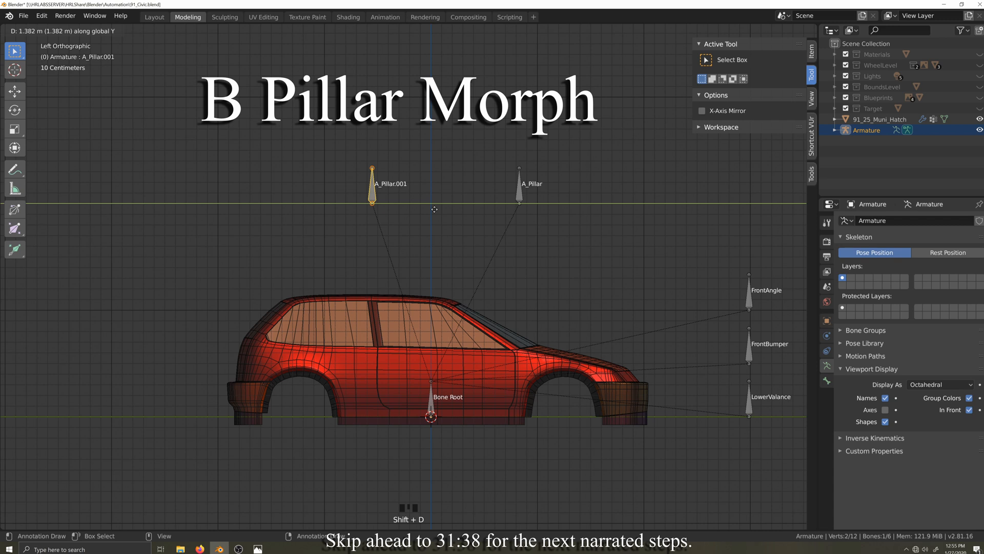
click(437, 209)
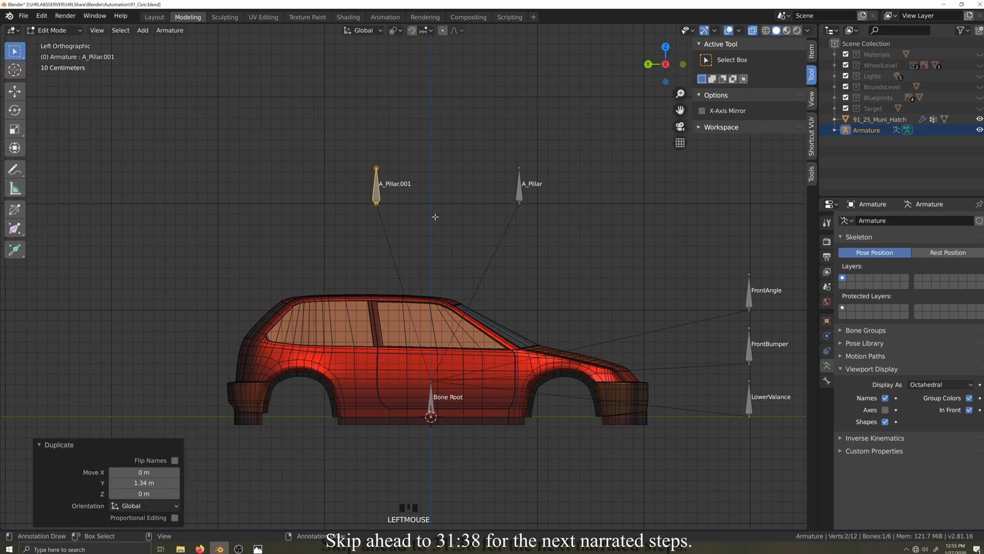
click(827, 381)
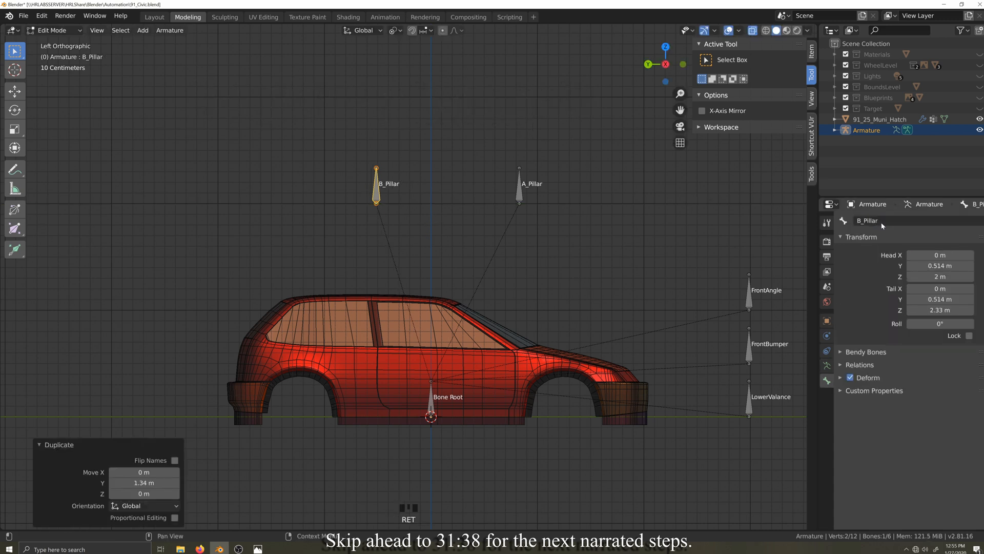
- Select the car body's vertices around the B-pillar from roof to sill in edit mode
key(ctrl+Tab)
click(404, 292)
click(389, 382)
key(Tab)
click(363, 283)
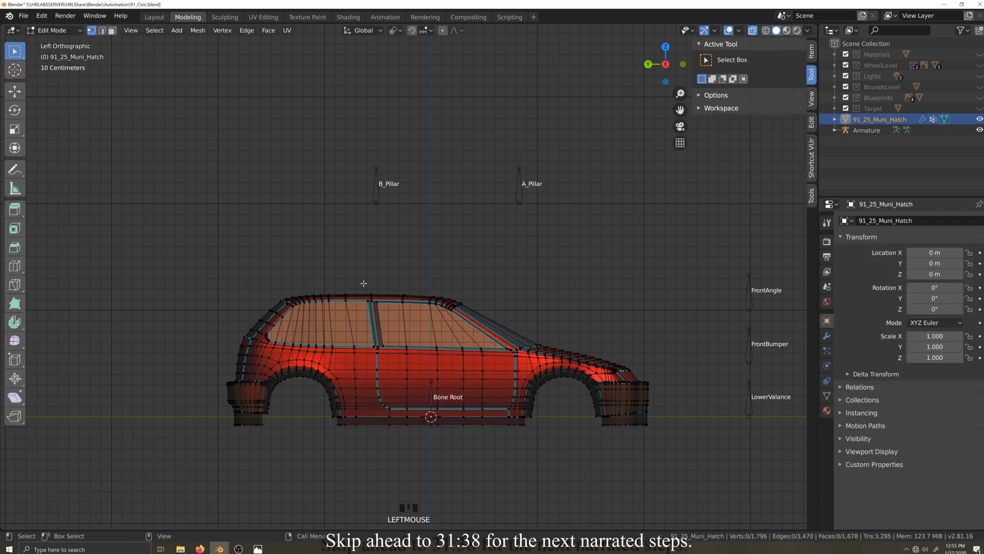
mouse_move(363, 283)
mouse_down()
mouse_move(395, 434)
mouse_move(379, 363)
mouse_move(393, 412)
mouse_up()
key(c)
scroll(373, 420, up, 3)
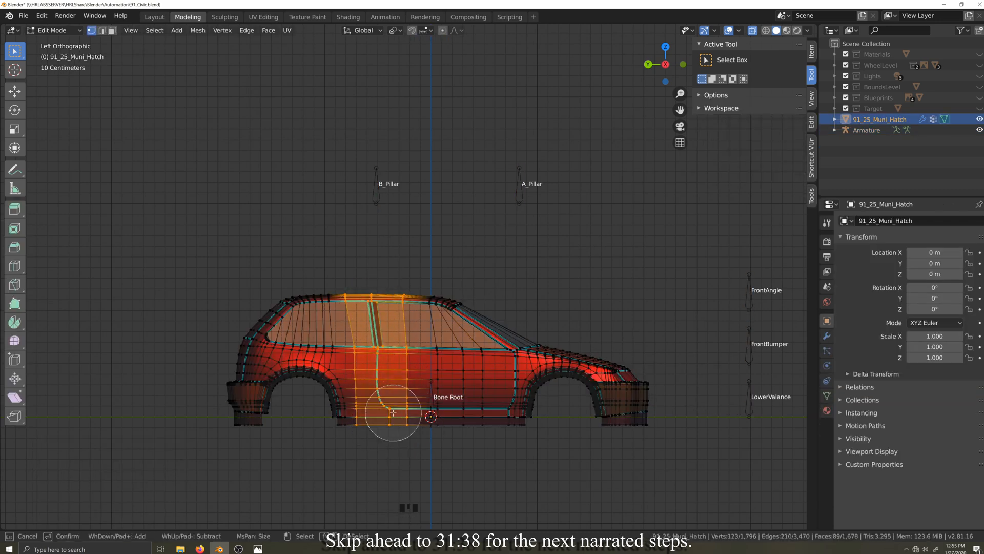
right_click(392, 412)
- Lock the A_Pillar vertex group and add a new vertex group named B_Pillar
click(826, 396)
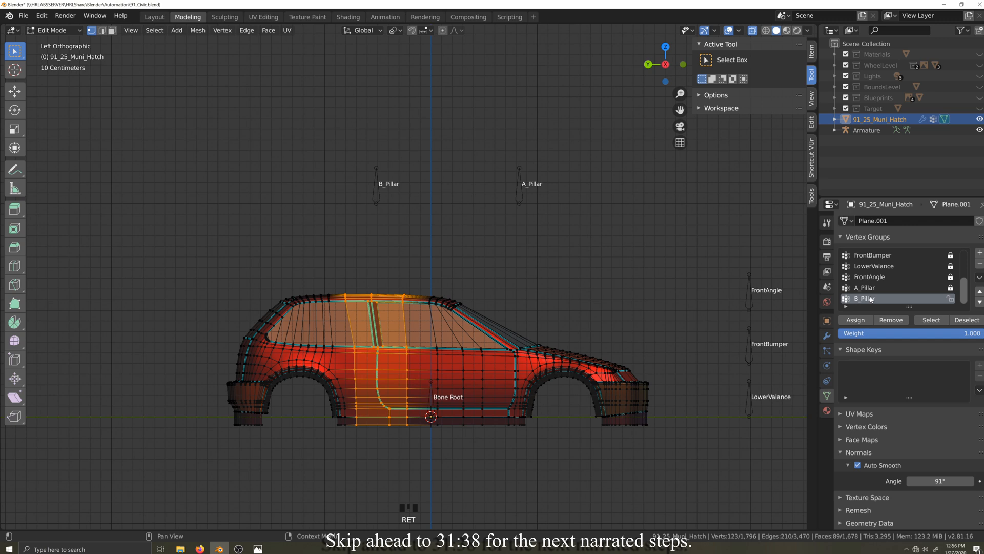
scroll(500, 409, down, 3)
middle_drag(481, 359, 461, 333)
key(grave)
key(ctrl+KP_3)
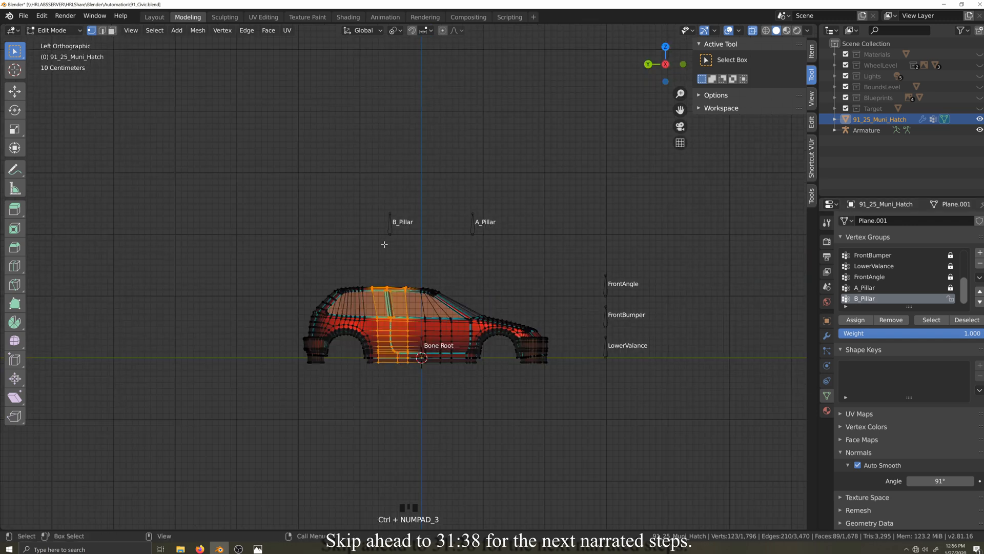
- Move the B_Pillar bone about 0.51 m toward the front of the car in pose mode
key(Tab)
click(391, 225)
key(g)
right_click(434, 236)
key(g)
click(441, 246)
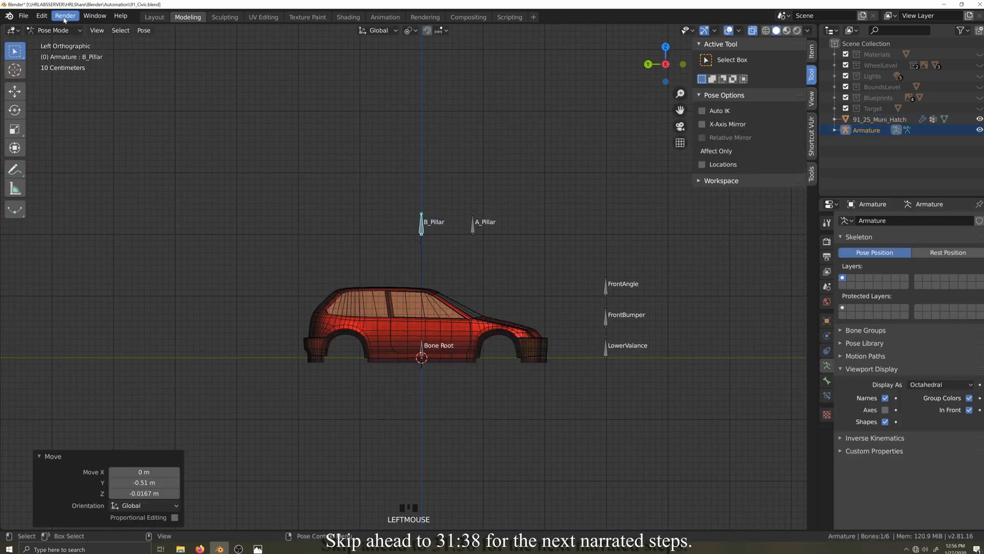
- Weight paint the car body's B_Pillar group, adding 0.250 weight to the selected vertices with a 500 px Add brush
click(60, 30)
click(66, 42)
click(359, 312)
key(Tab)
click(59, 30)
click(62, 86)
key(shift+grave)
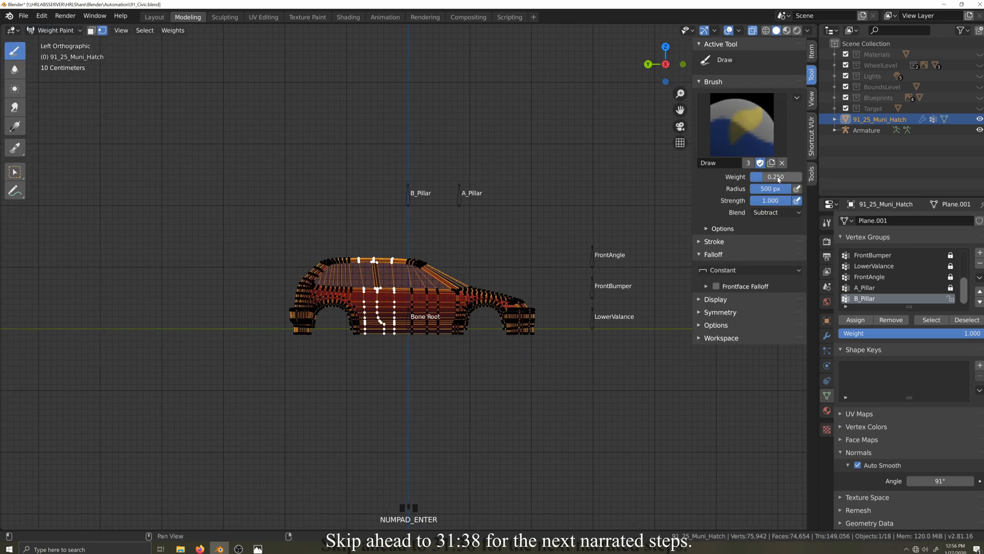
click(778, 213)
click(760, 330)
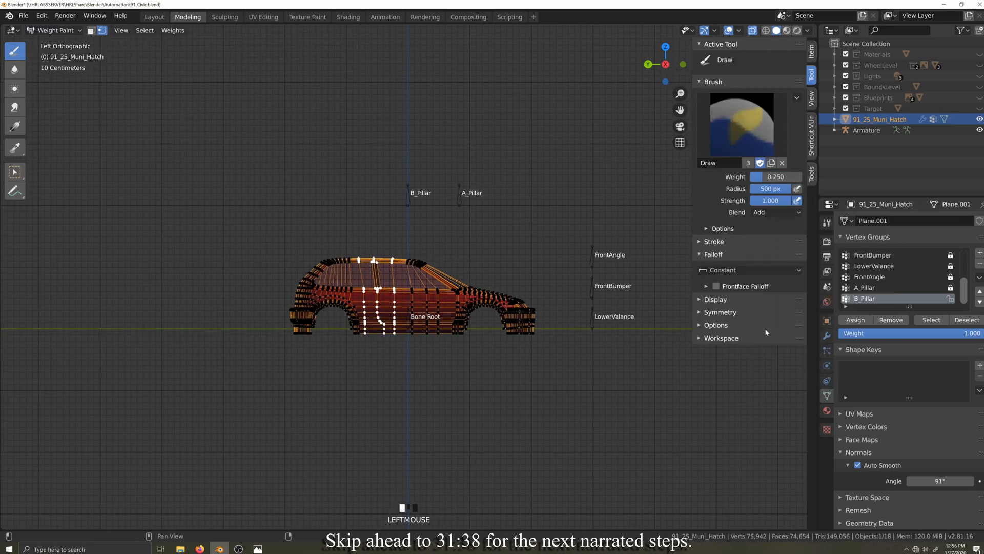
scroll(408, 533, up, 3)
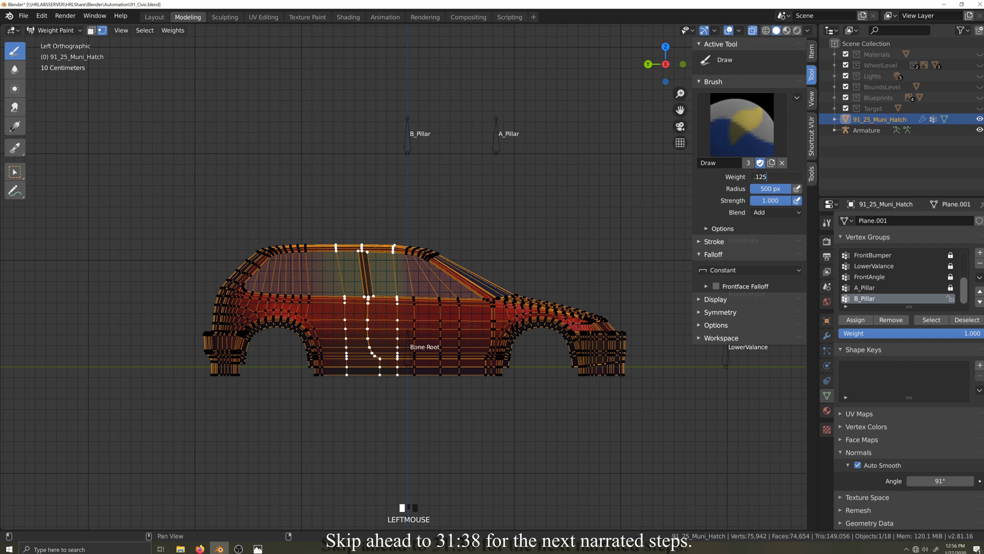
- Subtract 0.125 B_Pillar weight from the vertex columns ahead of and behind the B-pillar
click(769, 212)
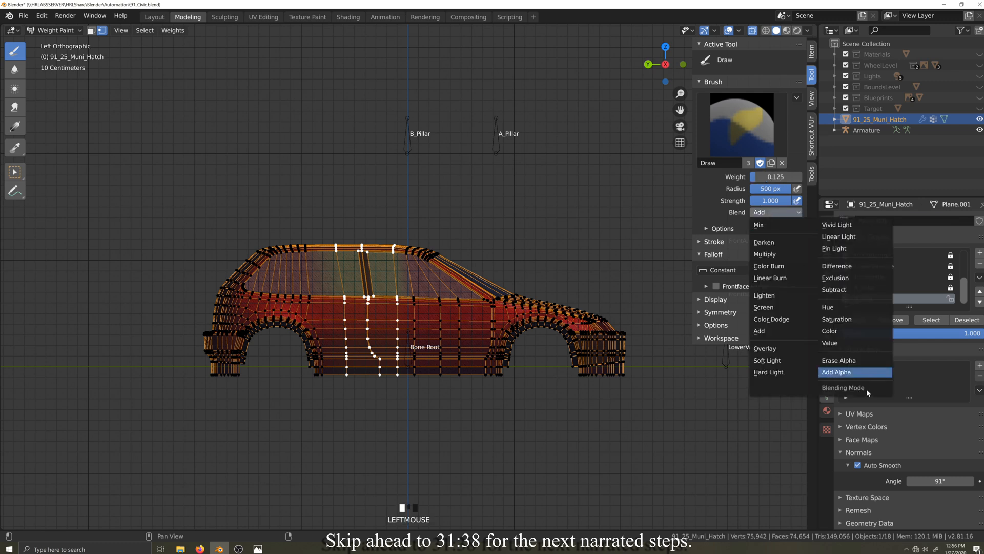
click(843, 290)
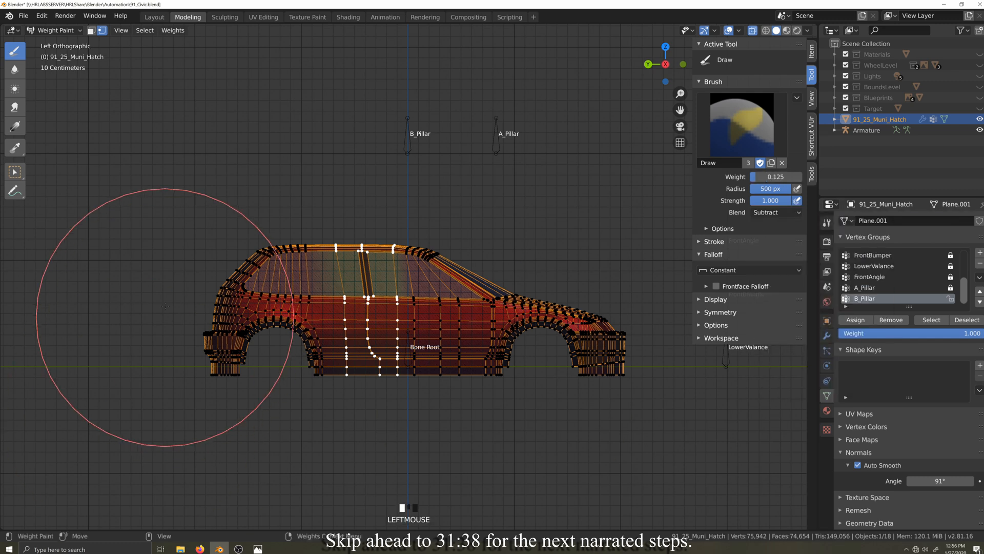
drag(224, 279, 227, 389)
drag(515, 379, 507, 262)
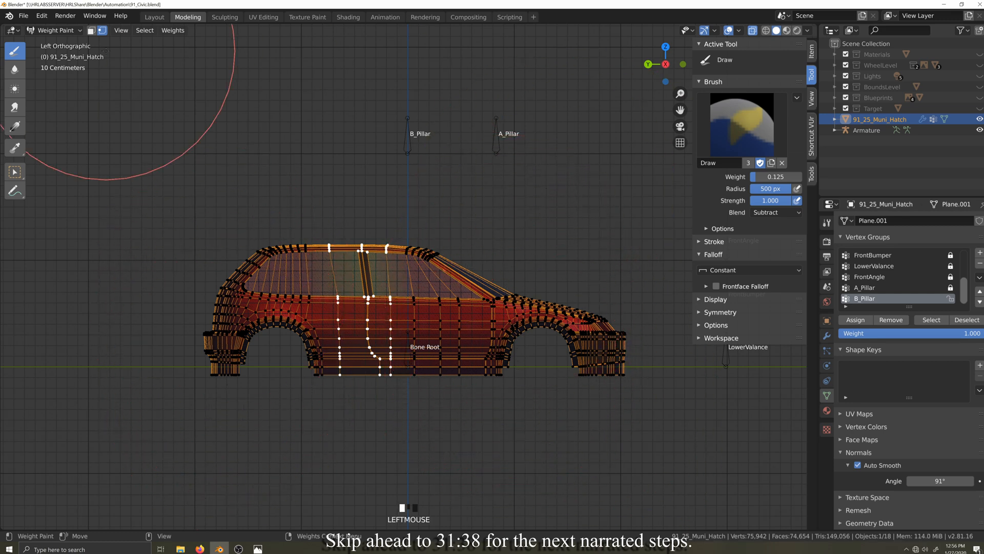
click(79, 31)
click(52, 80)
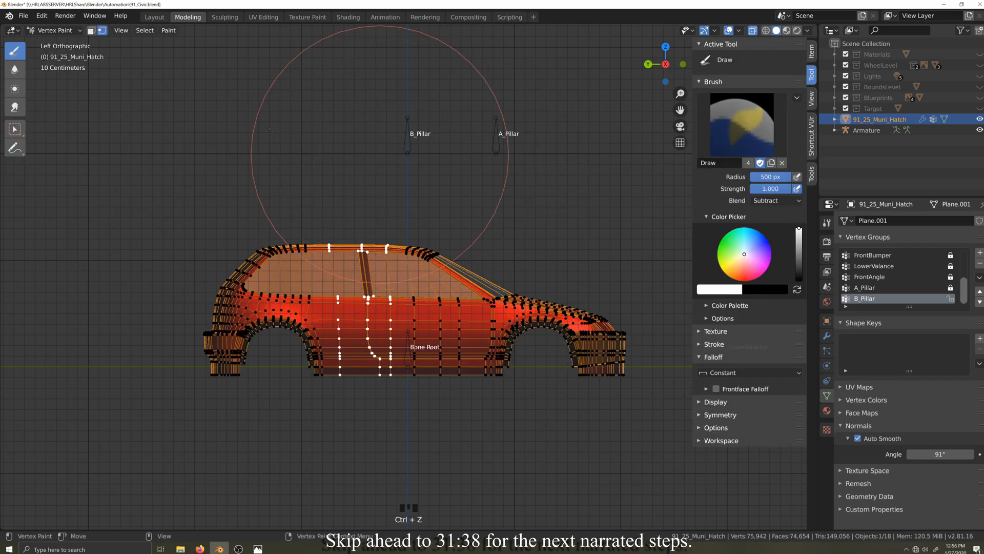
- Return to object mode and move the B_Pillar bone toward the rear of the car in pose mode
click(56, 30)
click(52, 40)
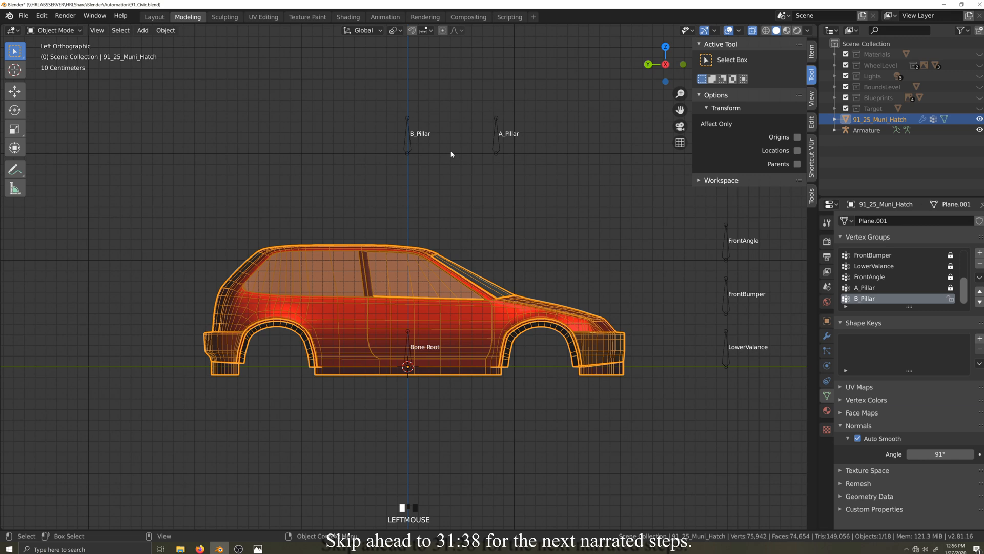
click(413, 147)
key(ctrl+Tab)
key(g)
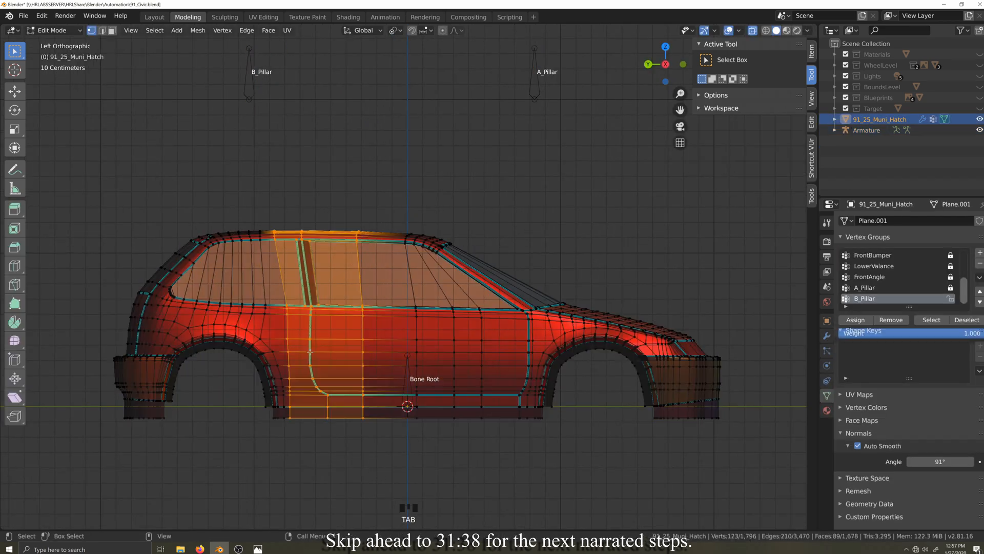
- Subtract 0.010 B_Pillar weight from the vertex column just behind the B-pillar with the 500 px brush
ctrl+drag(310, 230, 385, 259)
scroll(789, 107, up, 1)
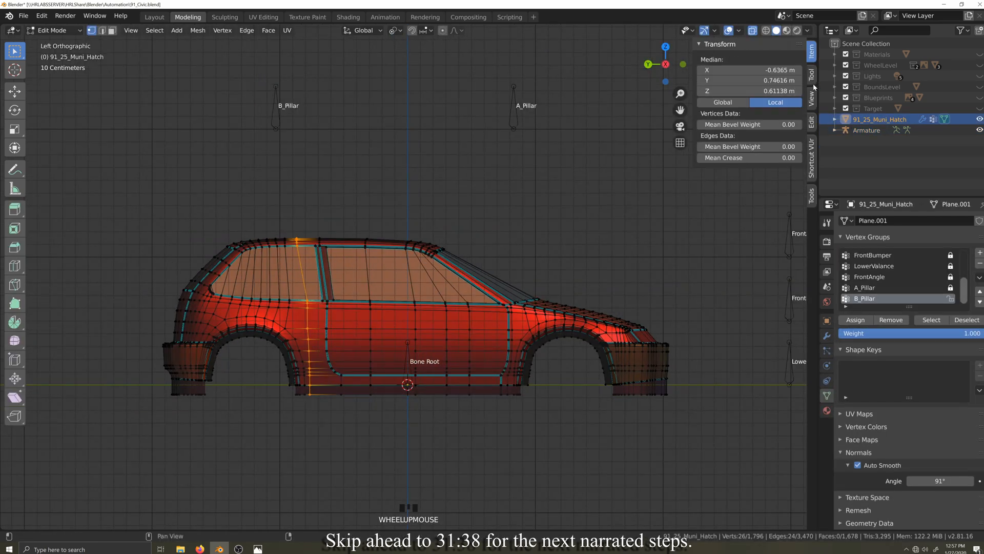
click(57, 31)
click(61, 89)
scroll(811, 102, down, 1)
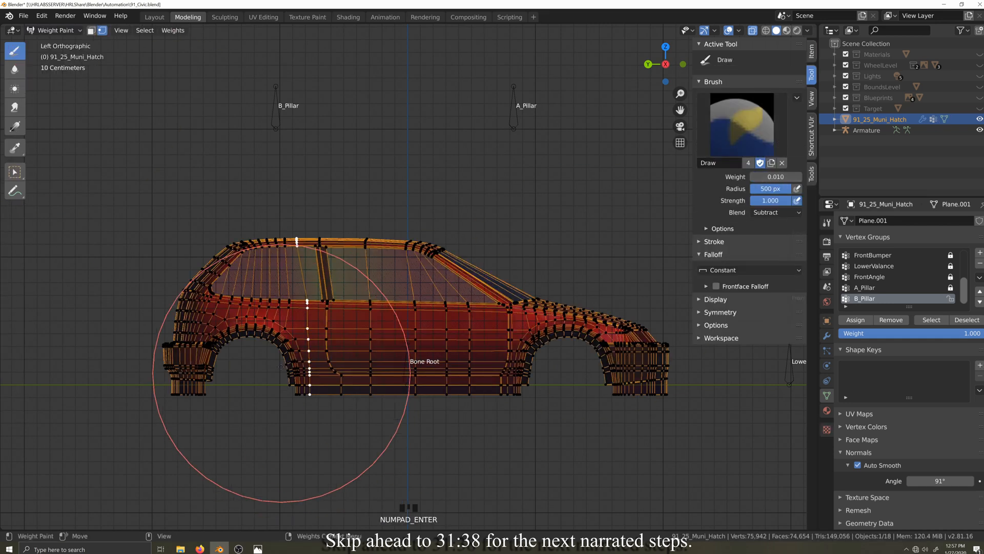
click(301, 316)
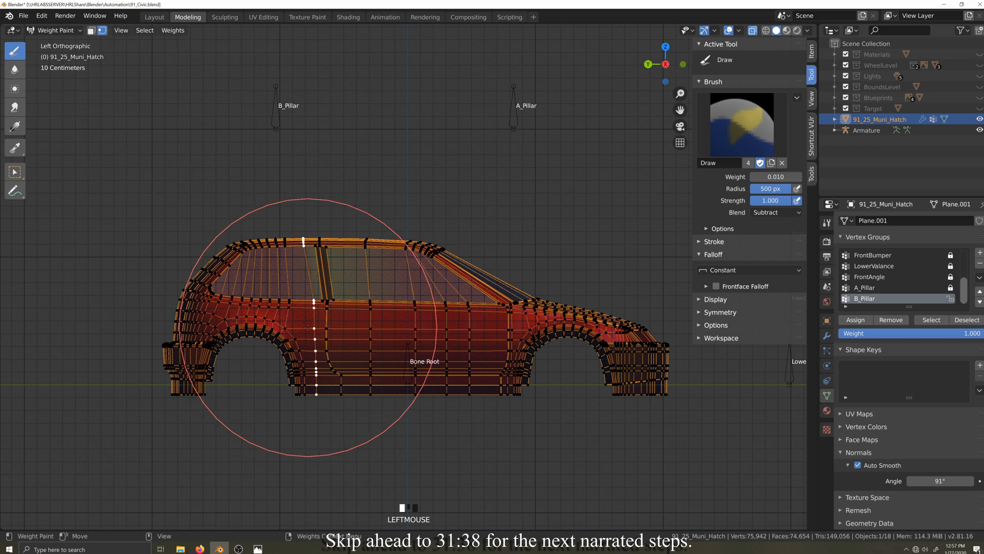
- Select the vertex column just ahead of the B-pillar, and move the B_Pillar bone toward the front of the car in pose mode
click(58, 31)
click(56, 55)
drag(354, 228, 380, 419)
click(57, 30)
click(57, 43)
click(278, 124)
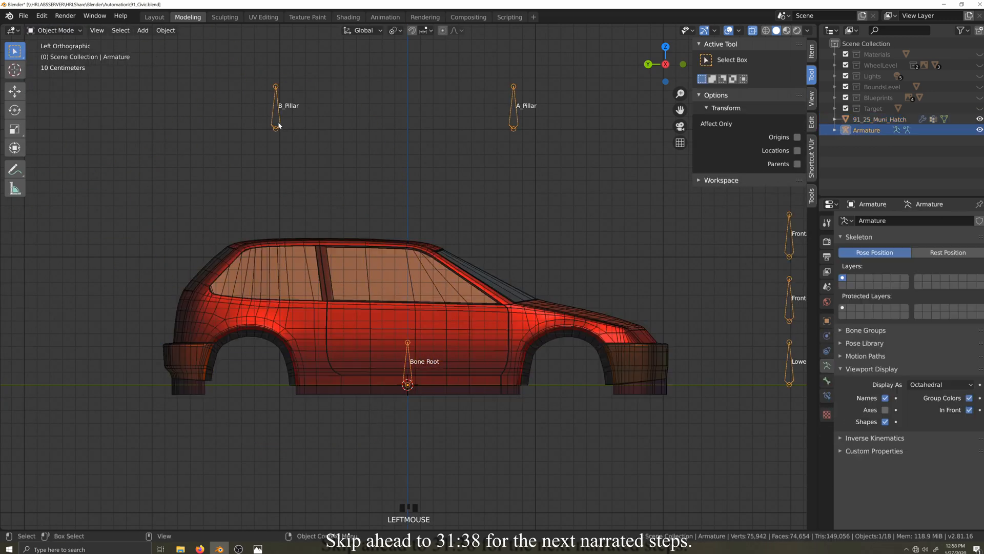
click(57, 31)
click(56, 67)
key(g)
click(405, 127)
click(57, 31)
click(58, 44)
- Subtract 0.010 B_Pillar weight from the selected vertex column ahead of the B-pillar
click(57, 31)
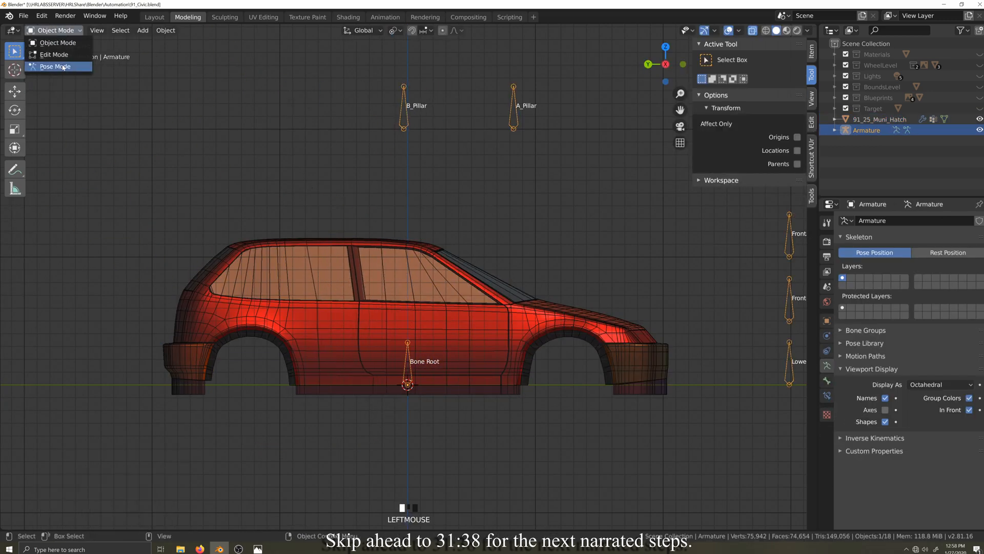
key(Tab)
click(283, 241)
click(57, 31)
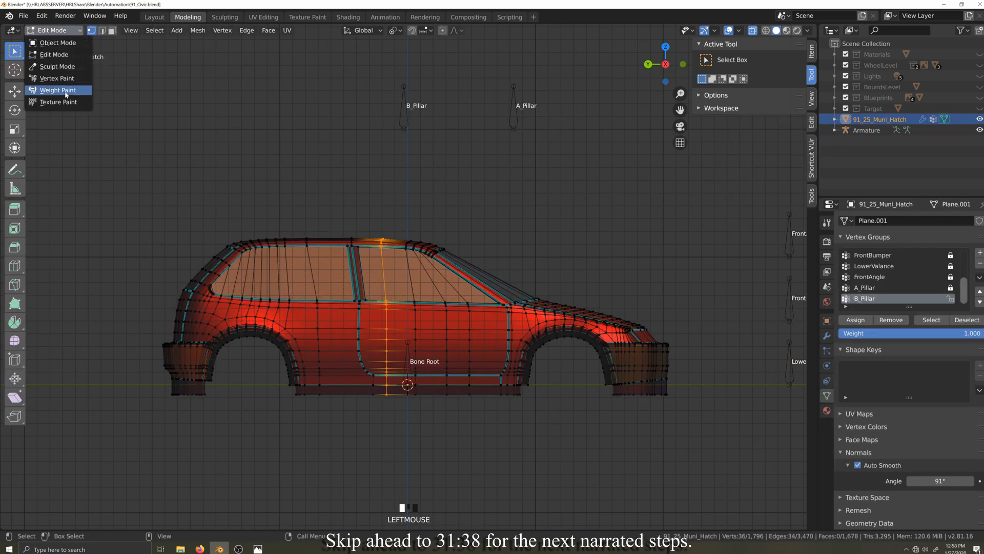
click(56, 90)
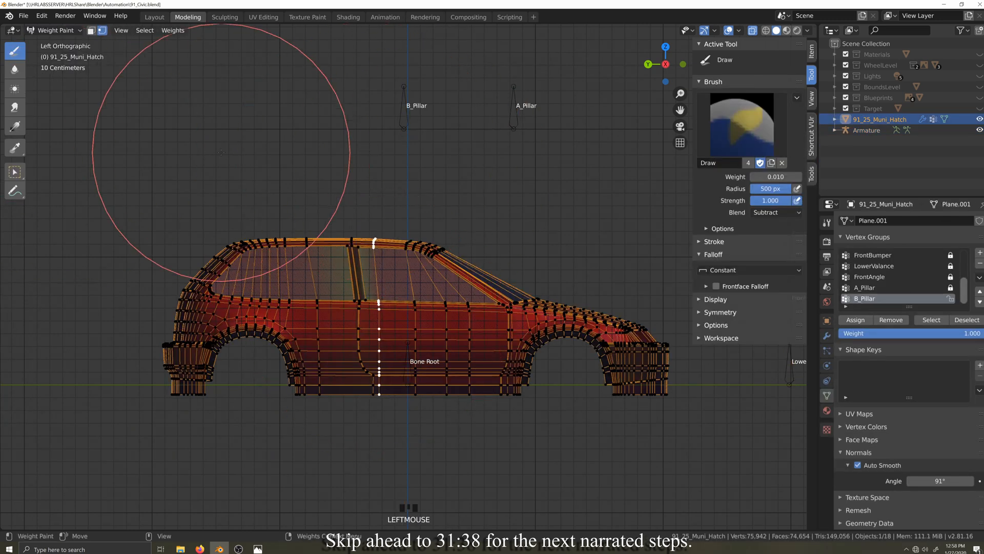
- Move the B_Pillar bone a little farther toward the front of the car in pose mode
click(57, 31)
click(55, 43)
click(409, 127)
key(g)
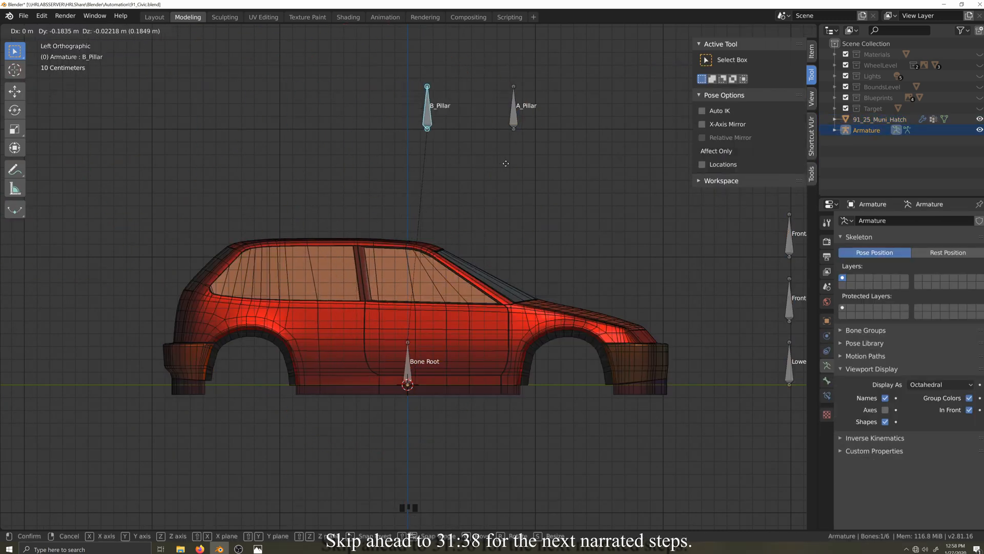
click(505, 161)
- Switch the weight brush's blend mode to Add and add 0.010 B_Pillar weight to the vertex column ahead of the B-pillar
key(ctrl+Tab)
click(390, 319)
key(Tab)
click(63, 31)
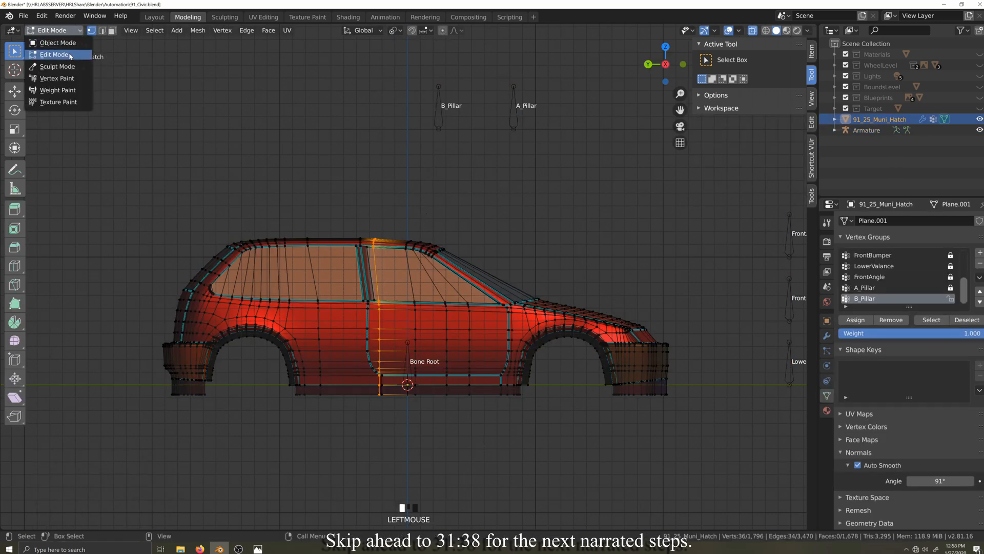
click(58, 91)
click(782, 215)
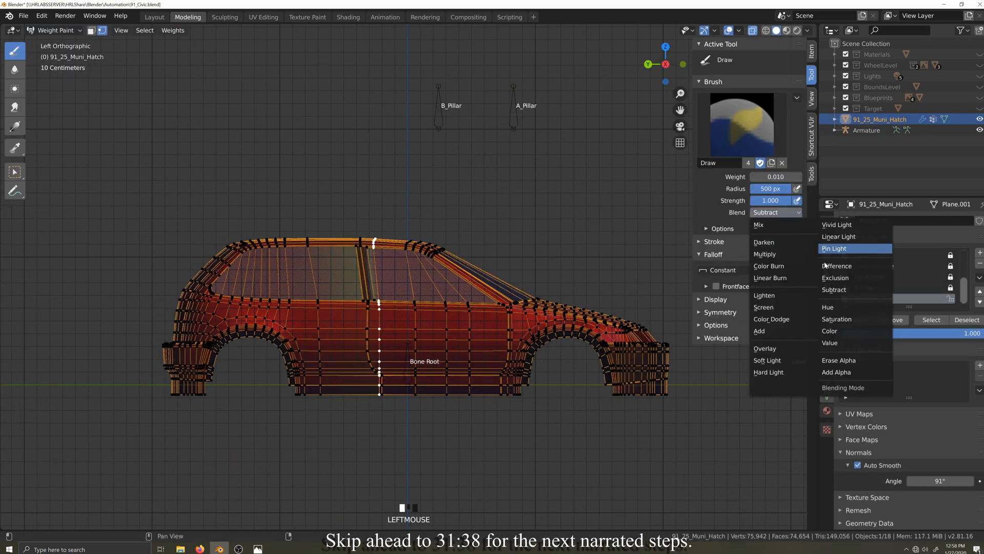
click(767, 333)
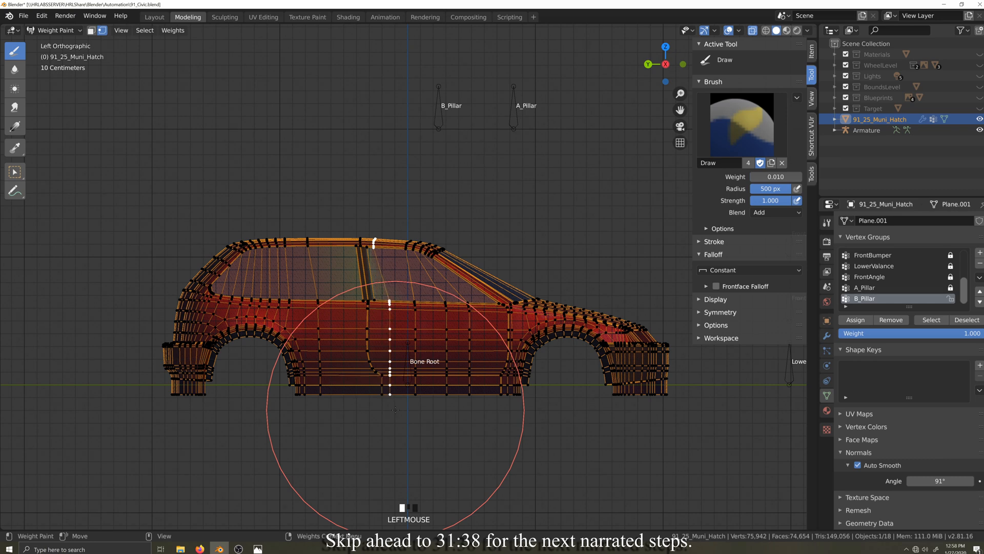
- Pose the B_Pillar bone well toward the rear of the car to test the body deformation
click(64, 31)
click(66, 42)
click(439, 120)
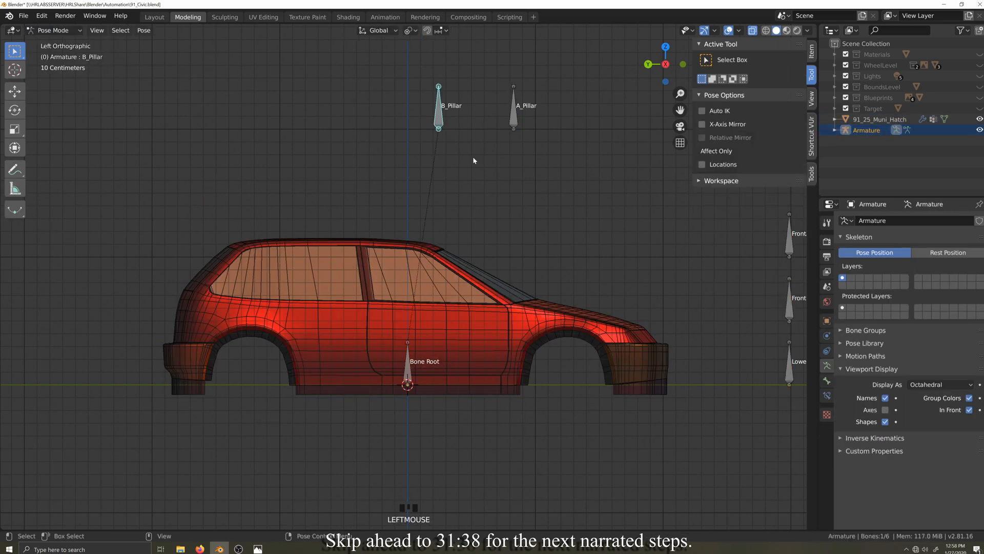
key(g)
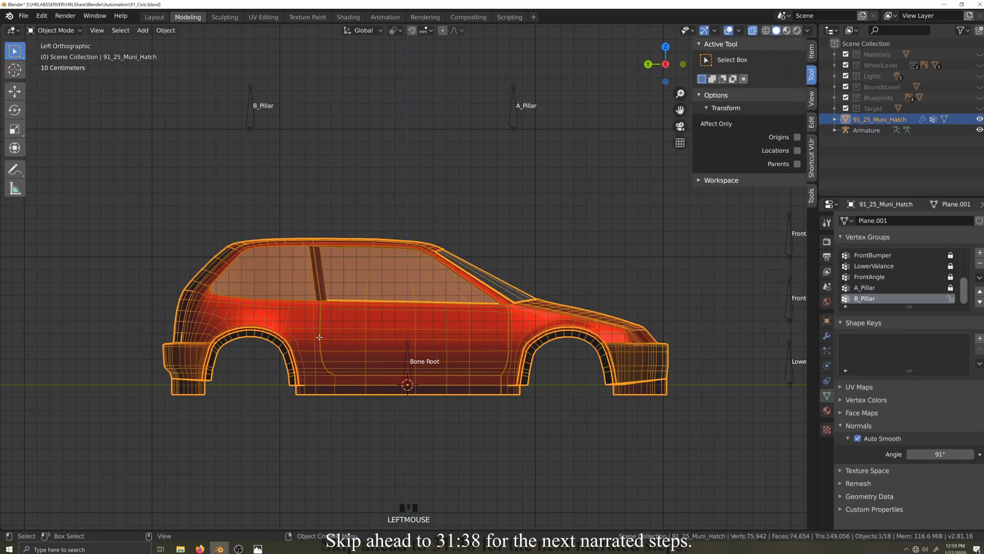
- Select the vertex column just behind the B-pillar and add 0.010 B_Pillar weight to it
ctrl+click(318, 392)
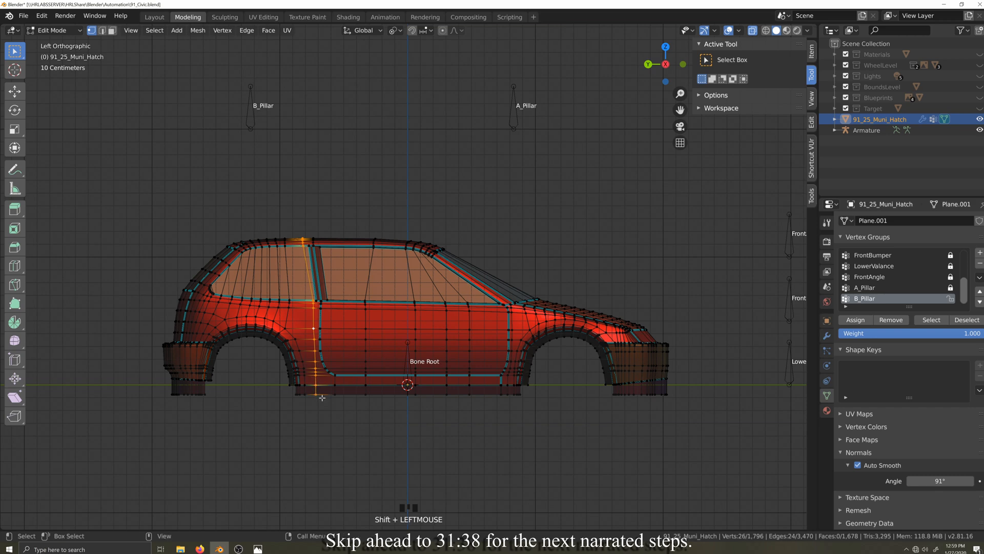
click(63, 31)
click(63, 86)
click(299, 331)
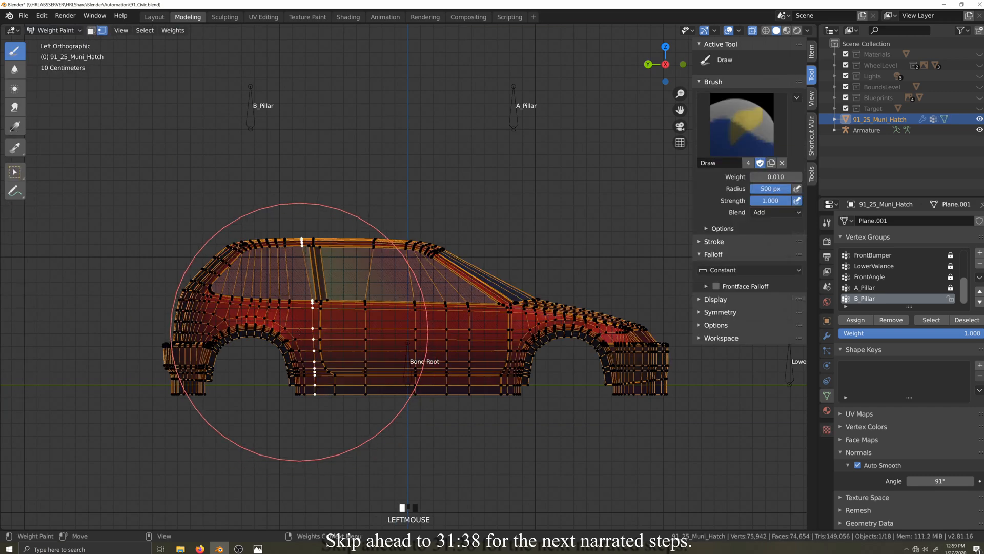
- Move the B_Pillar bone toward the front of the car in pose mode, and return to object mode
click(61, 31)
click(65, 42)
click(249, 118)
key(g)
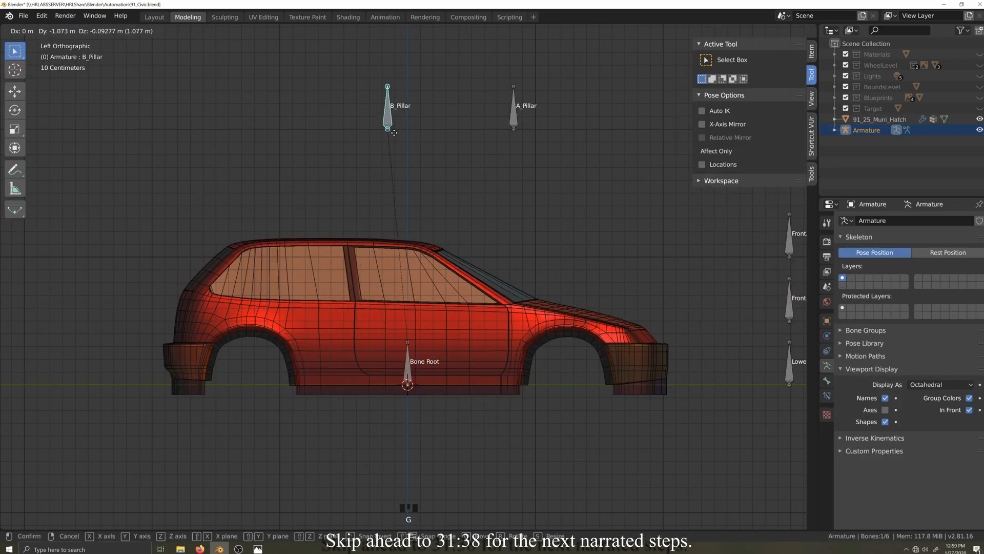
click(425, 131)
key(ctrl+Tab)
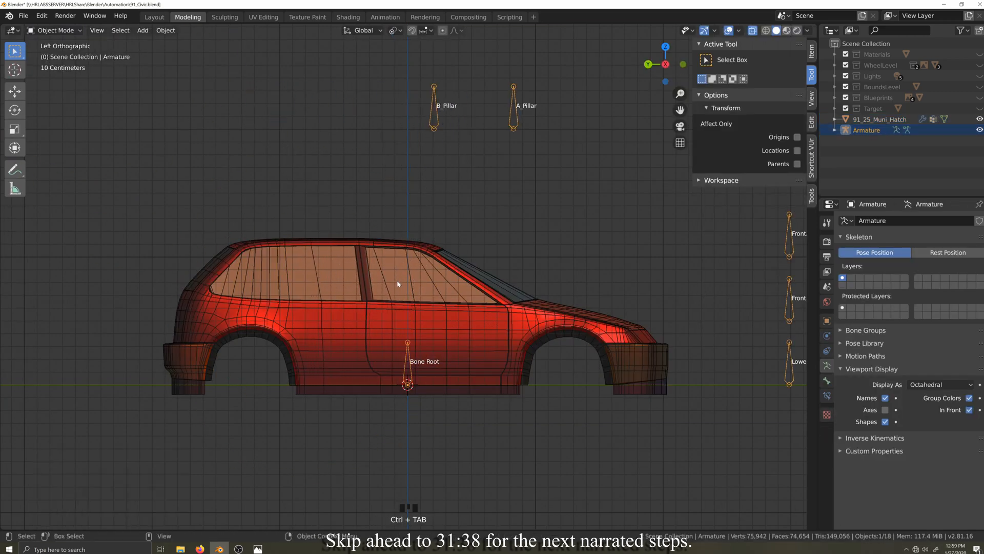
- Turn off the Armature modifier's edit-mode display and take the roof vertices just ahead of the B-pillar into weight painting
click(397, 280)
key(Tab)
scroll(397, 281, up, 1)
click(827, 335)
click(57, 30)
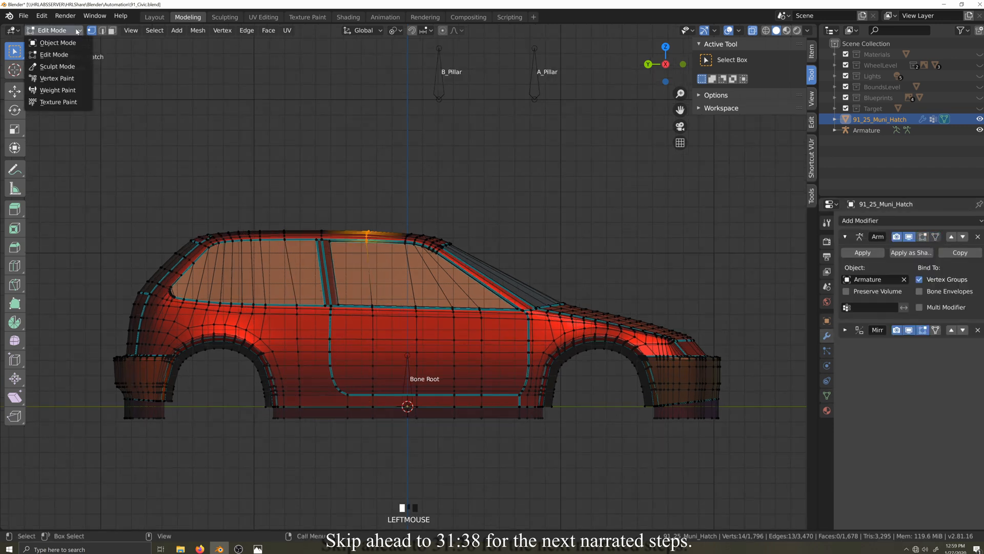
click(64, 86)
- Move the B_Pillar bone along the car to test the deformation, and clear its user transforms
click(58, 31)
click(61, 42)
click(534, 94)
key(ctrl+Tab)
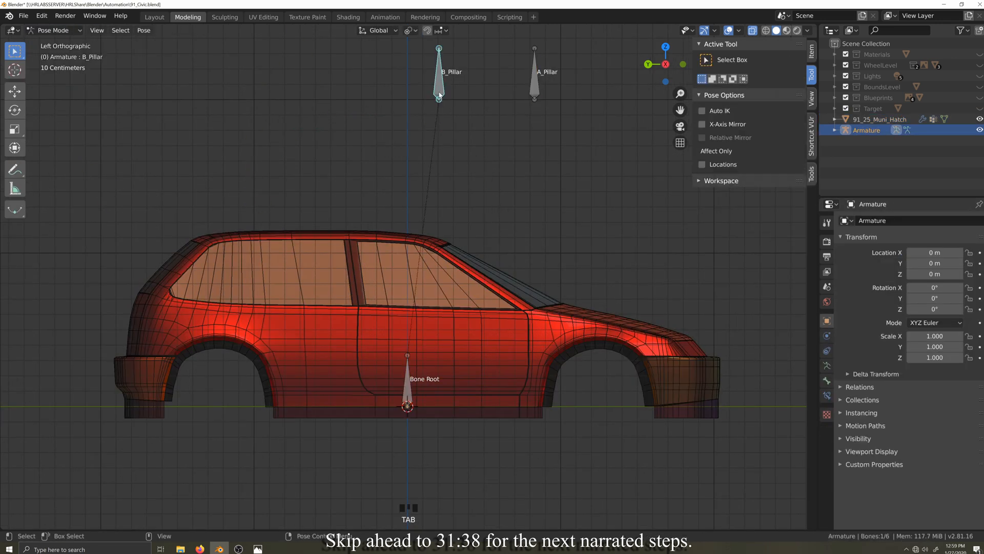
key(g)
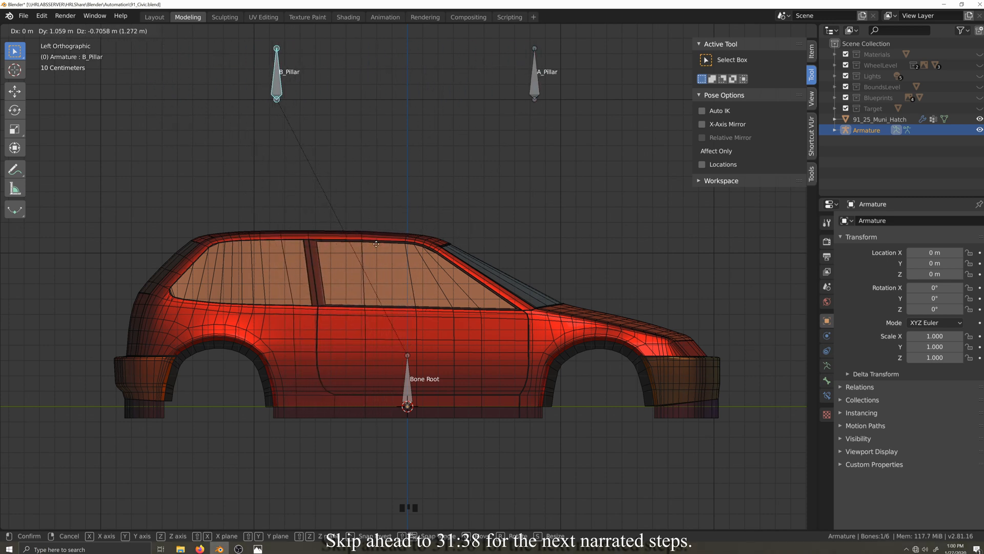
click(484, 172)
right_click(484, 173)
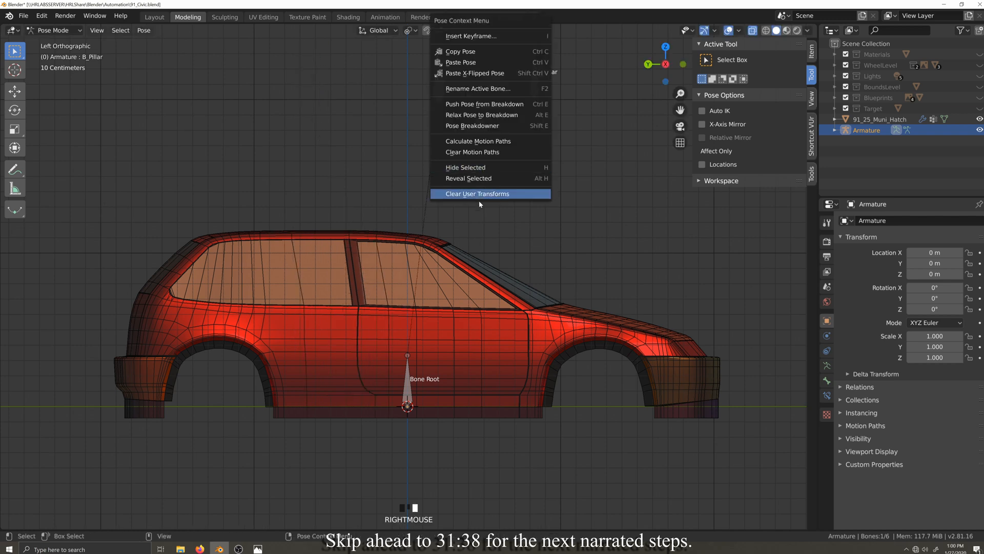
click(479, 193)
- Duplicate the B_Pillar bone about 0.506 m straight up and rename the copy B_Pillar_Upper
scroll(374, 301, down, 4)
key(Tab)
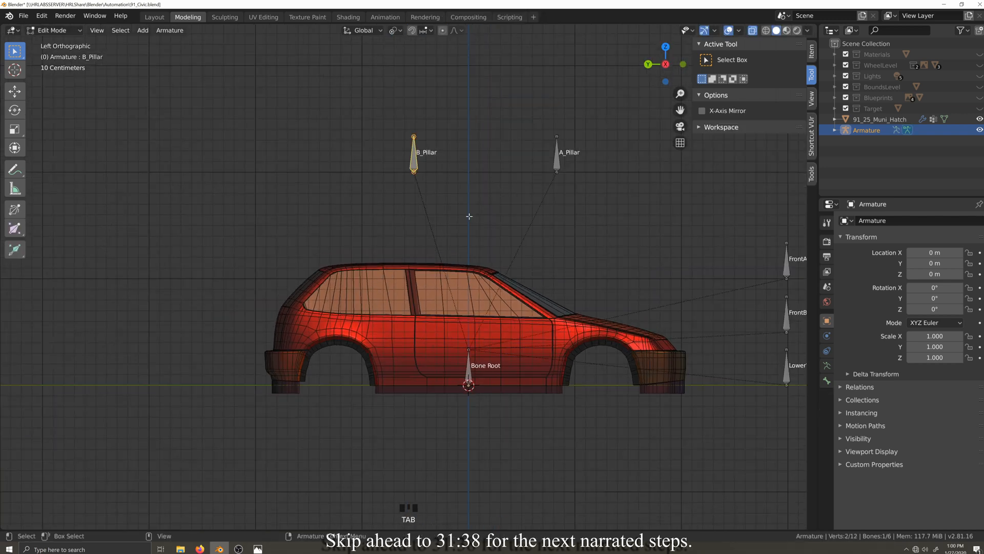
key(shift+d)
key(z)
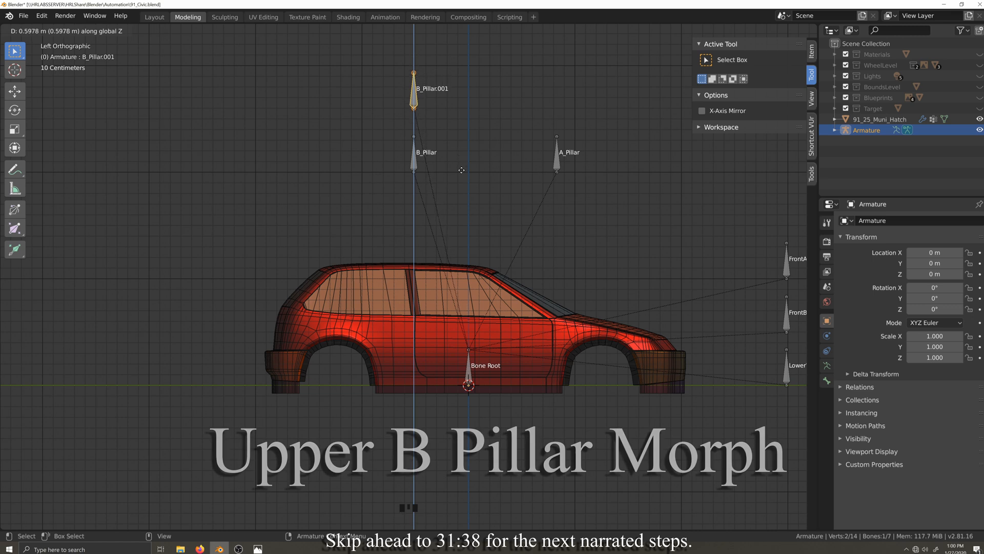
click(561, 190)
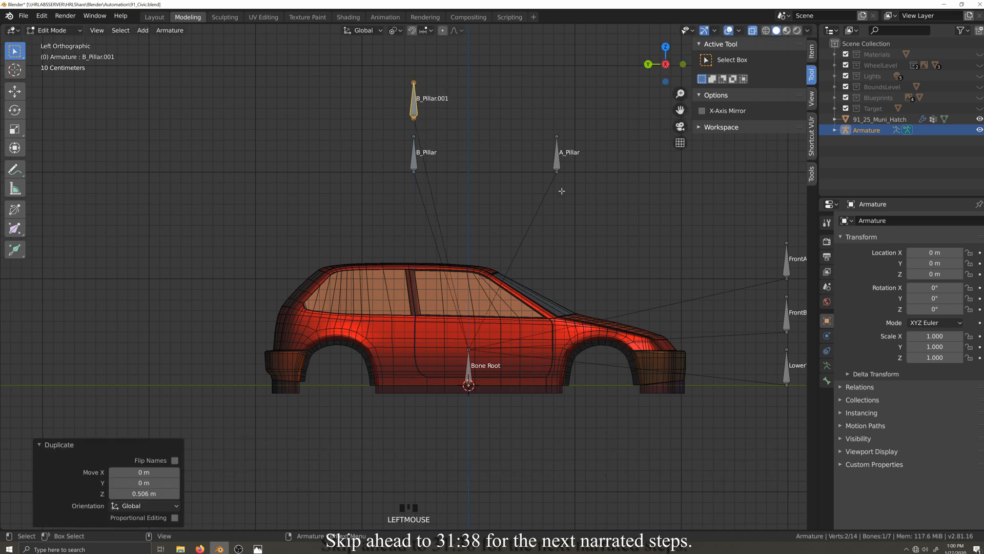
click(827, 380)
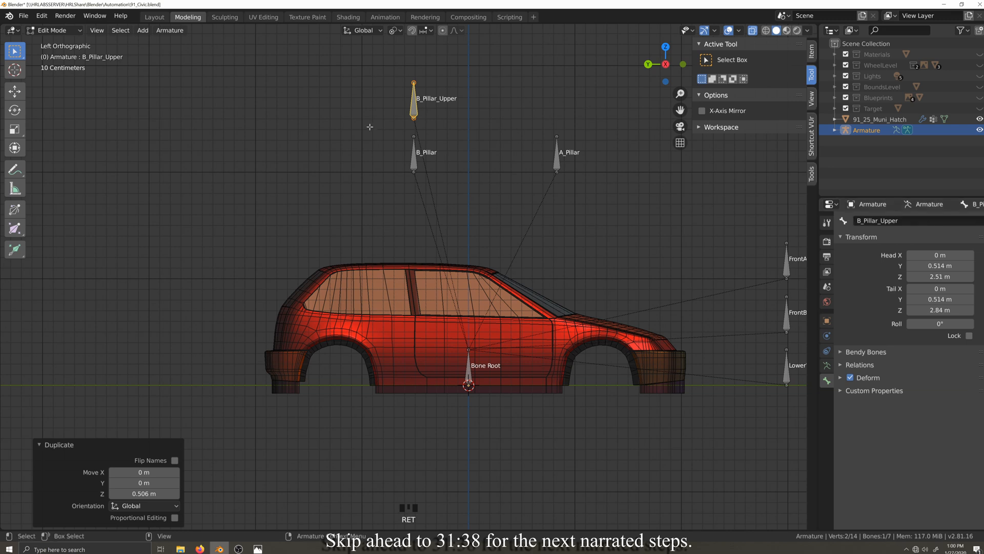
- Move the B_Pillar_Upper bone about 0.52 m toward the front of the car in pose mode
key(Tab)
key(g)
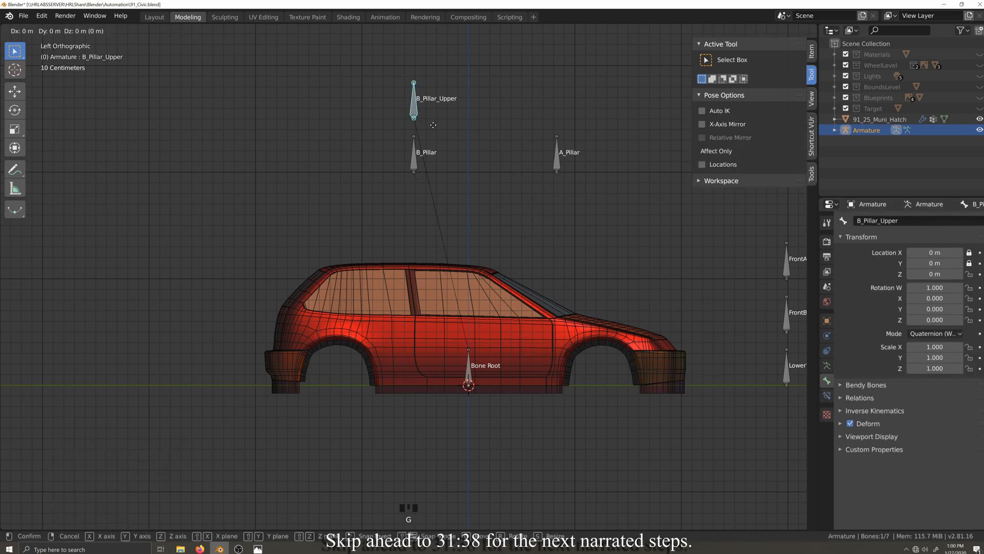
click(489, 124)
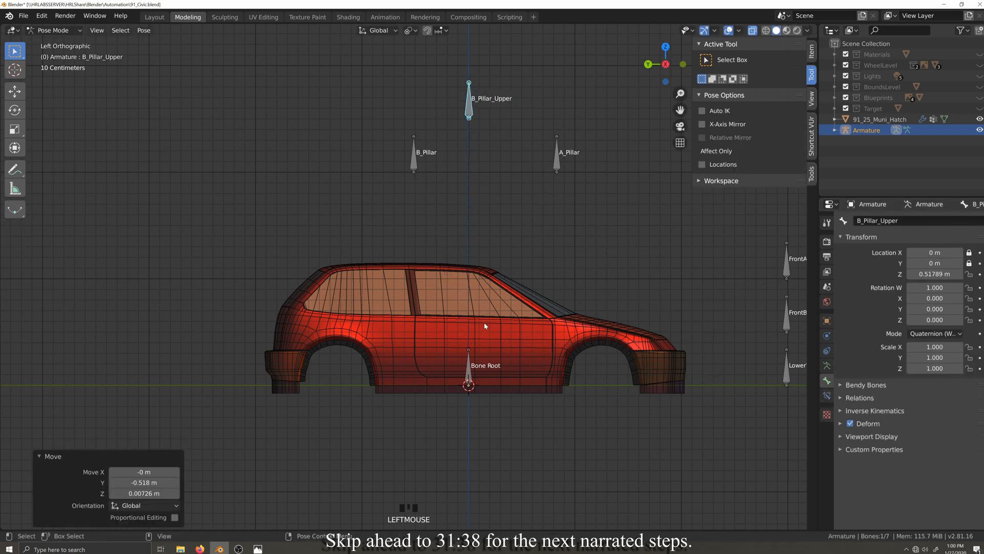
- Select the car body's roof vertices at the top of the B-pillar and add a vertex group named B_Pillar_Upper
key(ctrl+Tab)
click(484, 322)
key(Tab)
key(alt+z)
drag(397, 251, 433, 287)
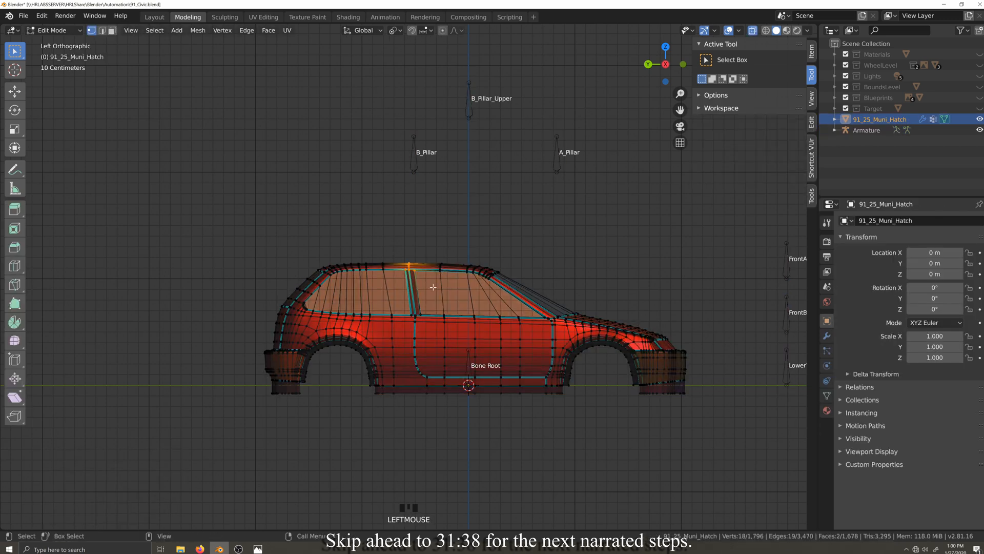
click(826, 395)
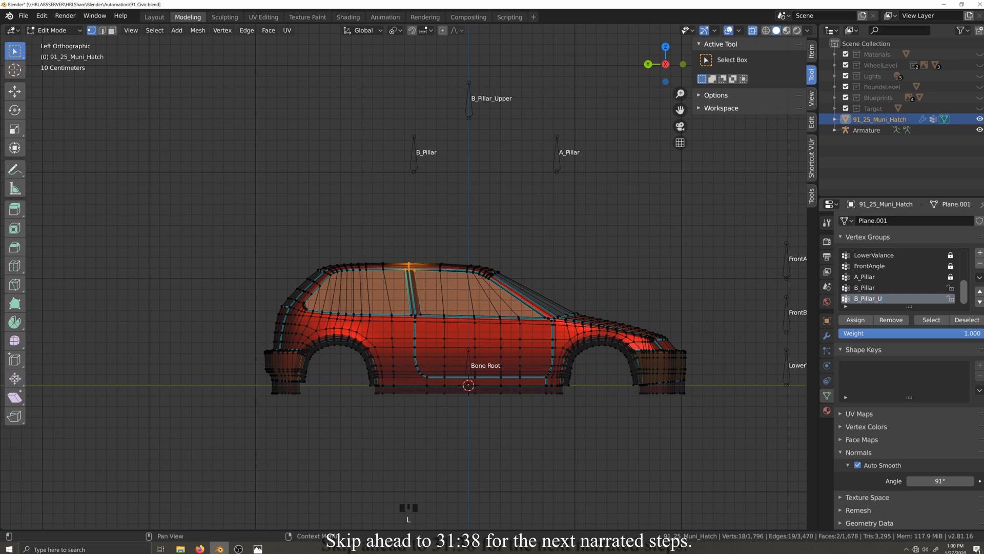
- Weight paint the selected roof vertices in the B_Pillar_Upper group, adding 0.300 weight with the 500 px brush
click(72, 32)
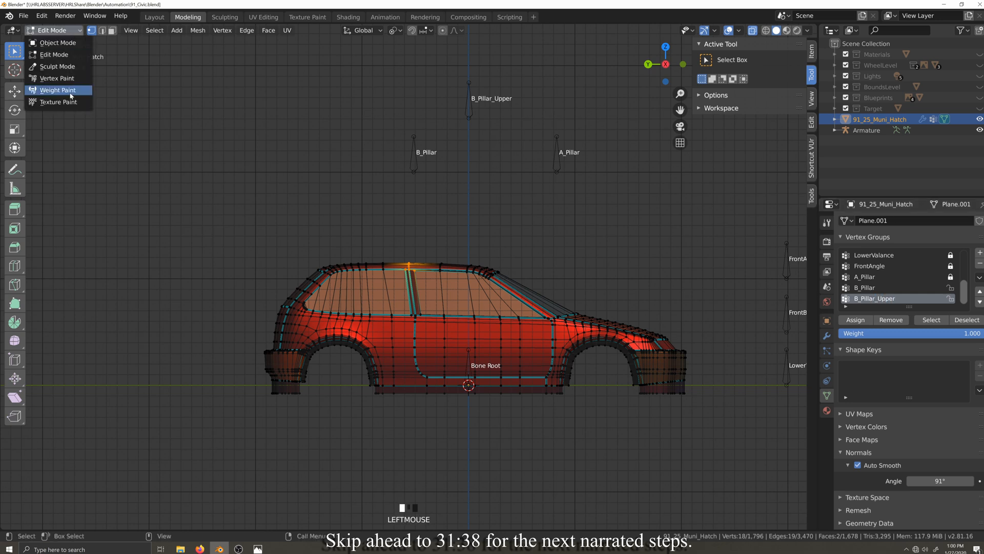
click(47, 88)
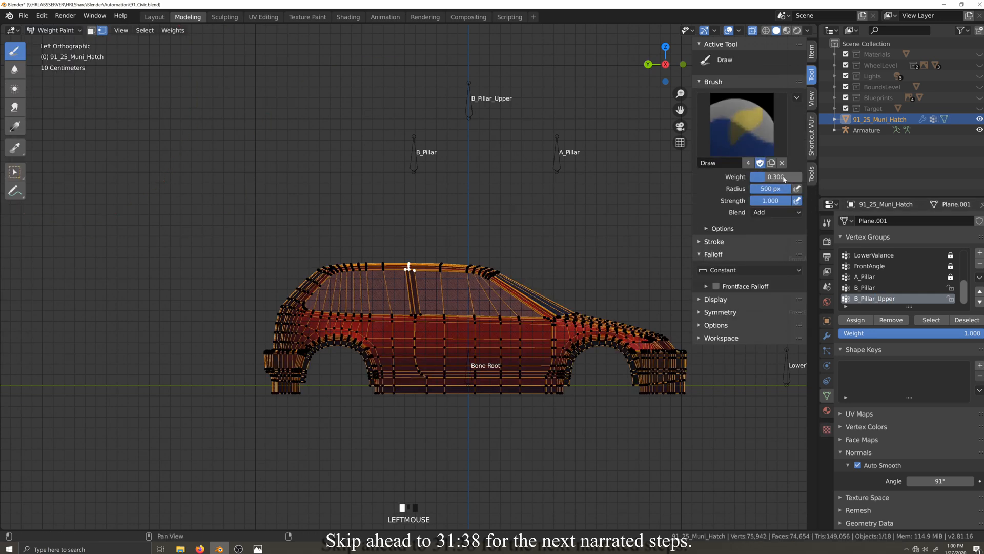
click(402, 168)
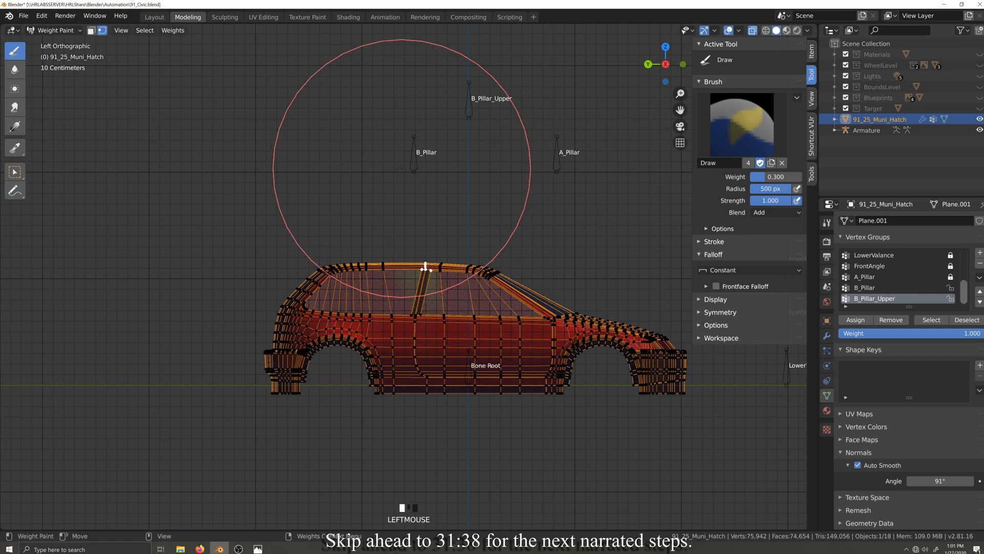
- Clear the B_Pillar_Upper bone's pose transforms and move it about 0.55 m toward the front of the car
click(74, 32)
click(56, 42)
click(469, 109)
key(ctrl+Tab)
key(g)
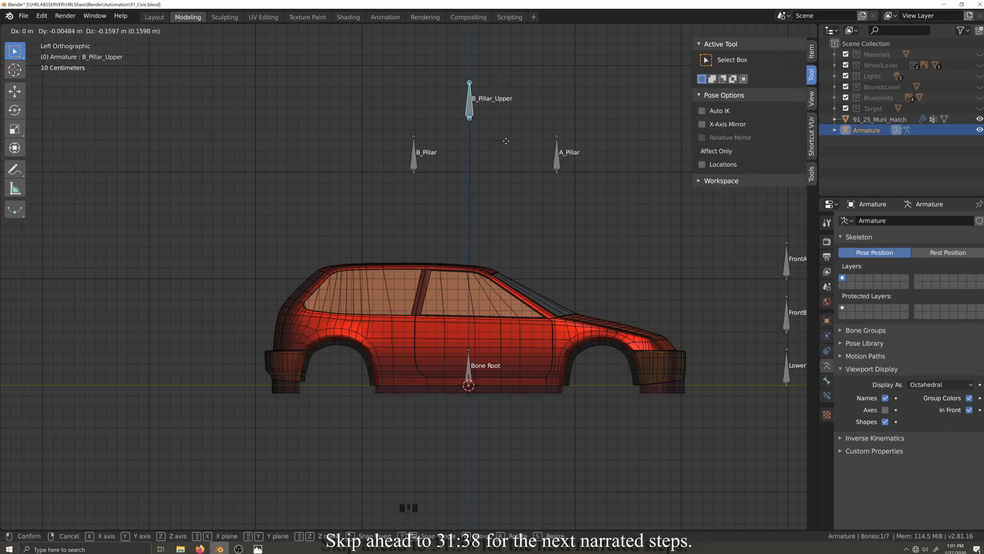
click(543, 185)
right_click(548, 187)
click(548, 189)
key(g)
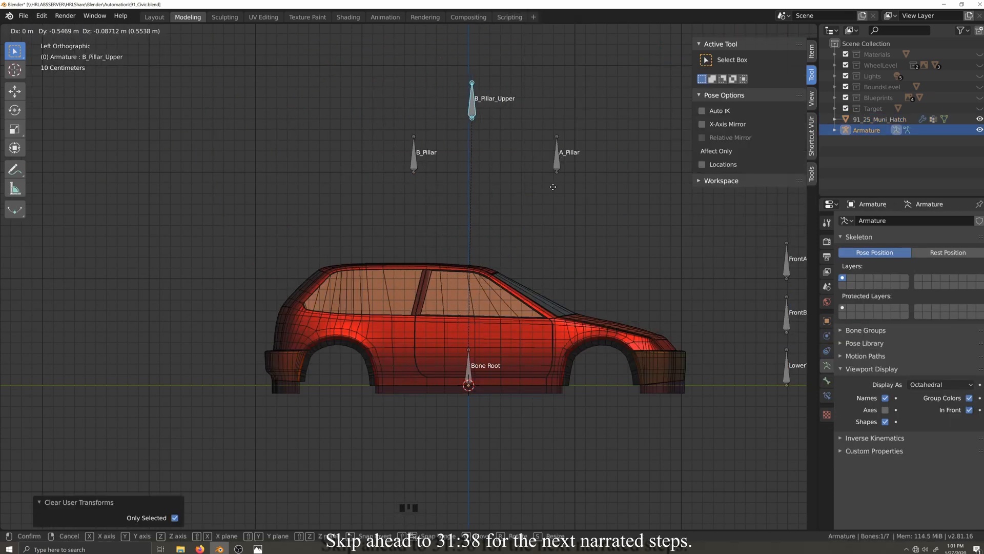
right_click(553, 187)
key(ctrl+Tab)
- Select the roof vertices just ahead of the B-pillar's top and add 0.010 weight to them in the B_Pillar_Upper group
click(481, 287)
key(Tab)
drag(433, 255, 451, 278)
click(55, 31)
click(60, 90)
click(770, 176)
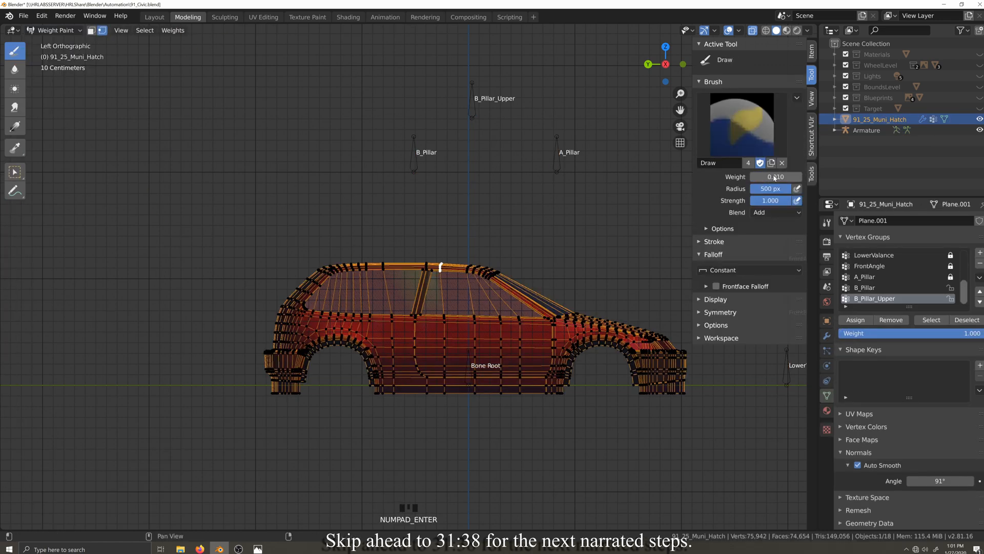
click(444, 267)
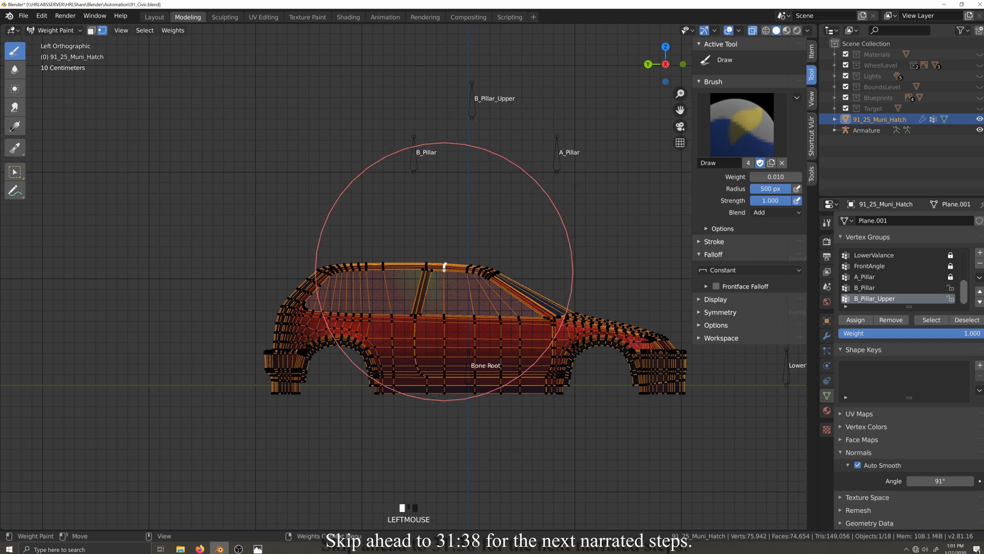
- Test the B_Pillar_Upper bone with a forward move in pose mode, and clear its pose transforms
click(56, 30)
click(58, 46)
click(469, 108)
key(ctrl+Tab)
key(g)
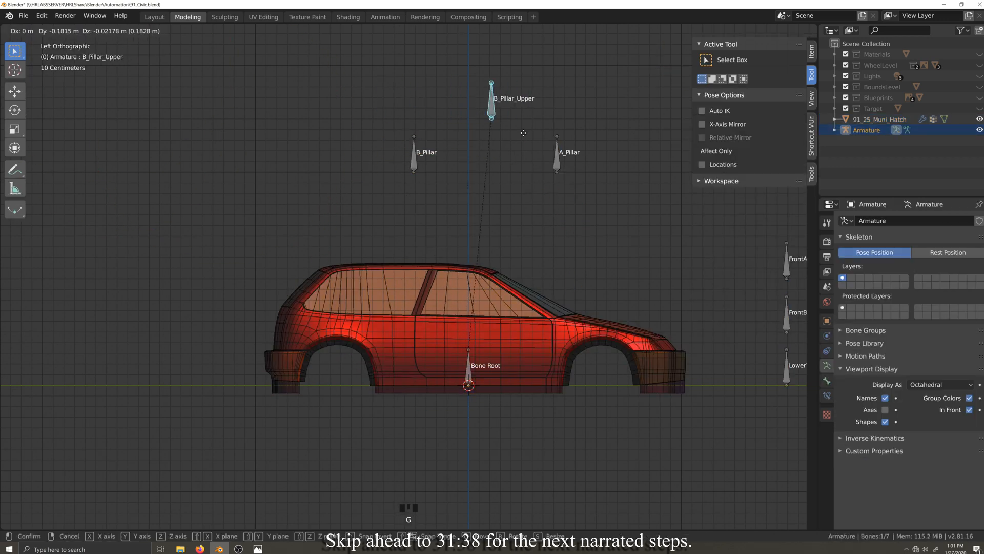
right_click(490, 147)
right_click(485, 150)
click(488, 194)
- Duplicate the B_Pillar bone about 1.09 m along Y toward the rear of the car and rename the copy C_Pillar
key(shift+grave)
scroll(538, 236, up, 5)
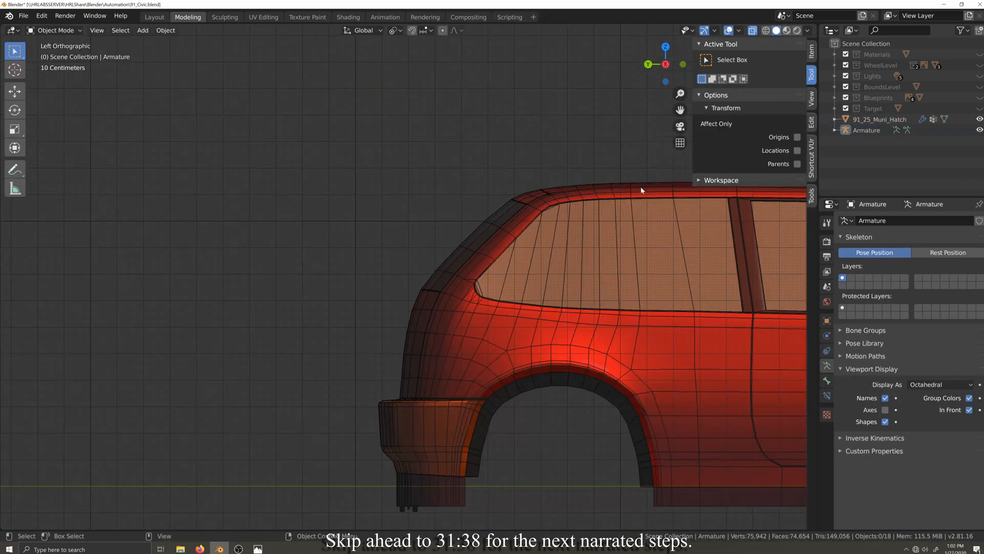
scroll(424, 247, down, 5)
click(547, 137)
key(Tab)
click(547, 137)
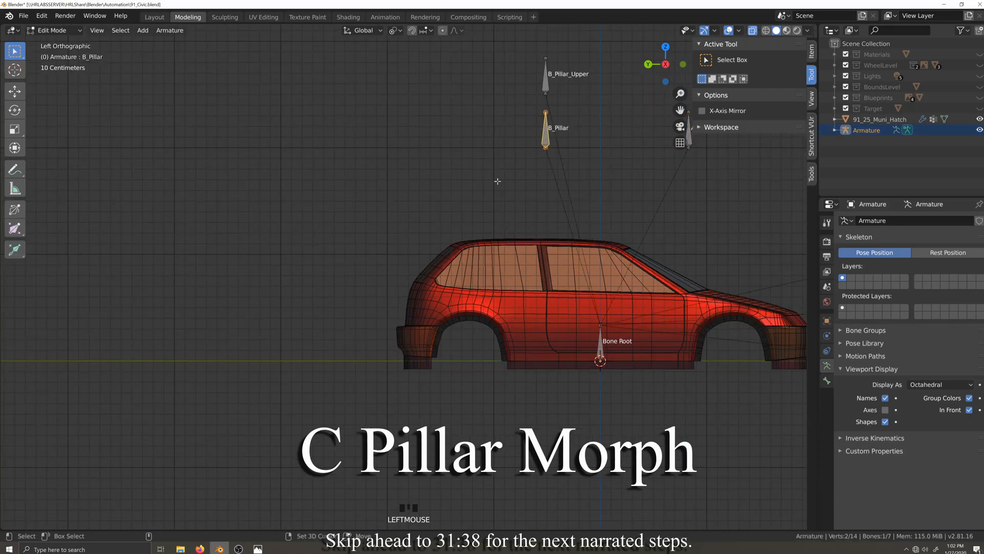
key(shift+grave)
key(shift+d)
key(z)
key(y)
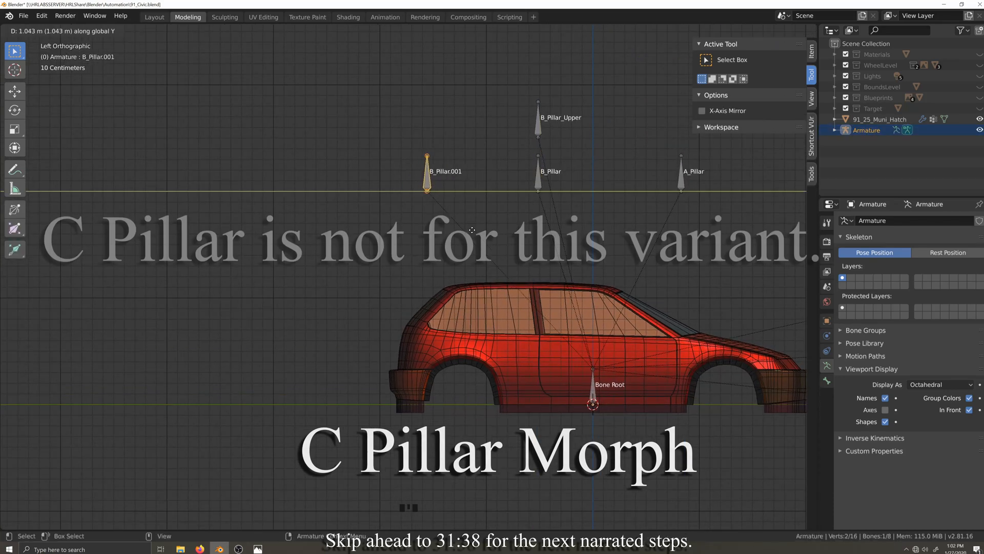
click(467, 231)
click(827, 381)
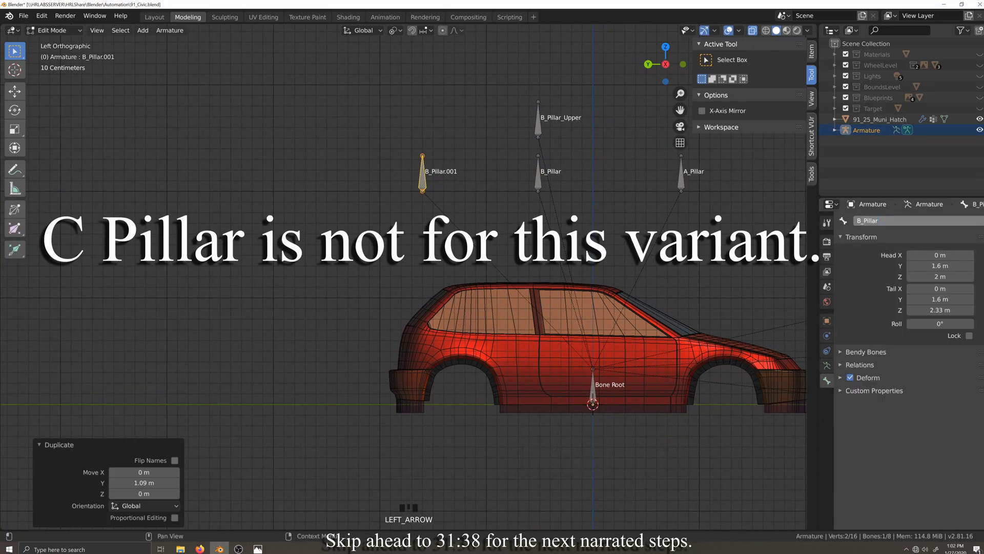
text(C_Pillar)
key(Return)
- Duplicate the C_Pillar bone about 0.506 m straight up and rename the copy C_Pillar_Upper
key(shift+d)
key(z)
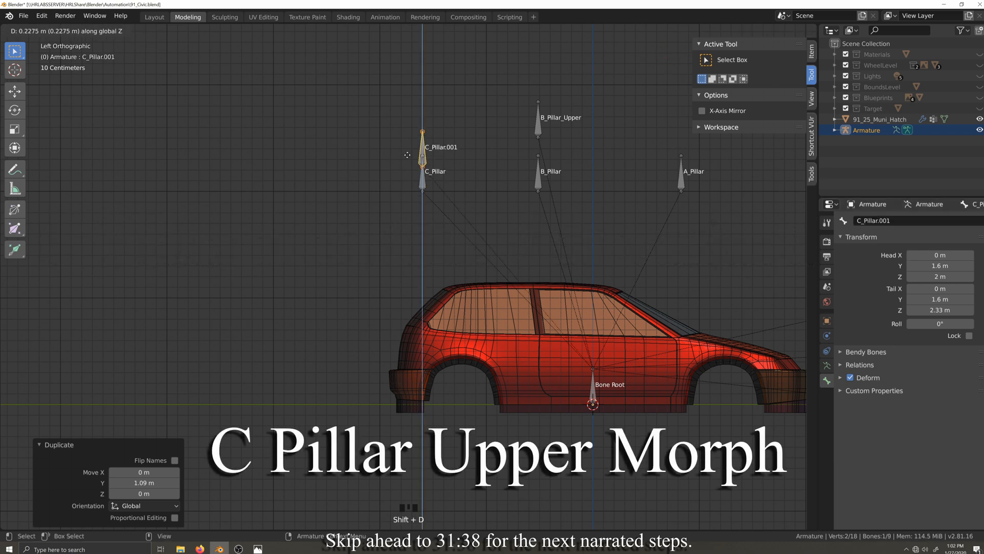
click(411, 132)
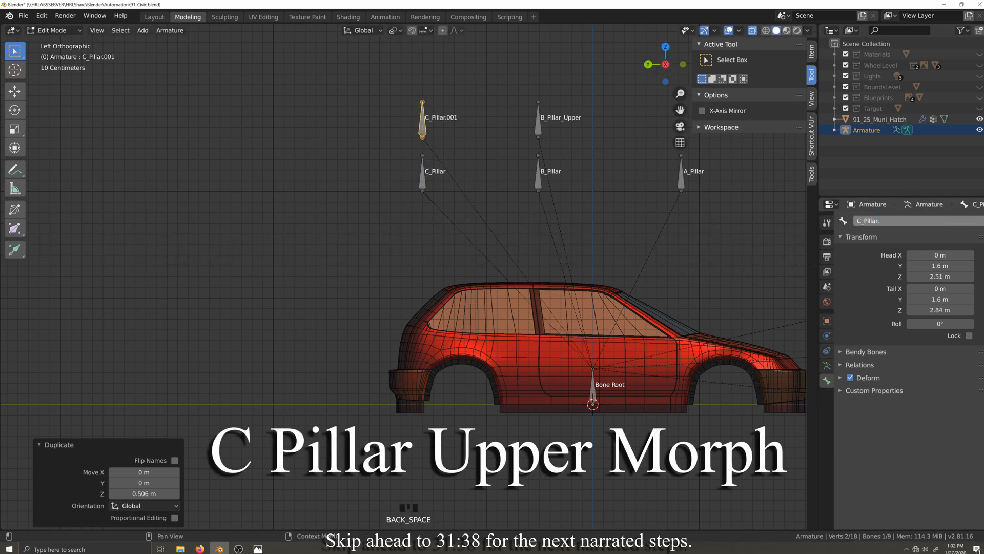
key(BackSpace)
text(_Upper)
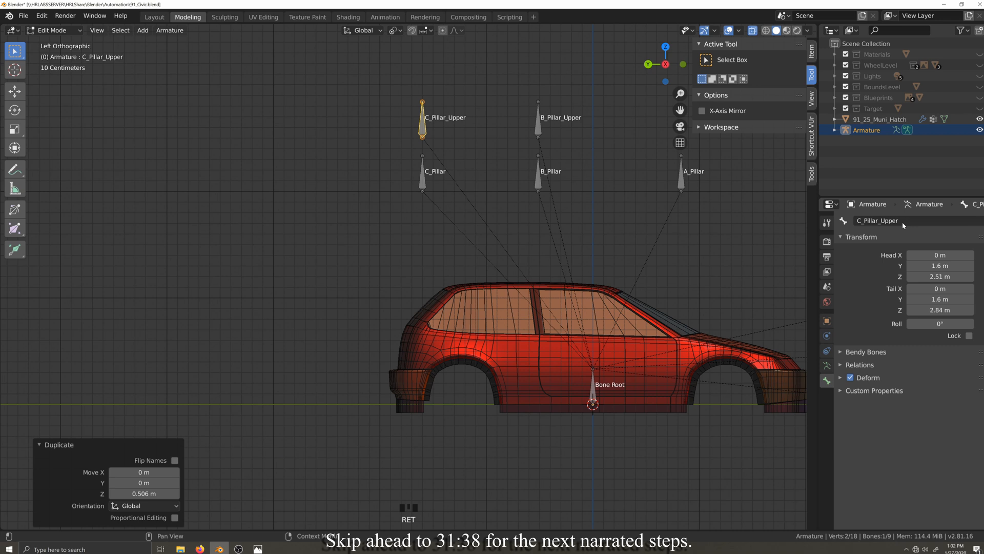
key(Tab)
- Select the car body's vertices around the rear quarter window, the C-pillar and the rear part of the roof
click(524, 342)
key(Tab)
key(shift+grave)
click(498, 475)
scroll(254, 393, up, 3)
key(shift+grave)
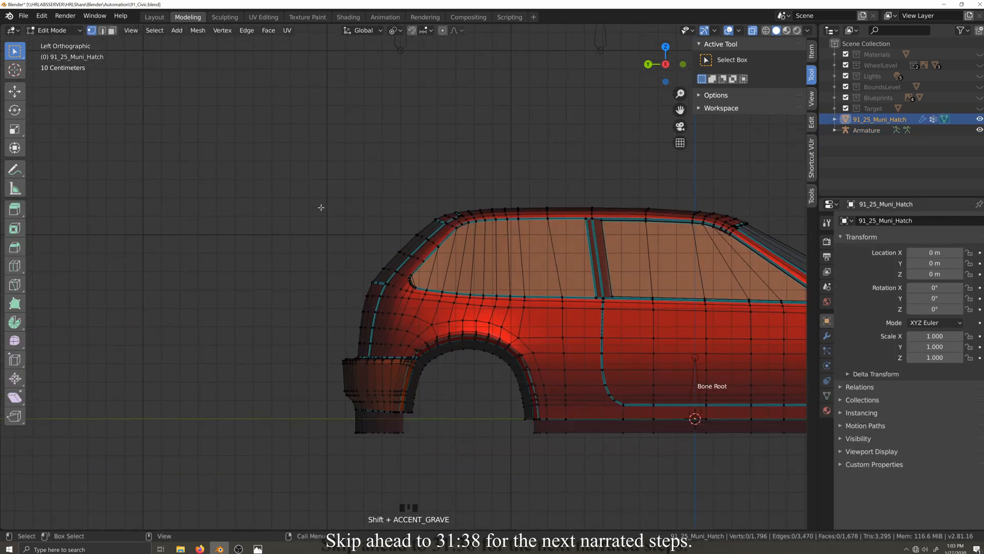
drag(323, 163, 546, 324)
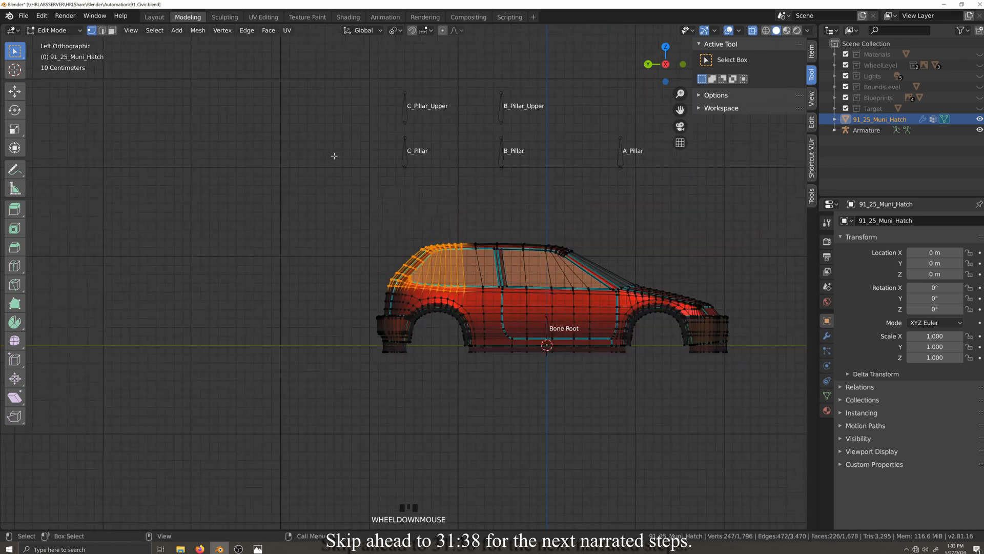
- Move the C_Pillar_Upper bone toward the rear of the car in pose mode
key(ctrl+Tab)
click(405, 110)
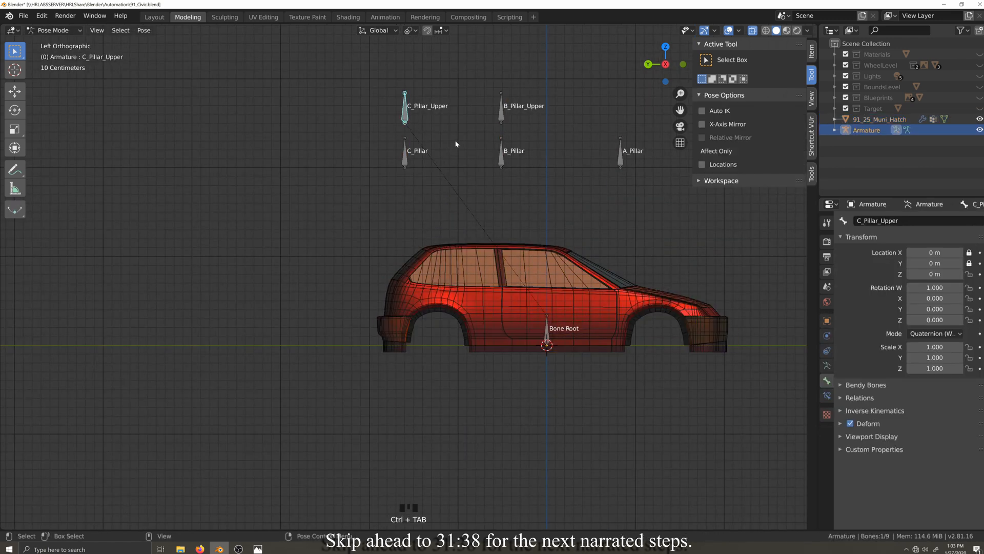
key(g)
click(405, 141)
- Add a vertex group named C_Pillar_Upper to the car body and switch the body to weight painting
click(439, 352)
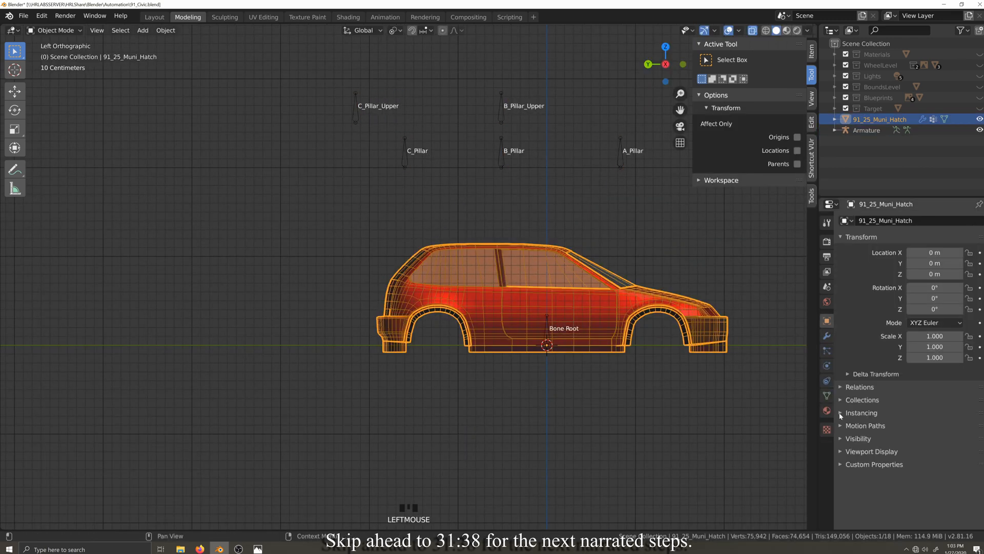
click(980, 255)
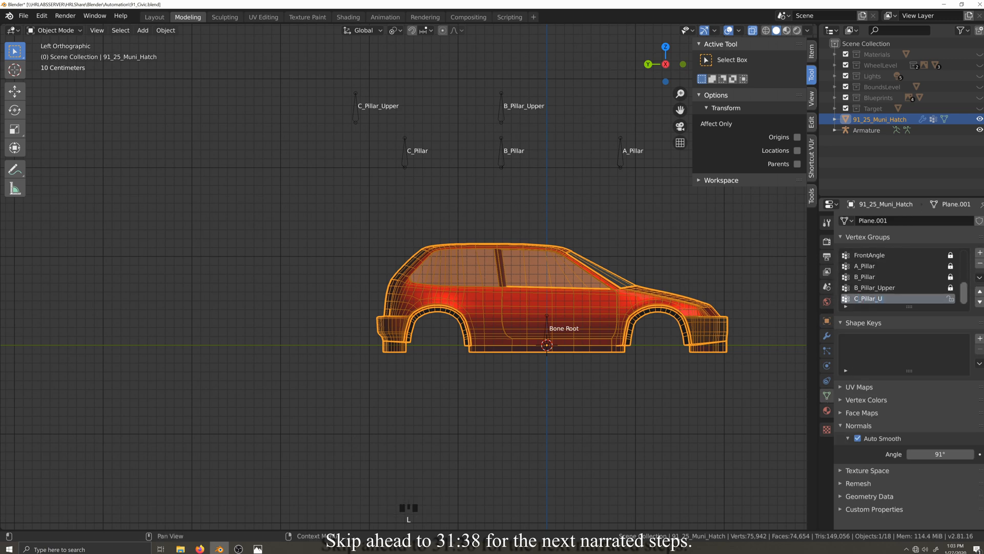
click(55, 30)
click(46, 92)
- Weight paint the selected rear roof and C-pillar vertices in the C_Pillar_Upper group, using brush weights of 0.250 and 0.010
scroll(479, 261, up, 3)
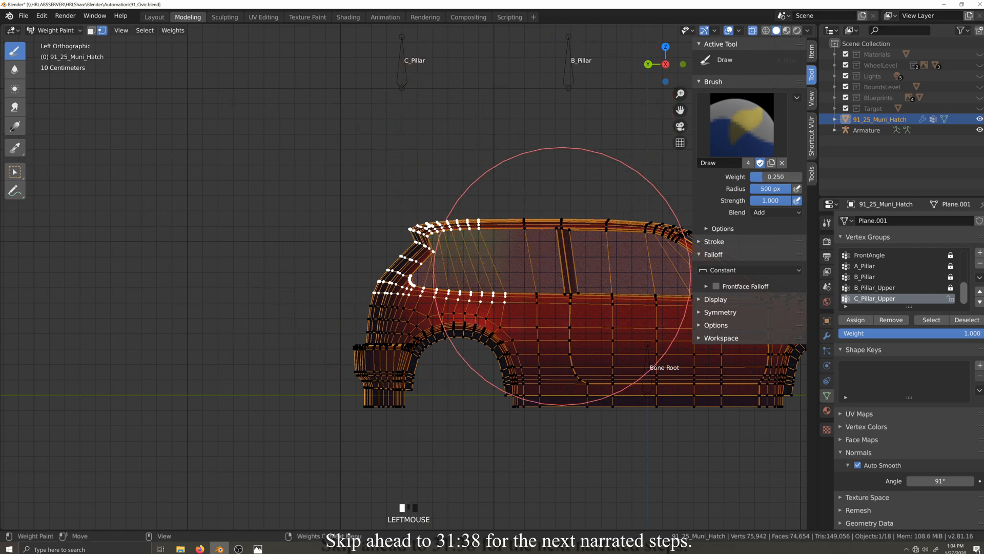
scroll(533, 358, up, 4)
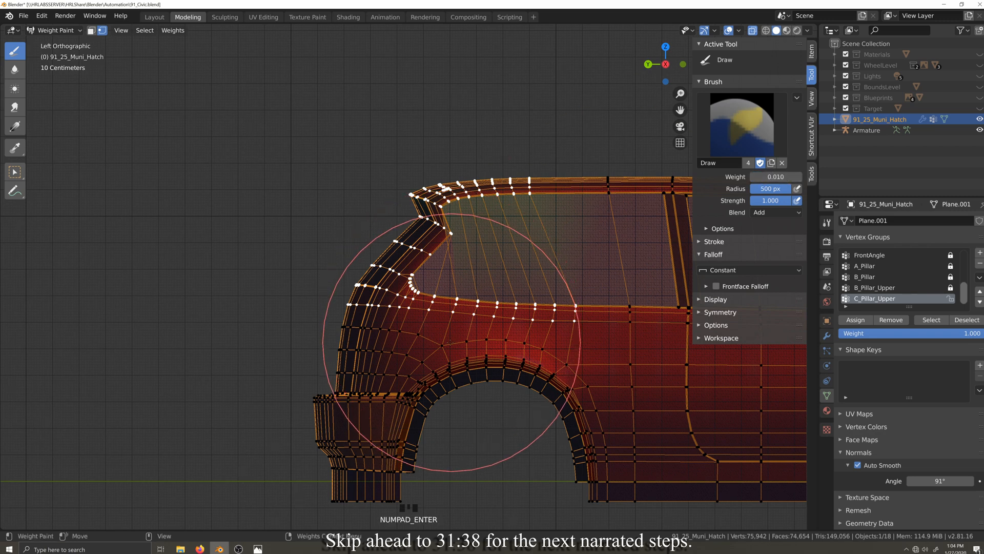
click(466, 352)
- Deselect the vertex row below the rear quarter window and add 0.010 weight to the remaining selection, undoing the last stroke
click(71, 31)
click(55, 55)
alt+shift+click(439, 311)
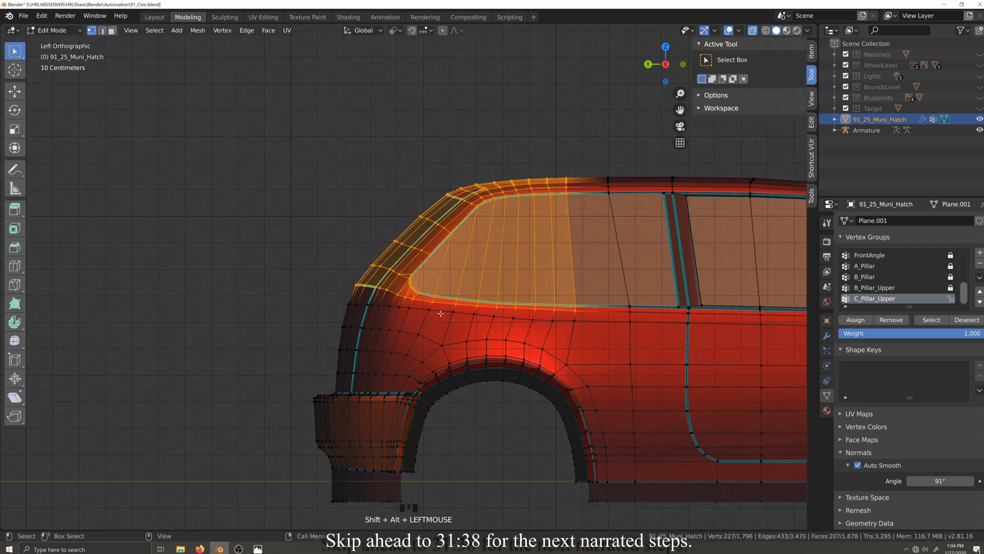
click(64, 31)
click(58, 90)
drag(388, 331, 574, 355)
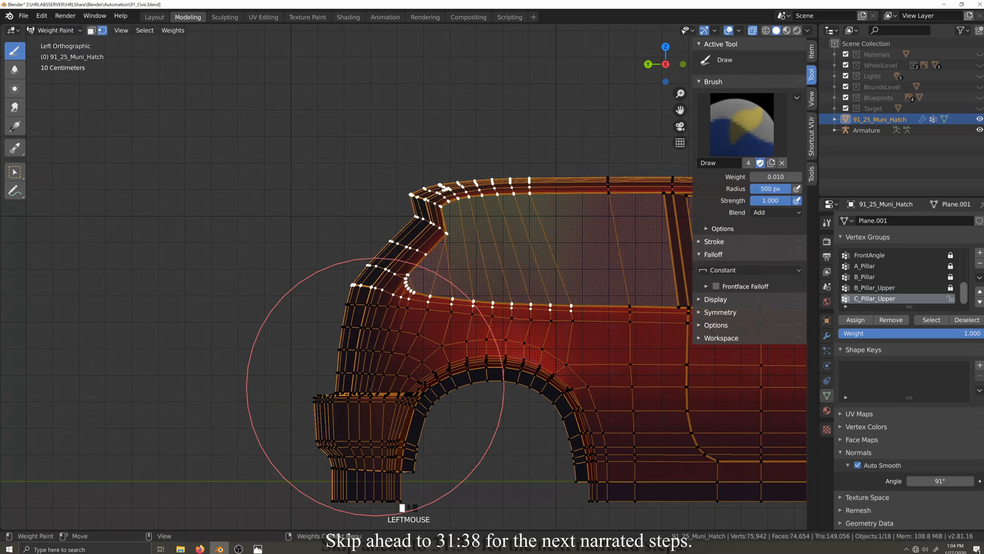
key(ctrl+z)
- Extend the selection to the body vertex rows below the rear quarter window and add 0.010 weight in the C_Pillar_Upper group
click(55, 31)
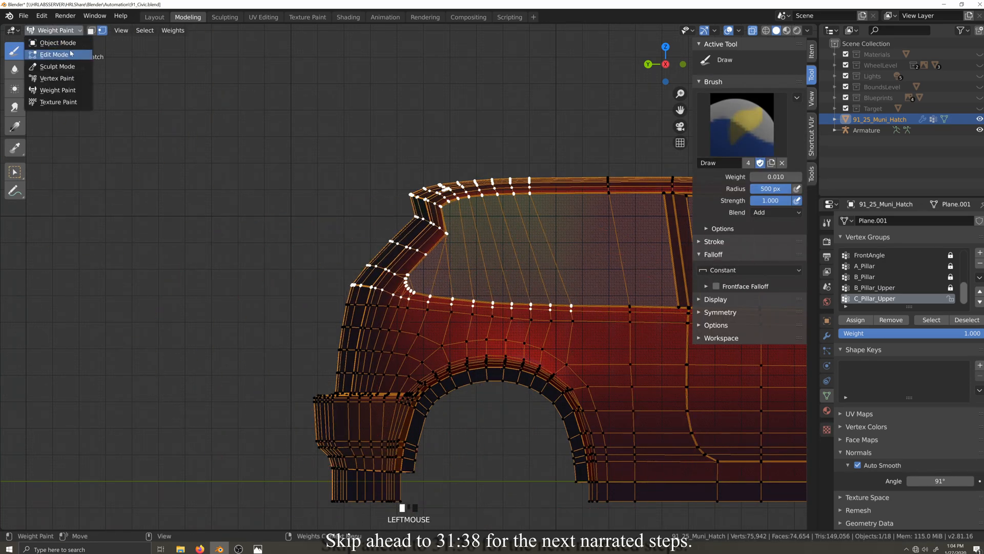
click(54, 54)
alt+shift+click(439, 312)
click(55, 30)
click(77, 92)
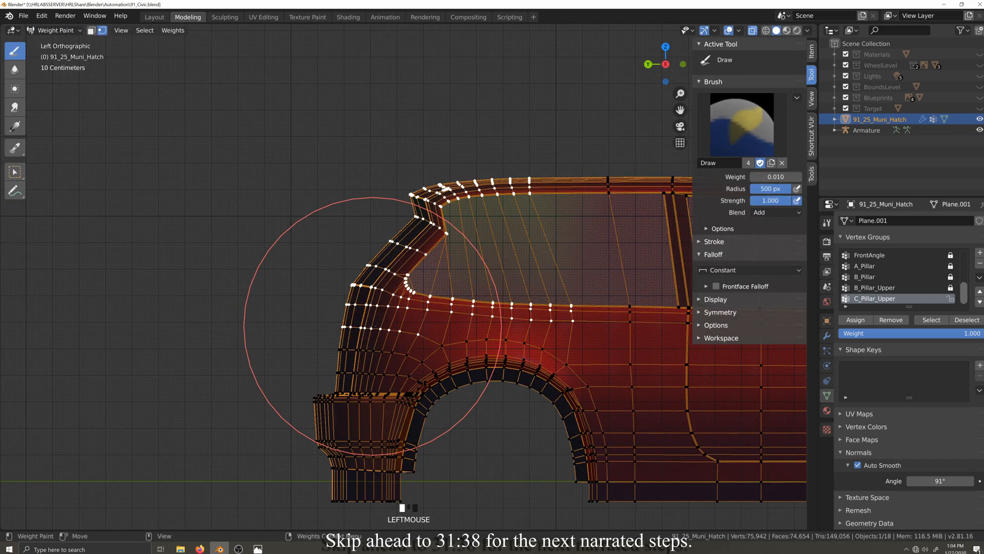
- Drop the lowest body row at the rear from the selection and add another 0.010 weight to the remaining vertices
click(56, 31)
click(54, 54)
alt+shift+click(439, 312)
click(56, 31)
click(58, 90)
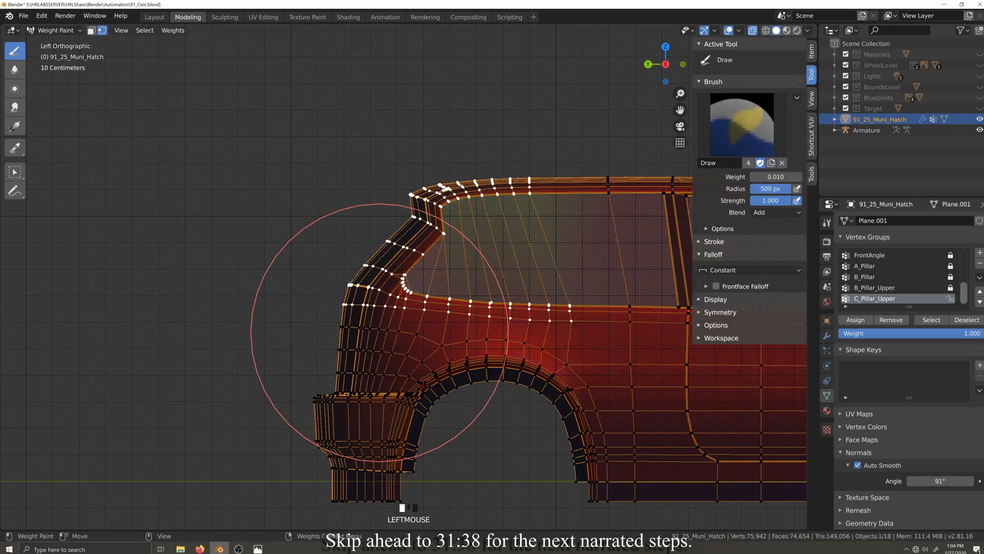
- Limit the selection to the vertices from the quarter window's lower edge upward and add 0.010 weight to them
click(56, 30)
click(54, 55)
alt+shift+click(418, 311)
click(55, 30)
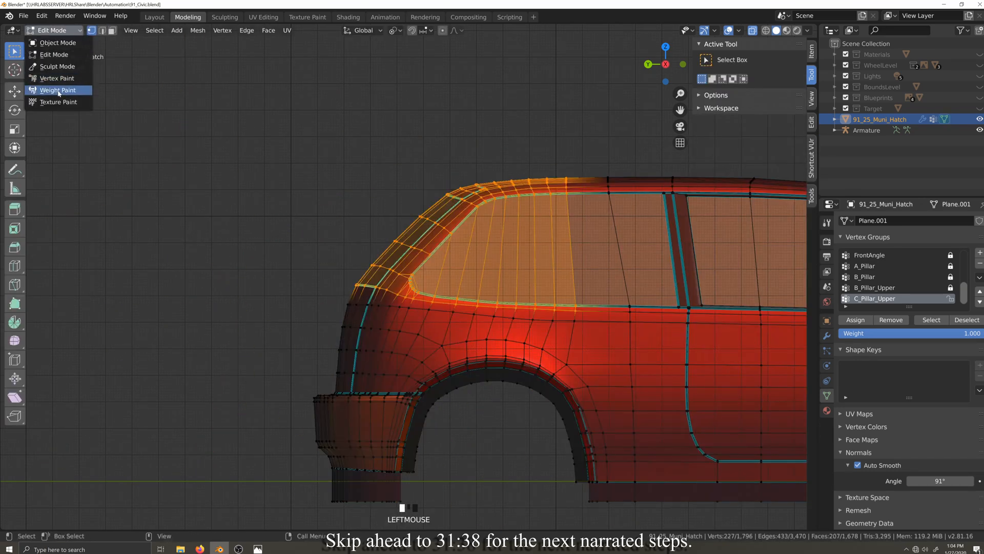
click(58, 91)
- Deselect the vertex row at the base of the C-pillar and add 0.010 weight to the rest, undoing the extra stroke
click(55, 30)
click(54, 54)
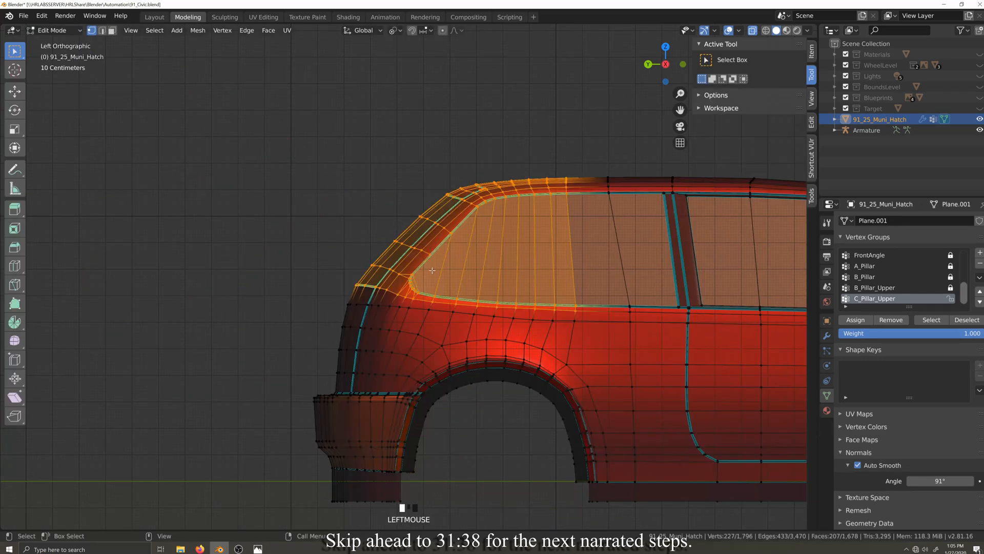
alt+shift+click(422, 304)
ctrl+drag(341, 277, 403, 316)
click(55, 31)
click(58, 91)
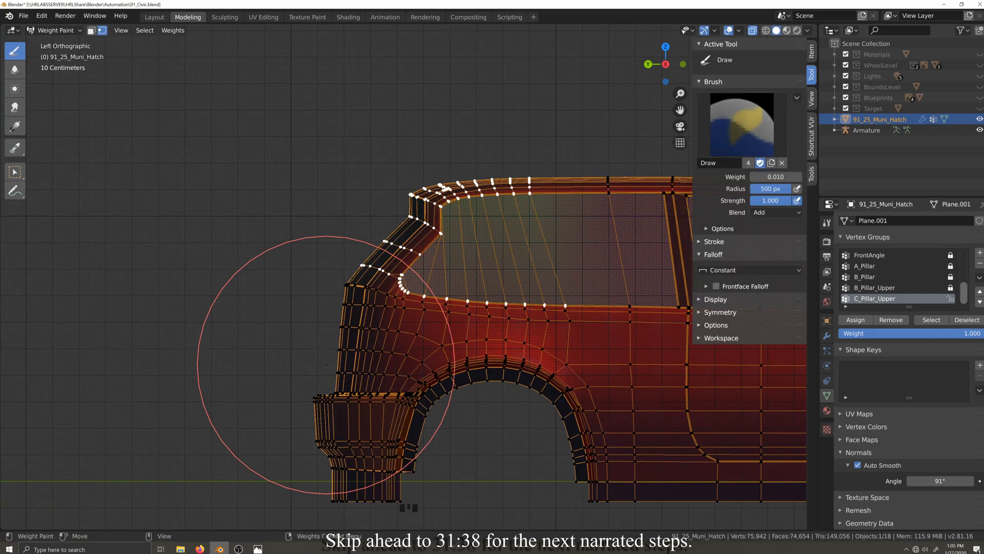
drag(326, 364, 404, 393)
key(ctrl+z)
- Deselect all but the two rearmost vertices along the quarter window's lower edge and add 0.010 weight to the rest
scroll(516, 375, up, 2)
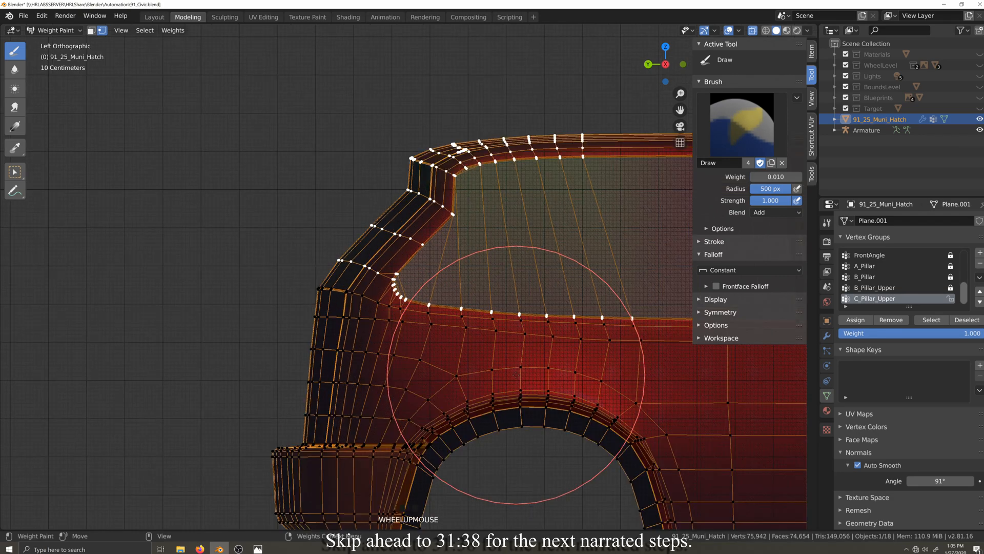
scroll(361, 334, down, 2)
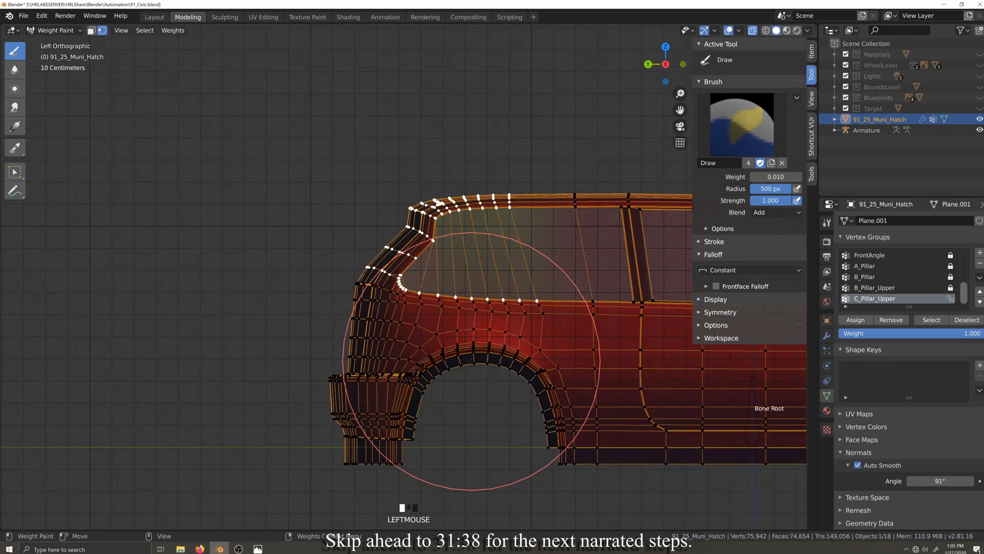
scroll(392, 287, up, 2)
click(56, 30)
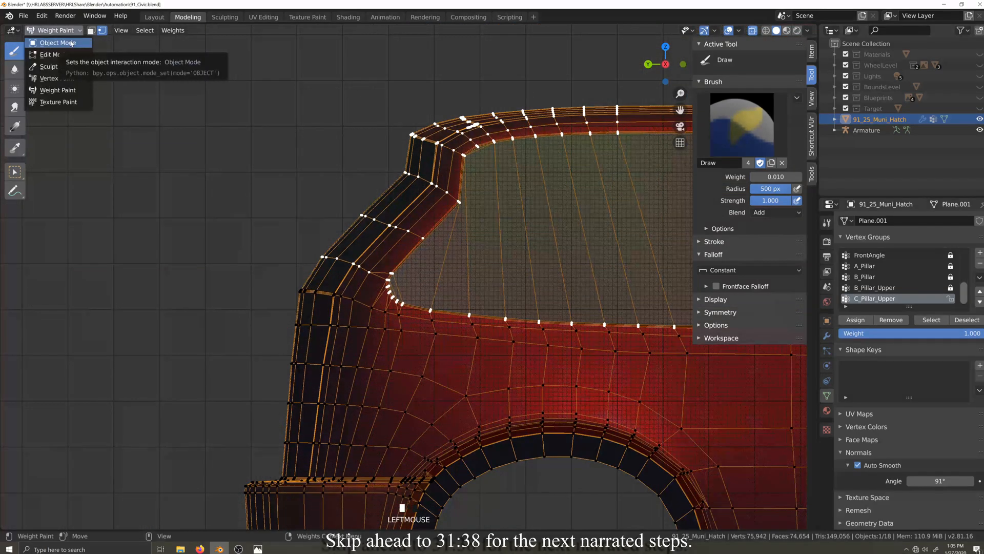
click(55, 55)
click(54, 30)
click(66, 90)
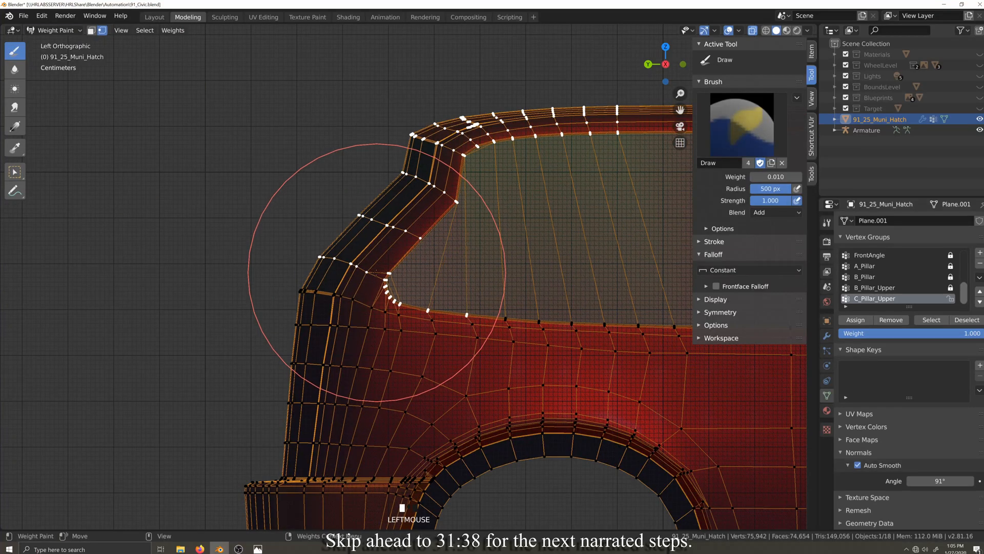
- Deselect the last two lower-edge window vertices one at a time, adding 0.010 weight to the remaining selection after each
click(53, 30)
click(54, 55)
click(53, 30)
click(58, 90)
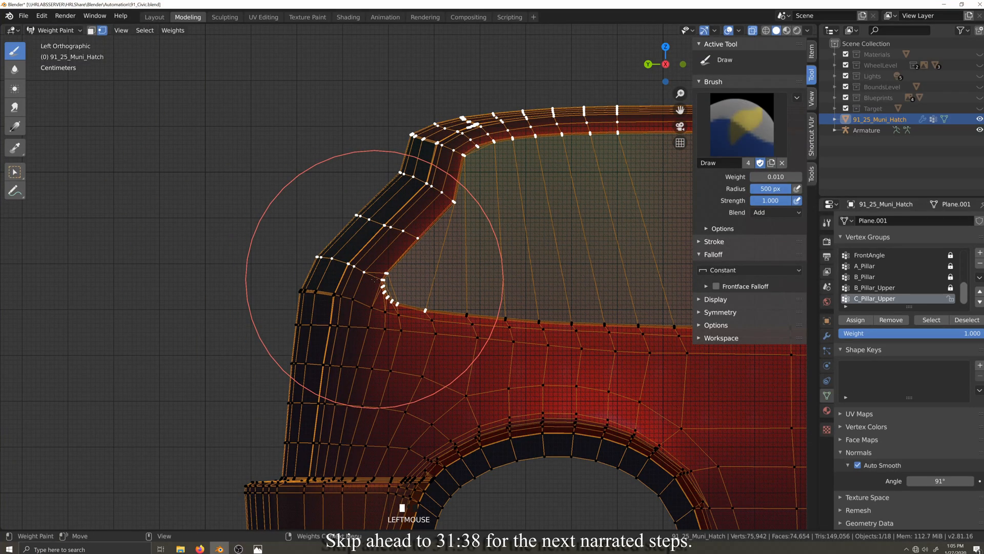
click(53, 30)
click(53, 54)
click(53, 31)
click(58, 90)
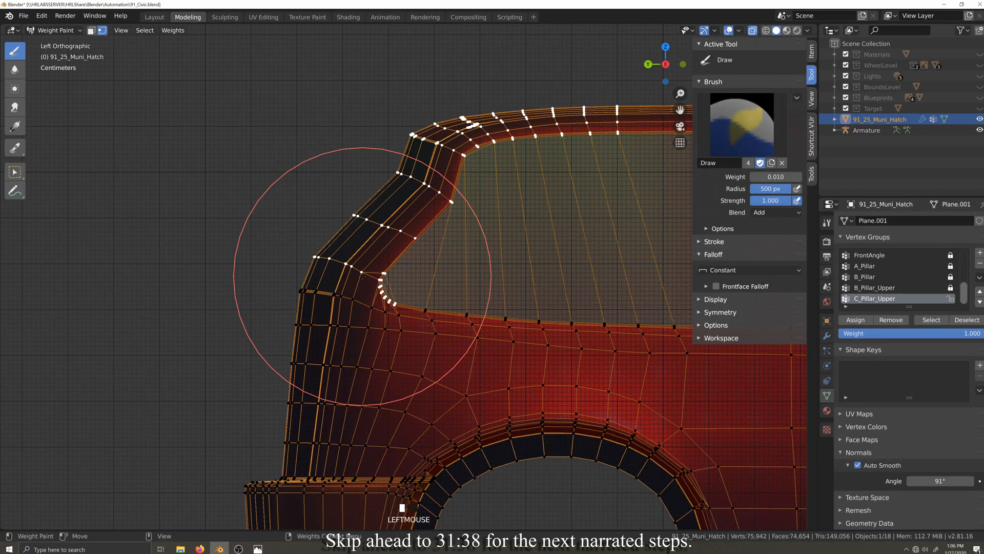
- Remove the lowest vertex of the quarter window's rear corner from the selection used for weight painting
click(53, 30)
click(54, 55)
ctrl+drag(410, 295, 433, 313)
click(54, 30)
click(58, 90)
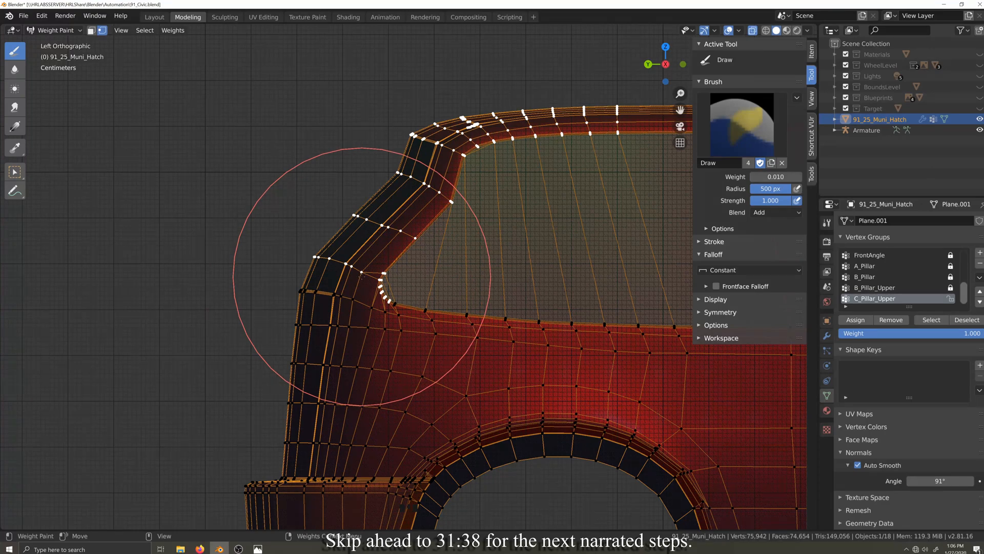
- Deselect the C-pillar row and window corner vertices at the quarter window's rear corner and add 0.010 weight to the rest
click(54, 30)
click(54, 54)
ctrl+drag(314, 314, 447, 247)
click(55, 31)
click(58, 91)
click(368, 274)
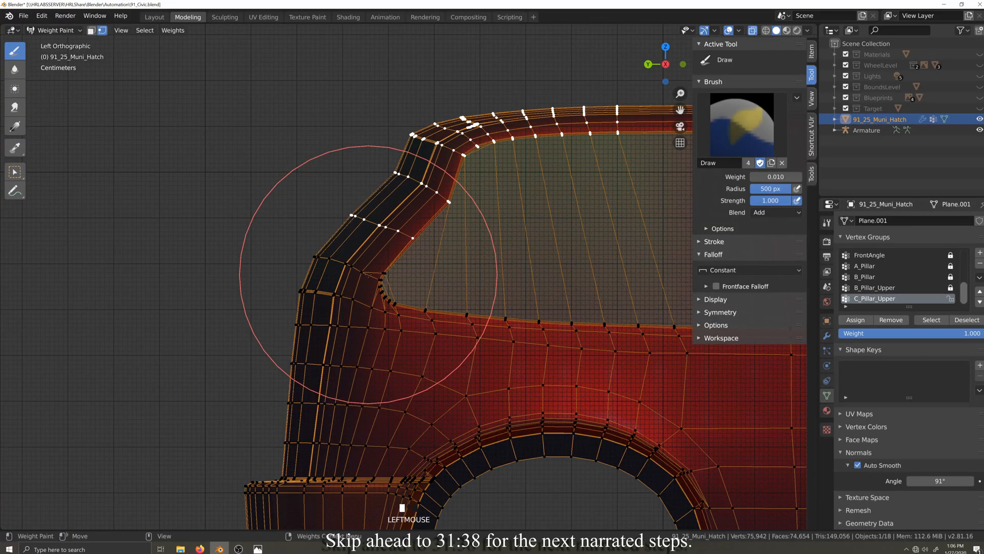
- Add 0.010 weight to the selected vertices, deselect the lowest selected C-pillar row, and add another 0.010 to the rest
click(367, 275)
click(54, 30)
click(53, 55)
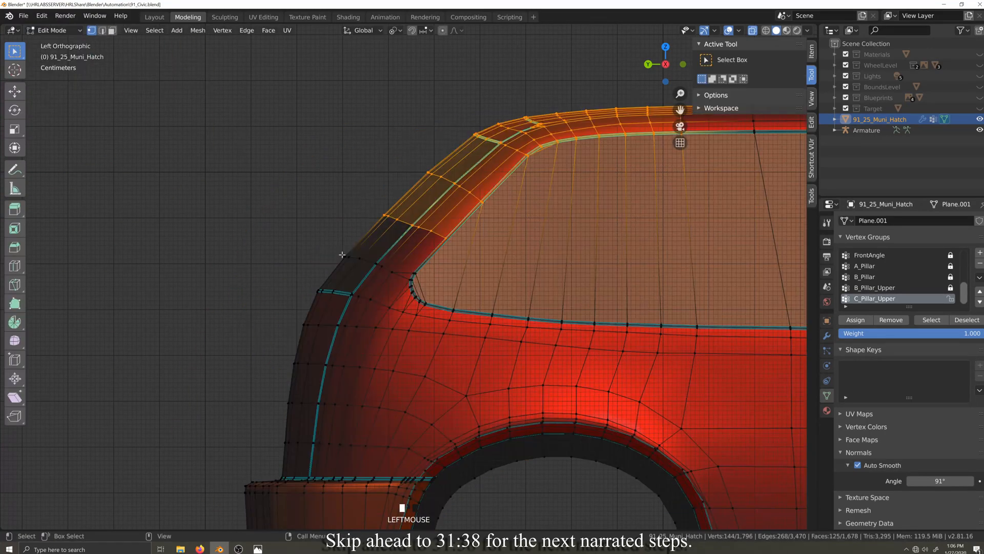
alt+shift+click(425, 230)
click(55, 30)
click(58, 91)
click(358, 278)
click(355, 279)
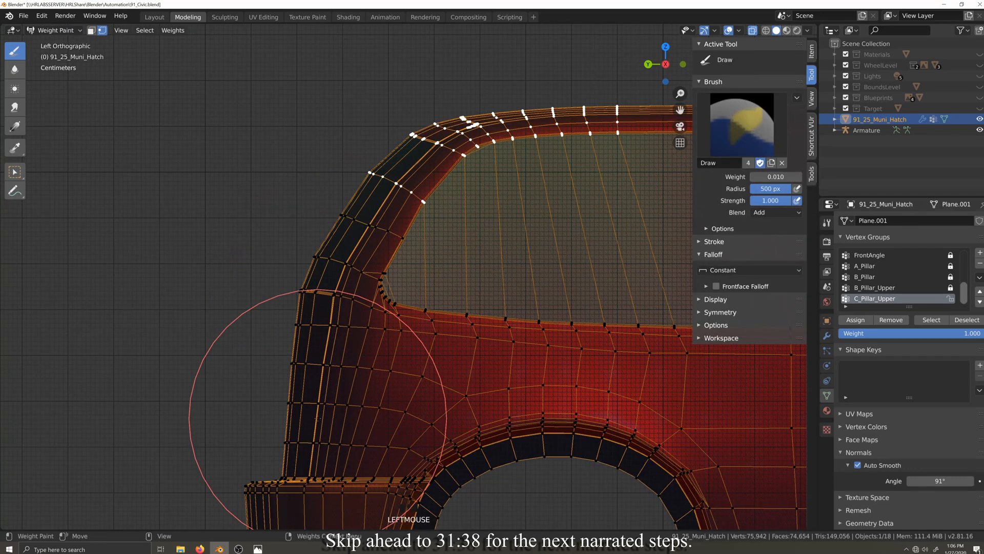
- Fine-tune the weight of the selected upper C-pillar and roof vertices with 0.010 additions, undoing excess strokes
scroll(279, 409, up, 2)
key(ctrl+z)
click(315, 194)
key(shift+grave)
scroll(374, 238, down, 2)
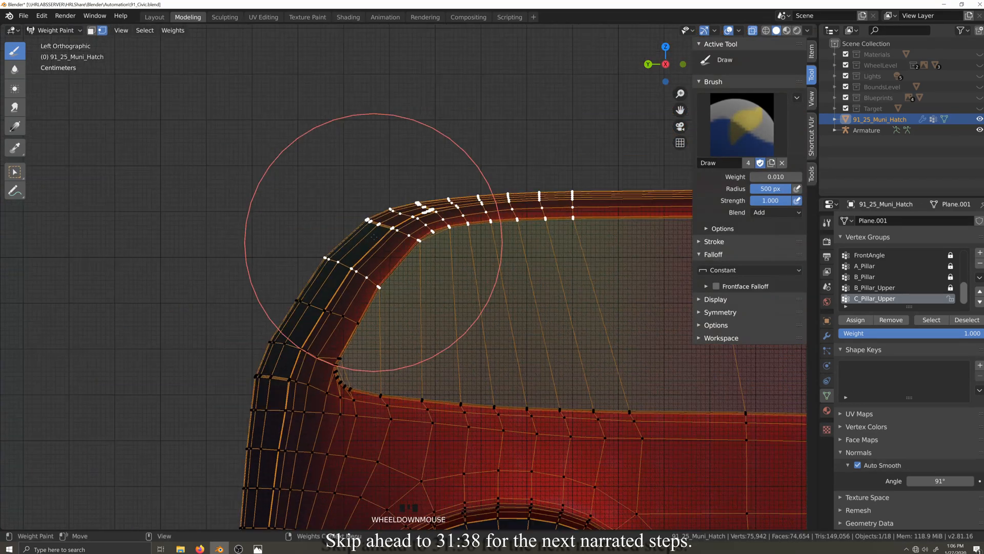
scroll(373, 238, up, 4)
key(shift+grave)
click(374, 202)
scroll(373, 202, up, 1)
key(shift+grave)
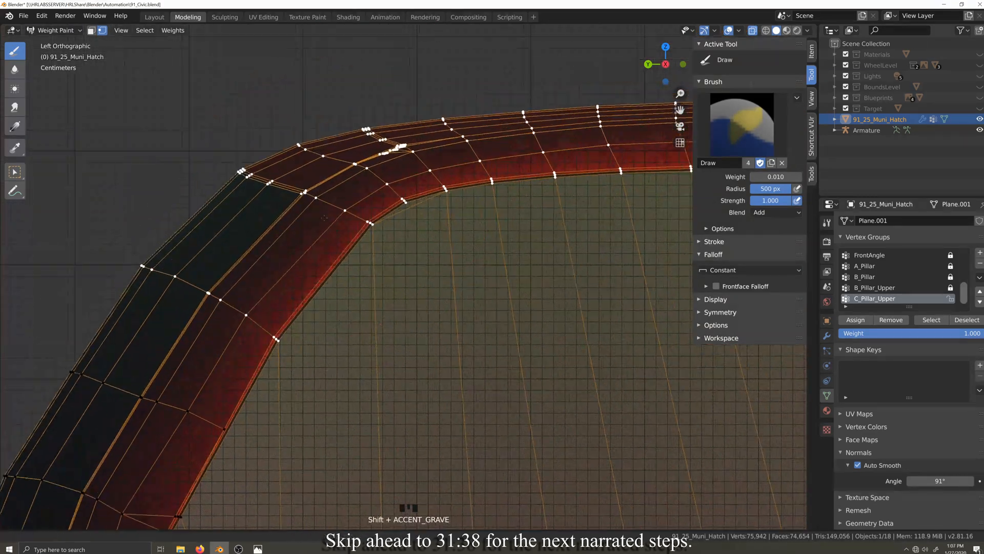
key(ctrl+z)
scroll(362, 207, up, 1)
click(279, 174)
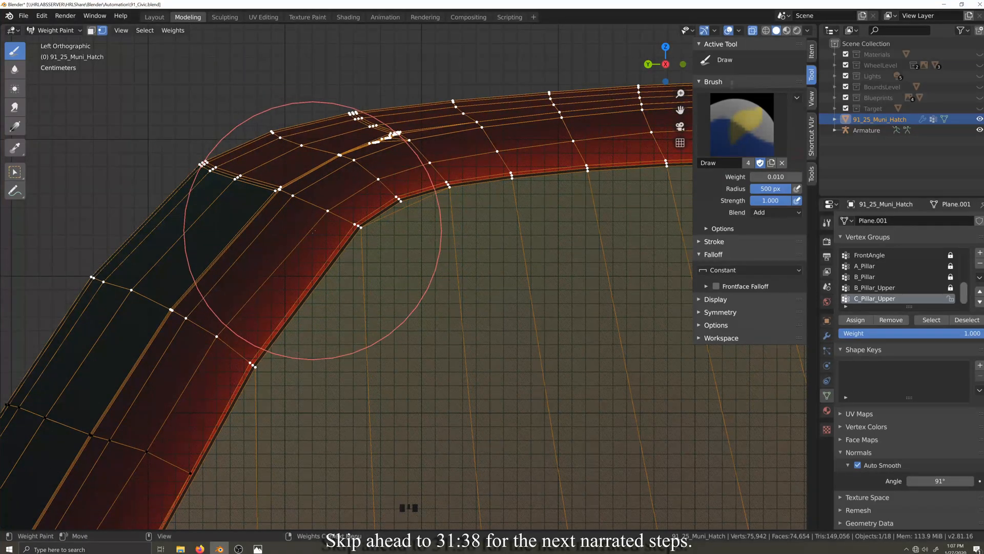
click(328, 186)
click(319, 157)
scroll(410, 322, down, 5)
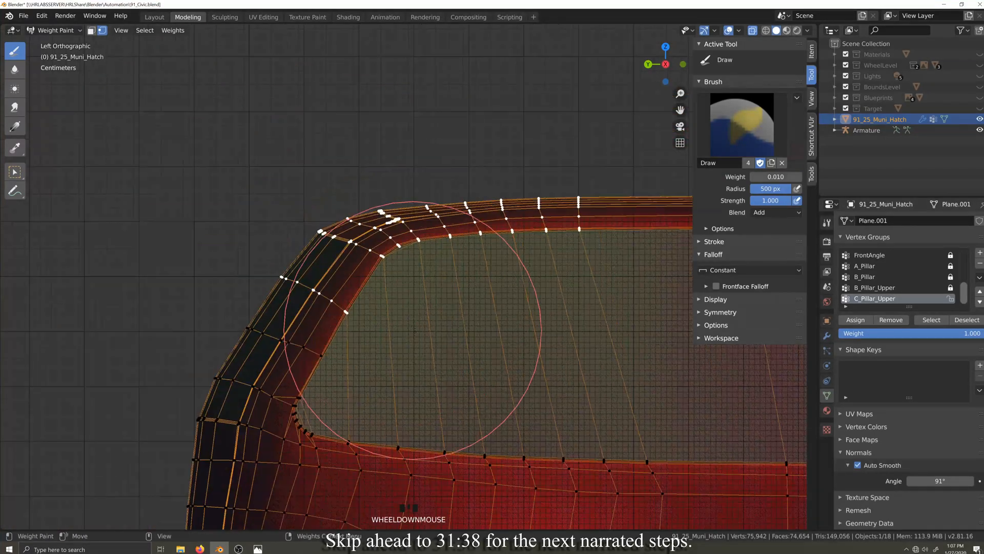
- Select the vertices around the quarter window's rear corner and set the weight brush's blend mode to Subtract
shift+middle_drag(365, 374, 382, 244)
scroll(383, 244, up, 5)
click(57, 31)
click(58, 54)
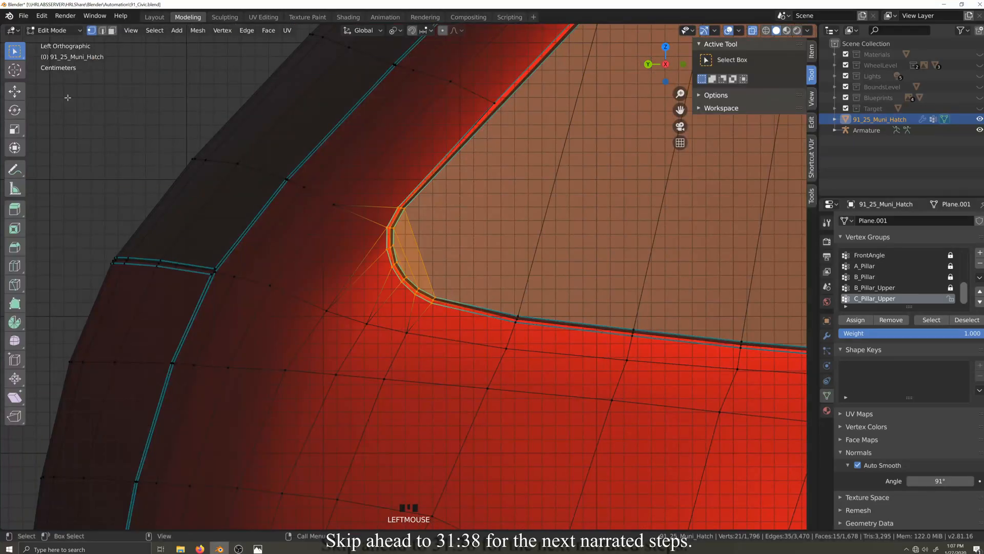
click(56, 31)
click(59, 87)
click(775, 212)
click(845, 298)
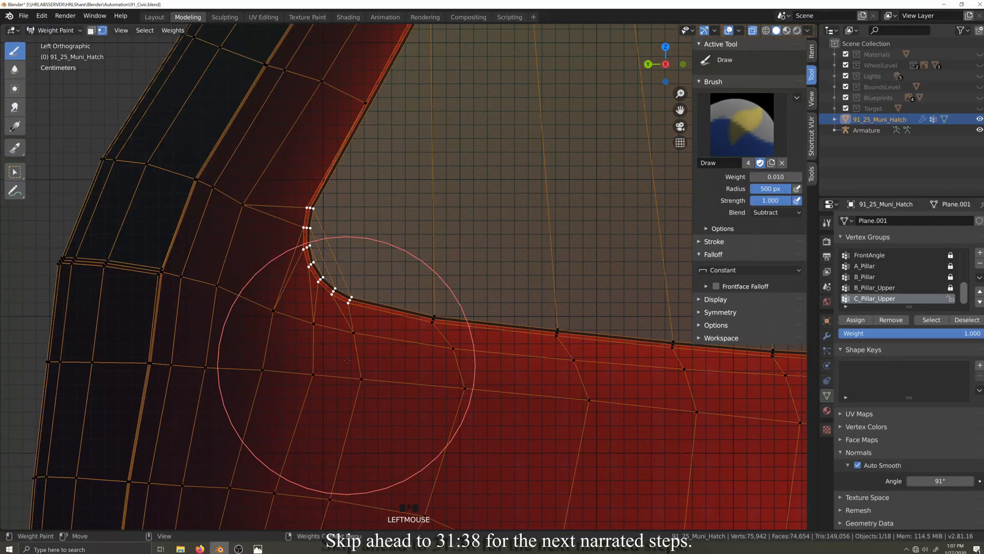
scroll(461, 384, down, 7)
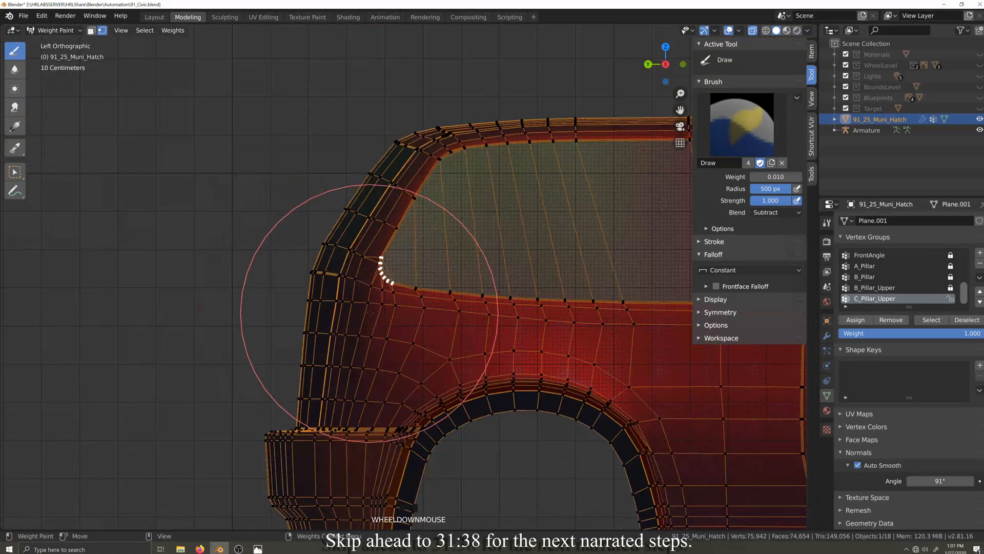
- Select the vertex row running forward from the rear edge below the quarter window and subtract 0.010 weight from it
scroll(410, 297, up, 4)
click(56, 31)
click(59, 54)
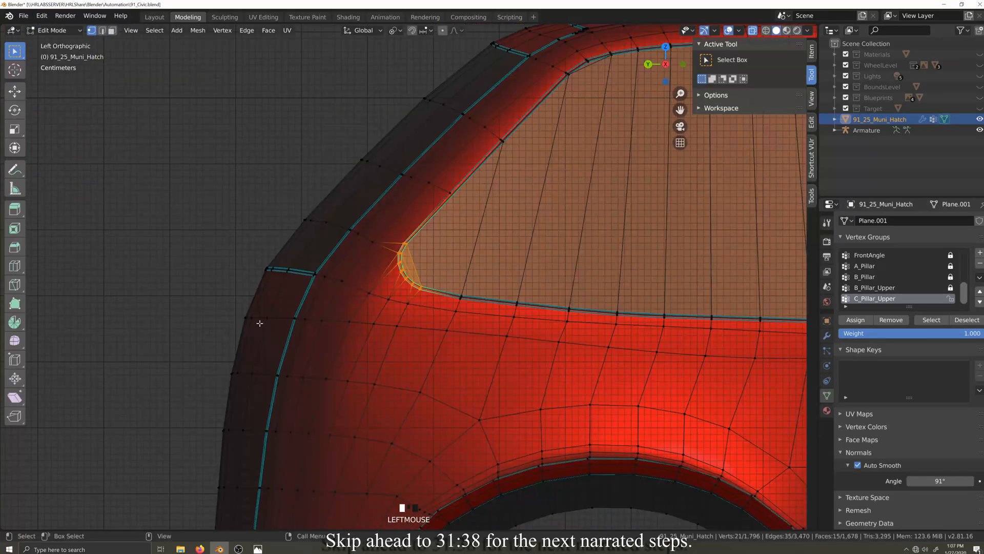
click(262, 320)
scroll(261, 320, down, 3)
ctrl+shift+click(608, 325)
click(57, 31)
click(58, 88)
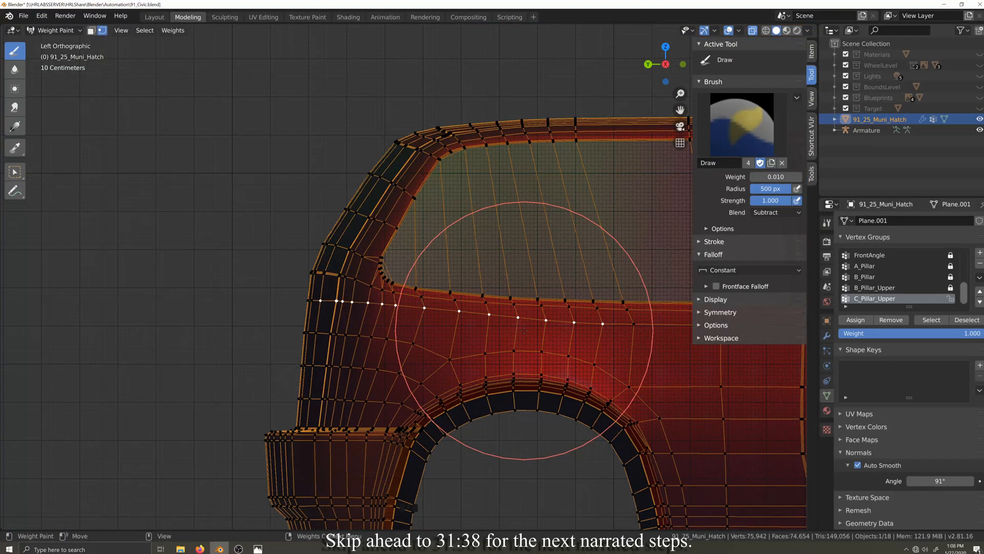
drag(524, 331, 121, 354)
- Change the brush blend to Add and apply 0.010 weight to the selected row below the quarter window
click(753, 215)
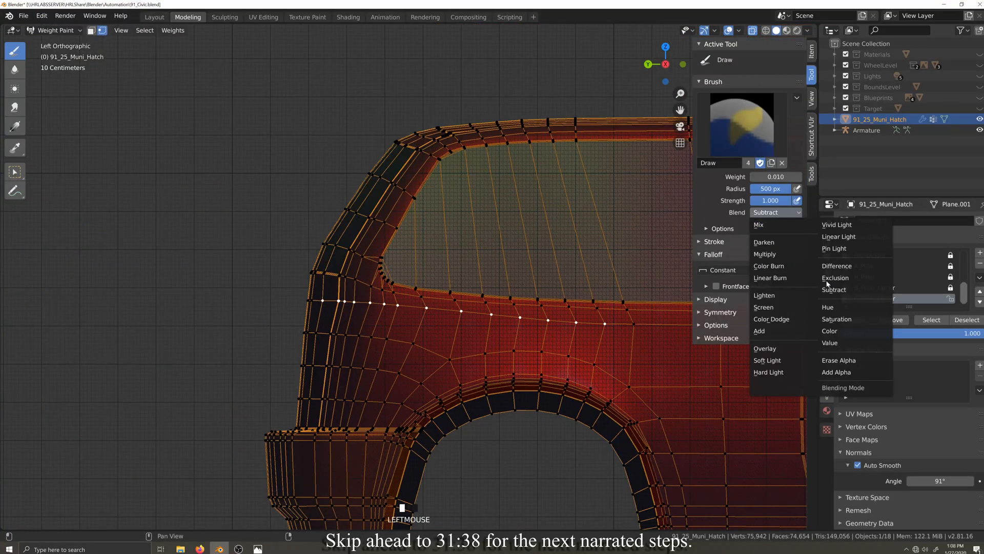
click(778, 330)
mouse_move(538, 319)
mouse_down()
mouse_move(235, 352)
mouse_move(404, 432)
mouse_up()
scroll(405, 432, up, 4)
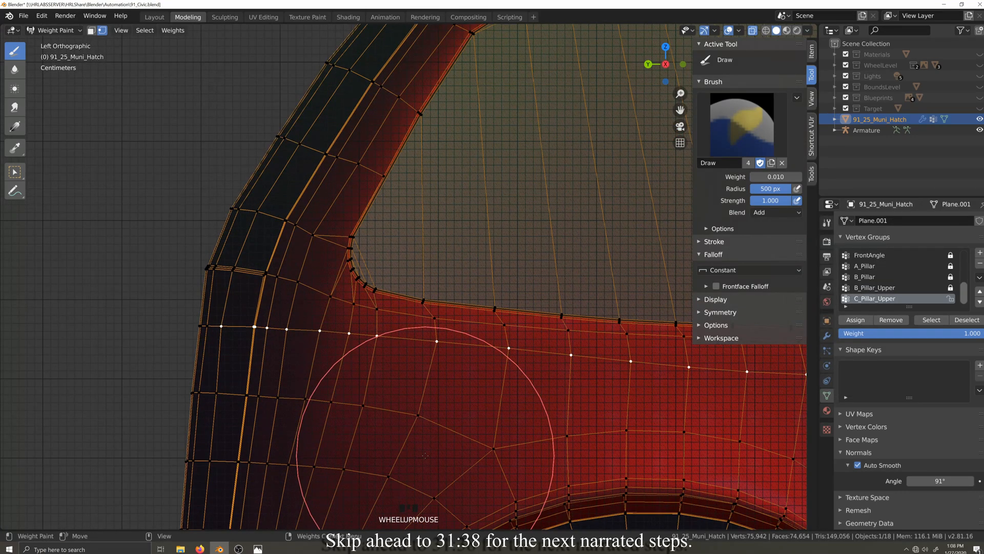
scroll(402, 449, down, 5)
scroll(343, 442, up, 5)
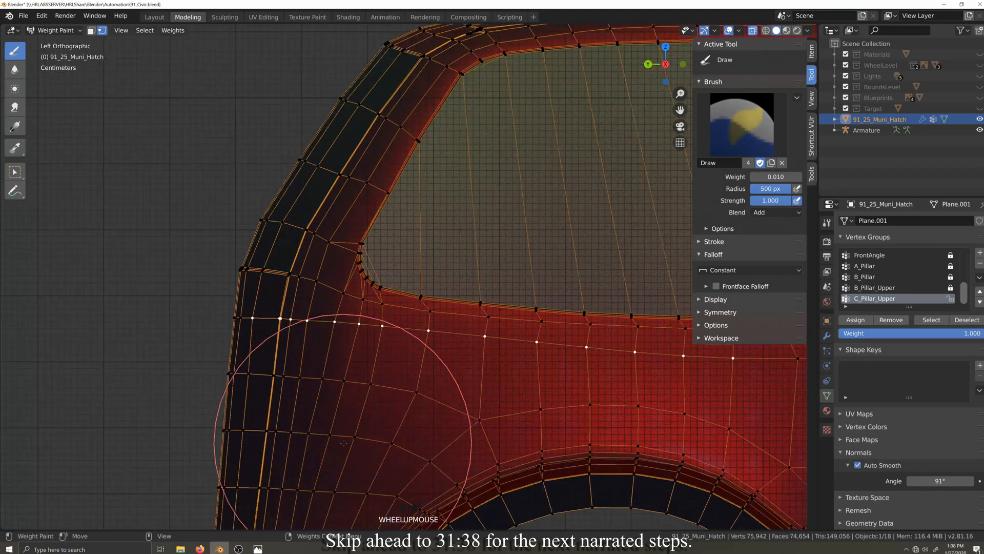
- Set the brush weight to 0.001 with Subtract blending and lower the weight of the row below the quarter window
key(shift+grave)
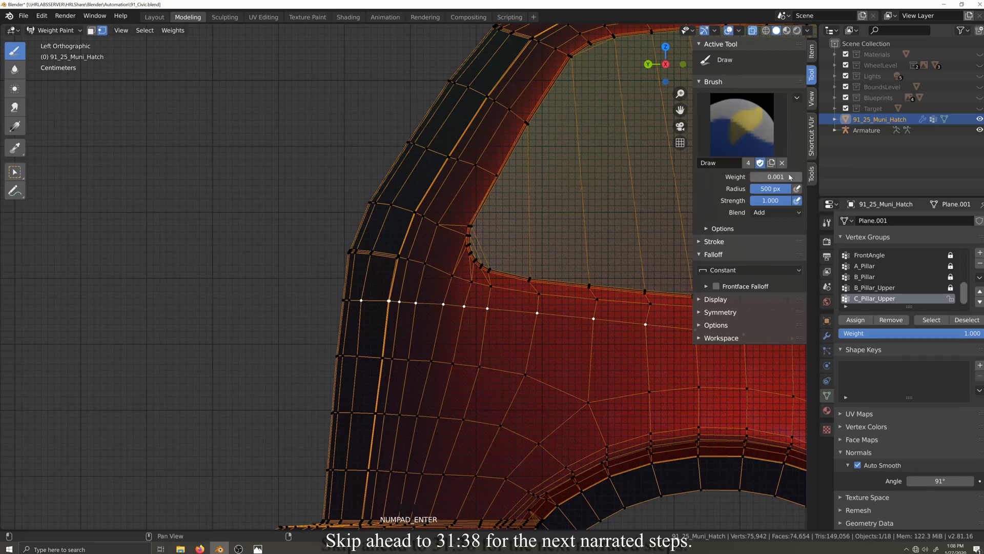
click(775, 212)
click(852, 290)
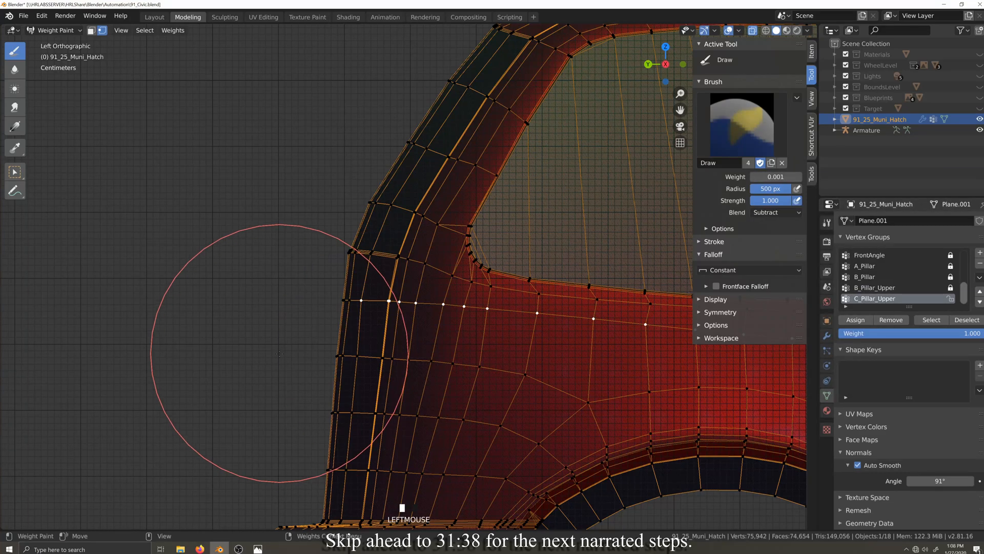
click(249, 270)
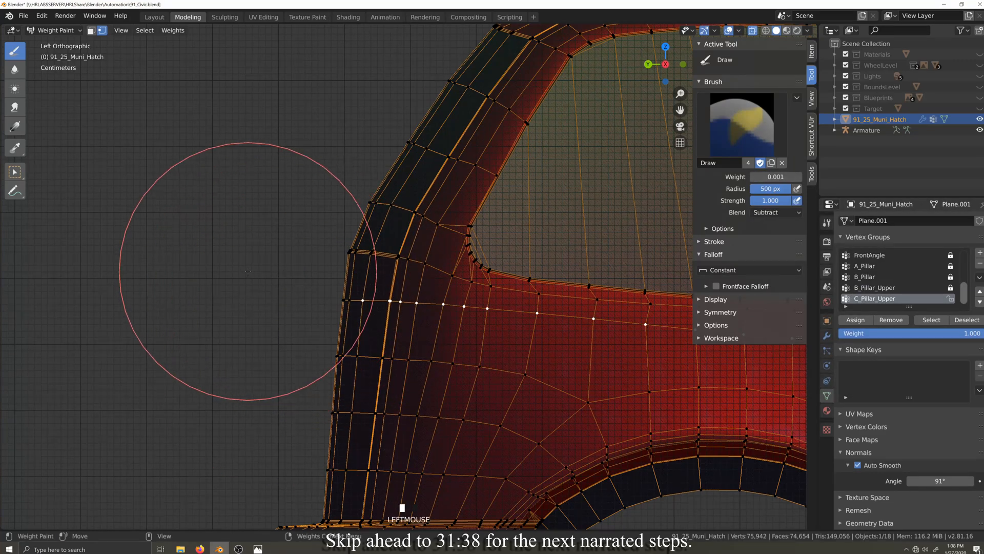
- Pose the armature with the C_Pillar_Upper bone moved forward to just behind the B_Pillar_Upper bone
click(59, 33)
click(58, 43)
scroll(301, 206, down, 9)
click(425, 107)
scroll(424, 107, down, 2)
click(370, 107)
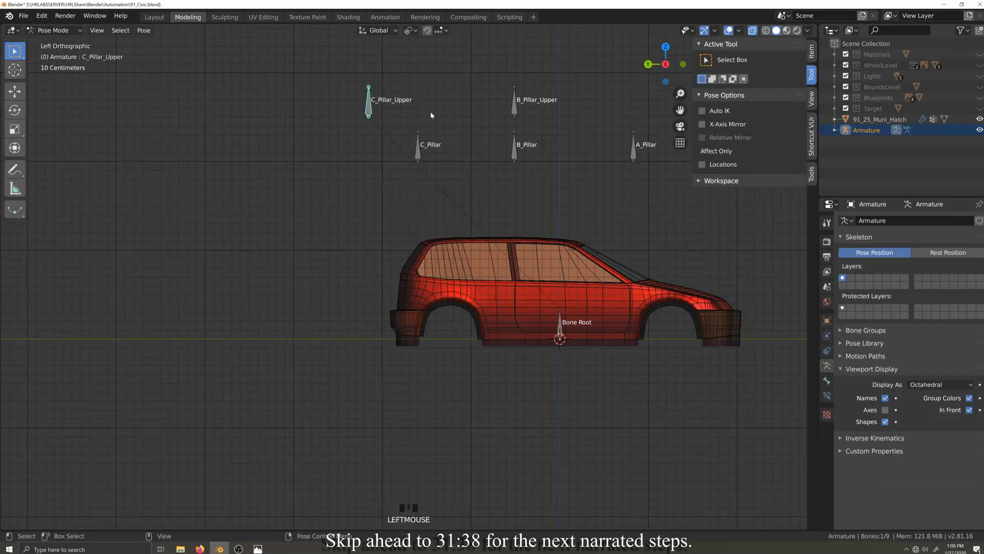
key(g)
click(549, 124)
scroll(607, 280, up, 3)
- Select the car body's roof-edge vertices just behind the B-pillar and add weight to them with the brush at 0.005
click(422, 268)
key(Tab)
drag(391, 199, 410, 222)
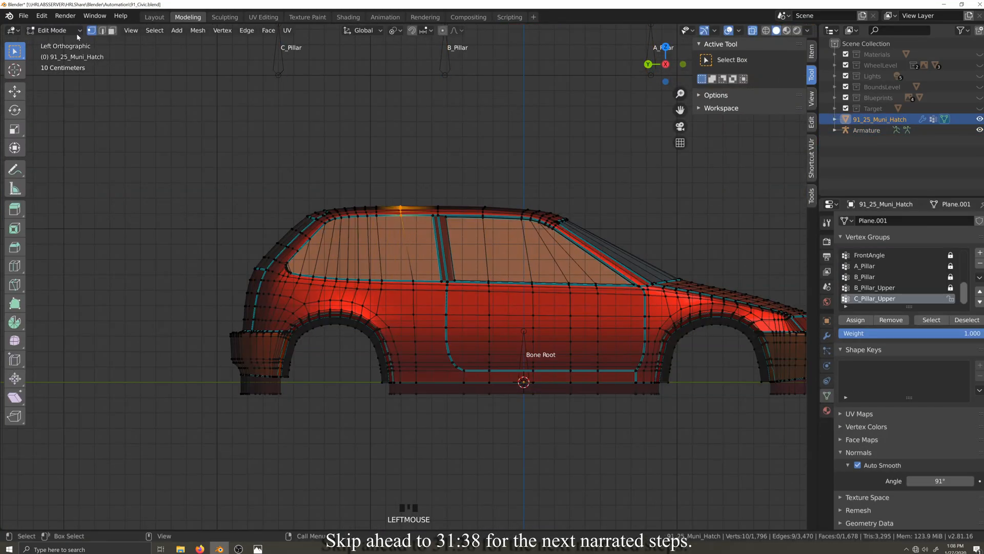
click(77, 33)
click(57, 87)
key(shift+grave)
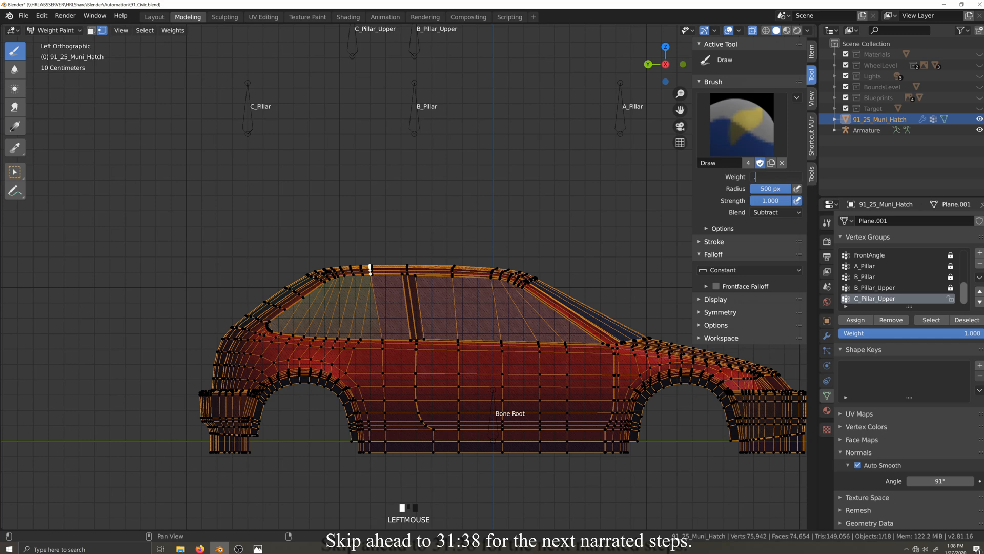
click(780, 214)
click(764, 332)
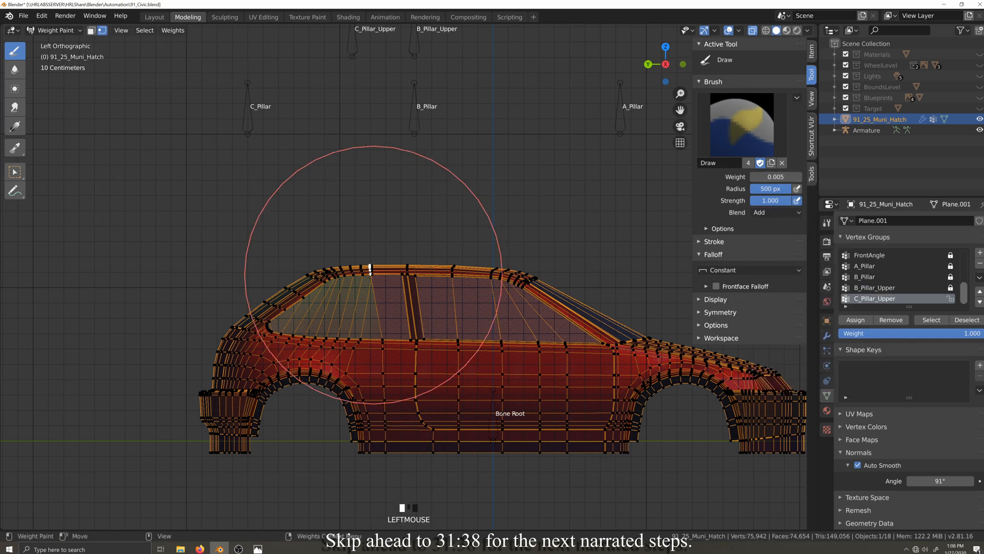
- Move the C_Pillar_Upper bone rearward by 0.886 m in Y and 0.0755 m in Z to test the deformation
scroll(381, 272, down, 3)
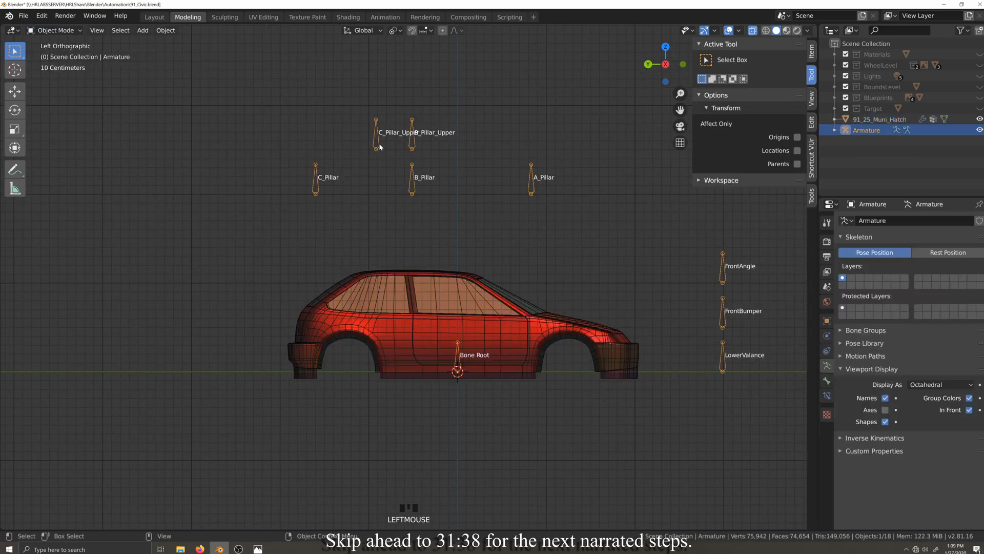
key(g)
right_click(487, 203)
right_click(487, 204)
click(488, 204)
key(g)
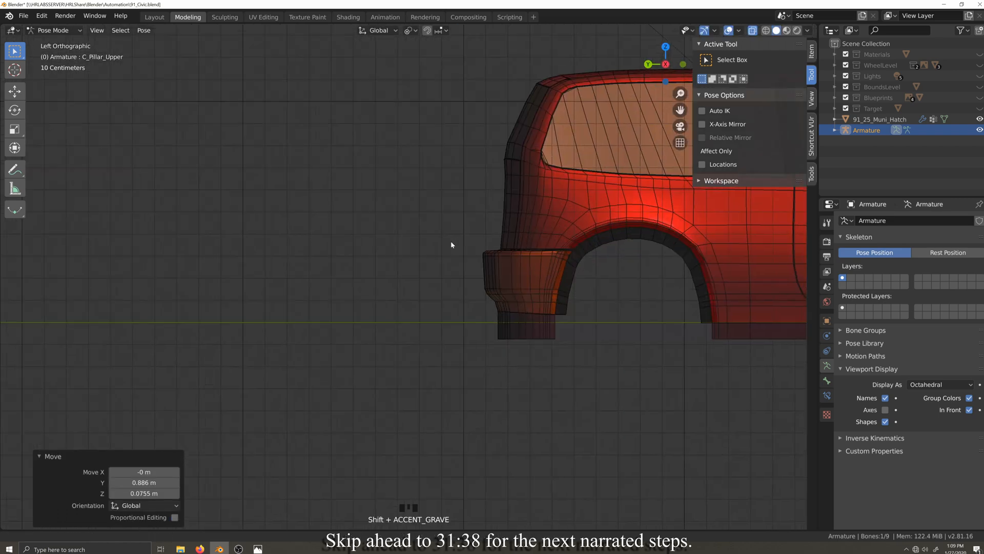
- Select the car body's whole rear section and touch up its weights with a 50 px Add brush at 0.005
key(shift+grave)
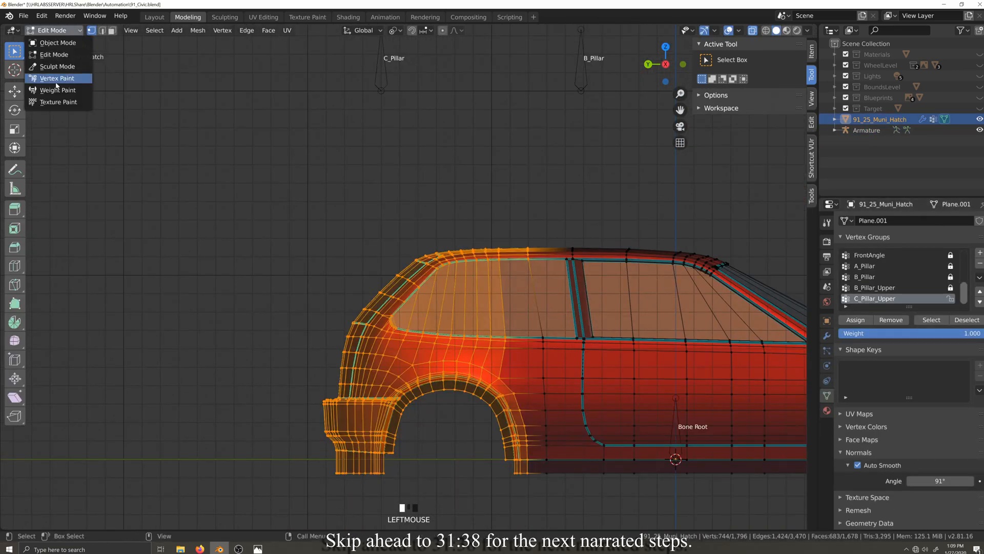
click(56, 90)
scroll(104, 182, up, 5)
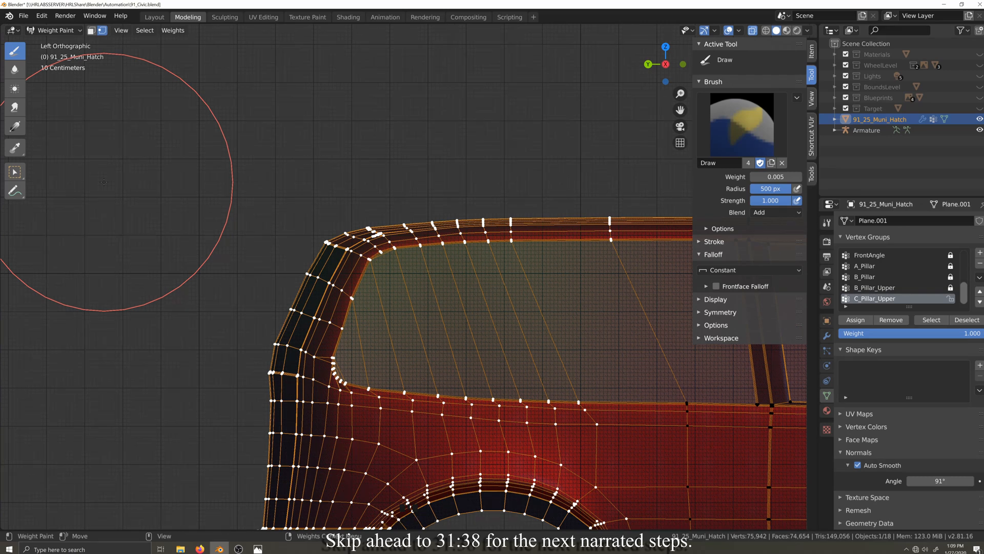
scroll(104, 182, up, 1)
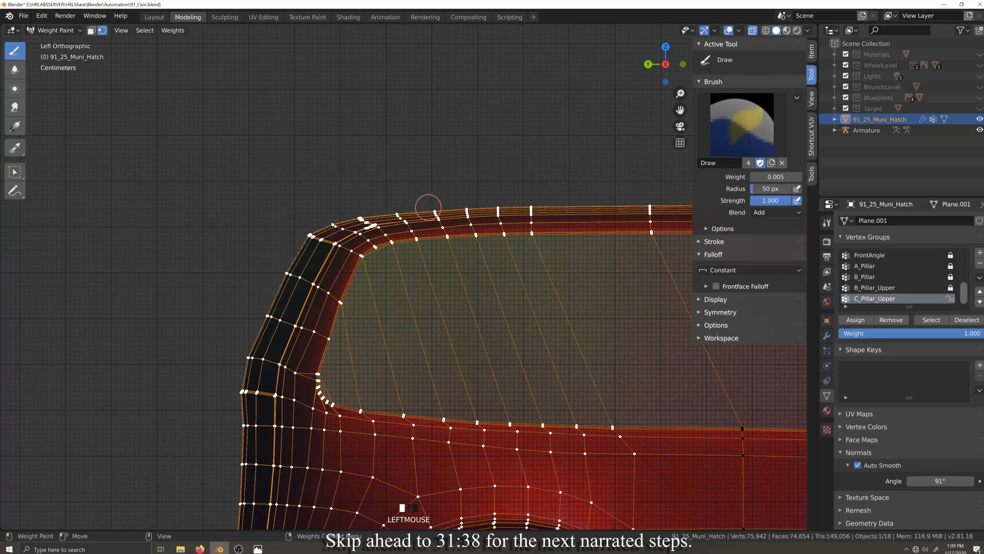
scroll(448, 310, down, 4)
scroll(419, 277, up, 4)
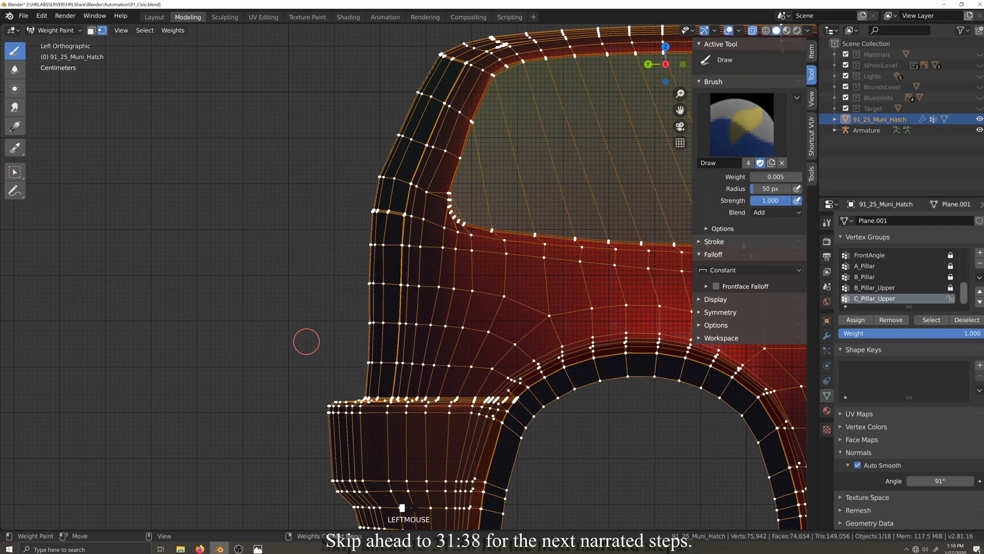
scroll(306, 341, down, 6)
- Move the C_Pillar_Upper bone 1.2 m in Y and 0.192 m in Z to check the C-pillar's new shape
key(ctrl+Tab)
scroll(330, 171, down, 3)
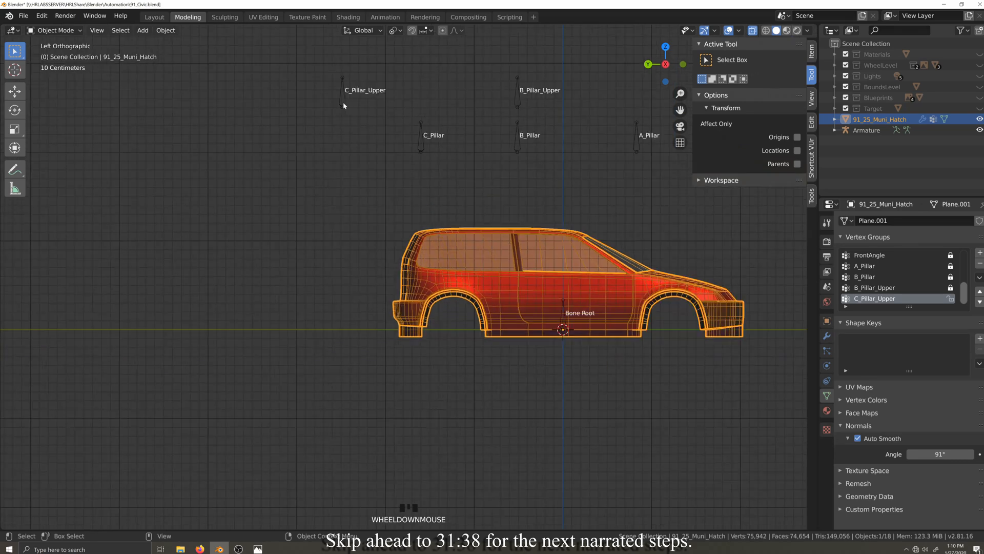
click(343, 105)
right_click(477, 137)
click(484, 138)
key(g)
click(382, 123)
scroll(409, 278, up, 4)
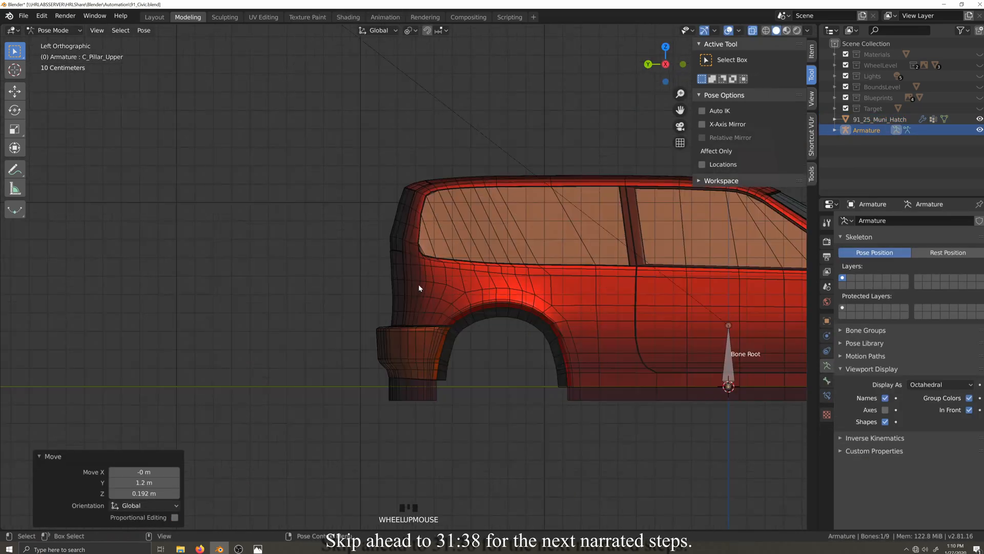
- Select the car body again and return it to weight painting around the C-pillar and quarter window
scroll(419, 287, up, 4)
key(ctrl+Tab)
click(453, 239)
key(Tab)
click(55, 31)
click(60, 91)
scroll(378, 131, up, 3)
key(shift+grave)
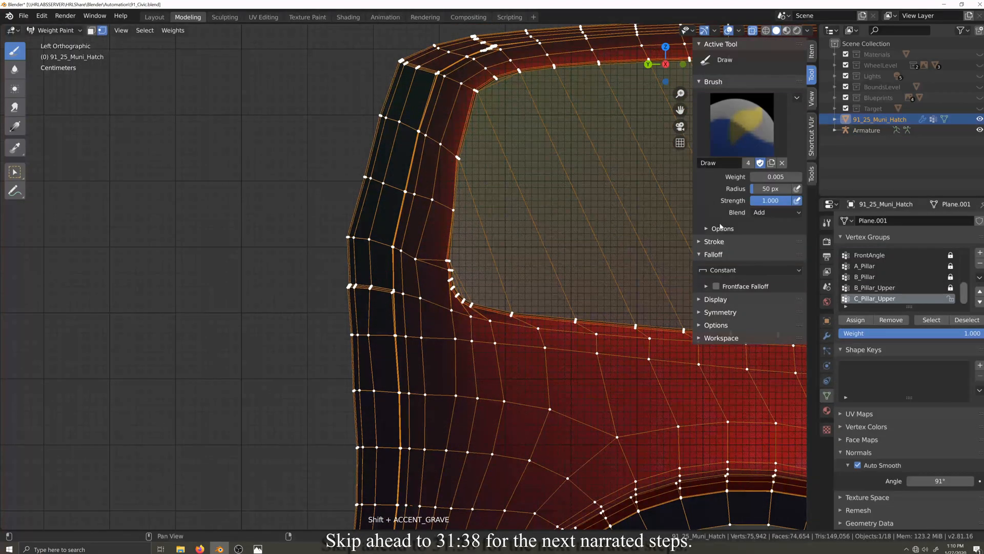
- Set the brush blend to Subtract and reduce the C_Pillar_Upper weight on the rear pillar beside the side window
click(791, 212)
click(853, 292)
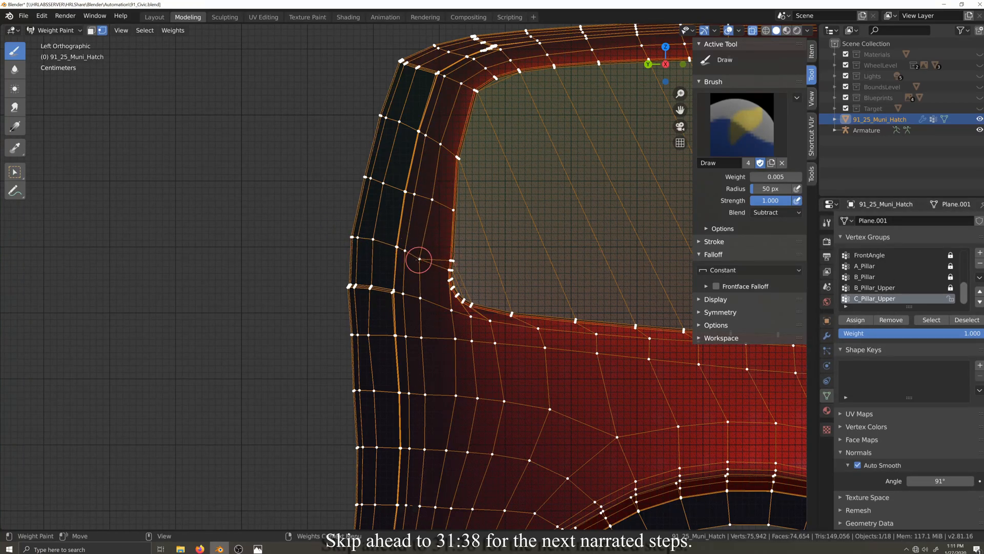
drag(416, 257, 261, 185)
key(shift+grave)
scroll(249, 277, up, 1)
drag(445, 208, 307, 181)
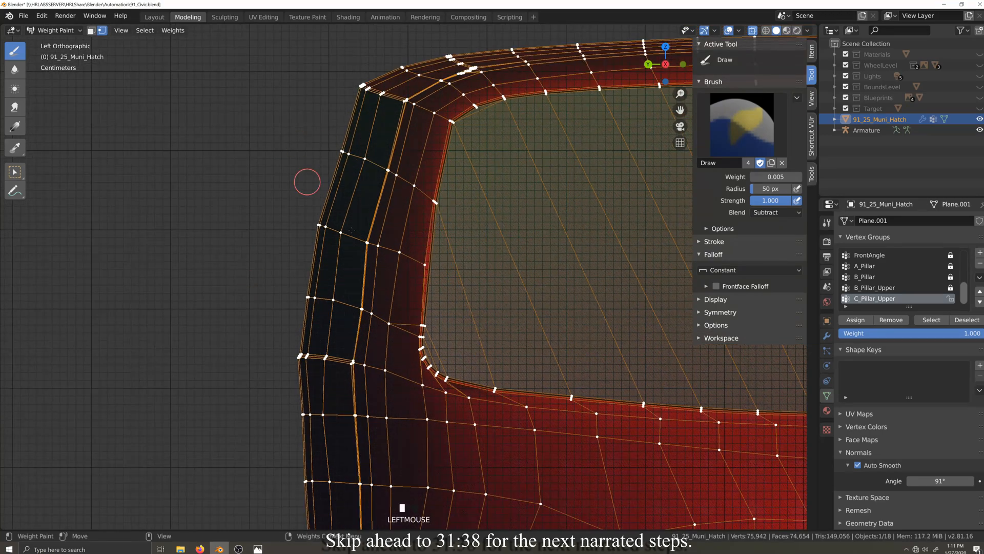
drag(427, 262, 174, 299)
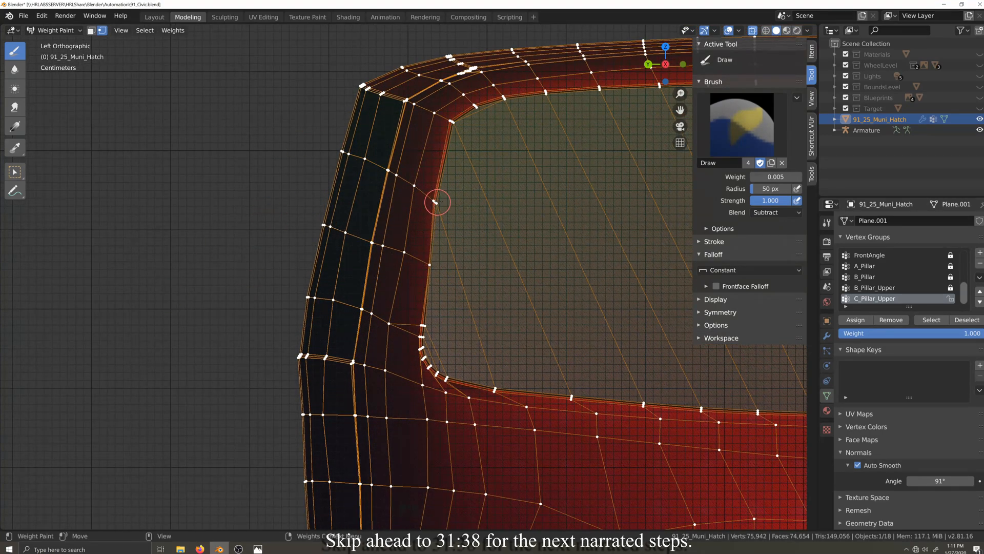
drag(365, 84, 457, 125)
scroll(531, 233, up, 5)
scroll(515, 220, down, 4)
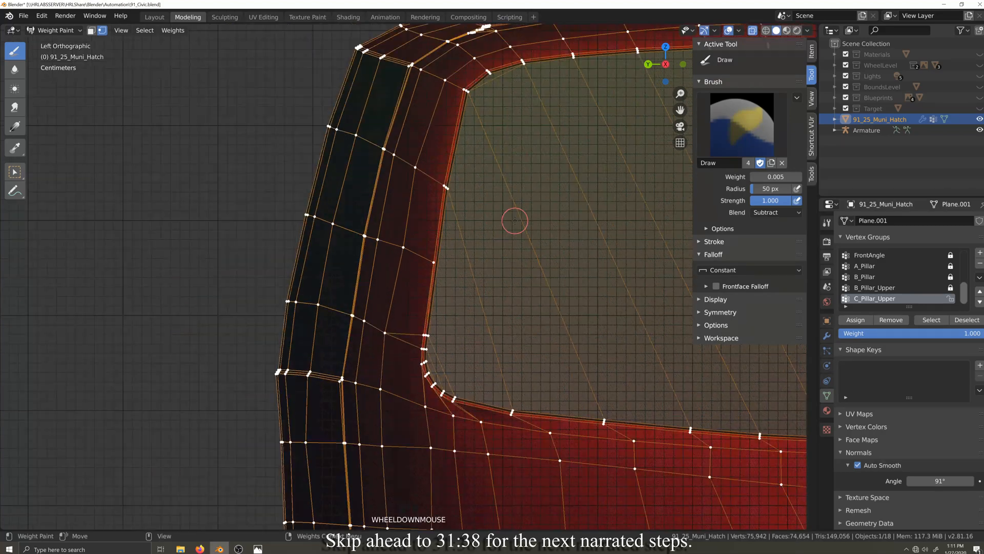
click(414, 166)
click(391, 153)
scroll(505, 269, down, 2)
key(ctrl+z)
key(ctrl+z)
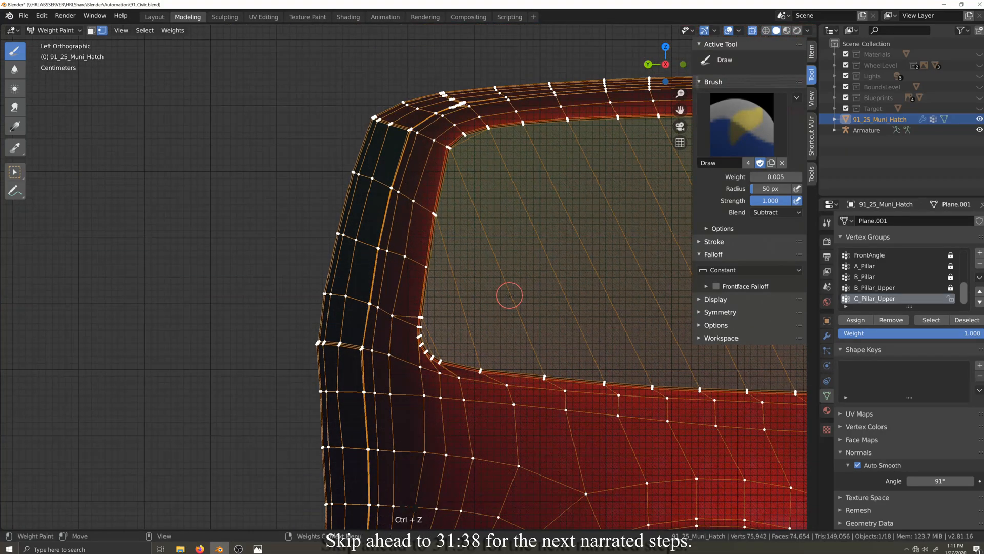
- Set the brush blend to Add with a weight of 0.001 and raise a vertex on the side window's rear edge
scroll(509, 295, up, 2)
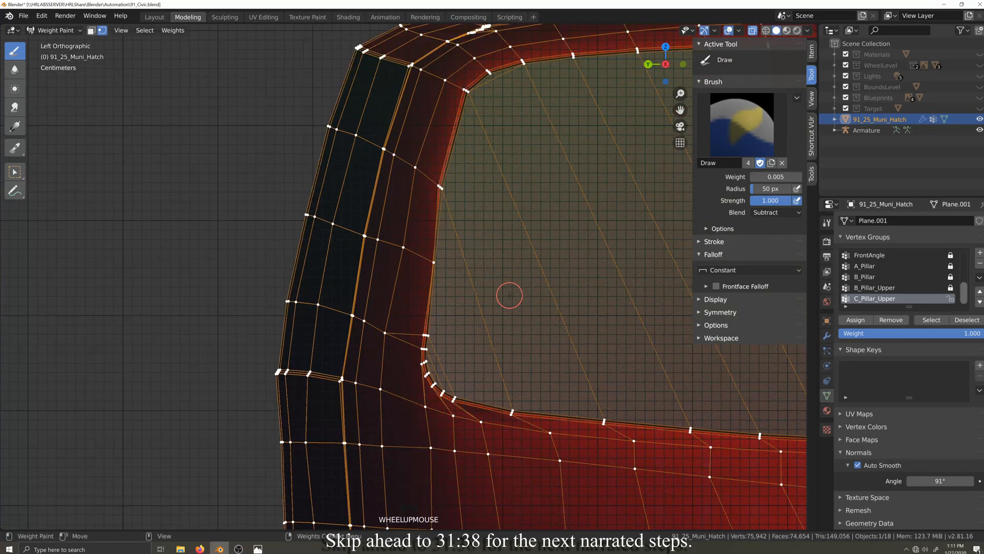
click(773, 212)
click(782, 331)
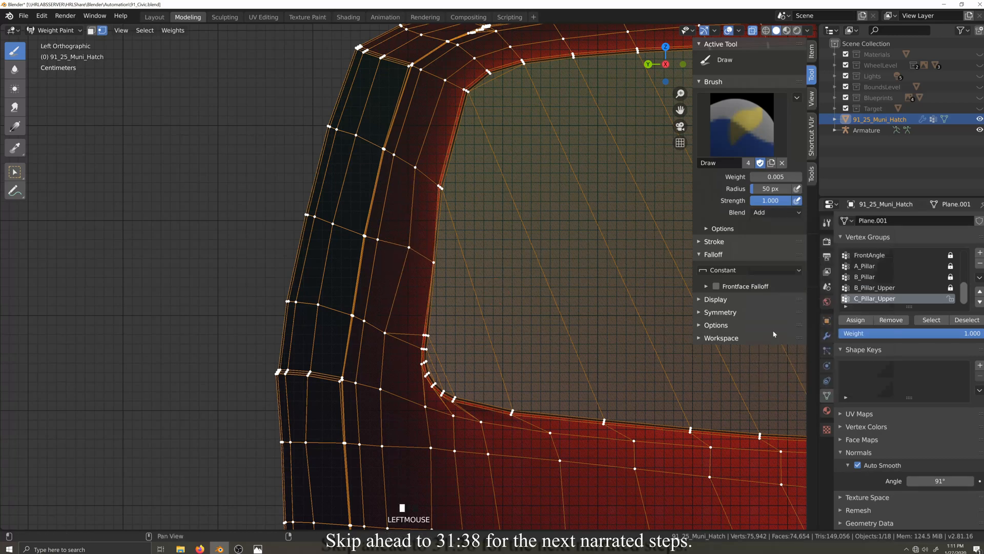
scroll(540, 243, up, 1)
click(776, 177)
text(.001)
key(Return)
click(436, 262)
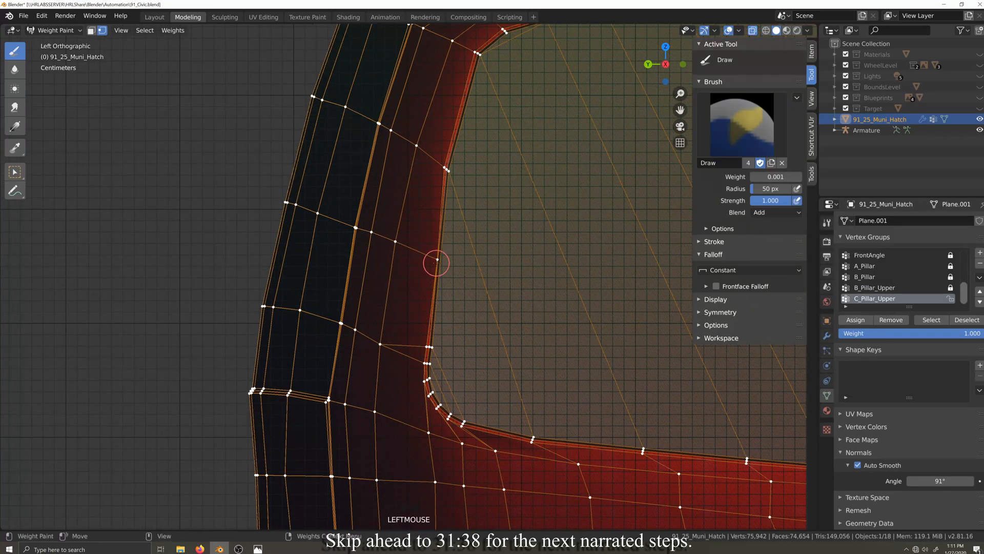
- Switch the brush blend to Subtract and reduce the weight around the side window's lower rear corner
click(775, 212)
click(774, 224)
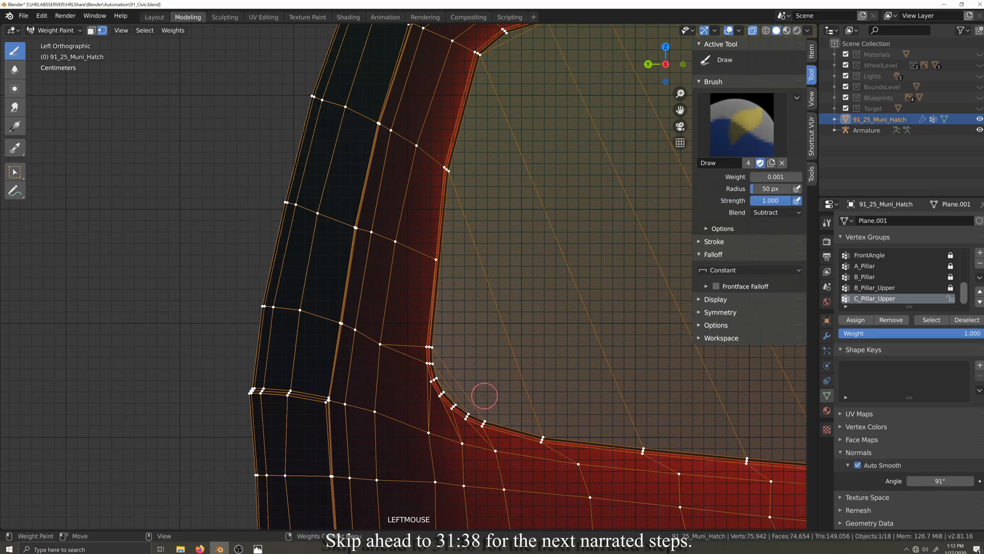
click(423, 435)
- Switch the brush blend to Add and even out the C_Pillar_Upper weight on the vertices just below the side window
click(777, 212)
click(775, 323)
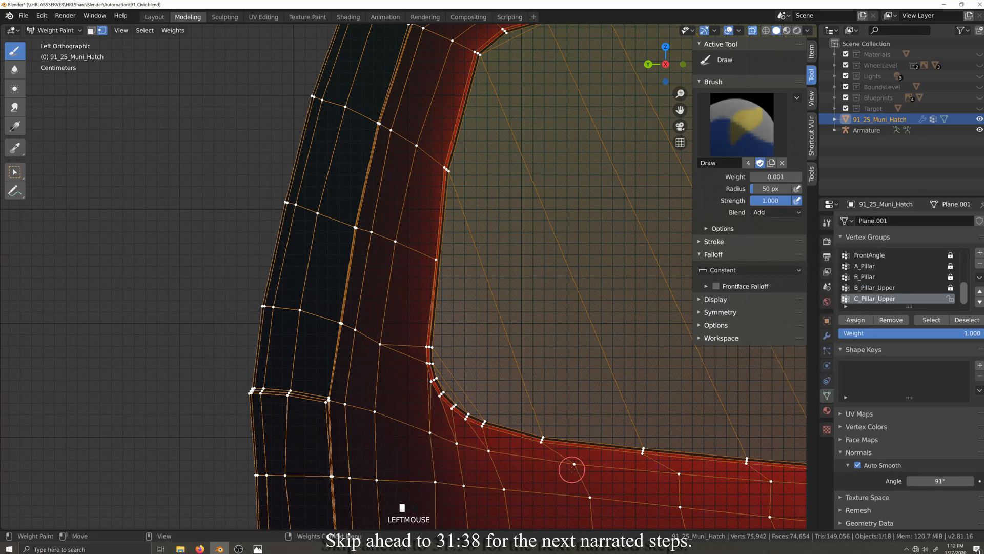
scroll(588, 497, up, 2)
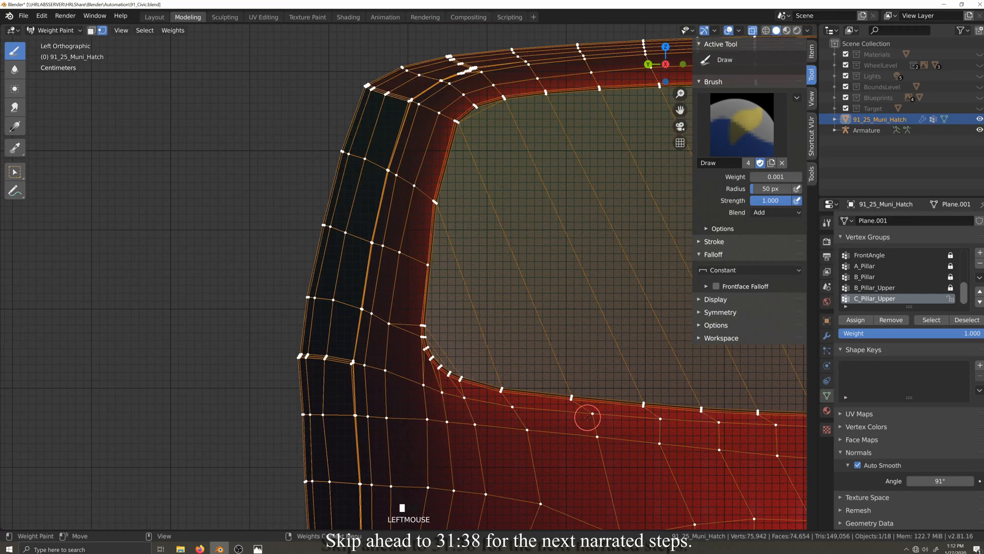
shift+middle_drag(711, 429, 468, 419)
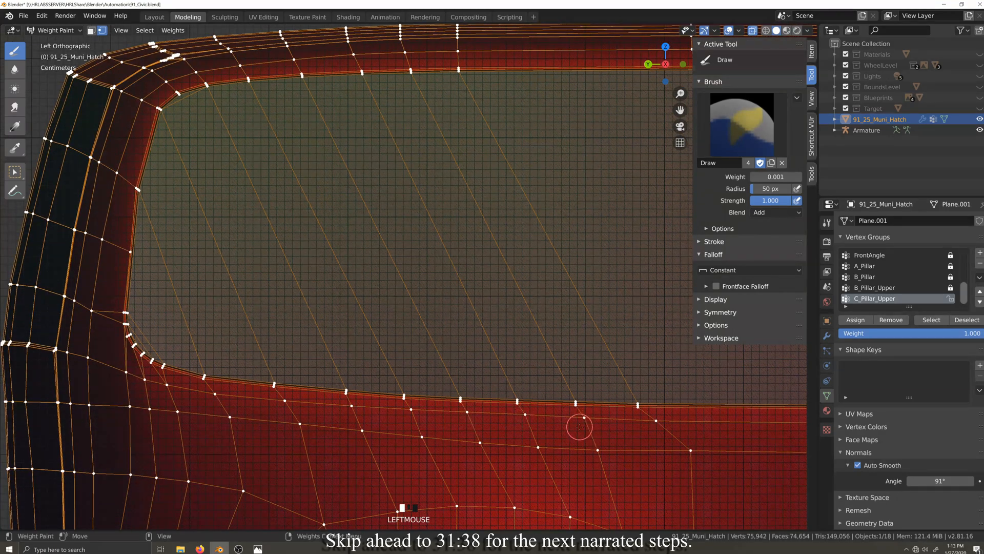
scroll(516, 404, down, 5)
scroll(376, 373, up, 2)
mouse_move(241, 380)
shift+middle_down()
mouse_move(375, 373)
mouse_move(357, 336)
shift+middle_up()
click(405, 307)
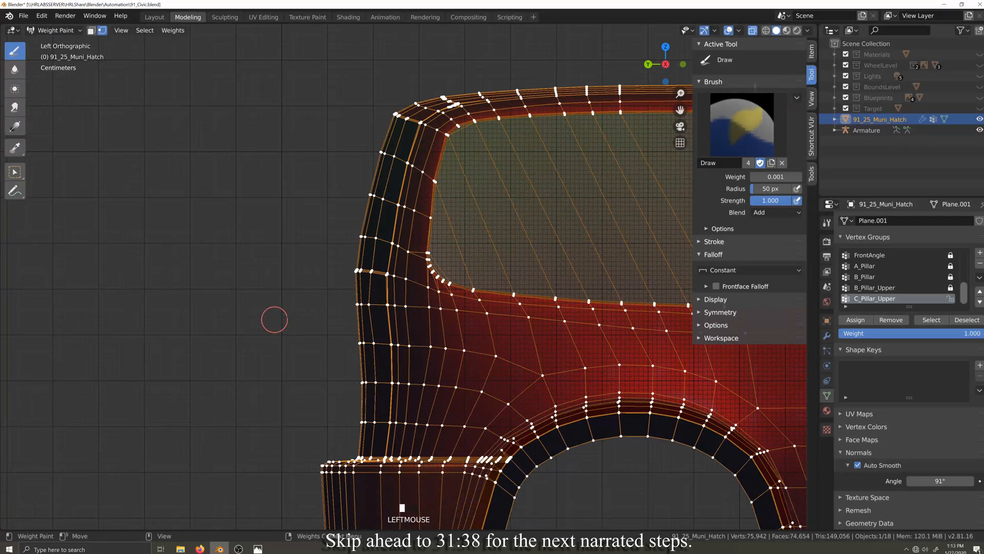
- Add weight to a vertex on the lower rear pillar, and subtract weight near the row above it
scroll(345, 384, up, 3)
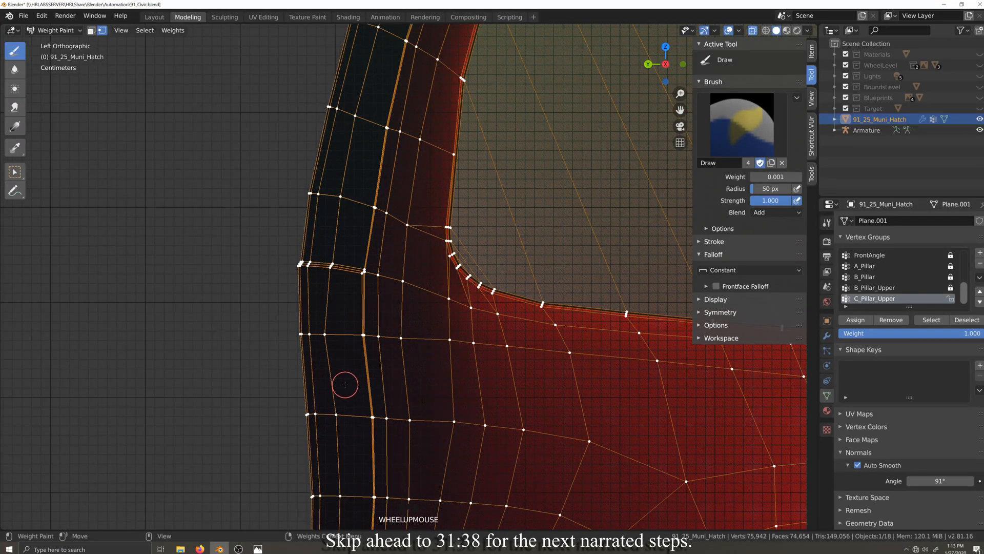
click(409, 418)
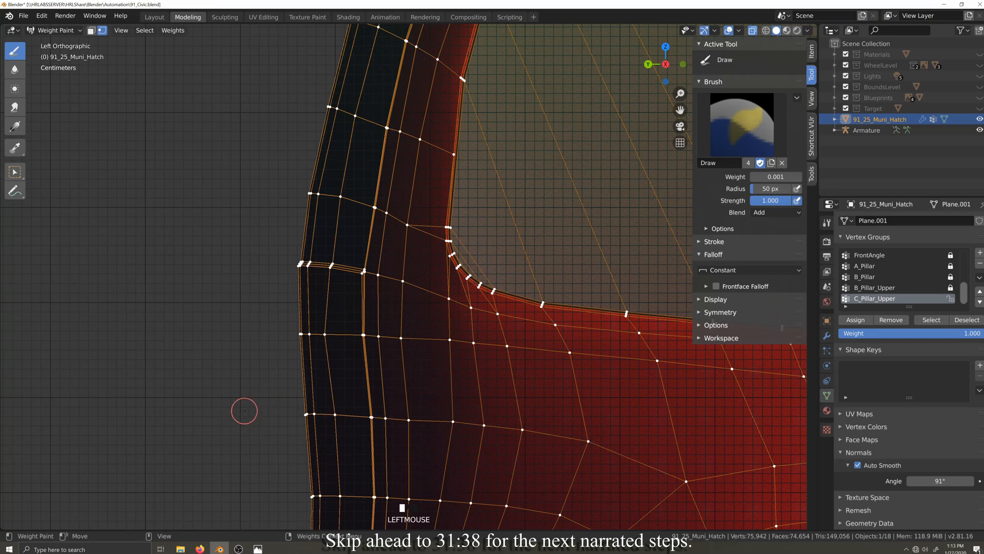
click(776, 212)
click(841, 306)
click(374, 345)
- Set the brush blend back to Add and paint weight across the vertex rows of the rear pillar below the window
click(776, 212)
click(779, 344)
click(336, 359)
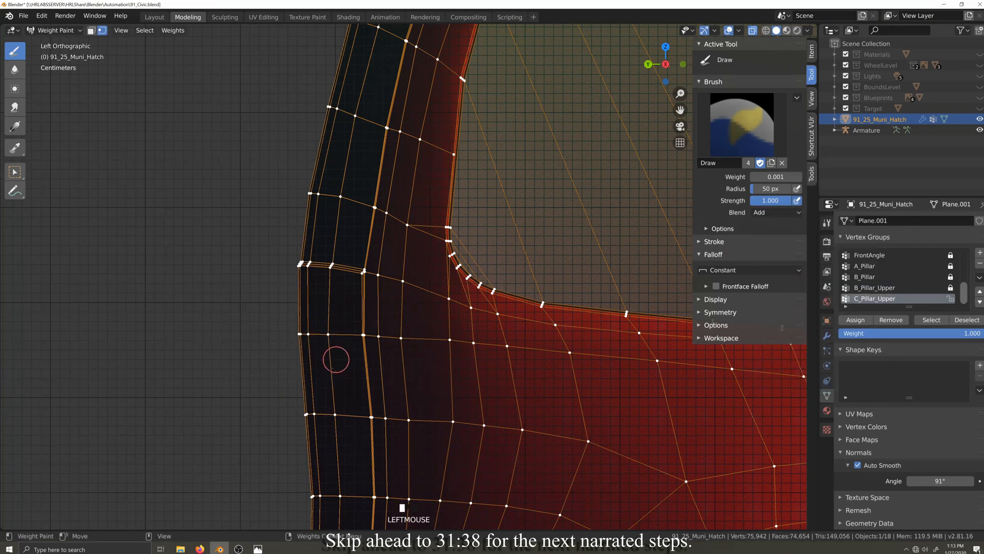
mouse_move(257, 420)
mouse_down()
mouse_move(490, 428)
mouse_move(473, 422)
mouse_up()
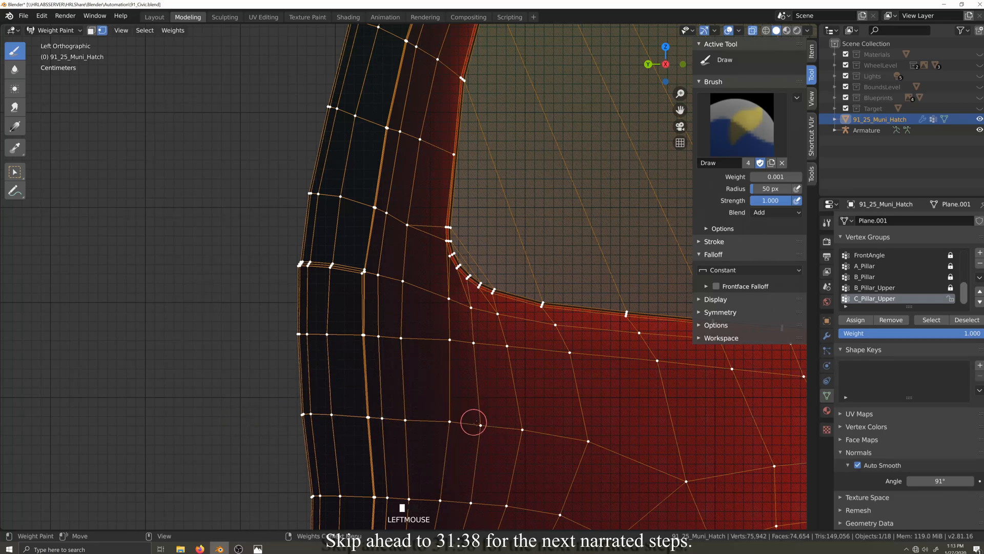
drag(379, 421, 290, 423)
- Add C_Pillar_Upper weight to the lower rear vertex rows down to just above the bumper
scroll(237, 454, up, 2)
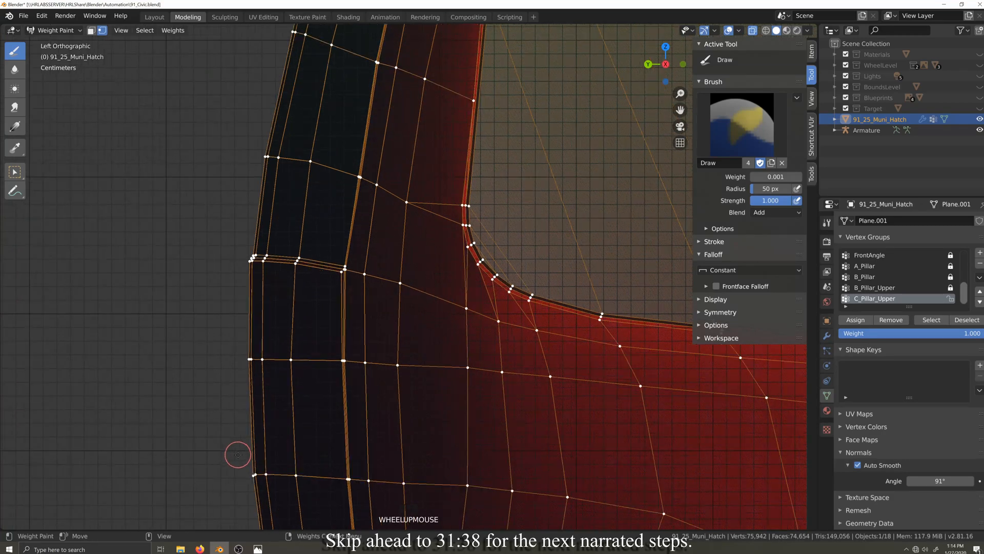
key(shift+grave)
mouse_move(318, 353)
mouse_down()
mouse_move(470, 354)
mouse_move(331, 352)
mouse_up()
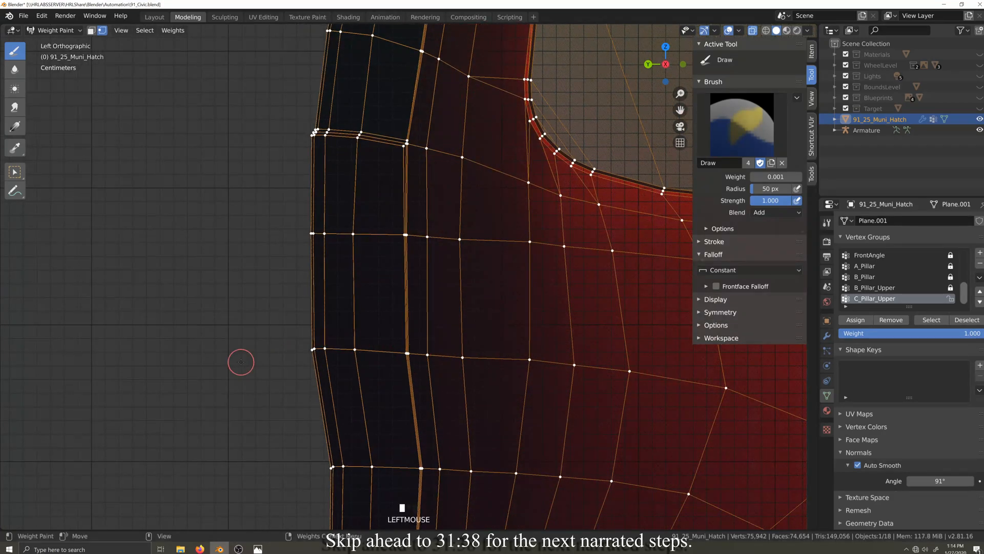
scroll(241, 362, down, 1)
mouse_move(341, 435)
mouse_down()
mouse_move(454, 438)
mouse_move(246, 436)
mouse_move(423, 438)
mouse_up()
scroll(416, 440, down, 4)
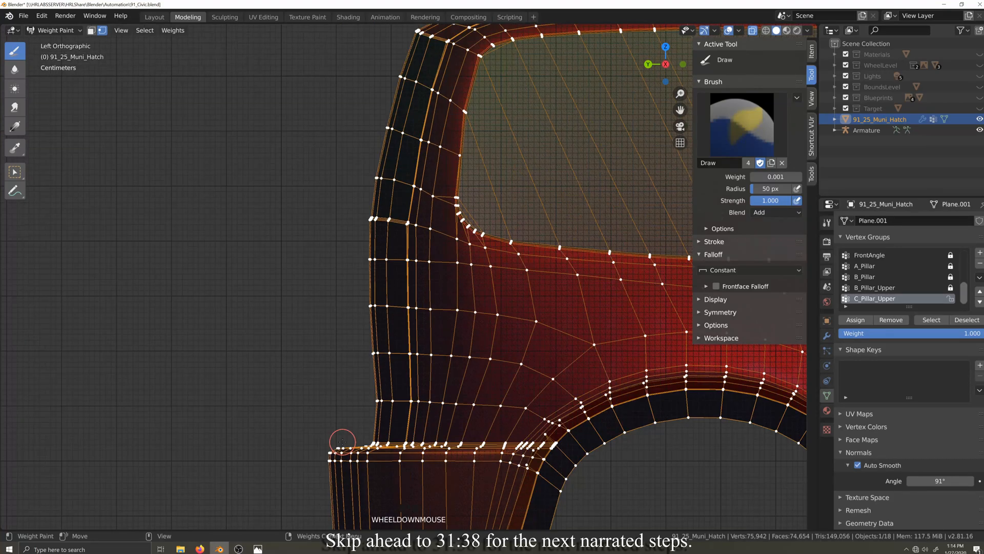
scroll(348, 428, up, 3)
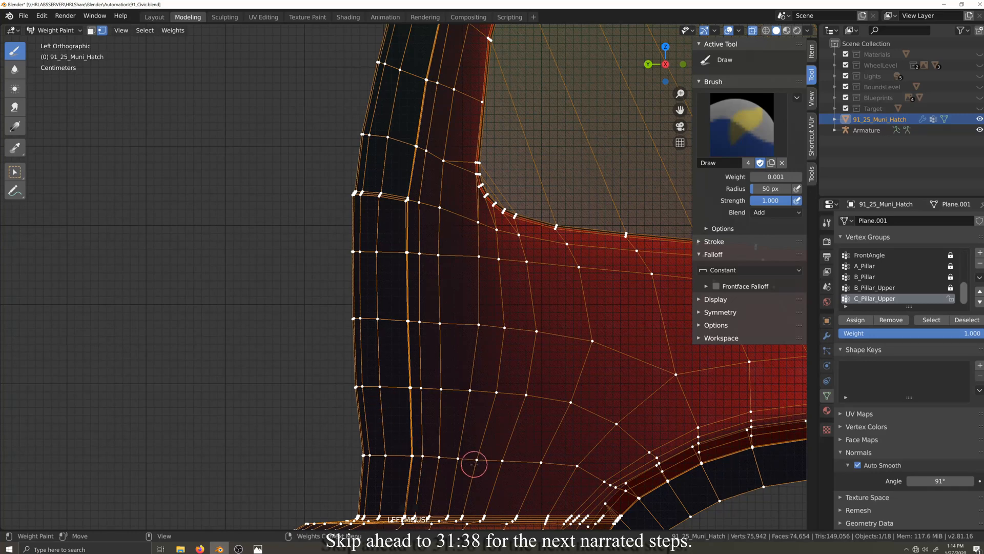
mouse_move(444, 457)
mouse_down()
mouse_move(345, 455)
mouse_move(401, 455)
mouse_up()
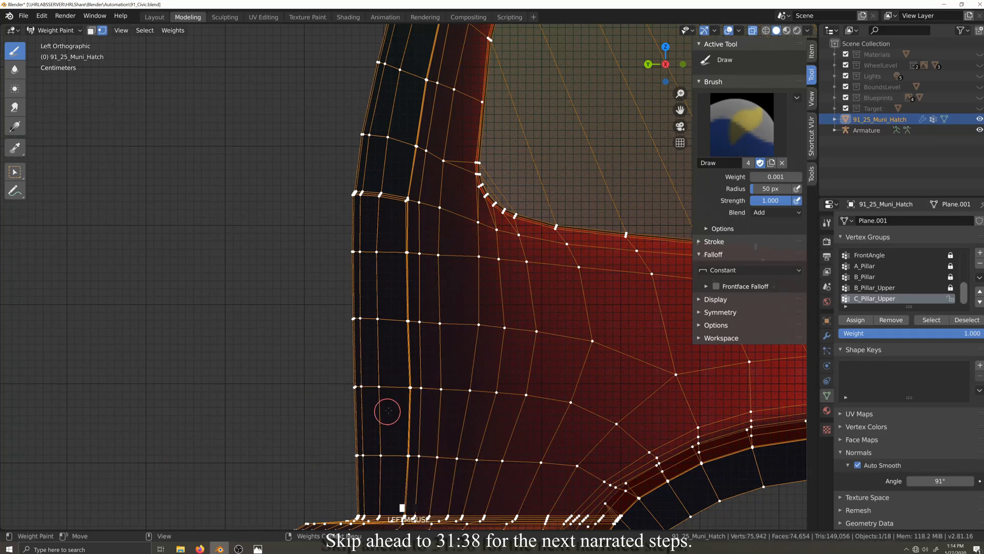
- Test-move the C_Pillar_Upper bone in Pose Mode, cancel the move and clear the bone's user transforms
scroll(468, 391, down, 8)
click(66, 31)
click(73, 42)
scroll(287, 205, down, 2)
shift+middle_drag(287, 205, 305, 310)
click(291, 134)
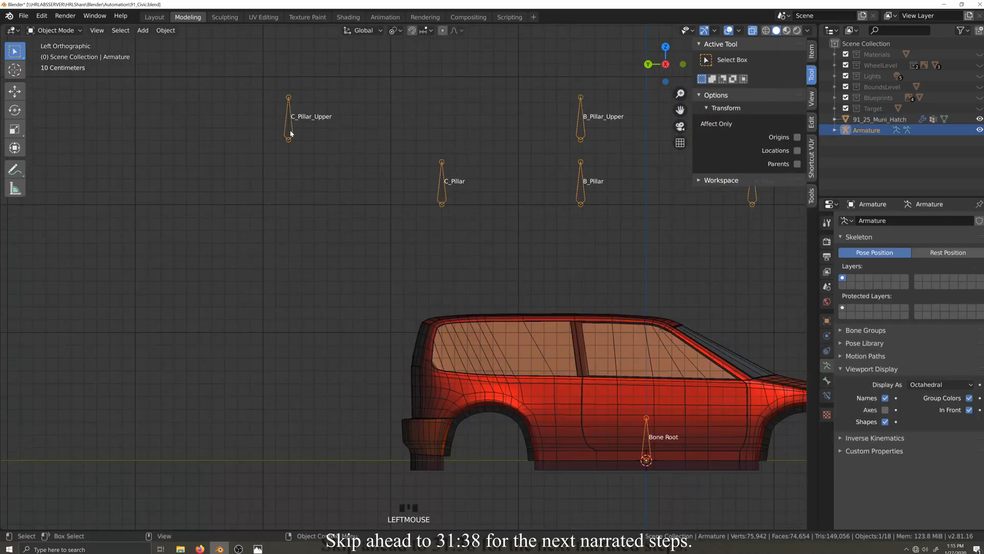
key(ctrl+Tab)
click(291, 133)
key(g)
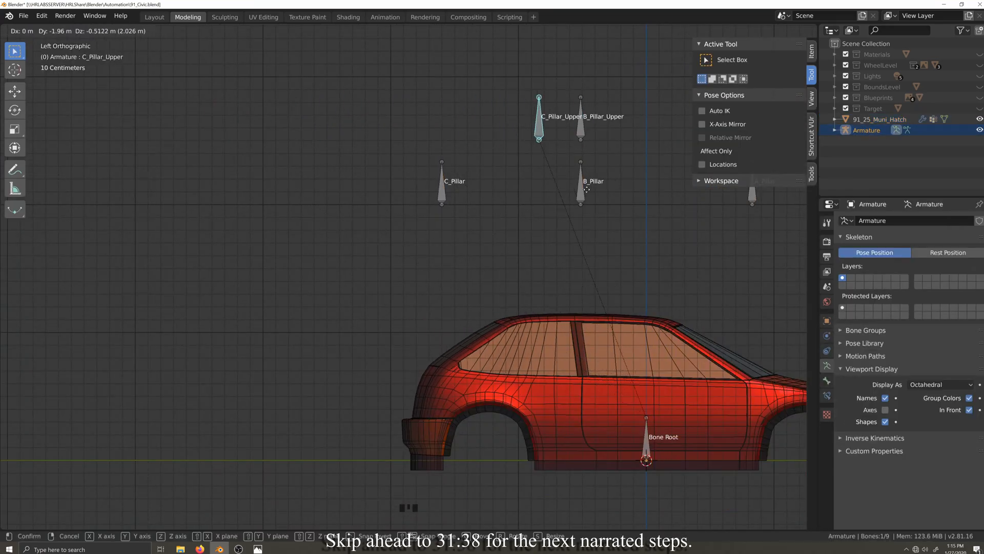
right_click(401, 172)
right_click(402, 169)
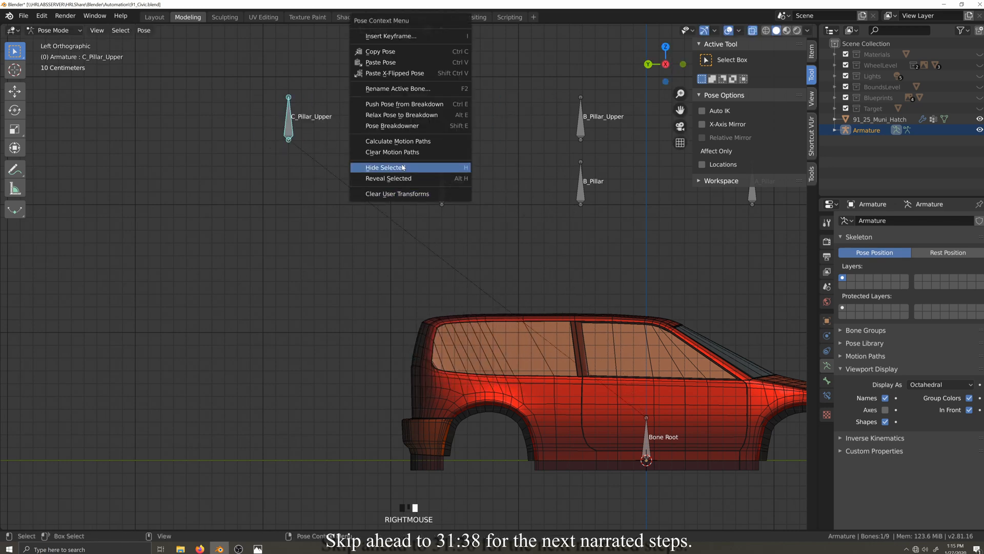
click(400, 193)
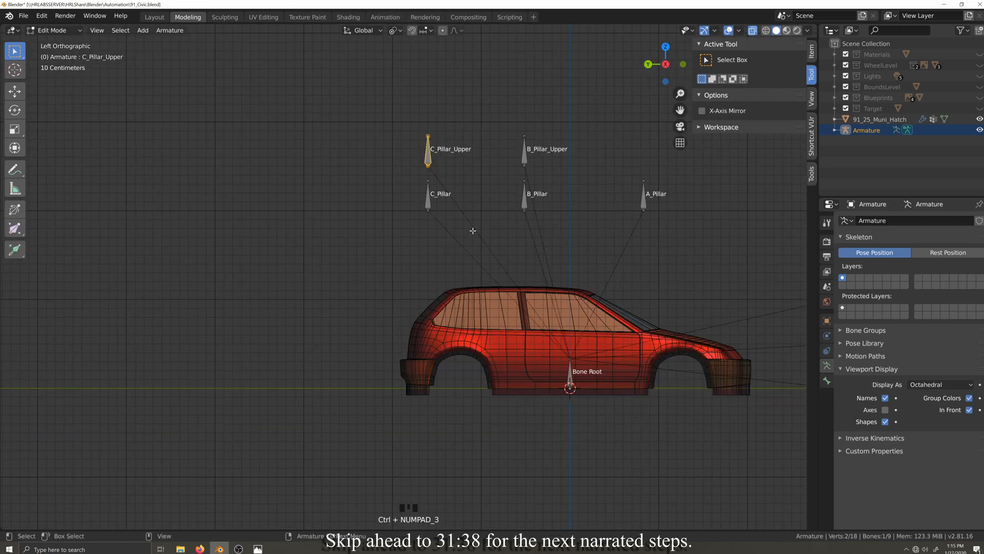
- Duplicate the C_Pillar bone, place the copy behind the car and name it RearLength
key(shift+d)
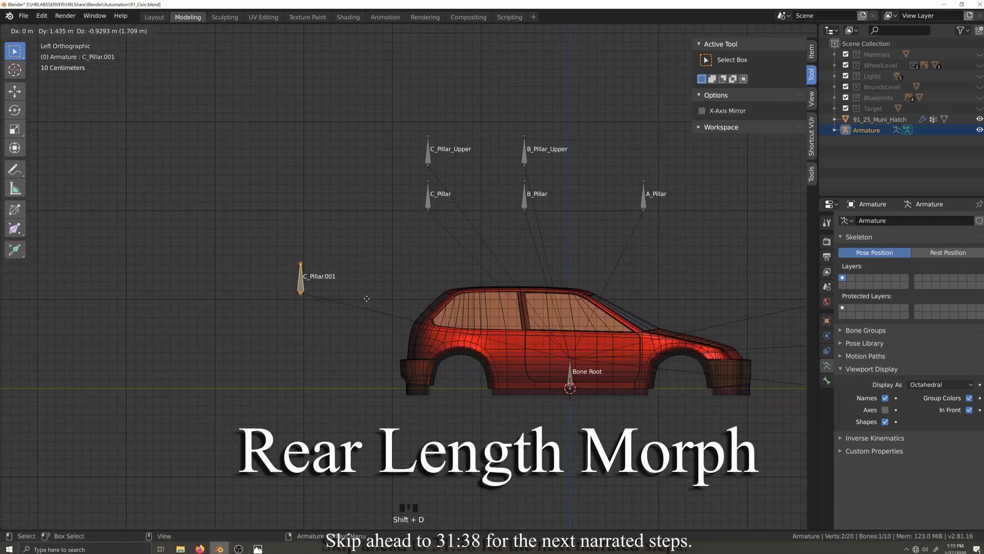
click(370, 303)
click(827, 380)
click(912, 220)
text(LeRear)
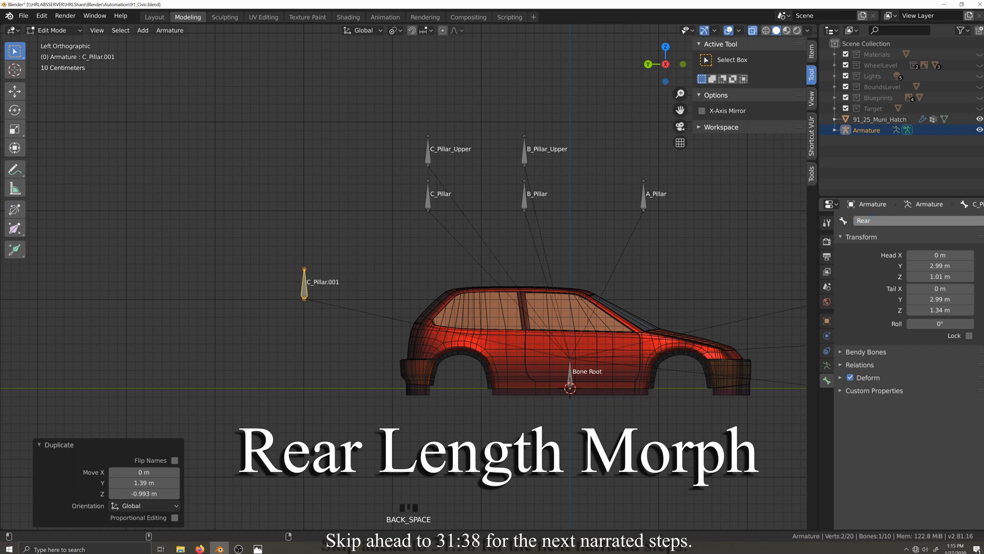
text(Length)
key(Return)
key(Tab)
key(ctrl+Tab)
- Edit the 91_25_Muni_Hatch mesh and deselect the rear wheel arch vertices, leaving the rest of the rear end selected
click(426, 353)
key(Tab)
key(shift+grave)
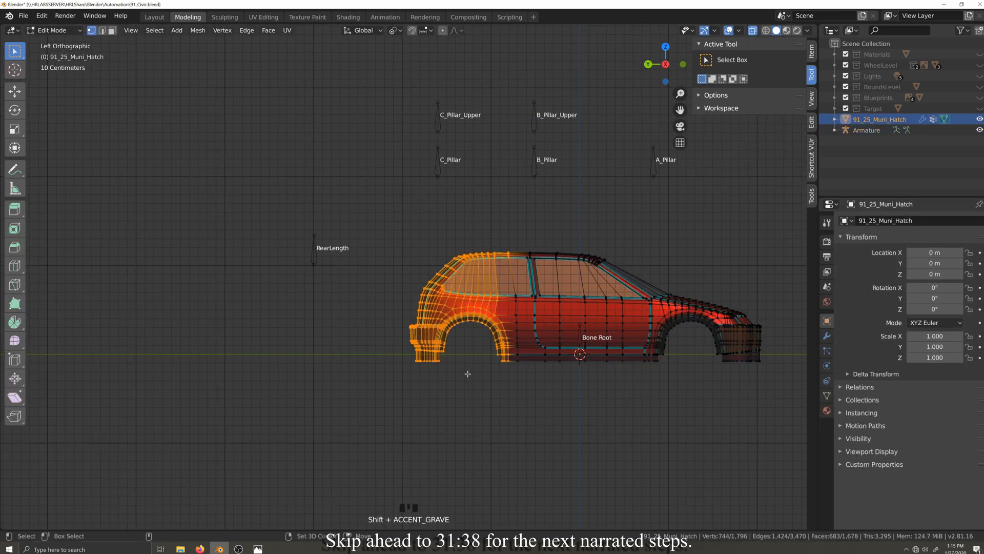
scroll(552, 312, up, 3)
scroll(376, 207, up, 3)
key(c)
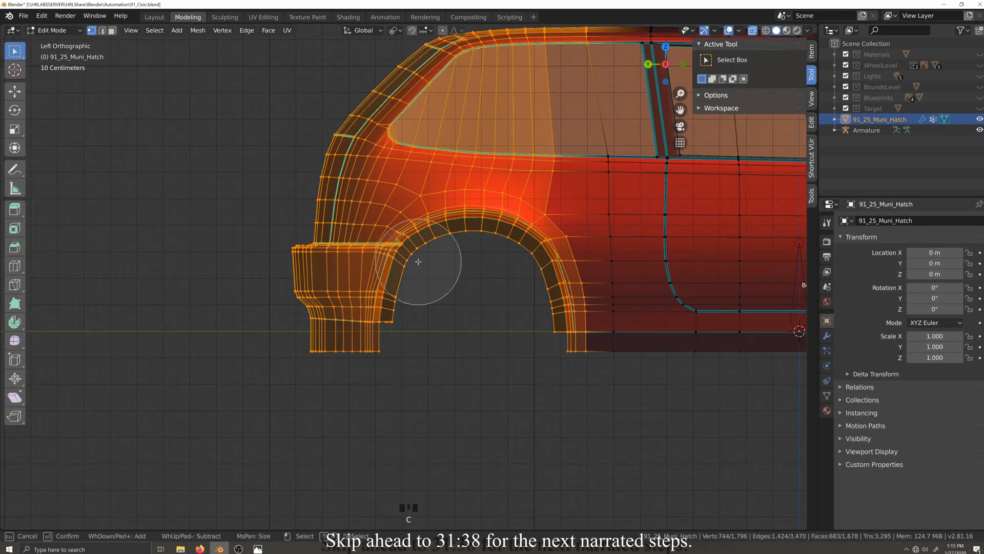
mouse_move(429, 266)
middle_down()
mouse_move(405, 292)
mouse_move(426, 243)
mouse_move(569, 311)
middle_up()
key(Escape)
scroll(461, 292, down, 4)
key(shift+grave)
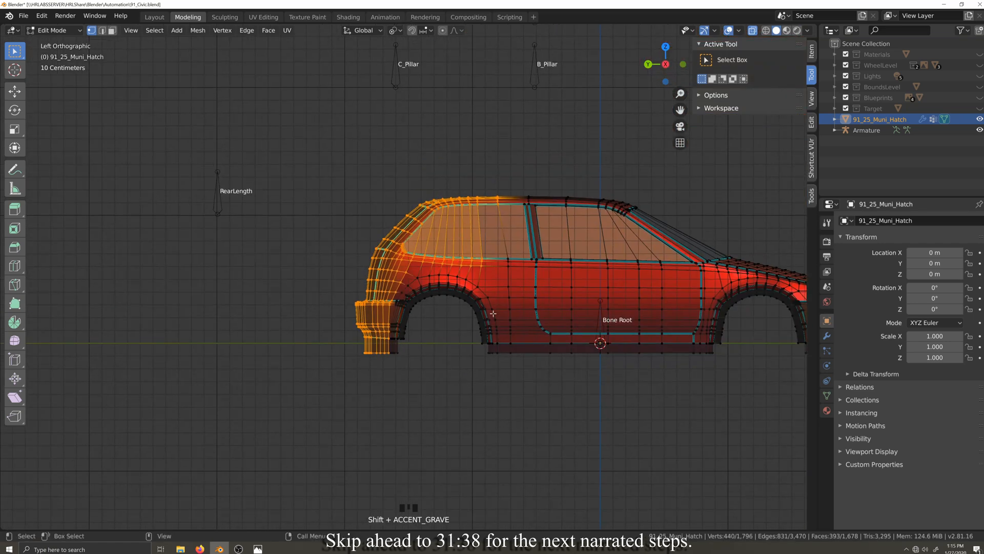
- Move the RearLength bone farther behind the car in Pose Mode and return to editing the car body mesh
scroll(516, 332, down, 3)
key(Tab)
click(299, 236)
key(ctrl+Tab)
key(g)
click(446, 287)
key(Tab)
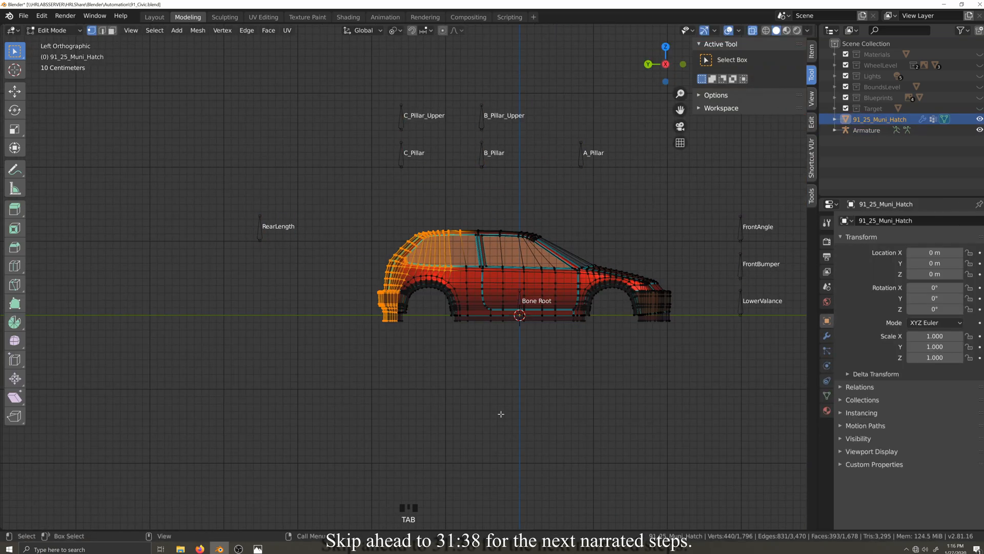
- Switch the car body to Weight Paint mode and add a vertex group named RearLength
scroll(500, 413, up, 1)
click(52, 30)
click(55, 79)
click(827, 396)
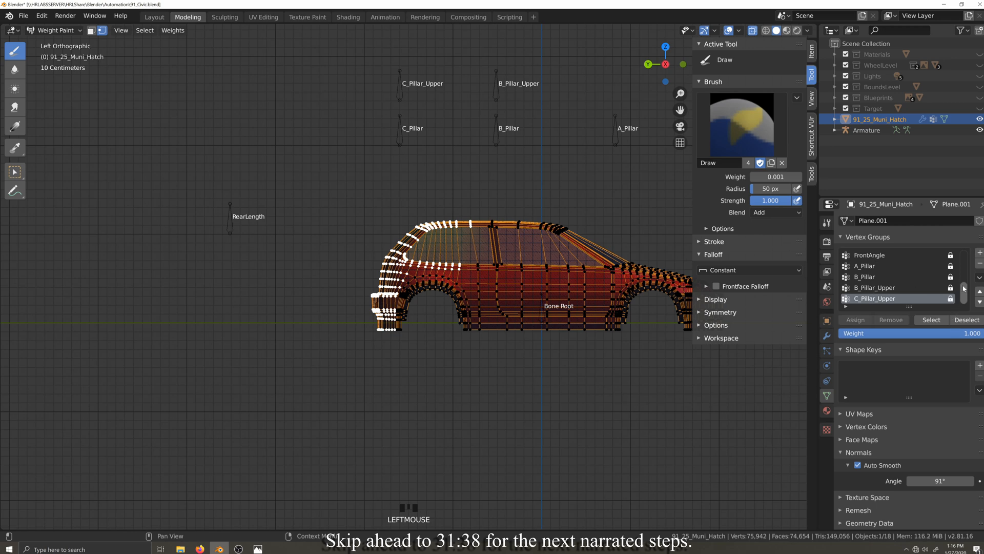
click(979, 253)
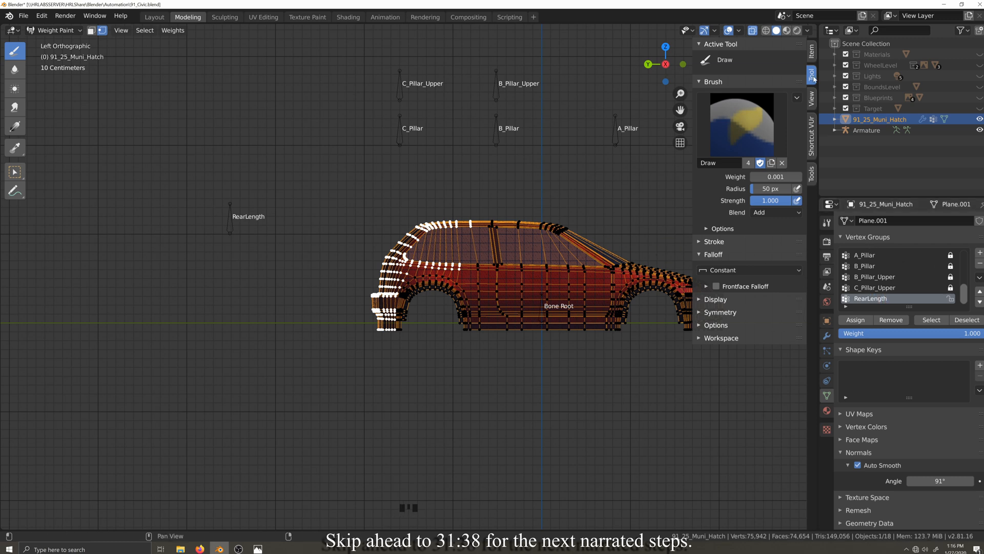
- Set the Draw brush to a weight of 0.200 and a radius of 500 px
scroll(814, 79, up, 1)
scroll(814, 78, down, 1)
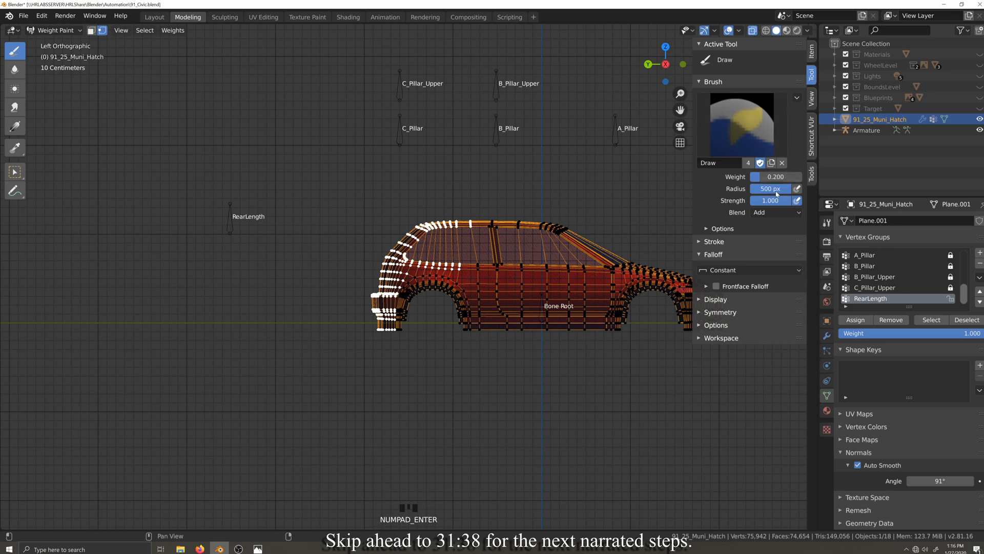
- Paint the 0.200 weight over the selected rear-end vertices in the RearLength group
click(403, 332)
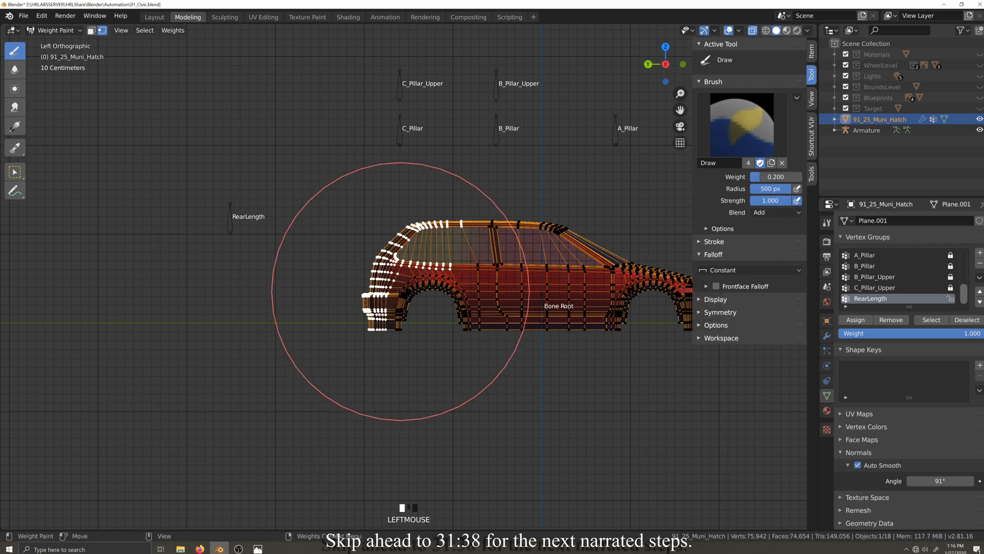
scroll(418, 276, up, 2)
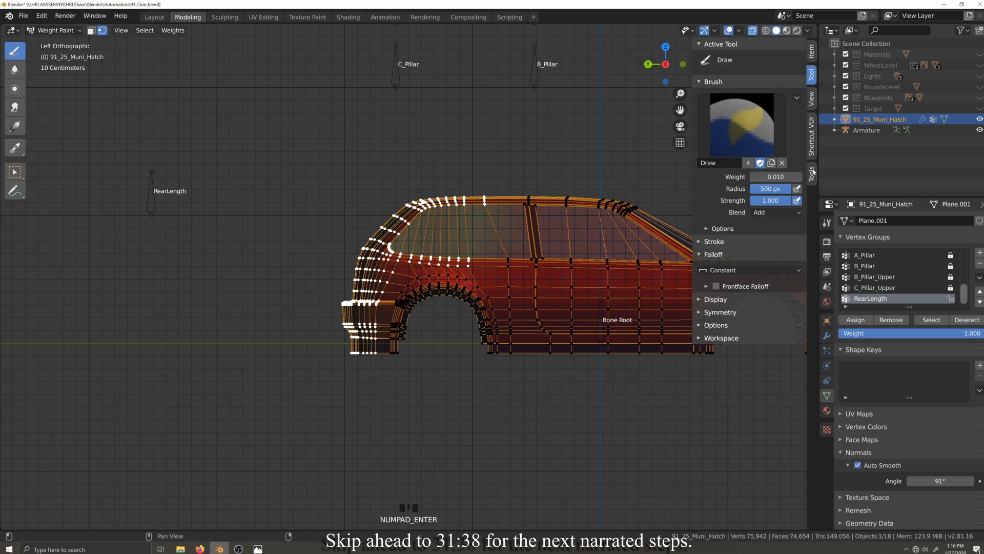
- Set the brush to Subtract with a weight of 0.010 and reduce the RearLength weight of the selected rear vertices
click(776, 212)
click(853, 290)
scroll(574, 215, up, 3)
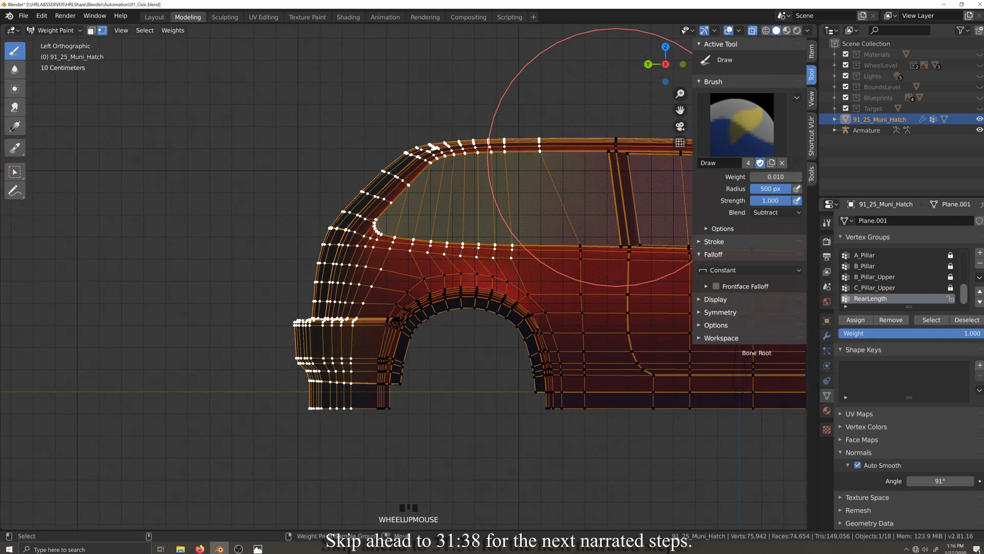
click(571, 221)
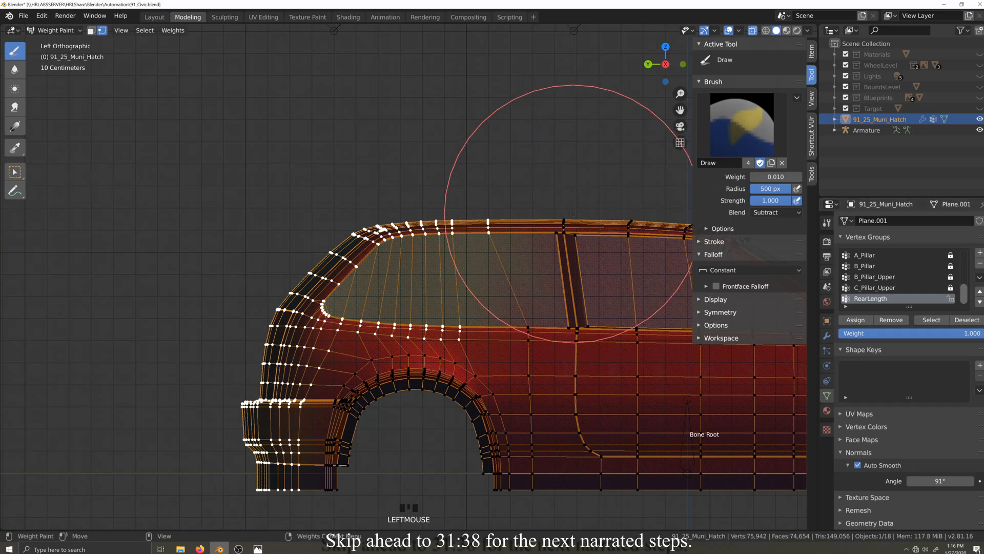
mouse_move(558, 212)
mouse_down()
mouse_move(525, 192)
mouse_move(523, 143)
mouse_move(520, 309)
mouse_move(600, 318)
mouse_move(567, 310)
mouse_move(587, 357)
mouse_move(613, 244)
mouse_move(589, 239)
mouse_up()
key(shift+grave)
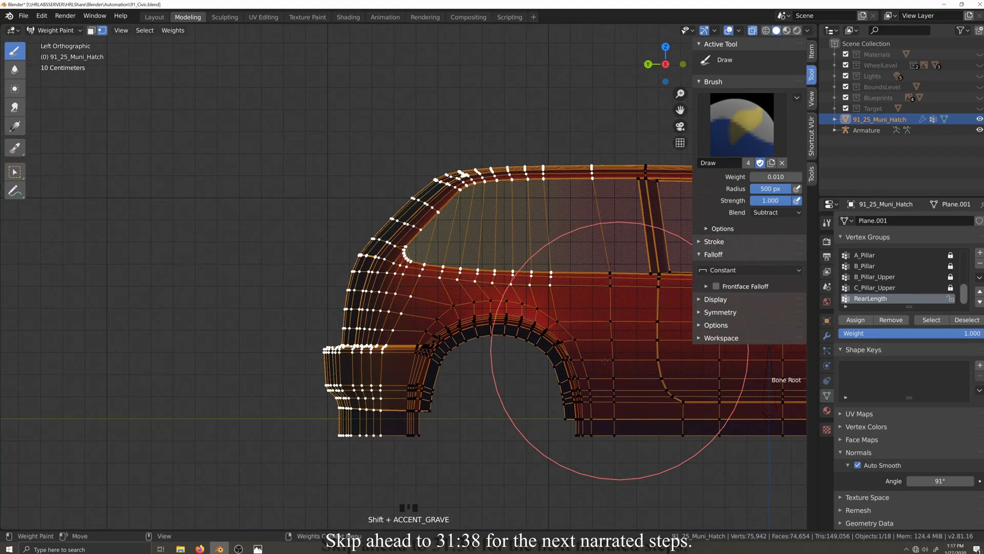
- Return the body to Edit Mode and deselect the selected rear vertices above the beltline in the side view
key(KP_7)
key(grave)
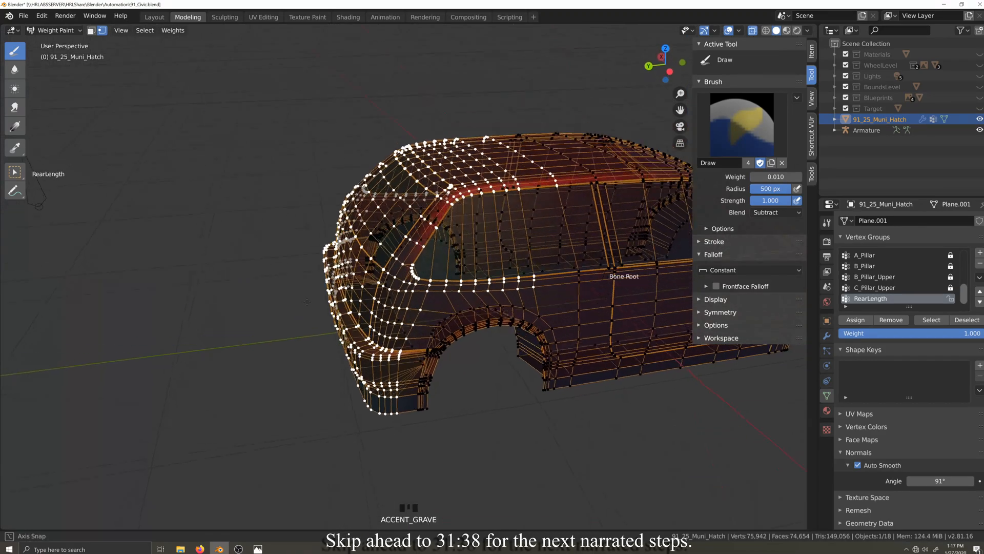
key(grave)
click(56, 30)
click(51, 55)
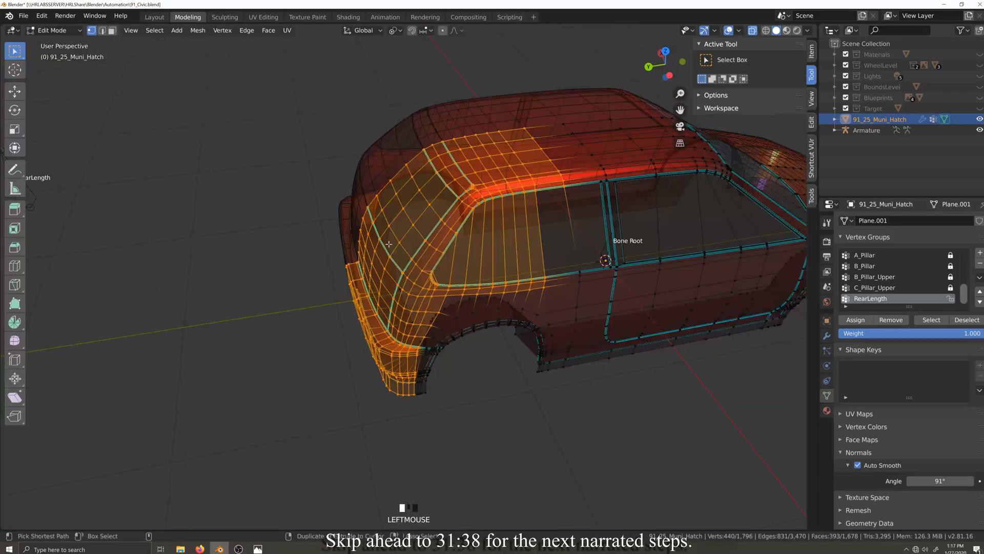
key(ctrl+KP_3)
ctrl+drag(376, 147, 585, 227)
- Deselect the rearmost tailgate and bumper vertices with Circle Select, keeping the quarter-panel columns beside the wheel arch
scroll(408, 232, up, 2)
key(c)
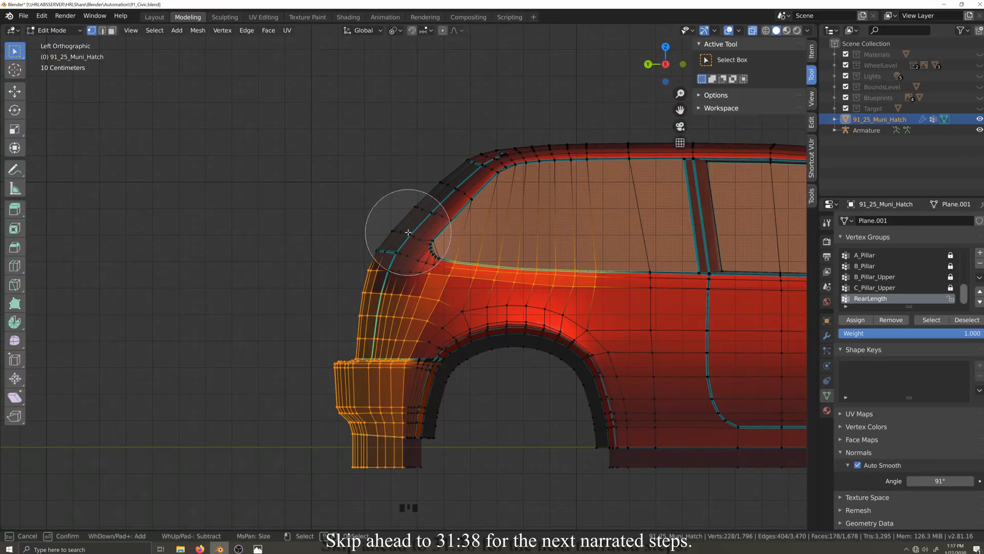
mouse_move(395, 256)
shift+mouse_down()
mouse_move(376, 305)
mouse_move(312, 373)
mouse_move(328, 439)
shift+mouse_up()
right_click(329, 439)
key(grave)
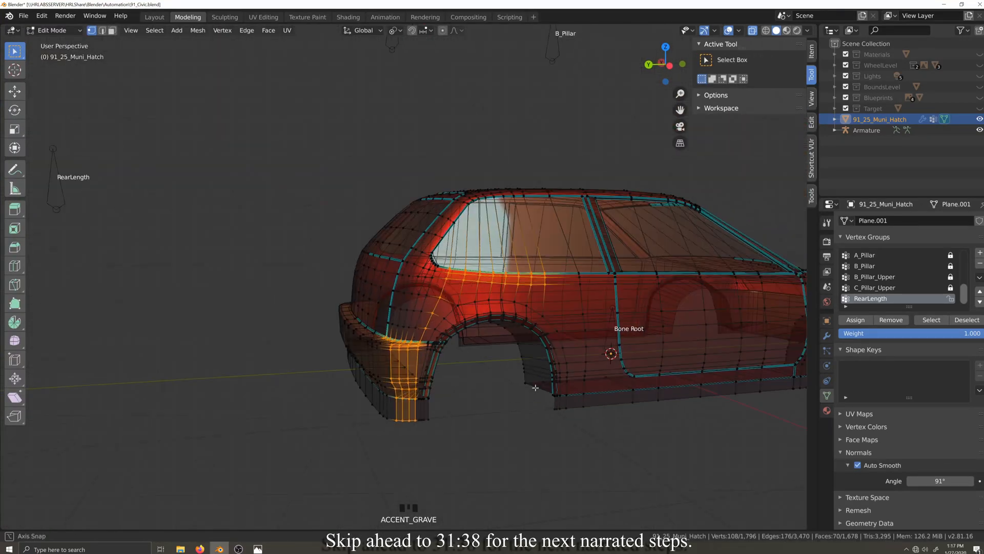
- Clear leftover bumper vertices and add the vertex path running up to the lower rear corner of the side window
scroll(535, 387, up, 2)
key(c)
shift+drag(375, 361, 359, 354)
right_click(359, 355)
shift+click(438, 360)
ctrl+shift+click(463, 271)
key(ctrl+KP_3)
scroll(539, 389, down, 2)
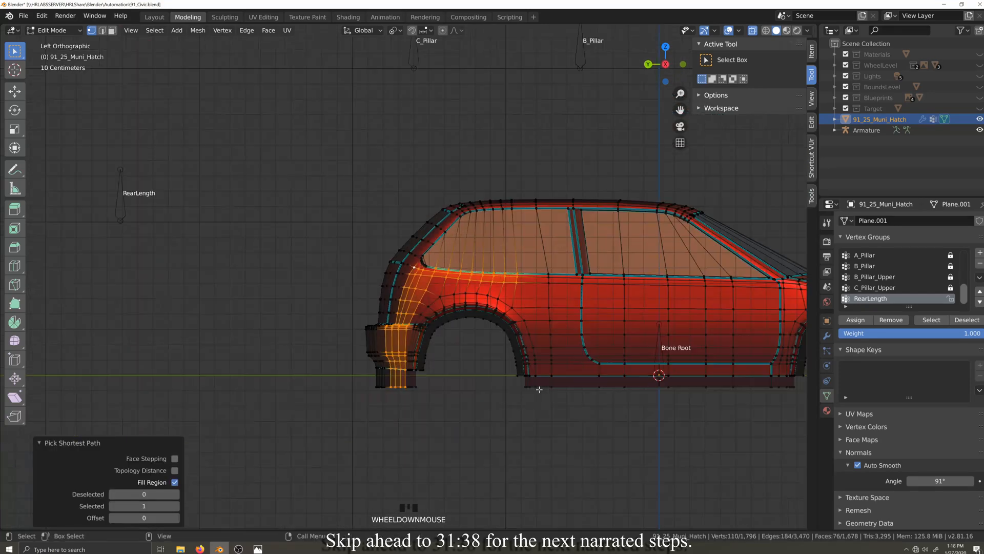
- Switch to Weight Paint mode and subtract 0.010 RearLength weight from the selected quarter-panel and beltline vertices
click(56, 30)
click(53, 90)
key(grave)
scroll(458, 349, up, 2)
scroll(457, 343, down, 1)
click(456, 343)
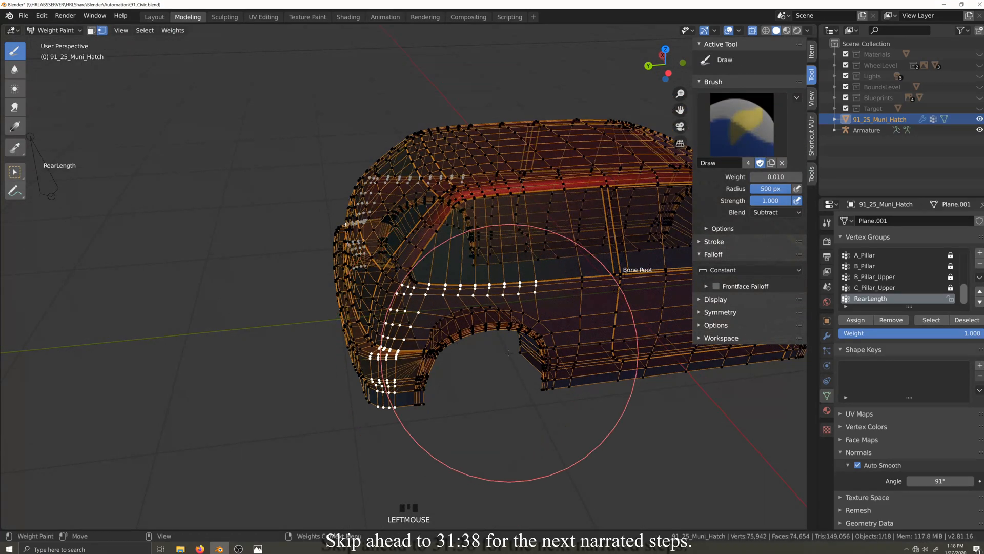
- Deselect the rearmost quarter-panel vertex columns one at a time, subtracting RearLength weight from the remaining selection after each
click(56, 31)
click(55, 56)
alt+shift+click(394, 368)
click(56, 30)
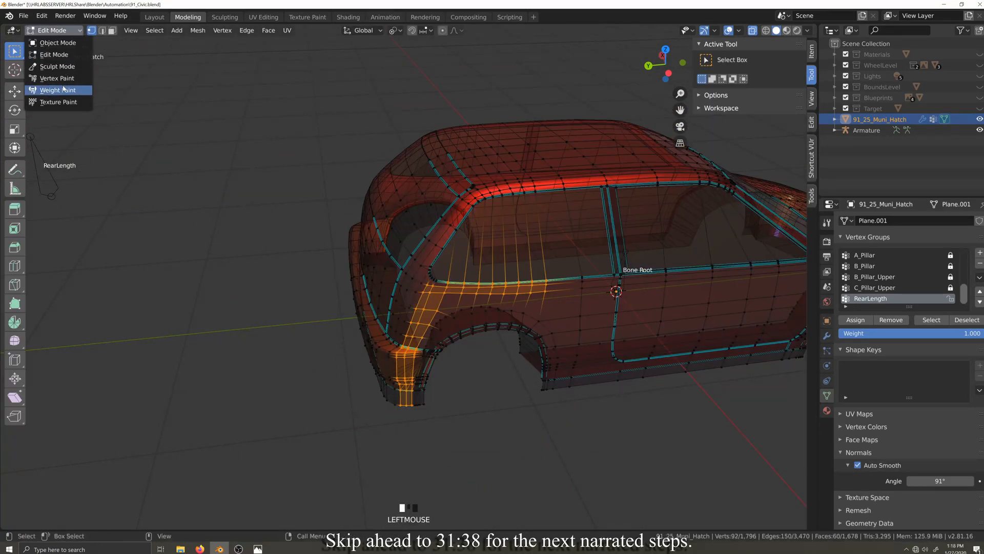
click(54, 89)
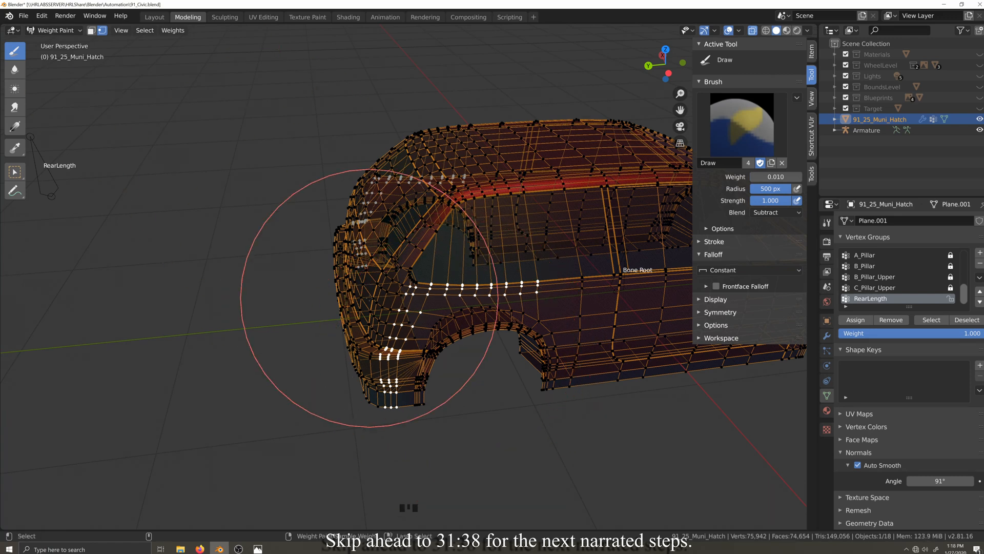
click(56, 31)
click(54, 54)
click(59, 30)
click(57, 89)
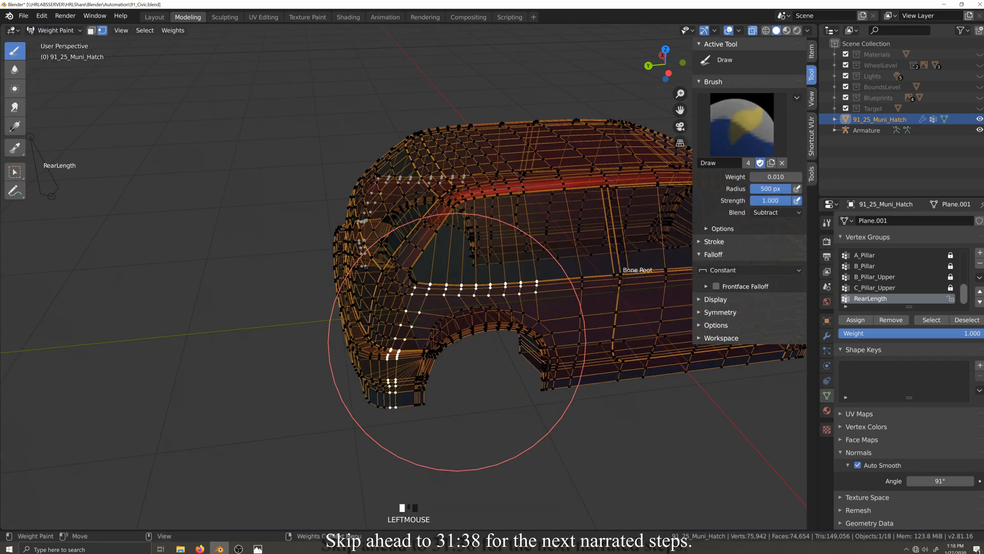
- Deselect another rear column, keeping one column beside the wheel arch plus the beltline rows, and subtract RearLength weight from them
click(57, 31)
click(53, 55)
alt+shift+click(404, 391)
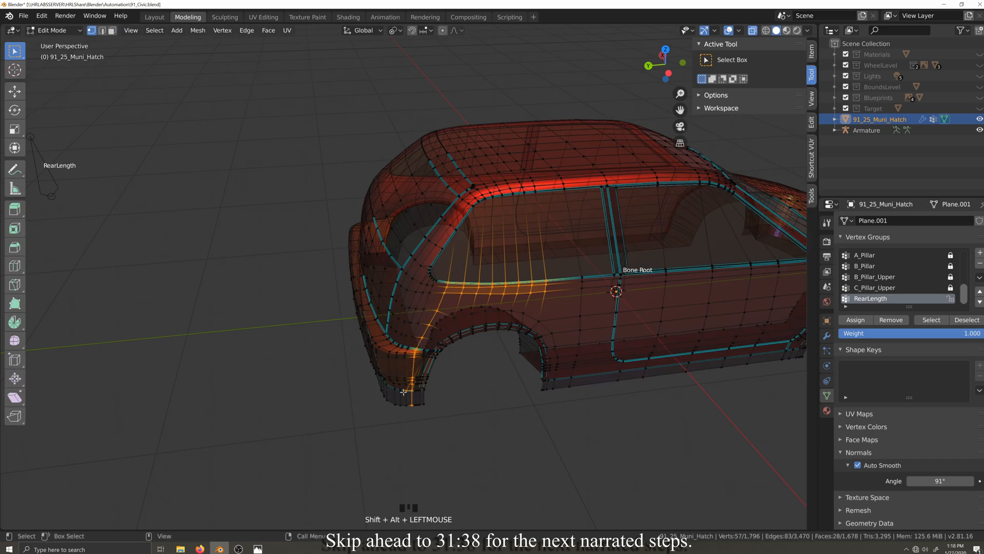
click(56, 30)
click(58, 90)
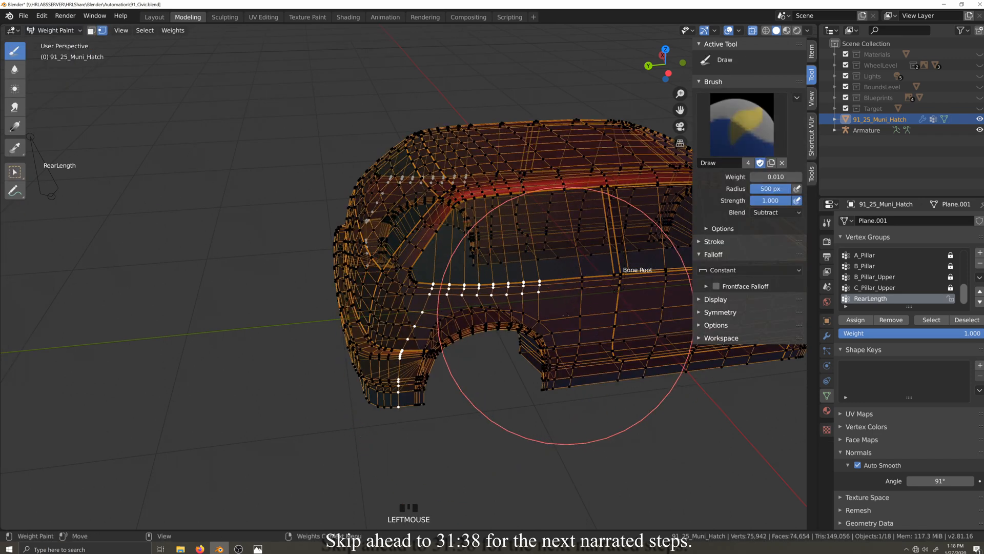
- Clear the RearLength bone's user transforms in Pose Mode and move it rearward to test the stretch
scroll(589, 328, down, 3)
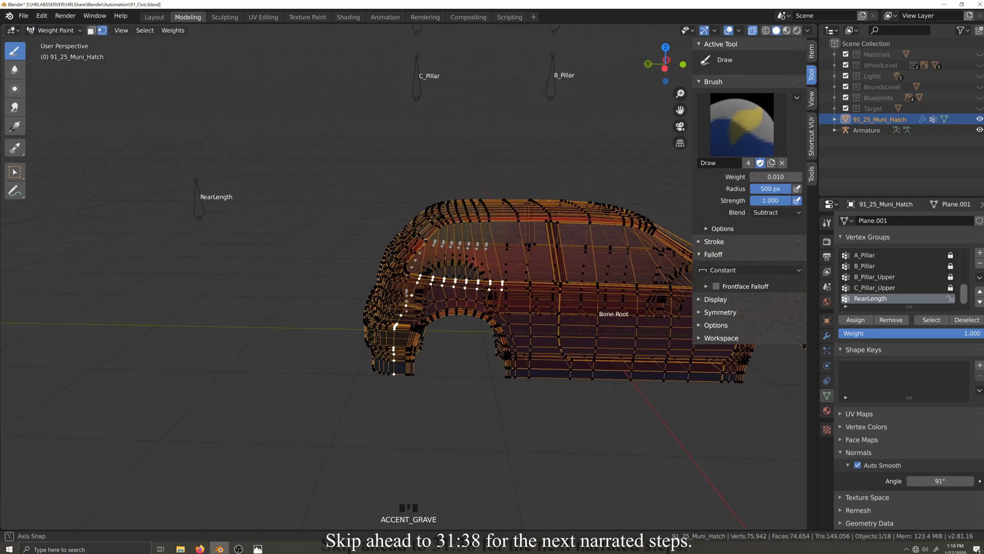
click(61, 30)
click(67, 42)
key(alt+z)
click(172, 212)
key(ctrl+Tab)
right_click(214, 250)
click(213, 250)
key(g)
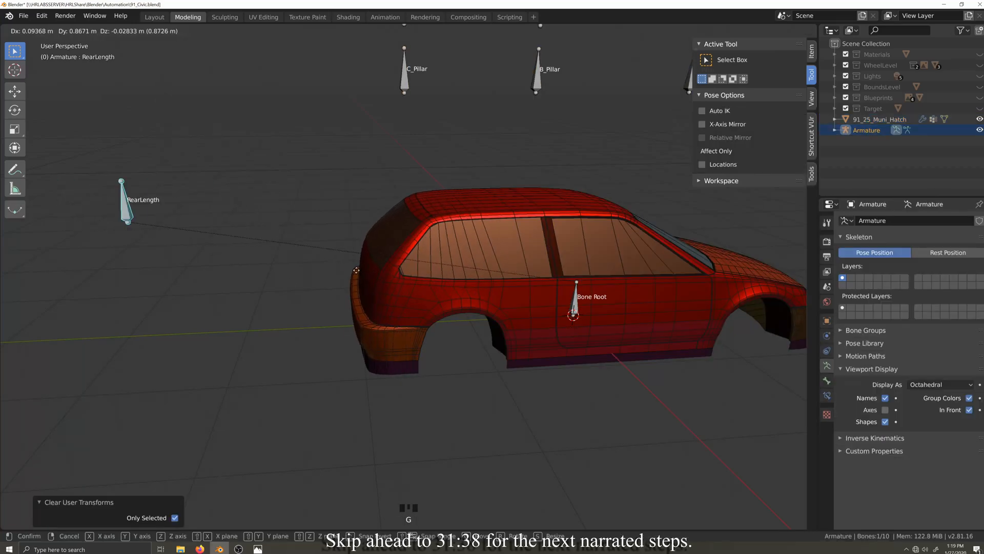
click(499, 315)
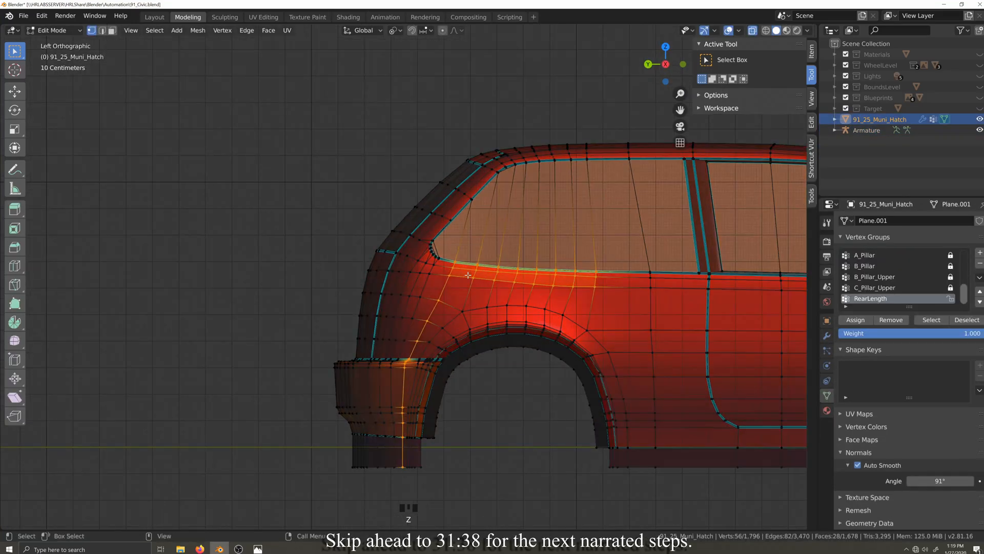
- Isolate the lower vertex row beneath the rear side window, subtract weight from its rearward vertices, and undo the last dab
ctrl+drag(558, 270, 601, 280)
click(59, 31)
click(59, 89)
shift+middle_drag(492, 303, 333, 294)
scroll(333, 294, up, 1)
click(281, 277)
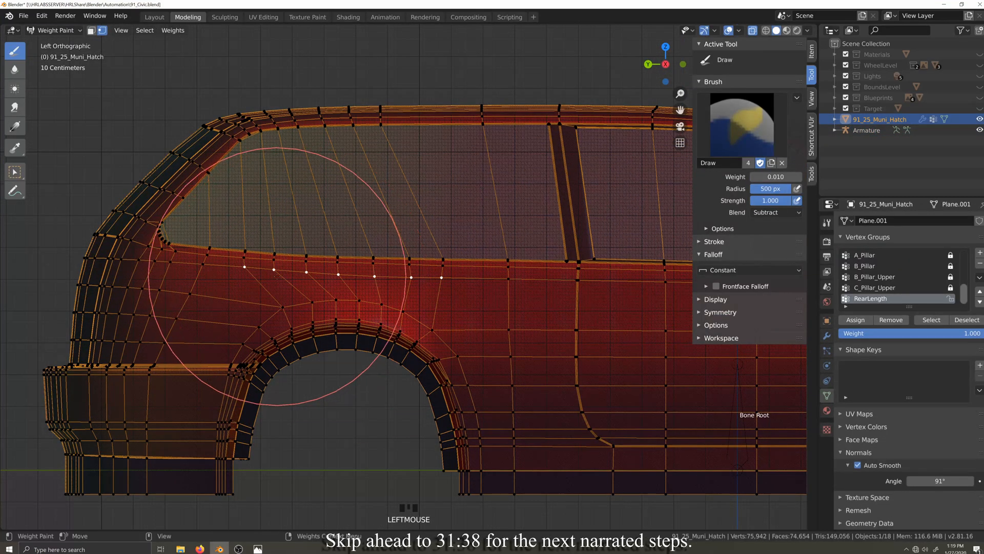
click(233, 273)
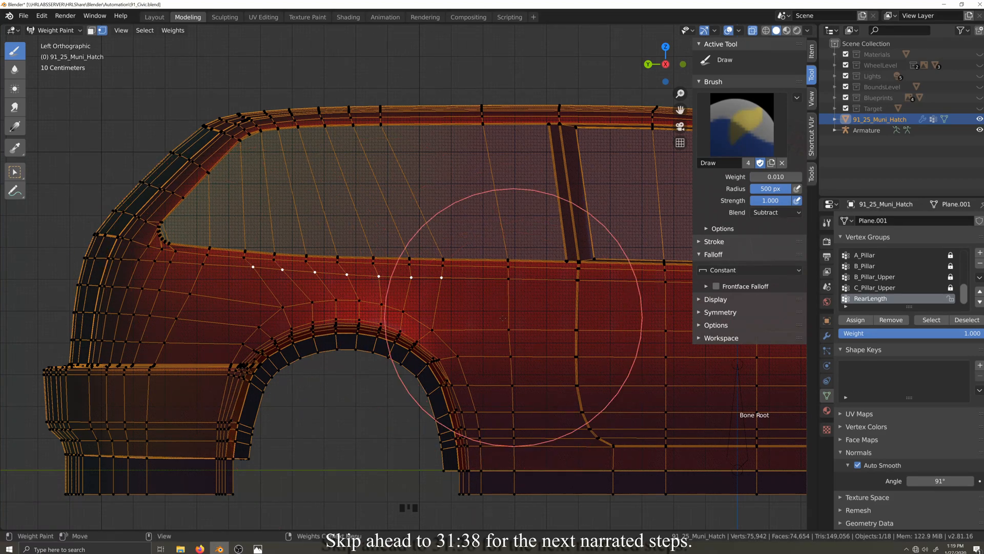
key(ctrl+z)
- Set the Draw brush to a weight of 0.005, a radius of 50 px and Add blending
click(776, 190)
text(50)
key(Return)
click(767, 213)
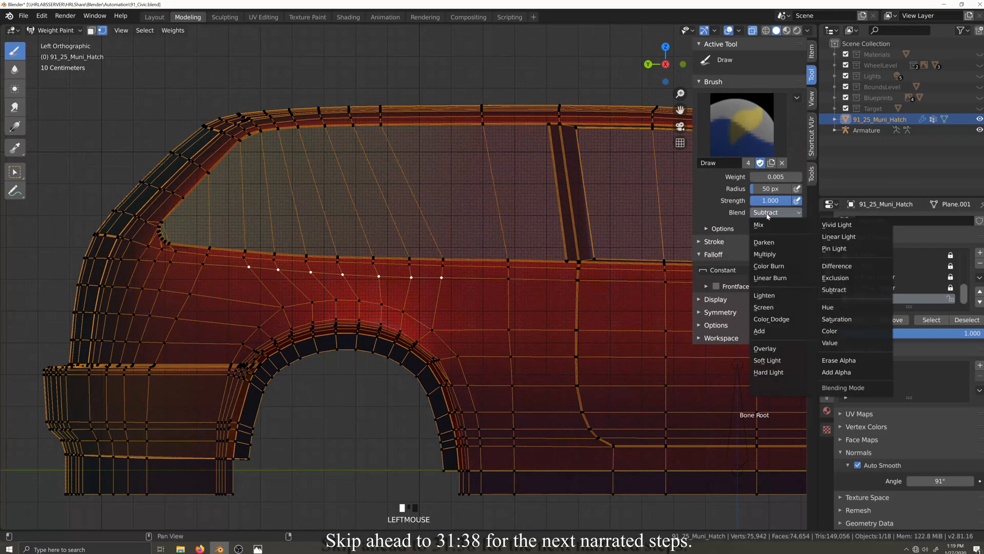
click(767, 331)
scroll(429, 339, down, 3)
- Leave Weight Paint mode and move the RearLength bone rearward again in Pose Mode
click(54, 30)
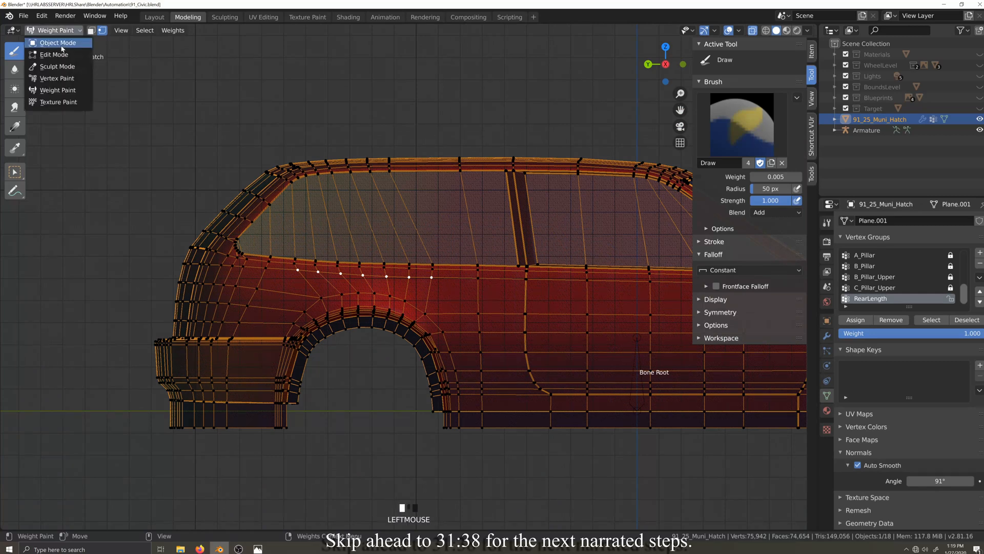
key(g)
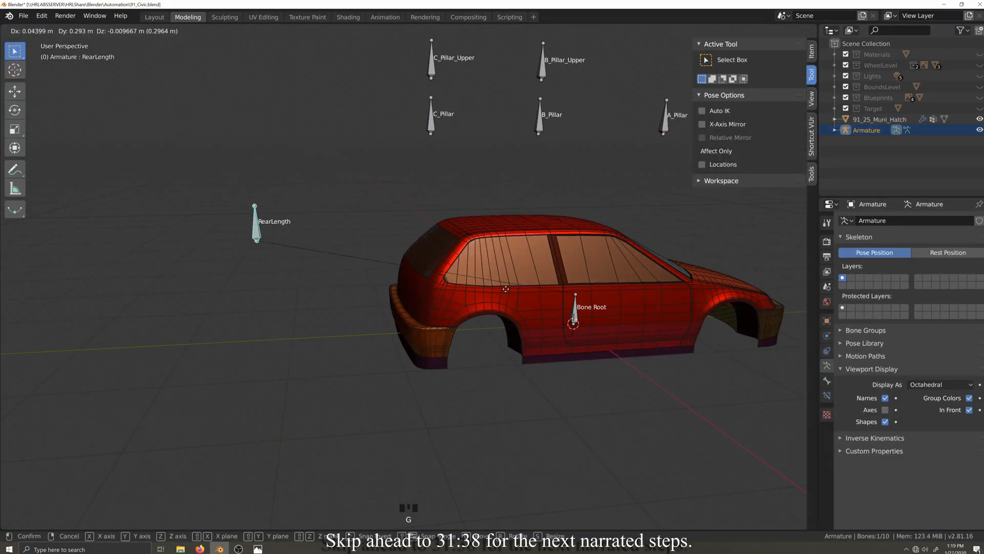
click(421, 273)
- Switch from the armature to editing the body mesh and select the vertex column between the bumper and the C-pillar base
scroll(472, 395, up, 3)
middle_drag(472, 395, 437, 363)
key(Tab)
key(Tab)
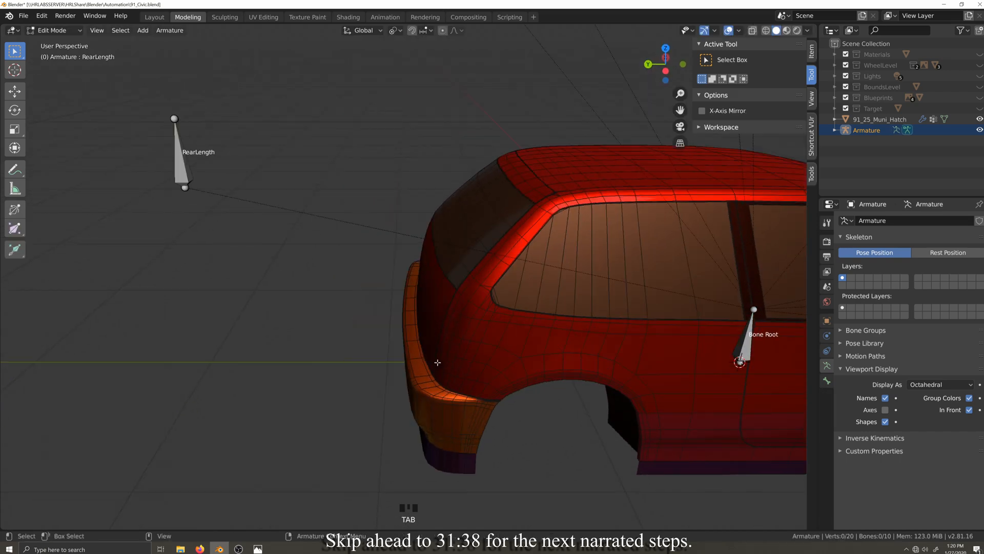
key(ctrl+Tab)
click(435, 351)
key(Tab)
scroll(495, 354, up, 2)
shift+click(544, 285)
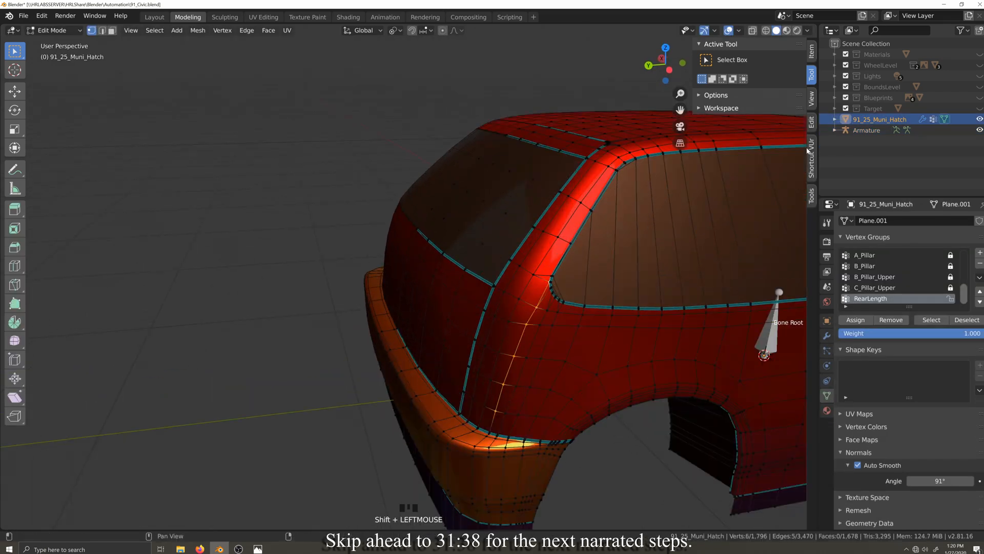
- Show the selected vertices' weights and unlock vertex groups for weight copying, keeping GlassInset and SeamPulls locked
click(812, 51)
scroll(952, 288, up, 5)
click(950, 287)
click(951, 256)
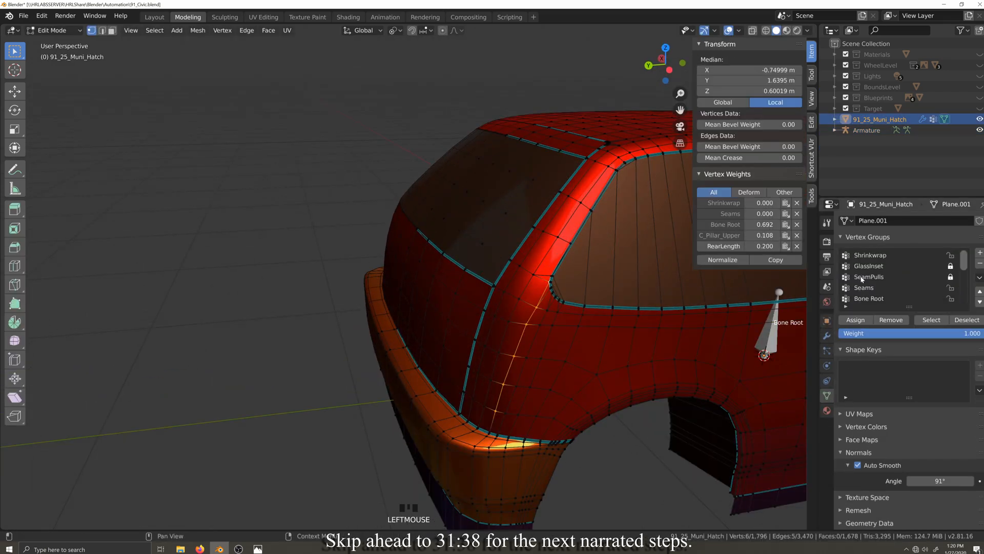
- Copy the top vertex's weights down each of the next two vertex columns below the rear side window's corner
click(507, 414)
ctrl+shift+click(548, 310)
shift+click(554, 295)
click(775, 260)
click(518, 414)
ctrl+shift+click(558, 312)
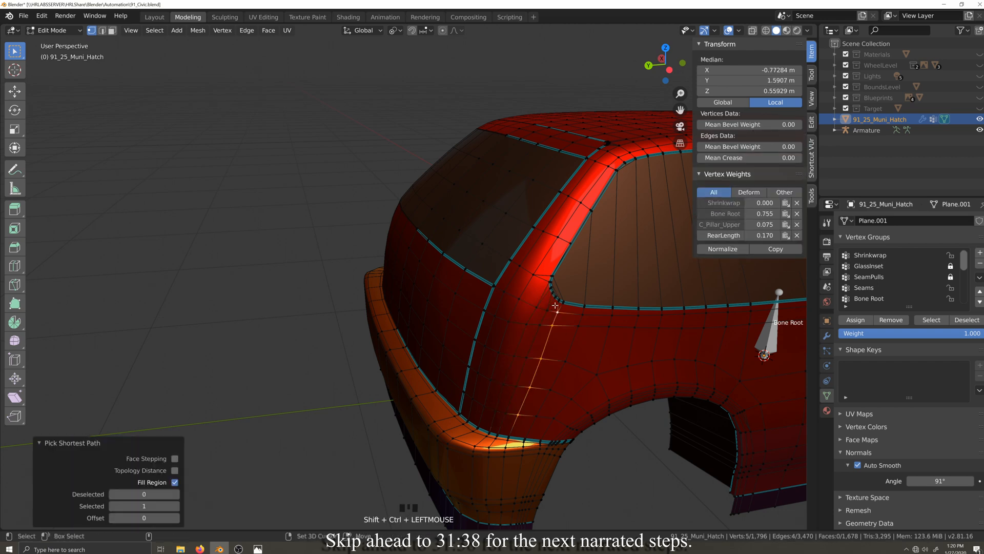
shift+click(559, 301)
click(774, 261)
- Select the RearLength bone in Pose Mode and move it about 0.4 m farther behind the car
scroll(596, 304, down, 2)
click(56, 30)
click(70, 43)
scroll(103, 252, down, 2)
key(grave)
click(141, 233)
click(141, 234)
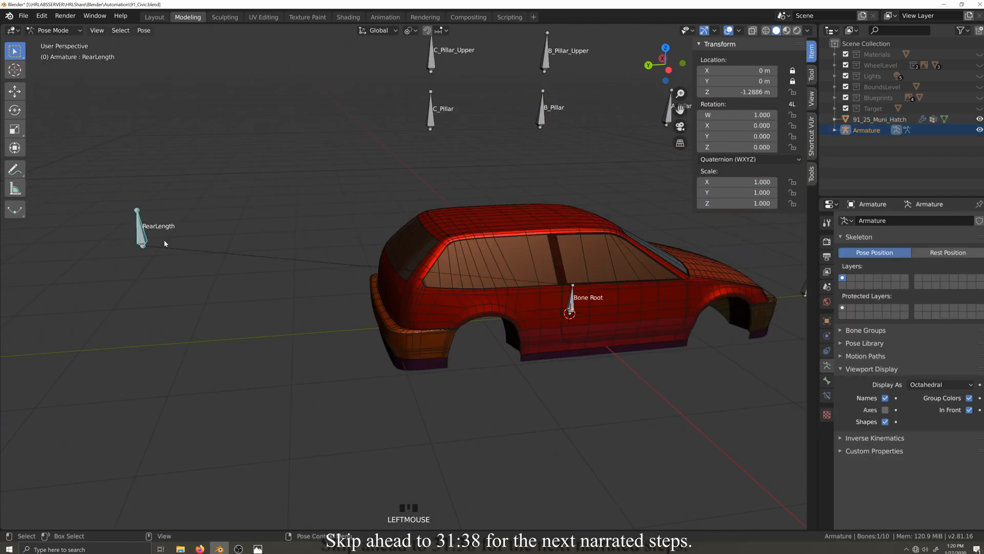
key(g)
click(114, 248)
- Select the vertex patch between the C-pillar base and the bumper in the side view, and switch the body to Weight Paint mode
key(ctrl+KP_3)
click(58, 30)
click(58, 43)
scroll(475, 347, down, 2)
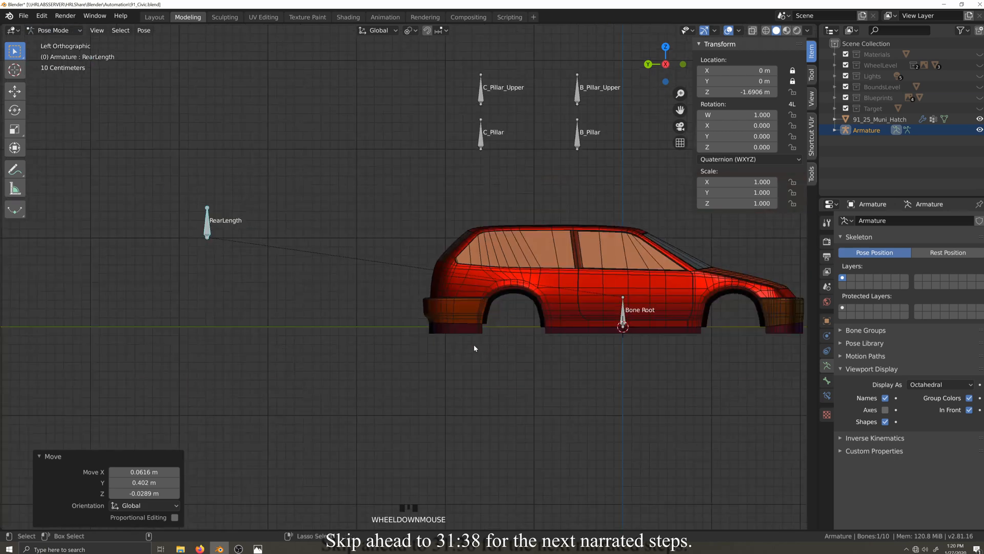
click(574, 308)
key(Tab)
scroll(608, 335, up, 2)
scroll(609, 335, up, 2)
click(613, 319)
ctrl+shift+click(627, 241)
click(58, 31)
click(58, 87)
key(shift+grave)
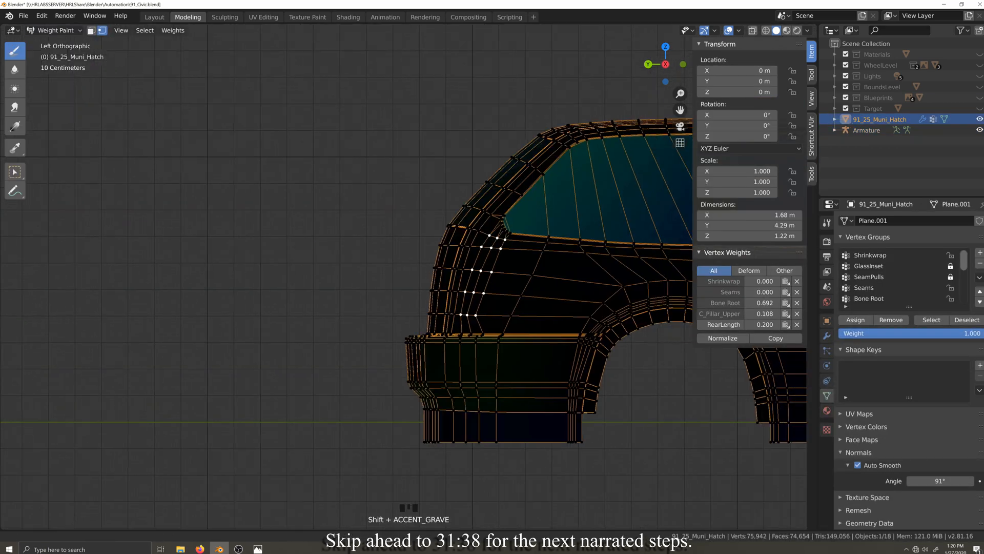
- Set the Draw brush to Subtract with a weight of 0.001 and fine-tune the forward column of the selected patch
scroll(546, 310, up, 2)
scroll(811, 226, down, 1)
click(781, 213)
click(833, 290)
double_click(770, 177)
text(.001)
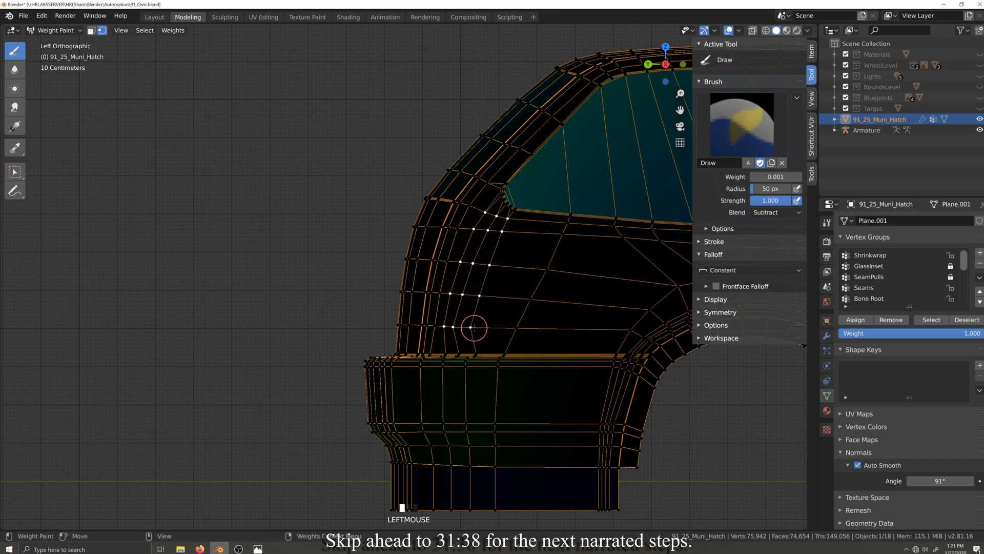
- Reduce the selected patch to its two rear vertex columns and subtract RearLength weight from them in Weight Paint mode
click(57, 31)
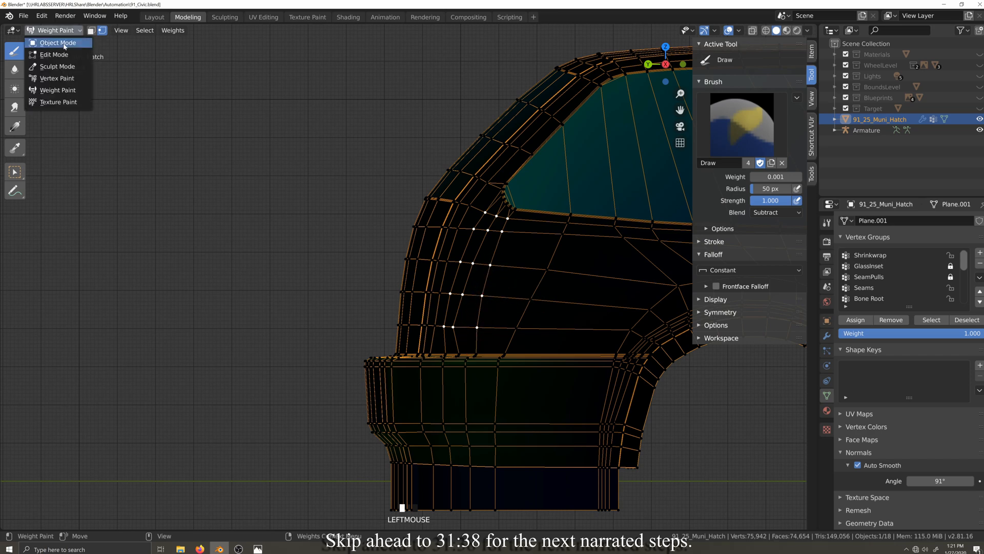
click(58, 43)
click(57, 31)
click(57, 86)
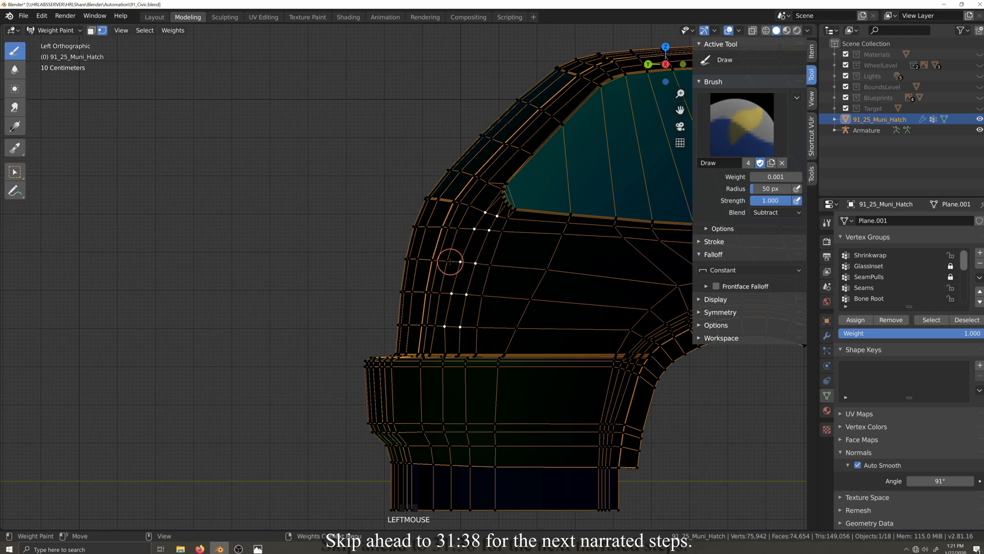
scroll(572, 300, up, 2)
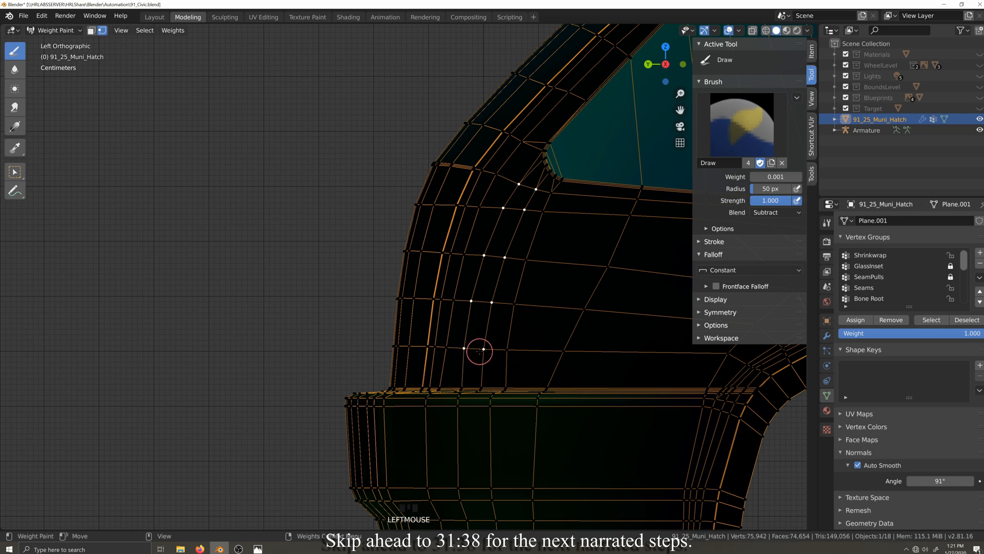
- Select only the single low vertex beside the tailgate seam and set the Draw brush to Add to touch up its weight
click(57, 31)
click(57, 43)
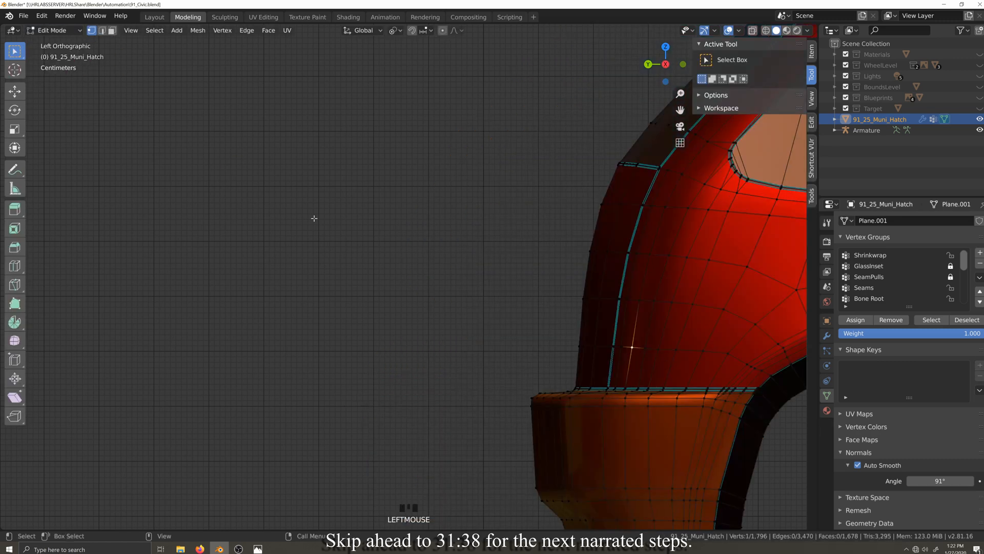
click(57, 31)
click(57, 87)
click(776, 212)
click(760, 330)
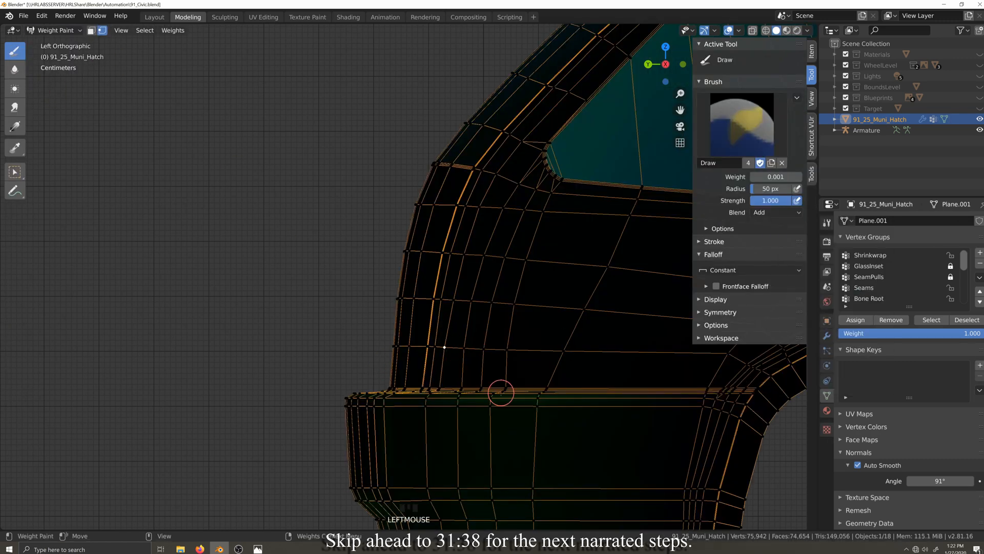
scroll(496, 383, down, 4)
- Return the body to Object Mode and adjust the wireframe overlay for checking the rear end
click(58, 31)
click(57, 43)
scroll(503, 265, down, 4)
key(grave)
click(739, 31)
click(672, 212)
key(grave)
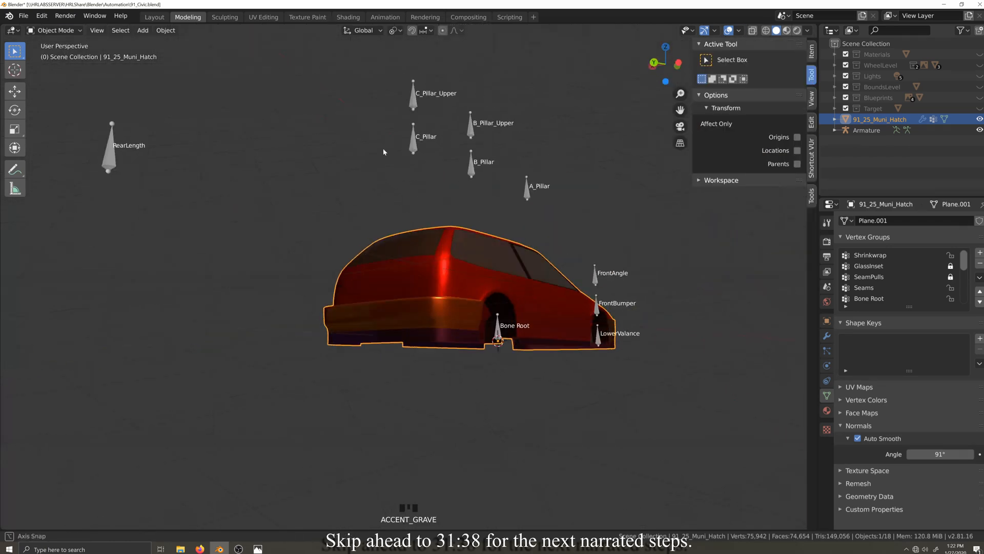
- Test the rear stretch by moving the RearLength bone back and forth in Pose Mode, and clear its pose transforms
click(121, 198)
key(g)
right_click(246, 205)
key(grave)
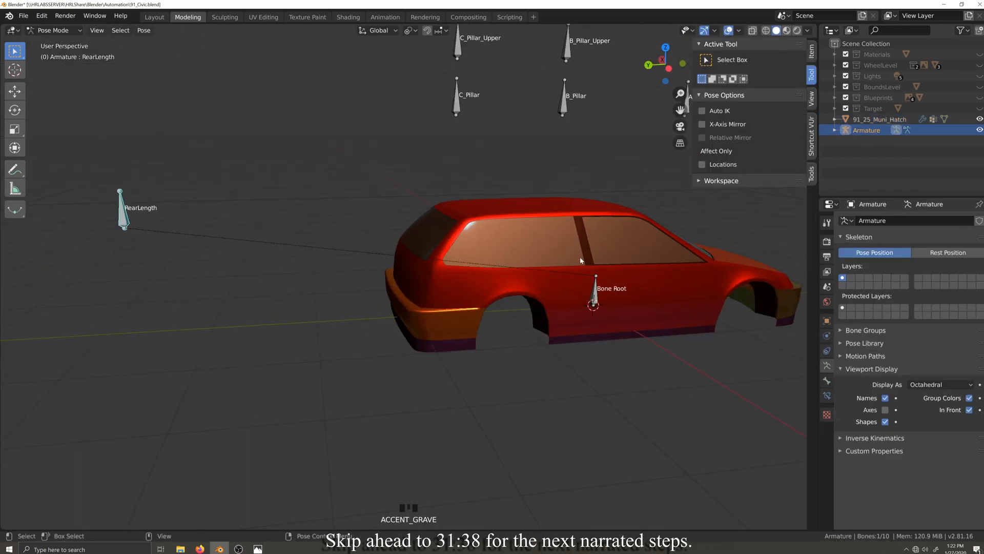
key(g)
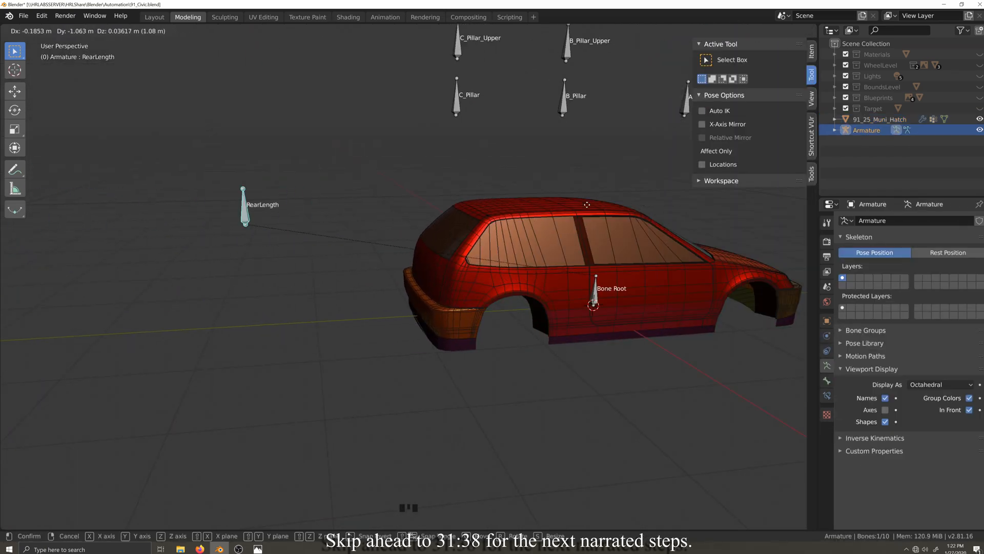
right_click(313, 265)
scroll(314, 266, up, 1)
key(g)
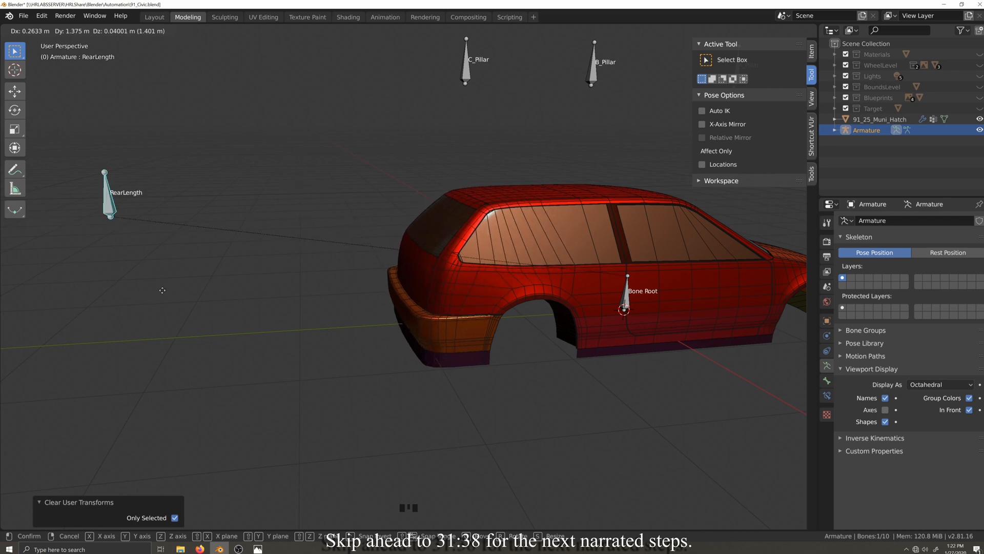
right_click(345, 290)
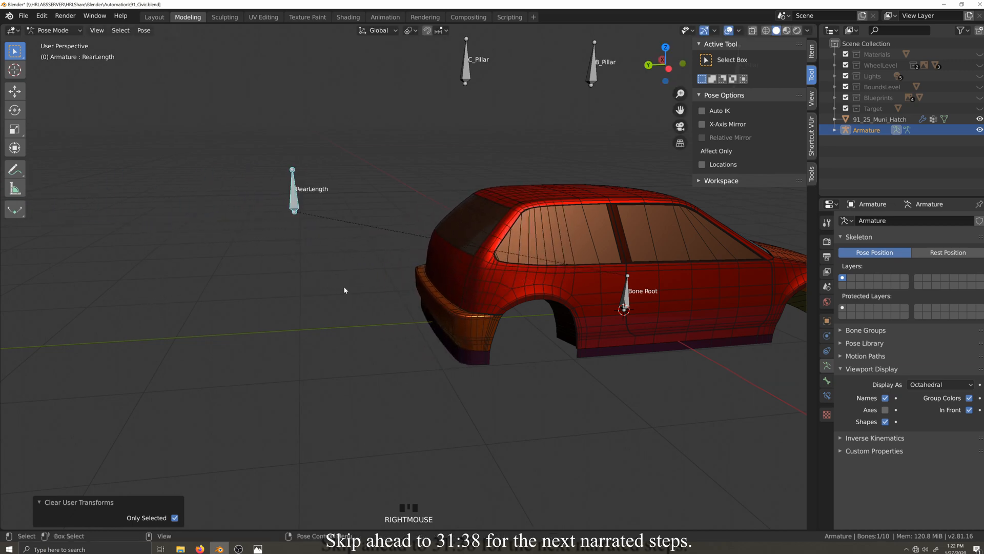
- Duplicate the RearLength bone in armature Edit Mode and place the copy about 0.5 m straight below it
key(ctrl+KP_3)
key(Tab)
scroll(346, 250, down, 2)
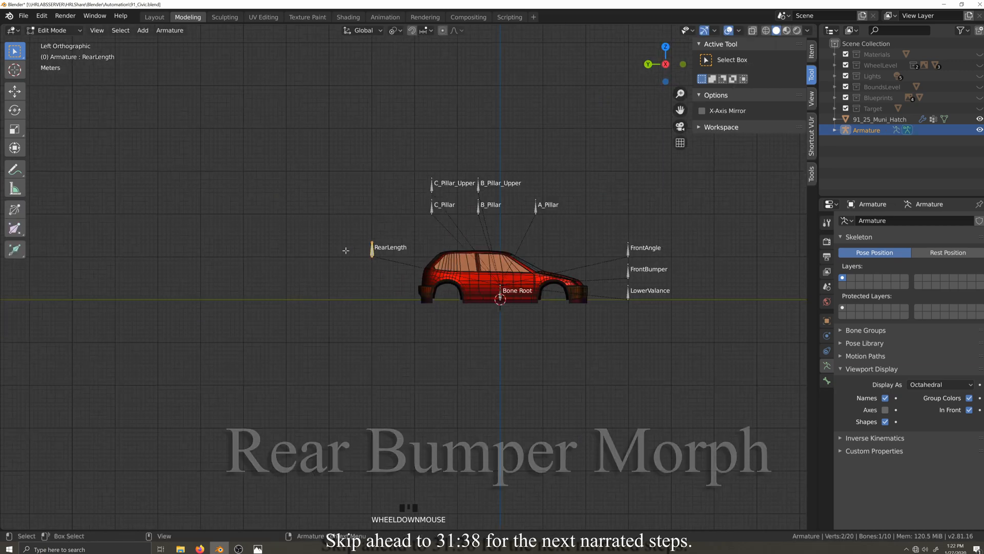
scroll(346, 250, up, 5)
key(shift+d)
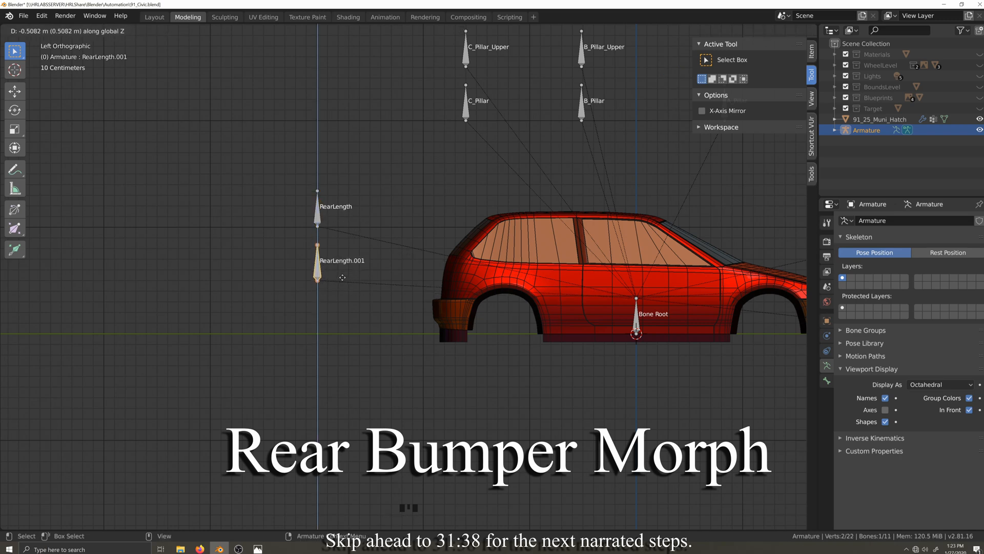
click(343, 277)
- Rename the duplicated bone to RearBumper
scroll(342, 277, down, 3)
scroll(342, 277, up, 4)
click(826, 380)
double_click(912, 221)
key(BackSpace)
key(BackSpace)
key(BackSpace)
key(BackSpace)
key(BackSpace)
key(BackSpace)
key(BackSpace)
key(BackSpace)
key(BackSpace)
key(BackSpace)
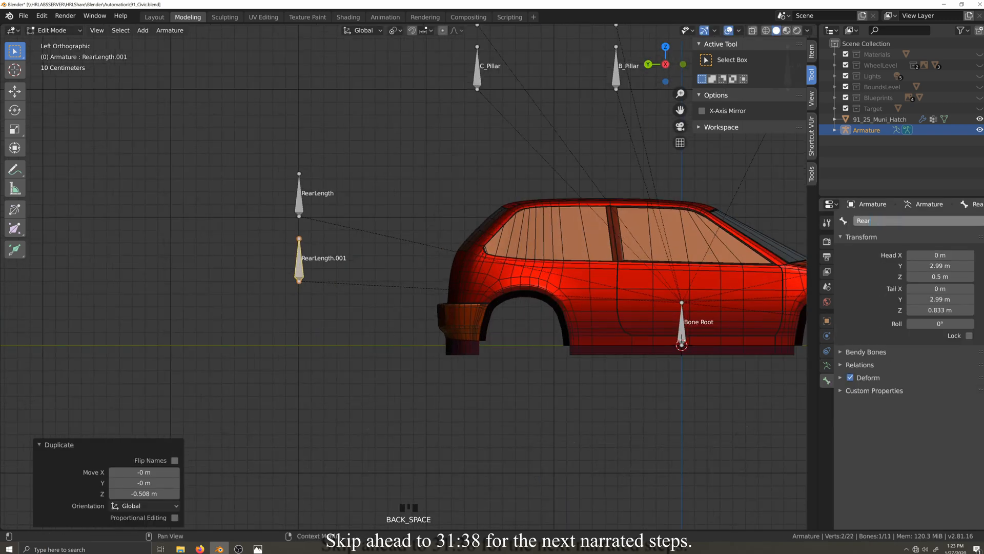
- Open the body in Edit Mode and select the rear bumper and lower valance vertices with a Fill Region shortest path
key(Tab)
click(457, 336)
key(Tab)
scroll(457, 337, up, 2)
middle_drag(457, 336, 485, 367)
click(434, 288)
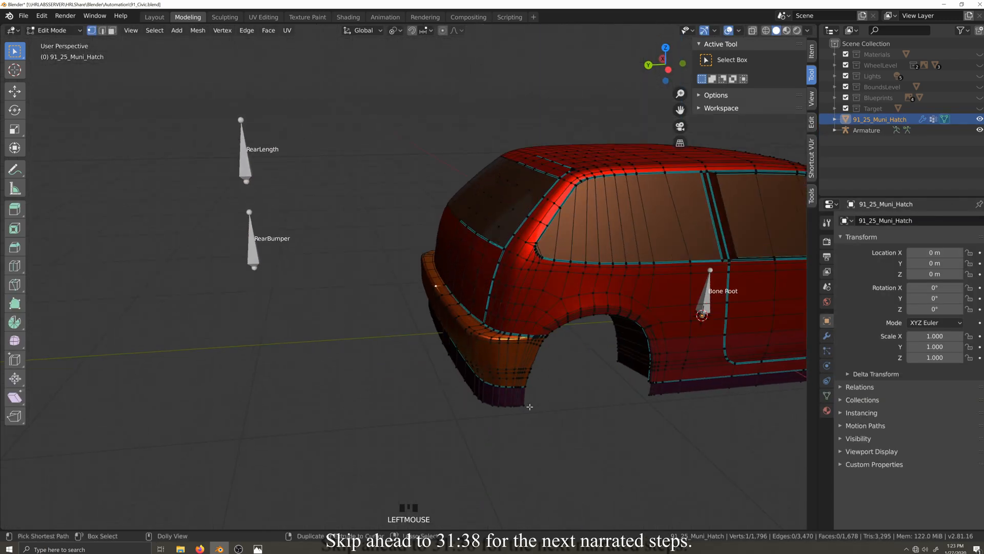
ctrl+shift+click(527, 405)
- Enable X-ray in the side view and circle-deselect the bumper's front vertex columns next to the wheel arch
key(ctrl+KP_3)
scroll(517, 344, up, 2)
shift+middle_drag(610, 382, 580, 292)
scroll(581, 291, up, 1)
key(space)
key(space)
key(alt+z)
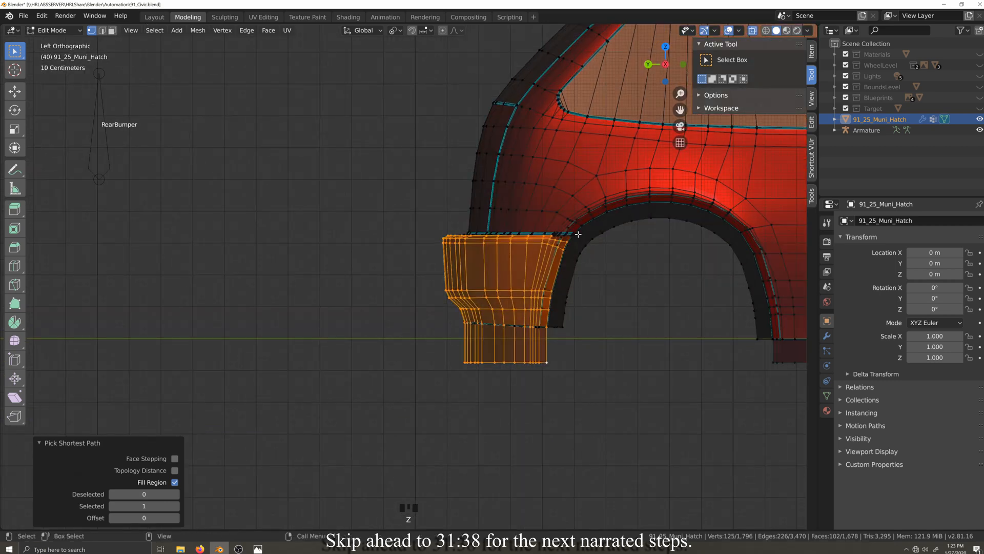
key(c)
middle_drag(582, 249, 570, 355)
key(Escape)
- Move the RearBumper bone farther behind the car in Pose Mode, and reopen the body in Edit Mode
key(grave)
middle_drag(486, 325, 569, 338)
scroll(569, 338, down, 4)
key(Tab)
click(326, 224)
key(g)
click(368, 261)
click(430, 269)
key(Tab)
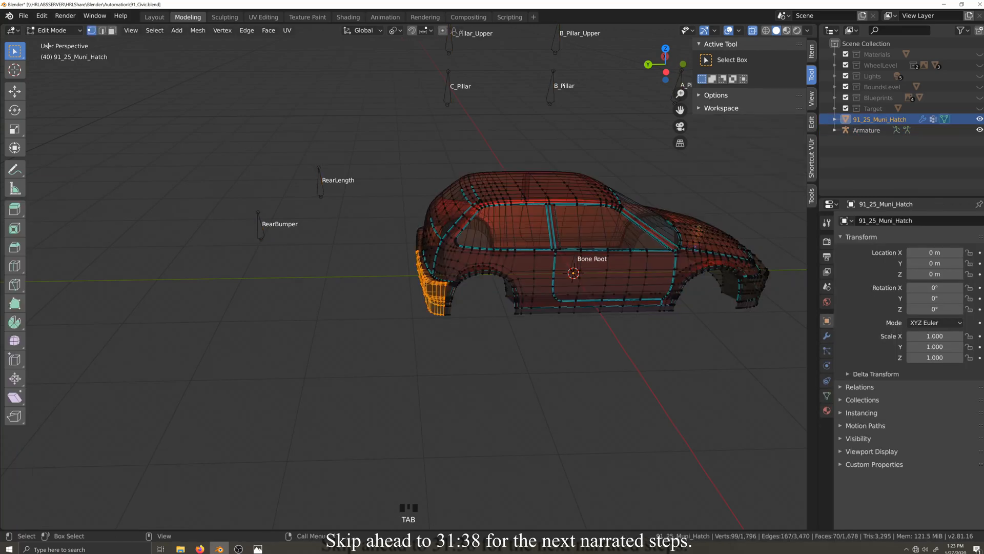
- Switch the body to Weight Paint mode and set the Draw brush to a weight of 0.250 and a 500 px radius
click(56, 30)
click(57, 86)
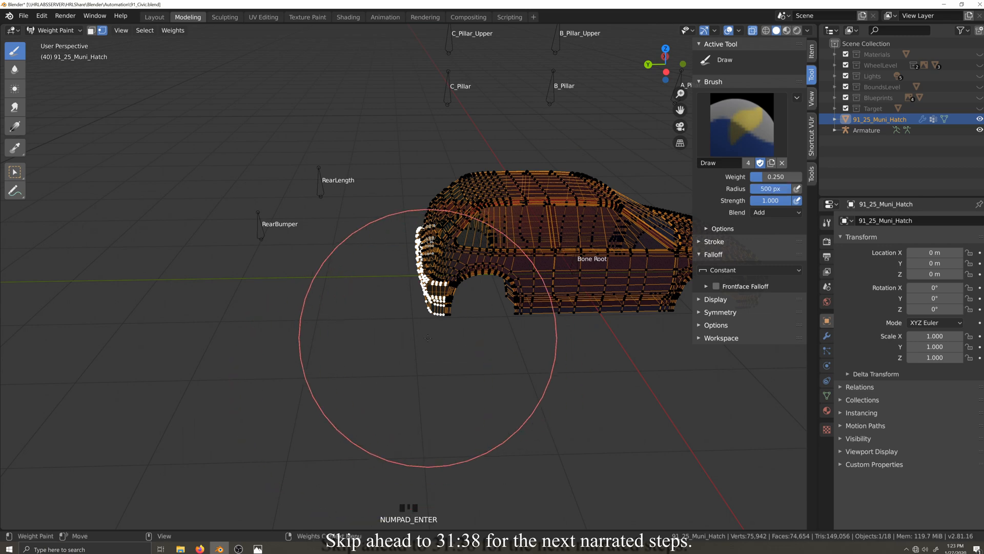
key(ctrl+KP_3)
scroll(427, 337, down, 3)
- Lock the existing vertex groups, including C_Pillar_Upper and RearLength, and add a new unlocked group named RearBumper
click(826, 396)
scroll(920, 273, down, 8)
scroll(920, 276, up, 8)
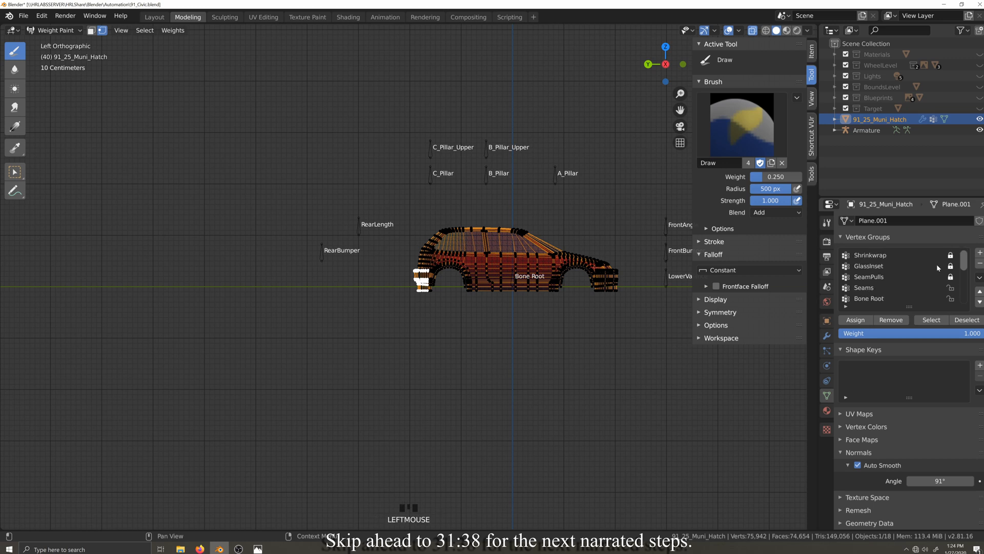
scroll(899, 278, down, 5)
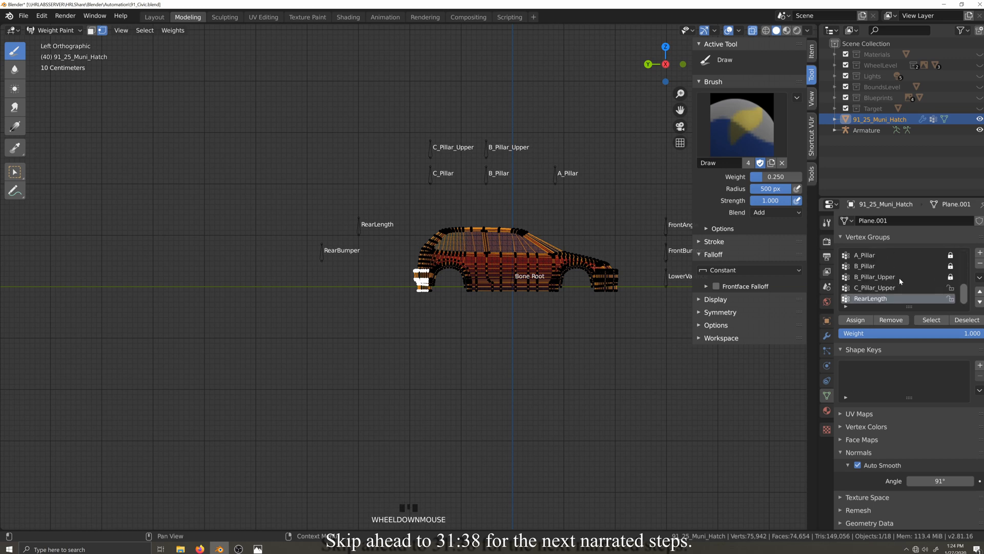
click(952, 289)
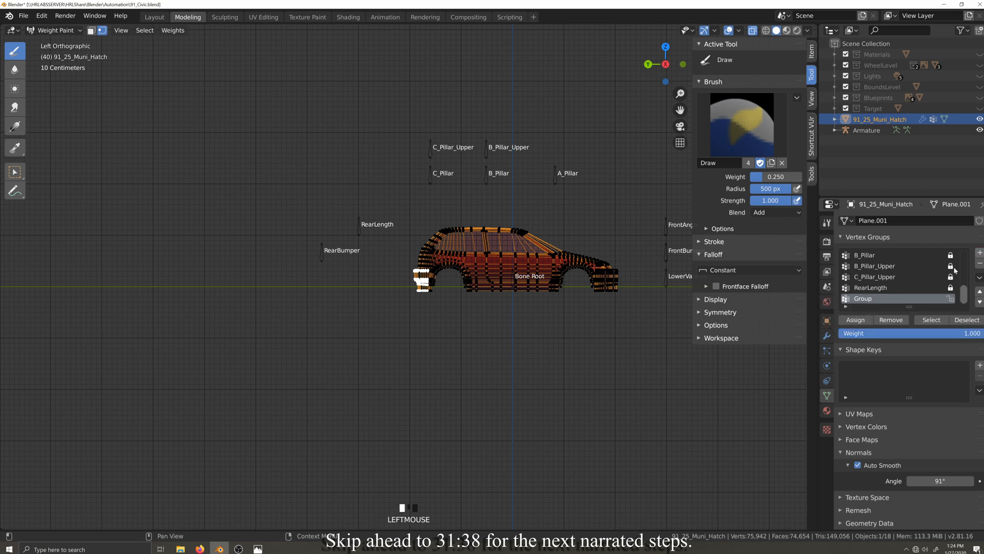
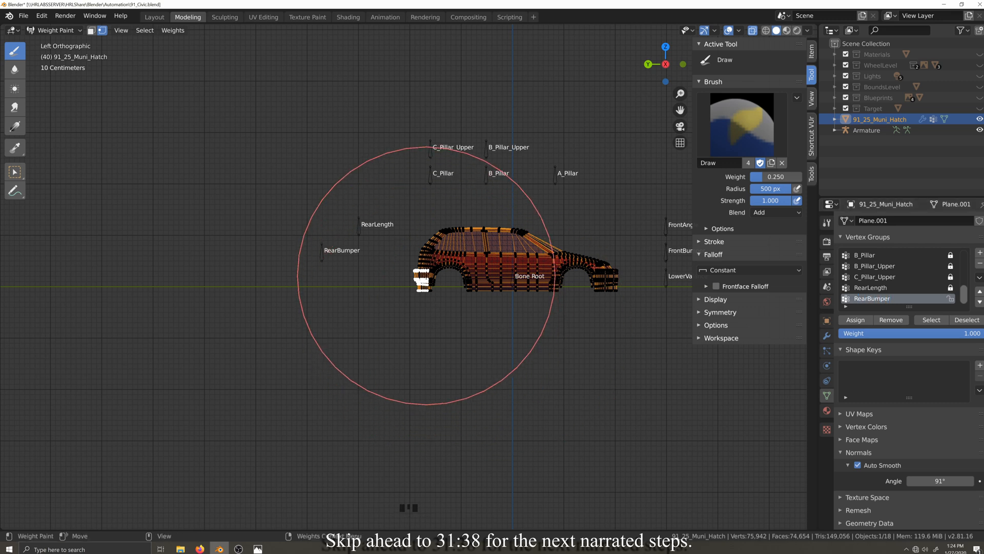
- Paint RearBumper weight of 0.250 onto all selected bumper vertices
click(428, 275)
scroll(465, 272, up, 4)
key(KP_7)
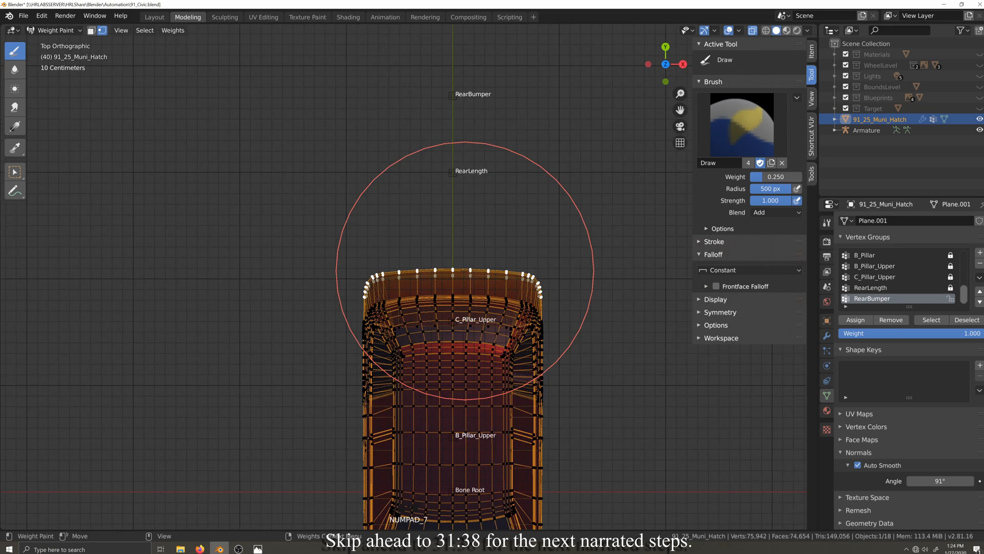
- Select the RearBumper bone and move it about 0.8 m toward the car in the horizontal plane
click(55, 30)
click(53, 43)
middle_drag(367, 238, 467, 159)
key(grave)
click(252, 205)
key(grave)
key(g)
key(shift+z)
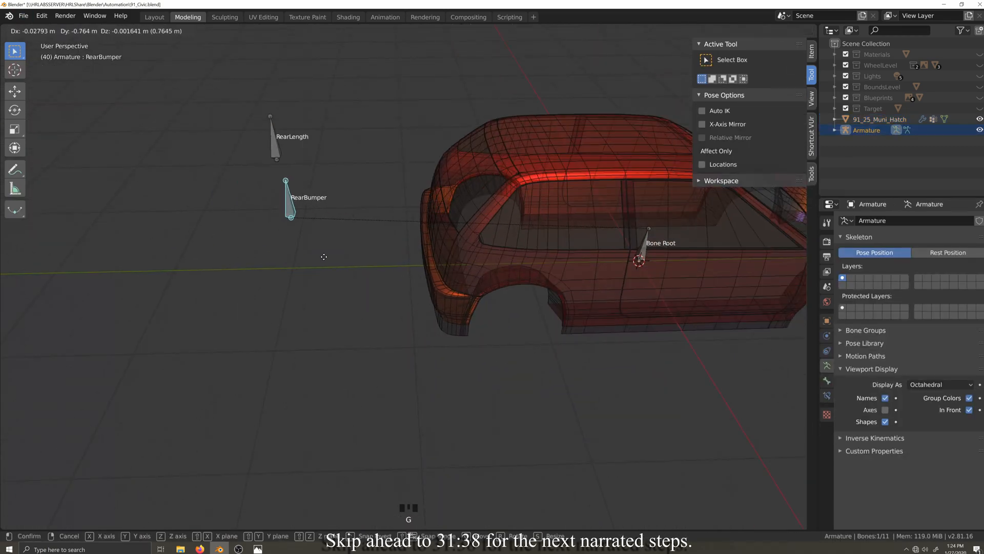
click(331, 258)
- Return the body to Weight Paint mode in the top view and set the Draw brush to Subtract with a weight of 0.010
click(72, 33)
click(69, 43)
click(456, 180)
key(Tab)
click(67, 31)
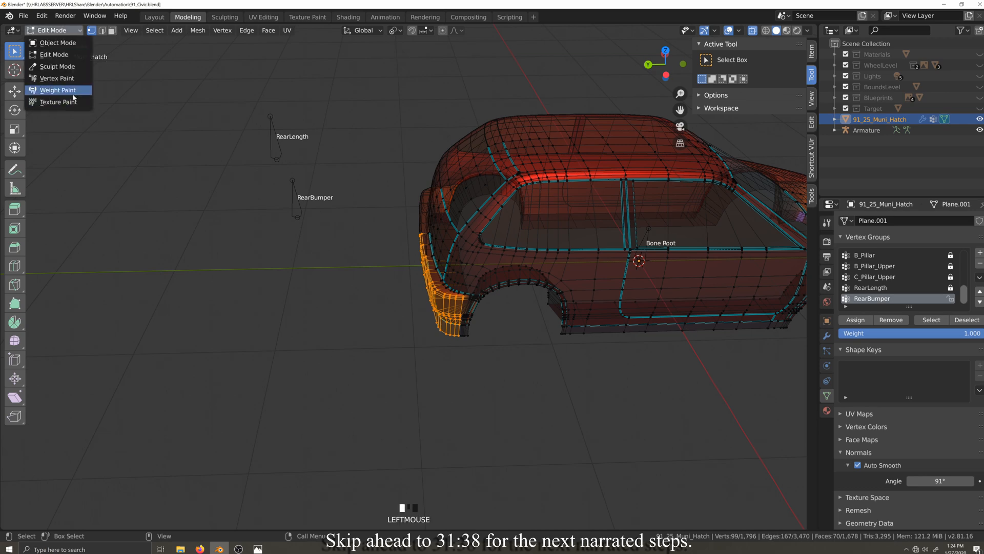
click(73, 90)
key(KP_7)
scroll(470, 200, up, 5)
key(shift+grave)
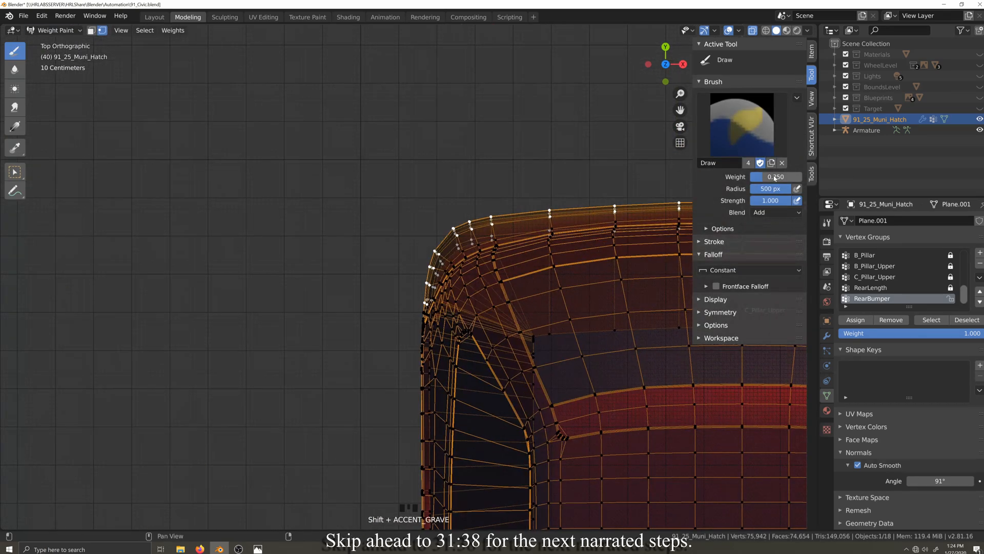
click(790, 212)
click(847, 290)
scroll(340, 340, up, 1)
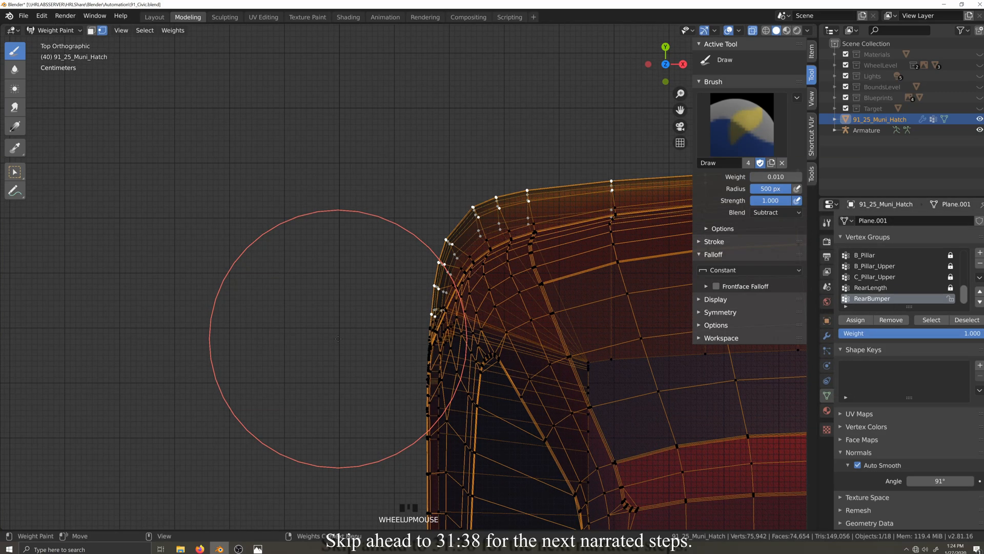
- Subtract RearBumper weight from the vertices around the bumper's side corner until they curve smoothly
click(371, 273)
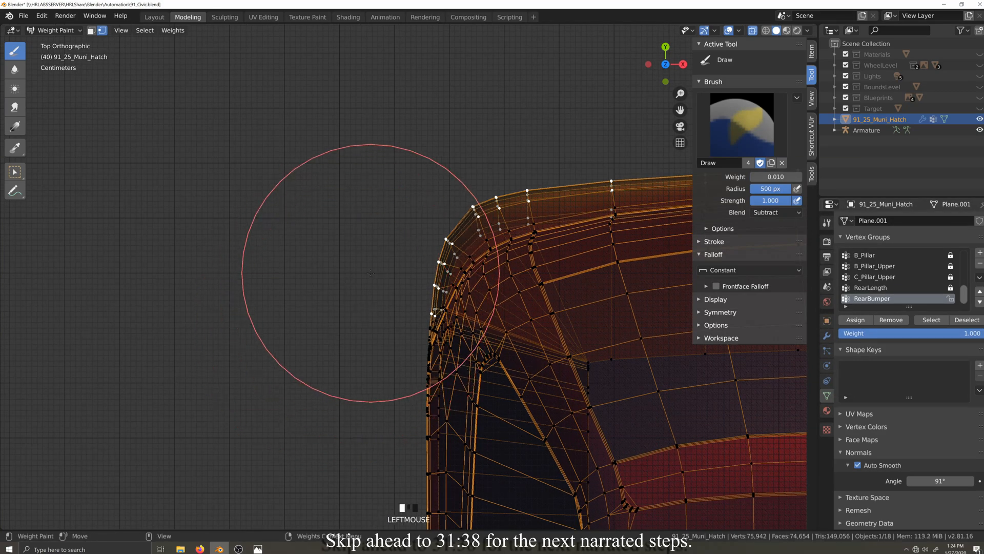
click(365, 306)
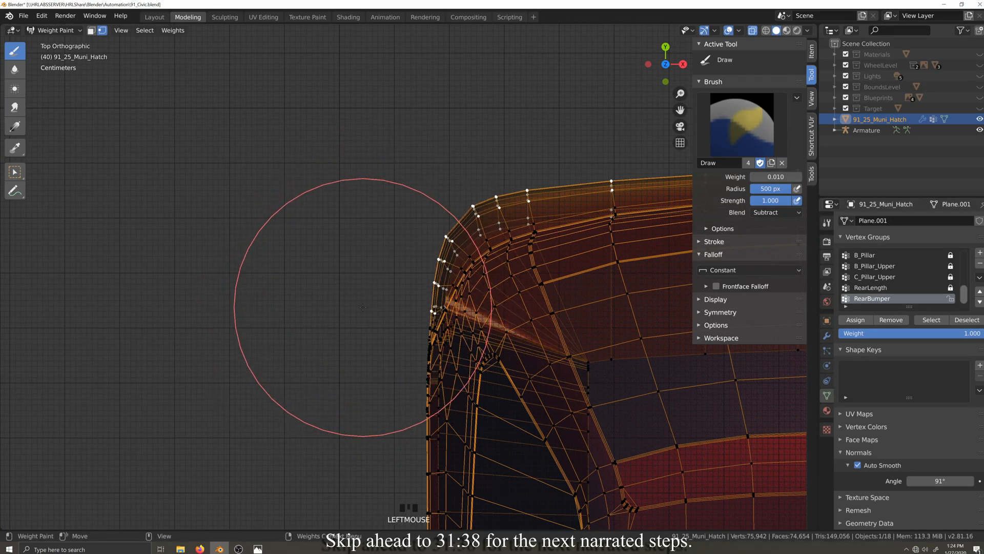
click(365, 311)
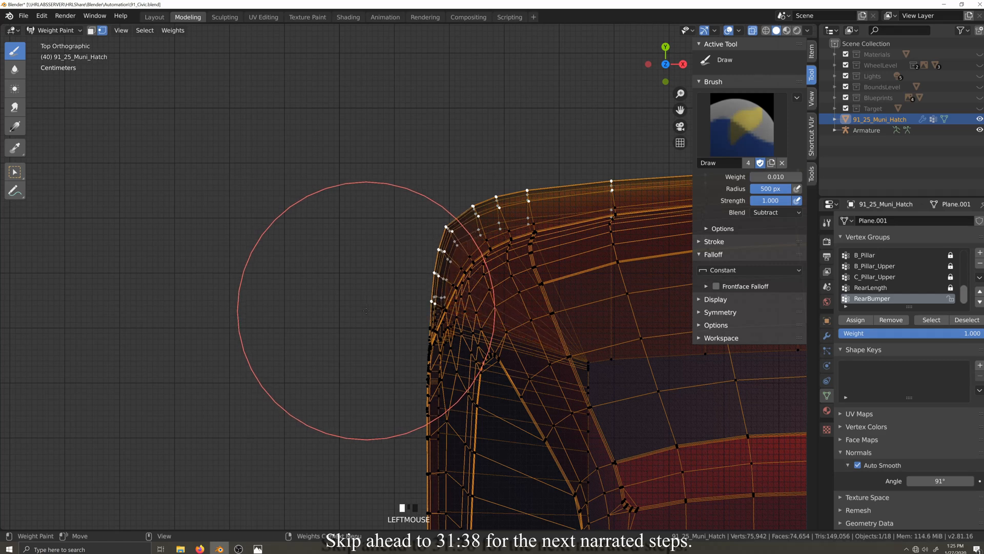
click(367, 343)
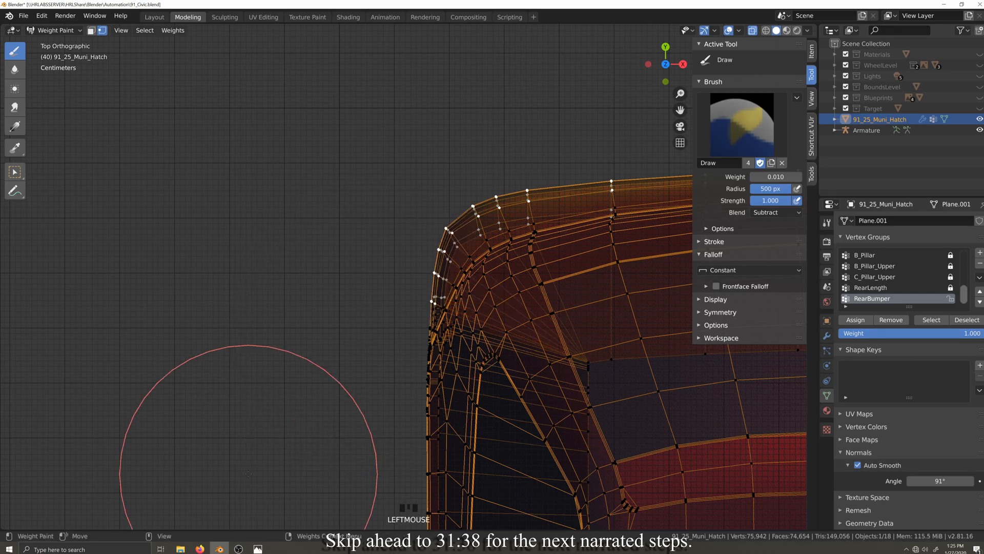
- Set the Draw brush to Add and dab a little RearBumper weight back onto the bumper's foremost side vertices
click(777, 212)
click(771, 336)
key(grave)
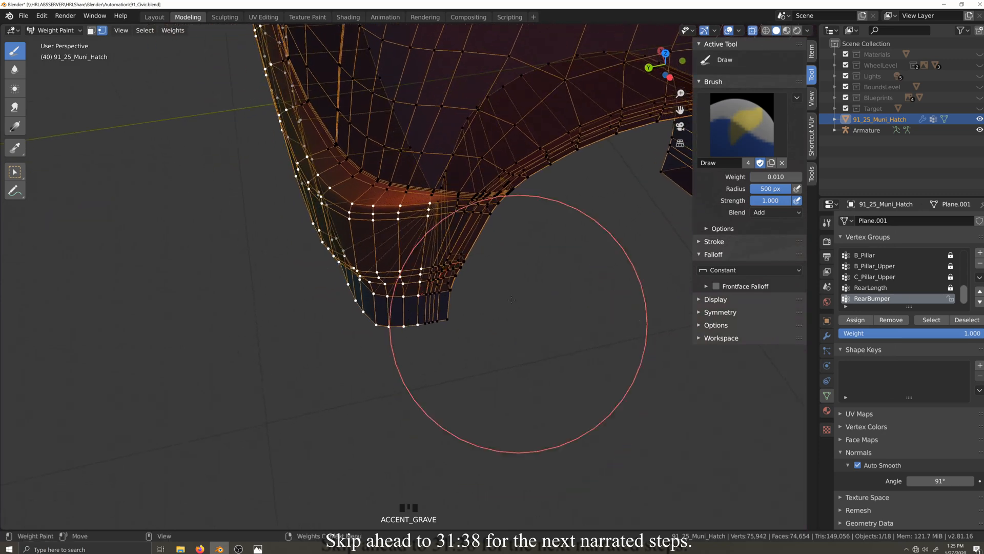
key(grave)
mouse_move(485, 239)
mouse_down()
mouse_move(498, 323)
mouse_move(510, 285)
mouse_move(573, 332)
mouse_up()
key(KP_7)
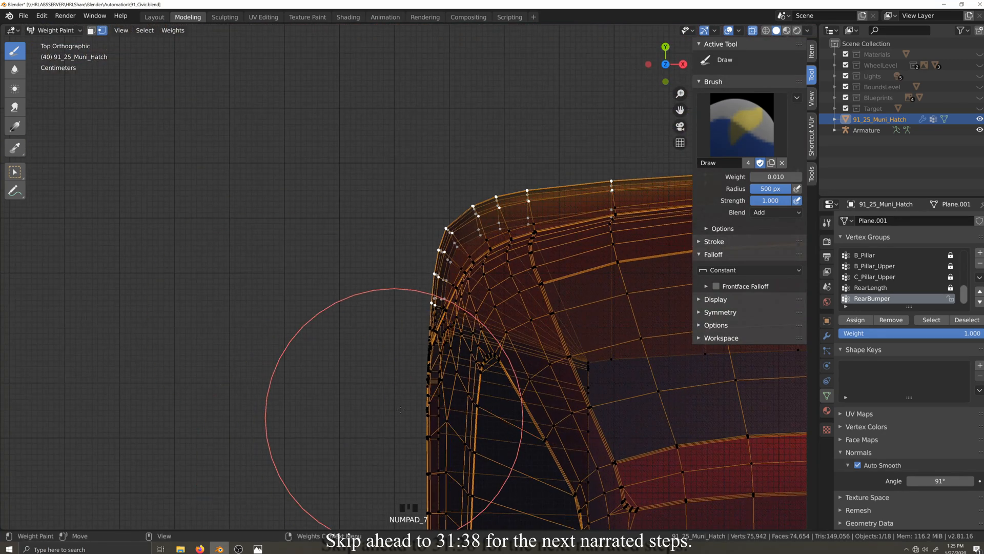
drag(400, 395, 376, 356)
- Clear the RearBumper bone's user transforms in Pose Mode and move it rearward, away from the car
key(grave)
scroll(363, 352, down, 4)
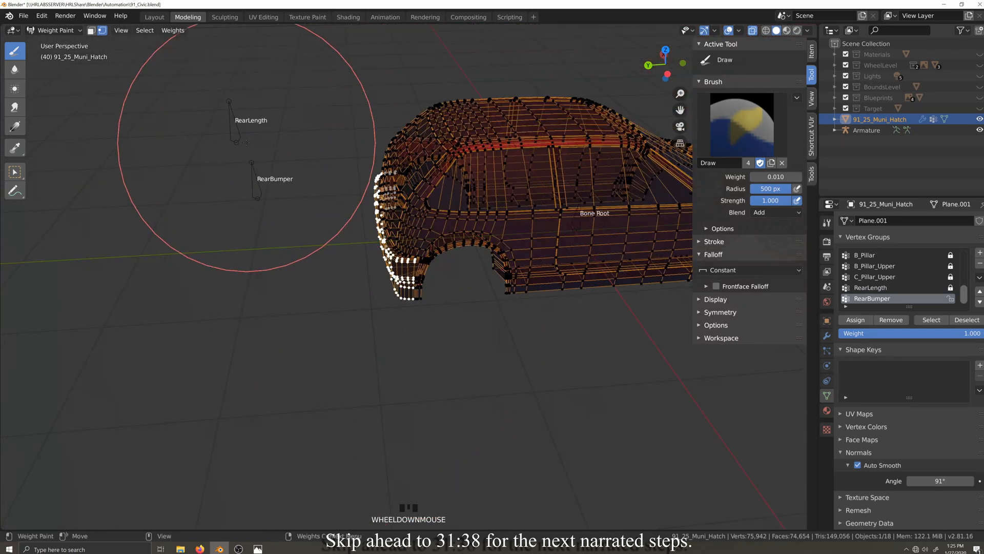
click(55, 31)
click(54, 43)
click(232, 134)
key(ctrl+Tab)
right_click(336, 246)
click(340, 250)
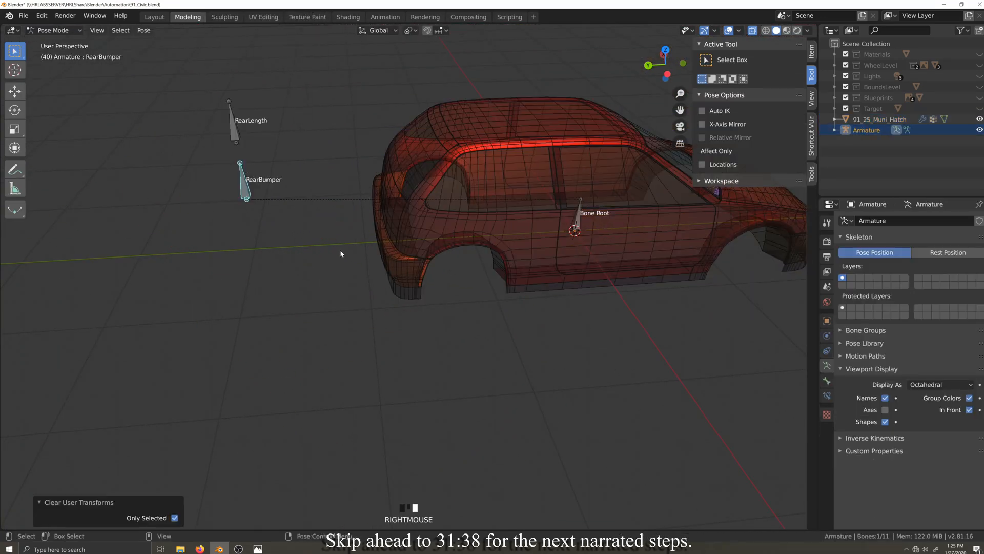
key(g)
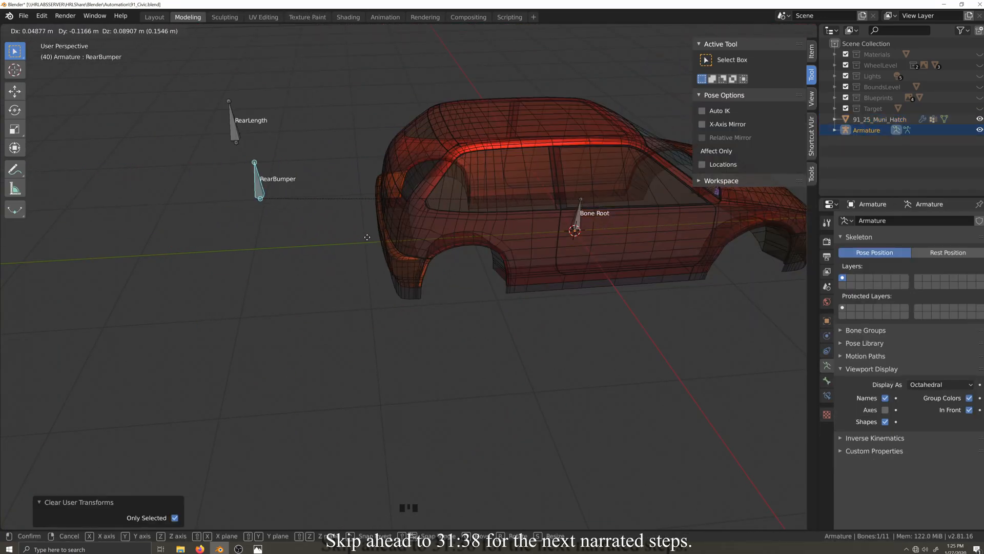
click(216, 240)
- Return to the body's Edit Mode and deselect the rear bumper vertices except the columns on the bumper's side
key(ctrl+Tab)
click(411, 272)
scroll(425, 355, up, 3)
key(Tab)
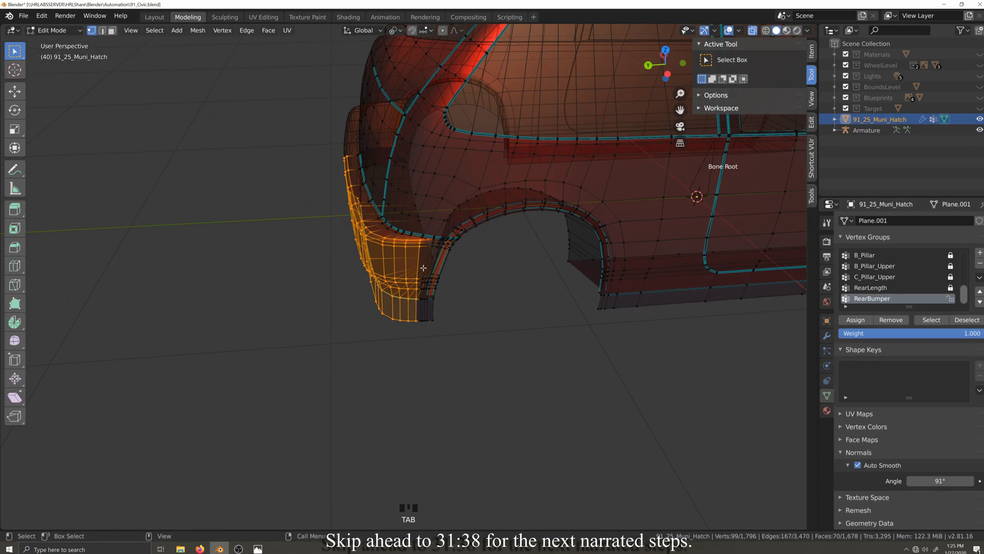
middle_drag(358, 269, 342, 257)
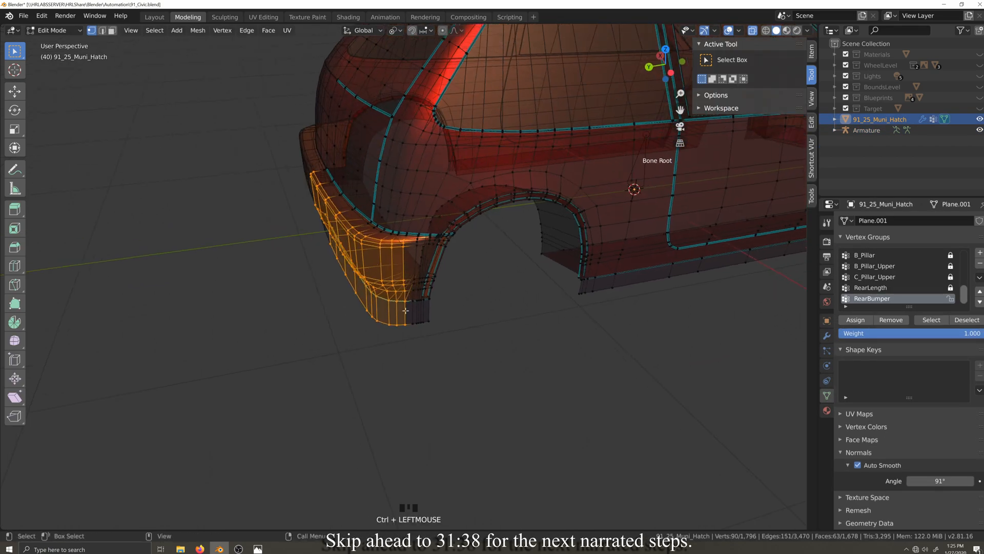
ctrl+click(340, 254)
ctrl+drag(351, 257, 369, 269)
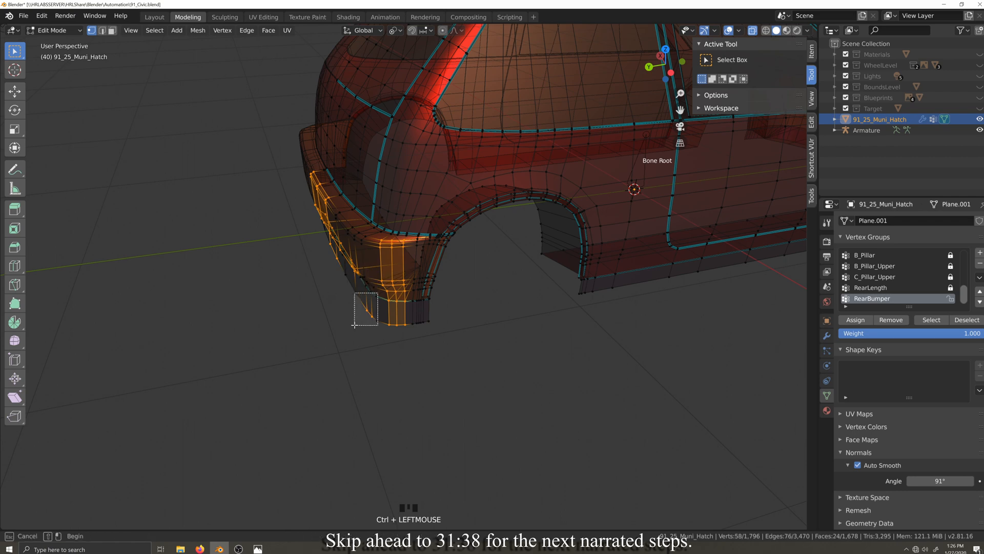
ctrl+drag(354, 324, 302, 176)
- Add 0.010 of RearBumper weight to the selected bumper side columns in Weight Paint mode
click(56, 30)
click(54, 89)
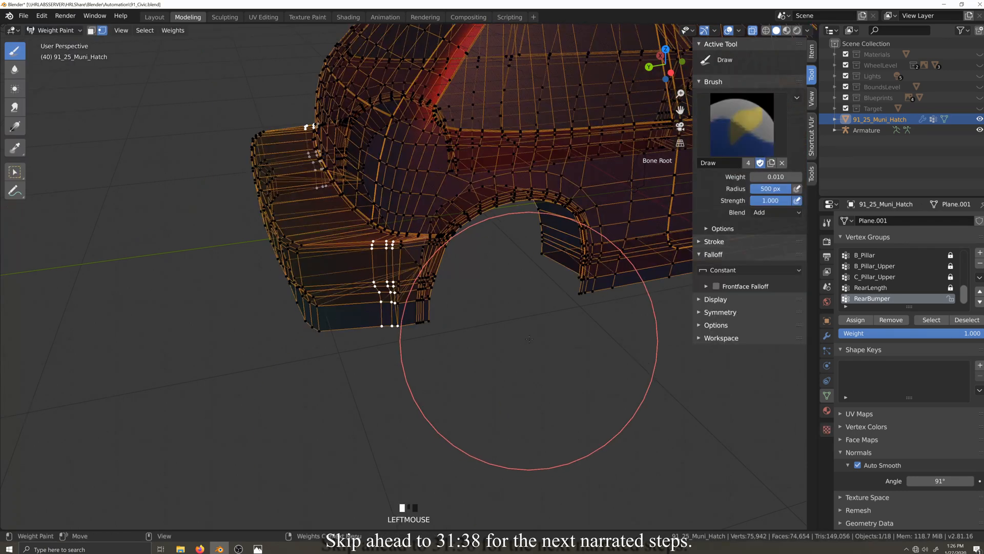
click(403, 327)
middle_drag(403, 327, 507, 378)
key(grave)
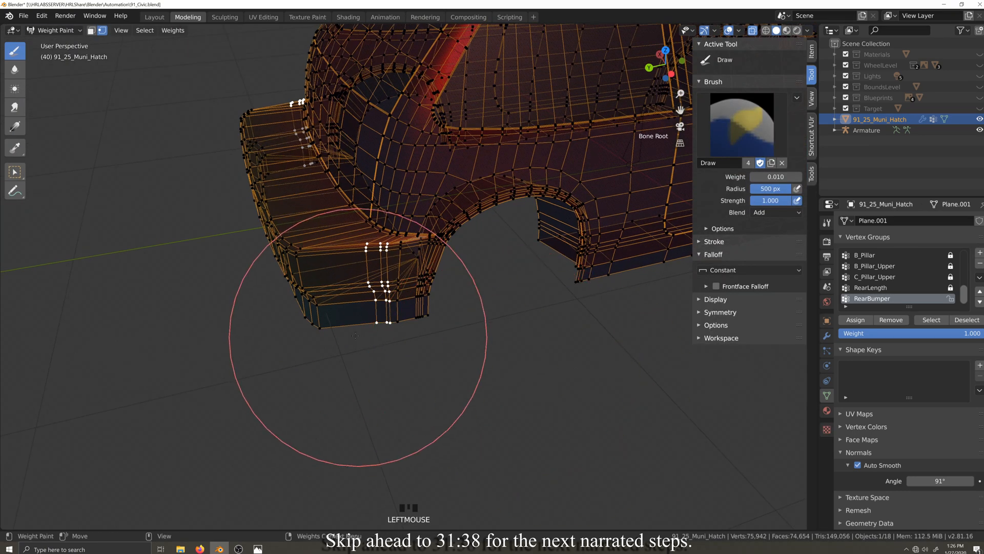
- Back in Edit Mode, narrow the selection to fewer vertex columns on the side of the rear bumper
middle_drag(308, 317, 319, 341)
click(56, 31)
click(54, 55)
alt+shift+click(400, 268)
key(grave)
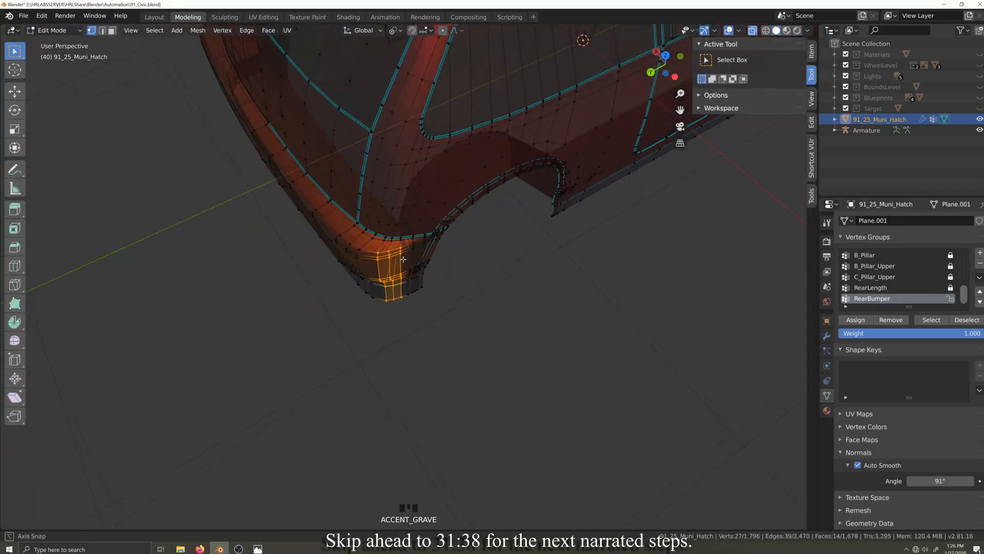
alt+shift+click(401, 255)
key(grave)
ctrl+drag(411, 300, 414, 324)
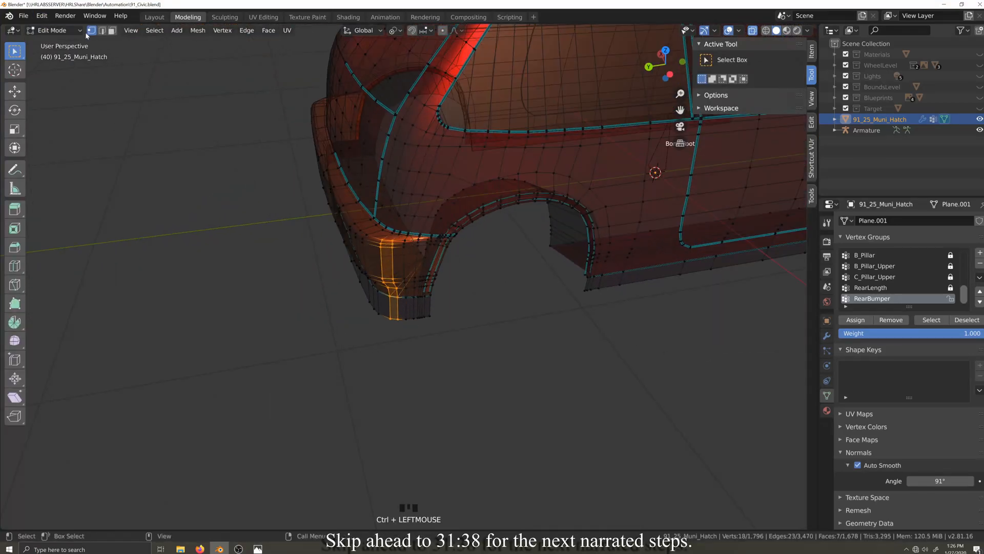
- Dab more RearBumper weight onto the narrowed set of bumper side columns
click(55, 31)
click(55, 90)
key(grave)
click(358, 272)
- Reduce the selection to a single bumper side column and add a touch of RearBumper weight to it
click(55, 30)
click(54, 54)
key(grave)
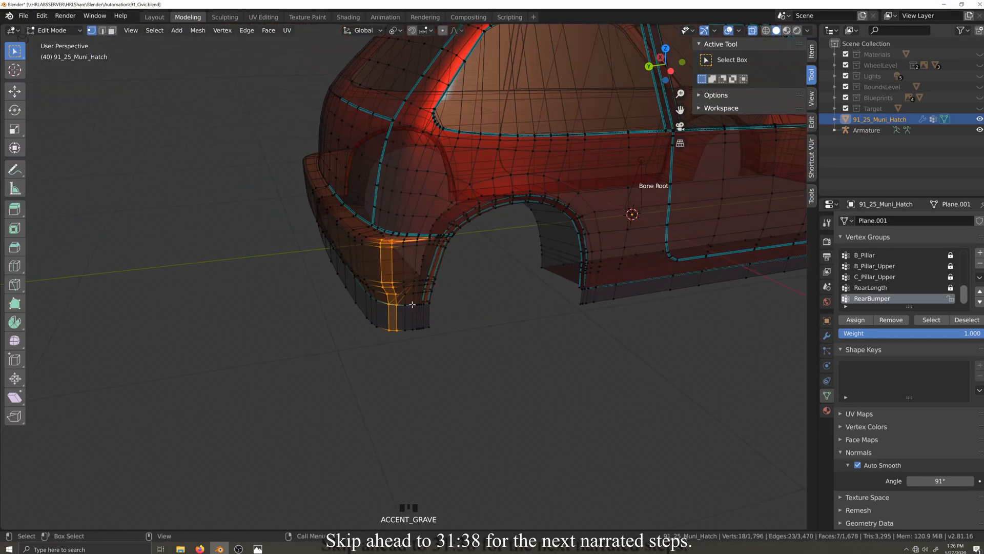
click(55, 31)
click(47, 93)
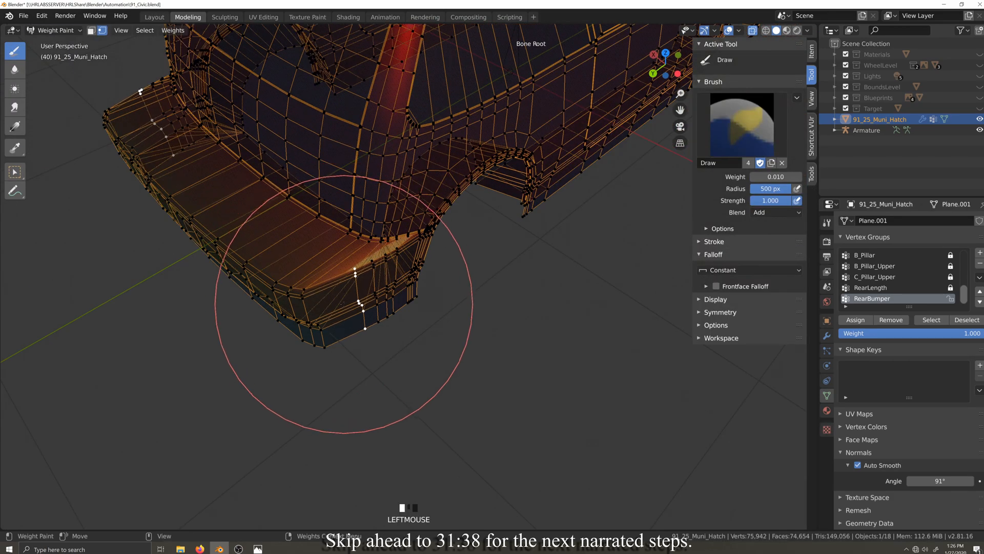
key(grave)
click(331, 299)
key(grave)
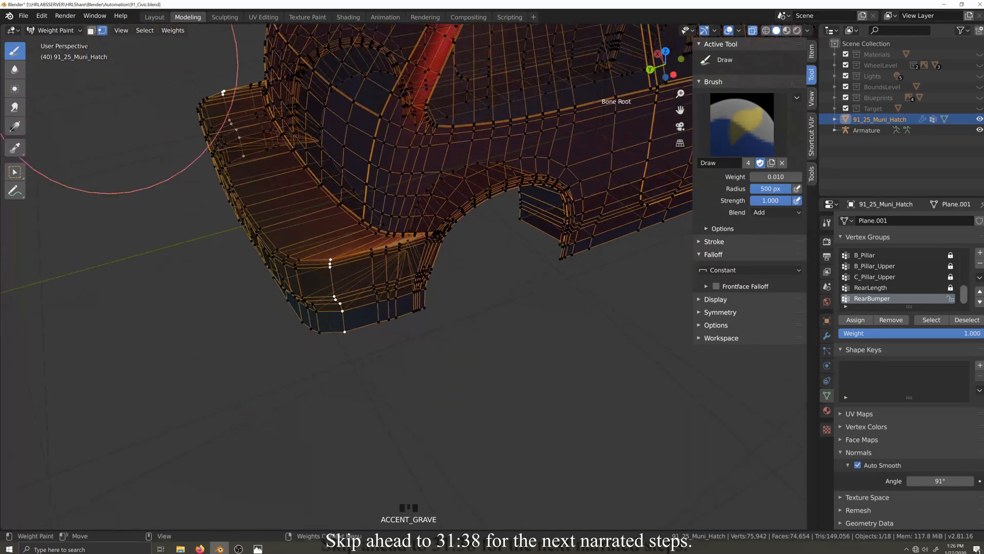
- Select the next vertex column along the bumper's side and check its curve from above in Weight Paint mode
click(55, 31)
click(53, 55)
drag(399, 296, 398, 296)
shift+click(394, 320)
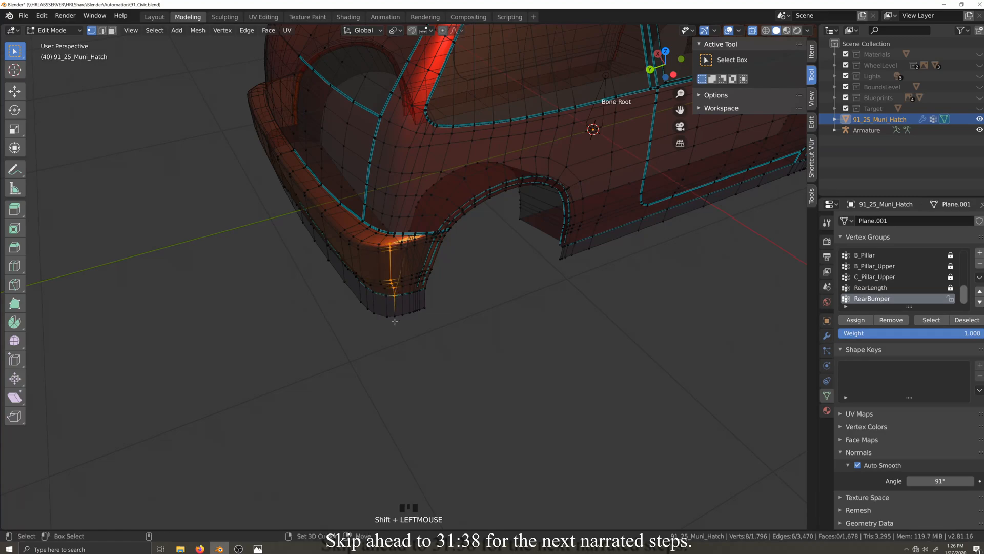
click(61, 31)
click(54, 92)
key(grave)
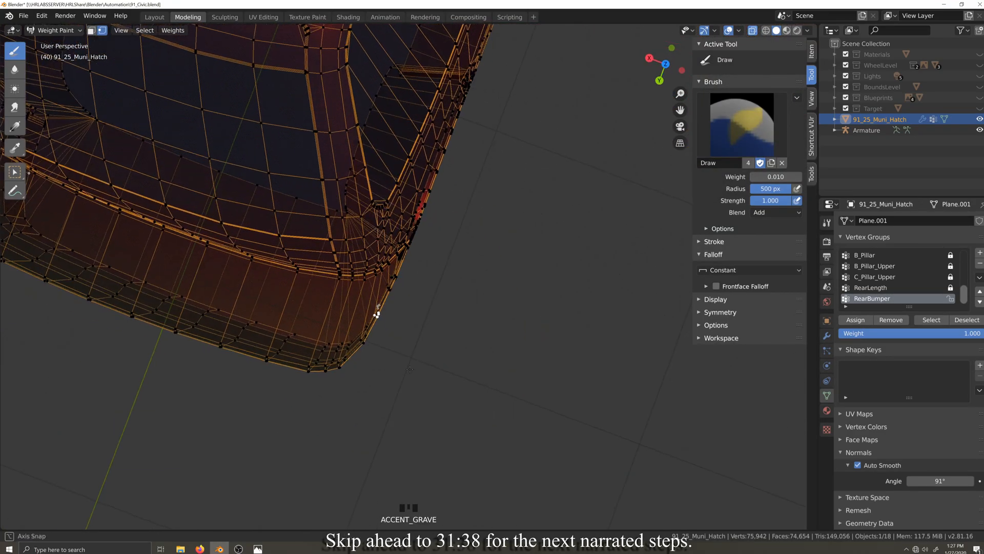
- Select the vertex column closer to the wheel arch and add RearBumper weight to it in the top view
click(61, 31)
click(54, 55)
key(grave)
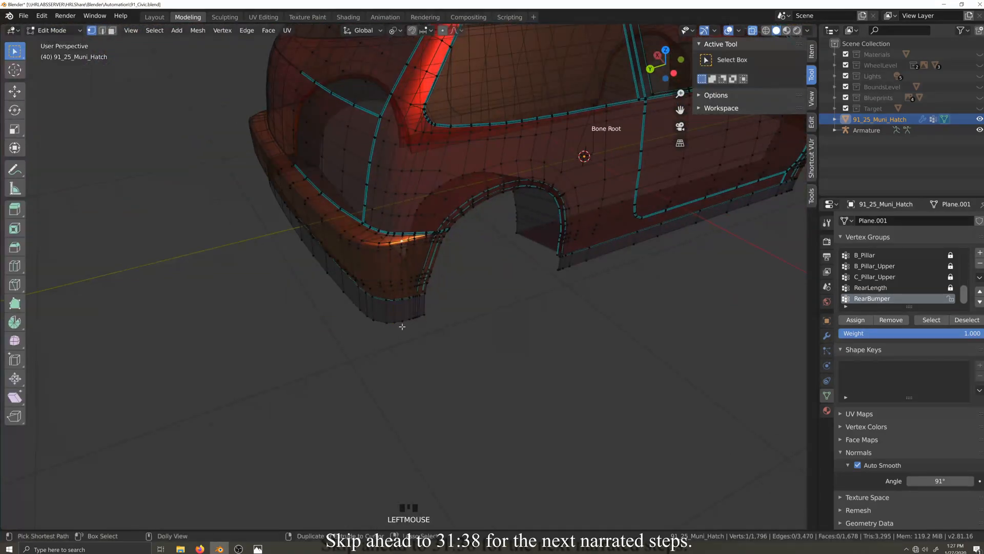
ctrl+click(402, 324)
shift+click(402, 287)
click(61, 31)
click(54, 93)
key(grave)
key(KP_7)
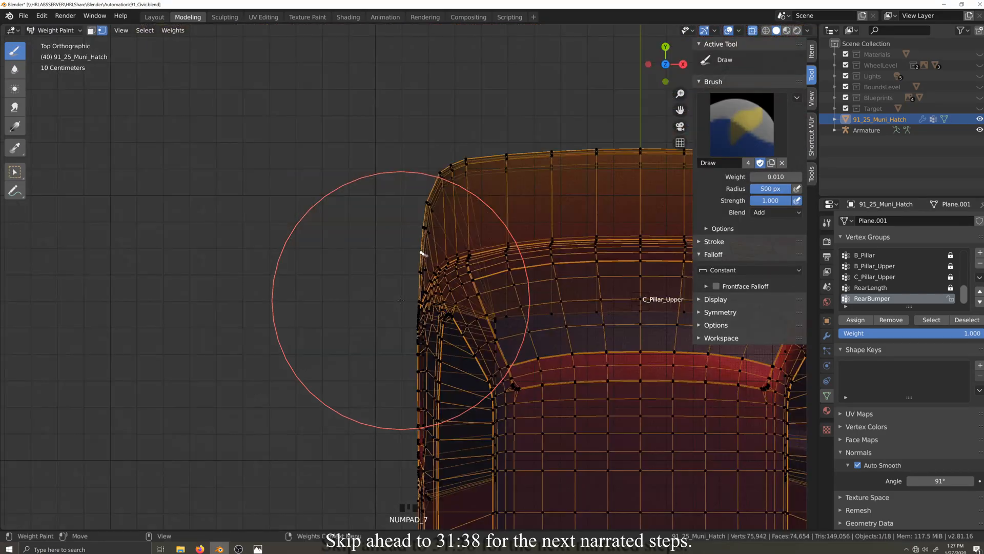
drag(400, 300, 395, 270)
- Select the RearBumper bone in Pose Mode and clear its user transforms
click(54, 31)
click(54, 43)
scroll(335, 189, down, 3)
key(grave)
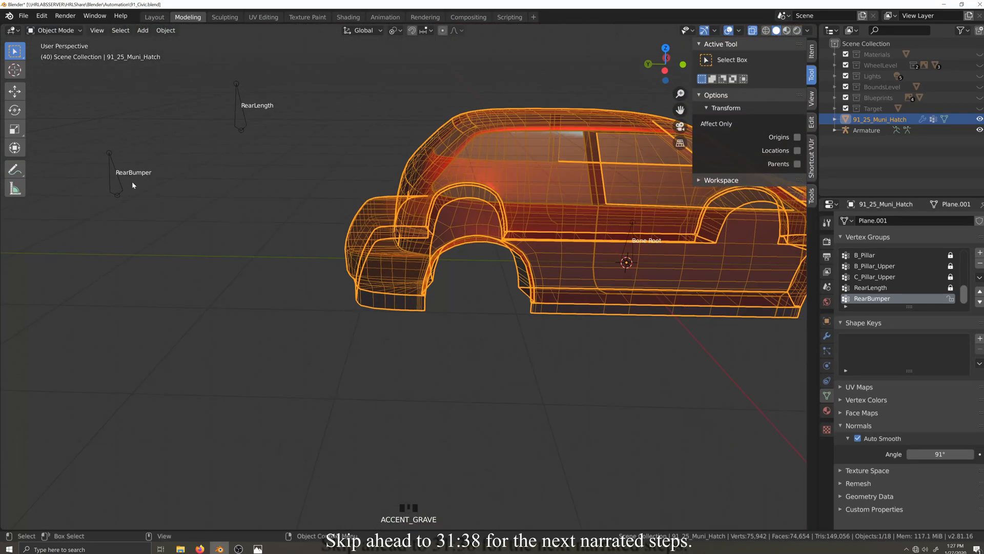
key(ctrl+Tab)
drag(121, 191, 110, 189)
key(ctrl+Tab)
click(111, 189)
click(119, 189)
key(ctrl+Tab)
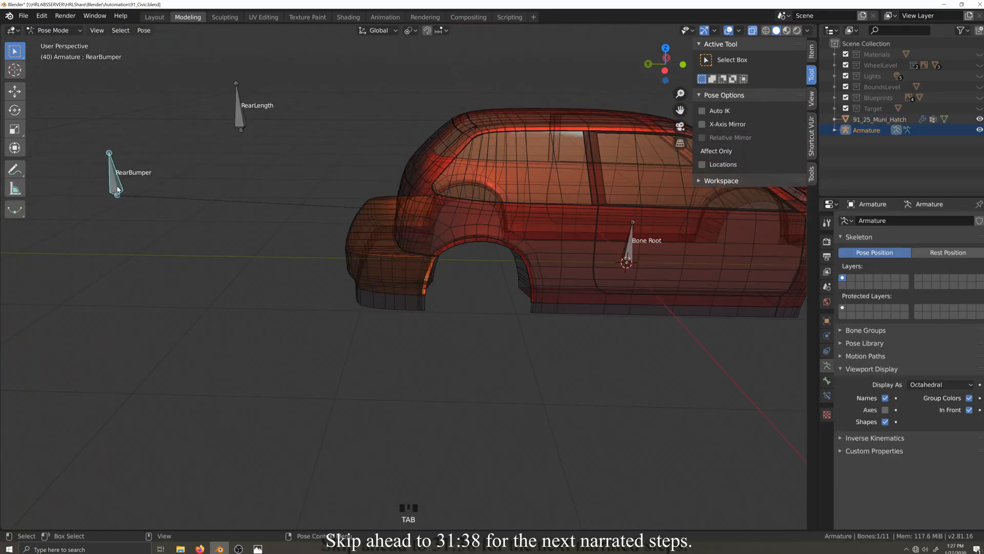
right_click(118, 190)
click(118, 192)
- Trial-move the RearBumper bone to inspect how the bumper deforms, leaving the bone in its rest position
key(grave)
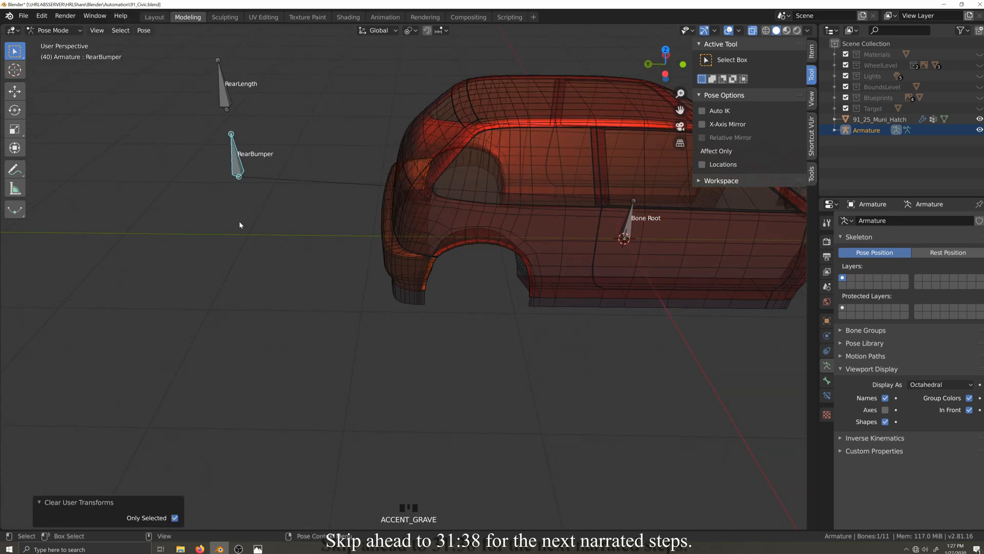
key(g)
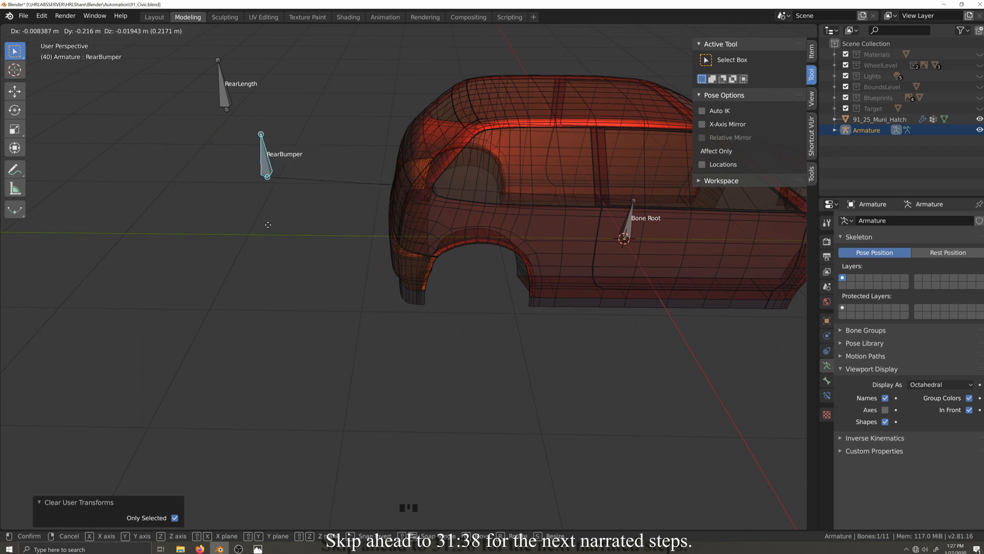
right_click(214, 243)
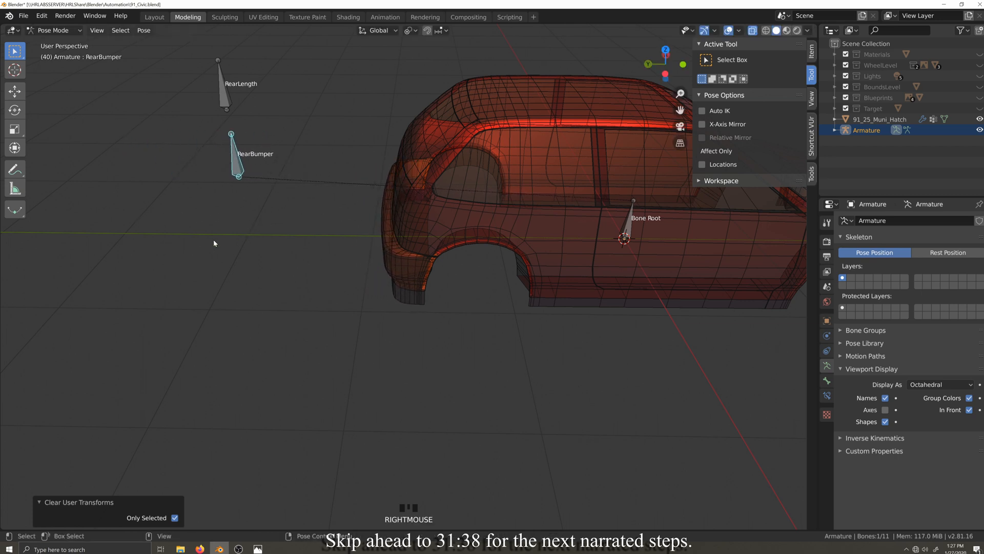
- In the armature's Edit Mode, duplicate the RearBumper bone about 0.5 m straight down and rename the copy RearValance
right_click(234, 164)
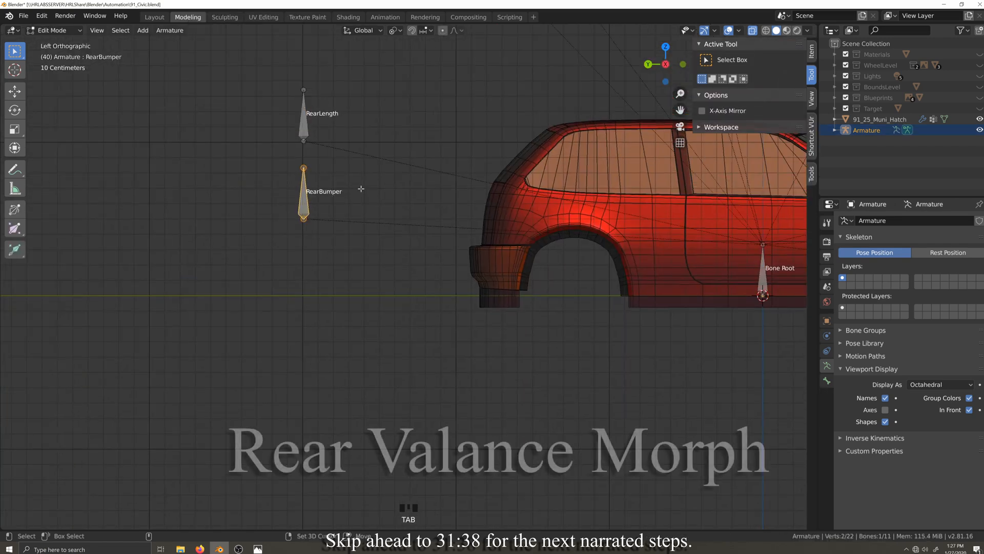
key(shift+d)
key(z)
click(350, 266)
click(827, 380)
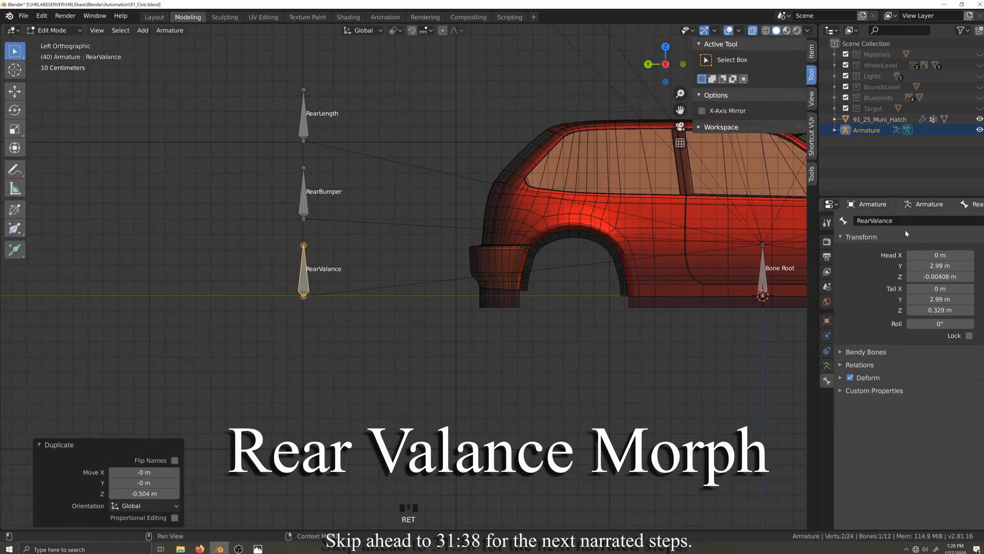
- Box-select the vertices of the lower rear bumper and valance in the body's Edit Mode
key(Tab)
click(506, 310)
scroll(453, 266, up, 3)
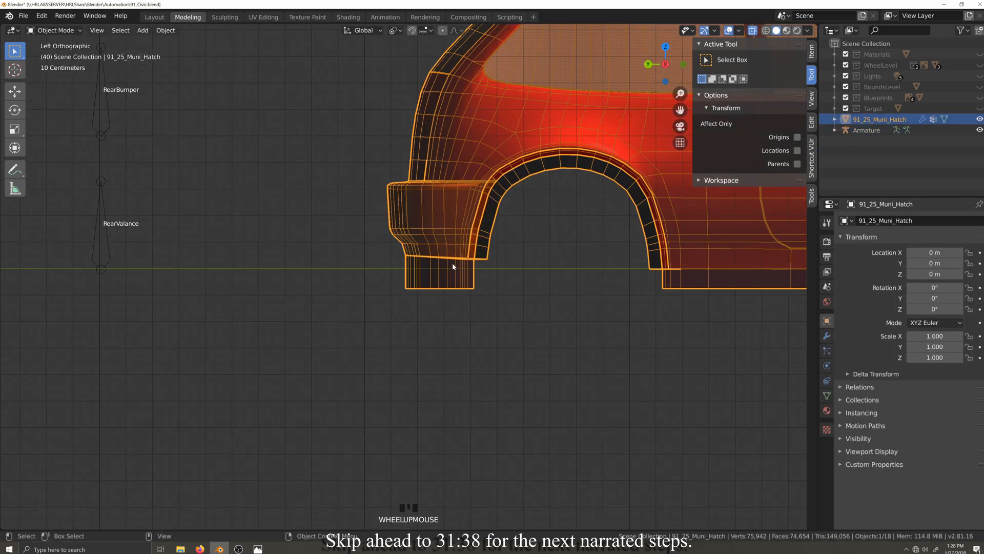
key(Tab)
drag(385, 229, 451, 309)
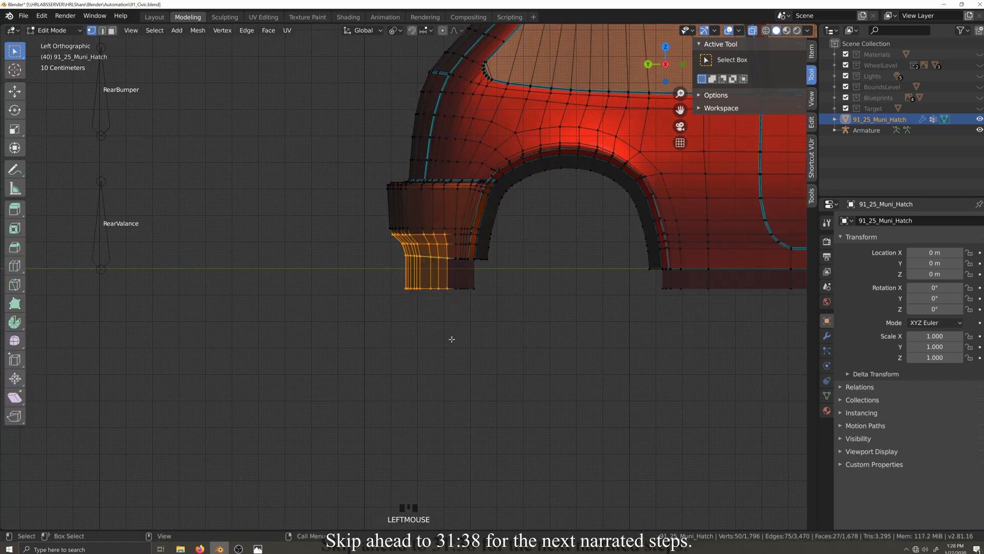
click(53, 30)
click(57, 90)
scroll(530, 316, down, 4)
key(Tab)
key(Tab)
- Select the RearValance bone and move it about 0.4 m toward the car in Pose Mode
click(54, 30)
click(58, 43)
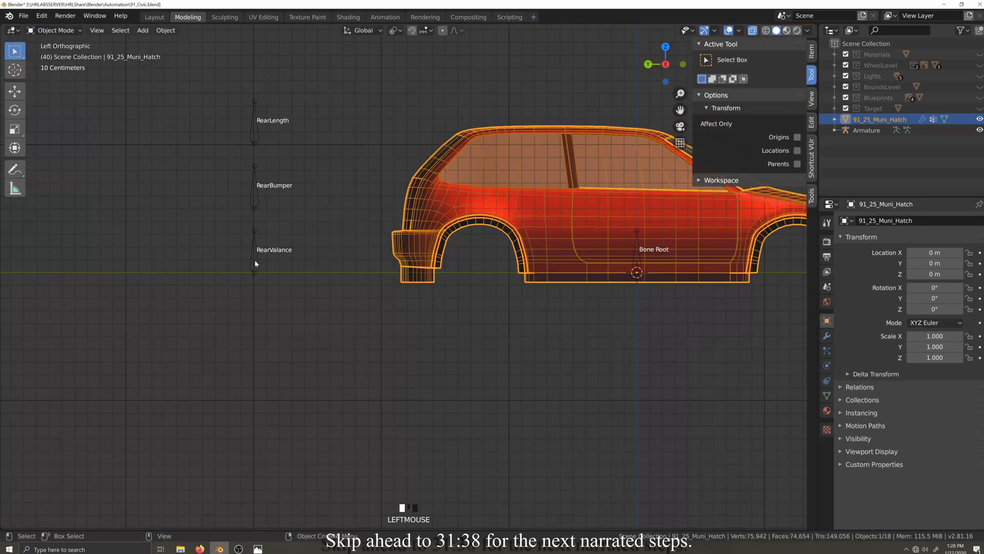
click(255, 263)
key(g)
click(415, 301)
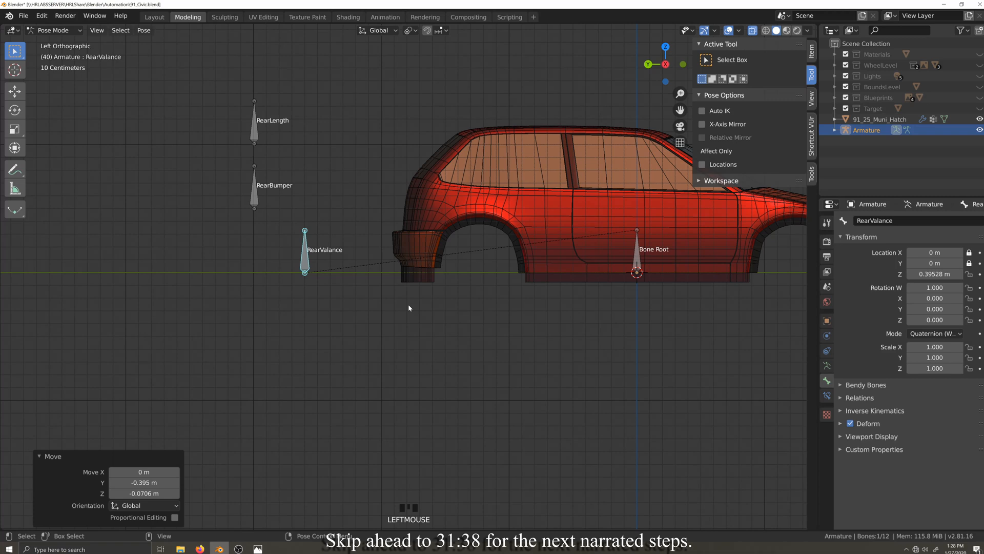
- Return to the body's Edit Mode, add a RearValance vertex group, and lock the RearBumper group
click(72, 31)
click(66, 43)
click(420, 253)
key(Tab)
scroll(671, 332, up, 4)
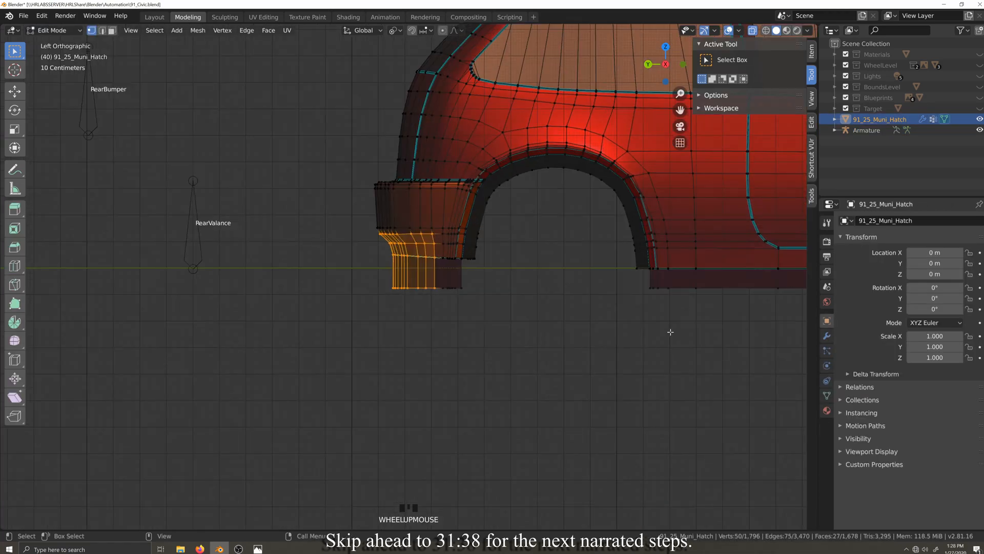
click(827, 395)
click(928, 298)
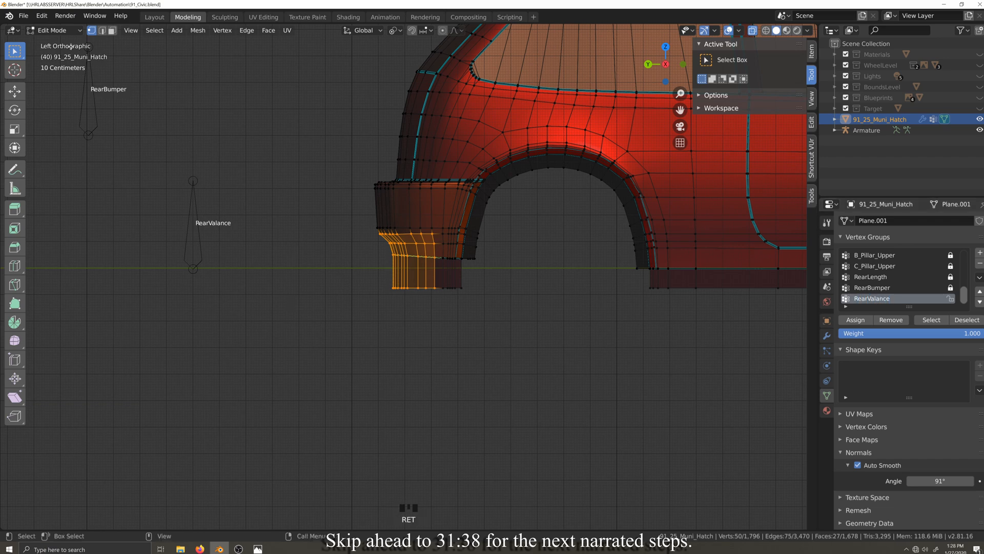
- Set the Draw brush weight to 0.300 and add RearValance weight to the selected valance vertices
click(57, 30)
click(58, 90)
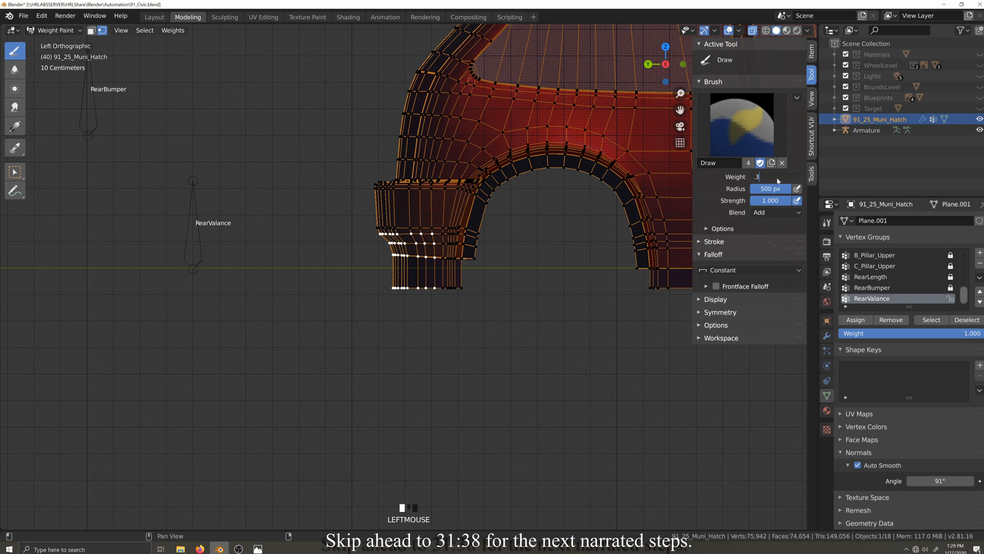
click(443, 277)
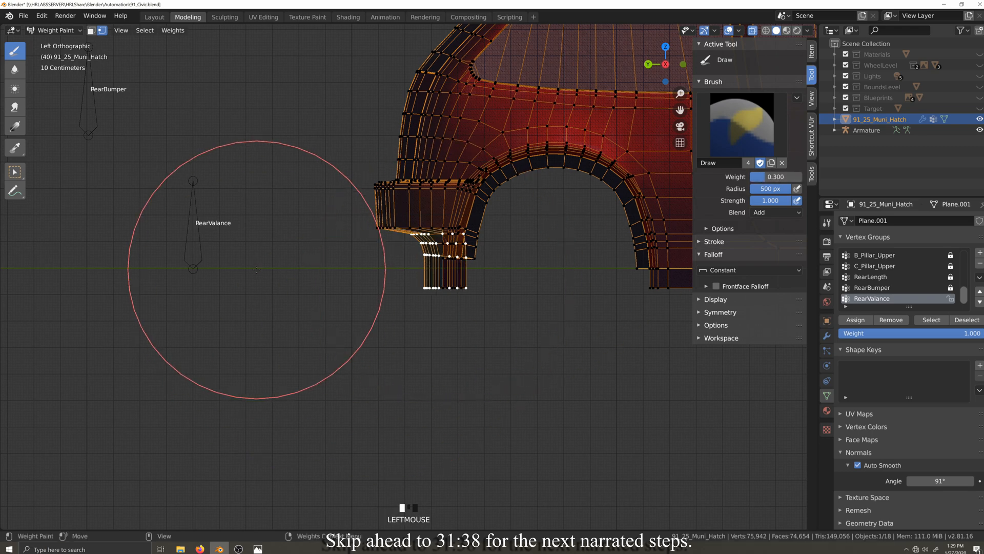
- Select the RearValance bone in Pose Mode and trial-move it to preview how the valance deforms
click(64, 30)
click(60, 43)
click(193, 231)
key(ctrl+Tab)
click(335, 311)
key(g)
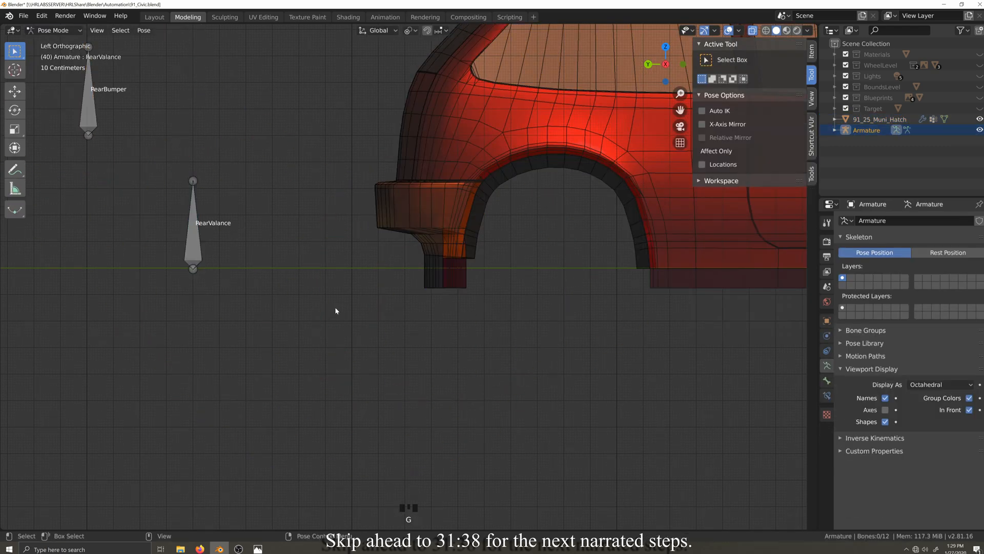
click(207, 261)
click(526, 361)
scroll(234, 308, down, 3)
key(g)
right_click(298, 285)
scroll(328, 300, up, 1)
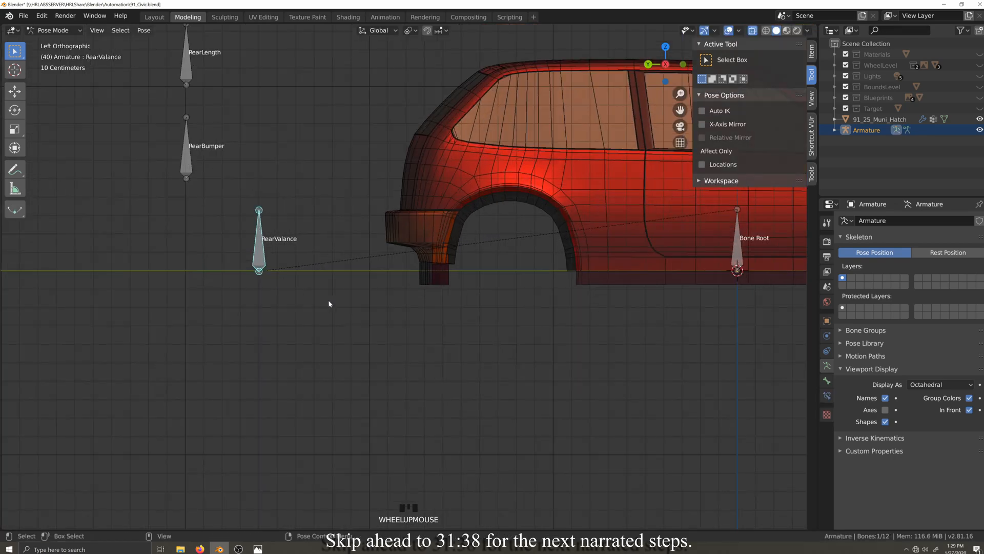
- Clear the RearValance bone's user transforms and move the bone toward the car again
right_click(328, 300)
click(328, 302)
scroll(277, 344, up, 1)
key(g)
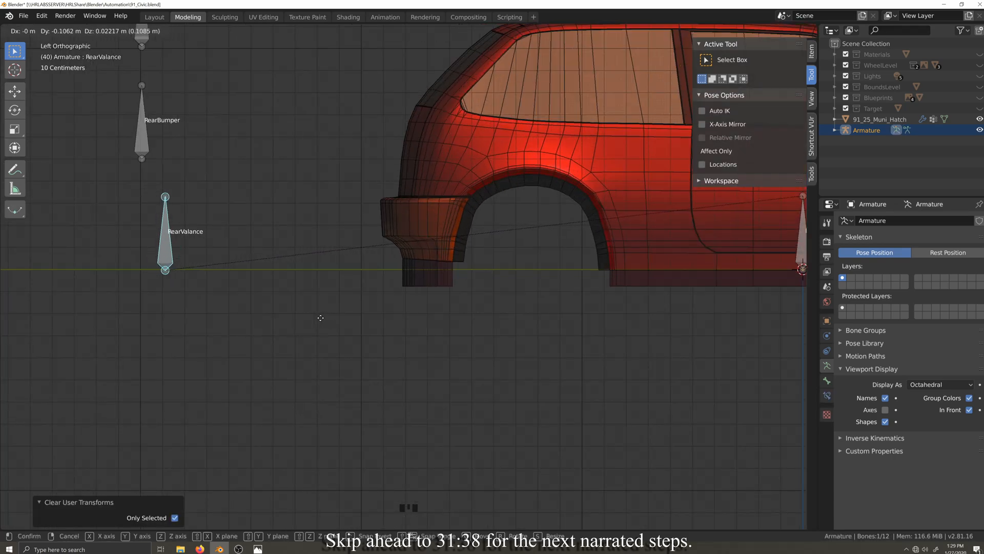
click(389, 321)
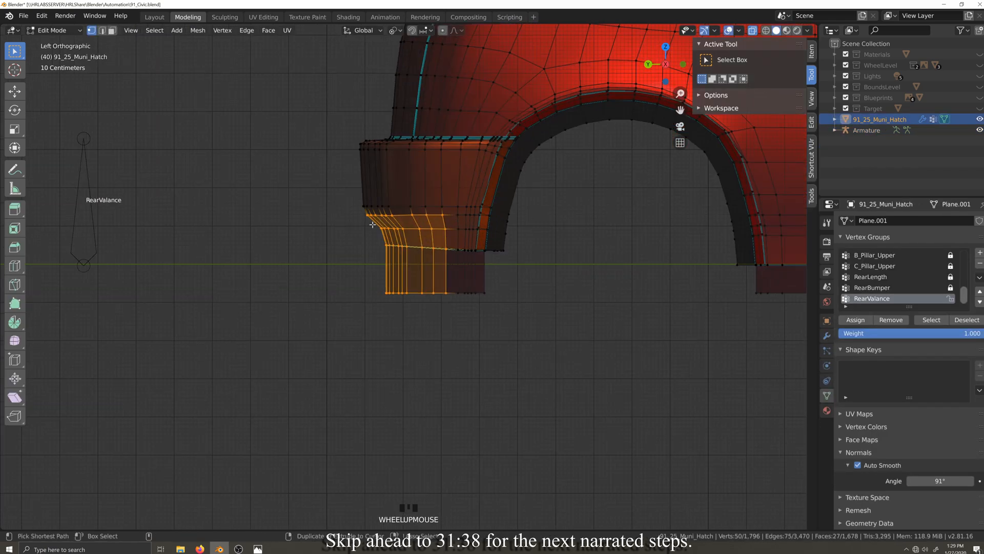
- Deselect the rearmost lower valance vertices, enter Weight Paint, and set the Draw brush to Subtract with weight 0.010
ctrl+click(409, 310)
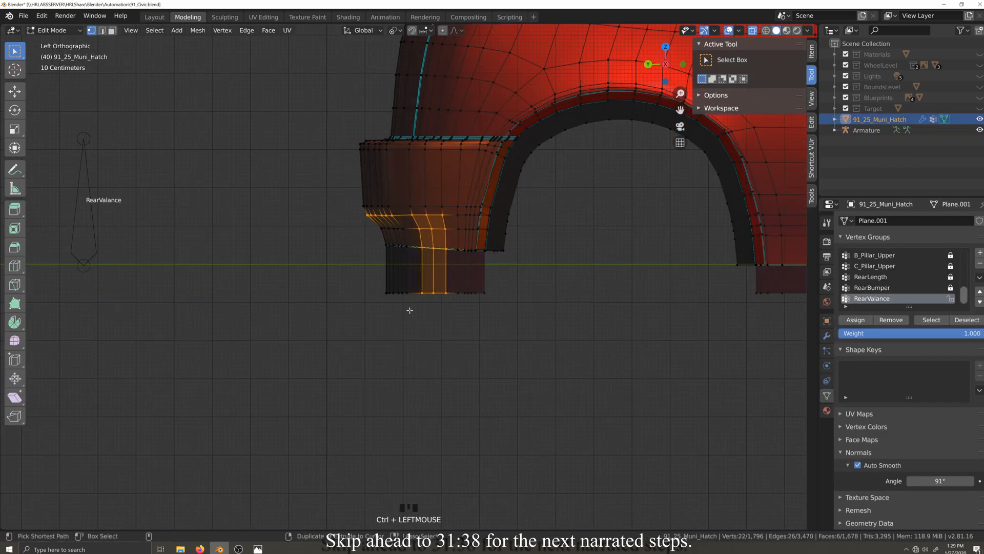
click(68, 31)
click(57, 90)
click(794, 214)
click(826, 290)
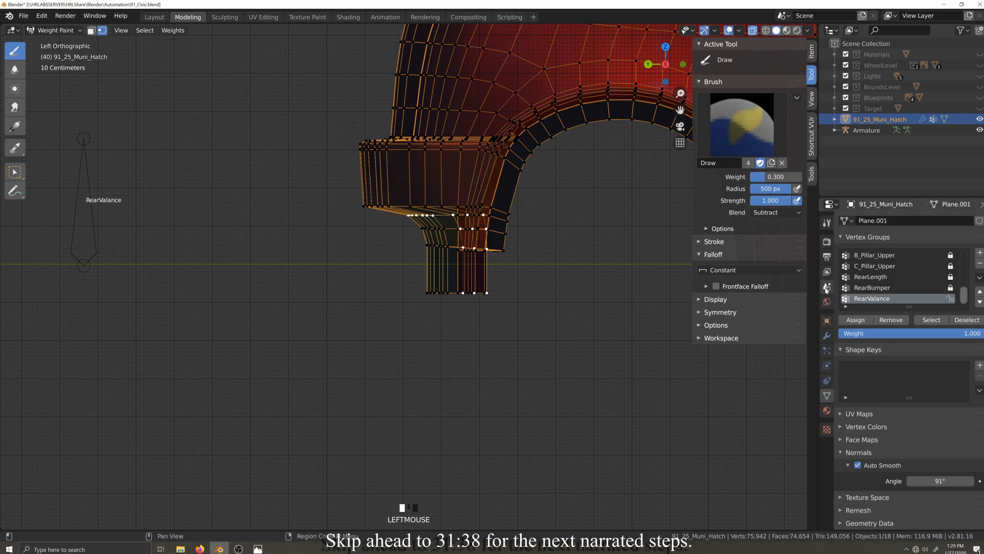
text(0.01)
key(Return)
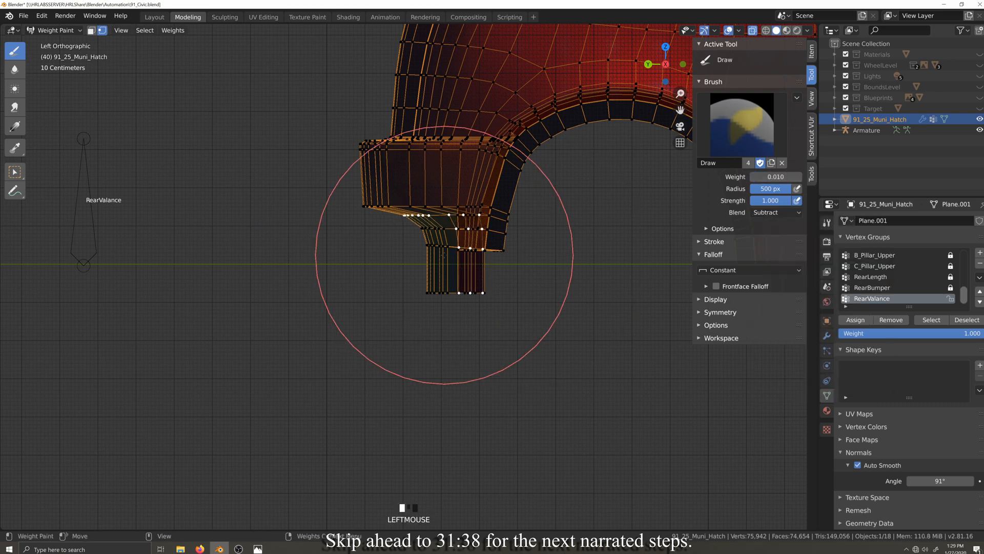
- Subtract RearValance weight from the selected valance vertices with repeated brush strokes to even out their spacing
click(444, 255)
click(444, 255)
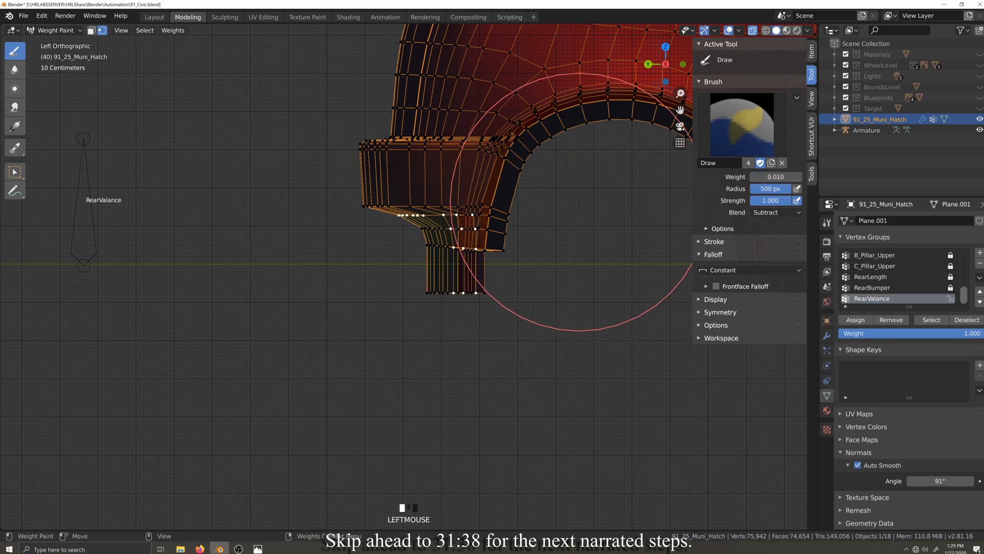
drag(579, 202, 596, 284)
drag(592, 220, 595, 276)
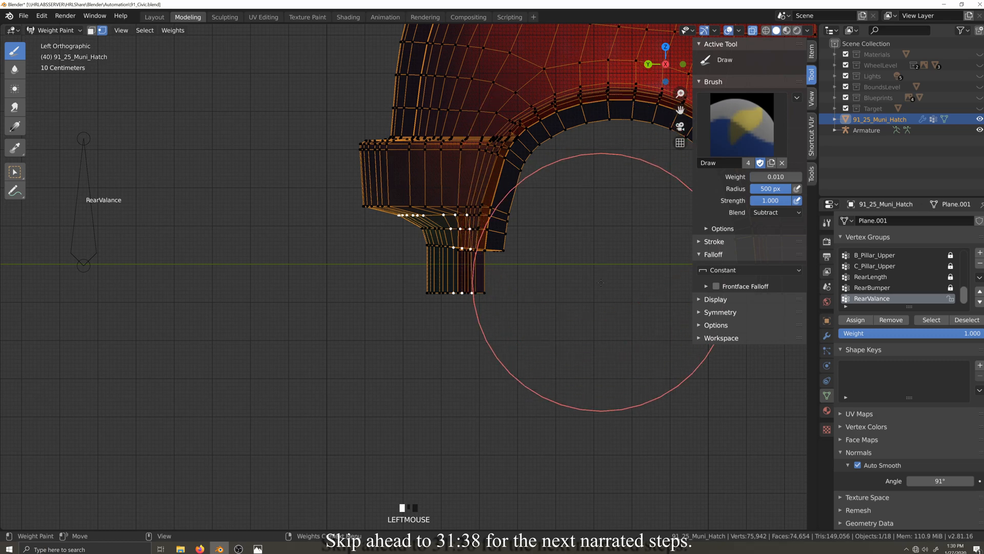
scroll(295, 285, up, 1)
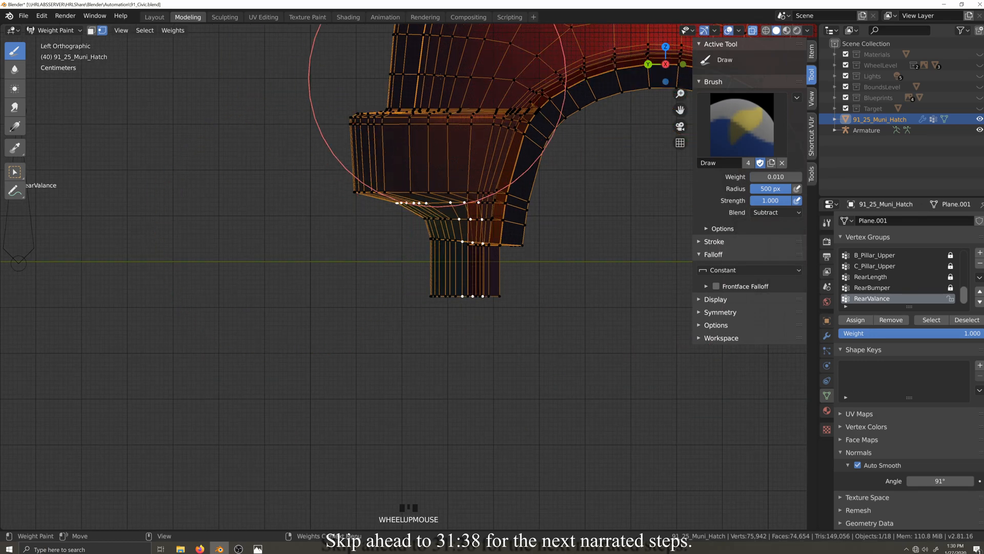
drag(463, 80, 454, 81)
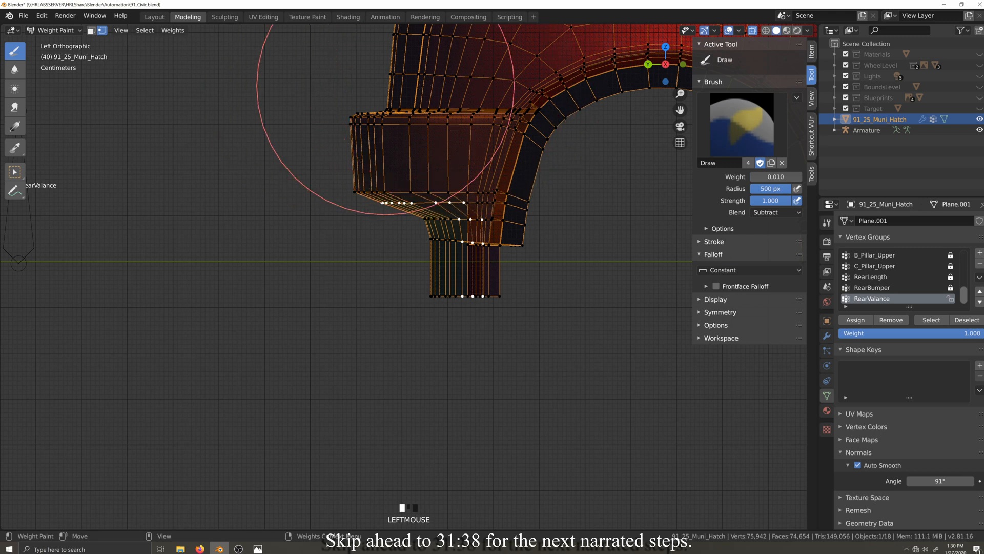
drag(422, 87, 417, 87)
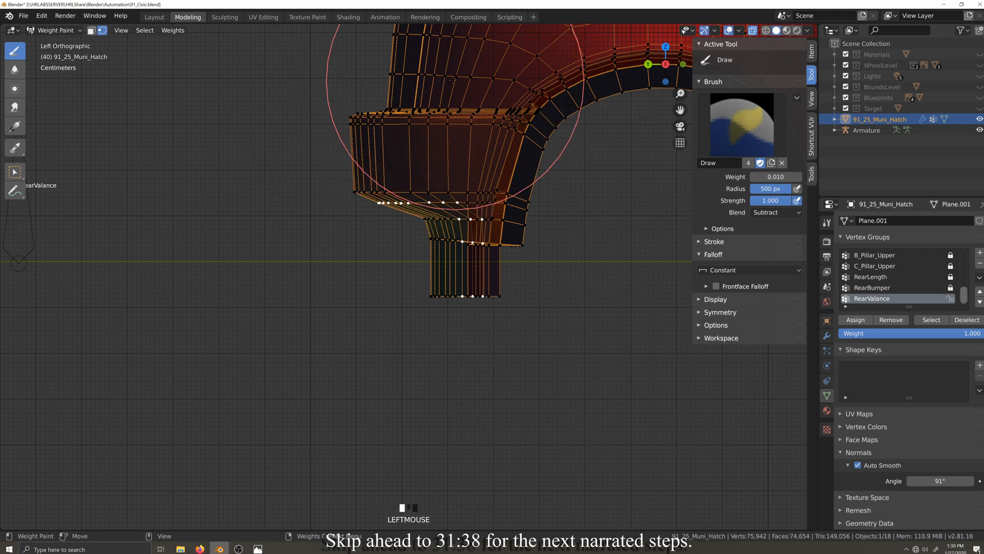
- Select the RearValance bone in Pose Mode and move it about 0.55 m away from the car
click(56, 30)
click(57, 42)
scroll(256, 272, down, 5)
click(256, 273)
key(g)
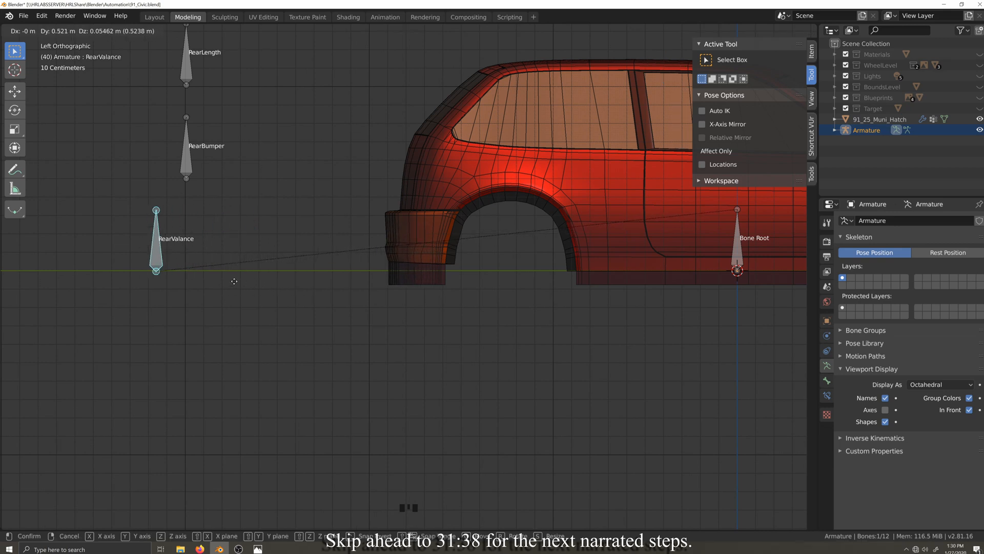
click(229, 280)
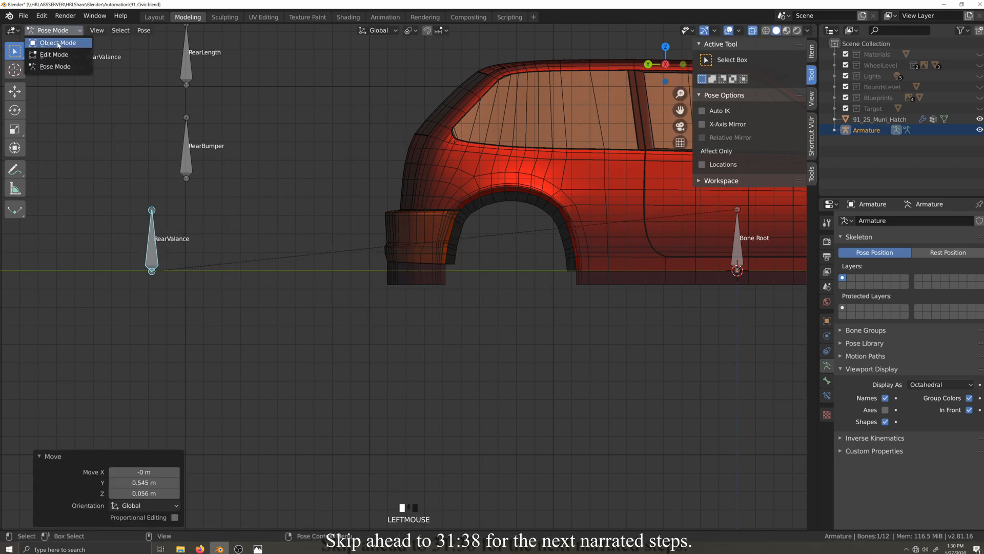
- Return to the car body and enter Weight Paint with only the upper two rows of valance vertices selected
click(58, 43)
click(435, 241)
key(Tab)
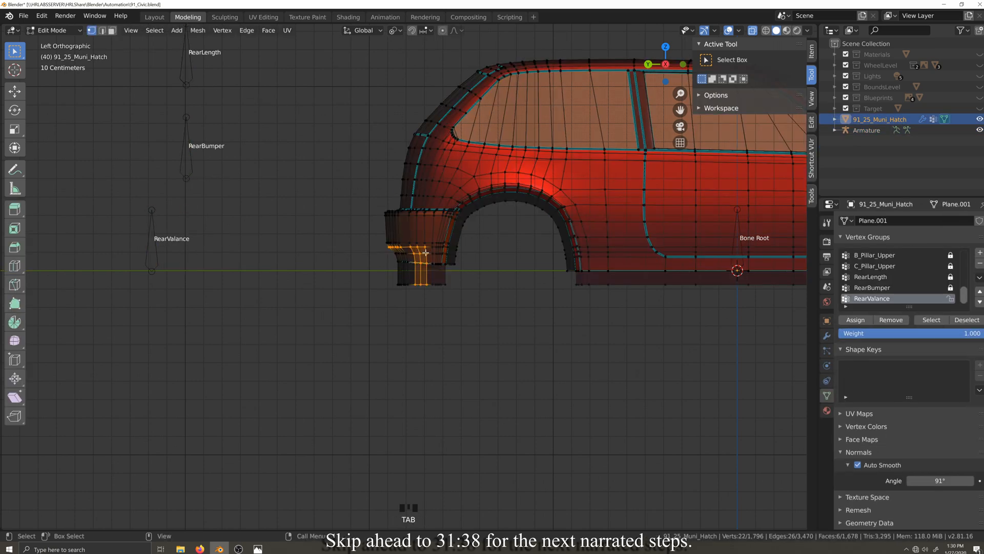
scroll(373, 228, up, 2)
click(57, 30)
click(58, 85)
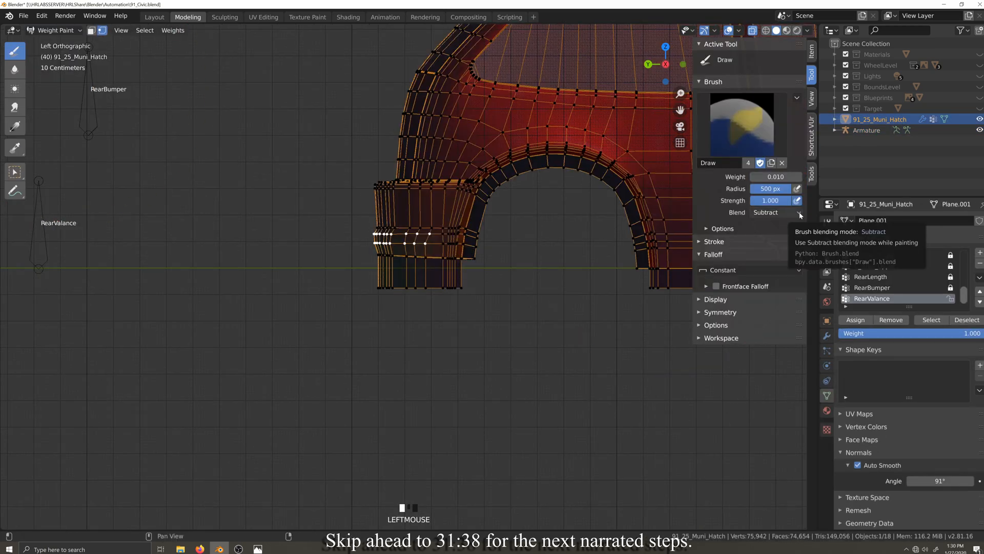
- Set the brush weight to 0.001, subtract weight from the upper valance vertices, and switch the blend to Add
click(788, 177)
text(.001)
key(Return)
scroll(357, 177, up, 4)
drag(379, 188, 394, 193)
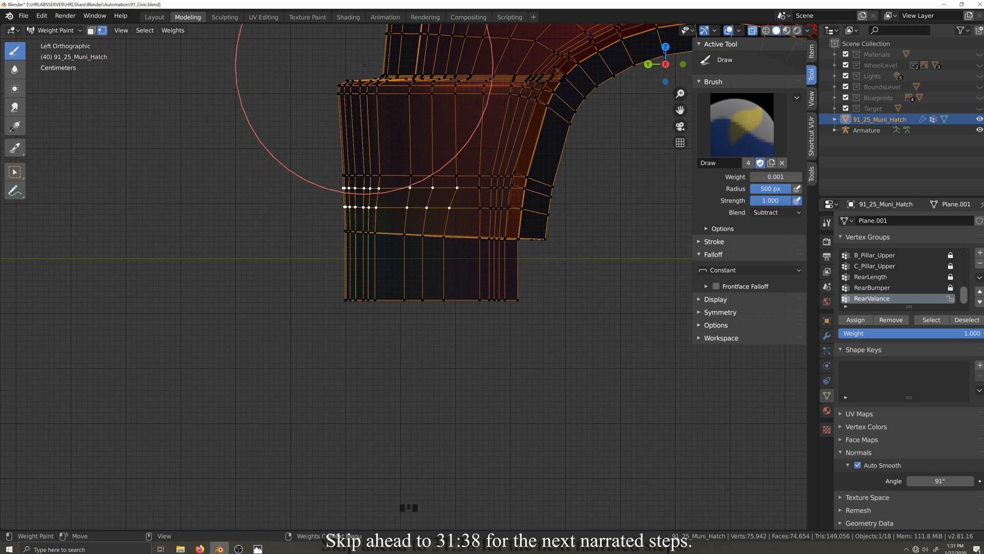
click(776, 212)
click(779, 306)
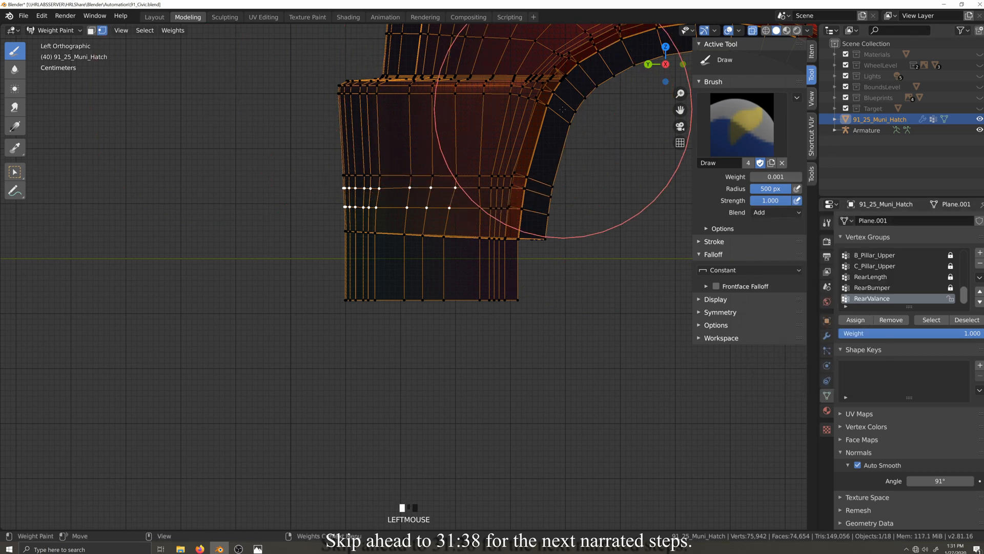
- Select the armature and toggle its Edit Mode to compare the posed valance with its rest shape
click(55, 30)
click(57, 38)
scroll(224, 286, down, 5)
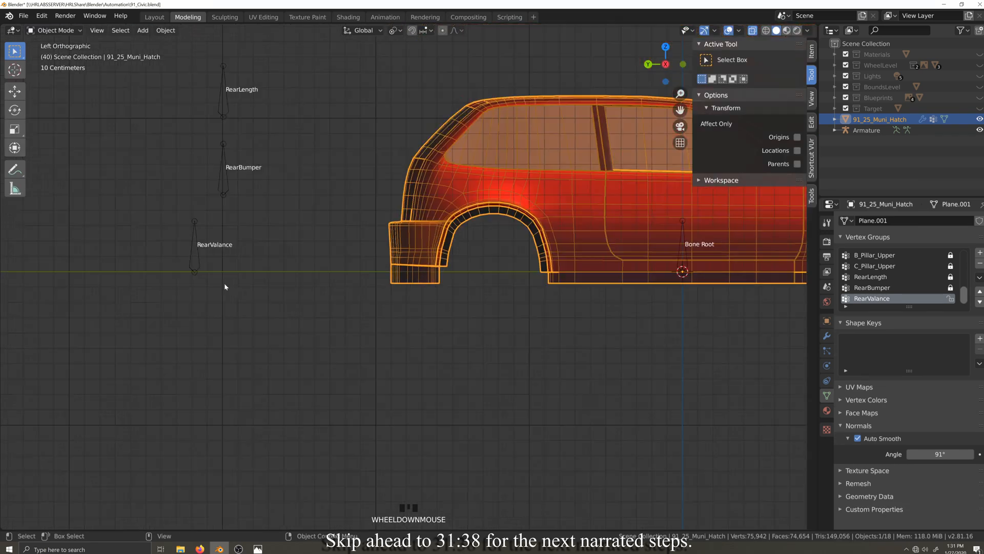
click(196, 265)
scroll(248, 327, up, 6)
scroll(248, 327, down, 5)
key(Tab)
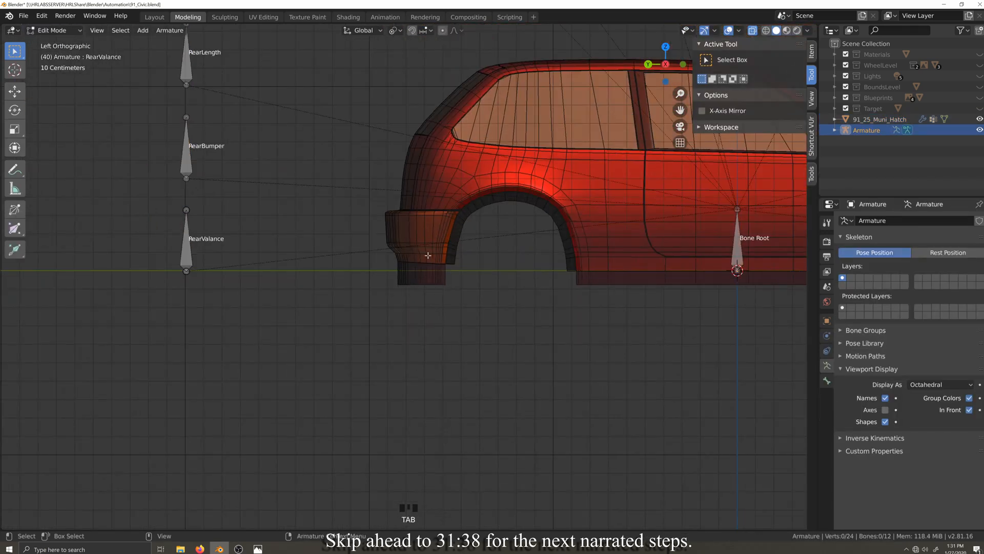
key(ctrl+Tab)
key(ctrl+Tab)
- Box-select the lower valance vertices in the body's Edit Mode and return to Weight Paint
click(410, 270)
key(Tab)
scroll(409, 275, up, 4)
drag(372, 222, 464, 308)
click(55, 31)
click(68, 91)
scroll(263, 418, up, 4)
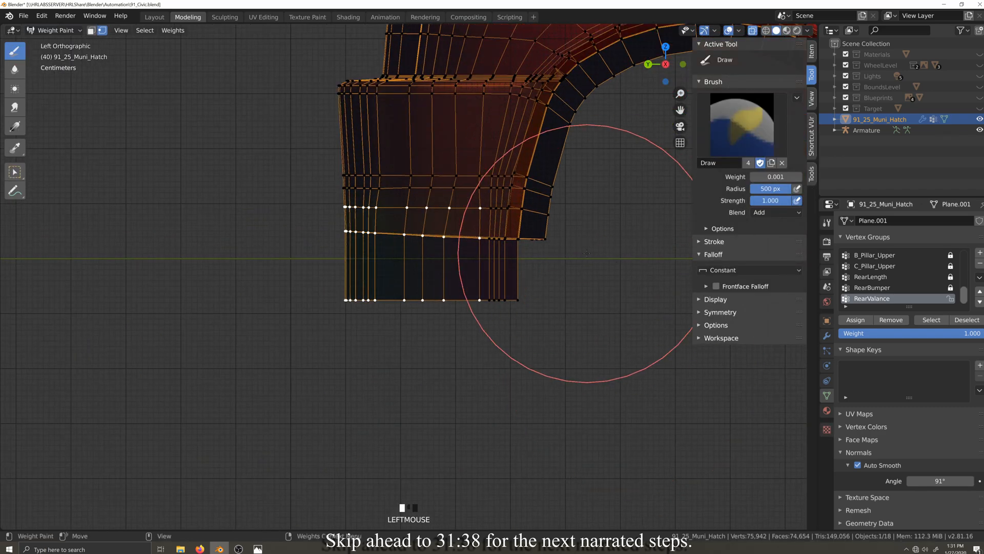
- Deselect the valance column nearest the wheel arch and set the Draw brush to Subtract with weight 0.005
click(55, 30)
click(54, 54)
ctrl+drag(471, 196, 504, 332)
click(56, 30)
click(57, 89)
double_click(762, 176)
text(.005)
key(Return)
click(776, 213)
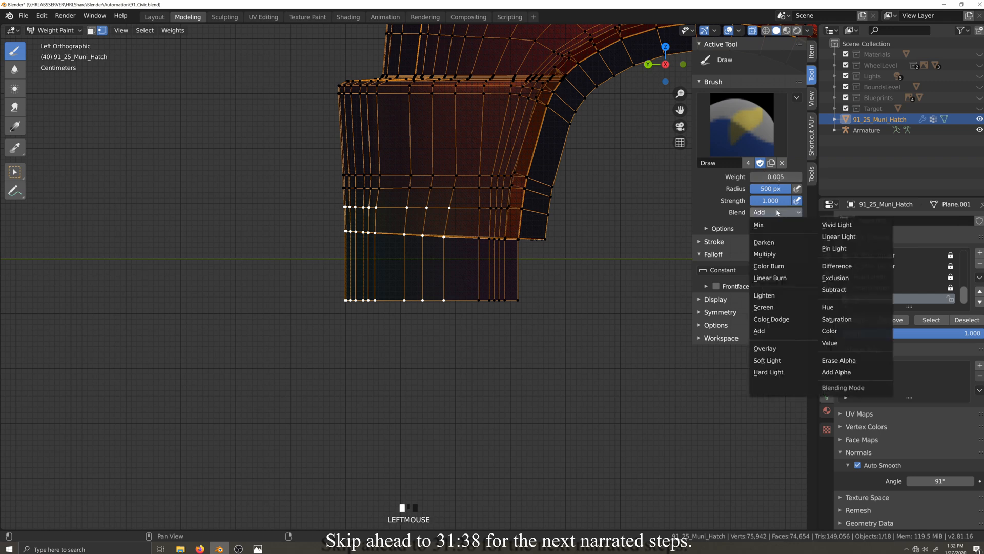
click(839, 292)
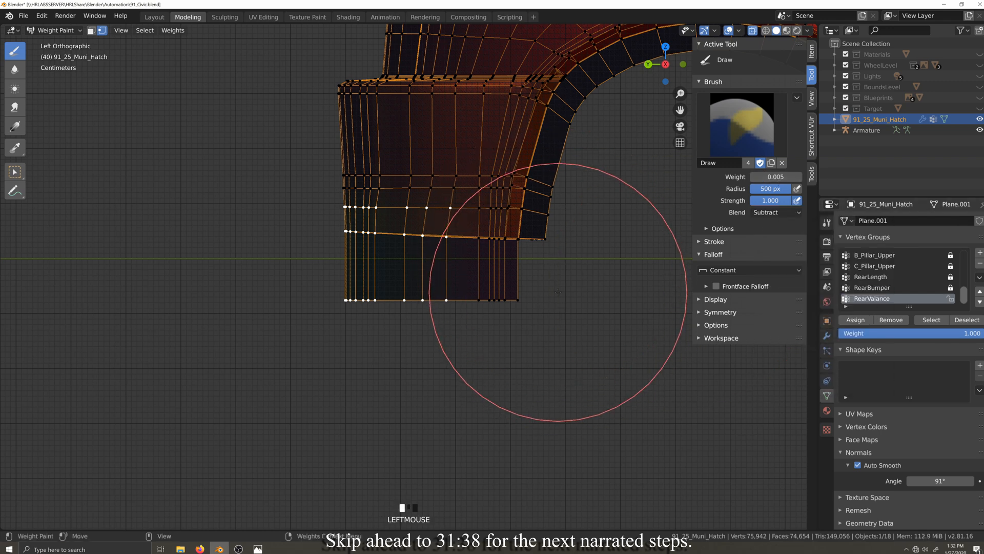
- Deselect the next two valance columns one at a time, subtracting RearValance weight from the remaining vertices after each
click(55, 31)
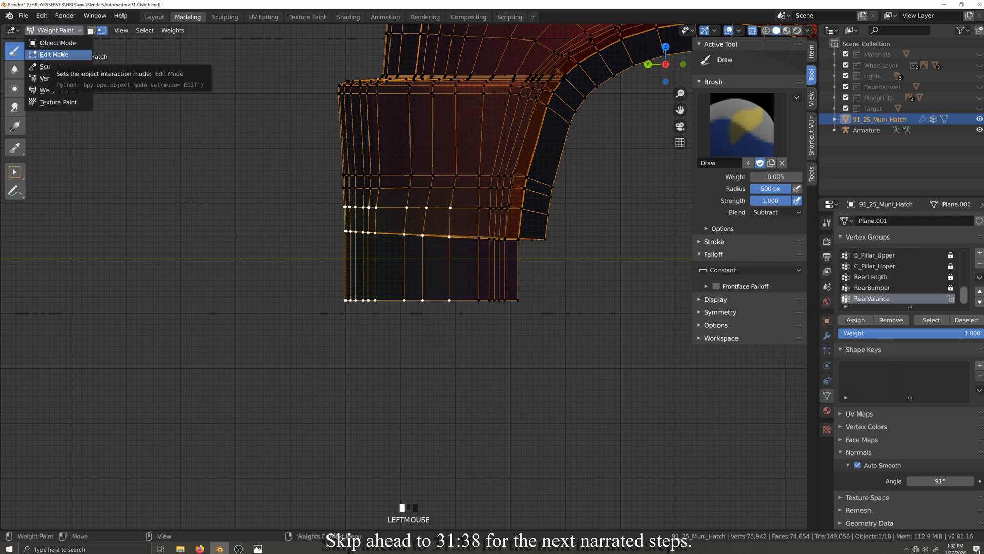
click(54, 55)
ctrl+click(77, 46)
click(78, 46)
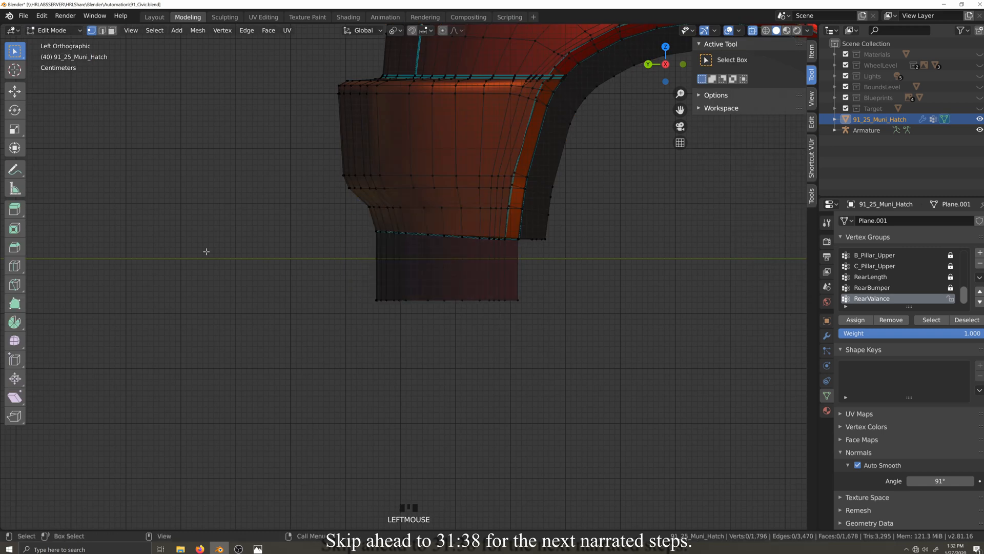
key(ctrl+z)
click(59, 31)
click(64, 91)
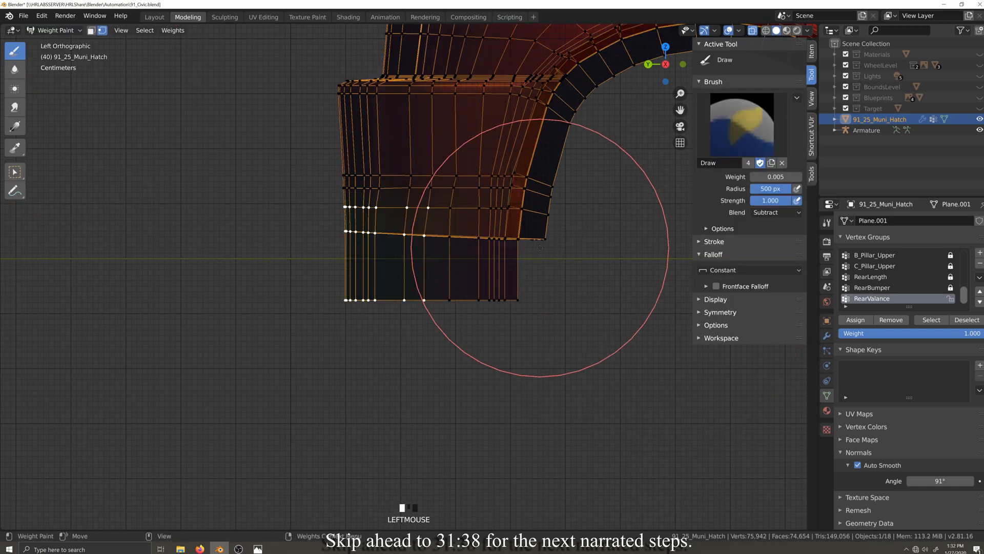
click(59, 31)
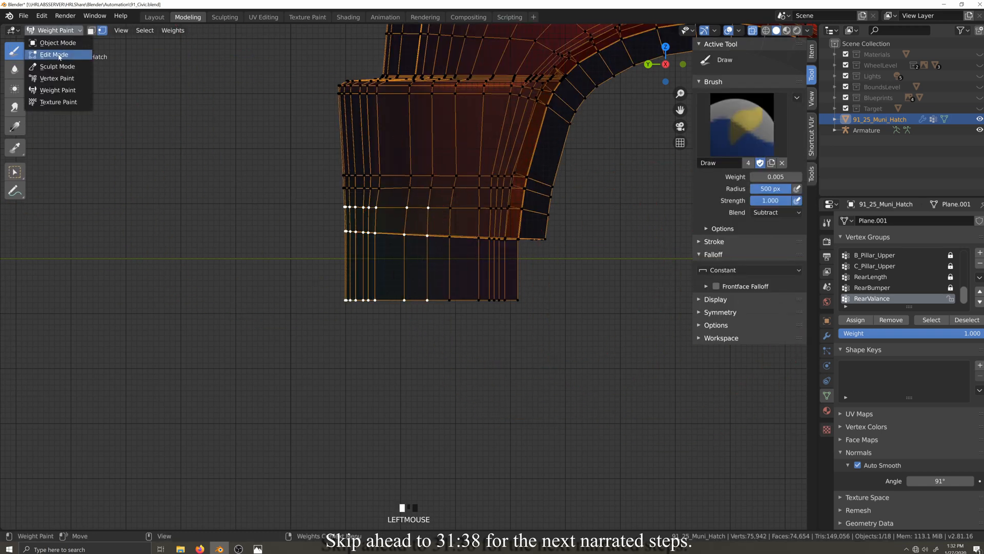
click(59, 54)
alt+shift+click(442, 232)
click(60, 31)
click(65, 91)
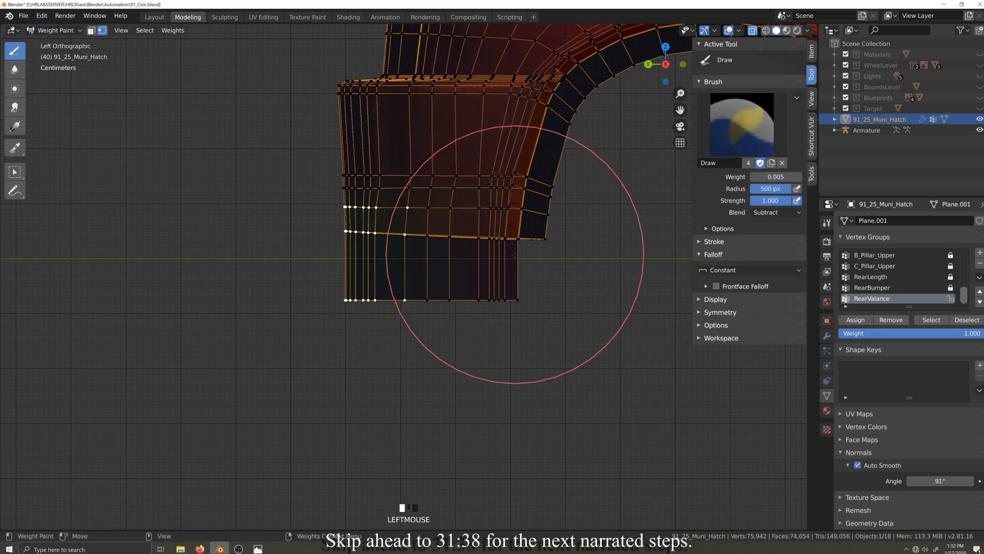
- Deselect one more valance column and subtract RearValance weight from the remaining rearmost vertices
click(66, 31)
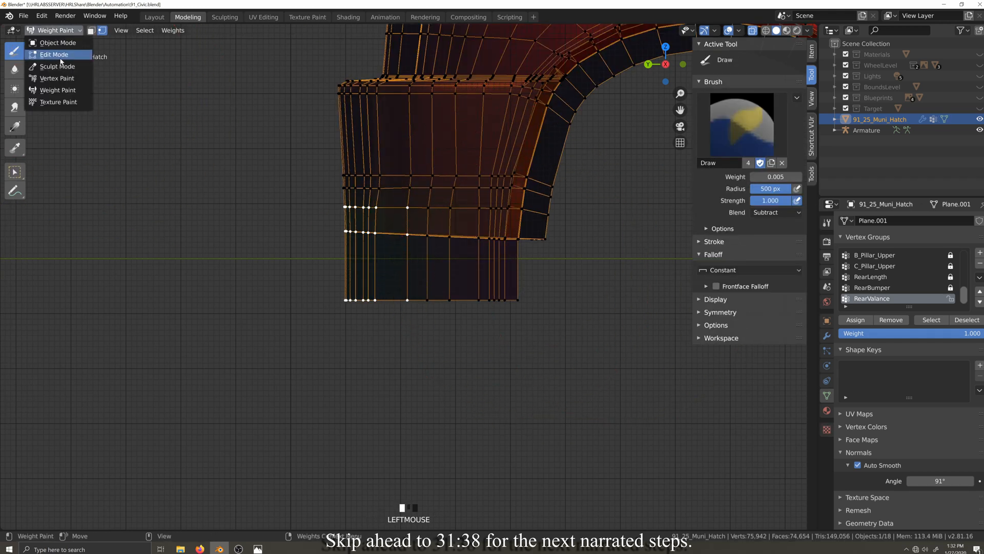
click(60, 56)
ctrl+drag(416, 197, 441, 313)
click(65, 31)
click(68, 90)
scroll(472, 307, up, 2)
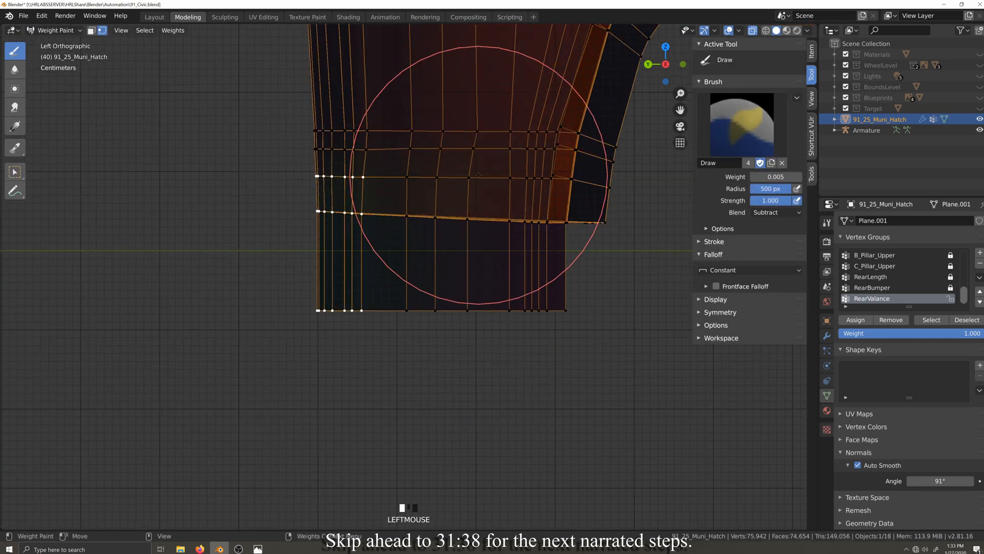
mouse_move(477, 231)
mouse_down()
mouse_move(464, 244)
mouse_move(466, 263)
mouse_move(472, 202)
mouse_move(492, 203)
mouse_up()
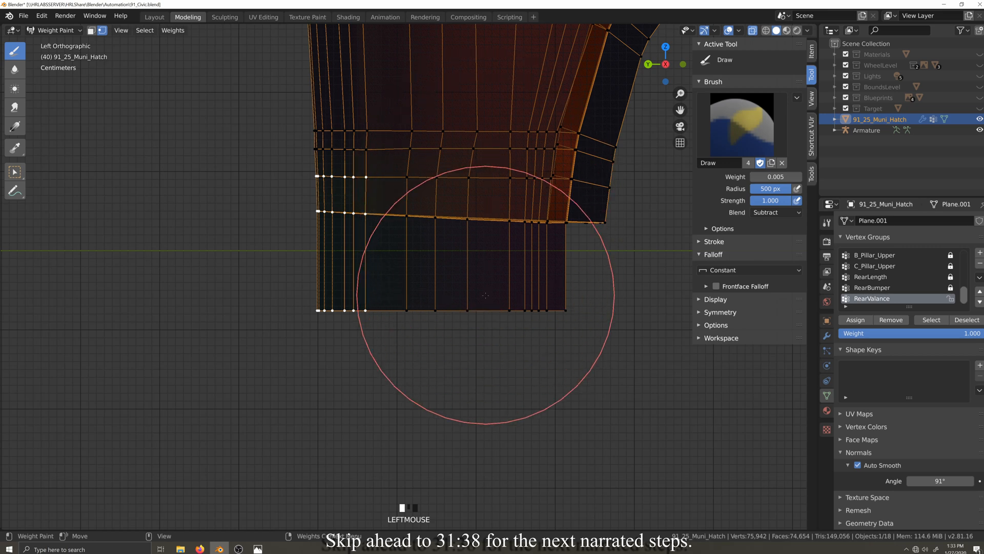
- Select the RearValance bone in Pose Mode and trial-move it to check how the valance deforms
scroll(593, 417, down, 2)
click(76, 32)
click(58, 43)
scroll(116, 255, down, 5)
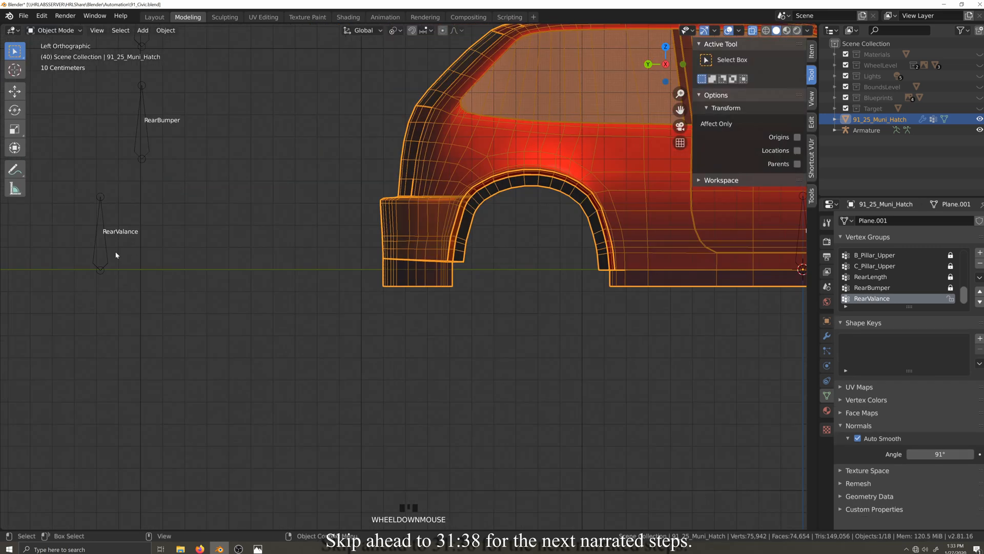
click(110, 261)
click(103, 269)
click(101, 262)
key(g)
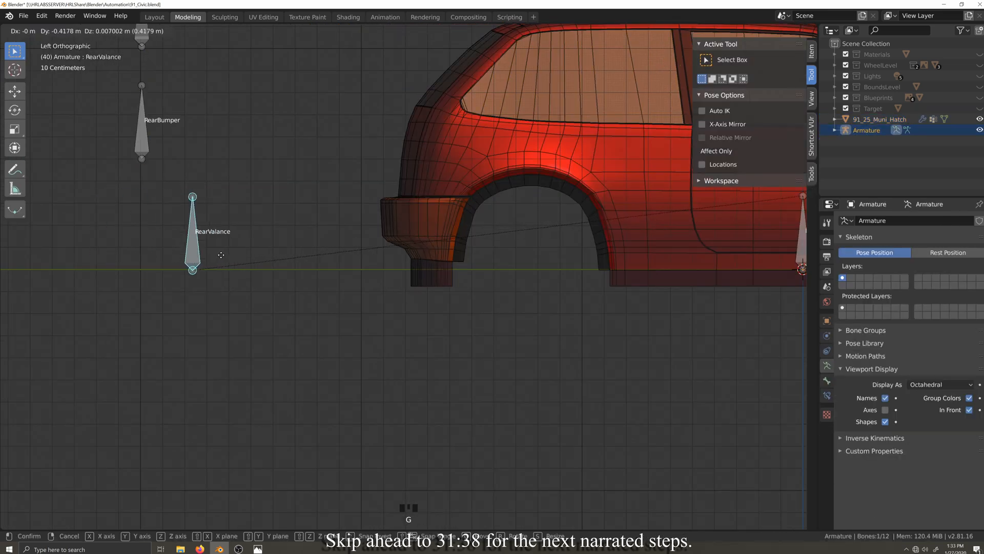
click(105, 254)
- Clear the RearValance bone's user transforms and move it about 0.13 m toward the car
right_click(166, 255)
click(170, 255)
key(g)
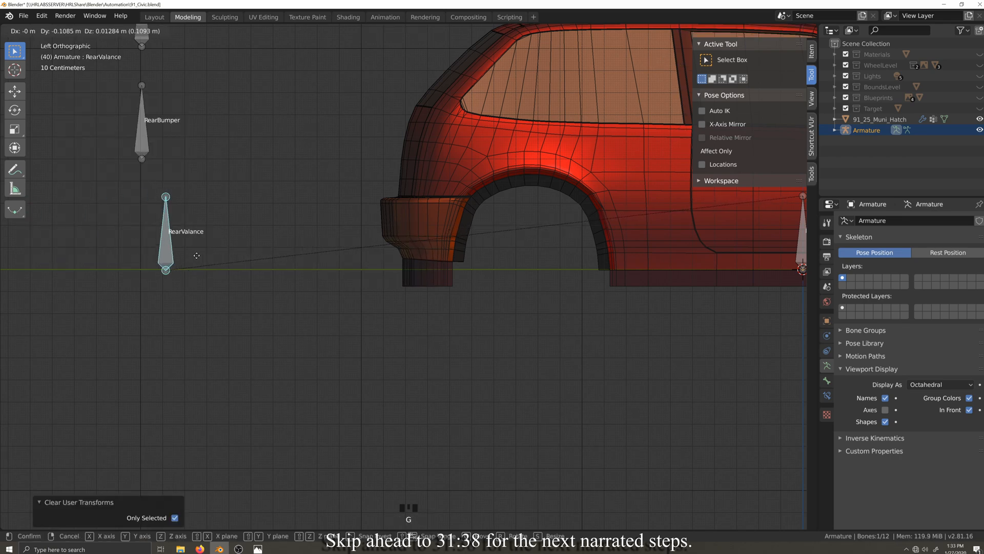
click(200, 256)
- Nudge the RearValance bone about 0.04 m further in an angled view, and adjust it again in left view
key(grave)
middle_drag(203, 251, 314, 217)
key(g)
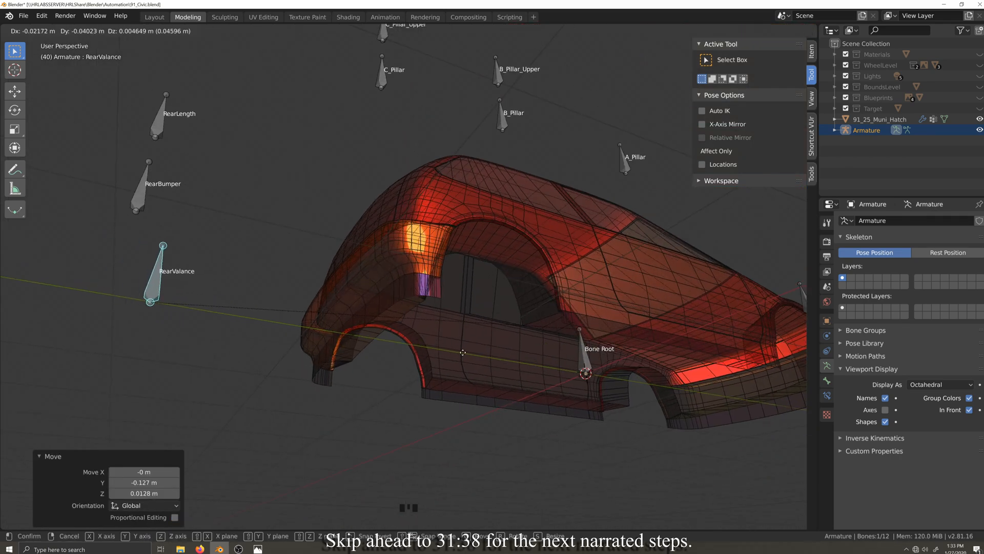
click(459, 353)
key(ctrl+KP_3)
scroll(455, 352, up, 2)
key(g)
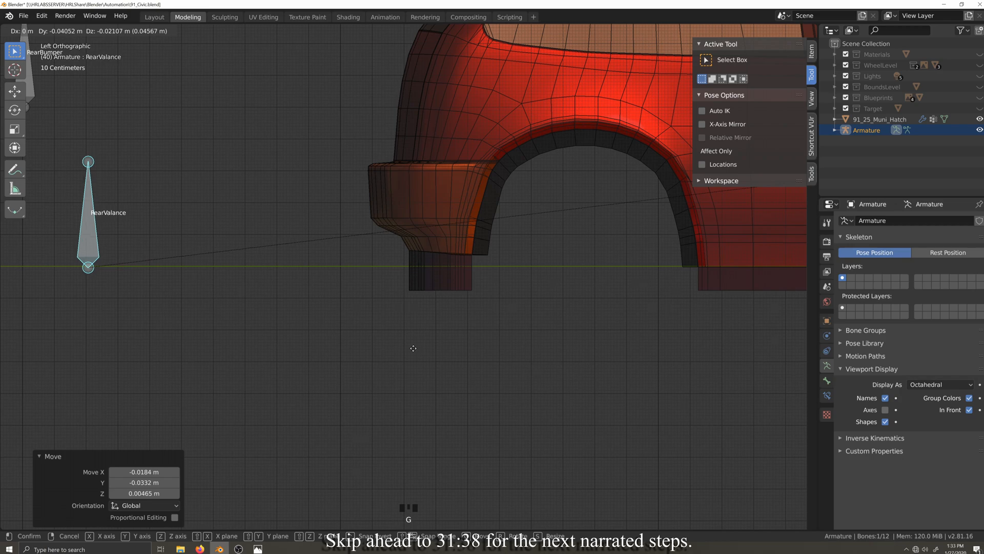
click(413, 348)
- Leave Pose Mode and select the car body in Object Mode, viewed from below the rear bumper
key(grave)
middle_drag(413, 348, 437, 296)
key(Tab)
key(Tab)
click(437, 296)
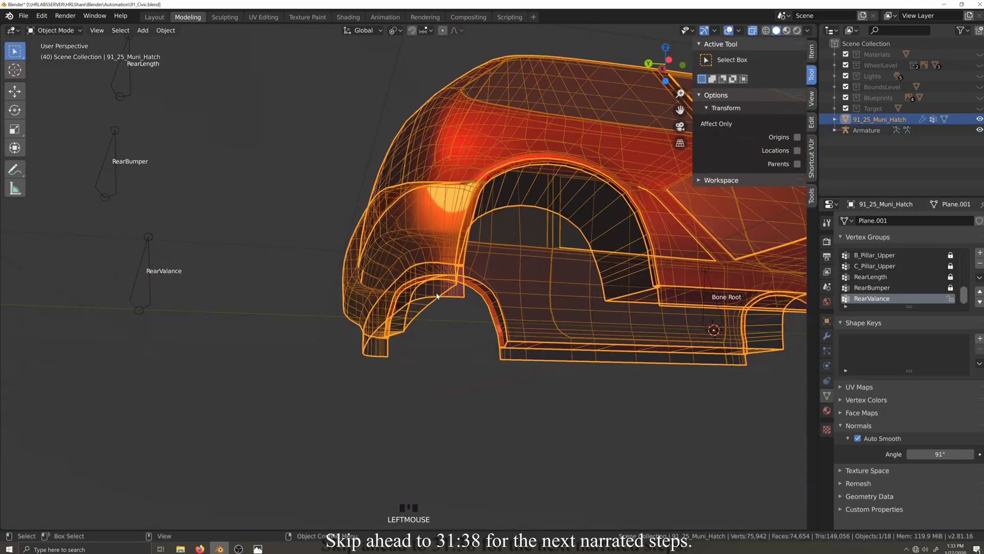
- Select the strip of vertices running down the middle of the rear valance's side in the body's Edit Mode
key(Tab)
click(411, 247)
ctrl+shift+click(437, 295)
key(ctrl+KP_3)
shift+drag(445, 295, 414, 246)
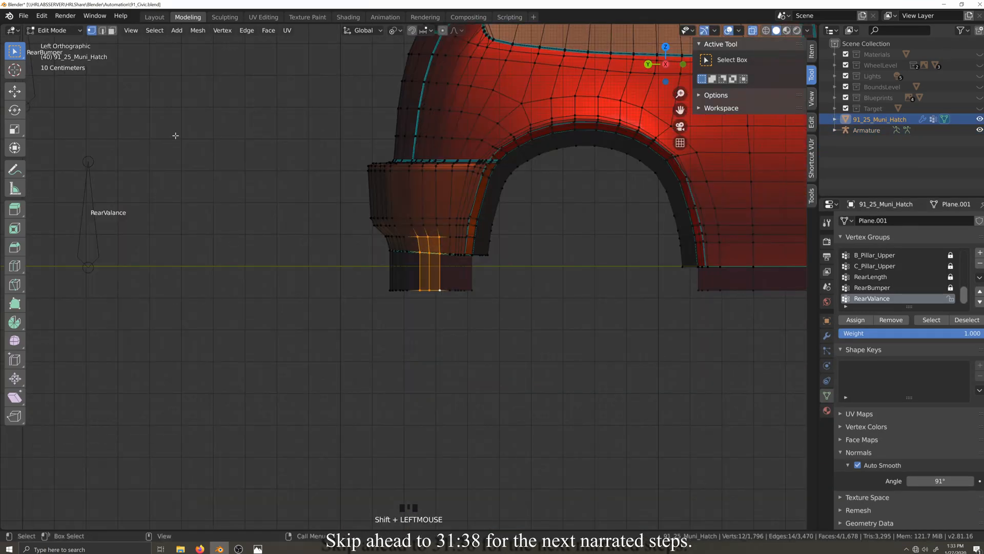
- Fine-tune the selected vertices' RearValance weight in Weight Paint with a 0.005 brush, adding first and then subtracting
click(56, 30)
click(58, 86)
scroll(335, 277, up, 3)
click(789, 213)
click(765, 334)
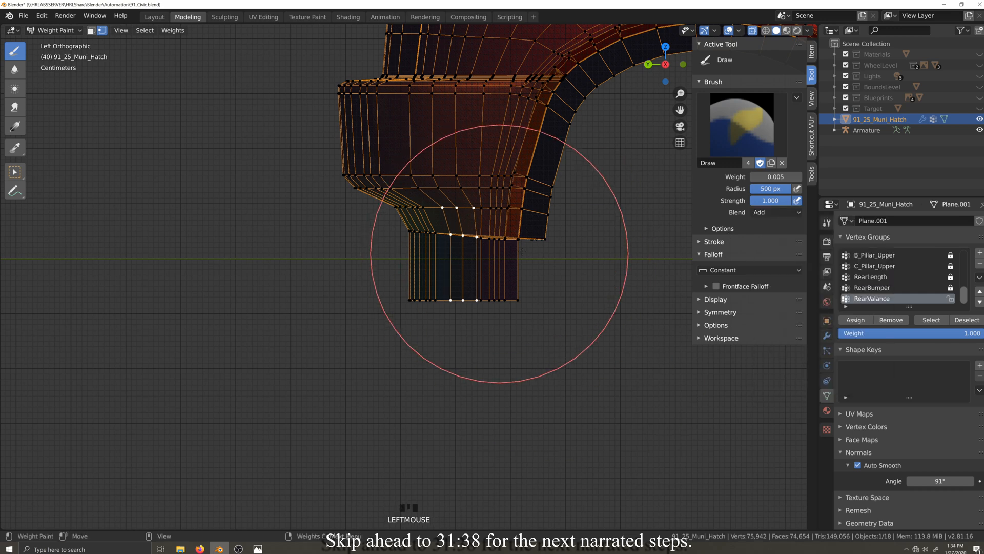
click(784, 213)
click(840, 303)
click(467, 260)
click(465, 260)
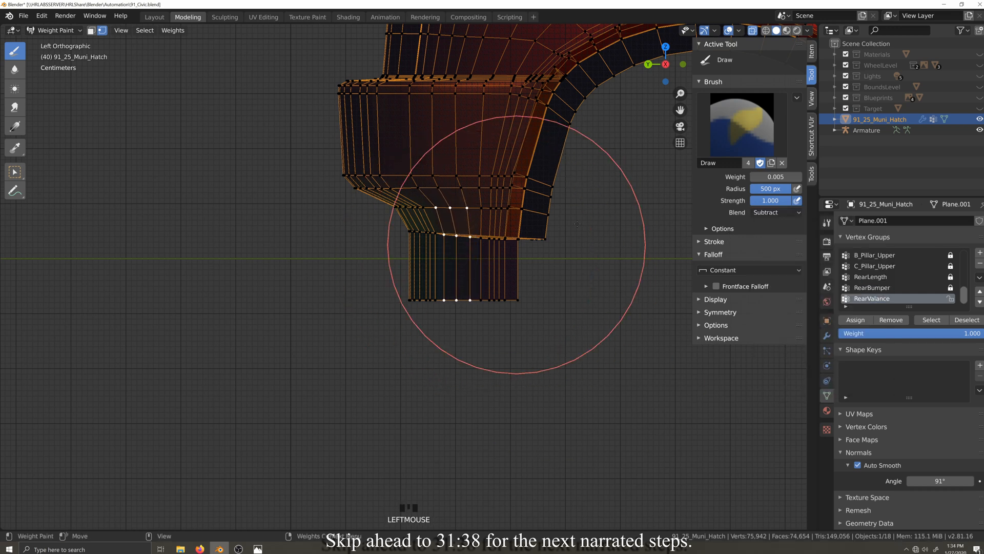
click(580, 272)
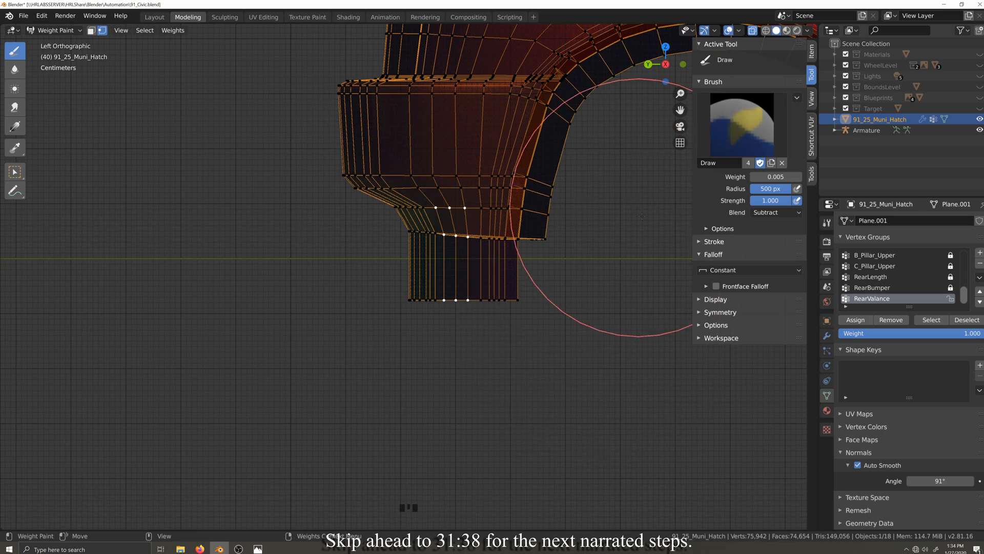
- Leave Weight Paint, select the armature and put it in Pose Mode with the RearValance bone active
click(54, 30)
click(67, 44)
scroll(410, 233, down, 7)
key(grave)
click(226, 308)
click(55, 31)
click(64, 66)
key(grave)
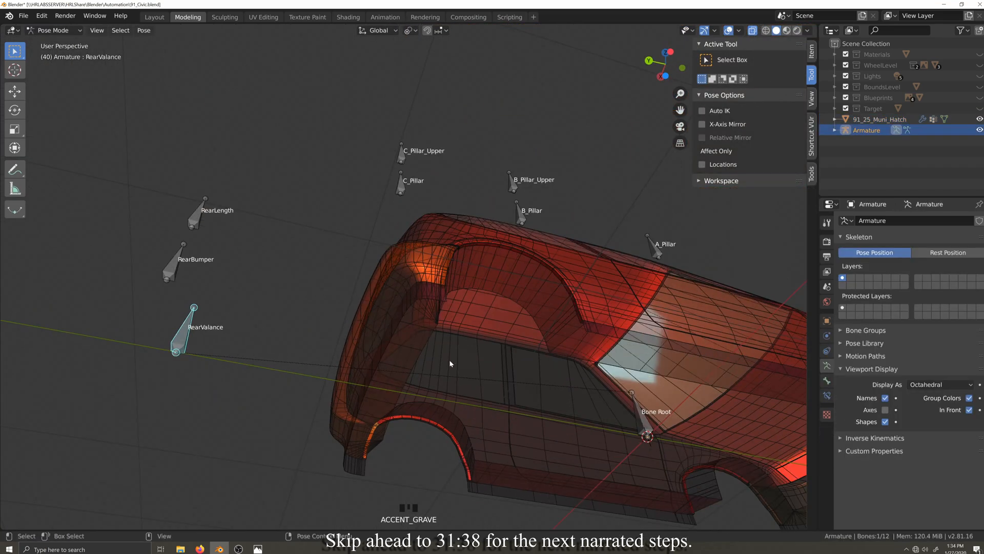
- Trial-move the RearValance bone along Y, then move it about 0.39 m away from the car in left view
key(g)
key(y)
right_click(389, 321)
key(ctrl+KP_3)
shift+middle_drag(389, 321, 461, 378)
scroll(461, 378, down, 1)
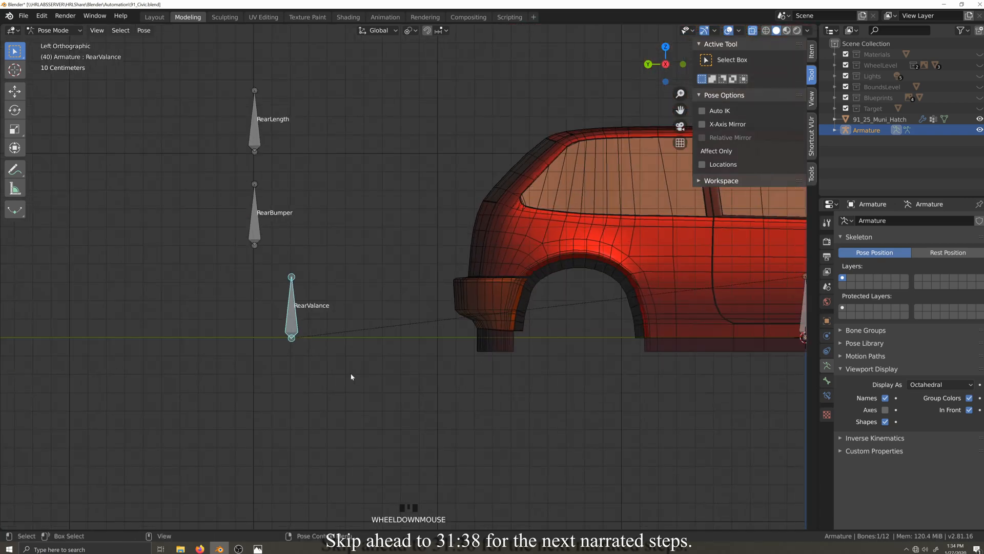
key(g)
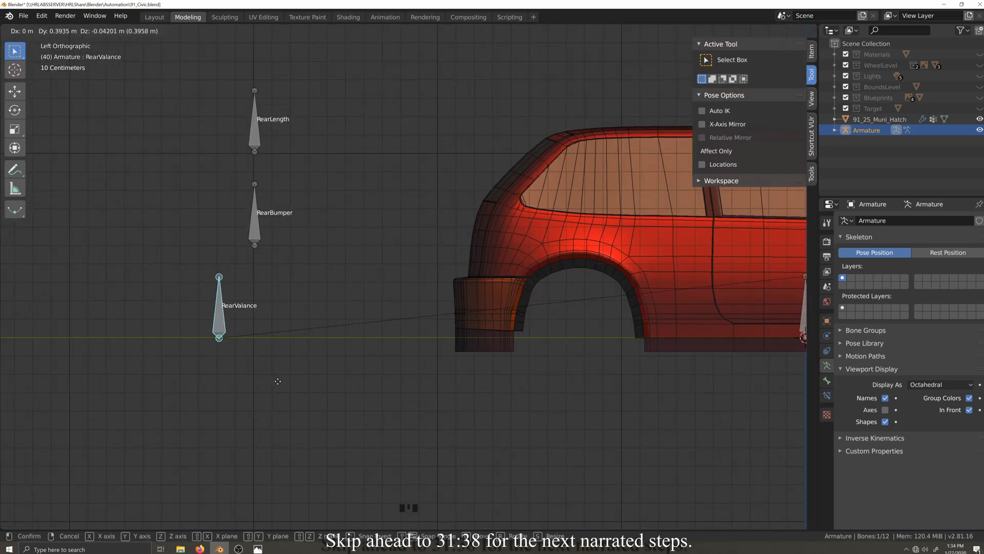
click(277, 381)
- Duplicate the FrontAngle bone about 0.67 m forward in the armature's Edit Mode and rename the copy FrontLength
click(66, 31)
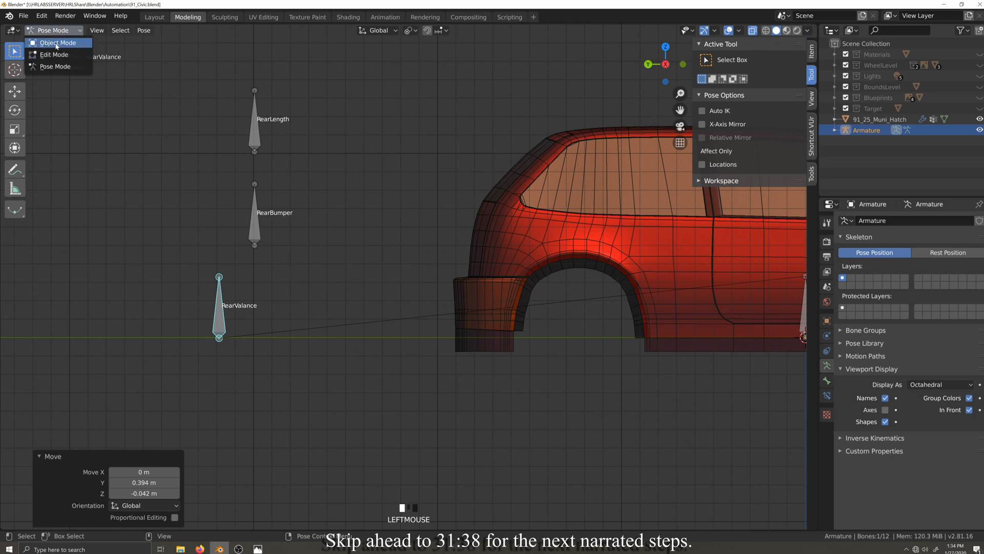
click(57, 43)
key(Tab)
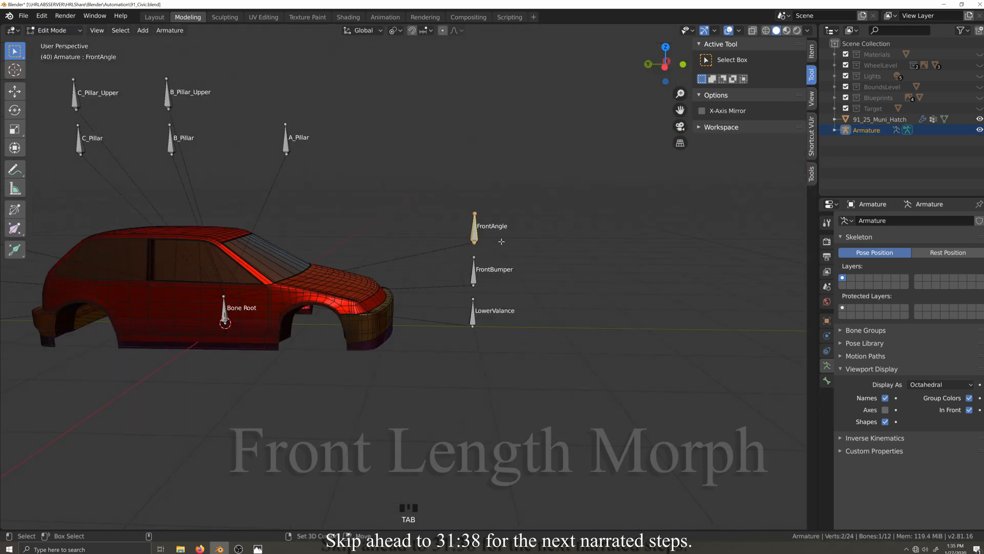
key(shift+d)
click(533, 228)
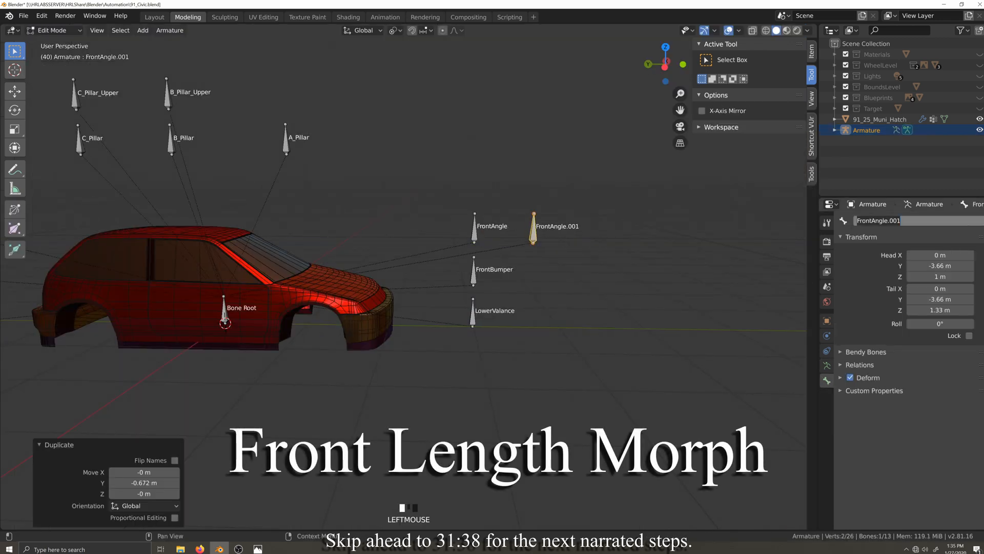
key(Return)
- Leave the armature's Edit Mode and open the car body mesh in Edit Mode near the front end
scroll(403, 276, up, 3)
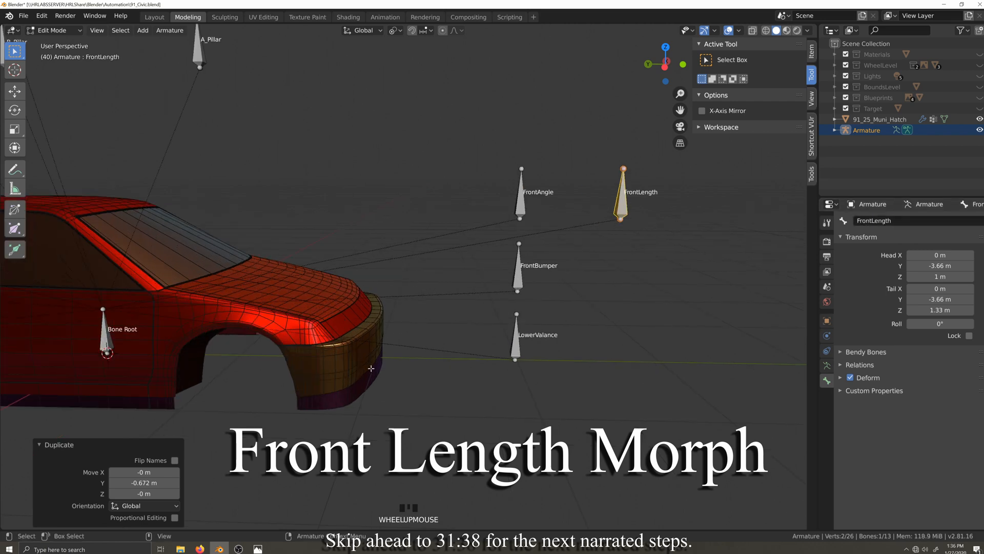
key(grave)
middle_drag(400, 359, 382, 370)
scroll(388, 365, down, 1)
click(66, 31)
click(56, 65)
key(Tab)
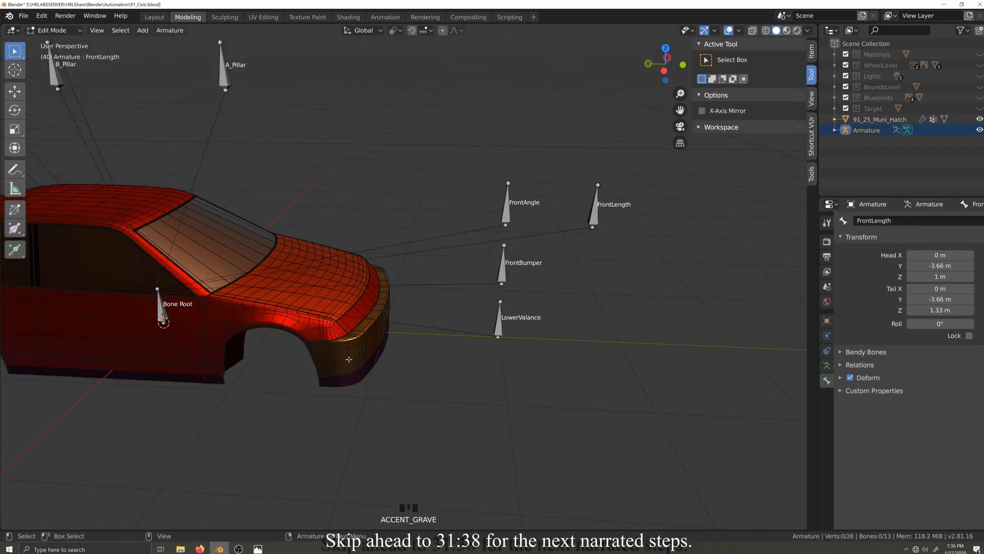
scroll(343, 360, down, 3)
key(Tab)
click(333, 317)
key(Tab)
- Examine the vertex weights of individual vertices on the front end, hood and front fender
scroll(338, 380, up, 3)
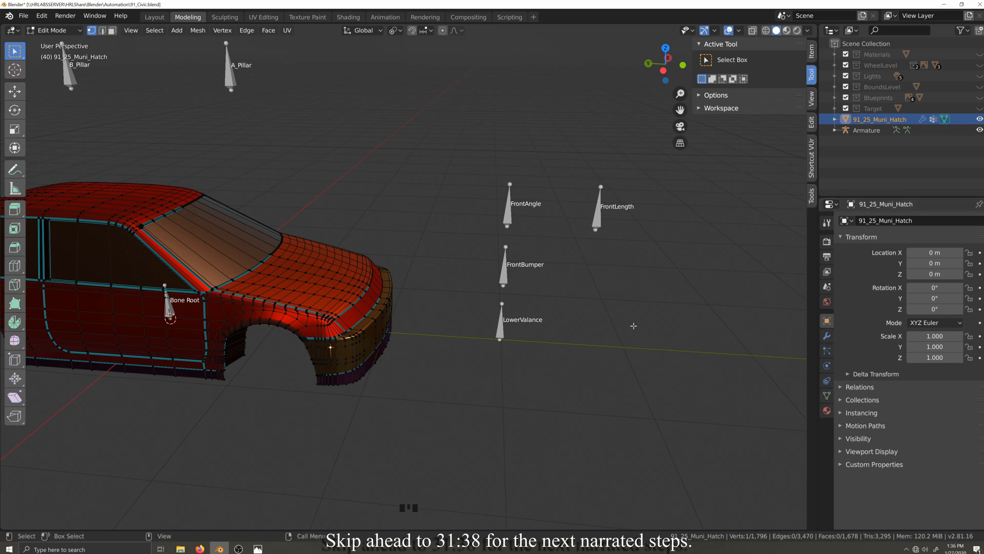
scroll(778, 193, up, 1)
click(380, 295)
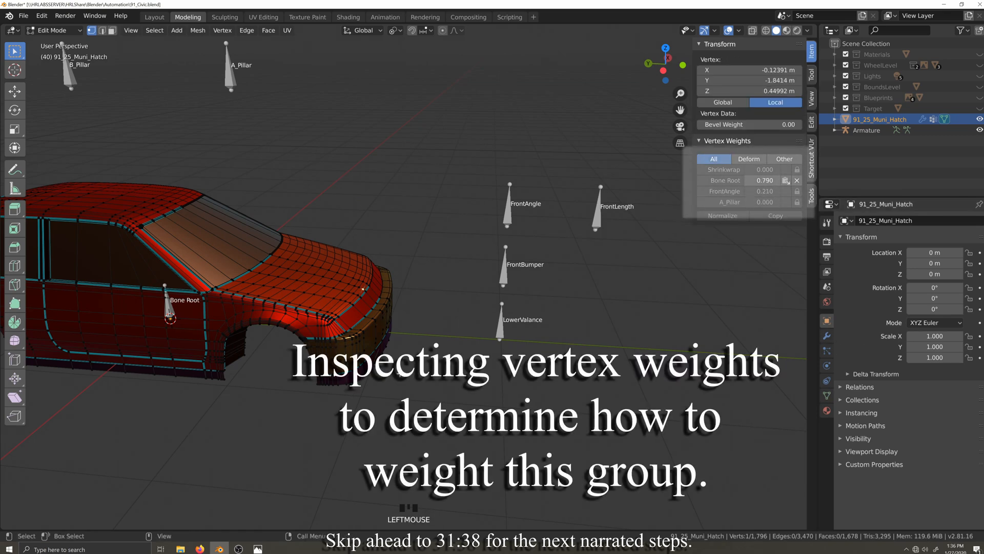
scroll(328, 312, up, 1)
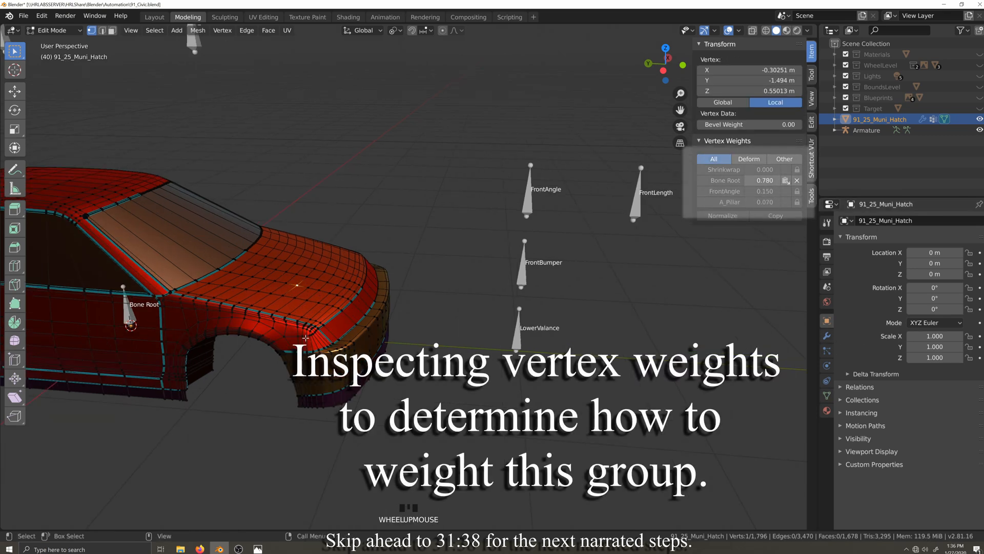
click(306, 337)
- Try moving a front-end bone along Y in Pose Mode to check how the nose deforms
scroll(328, 334, down, 4)
key(Tab)
click(521, 252)
key(ctrl+Tab)
key(g)
key(y)
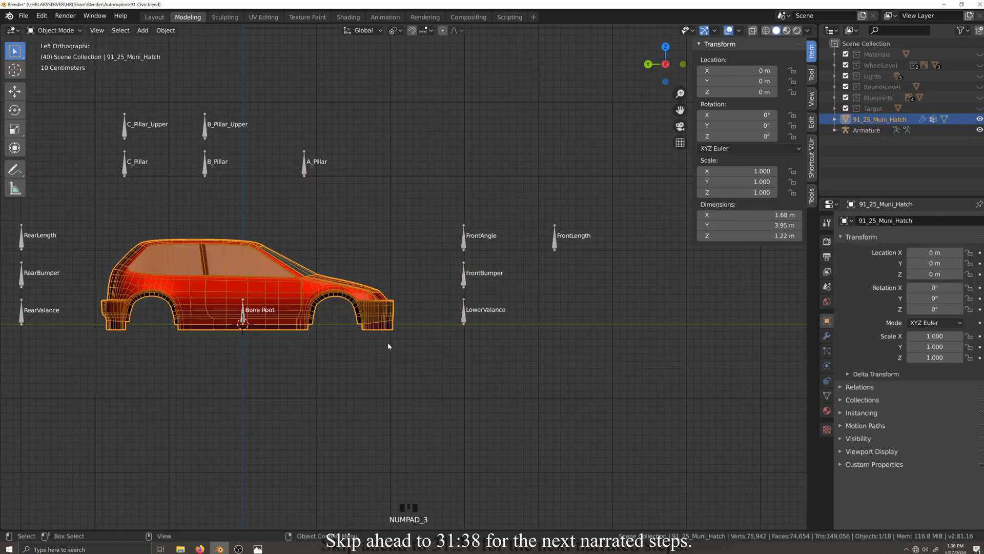
- Box-select the vertices of the front bumper, valance and headlight corner in the body's Edit Mode, in left view
scroll(388, 342, up, 5)
click(447, 360)
key(Tab)
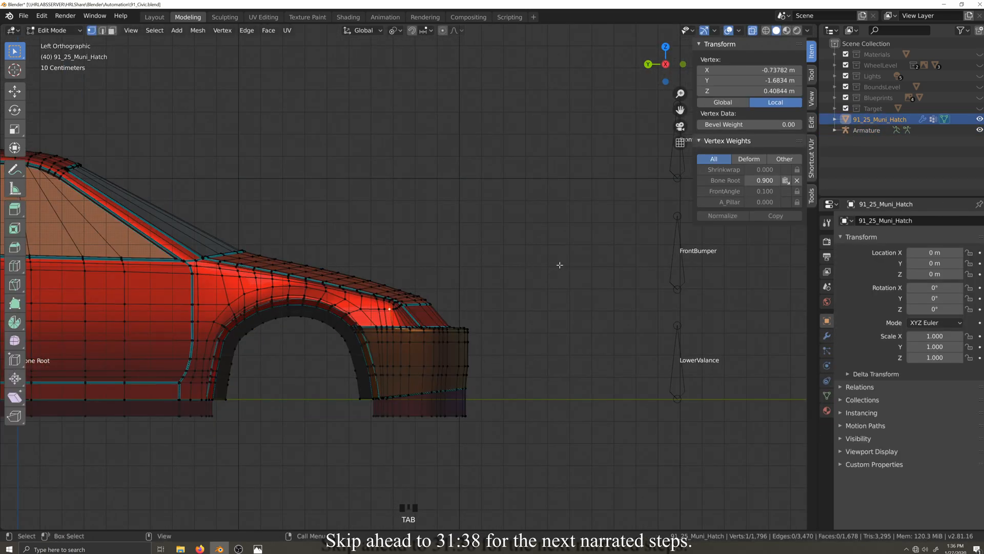
scroll(448, 360, up, 3)
drag(638, 191, 413, 430)
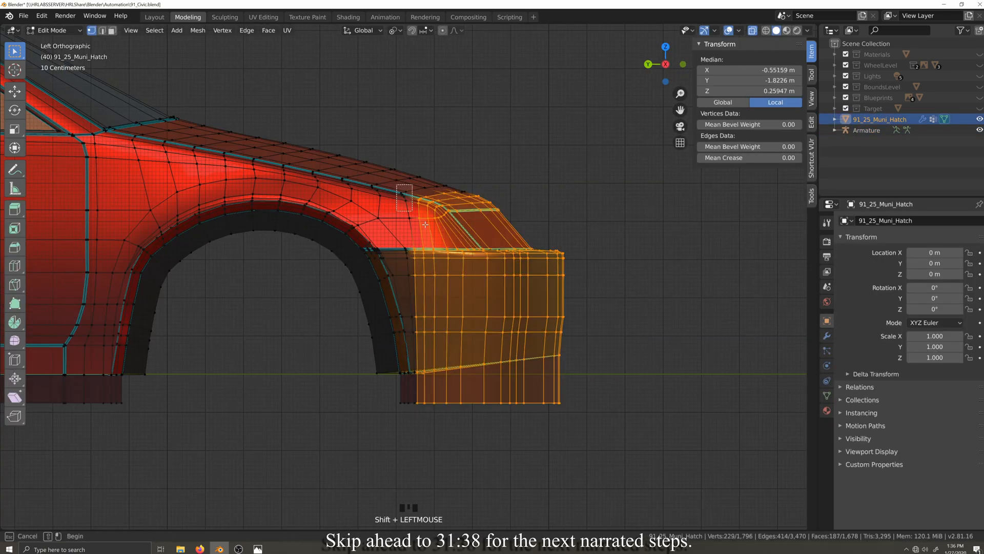
shift+drag(424, 224, 433, 237)
- Extend the selection with Circle Select over the hood and upper fender edge, back to the windshield base
key(c)
mouse_move(429, 146)
mouse_down()
mouse_move(224, 94)
mouse_move(174, 96)
mouse_up()
scroll(154, 40, down, 3)
shift+drag(154, 38, 119, 35)
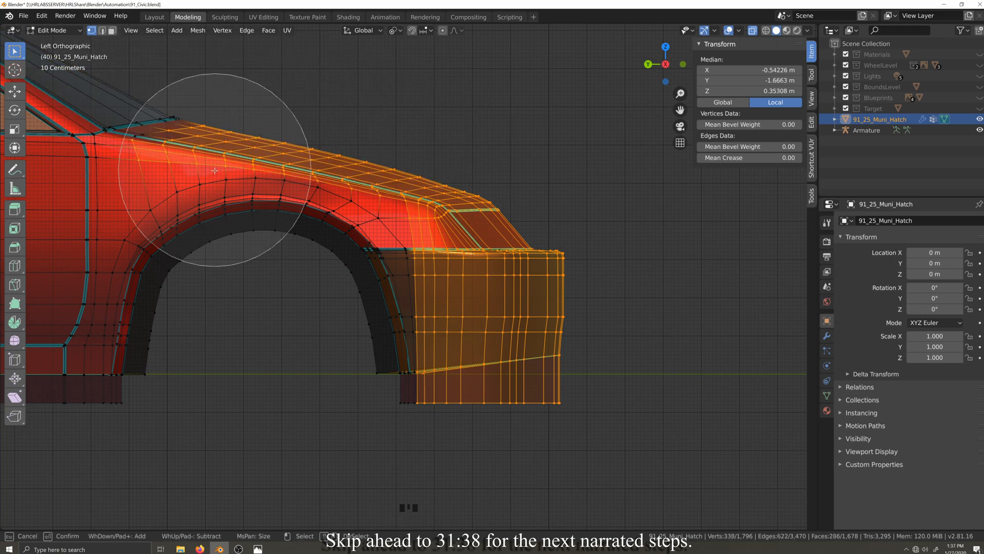
scroll(179, 154, up, 8)
click(151, 142)
right_click(152, 142)
scroll(358, 276, down, 7)
- Add a vertex group named FrontLength and move it directly below FrontAngle in the group order
click(826, 395)
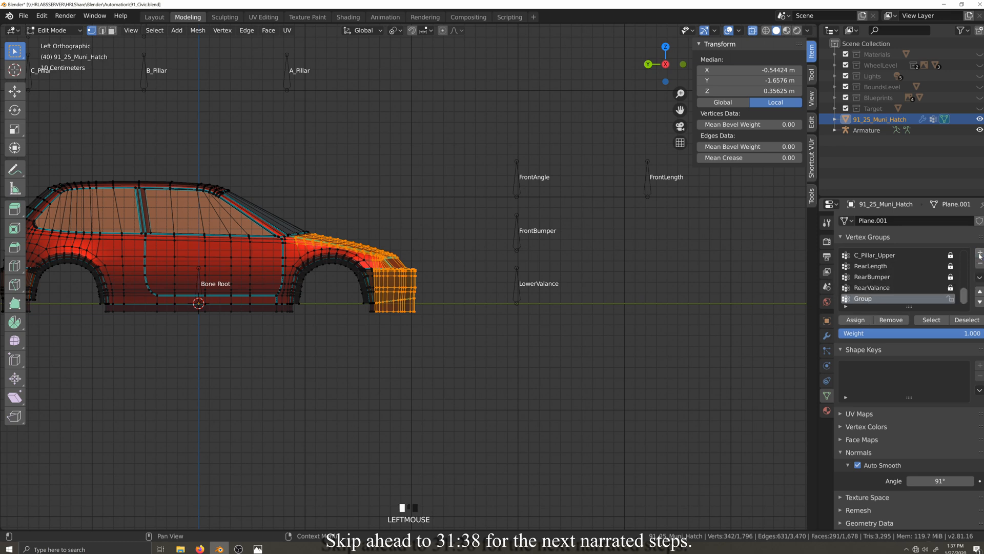
click(980, 293)
click(980, 293)
click(981, 293)
click(981, 292)
scroll(892, 283, up, 4)
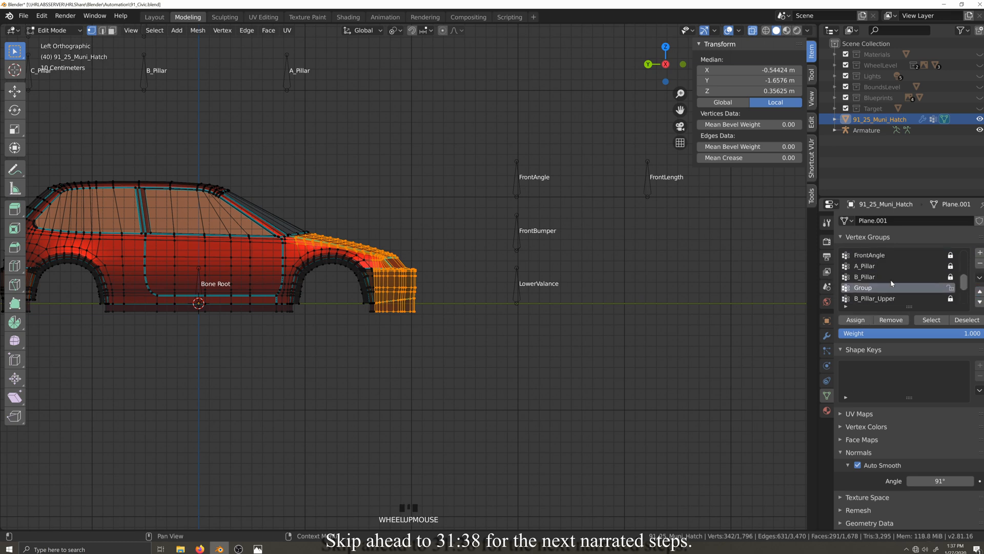
click(980, 293)
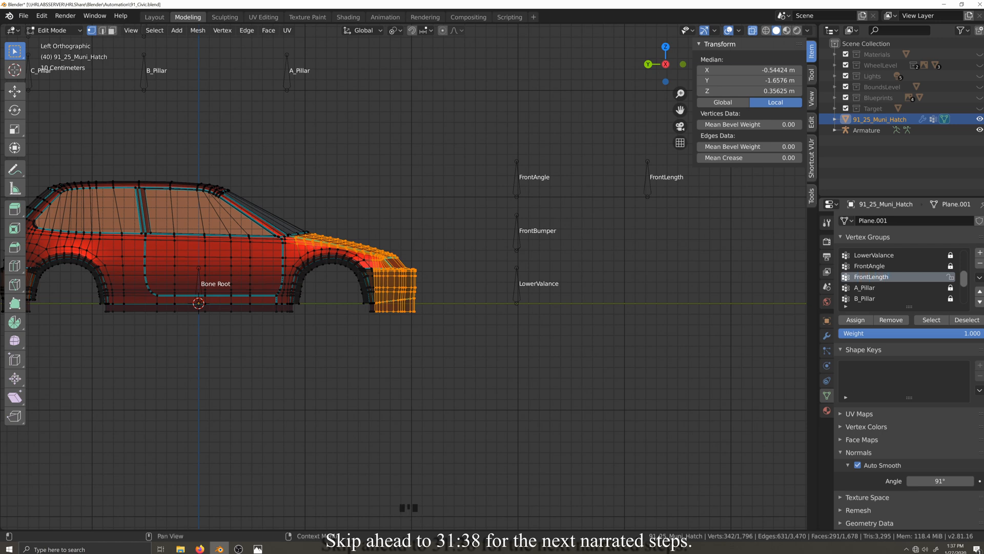
- Switch to Weight Paint and configure the Draw brush, first with Add blending, then with Subtract at weight 0.010
click(61, 30)
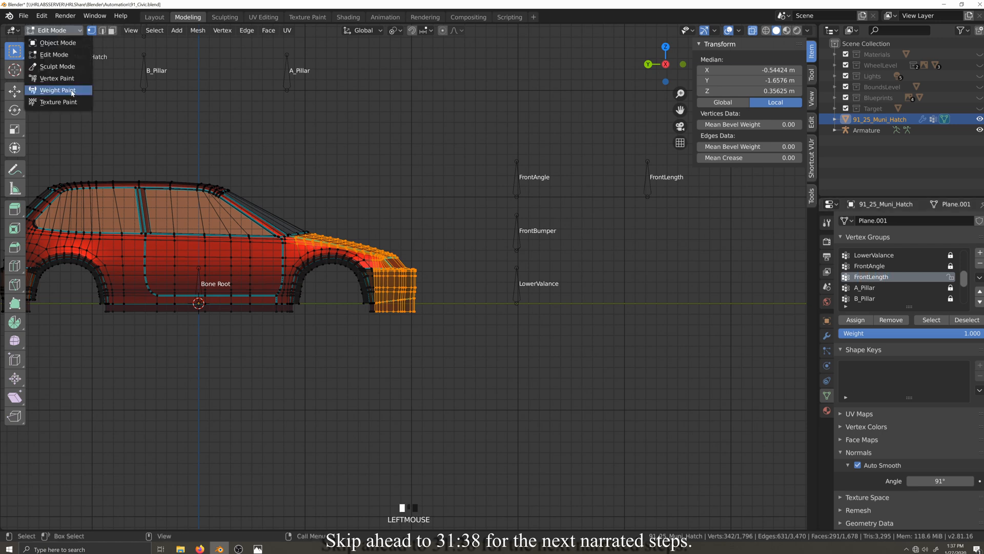
click(55, 92)
scroll(774, 181, down, 1)
click(776, 212)
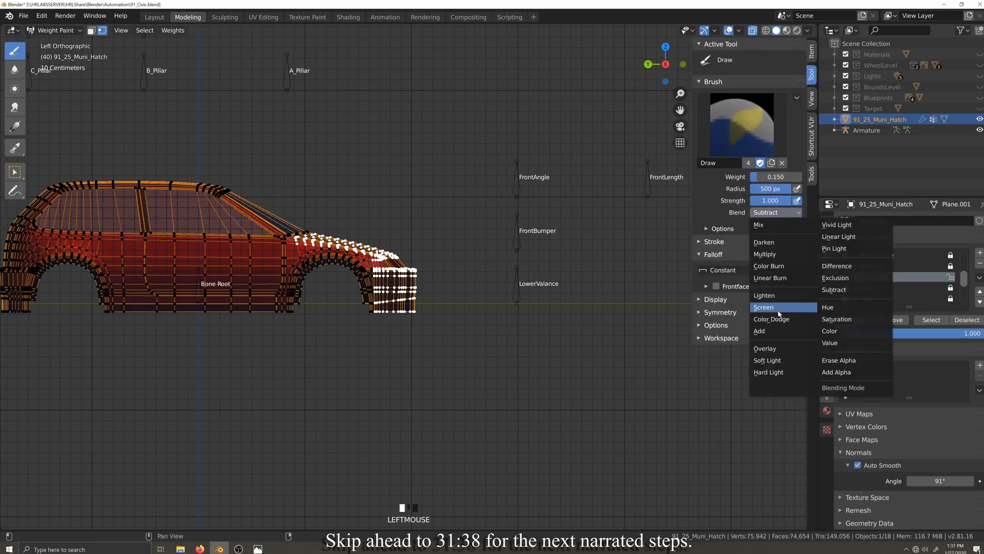
click(728, 333)
scroll(341, 346, up, 5)
click(775, 177)
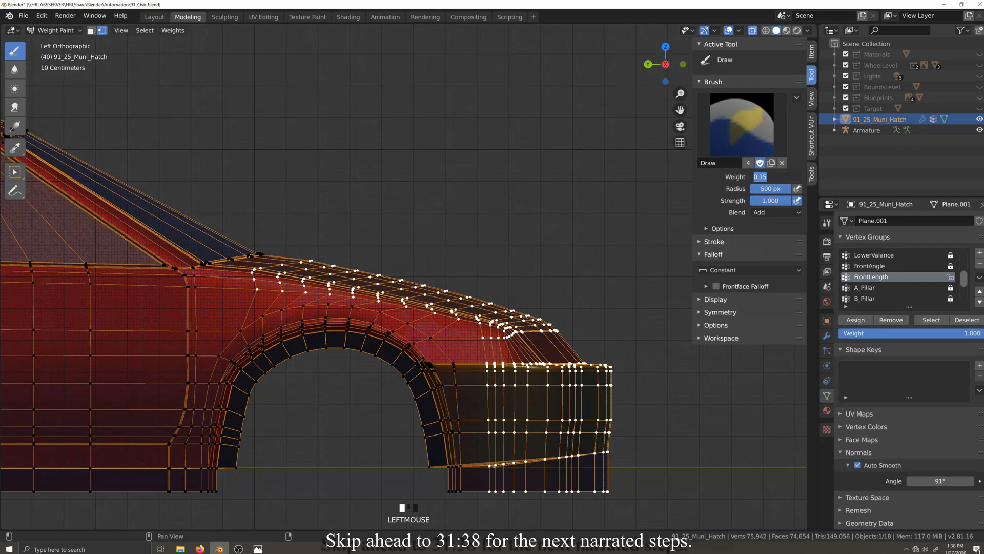
click(774, 212)
click(851, 290)
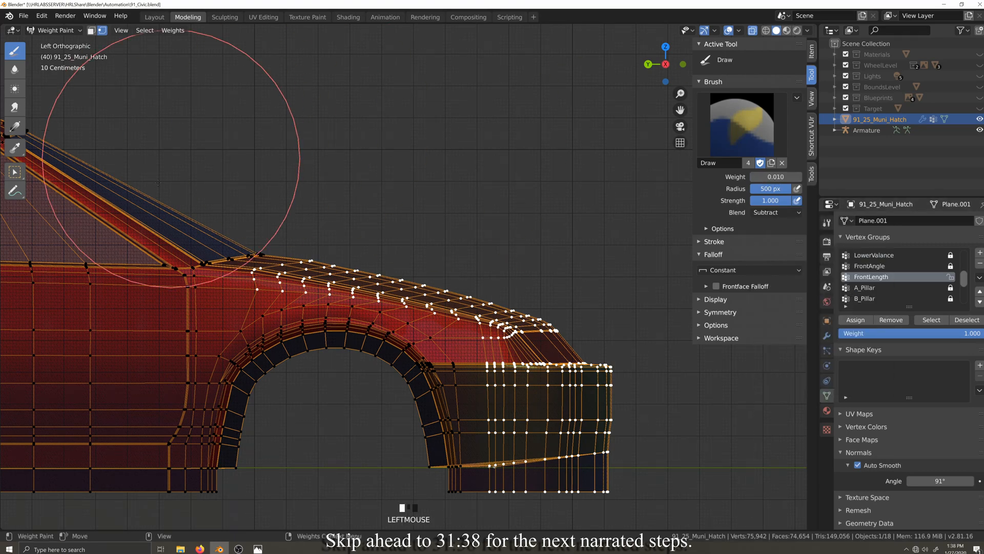
- Turn off the Mirror modifier's viewport display and brush down the FrontLength weight across the hood in top view
key(KP_7)
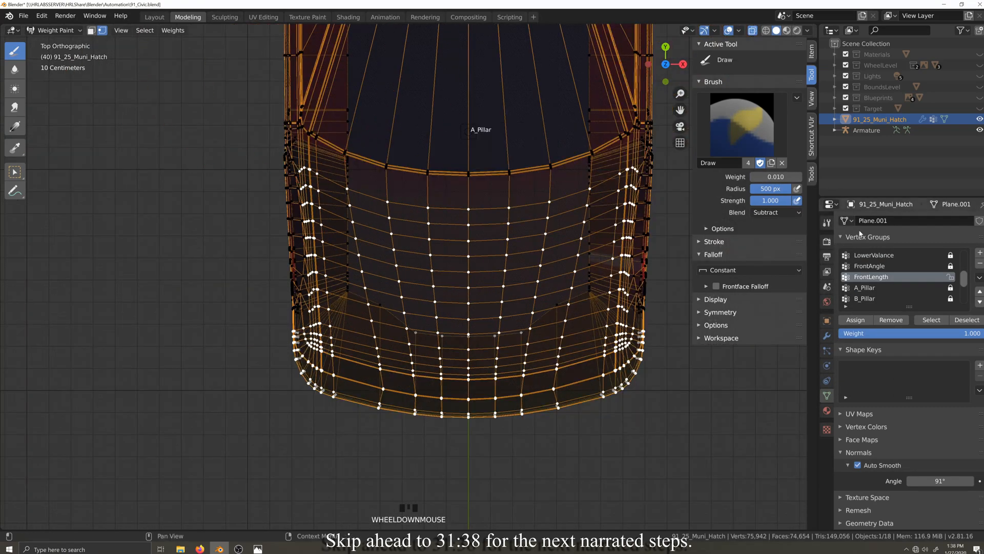
click(826, 336)
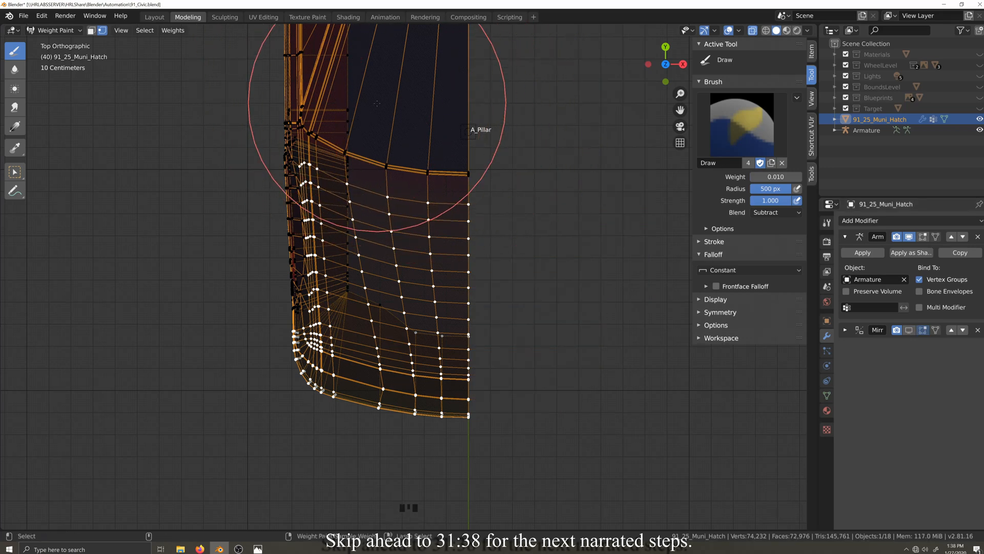
key(ctrl+z)
mouse_move(472, 152)
mouse_down()
mouse_move(469, 135)
mouse_move(332, 120)
mouse_move(467, 160)
mouse_move(407, 131)
mouse_move(340, 165)
mouse_move(482, 182)
mouse_move(469, 200)
mouse_move(309, 186)
mouse_move(470, 213)
mouse_move(463, 225)
mouse_move(374, 209)
mouse_move(246, 204)
mouse_move(480, 241)
mouse_move(312, 202)
mouse_move(253, 213)
mouse_up()
mouse_move(267, 205)
middle_down()
mouse_move(468, 182)
mouse_move(484, 193)
mouse_move(413, 419)
mouse_move(334, 442)
middle_up()
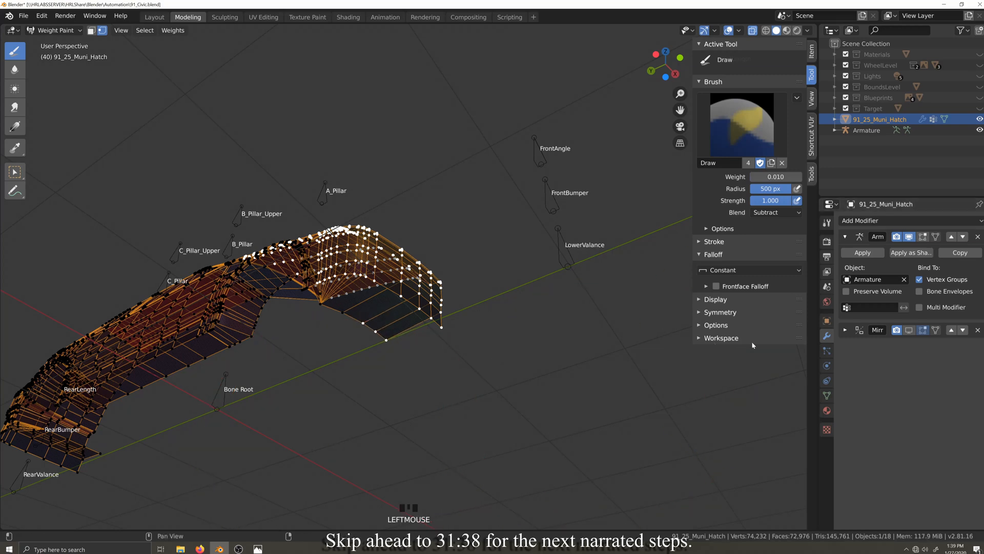
- Leave Weight Paint, select the FrontLength bone in Pose Mode and trial-move it about 0.76 m forward
click(826, 396)
click(55, 30)
click(51, 53)
scroll(457, 349, down, 3)
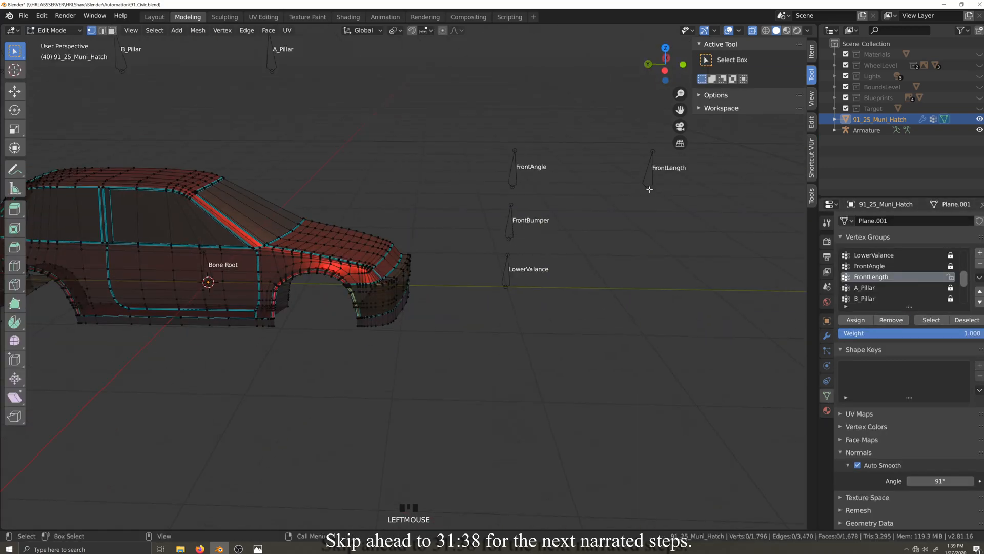
right_click(661, 195)
click(661, 196)
key(g)
click(533, 186)
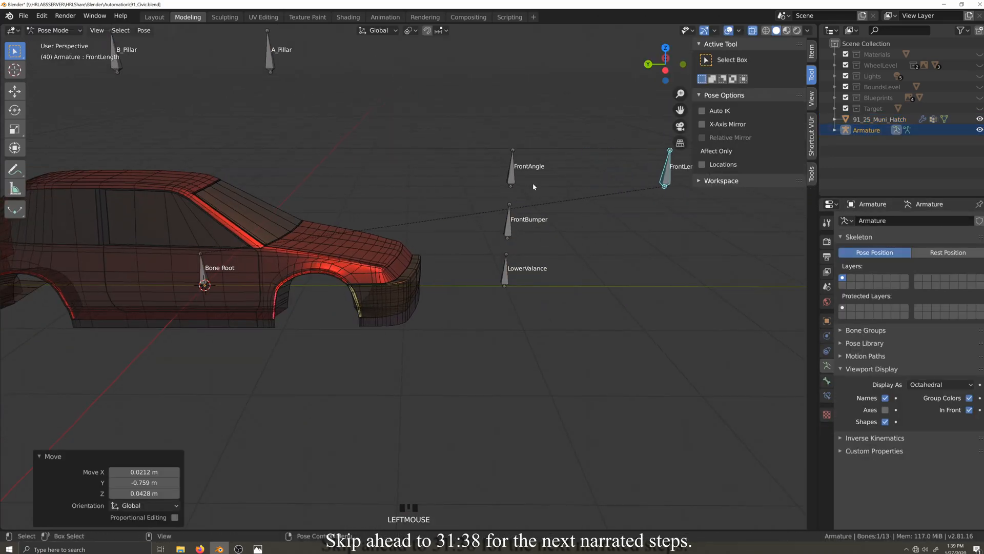
click(533, 186)
key(g)
right_click(623, 188)
- Clear the FrontLength bone's user transforms and move it forward, away from the car
click(678, 192)
right_click(681, 195)
click(677, 197)
key(g)
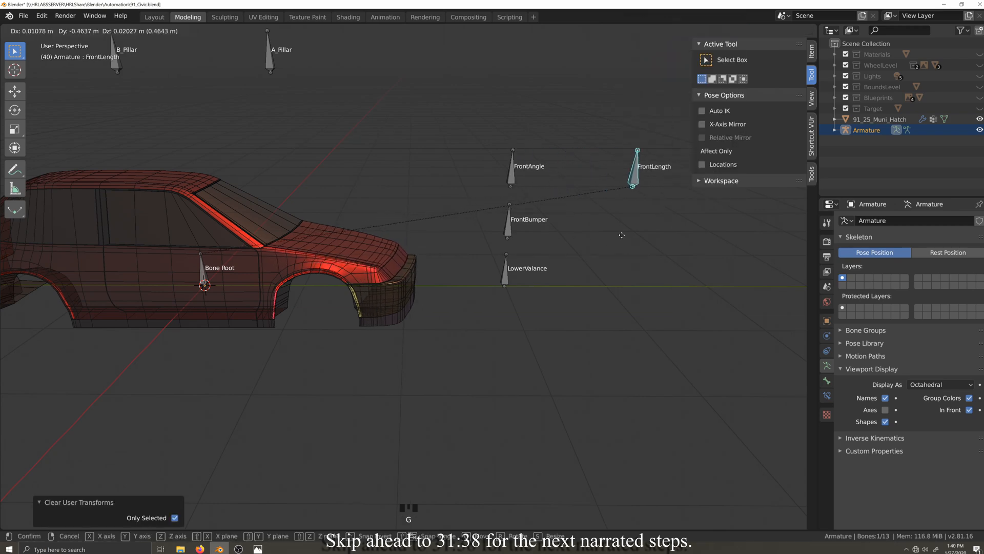
click(648, 235)
- Open the car body in Edit Mode and select the row of vertices along the front fender's upper edge
scroll(432, 269, up, 5)
key(Tab)
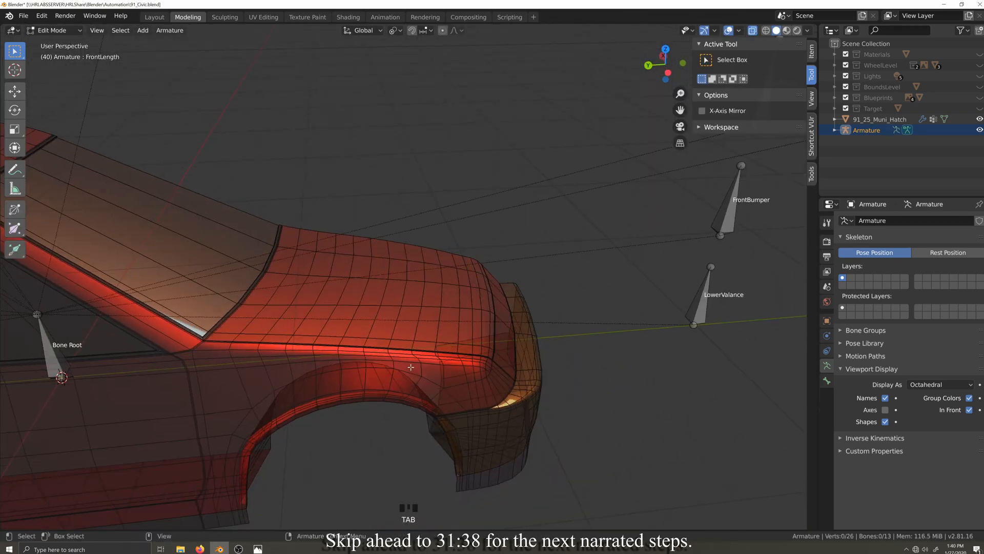
key(ctrl+Tab)
click(411, 370)
key(Tab)
key(grave)
click(425, 370)
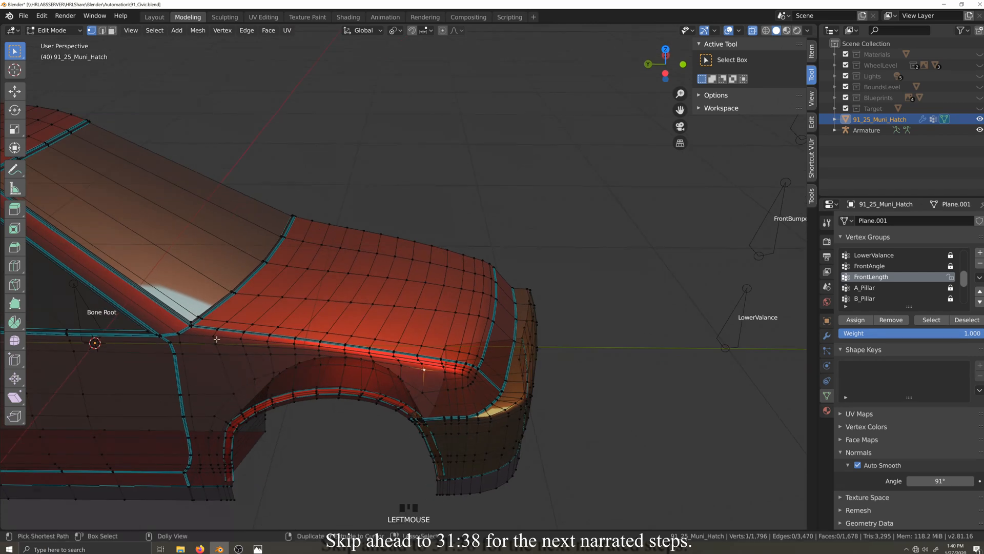
ctrl+click(216, 338)
- Switch the body to Weight Paint in side view and subtract FrontLength weight from the front end of the selected fender-edge vertices
click(55, 30)
click(55, 87)
key(ctrl+KP_3)
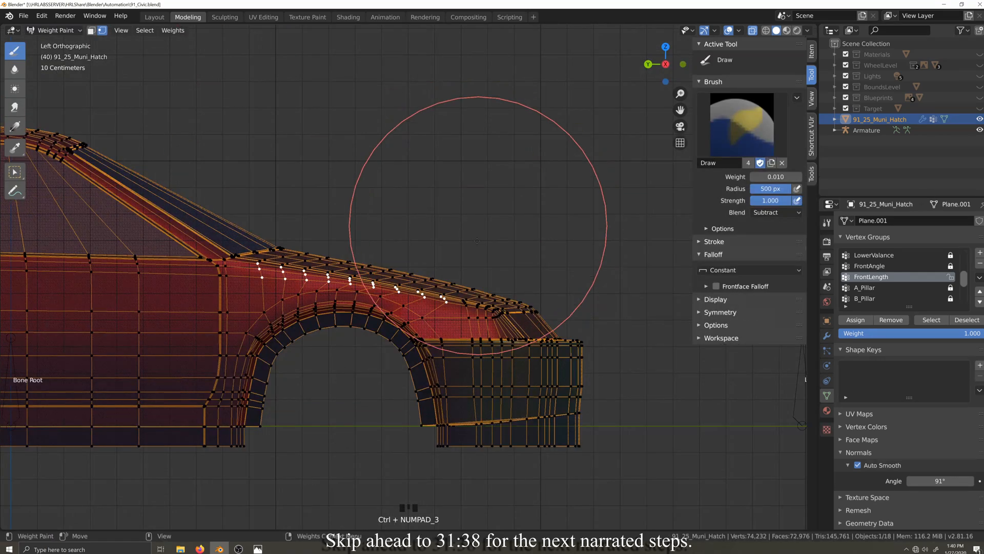
scroll(478, 226, up, 1)
scroll(420, 374, up, 1)
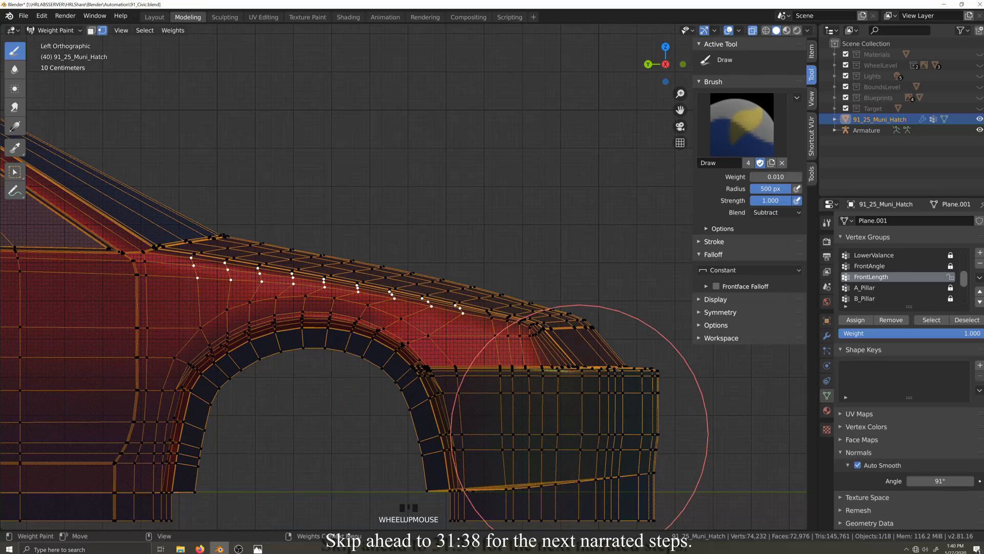
click(574, 383)
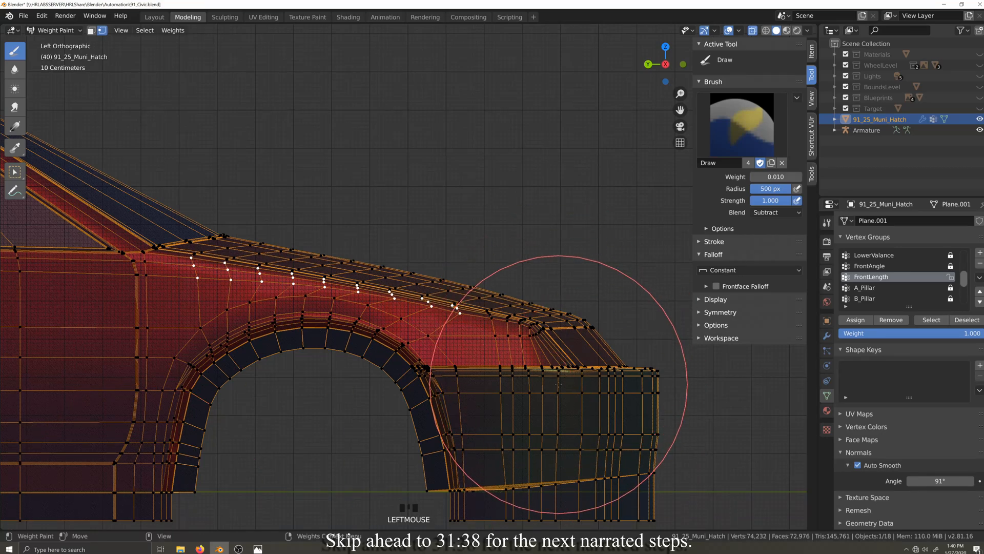
click(557, 386)
click(507, 436)
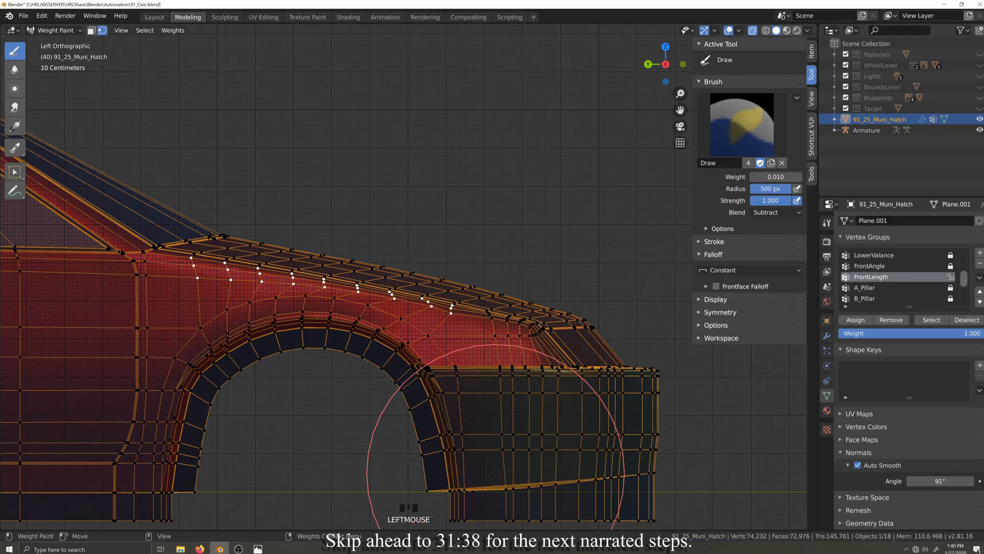
- Brush down the FrontLength weight of the selected fender-edge vertices above the front half of the wheel arch
scroll(430, 424, up, 6)
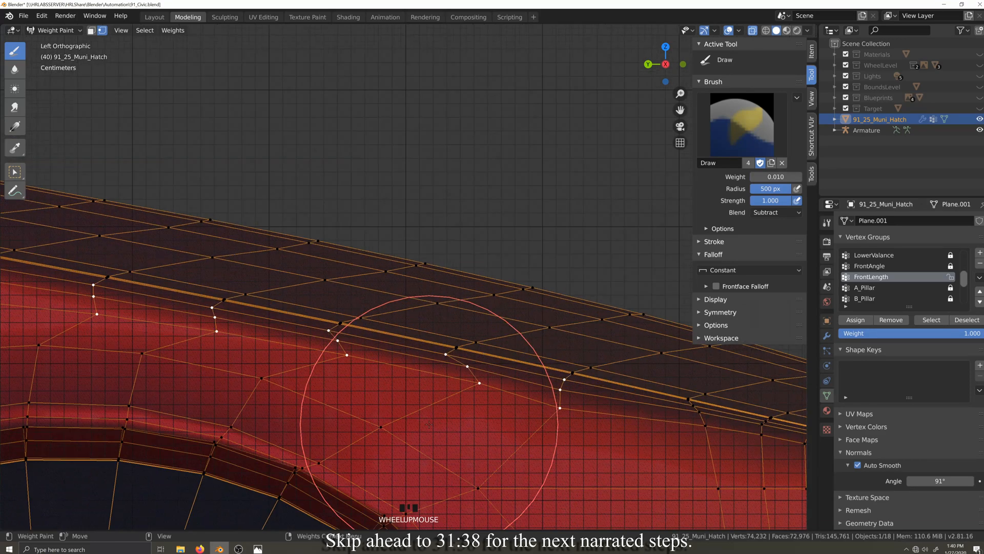
click(430, 482)
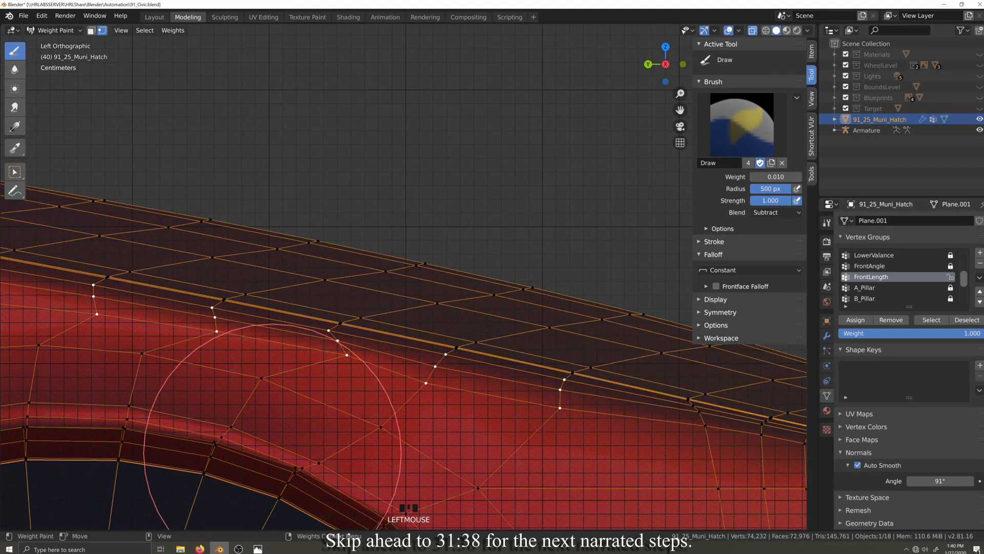
click(288, 469)
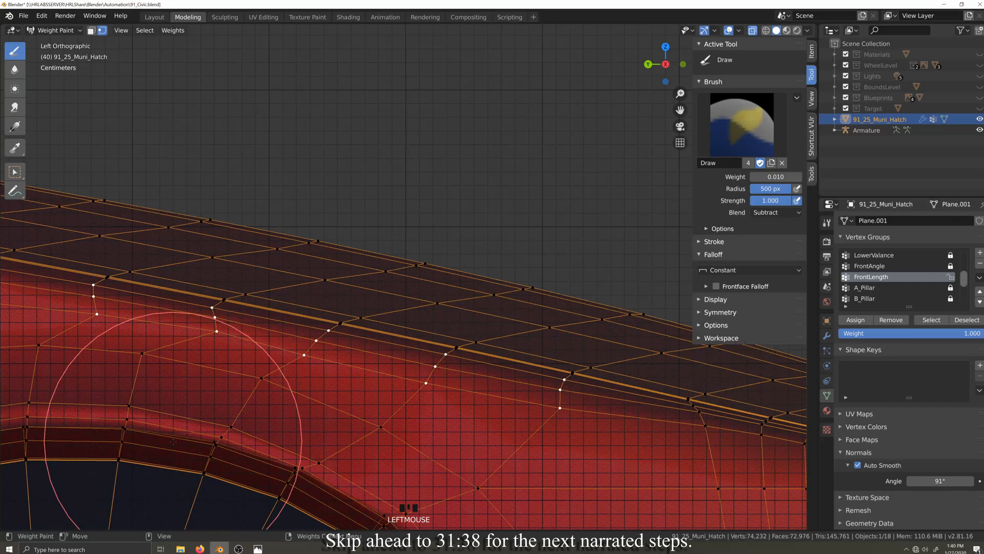
scroll(236, 425, up, 1)
key(shift+grave)
click(429, 410)
click(410, 425)
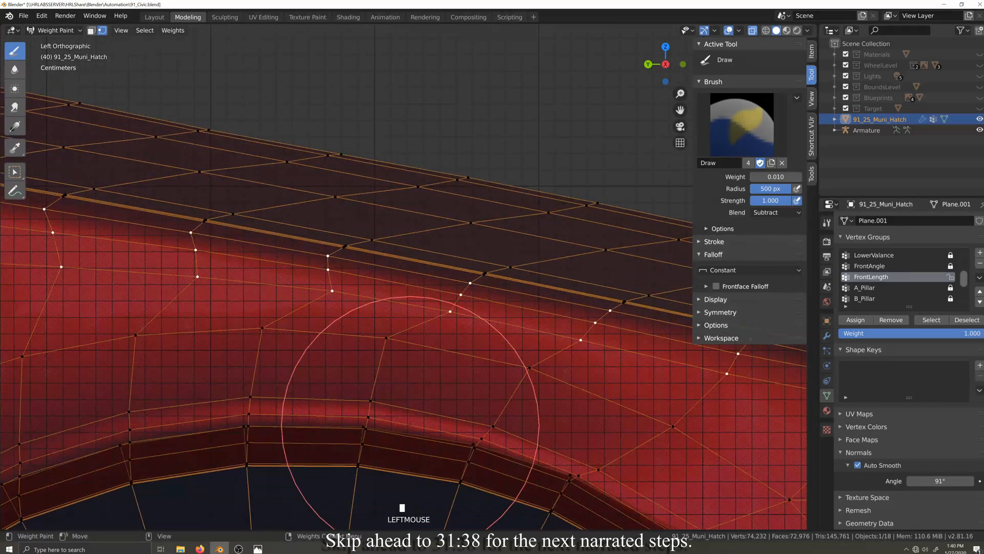
- Continue subtracting FrontLength weight from the selected fender-edge vertices back toward the windshield base, evening out their columns
click(287, 386)
click(274, 402)
key(shift+grave)
click(290, 368)
click(272, 402)
key(shift+grave)
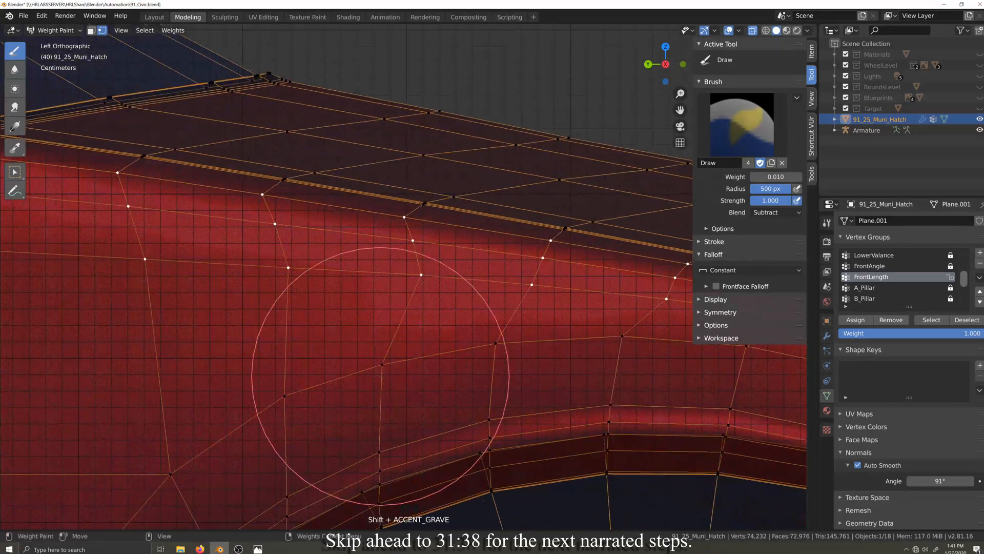
scroll(380, 376, up, 2)
click(394, 361)
click(396, 384)
click(210, 322)
click(208, 378)
scroll(207, 376, down, 3)
click(157, 341)
click(146, 351)
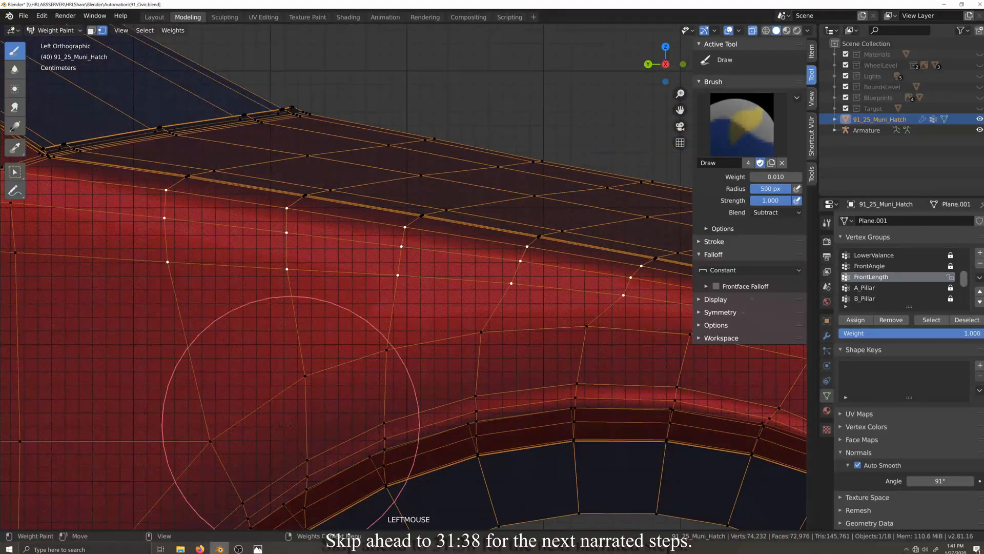
- Make a second subtracting pass over the selected fender-edge vertices from above the wheel arch forward to even their spacing
scroll(291, 425, down, 3)
scroll(368, 399, up, 3)
click(367, 393)
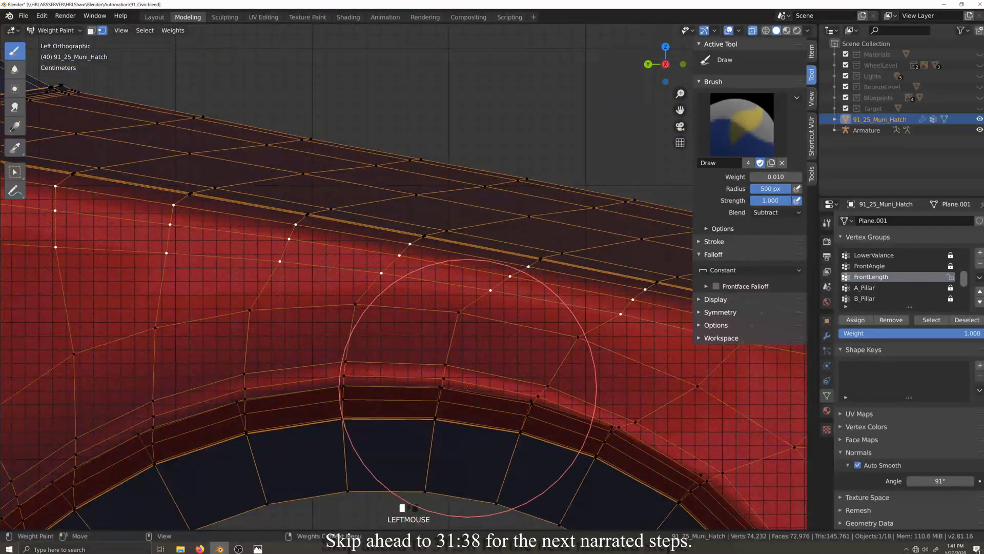
click(358, 367)
key(shift+grave)
click(274, 373)
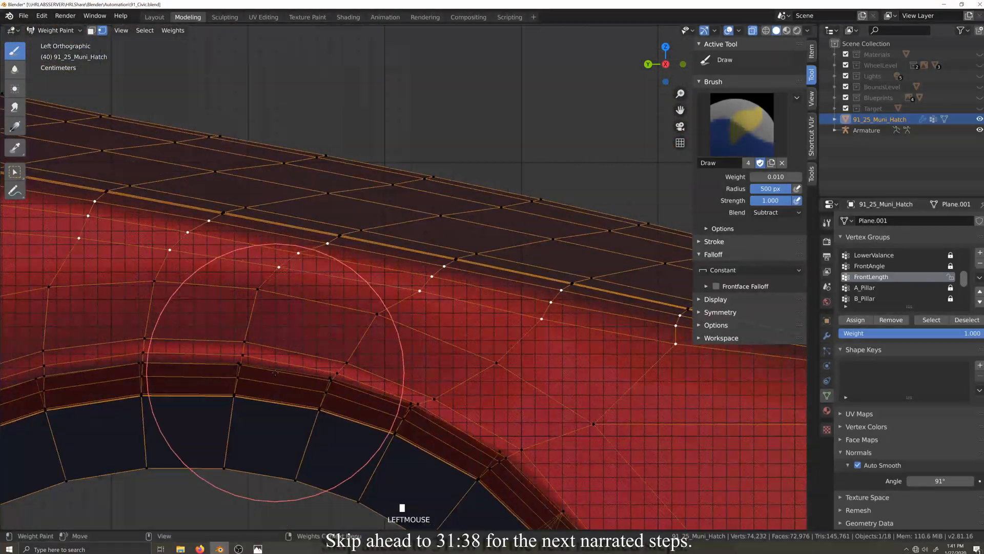
click(374, 405)
key(shift+grave)
click(426, 423)
key(shift+grave)
click(459, 408)
key(shift+grave)
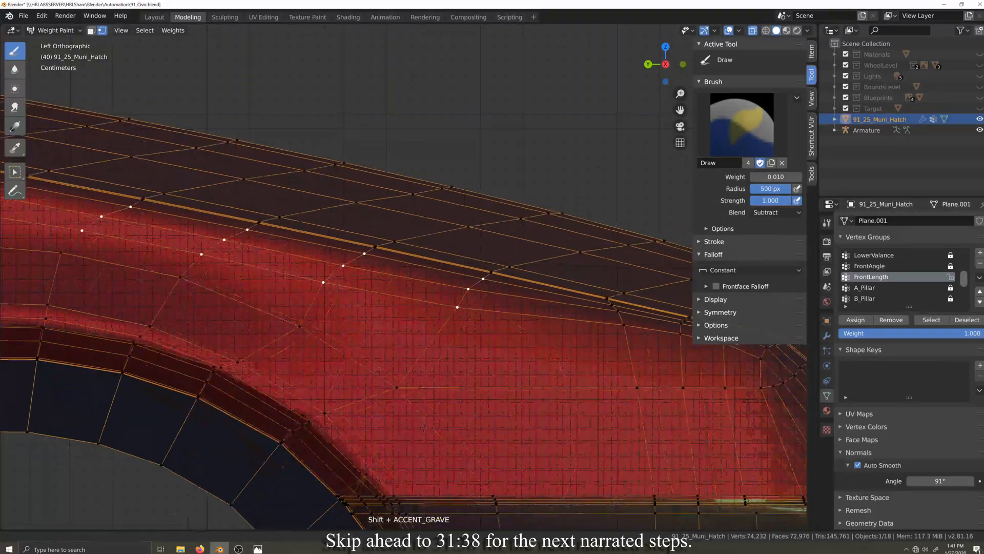
scroll(365, 268, down, 2)
- Return to Edit Mode and select the fender vertices around the headlight's rear upper corner
click(54, 30)
click(44, 53)
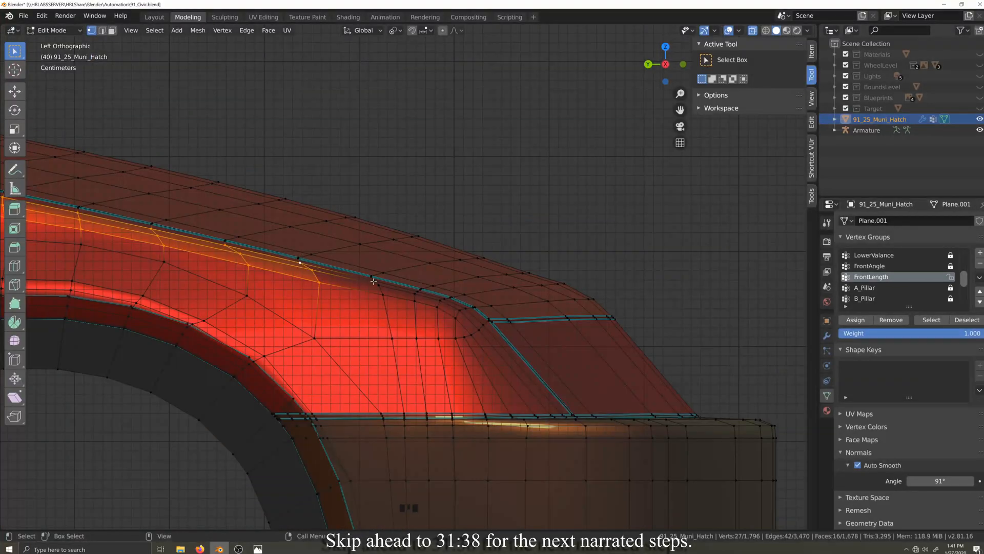
ctrl+shift+click(466, 337)
- In Weight Paint, subtract FrontLength weight from the rearmost selected column behind the headlight
click(54, 30)
click(46, 85)
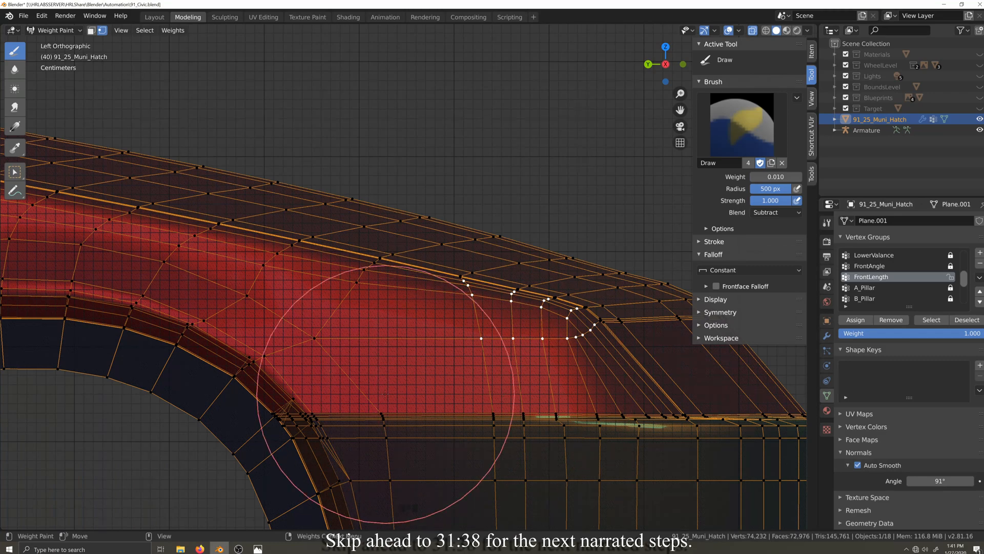
scroll(379, 373, up, 2)
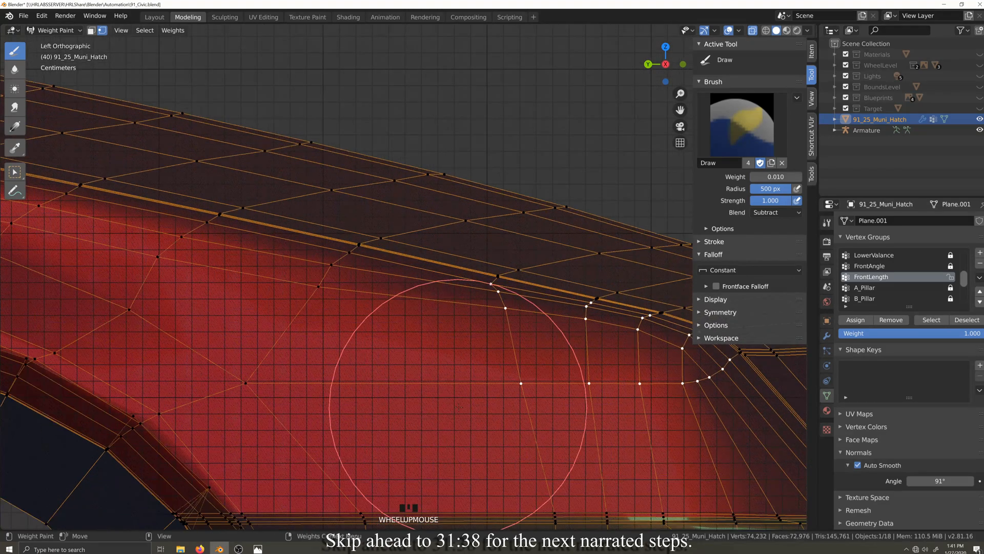
scroll(318, 203, down, 4)
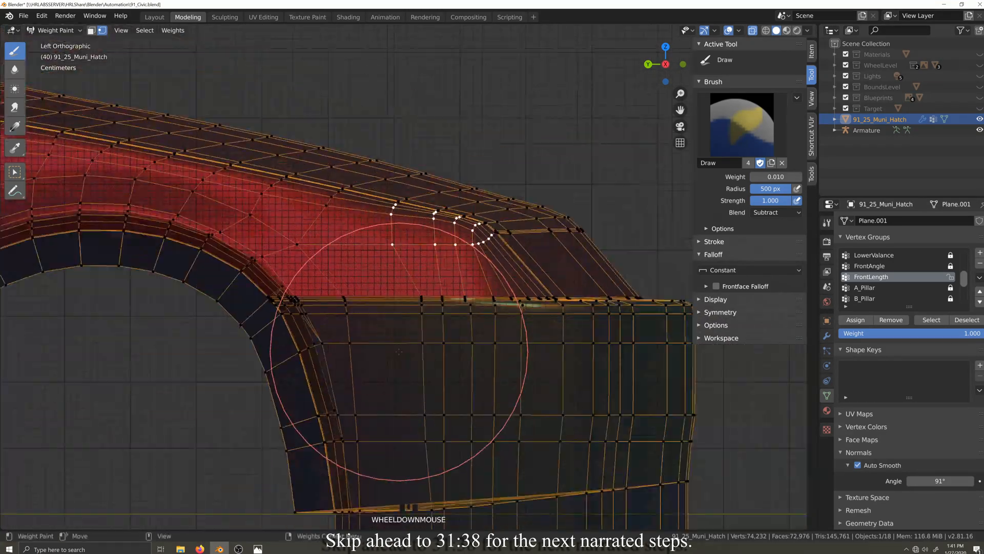
scroll(318, 203, up, 4)
click(316, 187)
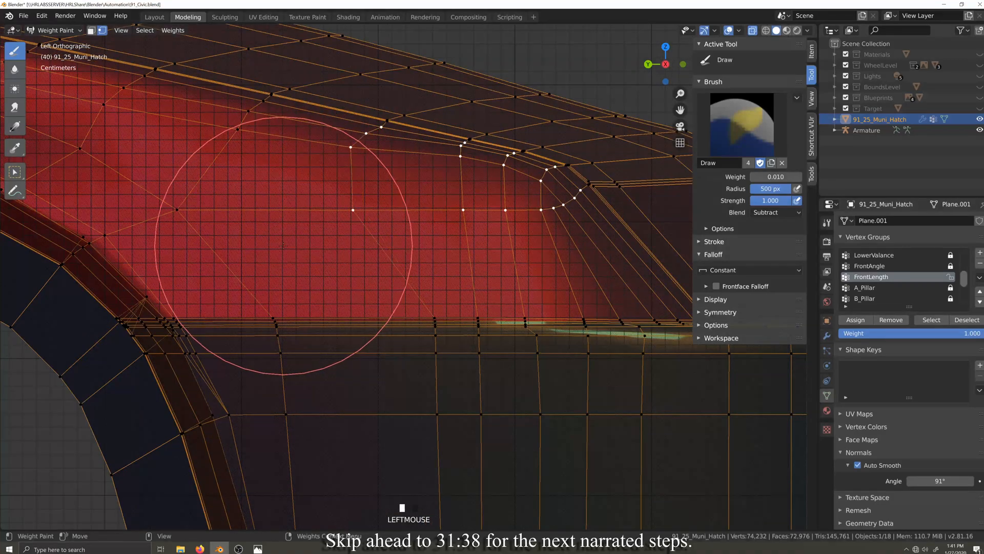
scroll(251, 277, down, 3)
- In Edit Mode, select the vertical column of bumper vertices just ahead of the wheel arch, down to the lower valance edge
click(55, 30)
click(55, 54)
shift+middle_drag(438, 307, 404, 147)
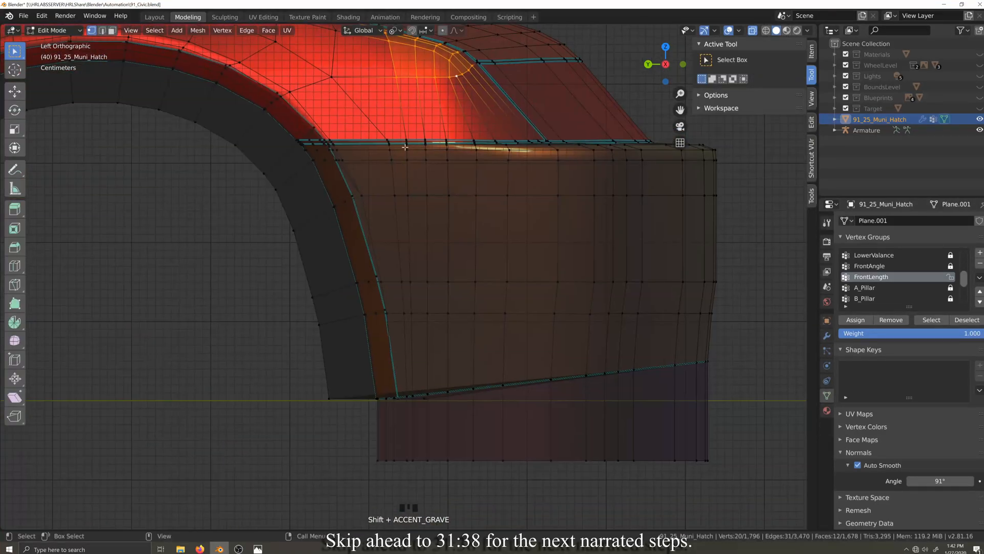
drag(402, 134, 417, 462)
ctrl+click(407, 318)
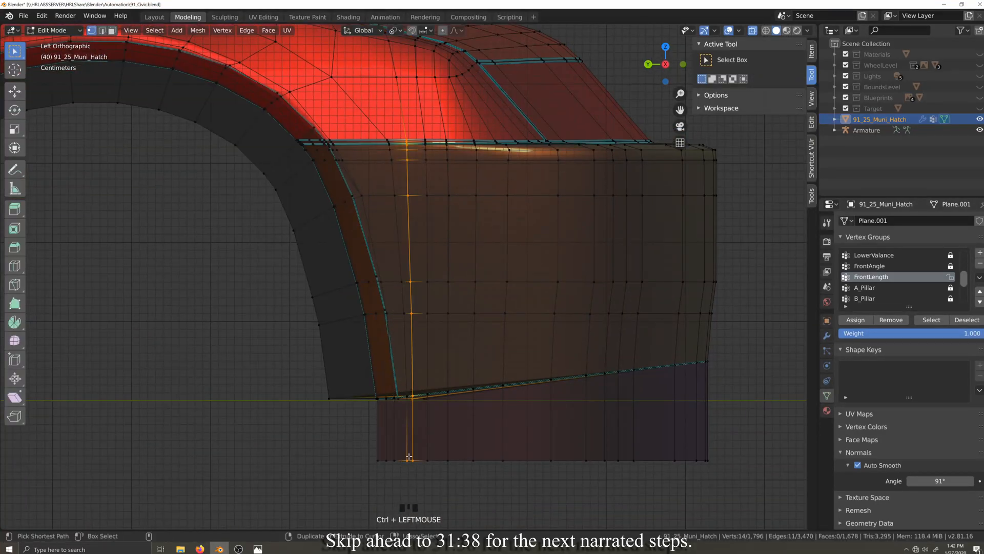
middle_drag(408, 456, 460, 391)
scroll(460, 391, down, 4)
key(grave)
ctrl+drag(397, 322, 424, 363)
key(ctrl+KP_3)
- Brush down the FrontLength weight of the selected bumper column in Weight Paint so it shifts back toward the wheel arch
click(61, 31)
click(58, 86)
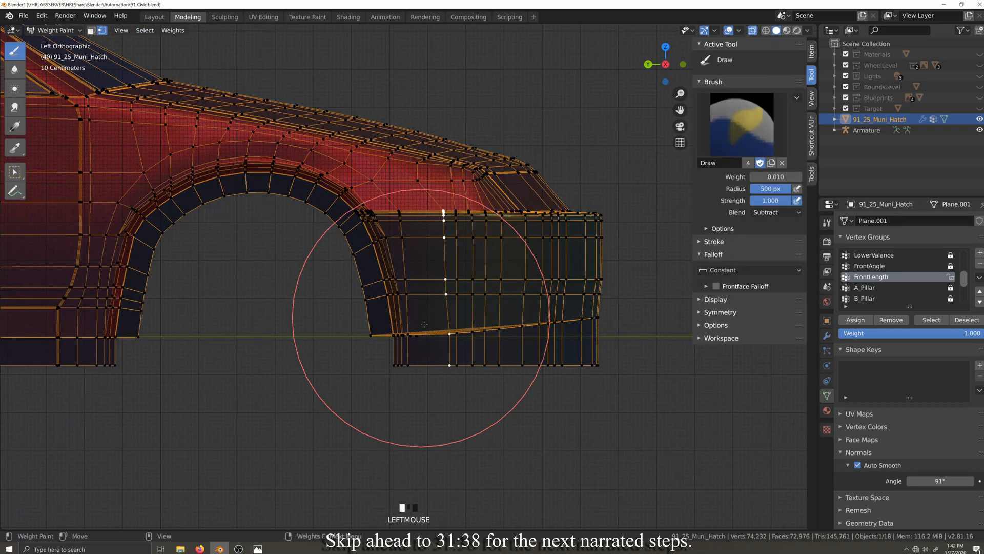
drag(424, 324, 419, 297)
- In Edit Mode, select the next column forward, from the fender's upper edge down through the bumper to the valance's lower edge
click(54, 30)
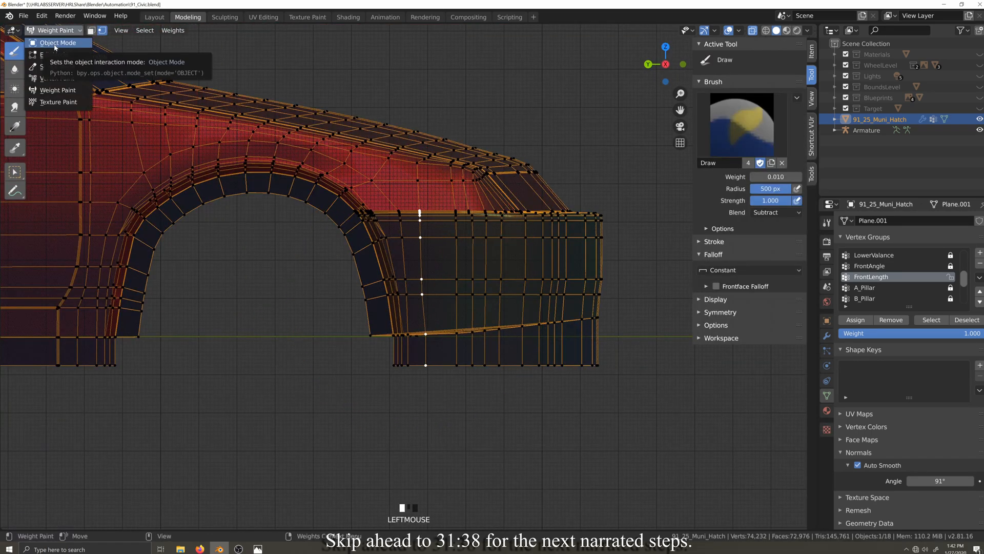
click(52, 53)
key(shift+grave)
key(grave)
click(463, 249)
ctrl+shift+click(479, 352)
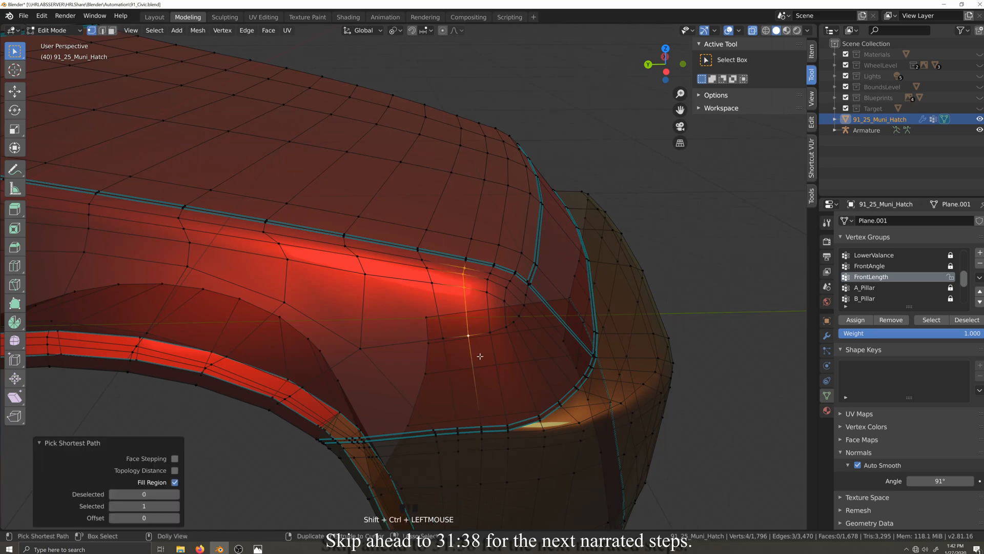
key(grave)
ctrl+shift+click(432, 311)
ctrl+shift+click(432, 485)
key(ctrl+KP_3)
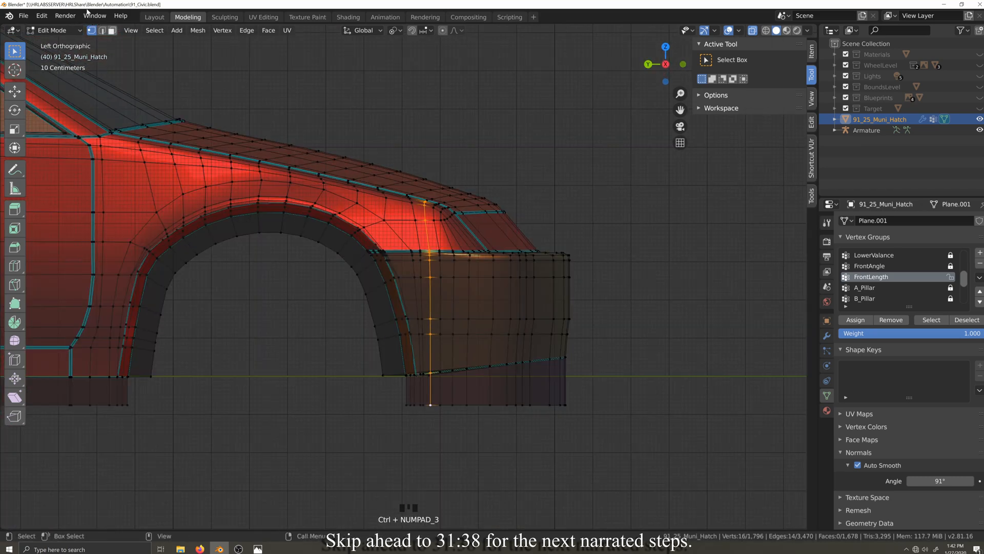
- In Weight Paint, subtract FrontLength weight along the selected fender-and-bumper column until its vertices line up vertically
click(54, 30)
click(51, 89)
scroll(453, 304, up, 3)
mouse_move(453, 304)
mouse_down()
mouse_move(449, 286)
mouse_move(463, 383)
mouse_up()
drag(483, 502, 490, 506)
scroll(483, 492, down, 3)
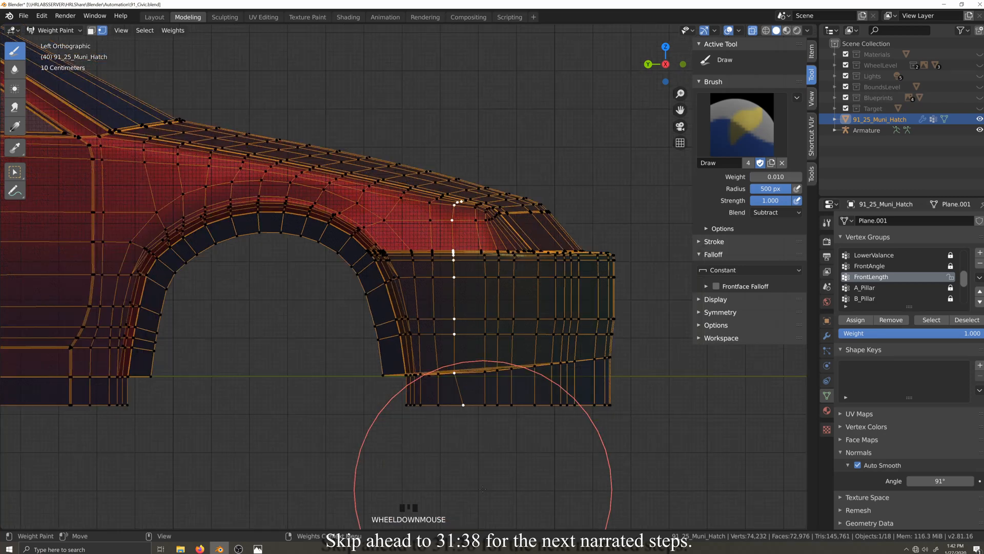
click(459, 502)
scroll(465, 283, up, 4)
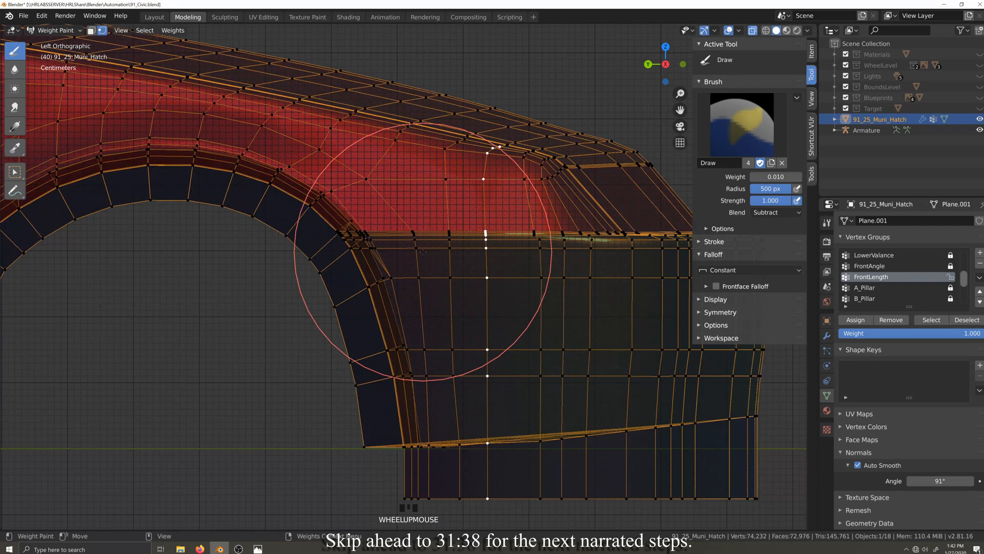
mouse_move(415, 248)
mouse_down()
mouse_move(428, 416)
mouse_move(440, 273)
mouse_move(460, 432)
mouse_move(455, 277)
mouse_up()
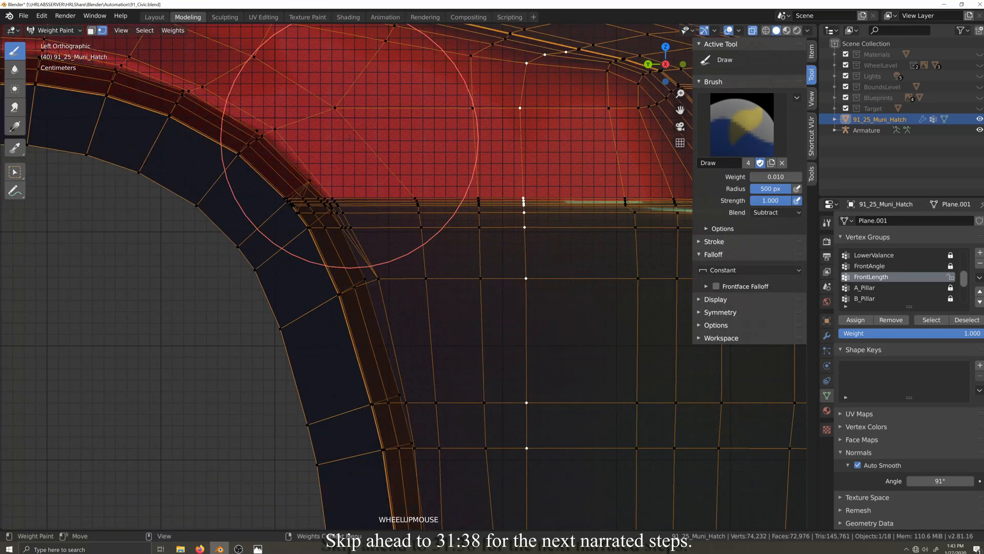
- In Edit Mode, select the following column forward, beside the headlight corner, from the fender top down to the valance's lower edge
key(Tab)
click(458, 150)
ctrl+shift+click(464, 278)
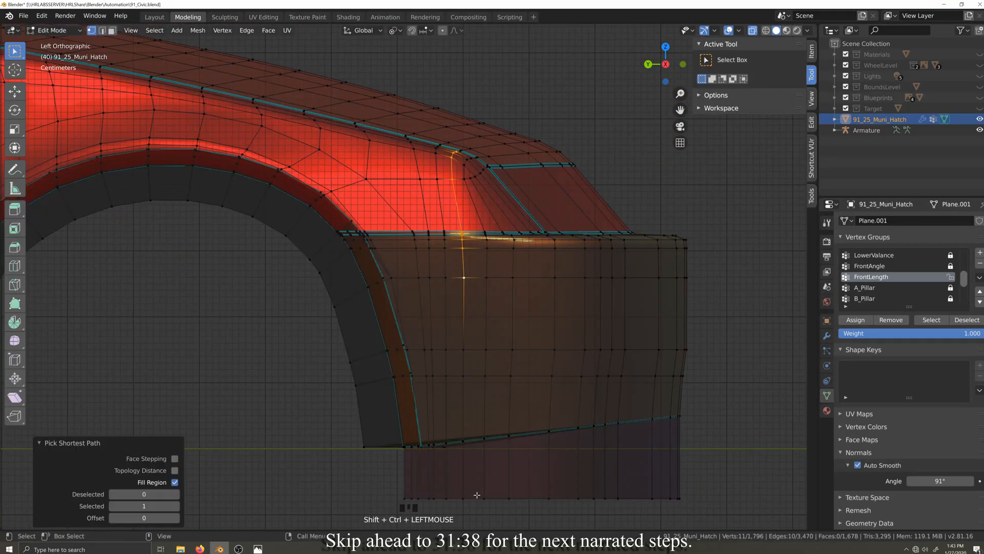
ctrl+shift+click(463, 442)
shift+click(469, 496)
scroll(482, 456, down, 3)
key(grave)
middle_drag(490, 444, 483, 392)
key(ctrl+KP_3)
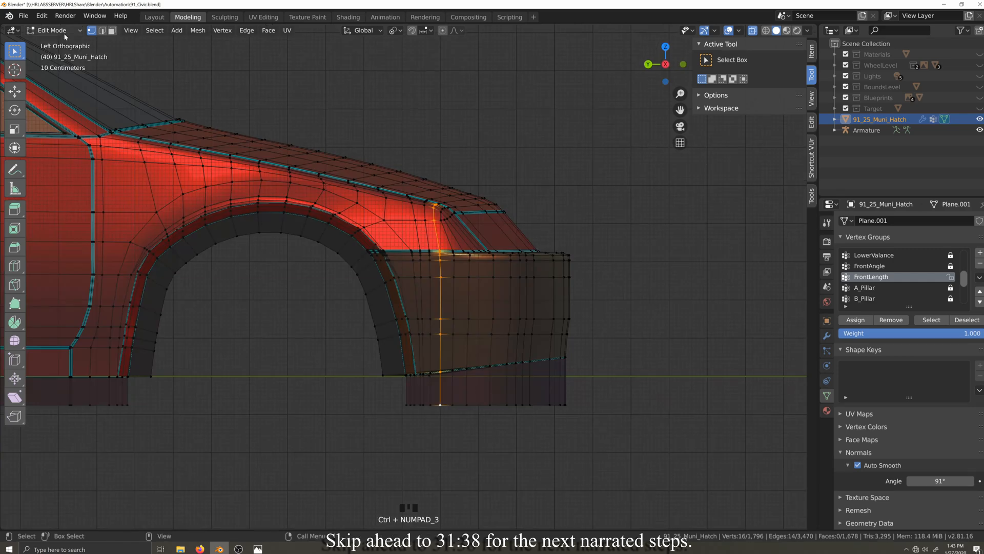
- Subtract FrontLength weight from the column beside the headlight corner in Weight Paint, straightening it from fender to valance
click(55, 31)
click(57, 86)
scroll(445, 242, up, 3)
key(shift+grave)
scroll(352, 193, up, 1)
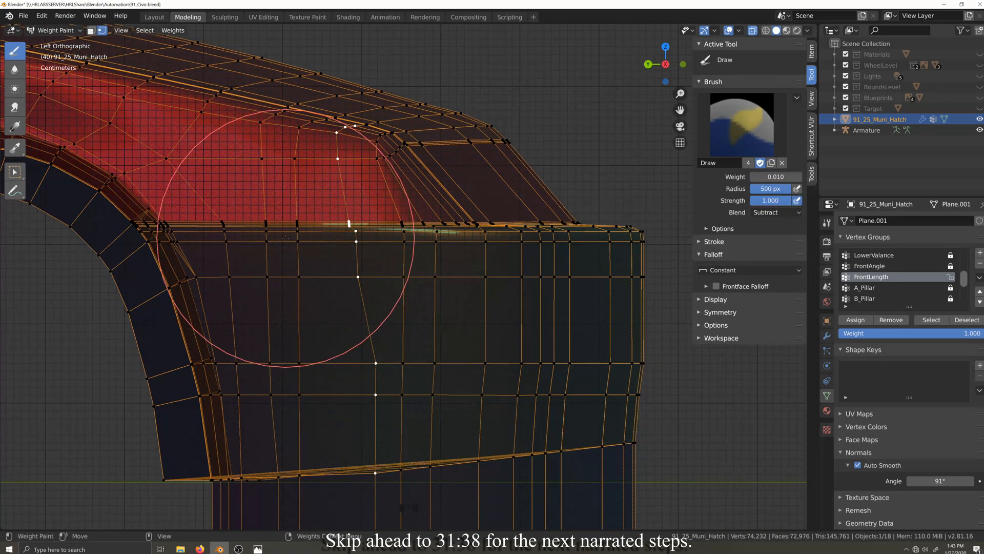
click(375, 354)
key(shift+grave)
click(405, 357)
click(403, 359)
scroll(403, 359, down, 3)
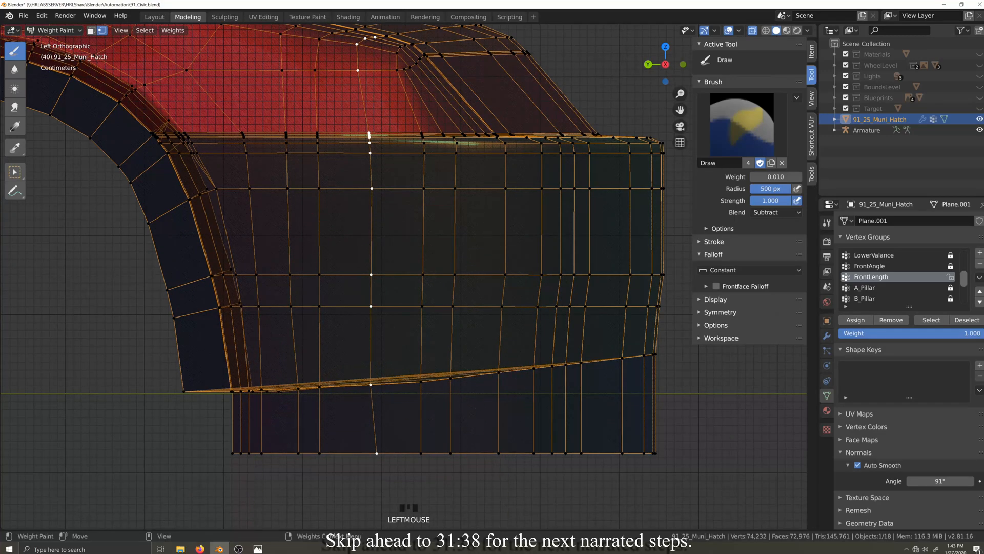
key(shift+grave)
click(460, 432)
scroll(460, 432, up, 2)
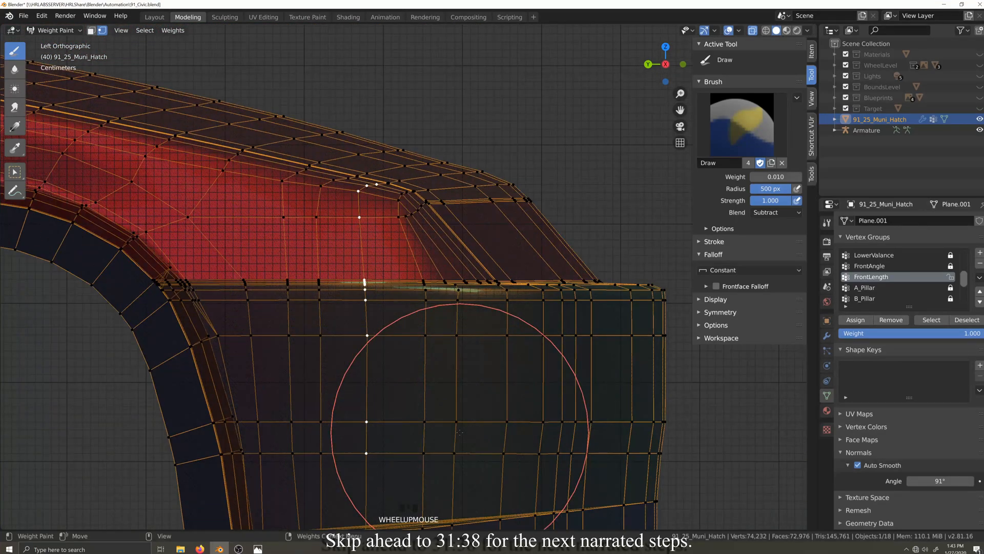
- Set the brush weight to 0.005 and subtract FrontLength weight from the selected column's upper fender vertices
key(shift+grave)
click(376, 90)
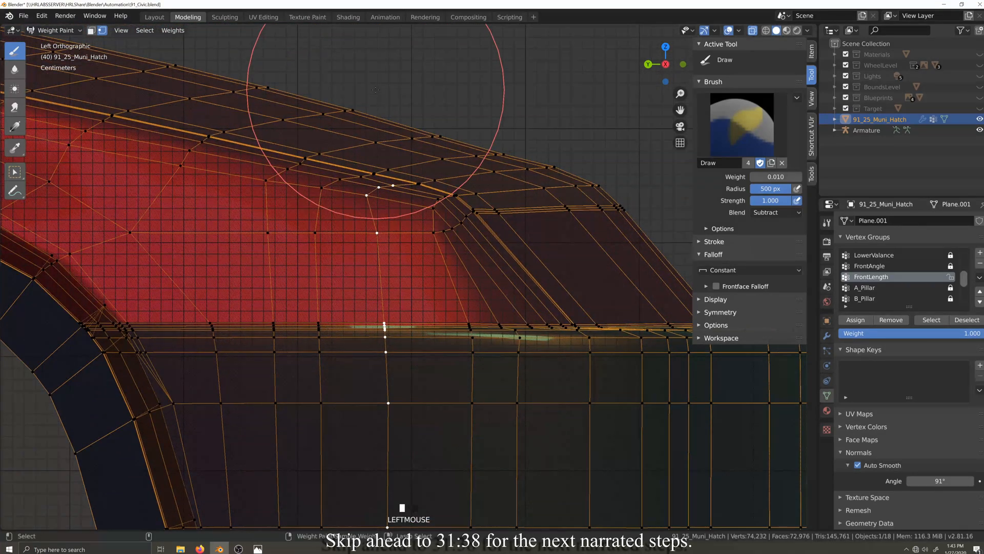
key(ctrl+z)
text(.005)
key(Return)
click(361, 93)
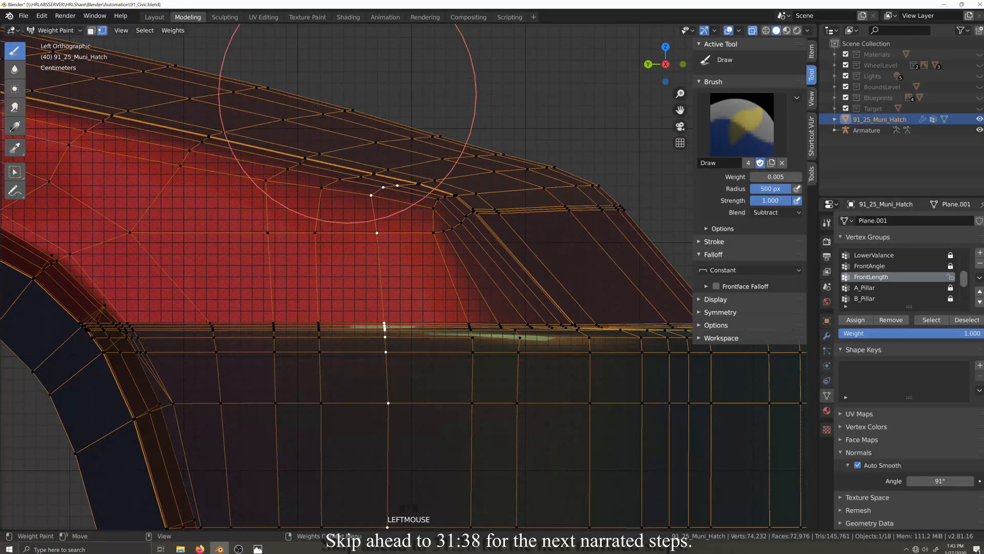
click(264, 144)
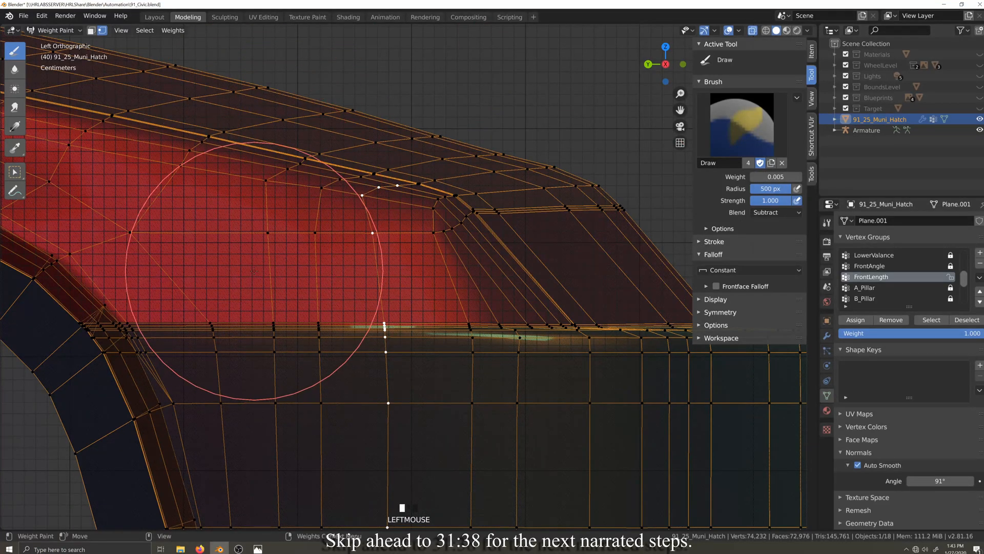
scroll(205, 354, down, 3)
click(59, 31)
click(59, 54)
scroll(461, 299, up, 3)
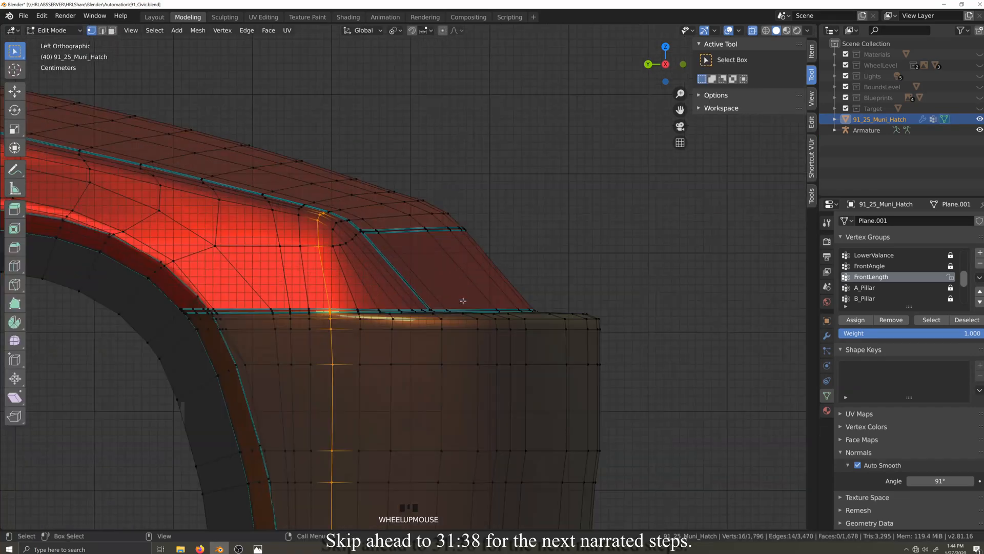
click(59, 31)
click(62, 90)
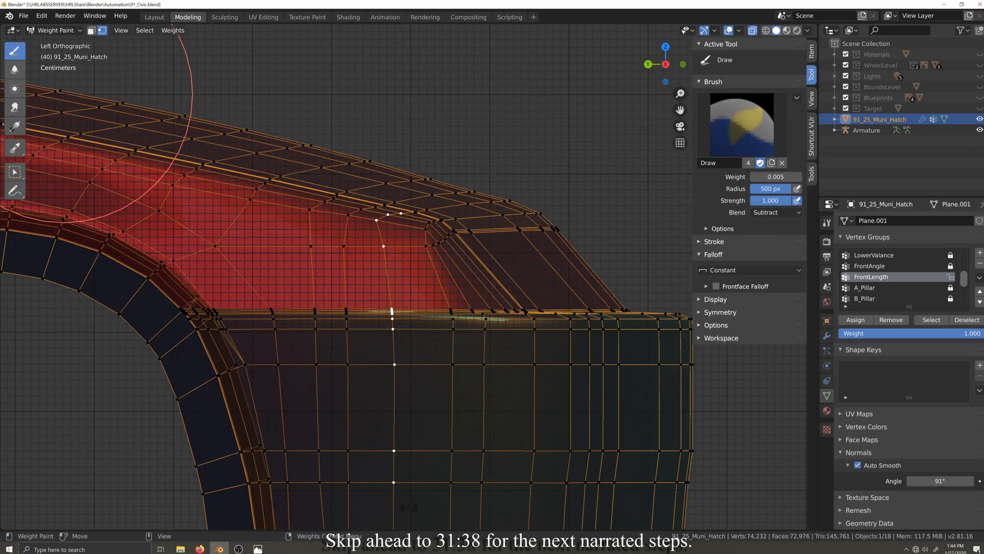
- Return the body to Object Mode and turn on the Mirror modifier's viewport display
click(61, 30)
click(65, 44)
scroll(413, 308, down, 7)
middle_drag(422, 297, 413, 345)
key(grave)
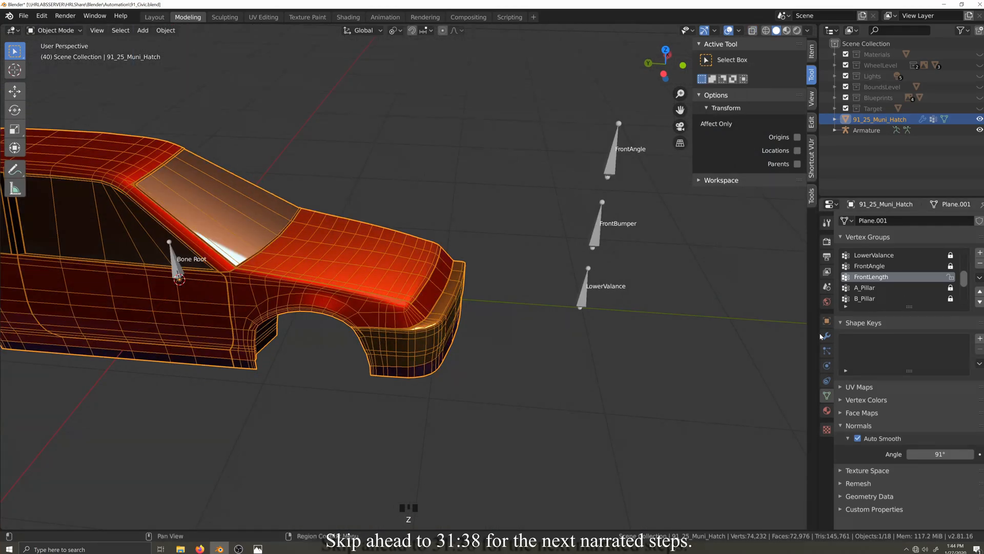
click(826, 336)
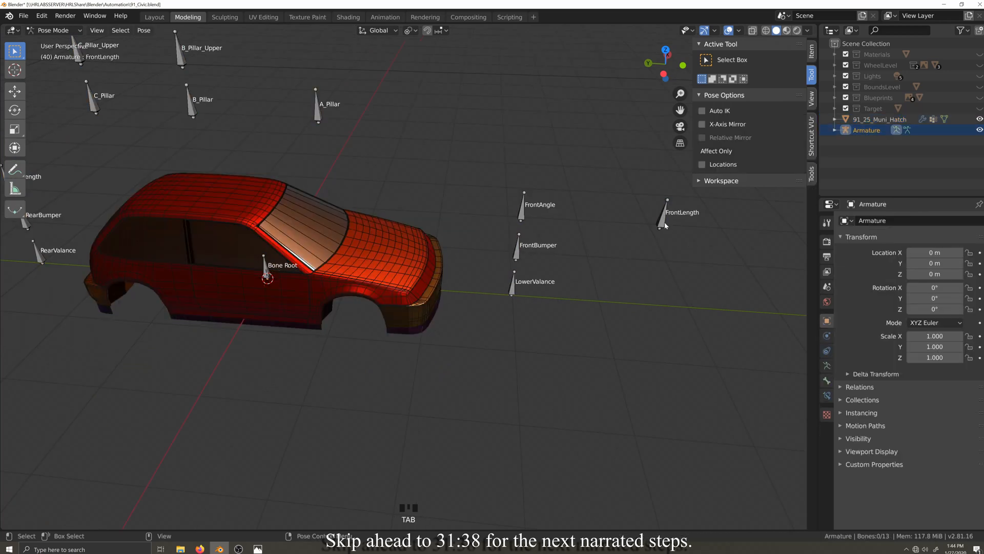
- In Pose Mode, clear the FrontLength bone's transforms and move it forward to check how the front end deforms
click(663, 214)
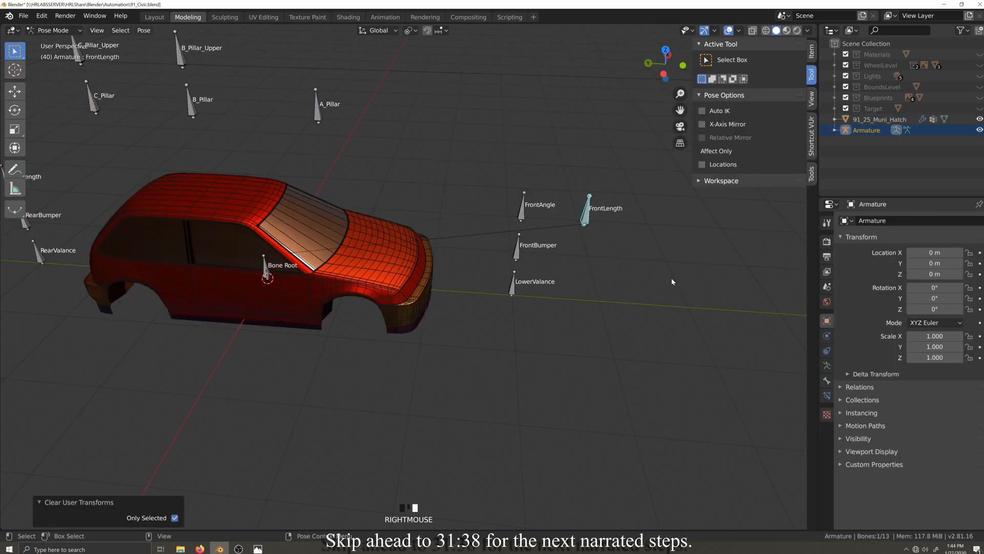
scroll(671, 278, up, 3)
key(g)
click(795, 262)
key(grave)
middle_drag(572, 297, 476, 342)
scroll(476, 342, up, 3)
scroll(476, 343, down, 2)
key(g)
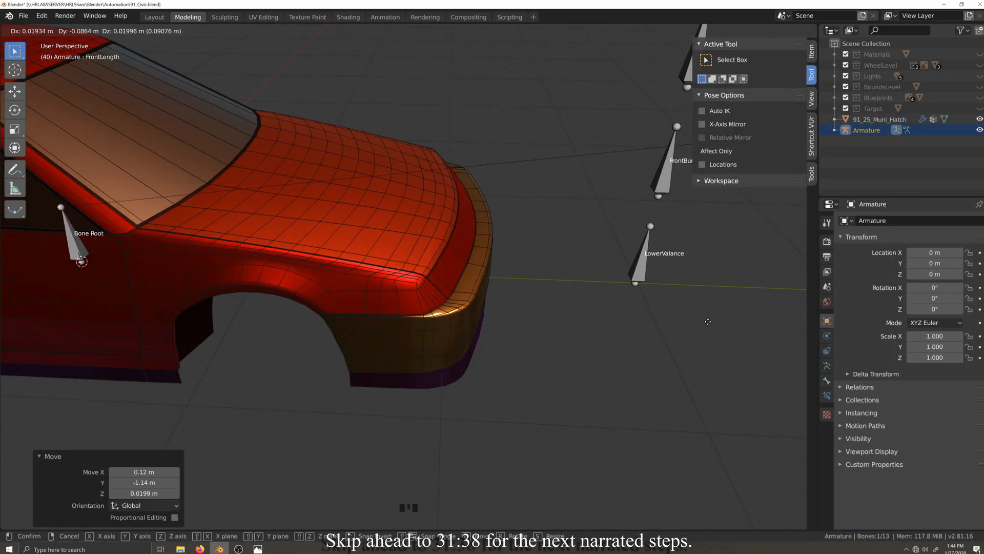
click(720, 317)
- Put the body back in Weight Paint and set the Draw brush to Add blending with a 50 px radius
scroll(402, 332, up, 3)
click(402, 332)
key(Tab)
scroll(401, 332, up, 3)
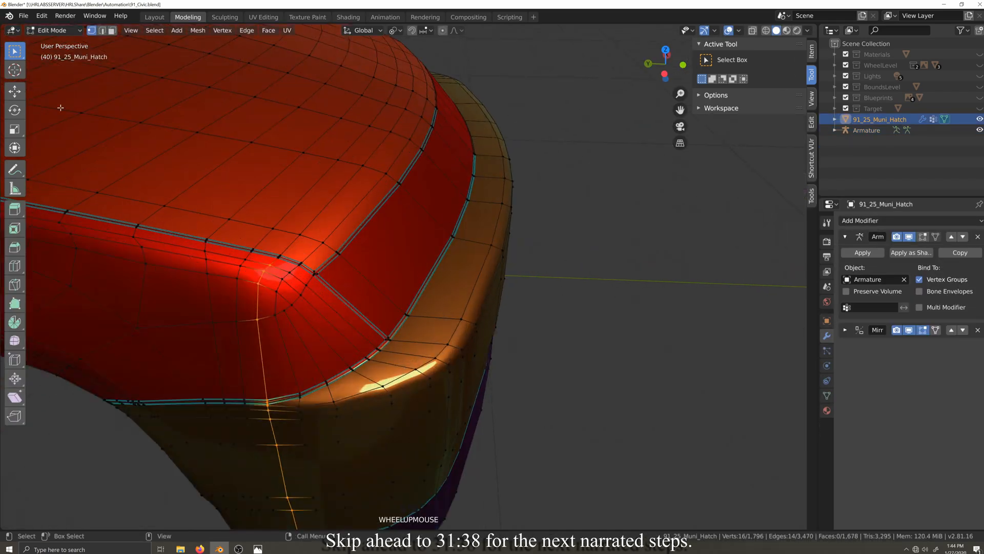
click(56, 31)
click(59, 86)
key(grave)
middle_drag(135, 188, 192, 244)
click(776, 212)
click(778, 333)
double_click(770, 189)
text(5)
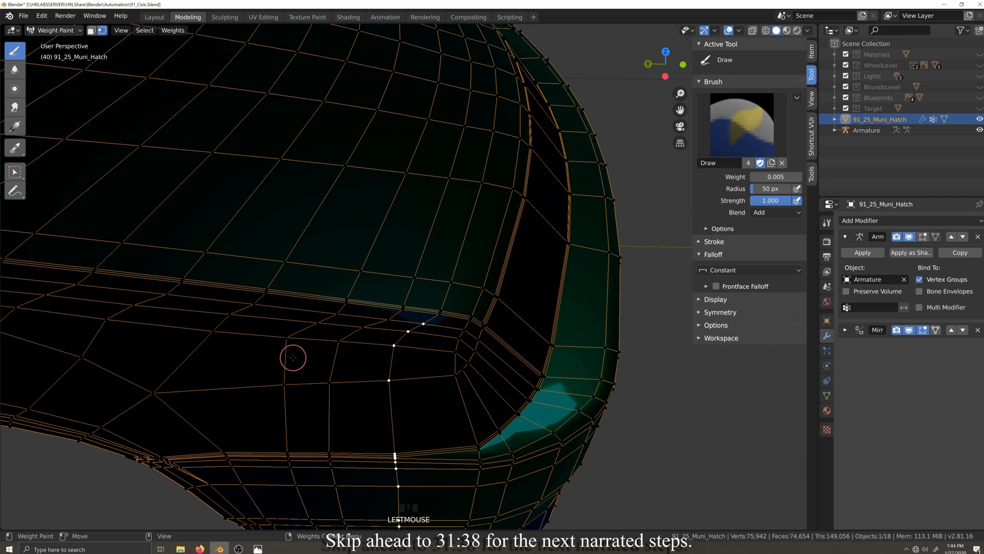
- In Edit Mode, select two short vertex columns on the fender's upper shoulder above the wheel arch, then return to Weight Paint
click(61, 31)
click(60, 53)
click(260, 313)
ctrl+shift+click(171, 333)
click(58, 31)
click(60, 88)
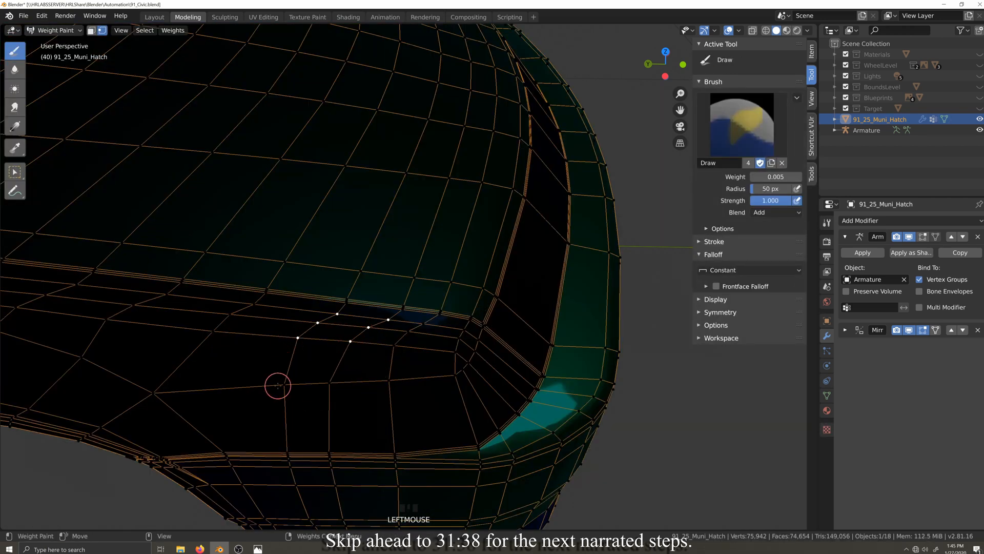
- Set the Draw brush's blend mode to Subtract
click(776, 212)
click(841, 295)
scroll(515, 251, down, 6)
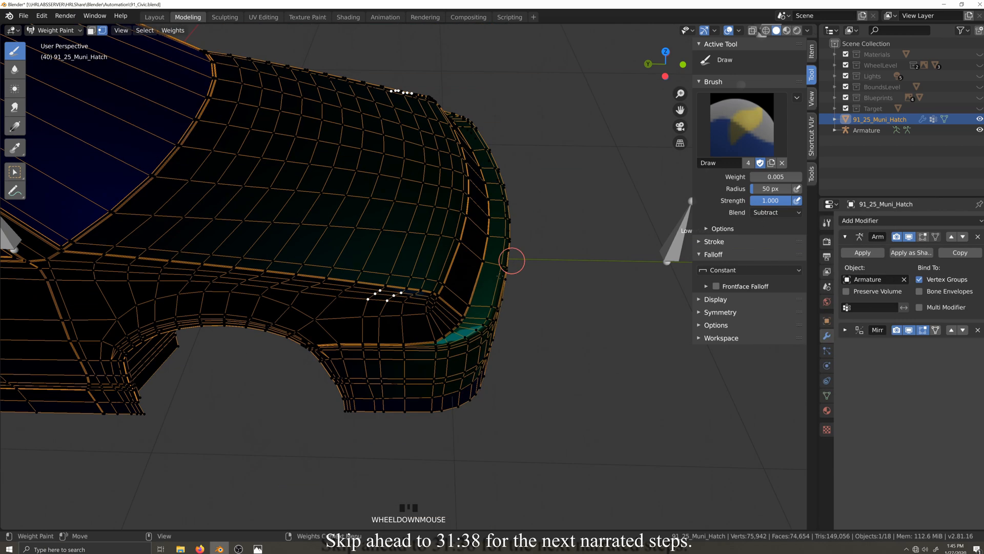
- Leave Weight Paint, clear the FrontLength bone's transforms in Pose Mode and move it forward to recheck the front-end stretch
key(grave)
click(58, 31)
click(57, 43)
scroll(307, 230, down, 4)
key(grave)
key(shift+grave)
scroll(328, 264, down, 2)
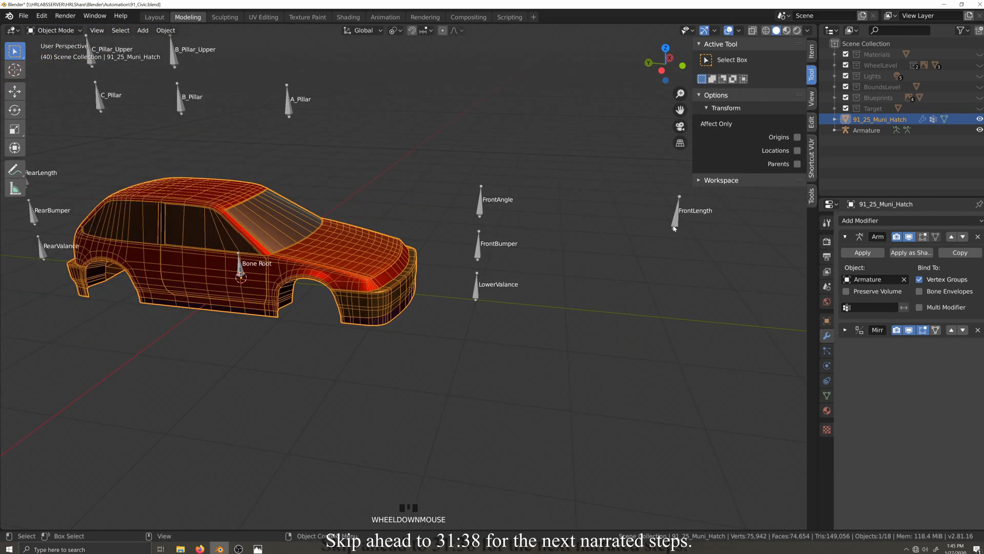
click(675, 215)
key(grave)
right_click(607, 256)
click(607, 255)
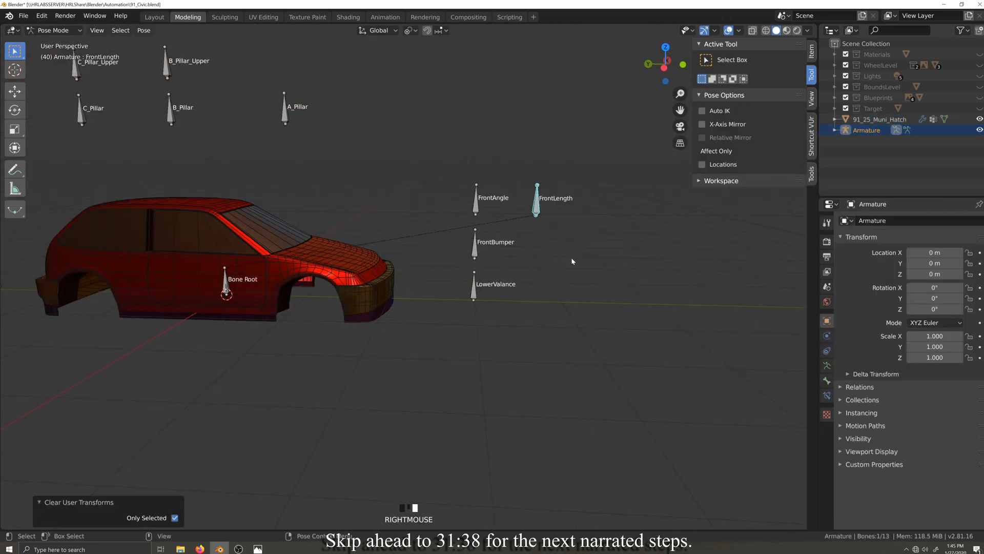
key(g)
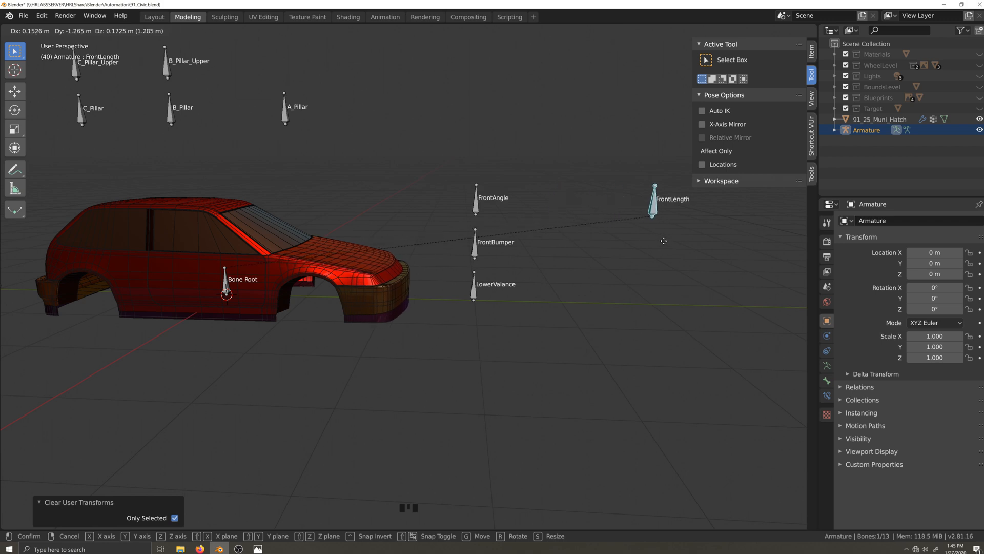
- In the armature's Edit Mode, duplicate the LowerValance bone about 1.99 m to the side and align it along Y with the front wheel arch
key(shift+d)
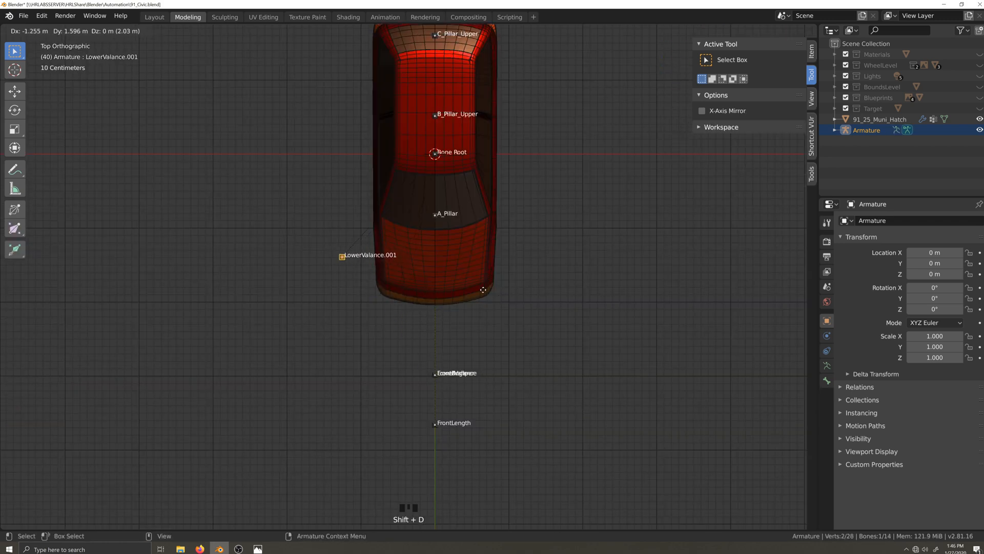
click(435, 290)
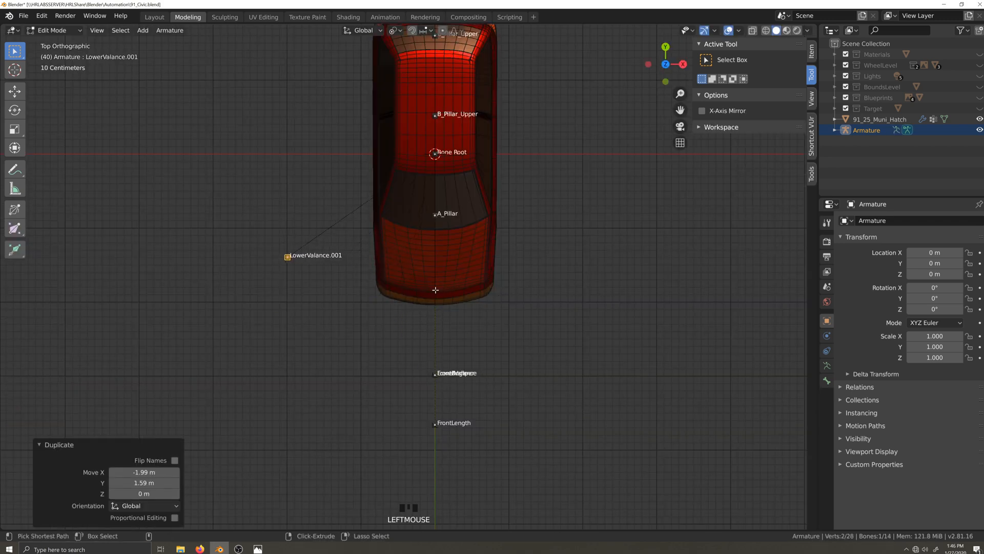
key(ctrl+KP_3)
key(g)
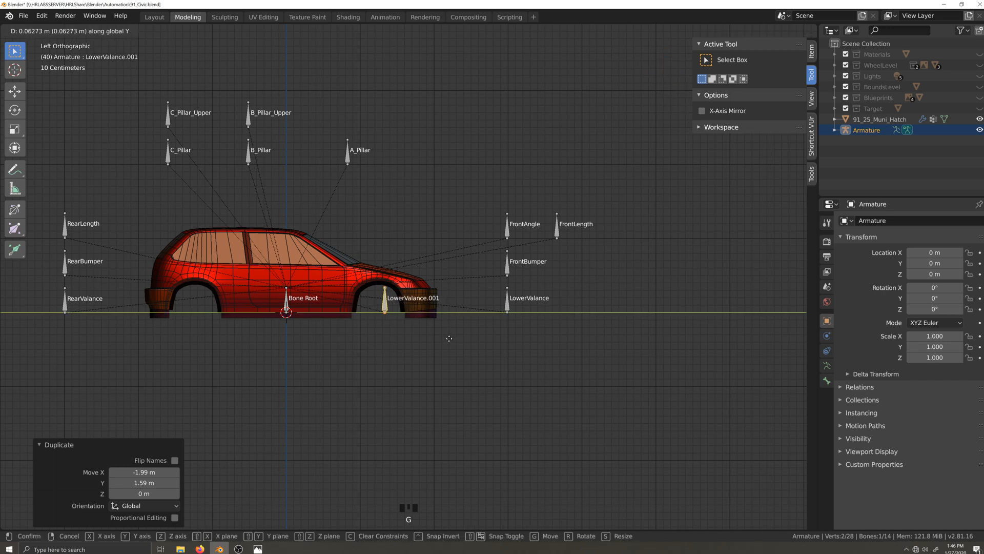
click(445, 339)
- Rename the duplicated bone R.Fender and symmetrize it to the opposite side of the car
click(826, 380)
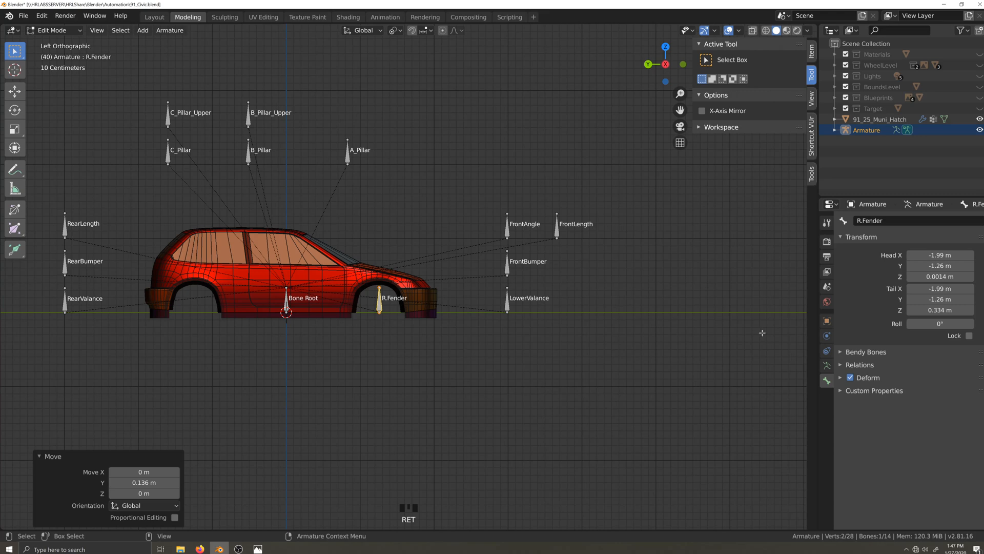
key(grave)
middle_drag(409, 331, 341, 371)
right_click(318, 353)
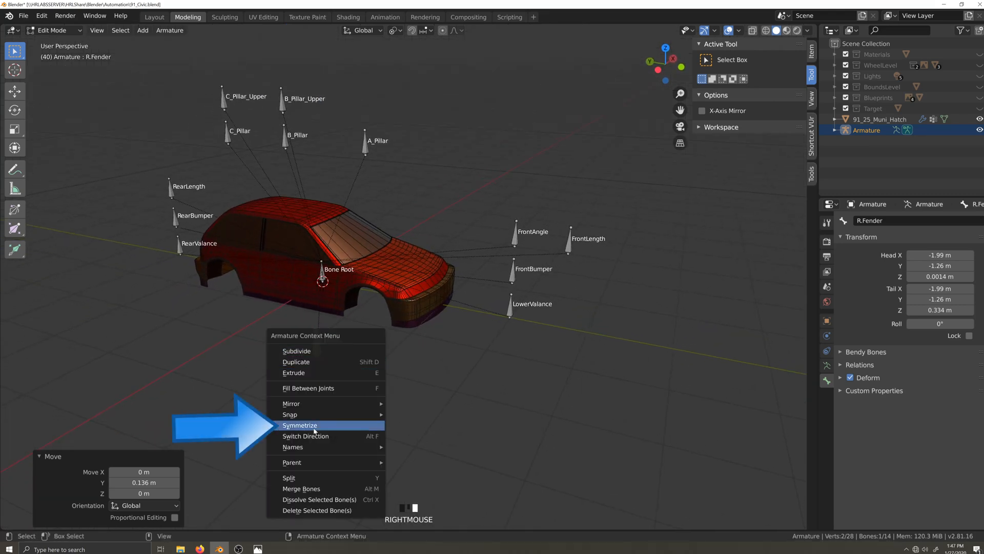
click(314, 425)
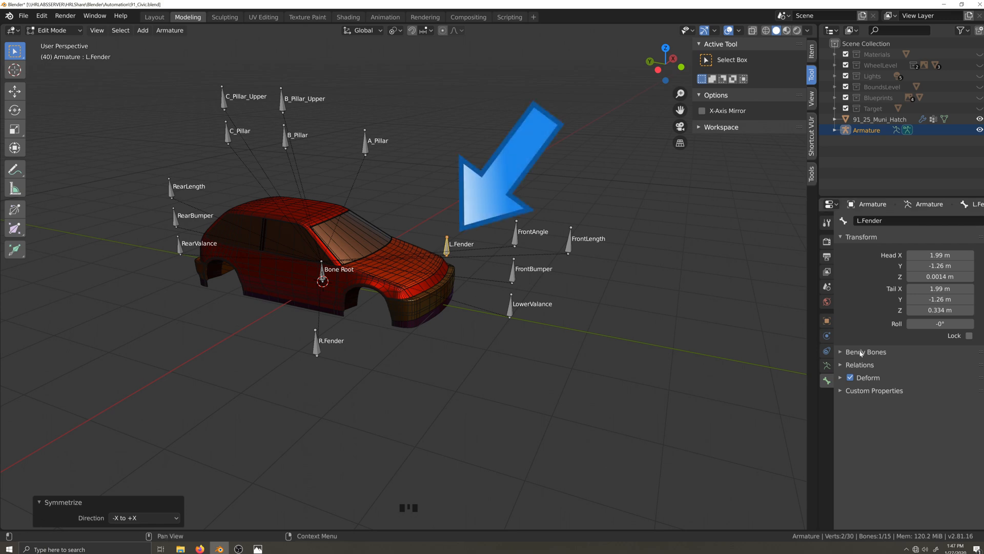
- Add two vertex groups to the body mesh and name them R.Fender and L.Fender
click(826, 366)
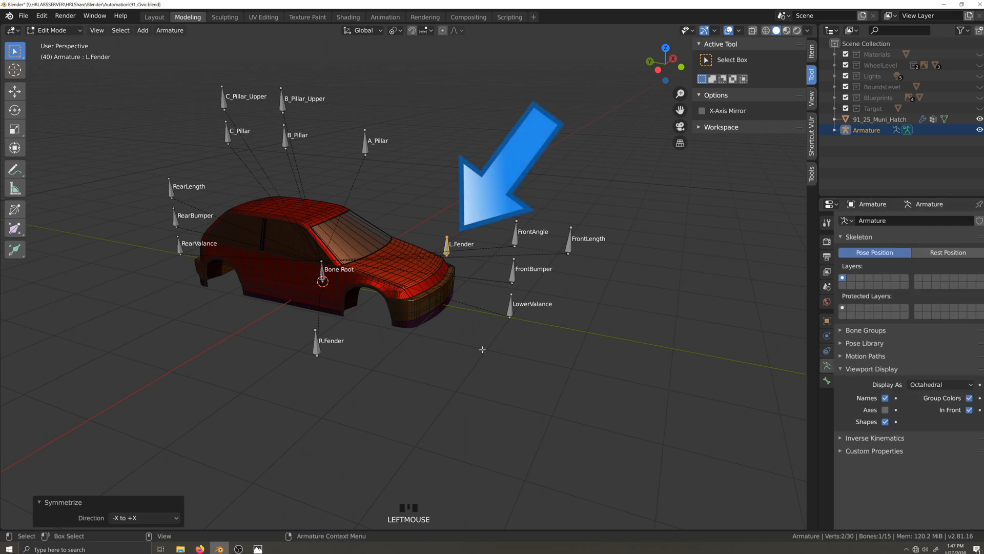
click(433, 325)
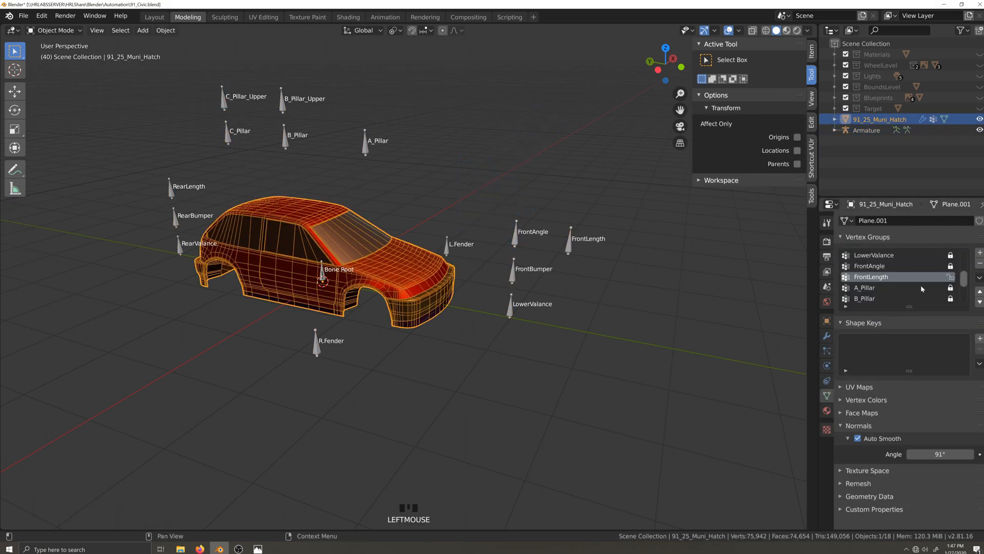
scroll(922, 281, down, 1)
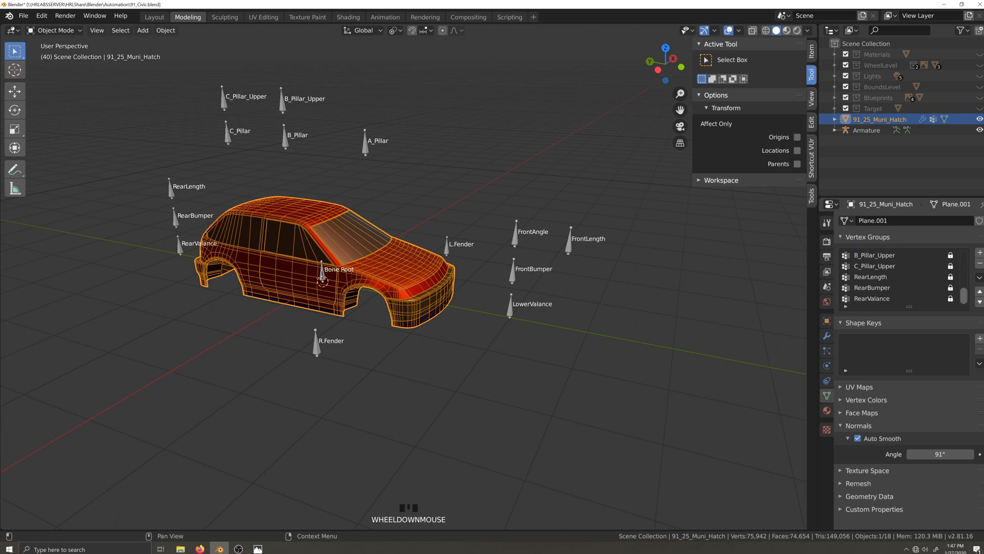
click(979, 253)
double_click(863, 287)
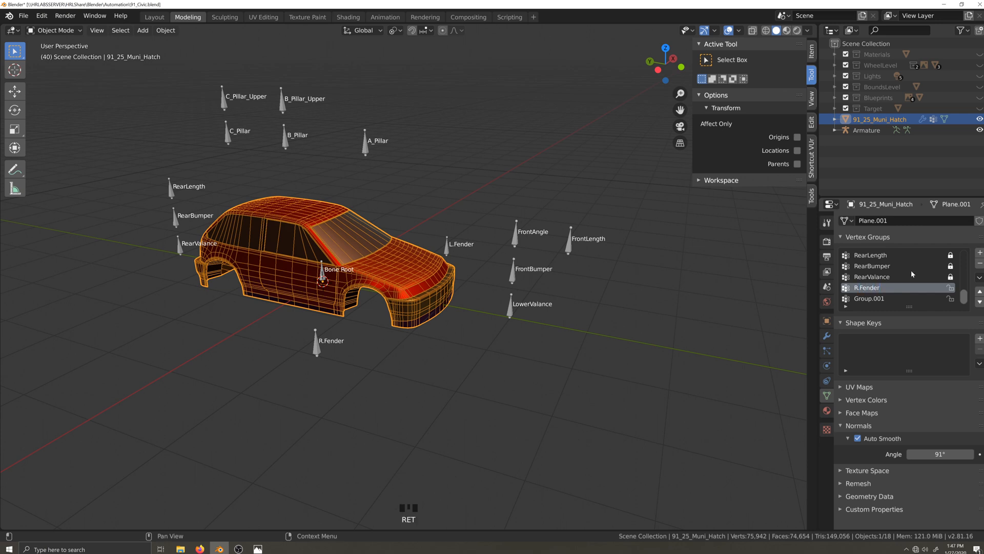
double_click(875, 298)
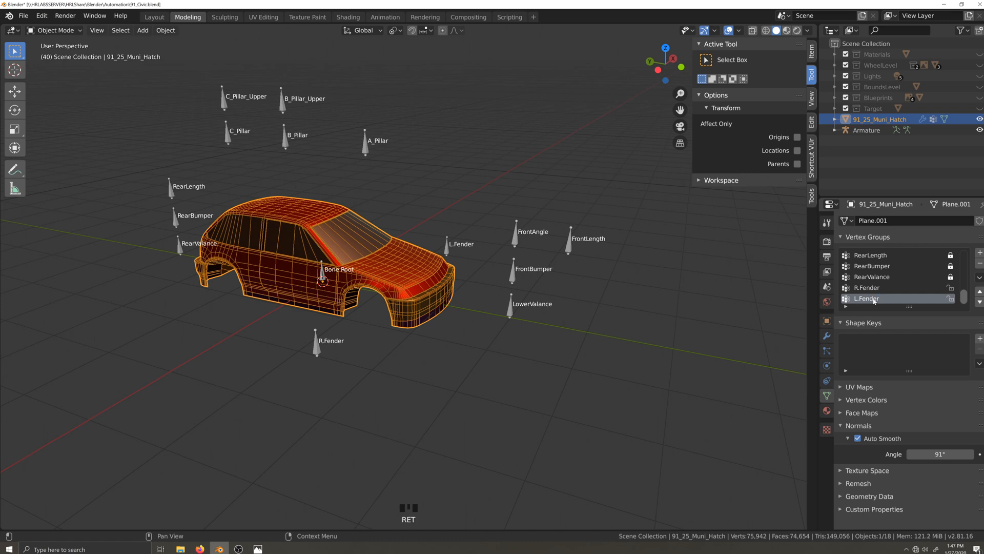
- Move the body's Armature modifier below the Mirror modifier and collapse its settings
click(826, 336)
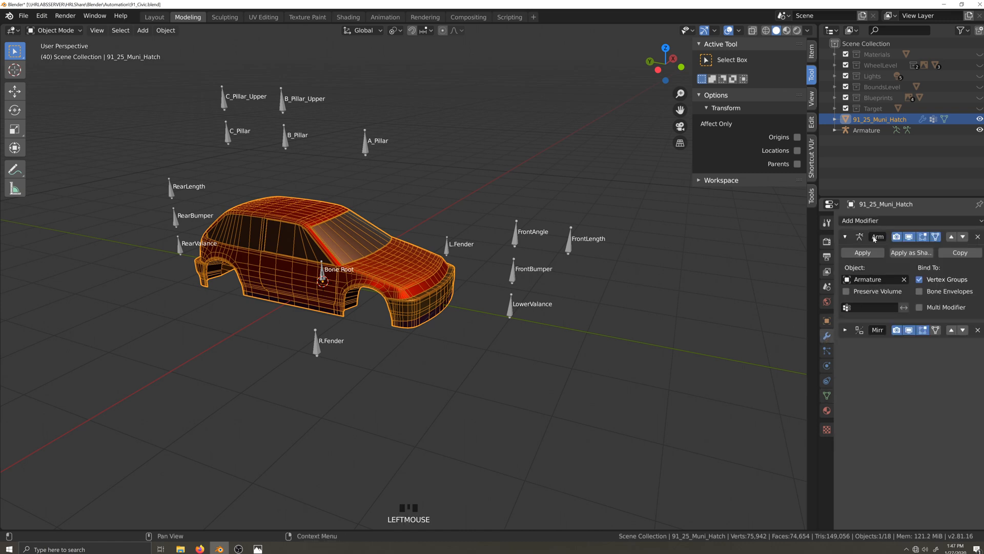
click(964, 237)
click(845, 255)
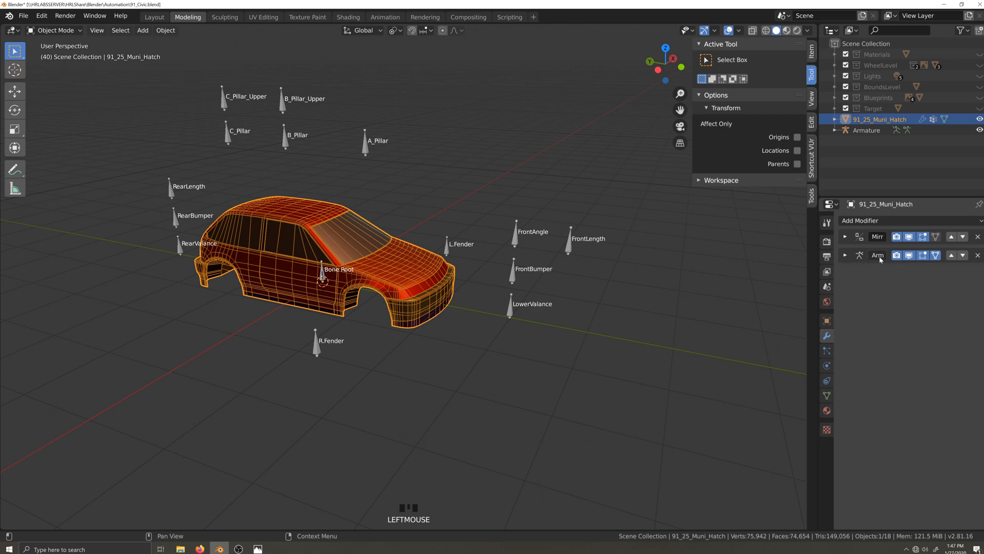
- In the body's Edit Mode with X-ray on, select all vertices around the front wheel arch lip from the left side view
key(Tab)
key(grave)
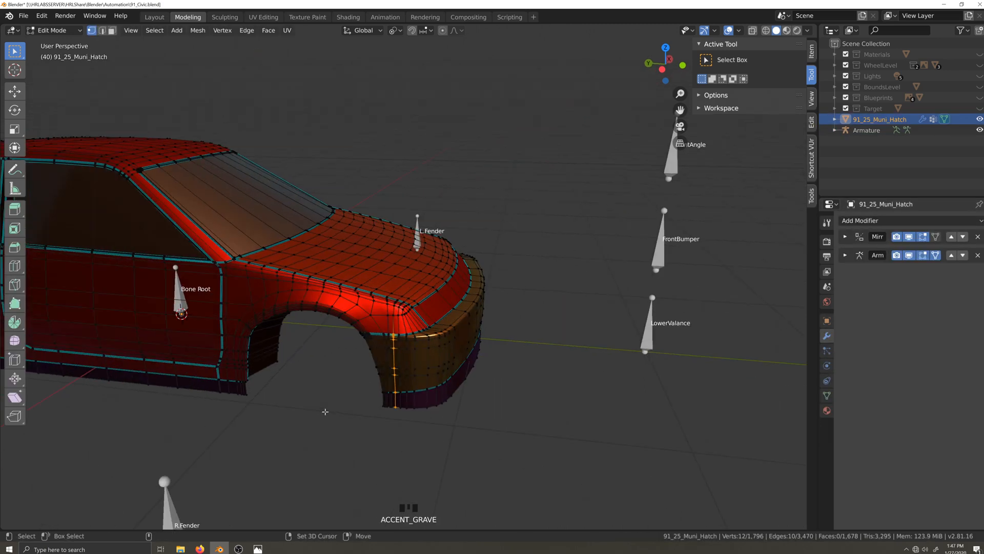
middle_drag(325, 411, 438, 403)
alt+middle_drag(336, 378, 389, 397)
scroll(393, 399, up, 2)
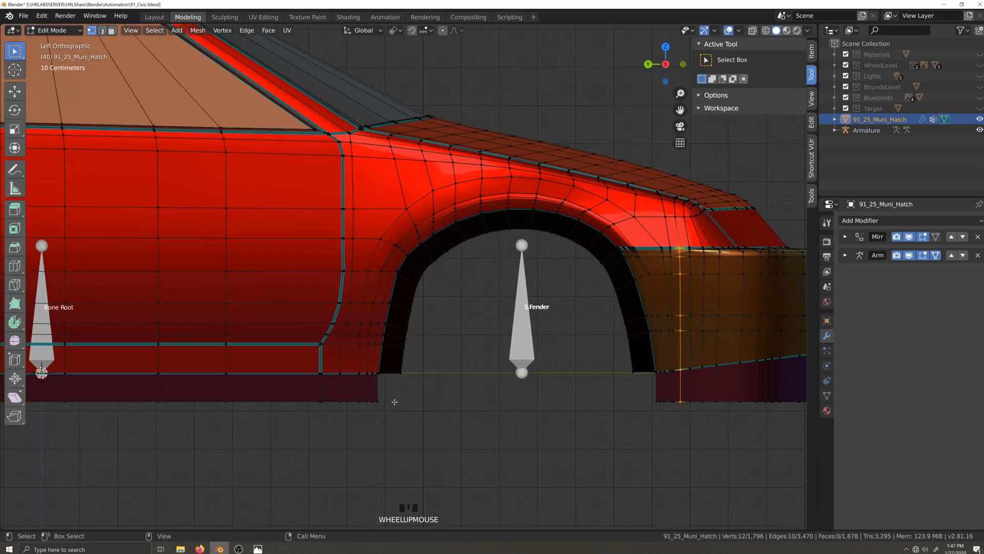
key(alt+z)
drag(364, 316, 412, 410)
shift+drag(368, 314, 392, 274)
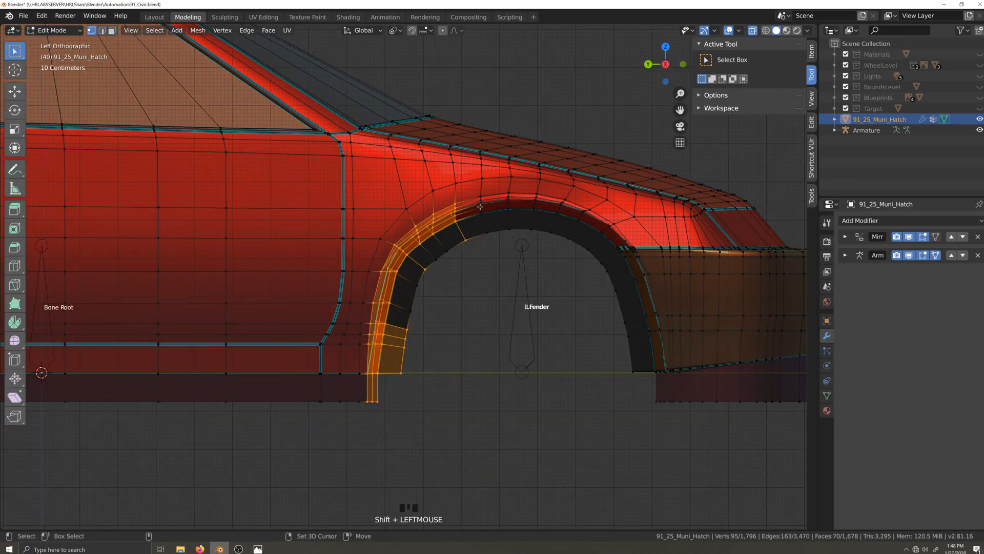
key(c)
mouse_move(480, 206)
mouse_down()
mouse_move(561, 210)
mouse_move(635, 305)
mouse_move(644, 397)
mouse_up()
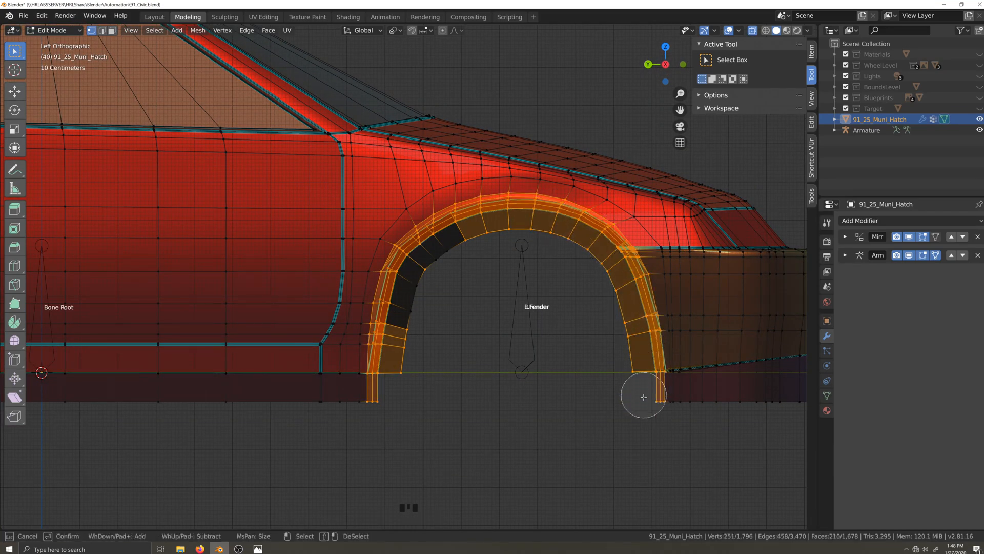
- Turn off the Mirror modifier's viewport display
key(grave)
middle_drag(643, 397, 603, 369)
scroll(589, 250, down, 4)
click(909, 237)
- Select the R.Fender bone in Pose Mode, lock its Y and Z location, and move it outward about 0.36 m along X
key(grave)
middle_drag(661, 349, 569, 319)
key(Tab)
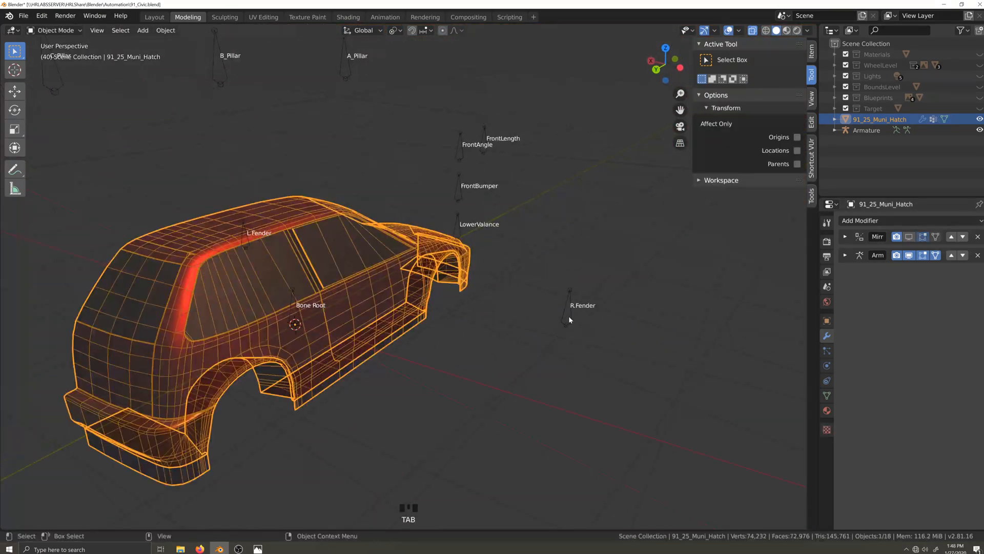
click(568, 316)
key(ctrl+Tab)
scroll(807, 78, up, 1)
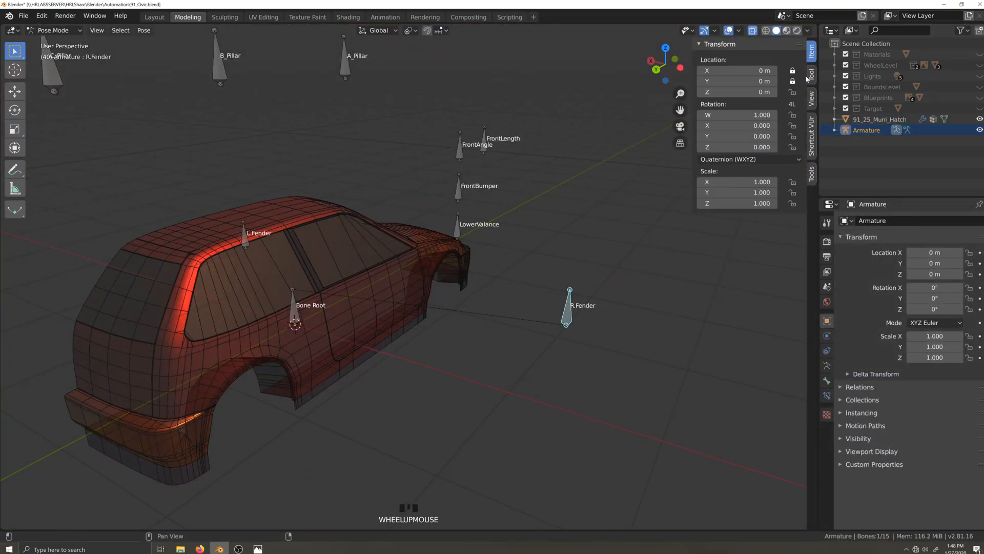
key(g)
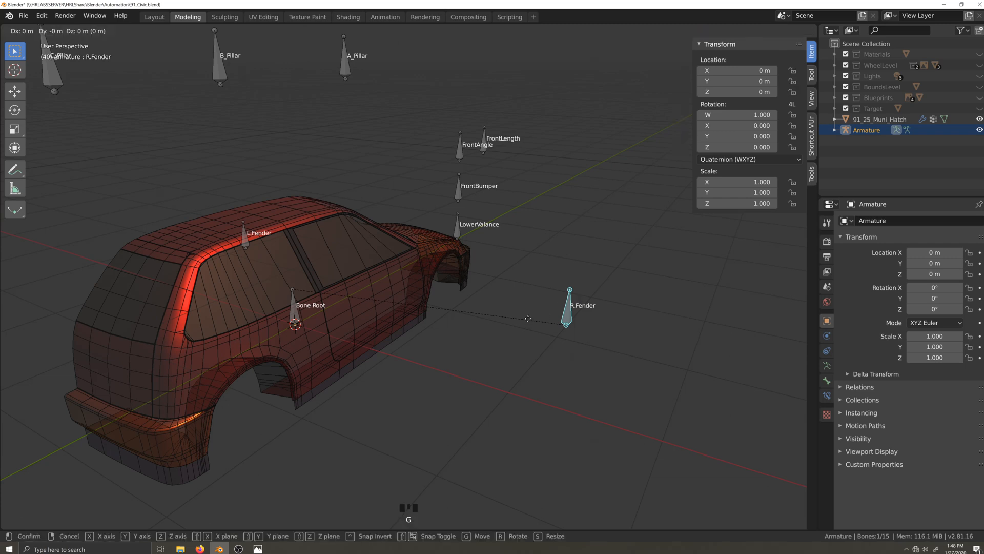
key(x)
right_click(559, 322)
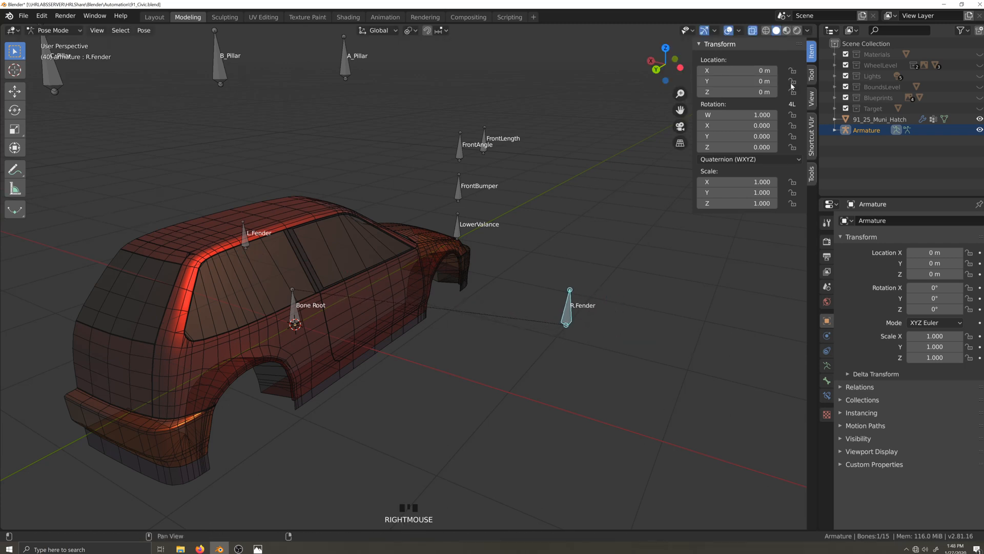
key(g)
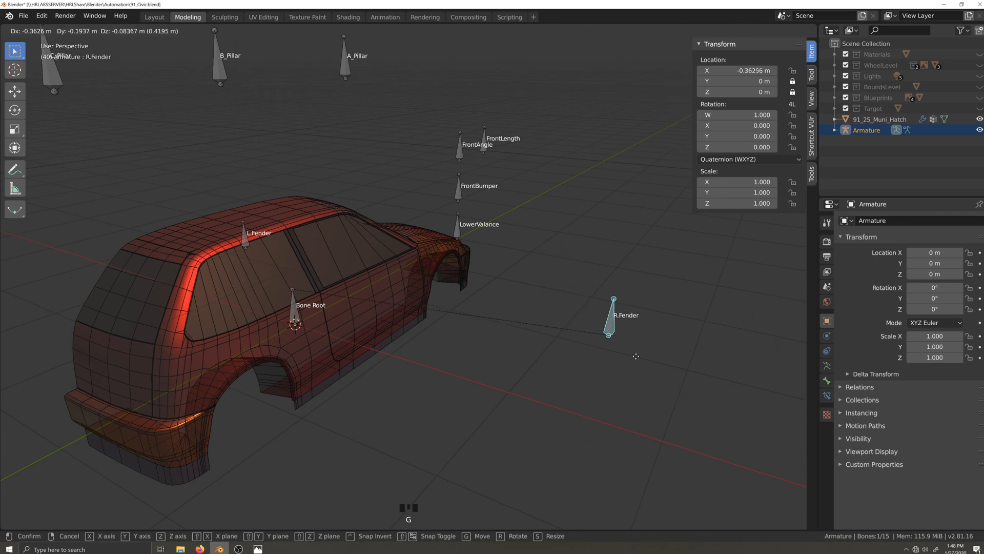
click(637, 358)
- Put the body mesh in Weight Paint and set the Draw brush to weight 0.3 with Add blending
key(ctrl+Tab)
click(411, 314)
key(Tab)
key(grave)
middle_drag(445, 331, 506, 327)
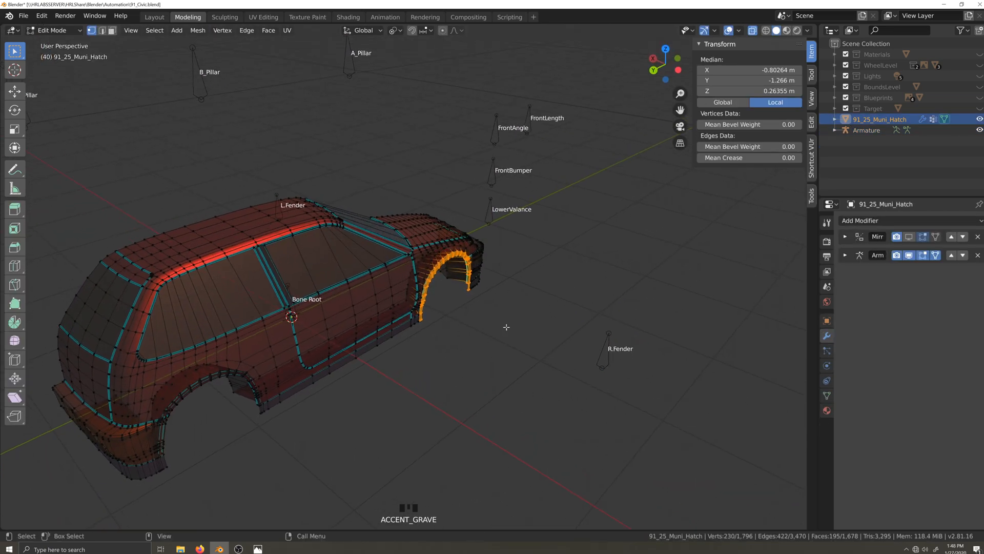
click(56, 30)
click(49, 89)
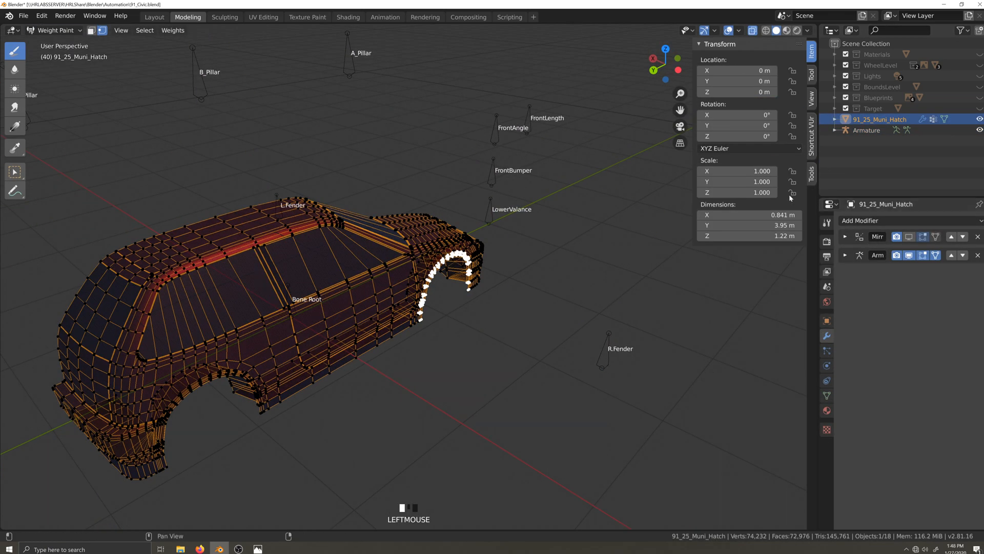
scroll(812, 169, down, 1)
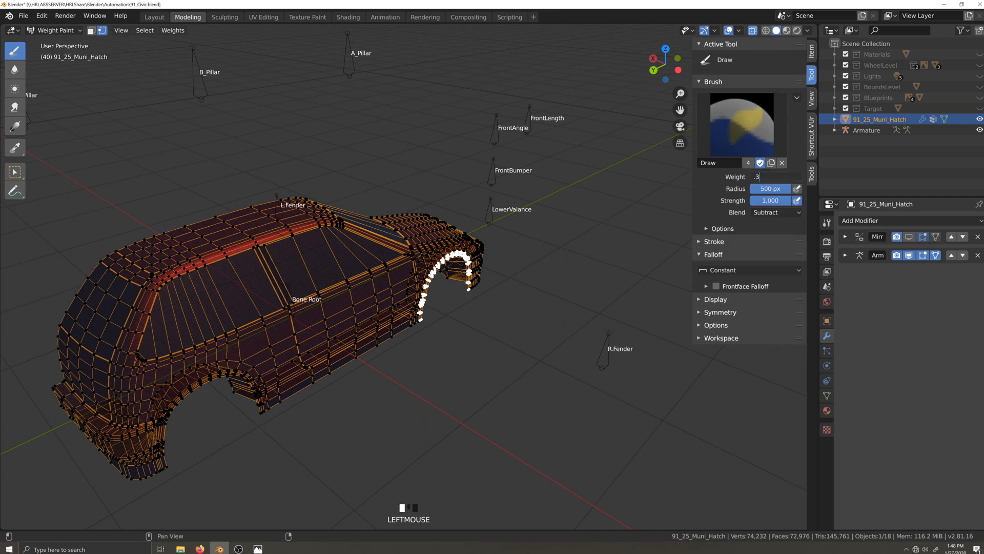
click(777, 212)
click(773, 333)
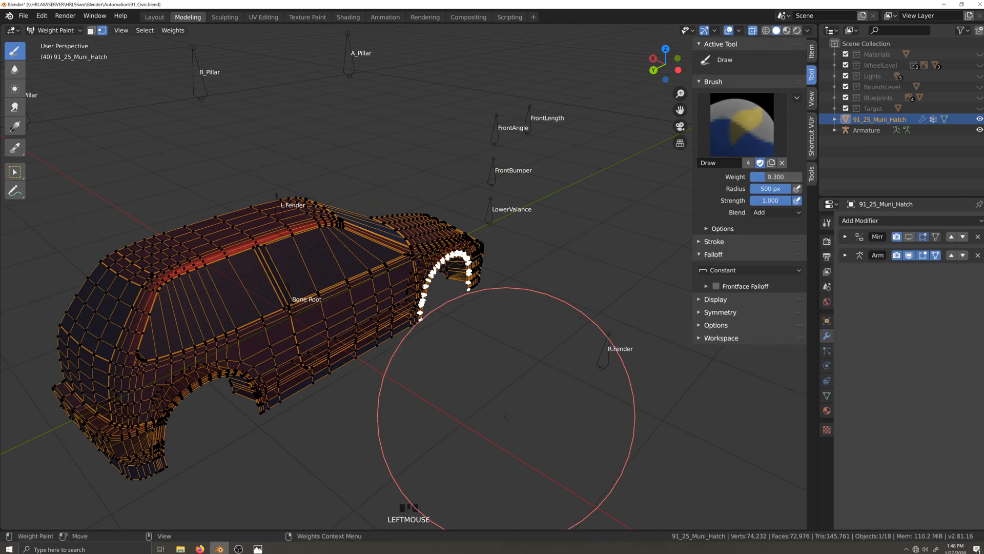
- Lock the L.Fender vertex group, make R.Fender active, and add 0.3 weight to the selected front arch vertices
click(828, 395)
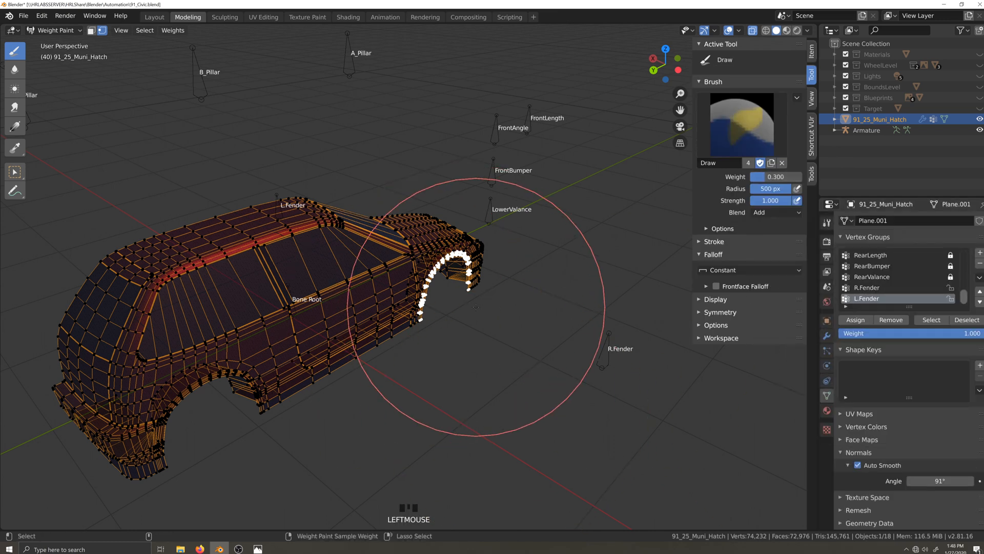
click(776, 213)
click(856, 290)
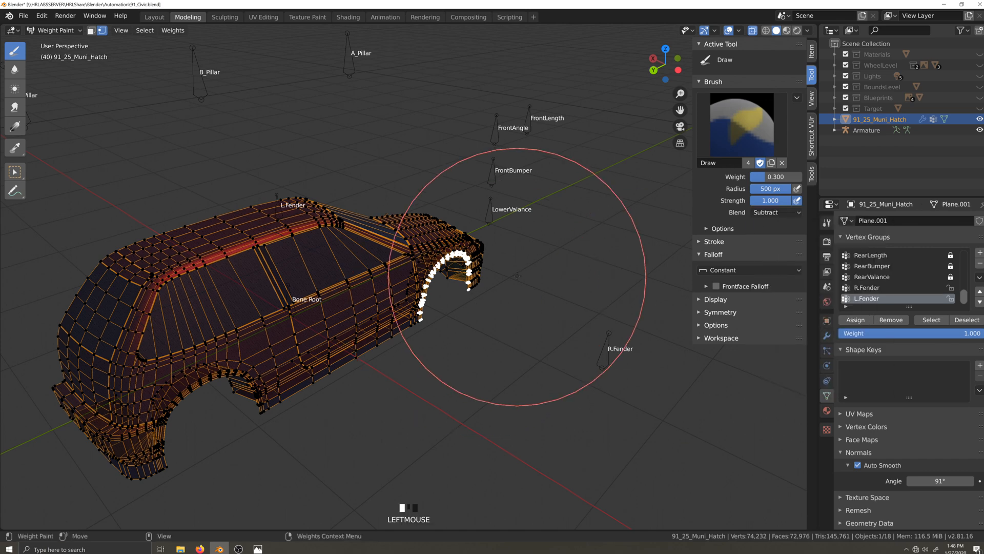
click(881, 288)
click(950, 299)
click(777, 212)
click(783, 295)
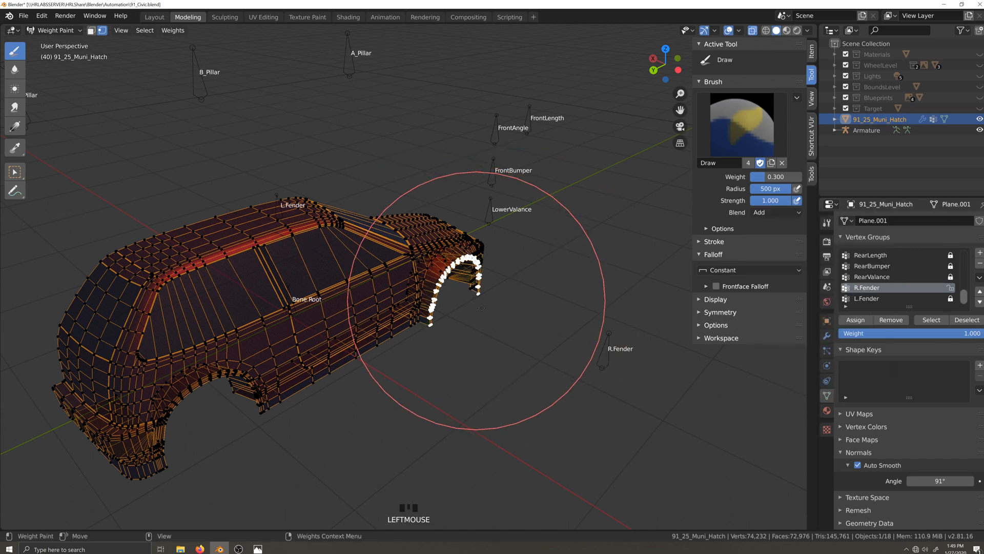
- Move the R.Fender bone outward about 0.18 m along X and inspect the front arch deformation
click(54, 30)
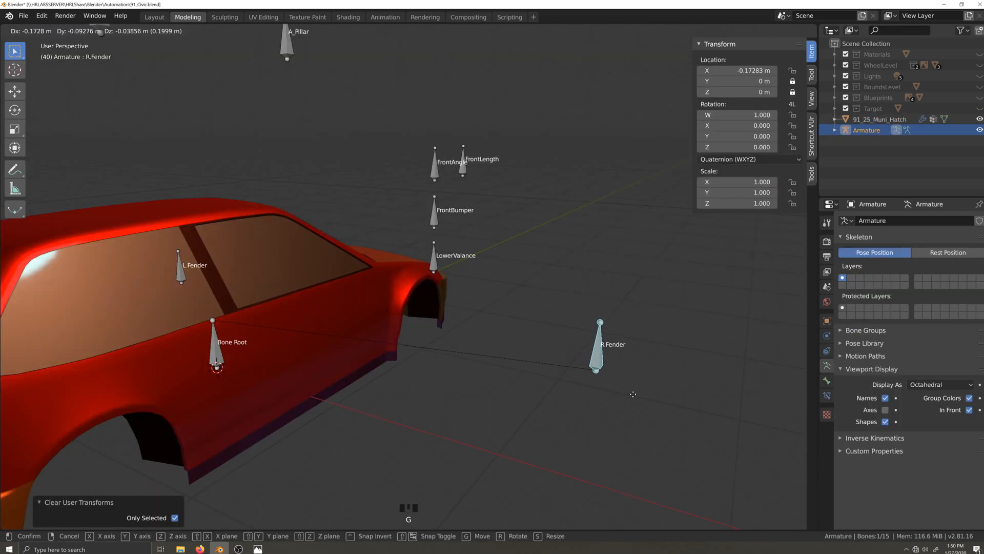
click(635, 397)
key(grave)
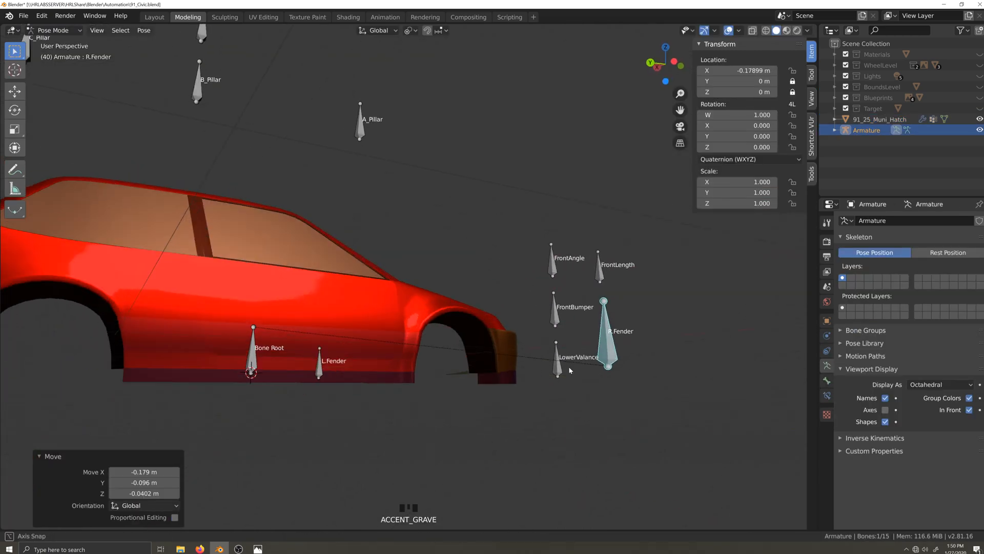
middle_drag(572, 421, 529, 407)
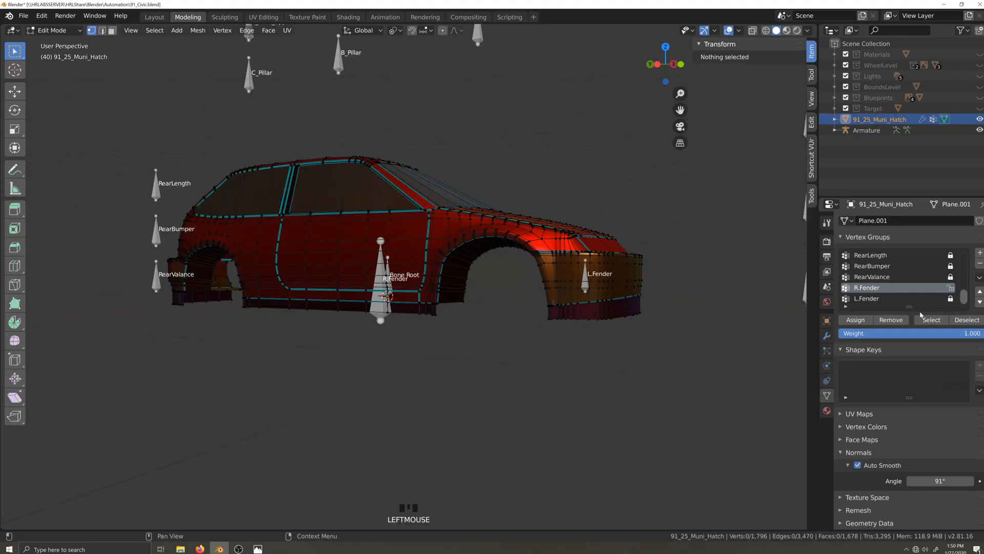
- In the body's Edit Mode with X-ray on, deselect the upper arch vertices, keeping only the lower arch ends selected
scroll(500, 262, up, 6)
key(alt+z)
ctrl+drag(380, 170, 522, 285)
ctrl+drag(455, 171, 633, 253)
ctrl+drag(586, 177, 701, 270)
ctrl+drag(655, 269, 700, 291)
scroll(470, 284, up, 2)
ctrl+drag(459, 285, 500, 304)
key(grave)
middle_drag(528, 385, 624, 400)
scroll(623, 400, down, 2)
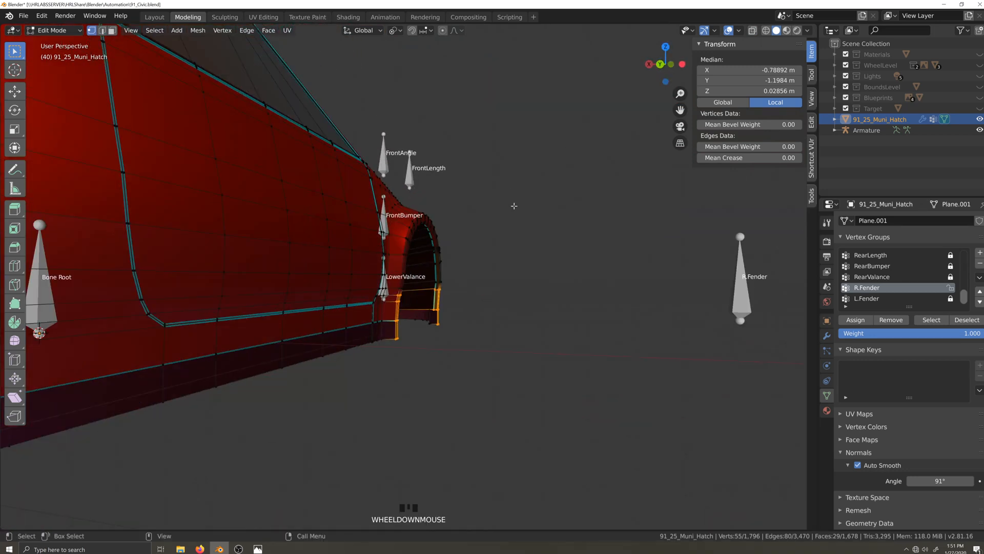
- In Weight Paint with X-ray on, set the Draw brush to weight 0.01 with Subtract blending and undo the trial stroke
click(54, 30)
click(52, 93)
key(alt+z)
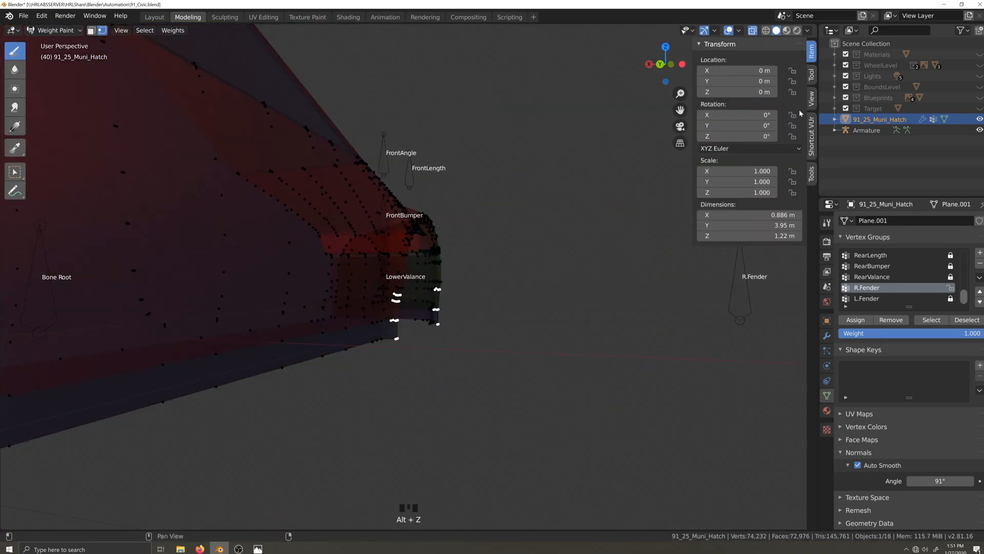
scroll(800, 114, down, 1)
click(777, 212)
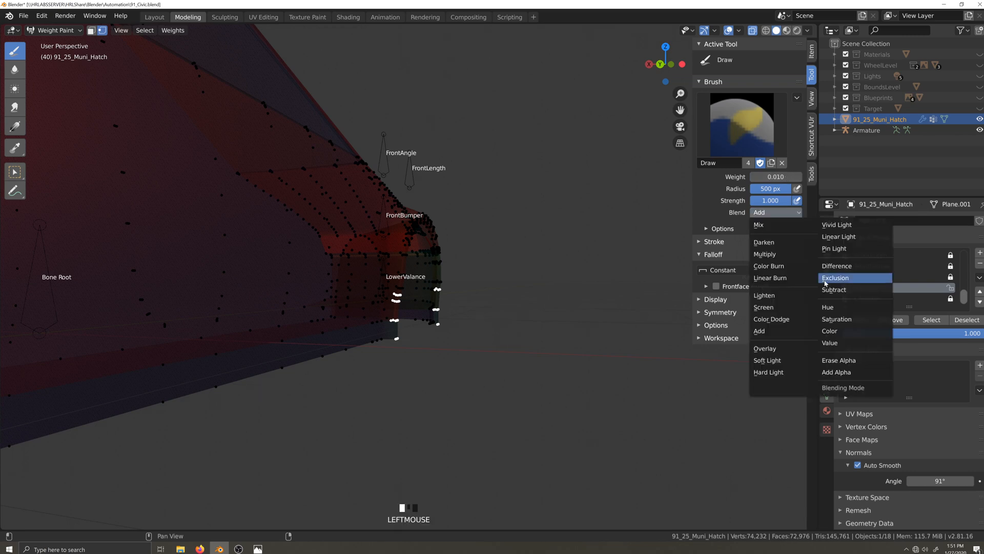
click(791, 277)
key(grave)
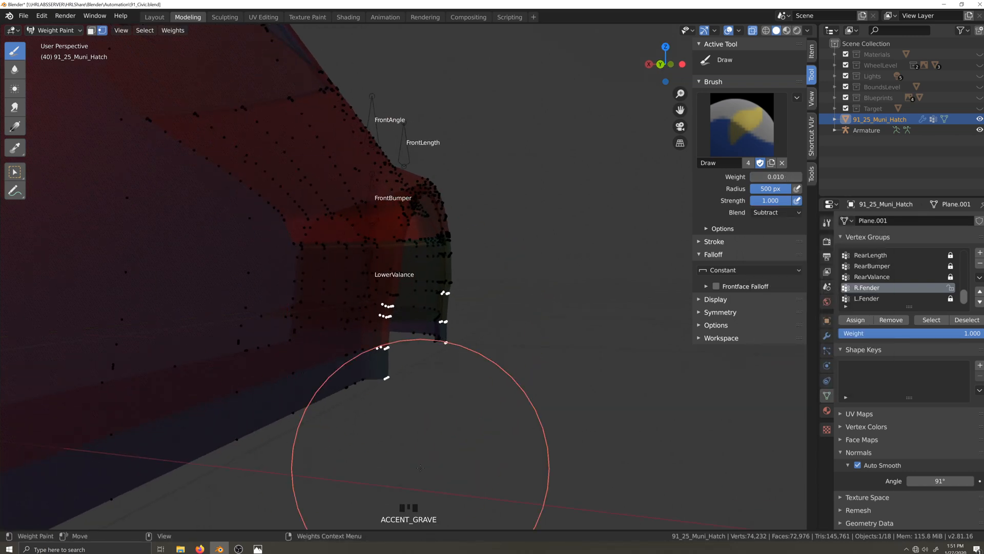
key(ctrl+z)
- Limit the selection to the lowest rows of the arch ends for subtracting R.Fender weight, and show the wireframe overlay
click(55, 30)
click(53, 54)
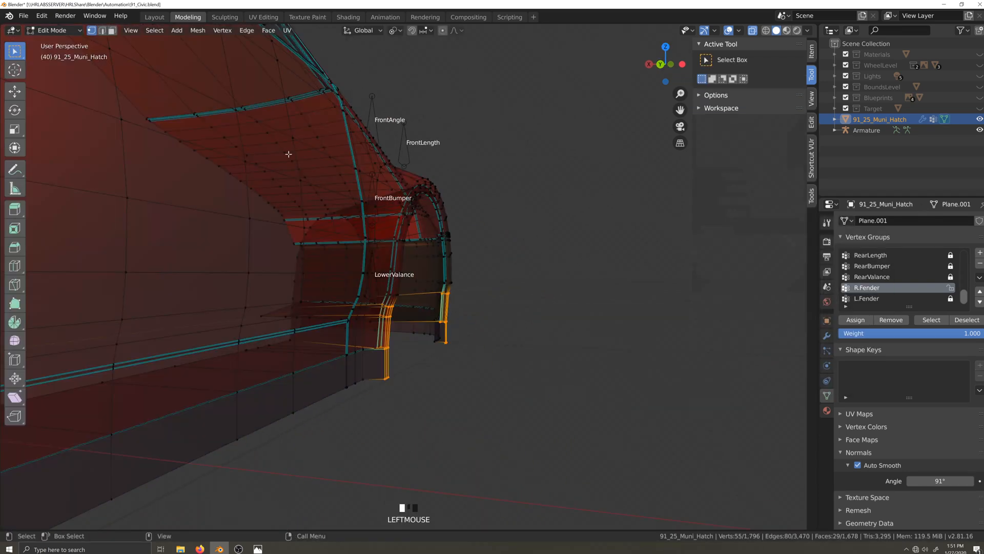
click(72, 30)
click(53, 86)
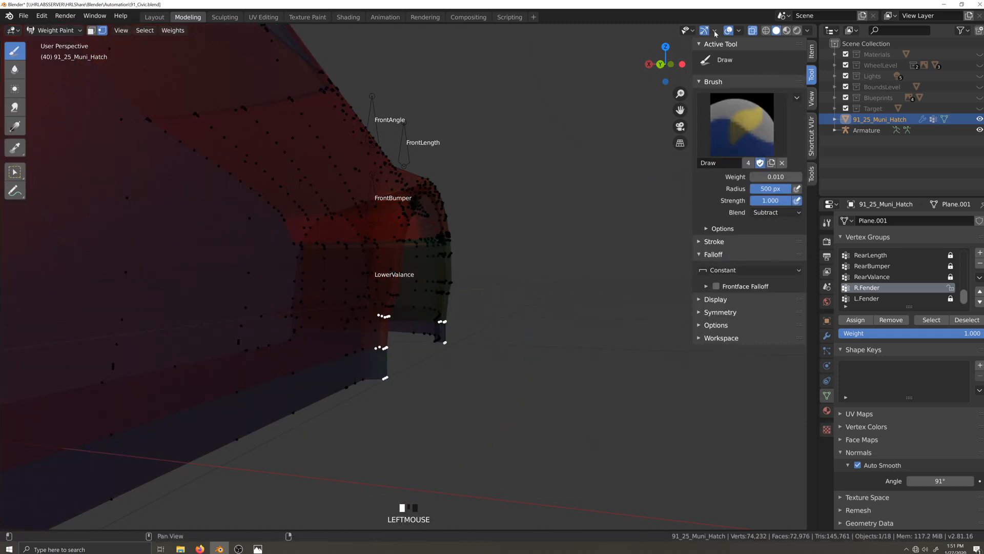
click(738, 30)
click(684, 213)
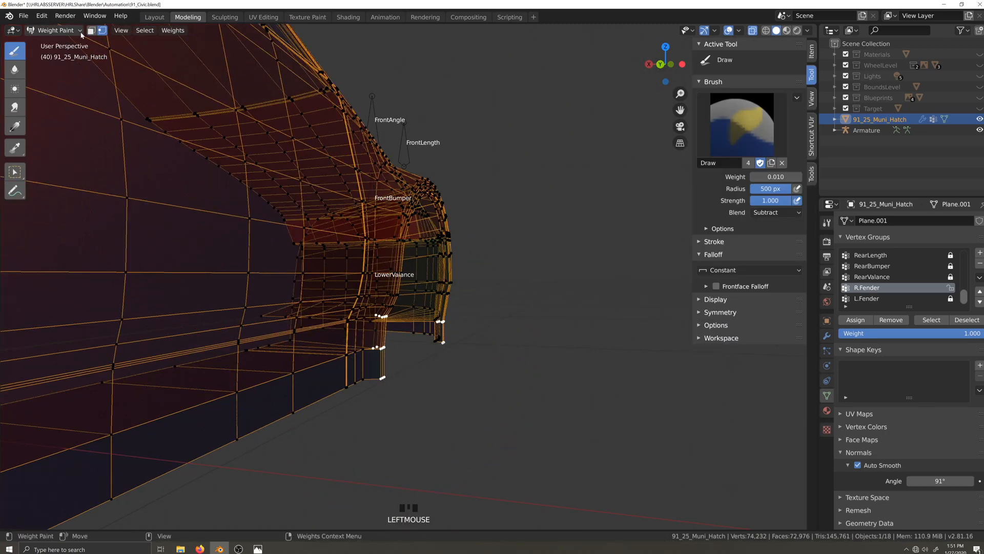
- Deselect the upper rows at the arch's rear end and return to Weight Paint to subtract weight from the remaining vertices
click(79, 33)
click(58, 55)
ctrl+drag(361, 303, 437, 361)
click(67, 31)
click(64, 89)
scroll(439, 359, down, 3)
- Return the body to Object Mode with X-ray off and turn on the Mirror modifier's viewport display
click(69, 32)
click(62, 43)
middle_drag(518, 307, 486, 338)
scroll(487, 339, down, 5)
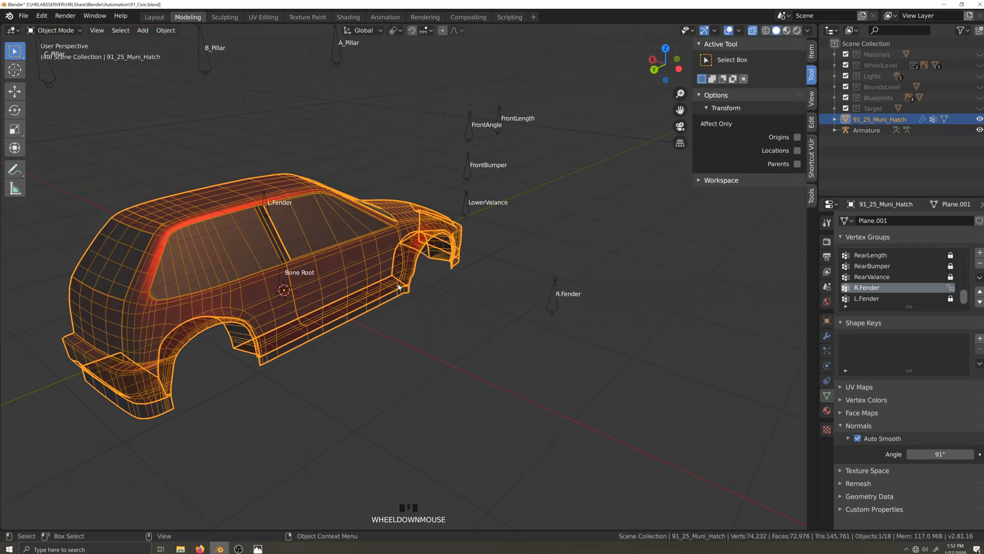
key(shift+grave)
click(487, 338)
click(826, 222)
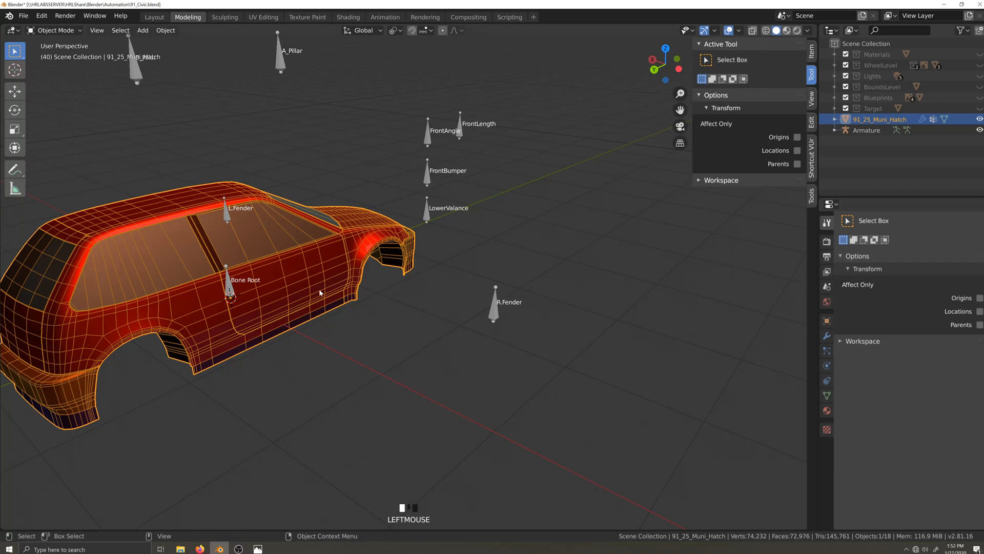
click(826, 336)
key(grave)
key(shift+grave)
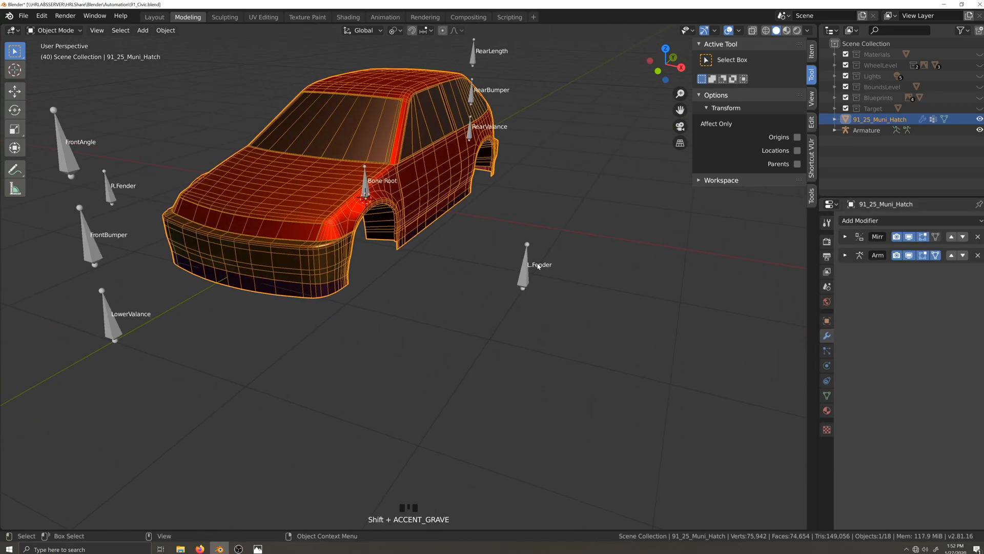
- Select the L.Fender bone in Pose Mode, lock its Y and Z location, and move it outward about 0.38 m along X
click(531, 269)
key(ctrl+Tab)
scroll(574, 294, up, 3)
key(g)
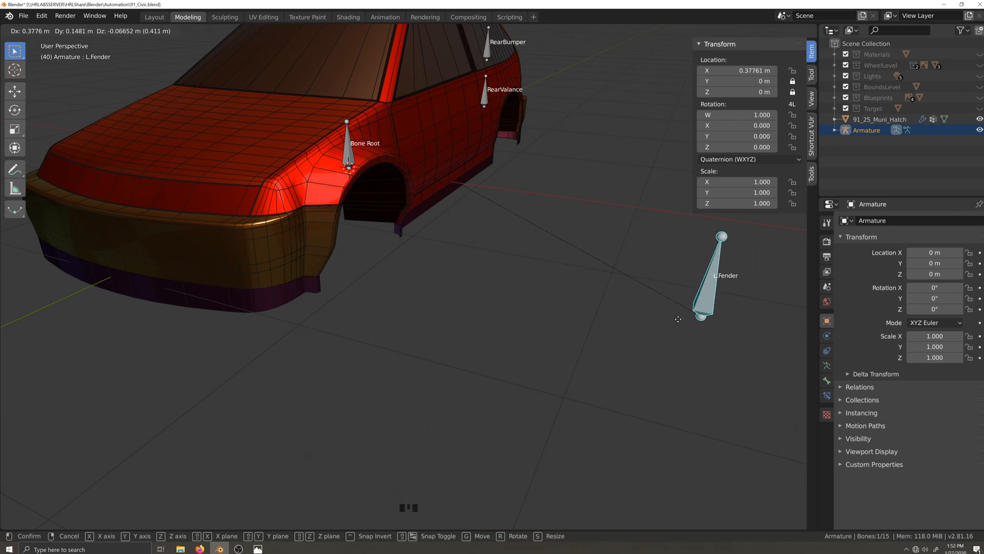
click(675, 313)
- Select the sill vertices at the front arch's rear lower end and subtract weight from them at 0.01 in Weight Paint
key(grave)
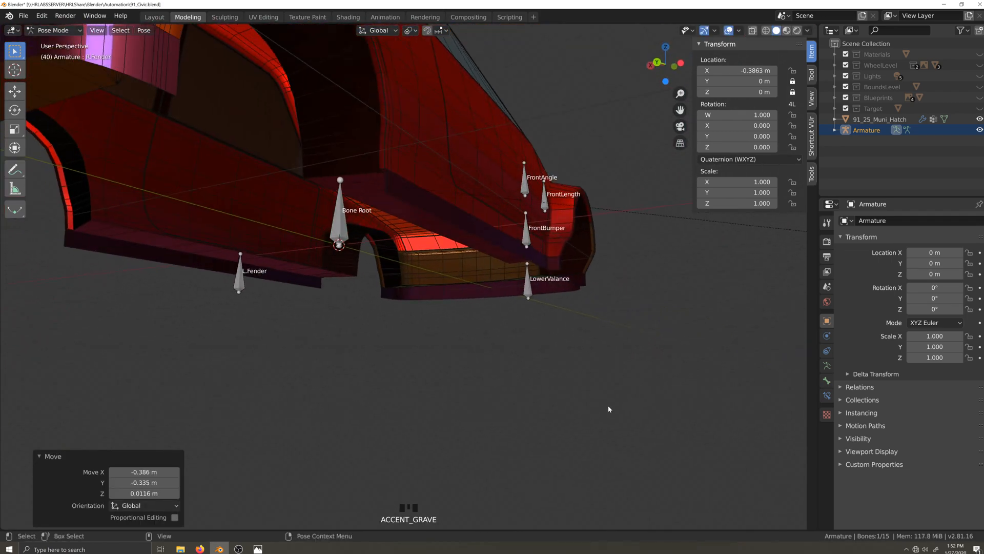
scroll(543, 428, up, 5)
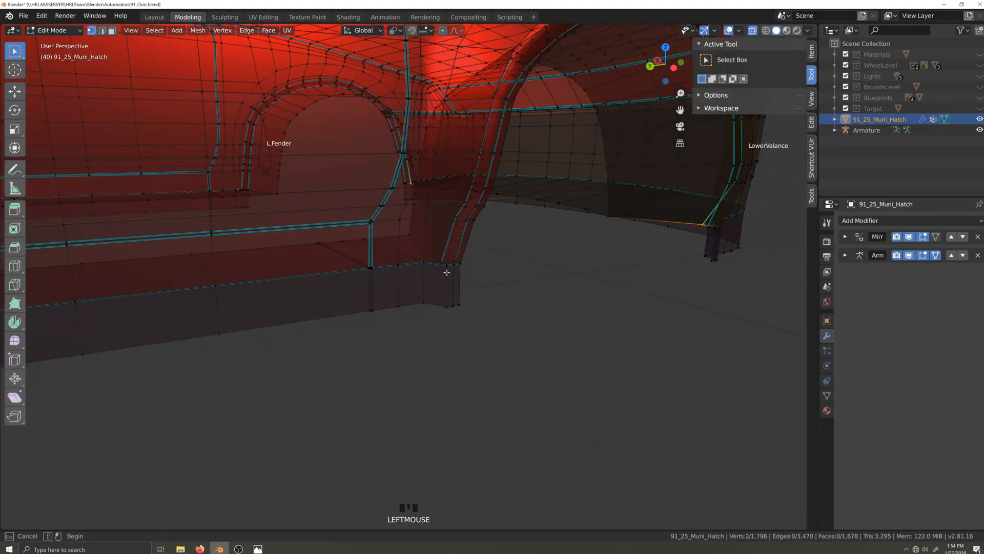
click(57, 30)
click(57, 89)
key(grave)
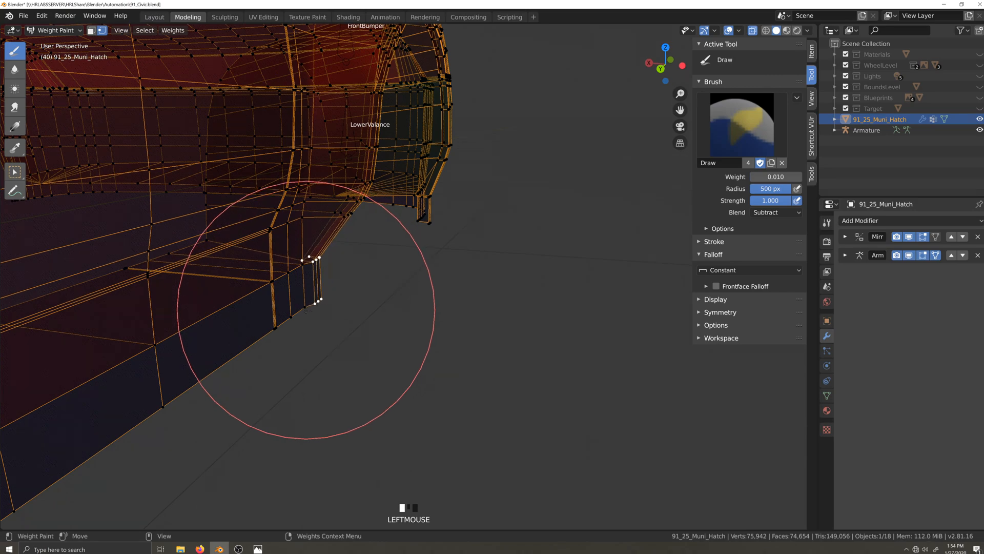
key(grave)
scroll(308, 287, down, 4)
click(55, 30)
click(56, 42)
- With X-ray on, select the vertices at the arch's lower end beside the front bumper and subtract weight at 0.01 in Weight Paint
key(grave)
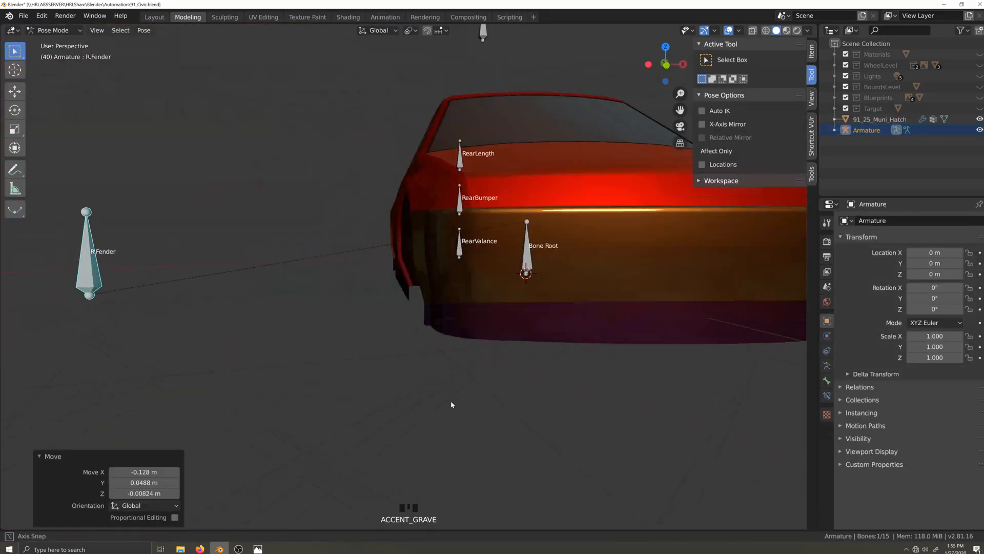
middle_drag(450, 402, 463, 405)
key(Tab)
key(grave)
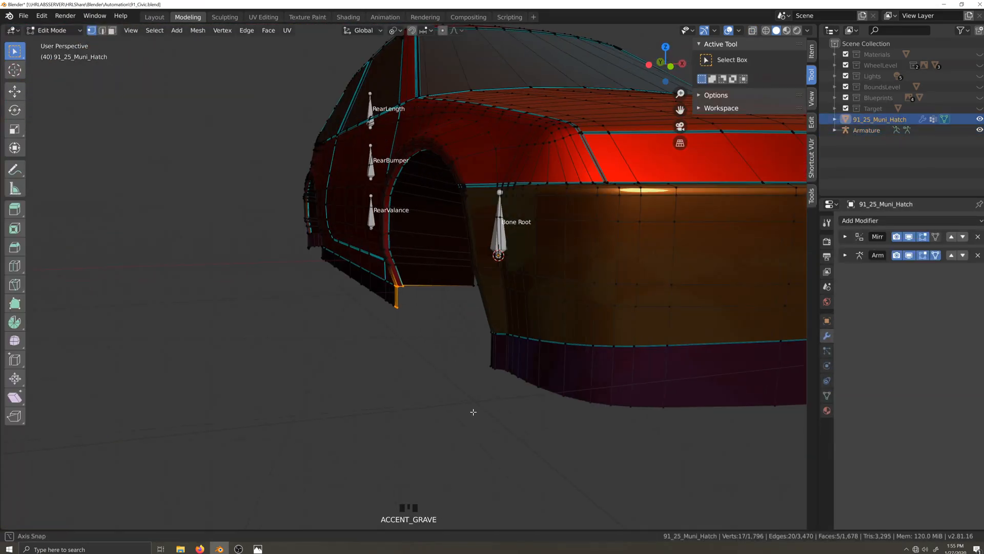
key(alt+z)
drag(495, 329, 529, 394)
click(58, 31)
click(58, 86)
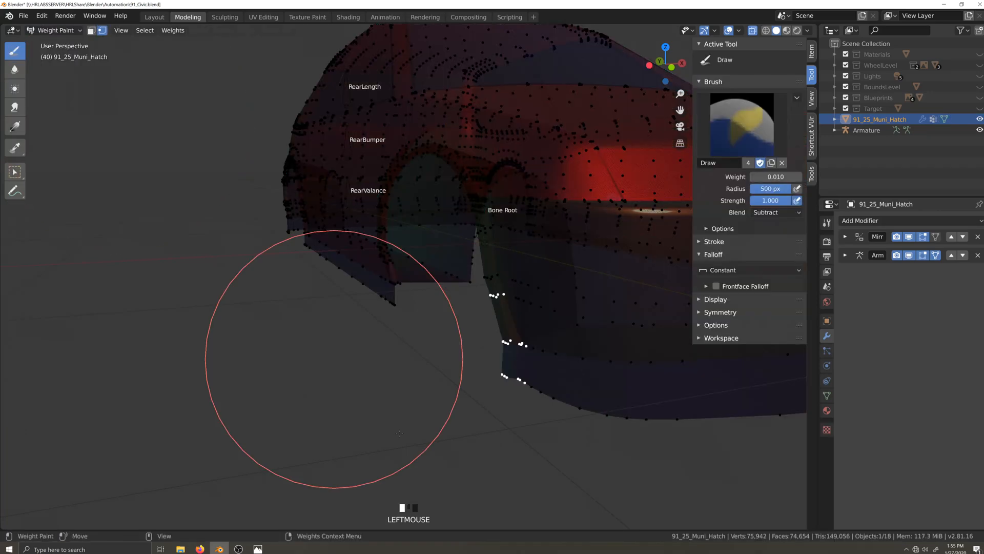
key(grave)
key(grave)
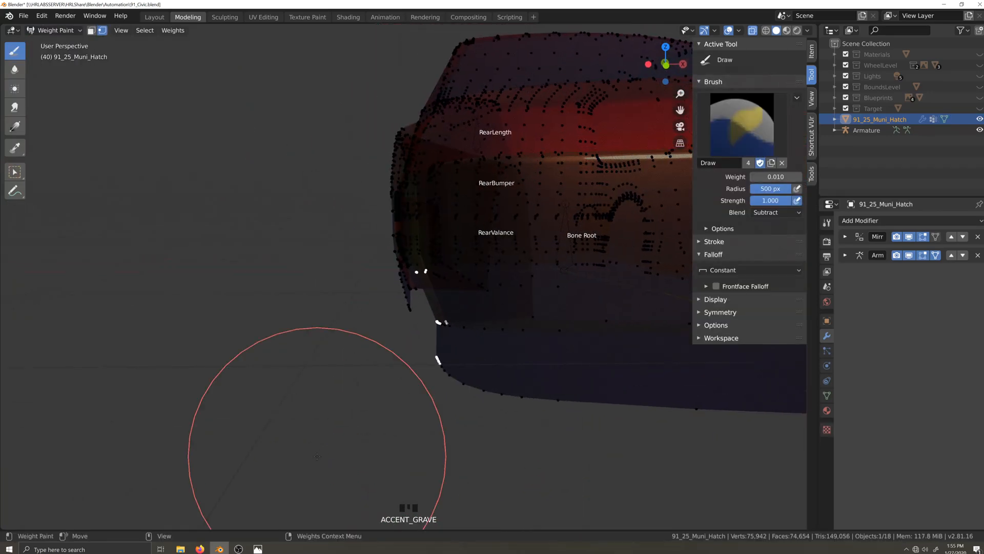
- Deselect the lowest rows at the arch's bumper end and return to Weight Paint to subtract weight from the row above
key(shift+grave)
click(57, 31)
click(55, 54)
drag(466, 335, 492, 357)
click(57, 31)
click(57, 90)
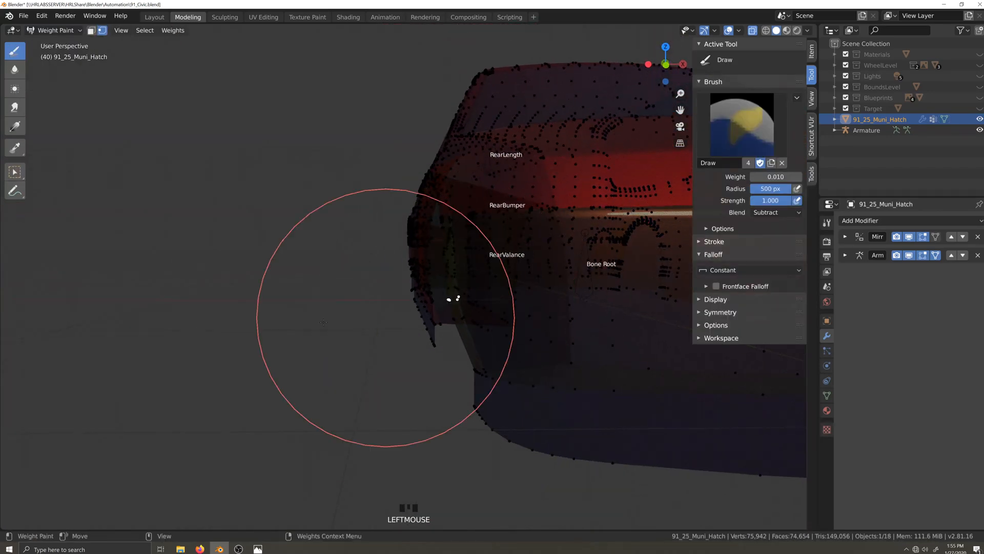
key(grave)
key(z)
key(grave)
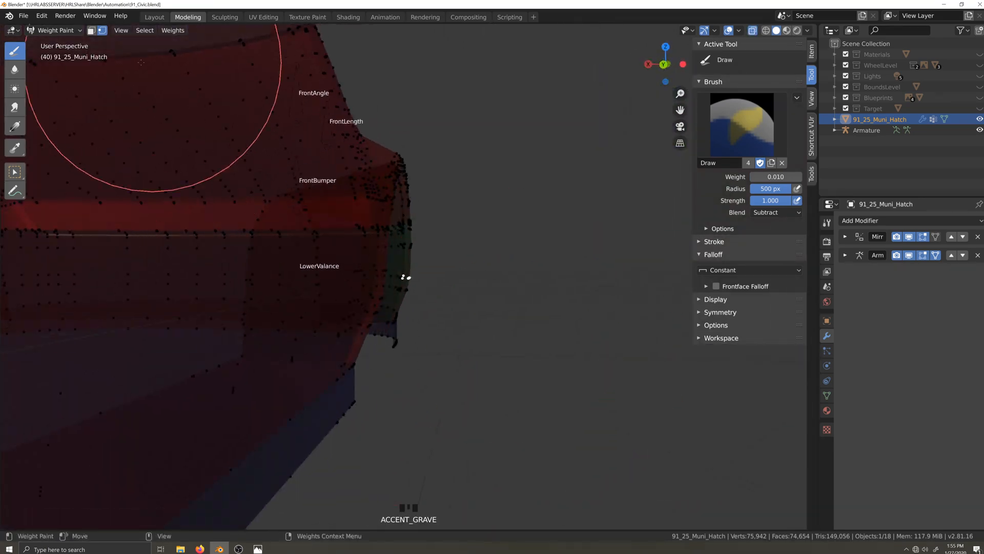
- Select the vertex row above the sill at the front arch's rear end and subtract weight from it at 0.01 in Weight Paint
click(55, 31)
click(54, 55)
key(grave)
drag(332, 291, 365, 311)
click(55, 31)
click(57, 89)
key(grave)
click(365, 306)
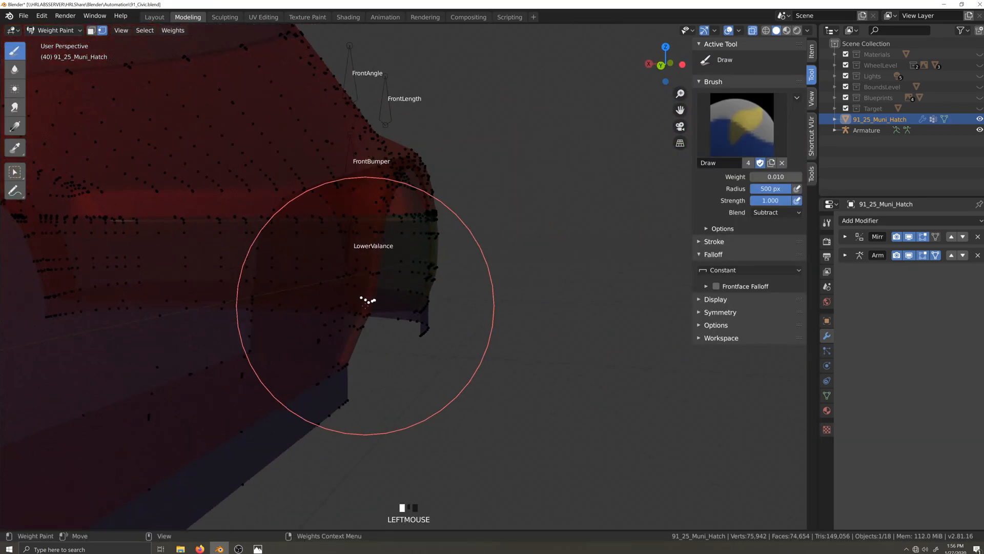
- Turn X-ray off, clear the R.Fender bone's user transforms in Pose Mode, and move it outward about 0.28 m in X to test the flare
key(grave)
click(56, 31)
click(57, 42)
key(alt+z)
key(grave)
click(636, 348)
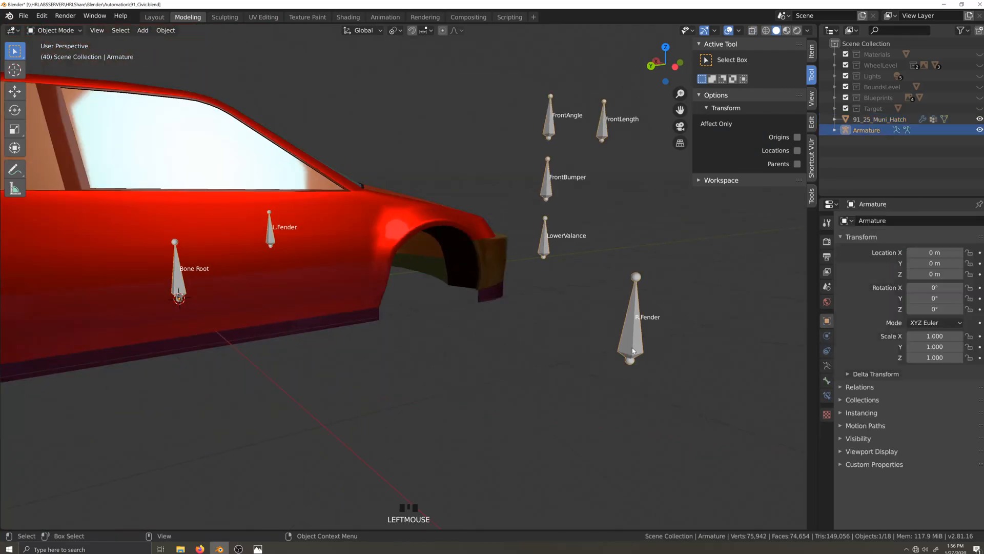
key(ctrl+Tab)
key(grave)
key(grave)
key(g)
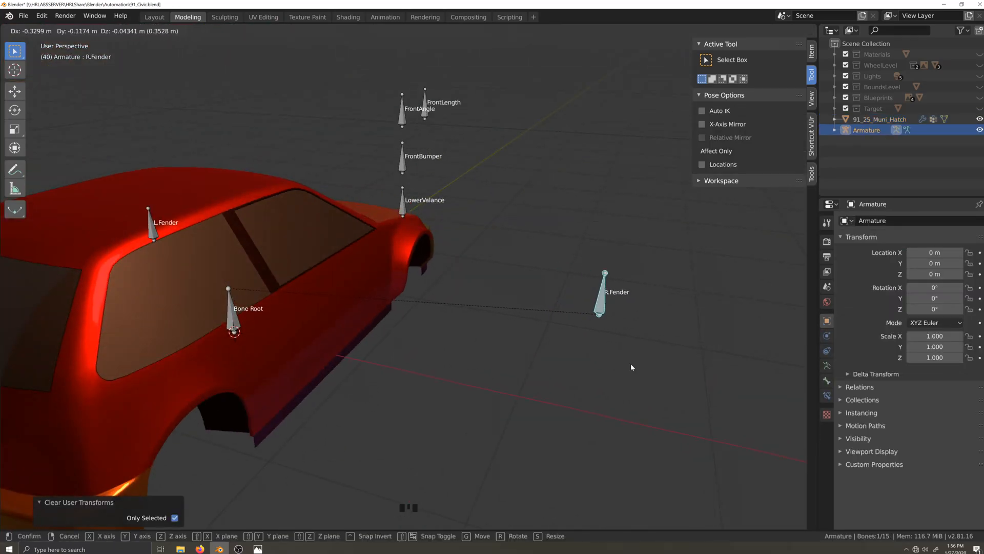
click(632, 367)
key(grave)
key(grave)
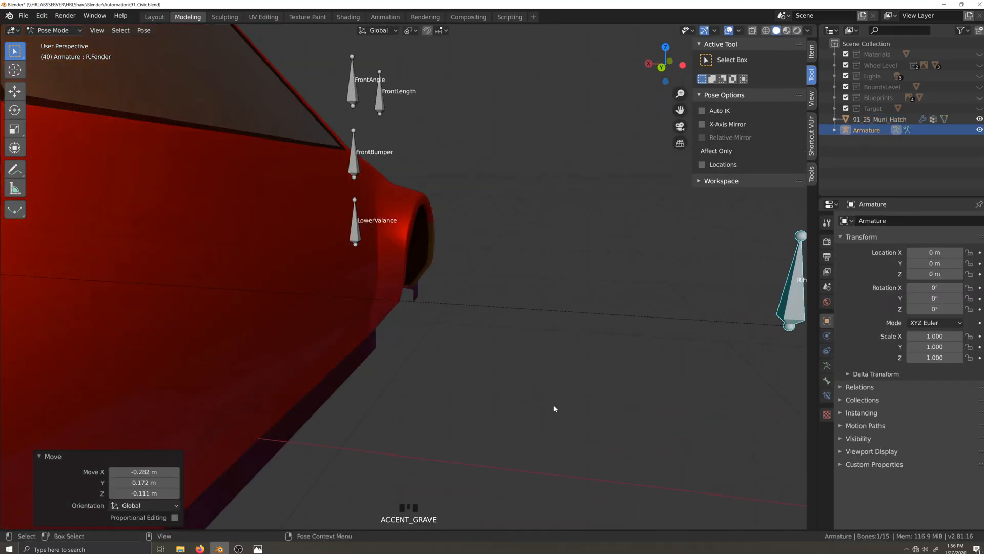
- With X-ray on, select the body vertices near both lower ends of the front arch in Edit Mode and return to Weight Paint
key(ctrl+Tab)
click(382, 320)
key(Tab)
scroll(409, 333, up, 2)
key(alt+z)
key(grave)
drag(402, 354, 351, 303)
key(grave)
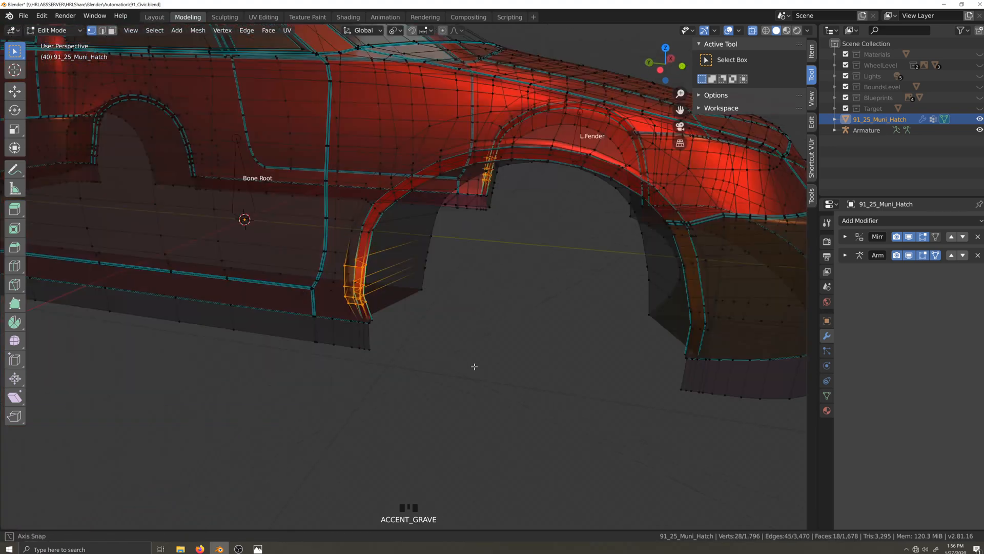
shift+drag(501, 318, 556, 383)
key(grave)
key(Tab)
key(grave)
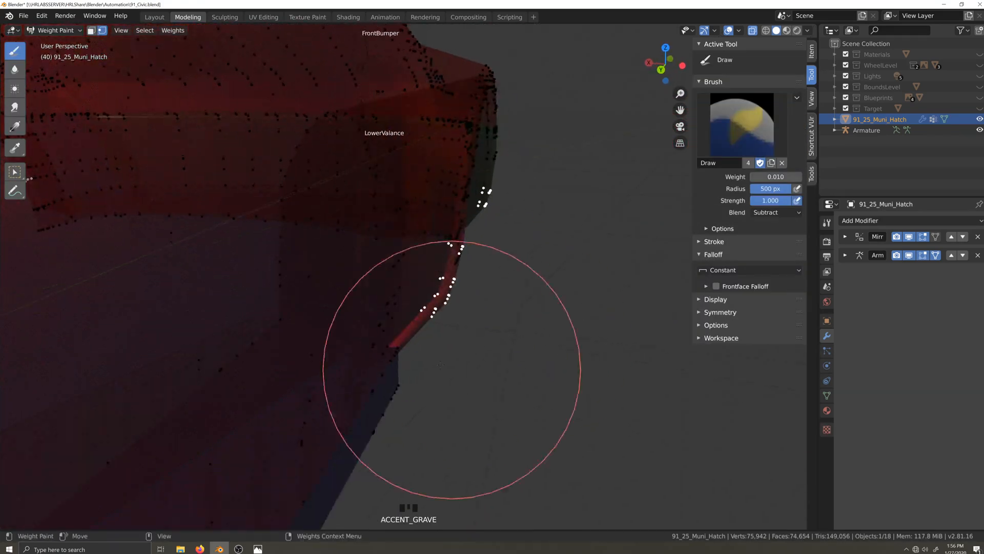
- Subtract weight at 0.01 from the selected vertices at both lower ends of the front arch
key(grave)
click(378, 398)
key(grave)
click(398, 374)
key(grave)
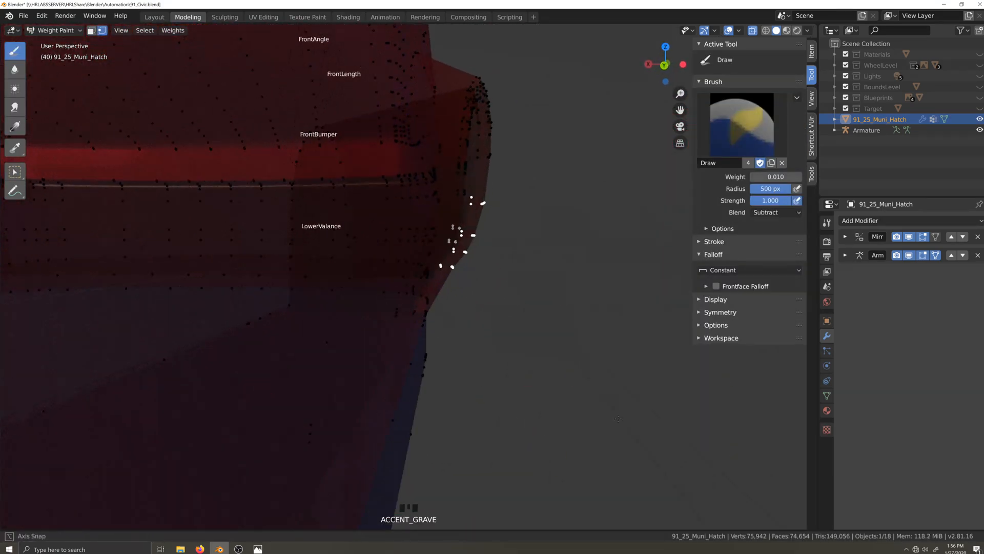
click(426, 362)
key(grave)
key(grave)
- Switch the brush blend to Add and restore some weight at 0.01 on the selected front arch vertices
click(782, 214)
click(783, 340)
click(395, 387)
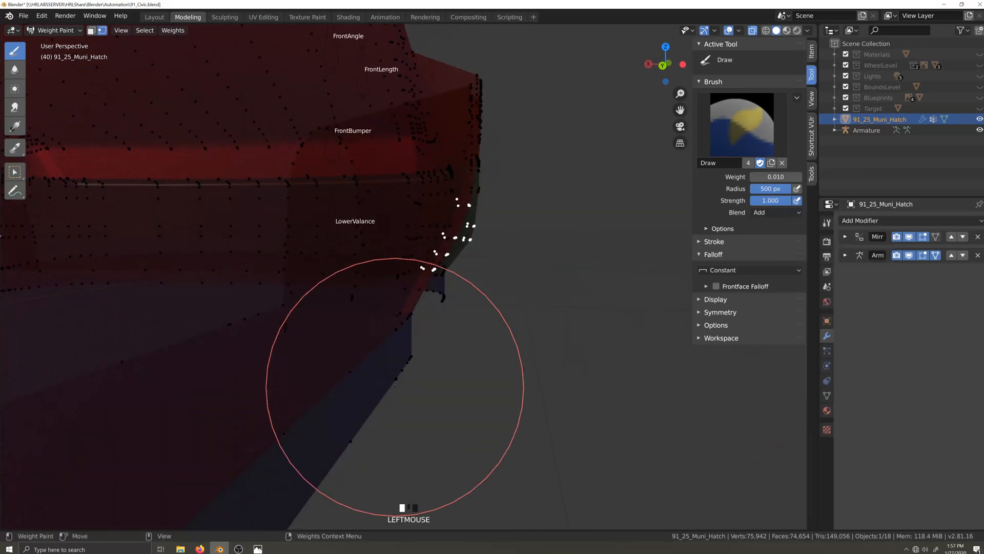
key(grave)
key(grave)
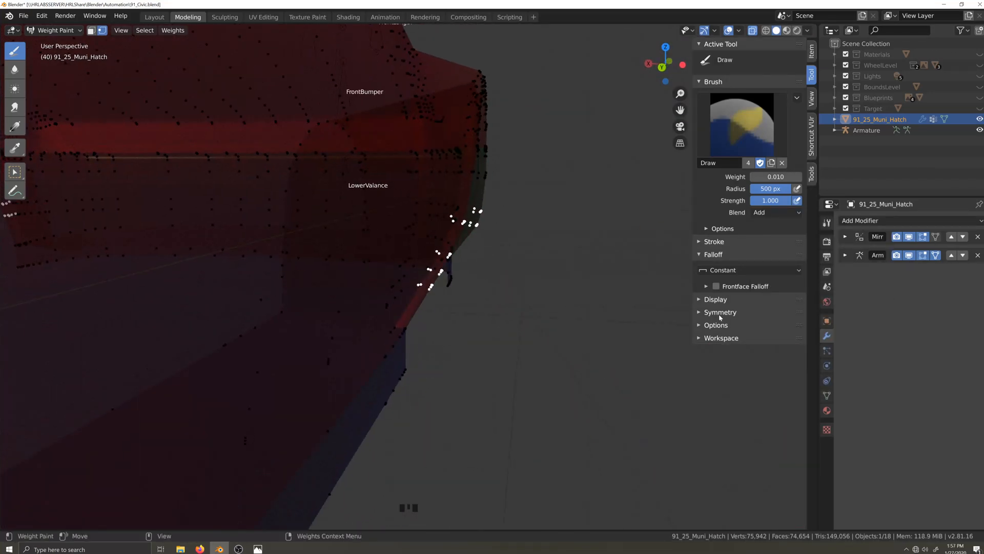
- Set the brush blend back to Subtract and reduce the selected front arch vertices at weight 0.01, checking the curve from both sides
click(782, 213)
click(853, 303)
key(grave)
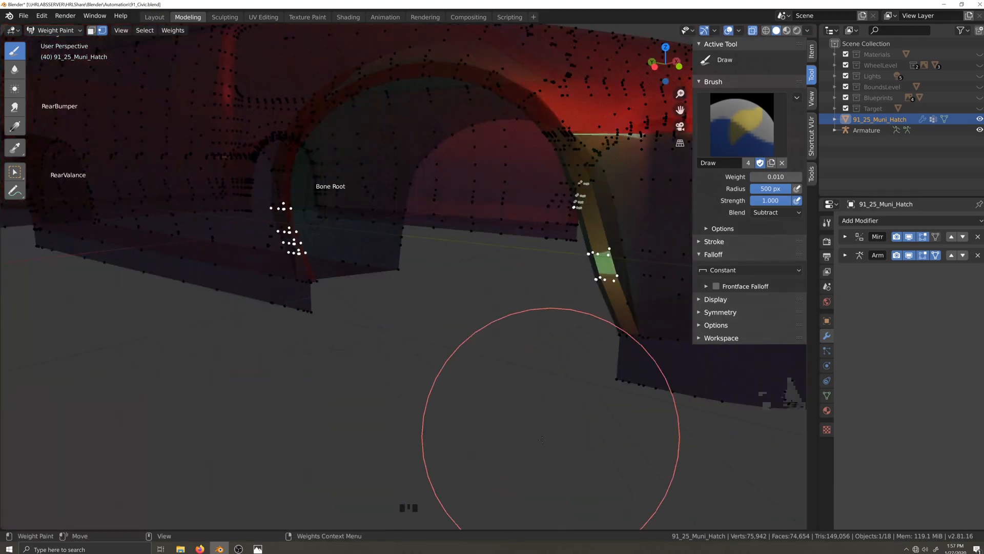
key(grave)
click(466, 369)
key(grave)
key(grave)
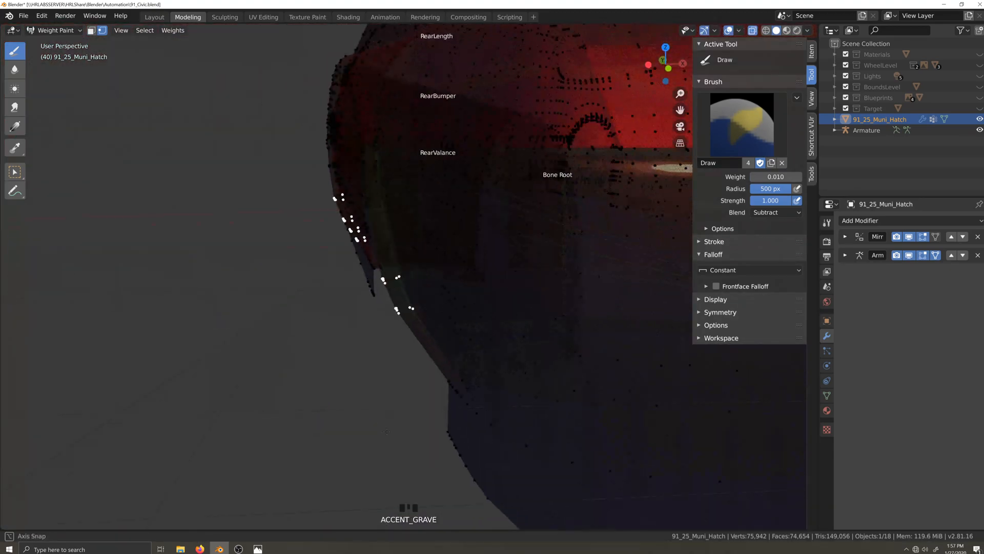
key(grave)
key(grave)
scroll(441, 353, down, 2)
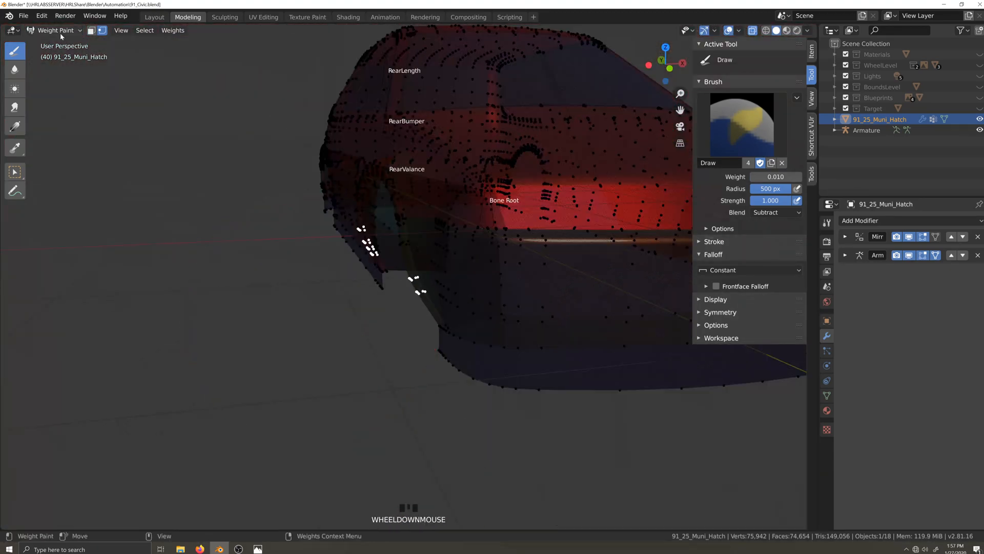
- Reset the R.Fender bone with Clear User Transforms in Pose Mode and try moving it to check the front arch's flare
key(ctrl+Tab)
key(grave)
click(663, 290)
right_click(671, 322)
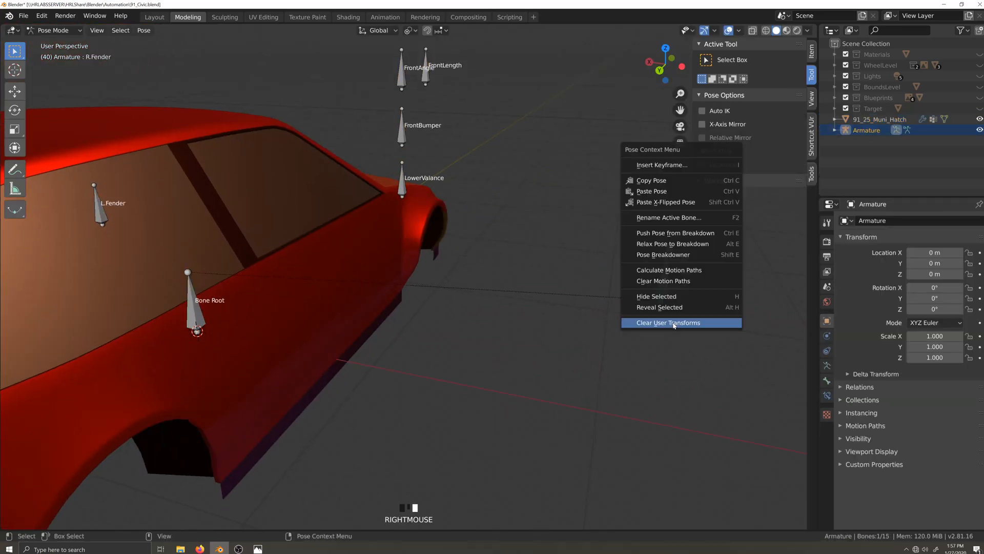
click(672, 322)
key(g)
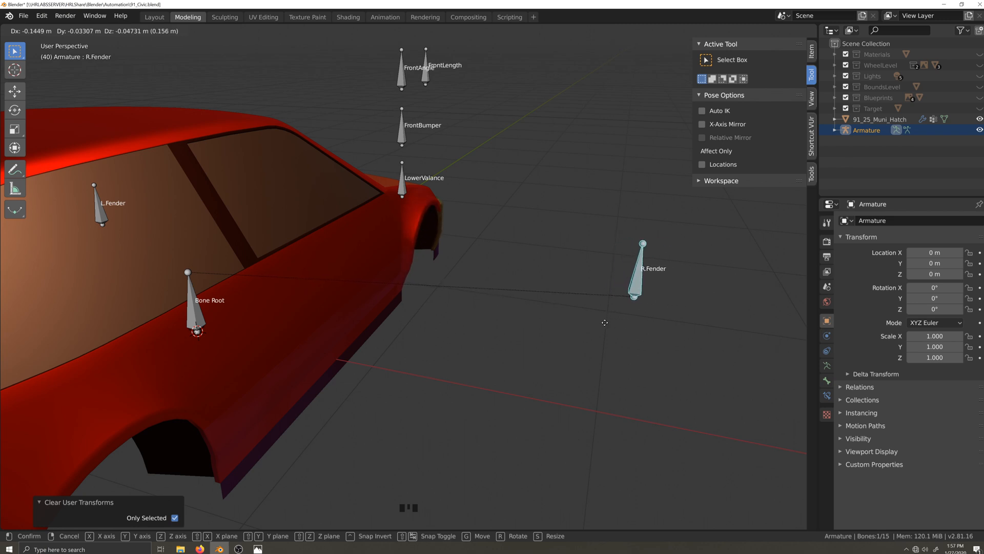
- Duplicate the R.Fender bone about 2.33 m along Y, shift it about 0.18 m farther to center on the rear arch, and rename it R.Quarter
key(Tab)
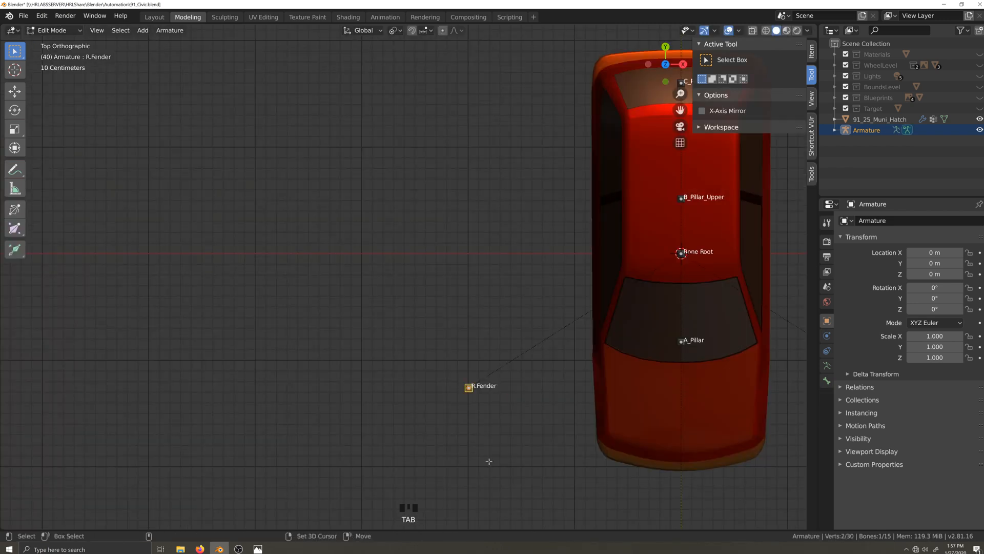
key(shift+d)
click(523, 213)
key(ctrl+KP_3)
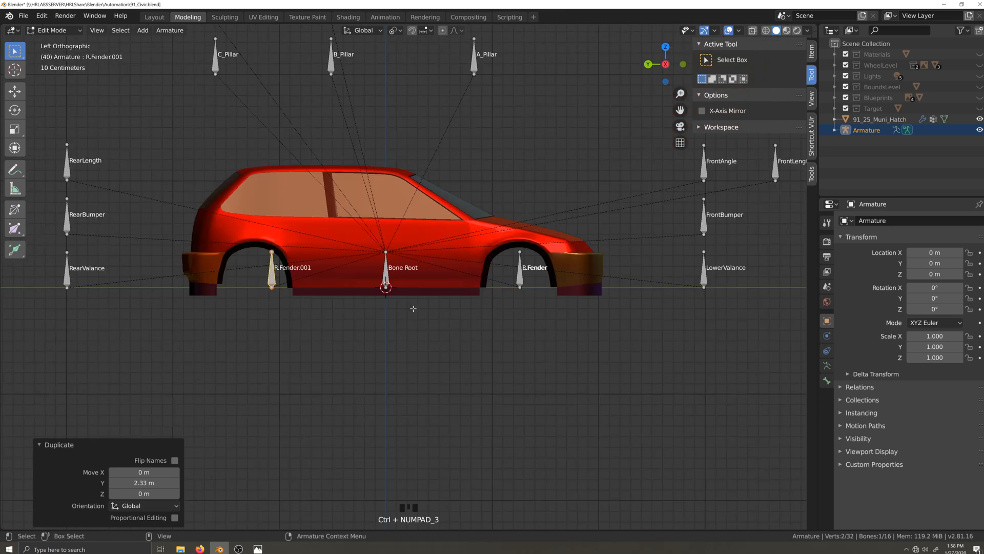
key(g)
click(395, 310)
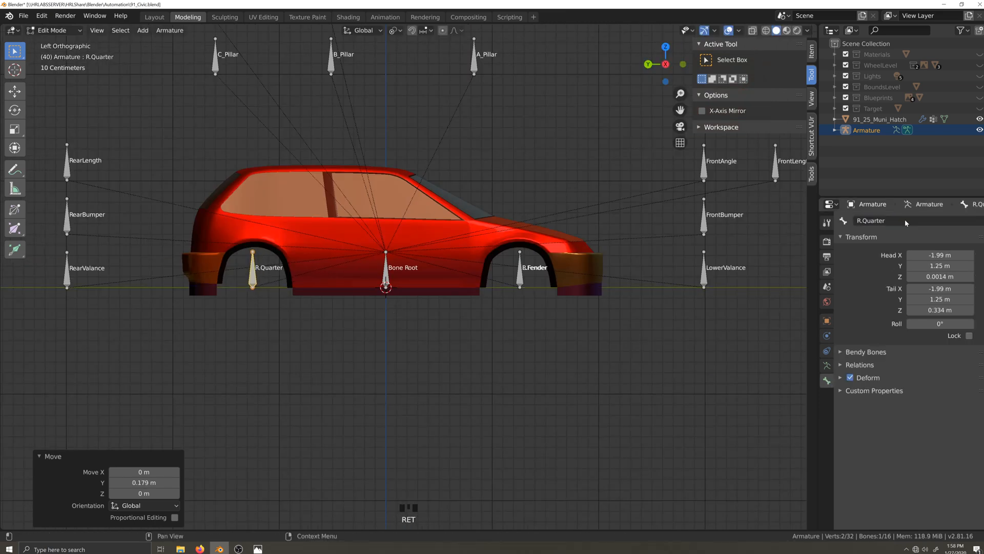
- Symmetrize the R.Quarter bone from -X to +X to create its counterpart on the other side
key(grave)
right_click(248, 328)
click(248, 328)
scroll(245, 339, down, 3)
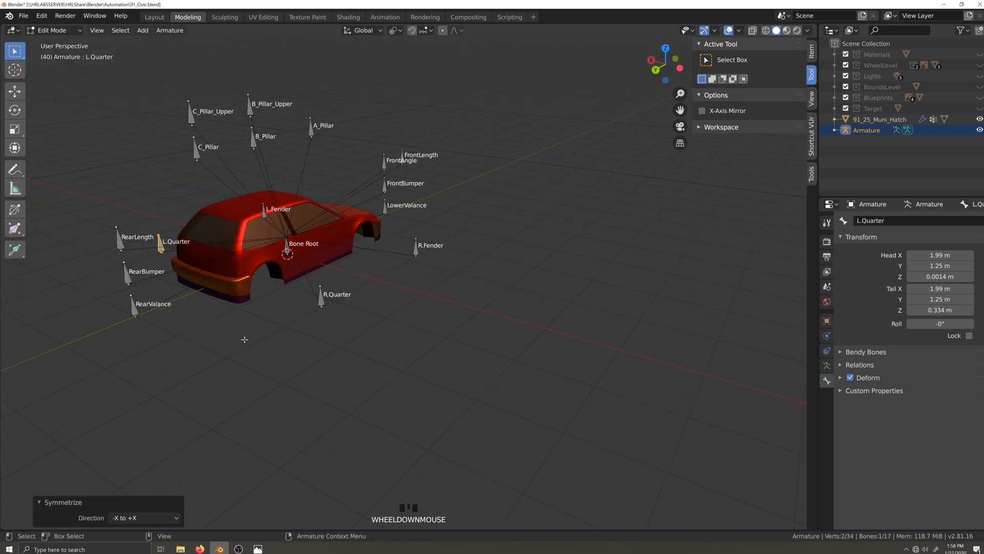
- Add vertex groups R.Quarter and L.Quarter to the hatch mesh, lock all groups except R.Quarter, and make R.Quarter active
key(Tab)
key(ctrl+Tab)
click(288, 270)
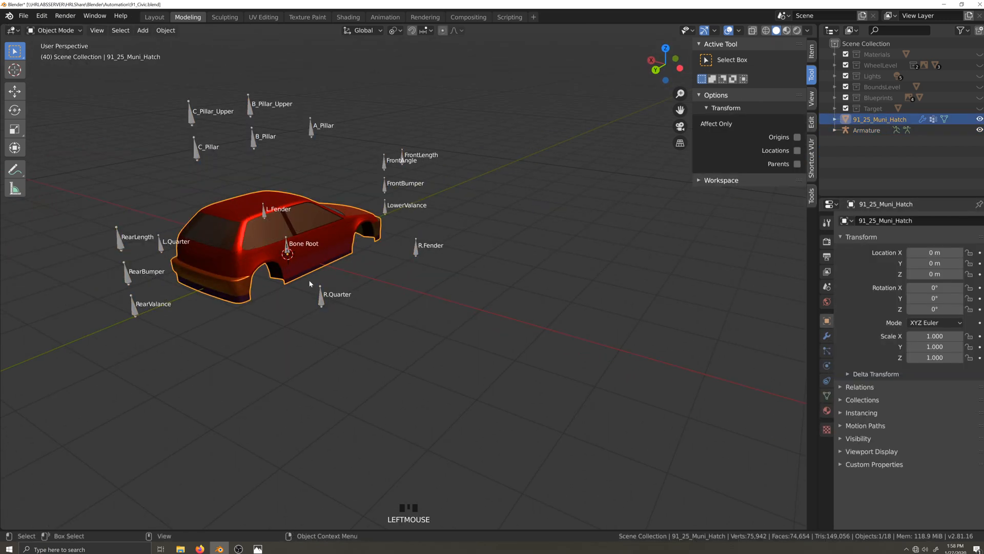
key(Tab)
click(826, 396)
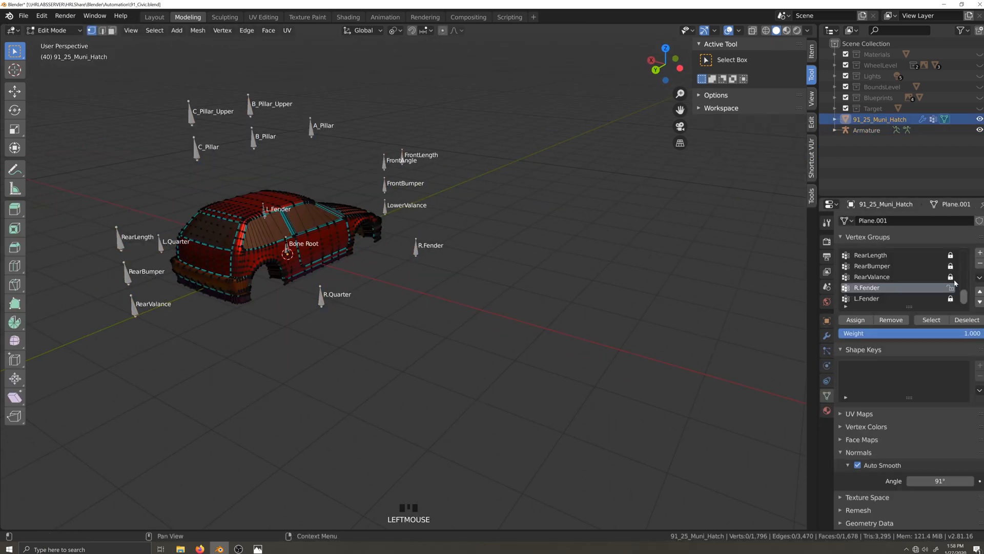
click(979, 252)
click(980, 252)
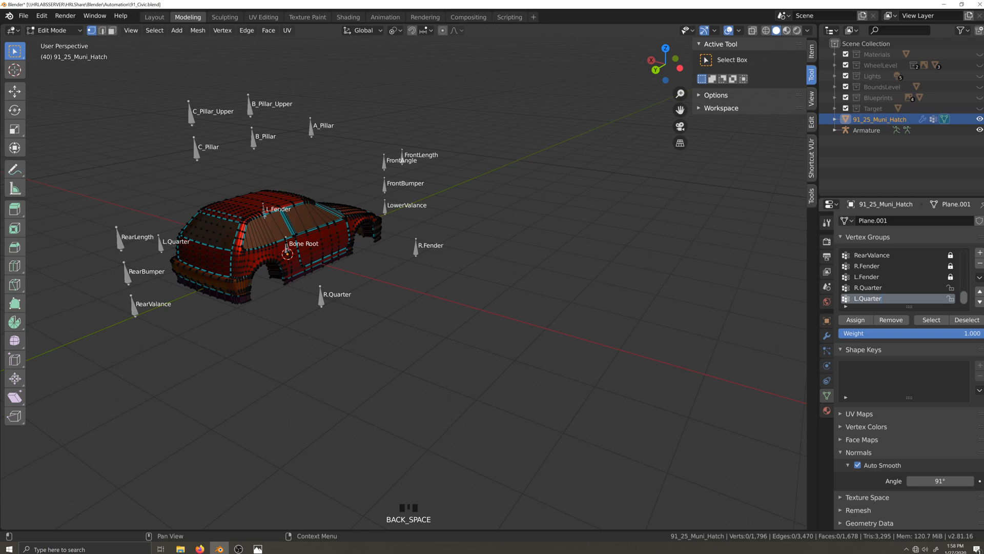
click(868, 287)
- With X-ray on, select the rear arch vertices at the bumper's upper edge and on the door side of the arch
scroll(511, 416, up, 10)
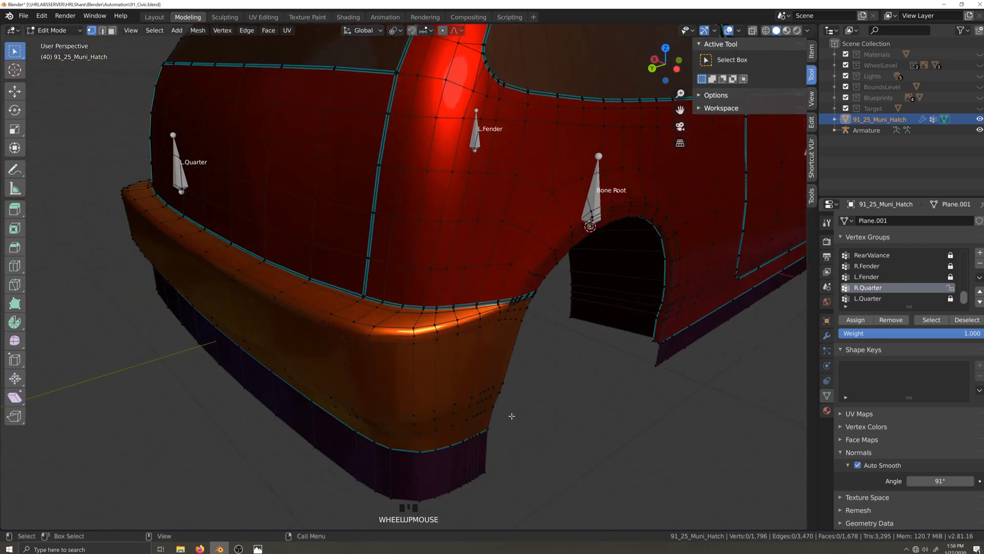
middle_drag(511, 416, 484, 405)
key(z)
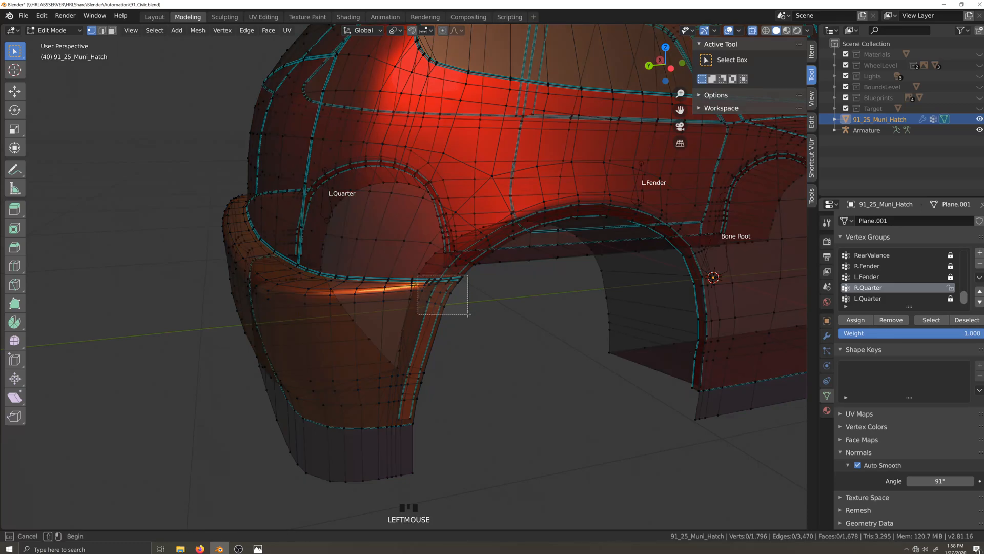
drag(467, 313, 468, 315)
middle_drag(523, 340, 534, 365)
key(z)
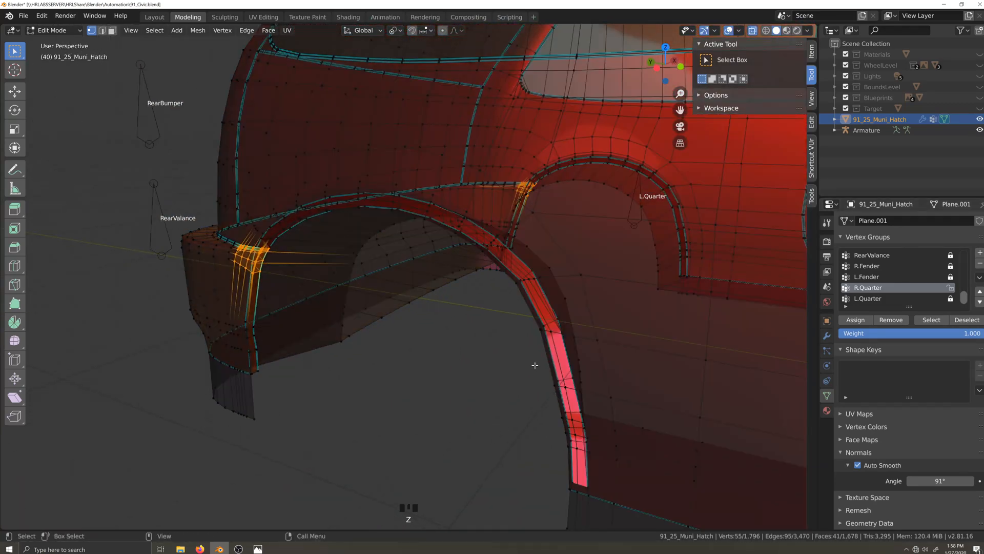
shift+drag(556, 335, 578, 354)
- Add the arch vertices over the rear wheel opening with Circle Select and deselect the innermost edge loop of the wheel well
key(ctrl+KP_3)
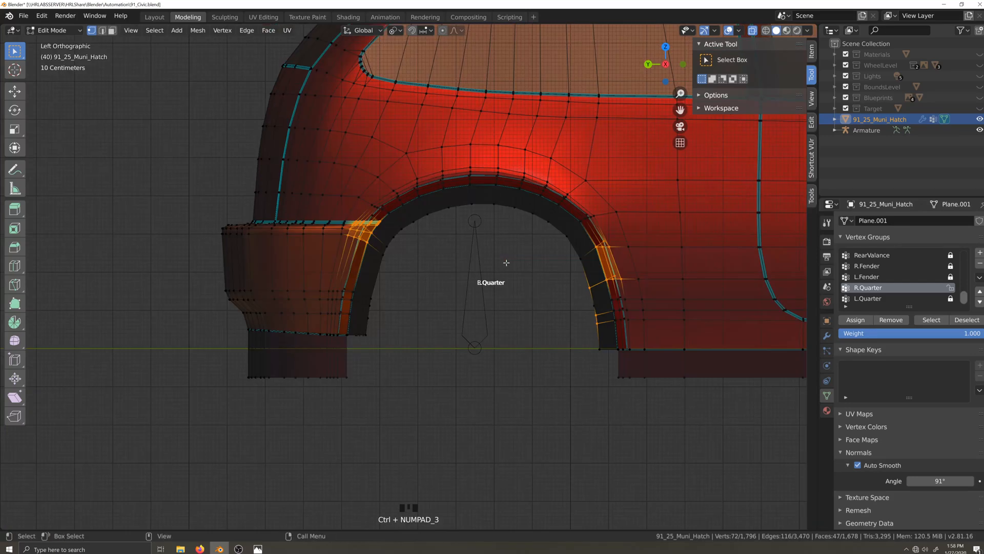
key(c)
mouse_move(391, 219)
mouse_down()
mouse_move(523, 208)
mouse_move(540, 195)
mouse_up()
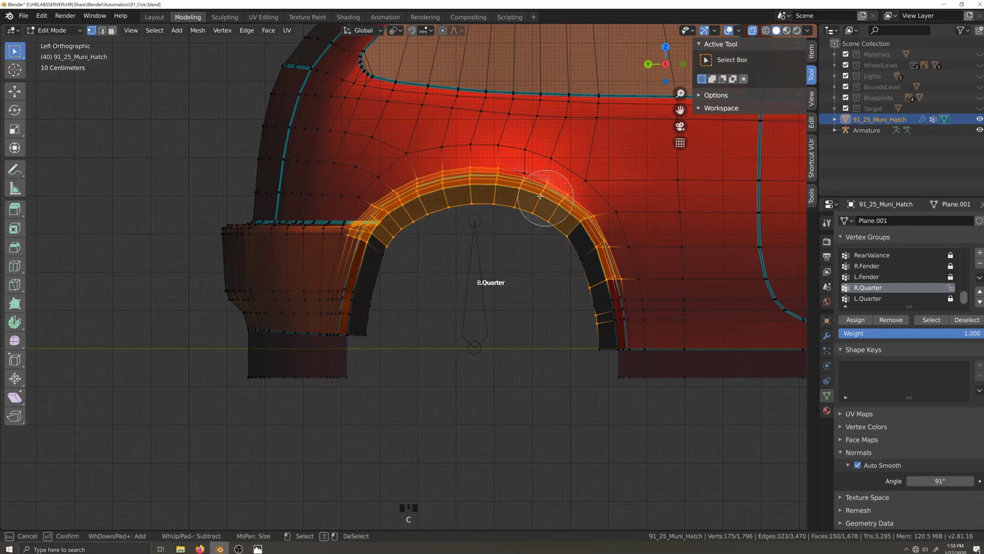
alt+shift+click(540, 219)
middle_drag(529, 364, 427, 380)
scroll(427, 380, down, 10)
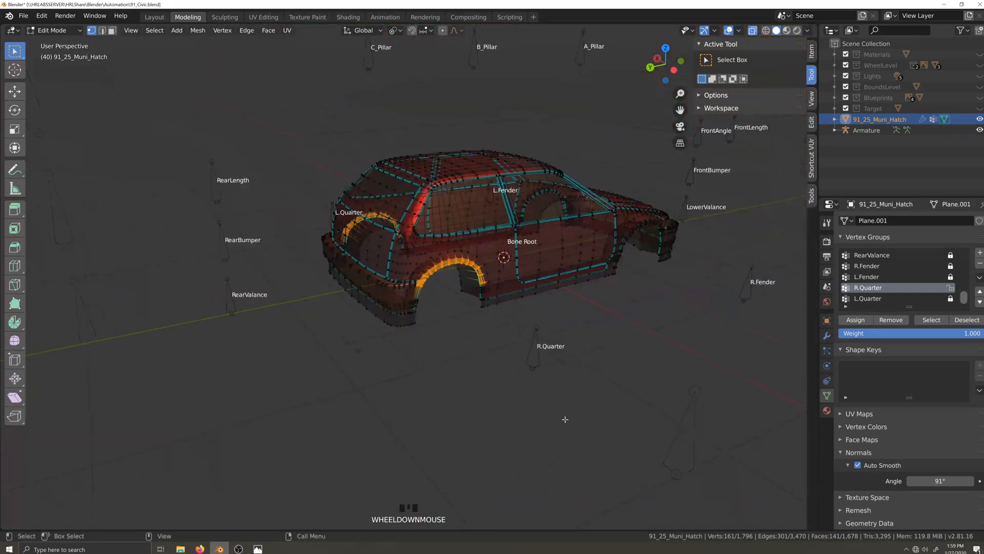
- Select the R.Quarter bone in Pose Mode and move it outward about 0.43 m in X
key(Tab)
click(533, 364)
middle_drag(533, 361, 569, 356)
click(567, 349)
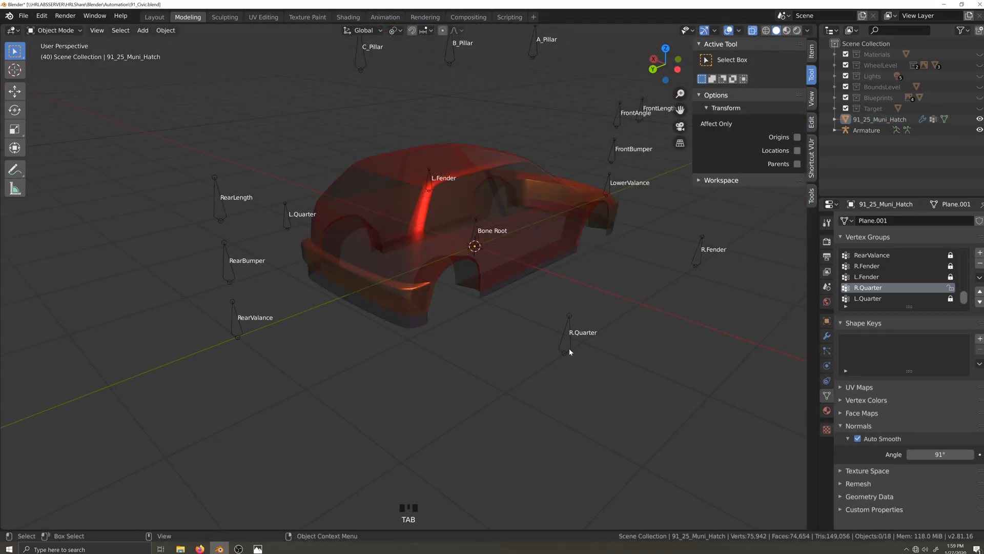
key(ctrl+Tab)
key(g)
click(623, 409)
scroll(407, 395, up, 4)
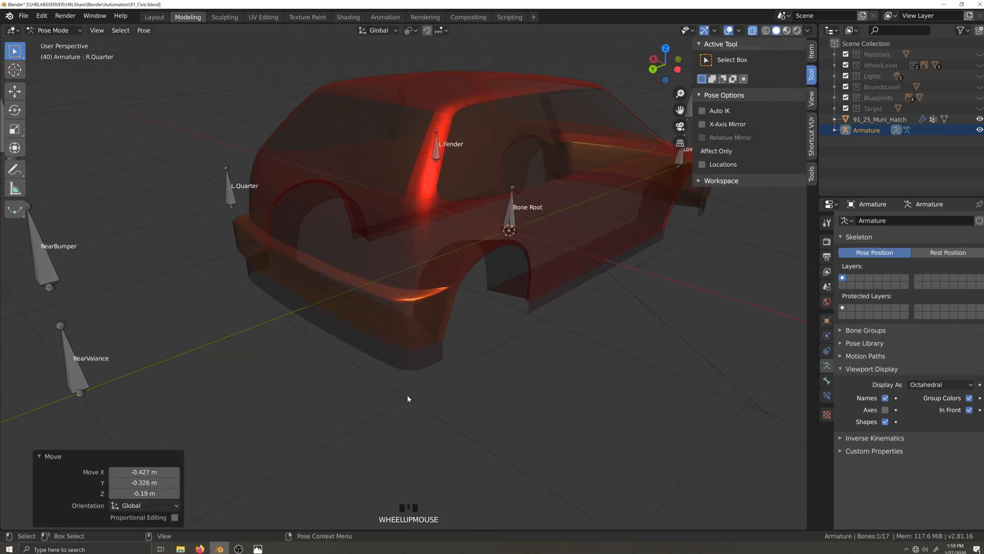
- Return to the body mesh in Edit Mode and add the arch edge vertices partway down the rear bumper to the selection
key(ctrl+Tab)
click(427, 361)
key(Tab)
middle_drag(472, 408, 463, 391)
scroll(461, 391, up, 3)
middle_drag(453, 340, 421, 337)
key(KP_3)
scroll(421, 338, up, 4)
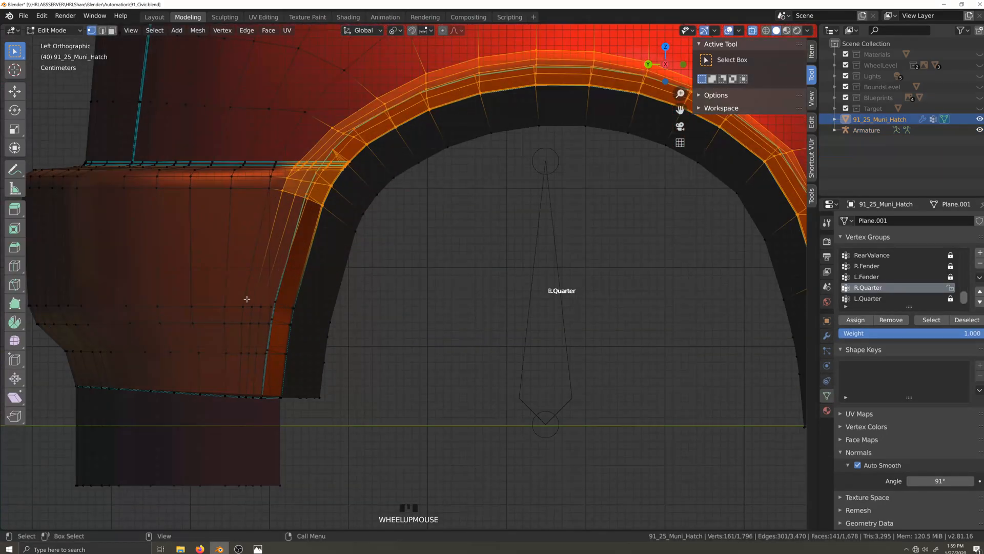
shift+drag(247, 299, 300, 341)
scroll(360, 418, down, 5)
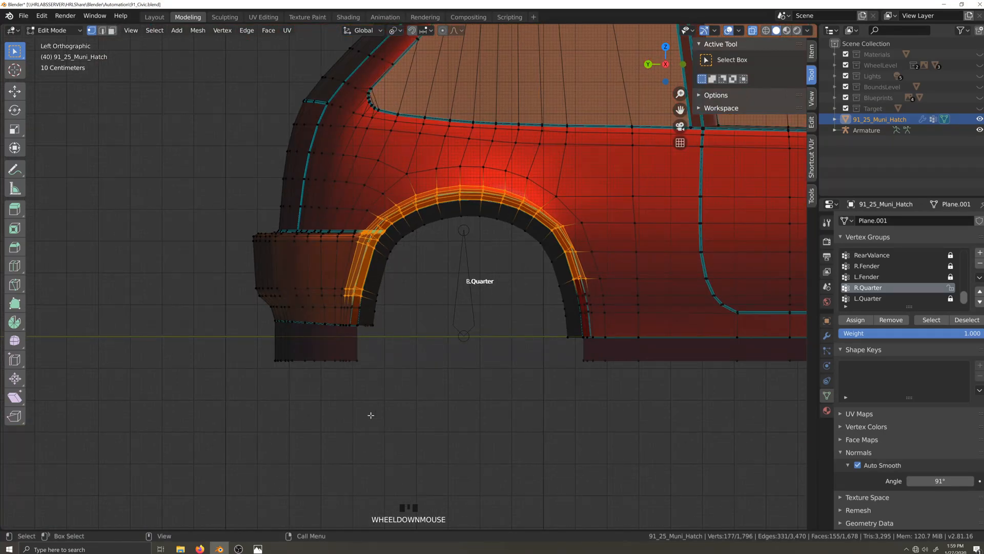
- In Weight Paint, add R.Quarter weight at 0.3 to the selected rear arch vertices
click(57, 30)
click(51, 90)
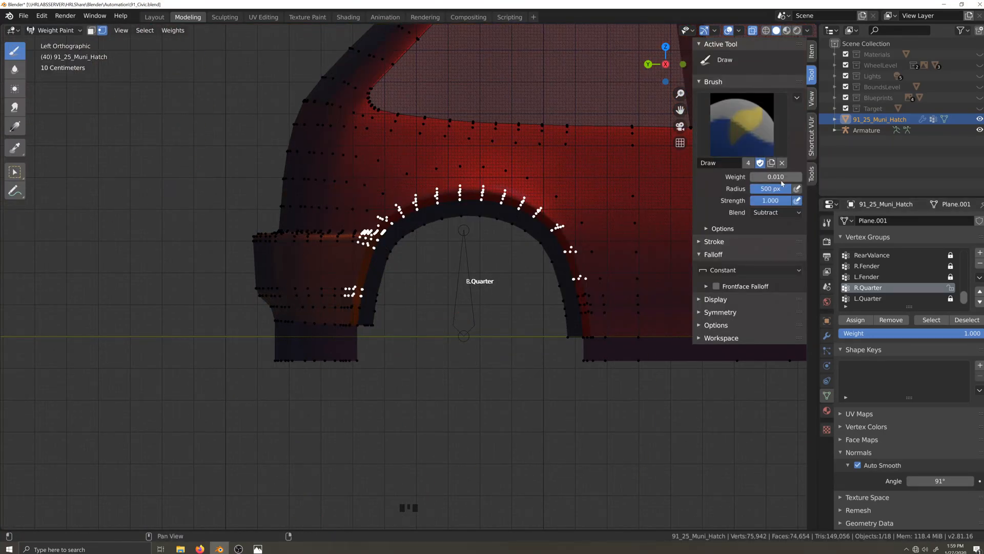
click(780, 212)
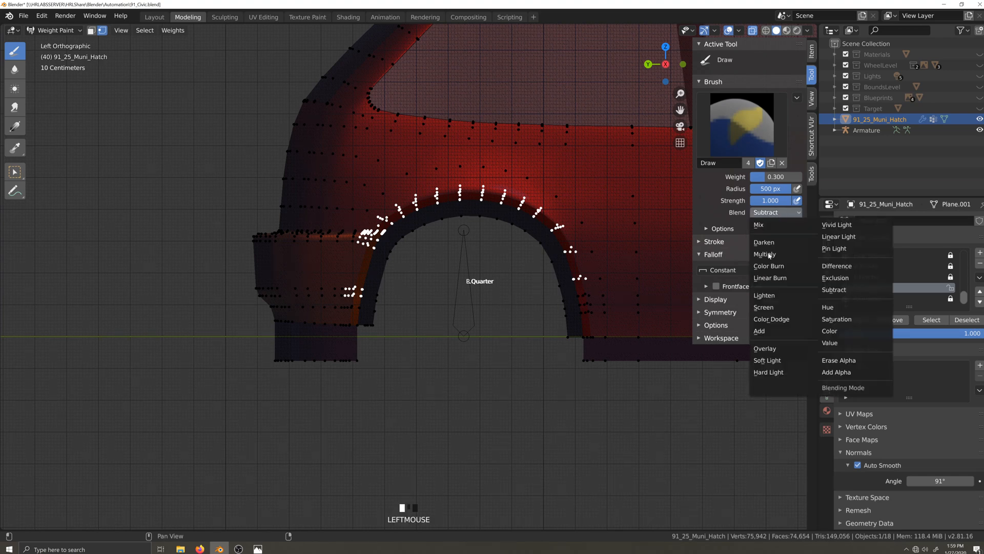
click(770, 331)
key(grave)
key(grave)
- Set the brush to Subtract with weight 0.01 and reduce the R.Quarter weight on the selected rear arch vertices
click(777, 212)
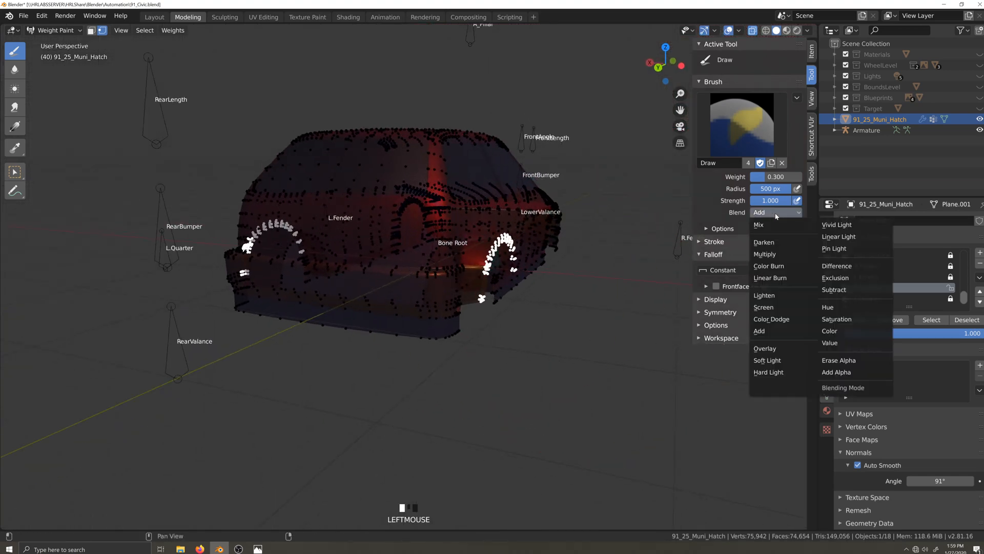
click(830, 275)
text(.01)
key(Return)
scroll(510, 464, up, 4)
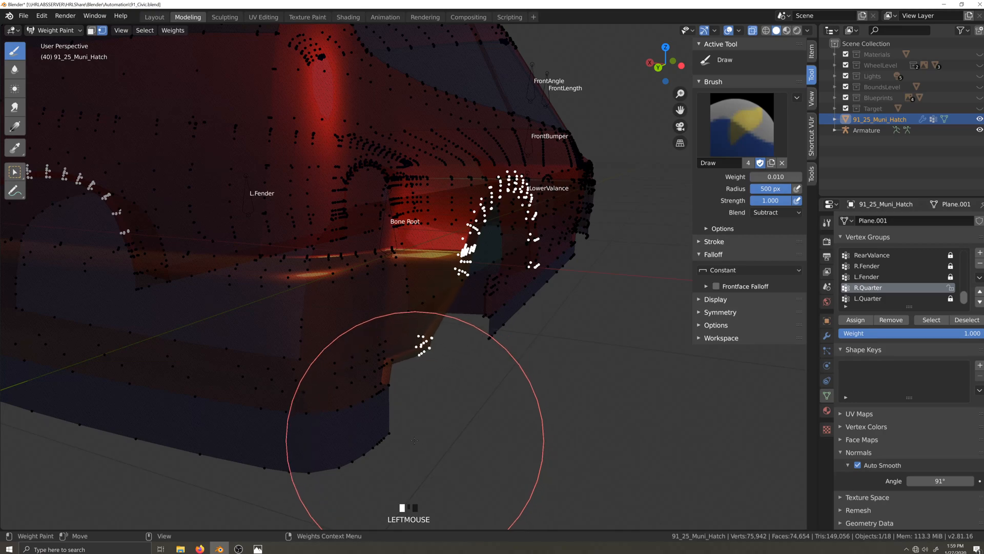
key(grave)
key(grave)
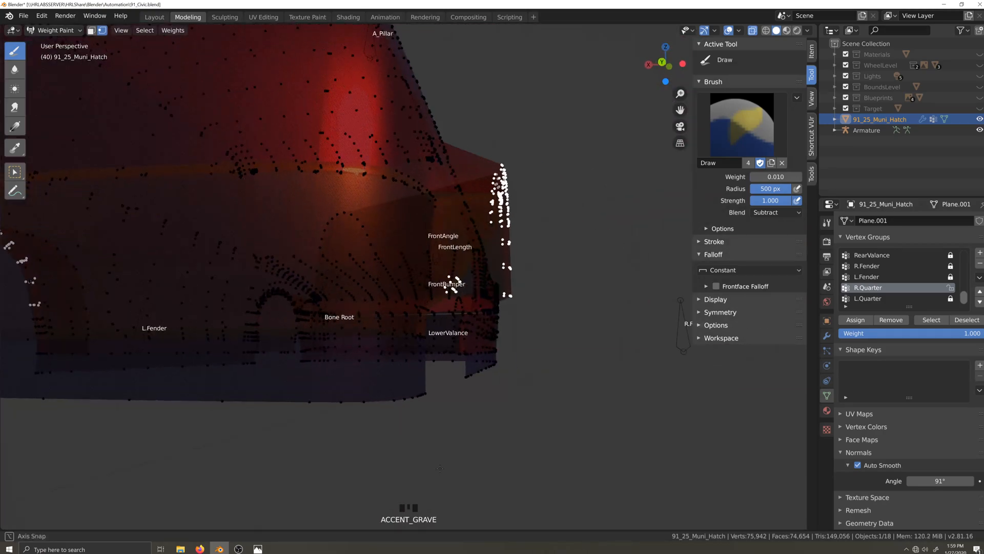
middle_drag(440, 468, 288, 461)
key(grave)
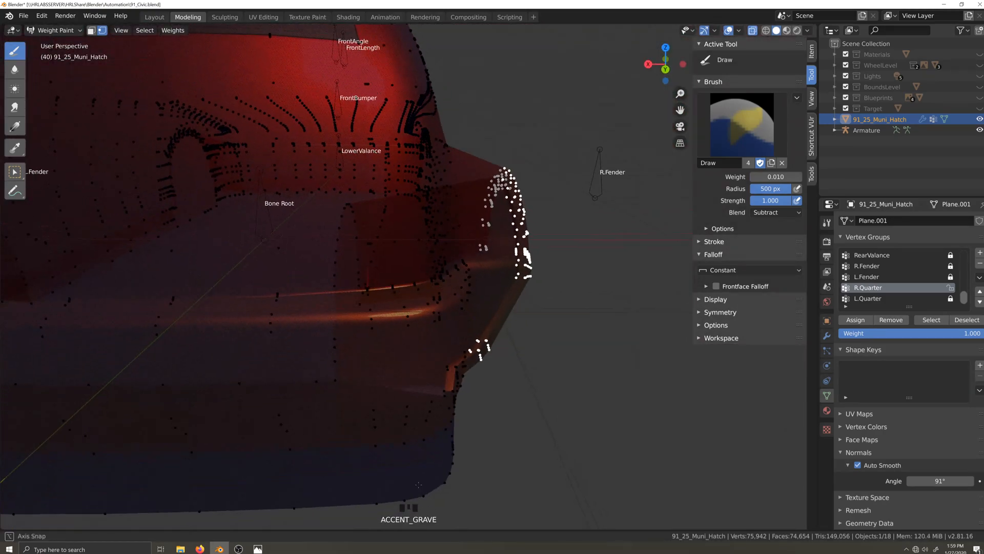
click(429, 421)
key(grave)
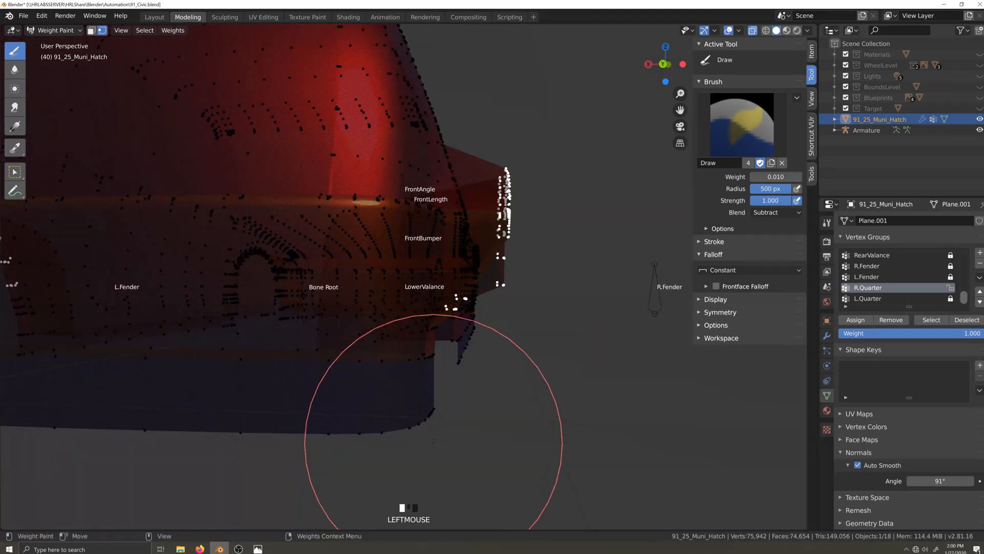
- Examine the flared rear arch and its lower ends from the rear, front and side angles
key(grave)
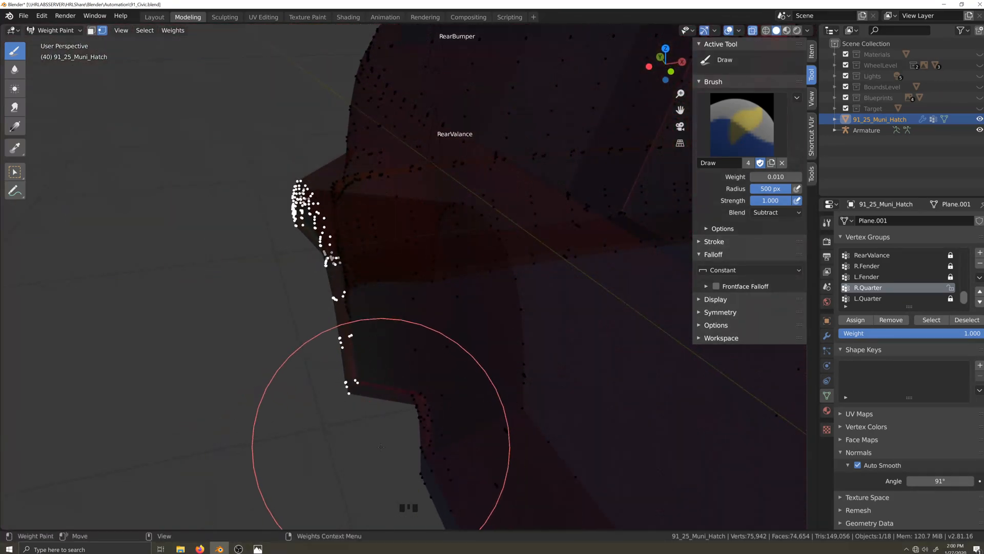
key(grave)
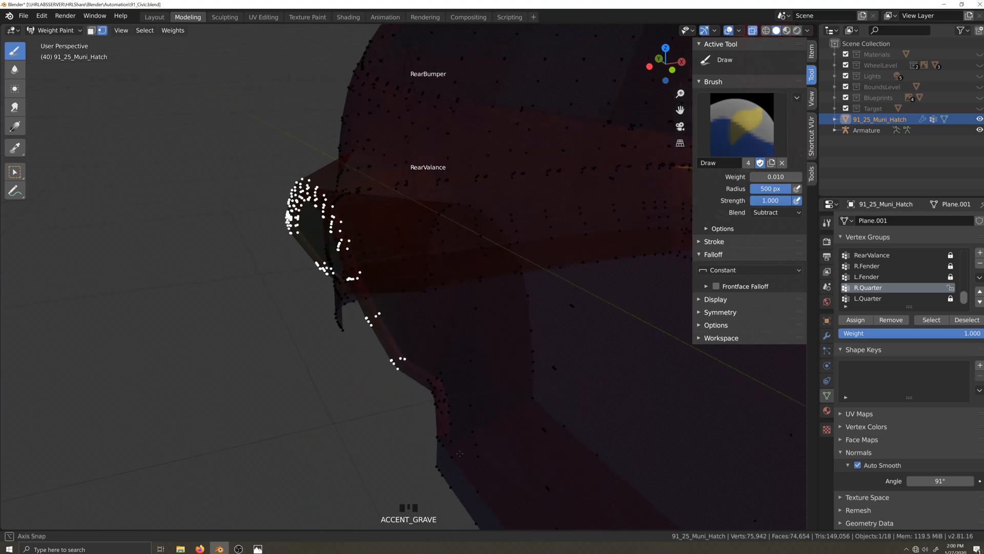
key(KP_1)
scroll(445, 453, up, 2)
key(grave)
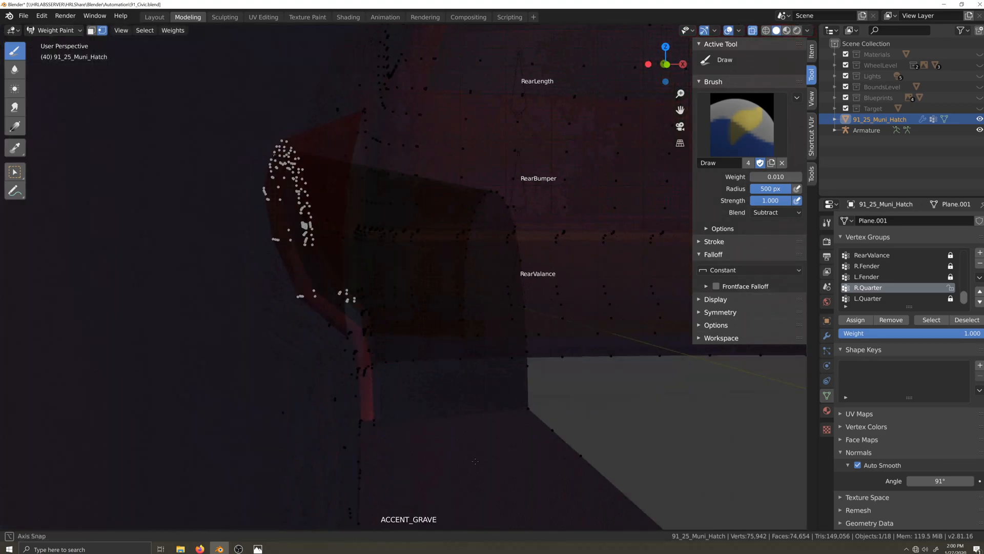
key(grave)
key(grave)
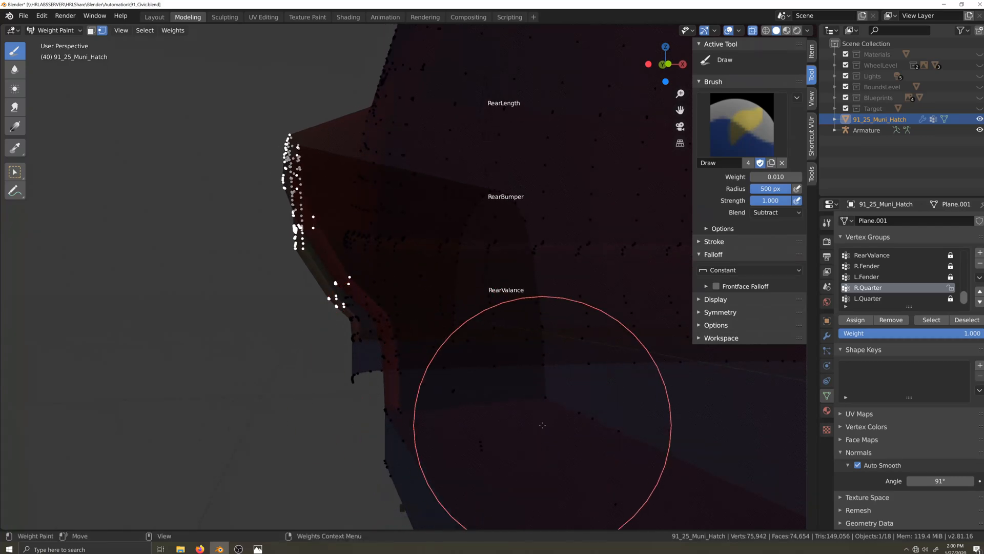
key(grave)
key(grave)
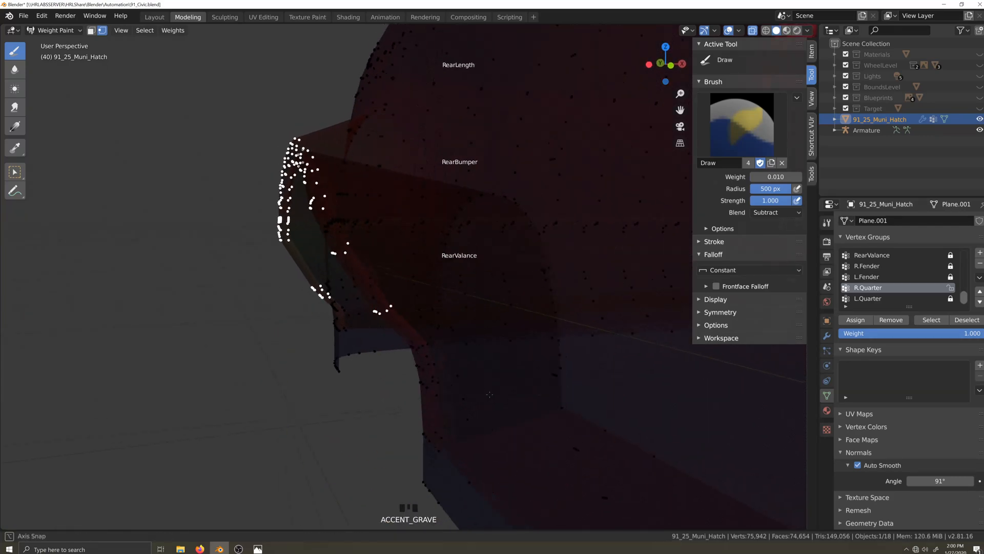
scroll(564, 412, down, 5)
key(alt+z)
key(grave)
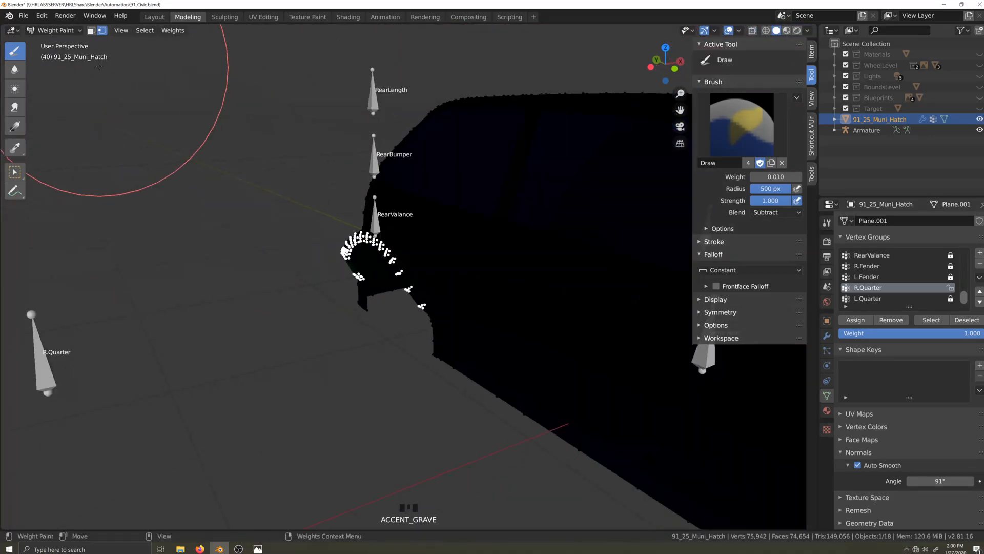
- Return to Edit Mode and add the lowest vertices at both ends of the rear wheel opening to the selection
click(56, 30)
click(55, 44)
key(grave)
key(Tab)
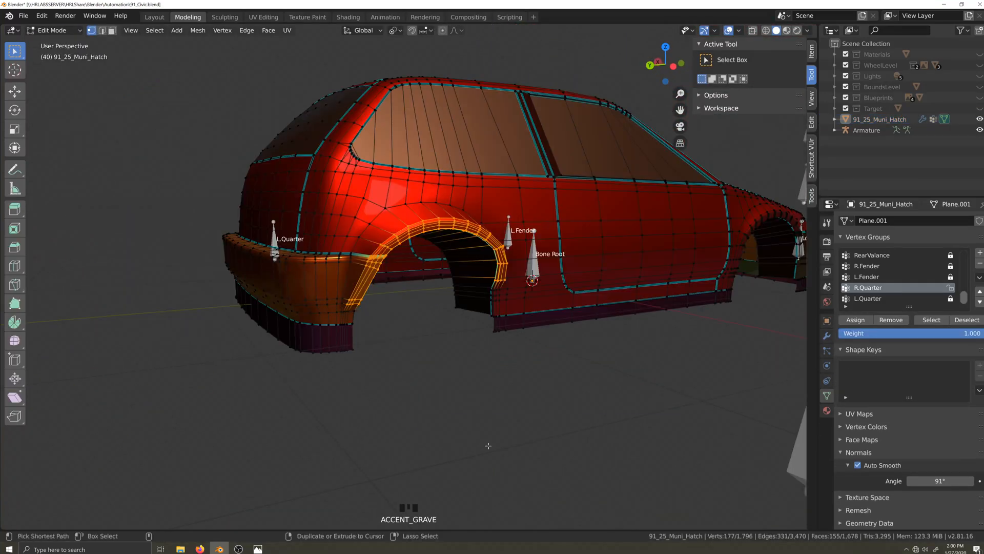
key(ctrl+KP_1)
key(ctrl+KP_3)
scroll(488, 445, up, 3)
key(alt+z)
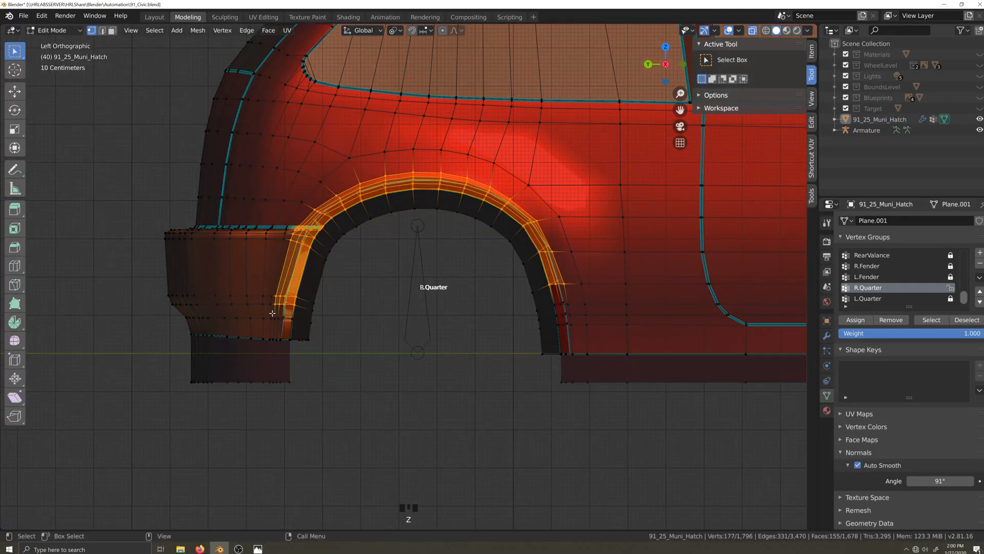
shift+drag(272, 313, 328, 427)
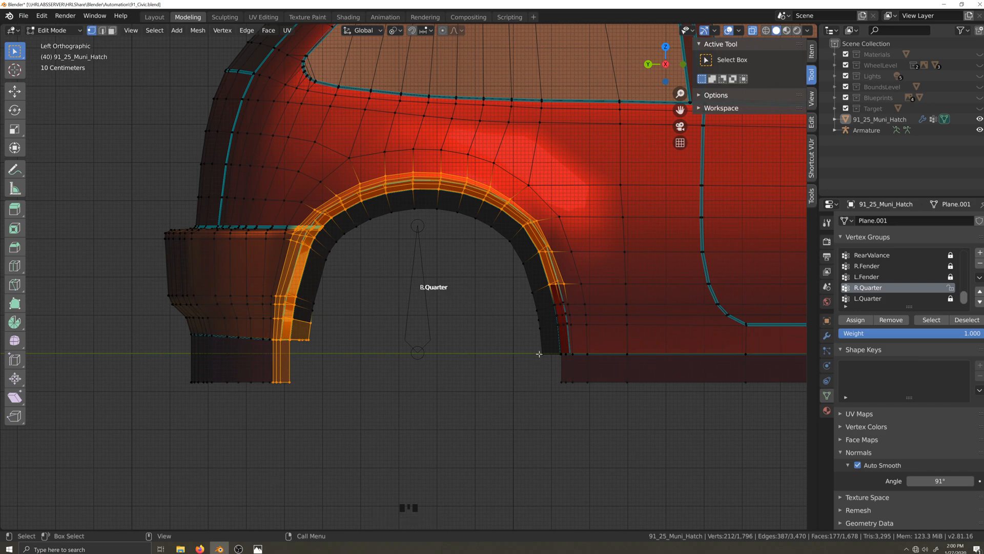
shift+drag(589, 410, 519, 292)
- Deselect the stray underside edge loop behind the rear arch and make an arch vertex the active one
middle_drag(537, 314, 436, 351)
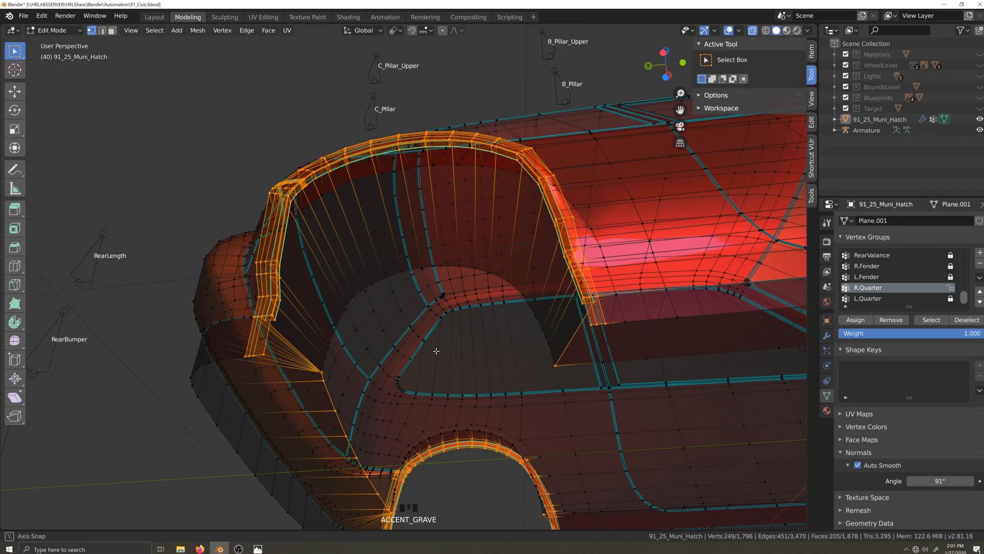
alt+shift+click(334, 407)
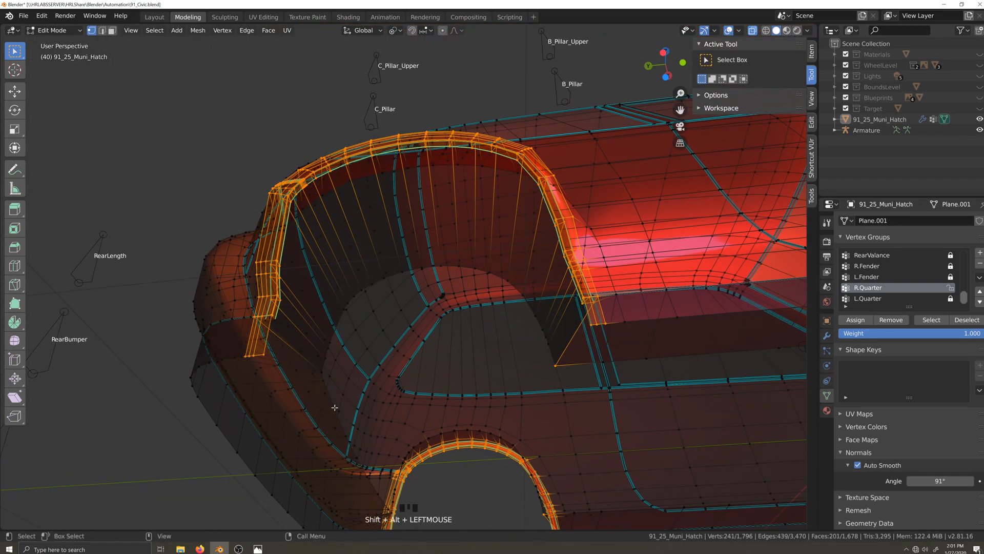
middle_drag(334, 407, 287, 393)
middle_drag(434, 430, 517, 380)
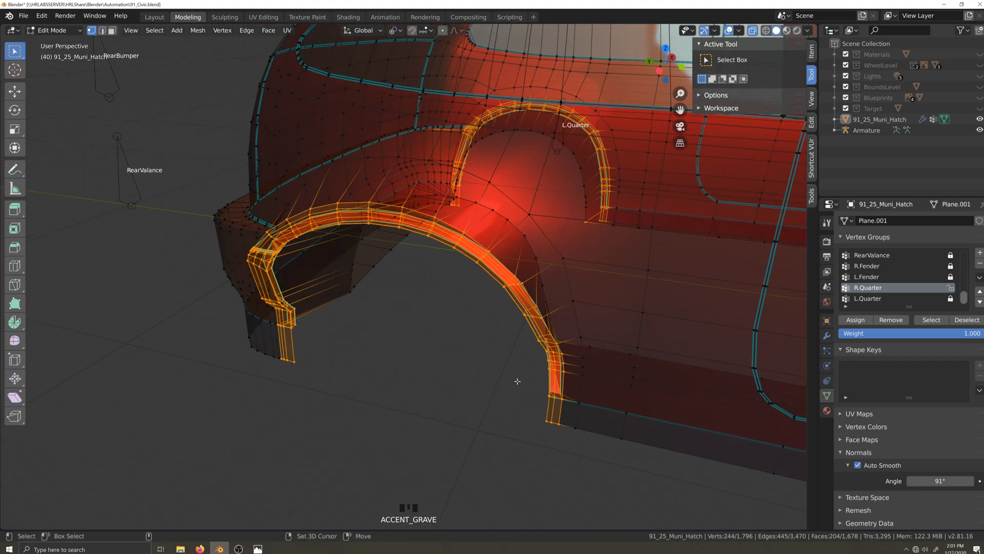
middle_drag(426, 439, 484, 449)
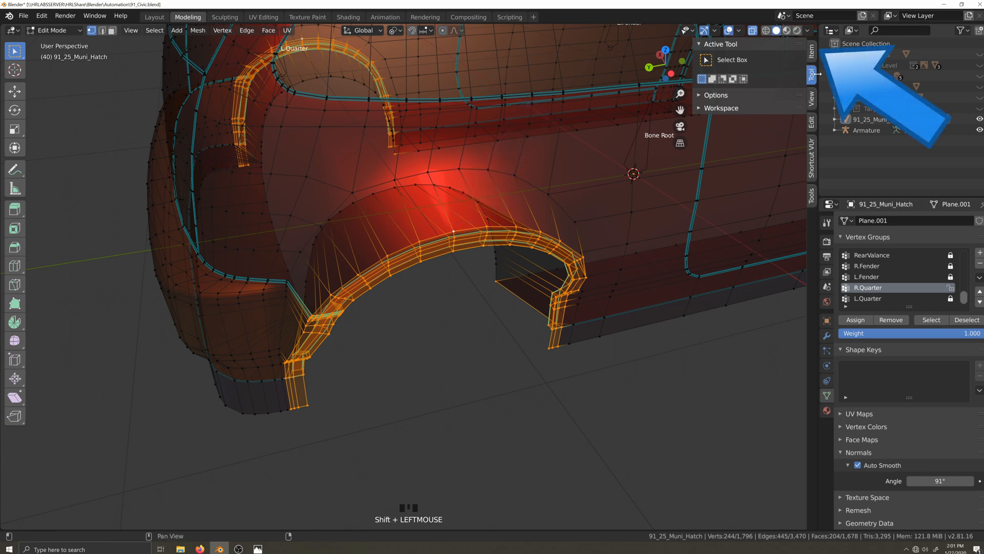
- Unlock the Shrinkwrap vertex group and copy the active vertex's weights, R.Quarter 0.300 and Bone Root 0.700, to the selected rear arch vertices
scroll(814, 74, up, 1)
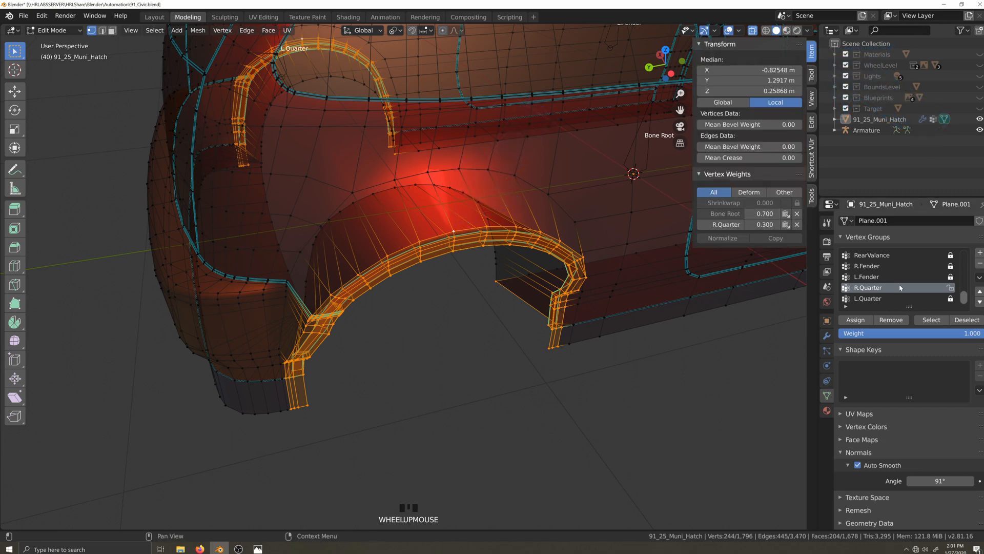
scroll(899, 284, up, 5)
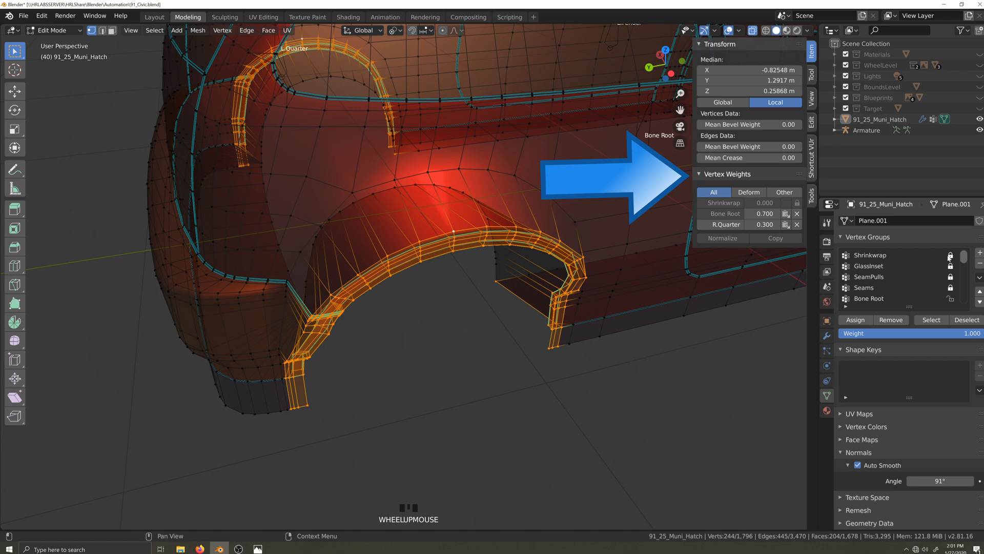
click(950, 255)
key(grave)
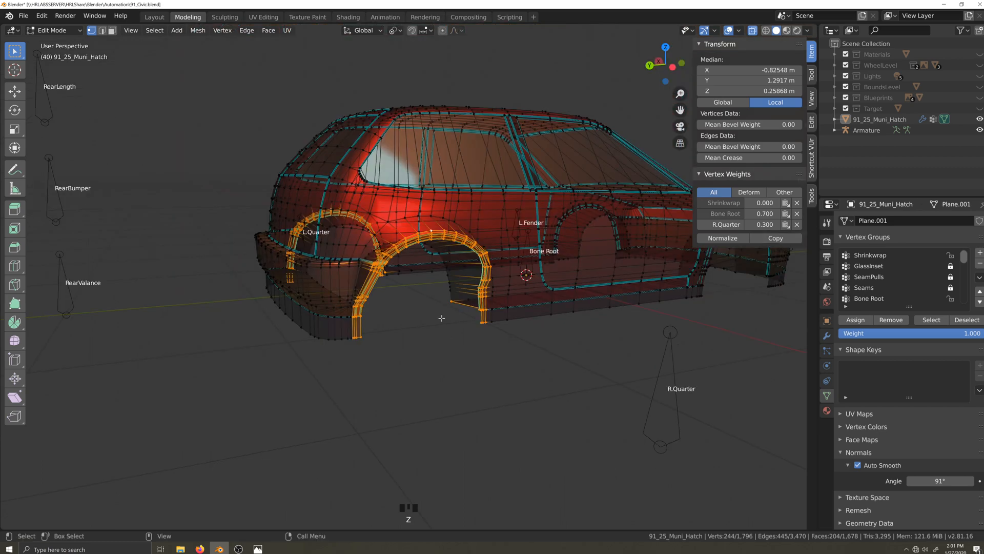
click(785, 241)
key(grave)
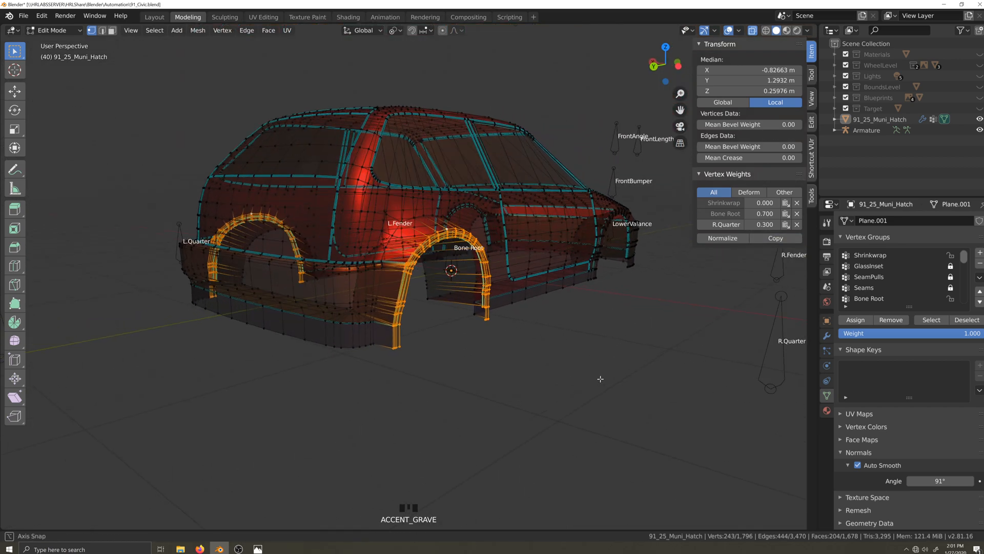
key(shift+grave)
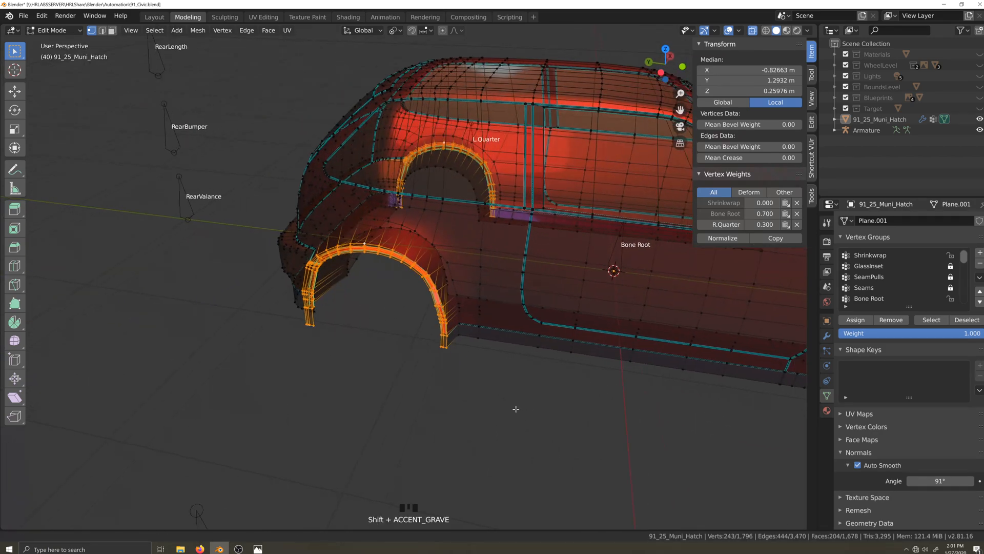
scroll(501, 426, up, 4)
key(grave)
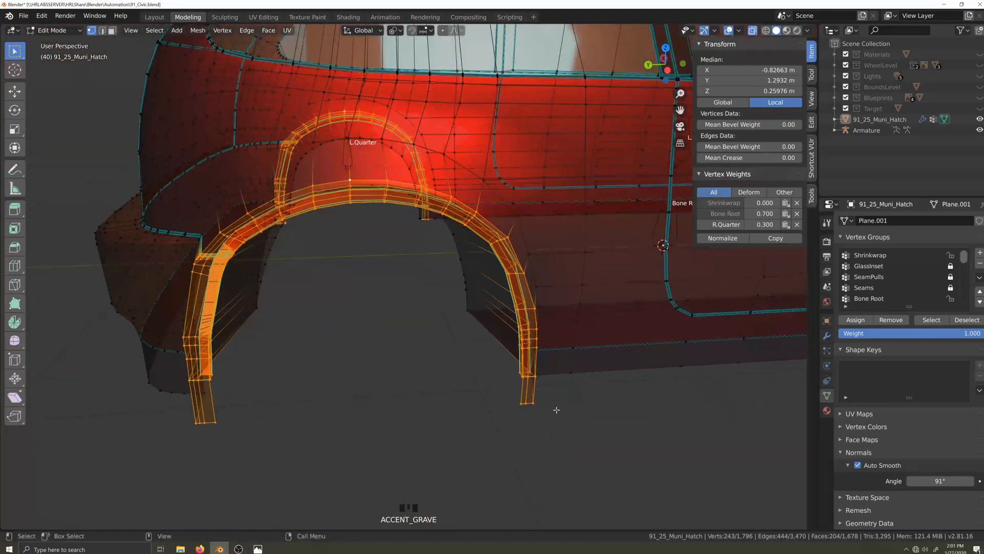
- Select the R.Fender group's vertices and deselect the extra bumper vertices beside the lower front end of the arch
scroll(582, 405, down, 4)
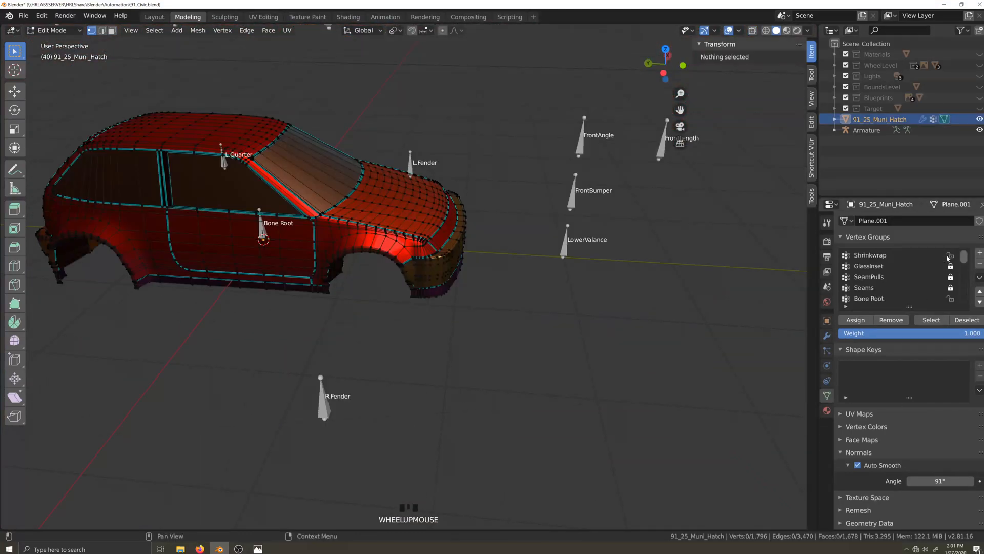
scroll(906, 291, down, 2)
scroll(907, 295, down, 3)
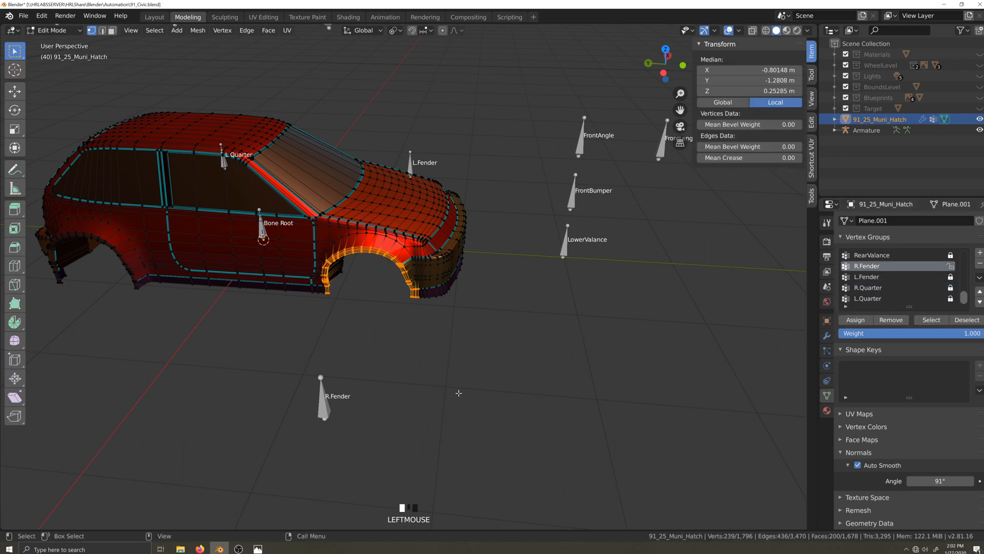
scroll(458, 392, up, 5)
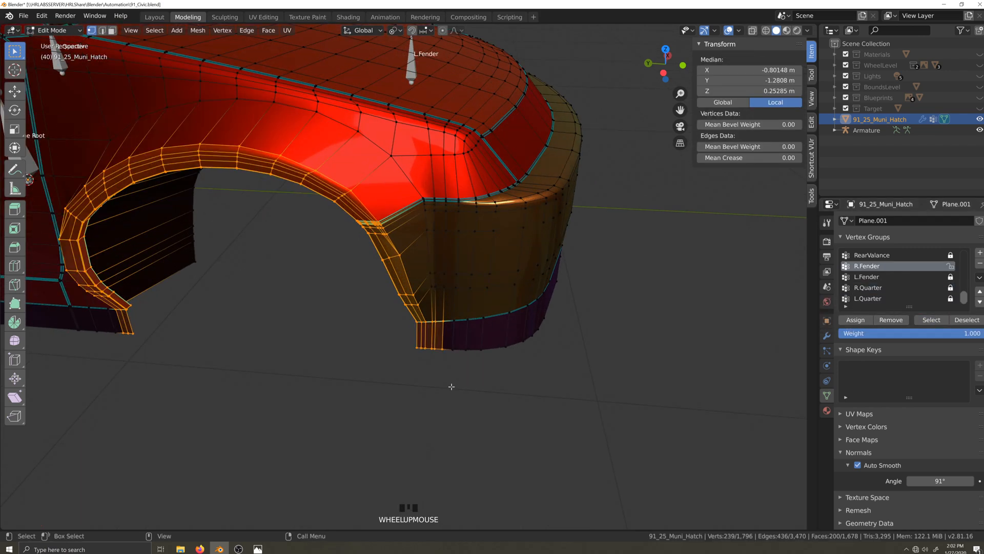
key(grave)
key(alt+z)
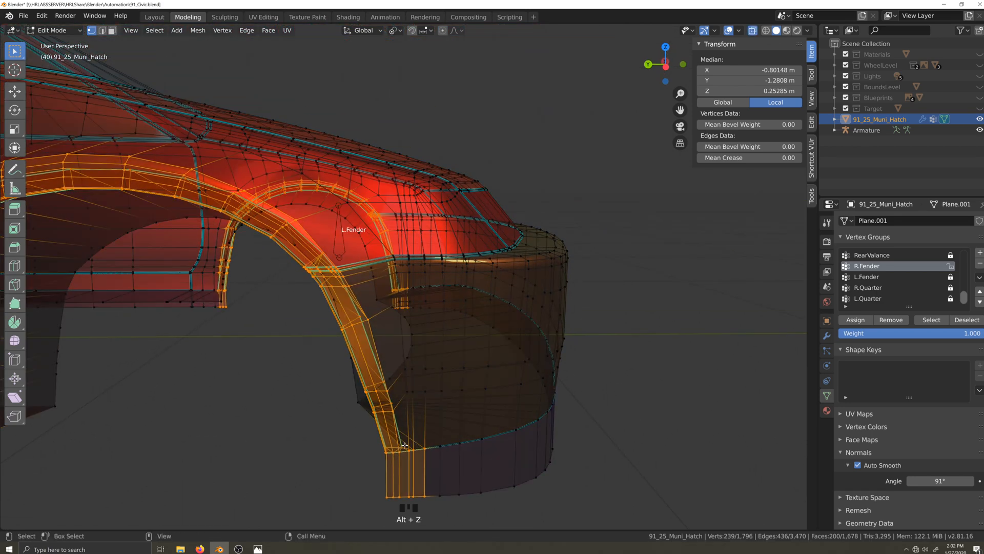
ctrl+click(404, 445)
key(alt+z)
scroll(402, 420, down, 3)
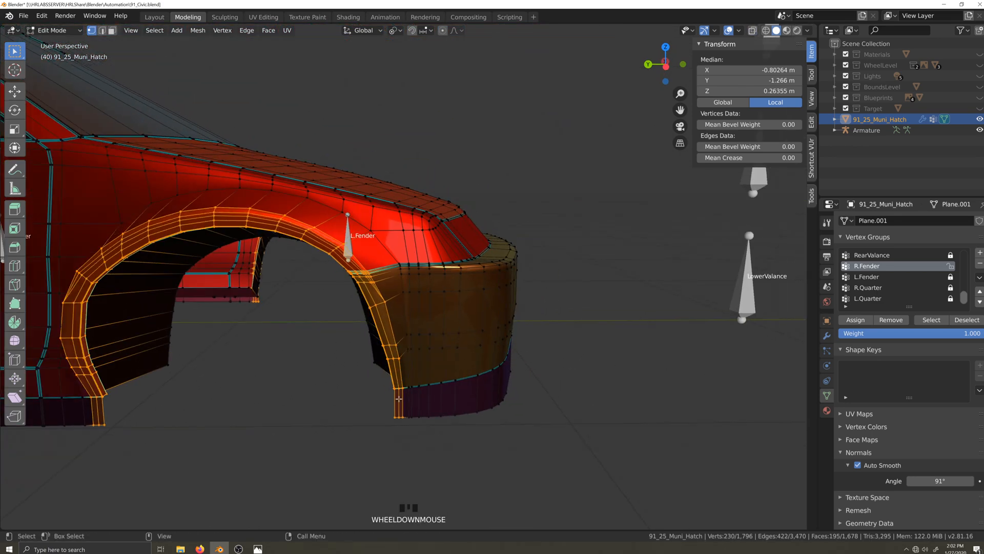
- Make a front arch vertex with R.Fender weight 0.300 active and copy its weights to the selected fender vertices
key(grave)
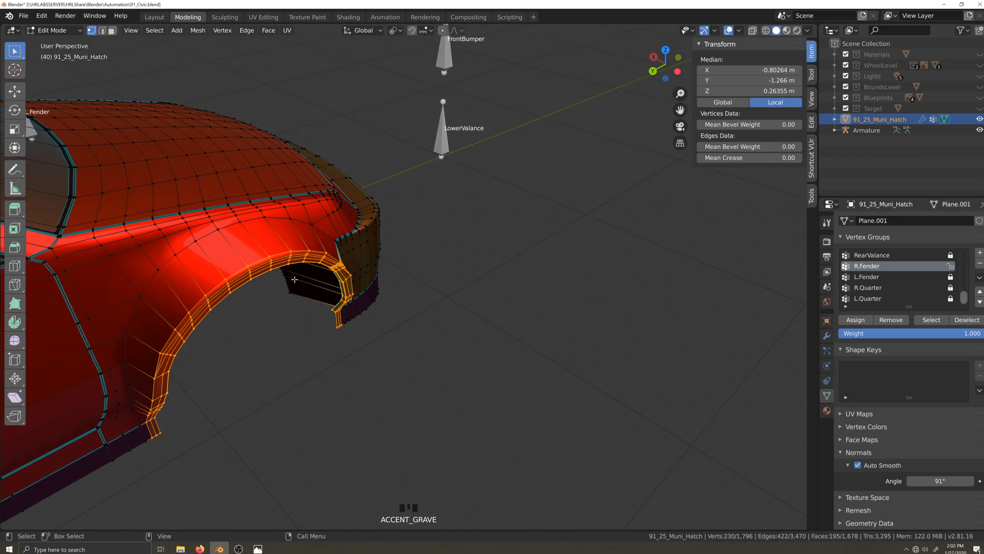
shift+click(247, 266)
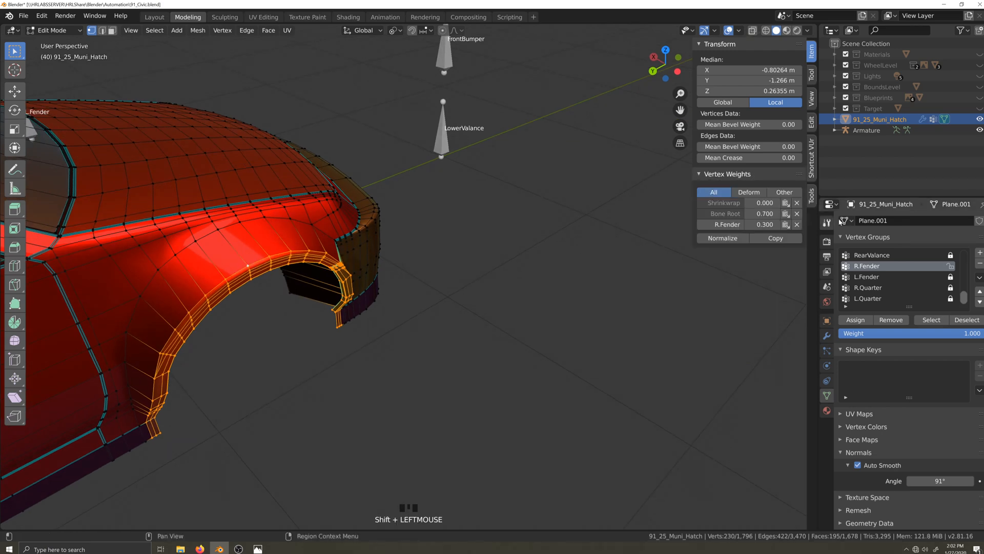
click(789, 243)
key(grave)
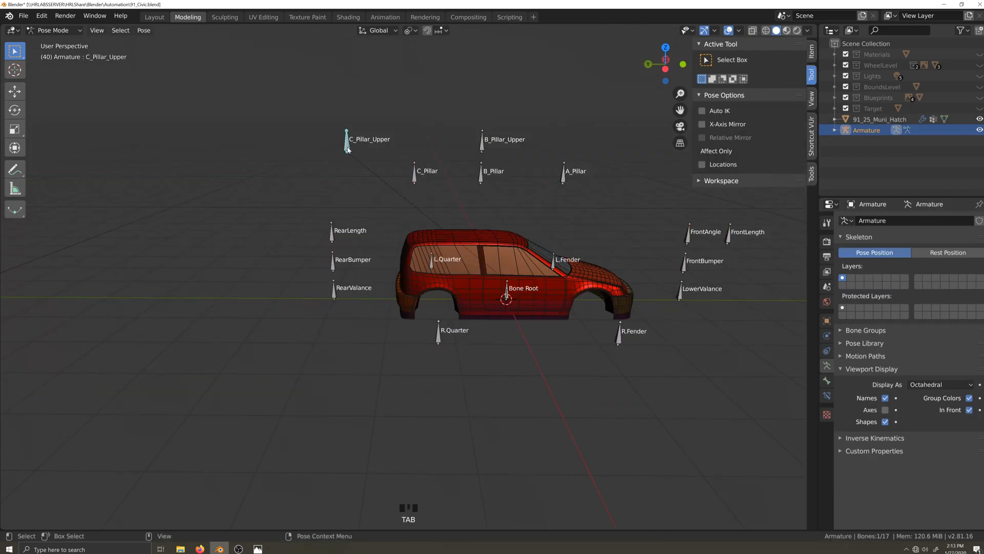
- In Pose Mode, clear the C_Pillar_Upper bone's user transforms and move the bone rearward about 0.94 m in Y
right_click(360, 203)
click(364, 194)
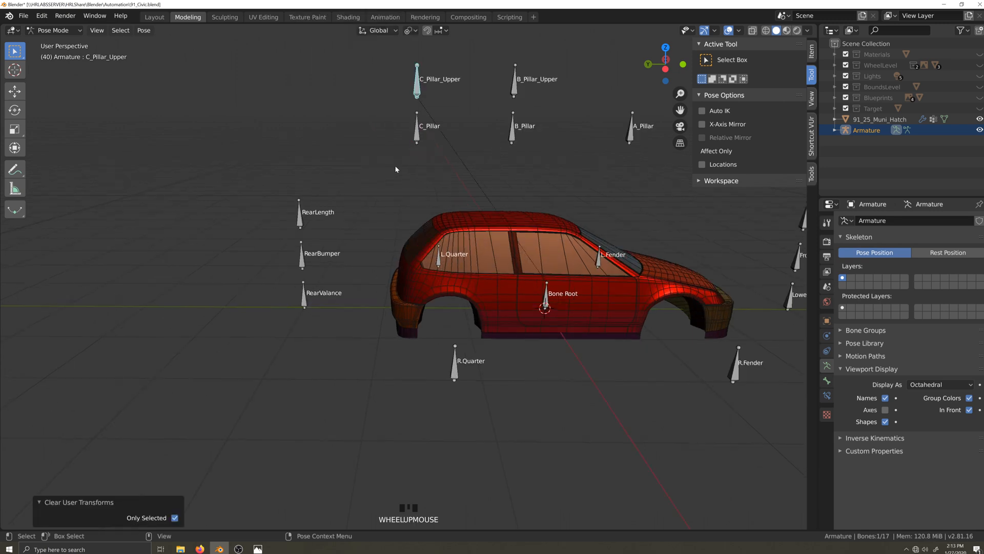
key(grave)
key(g)
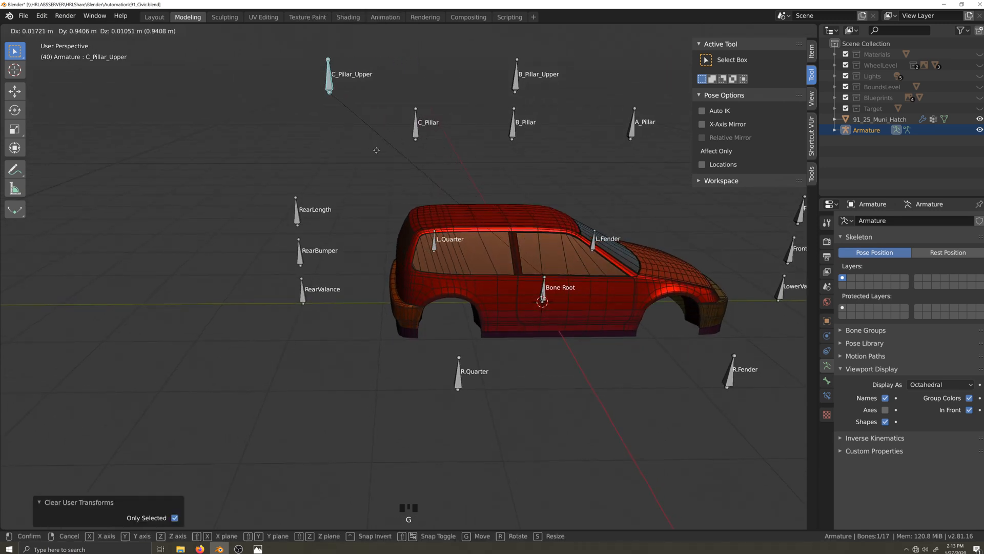